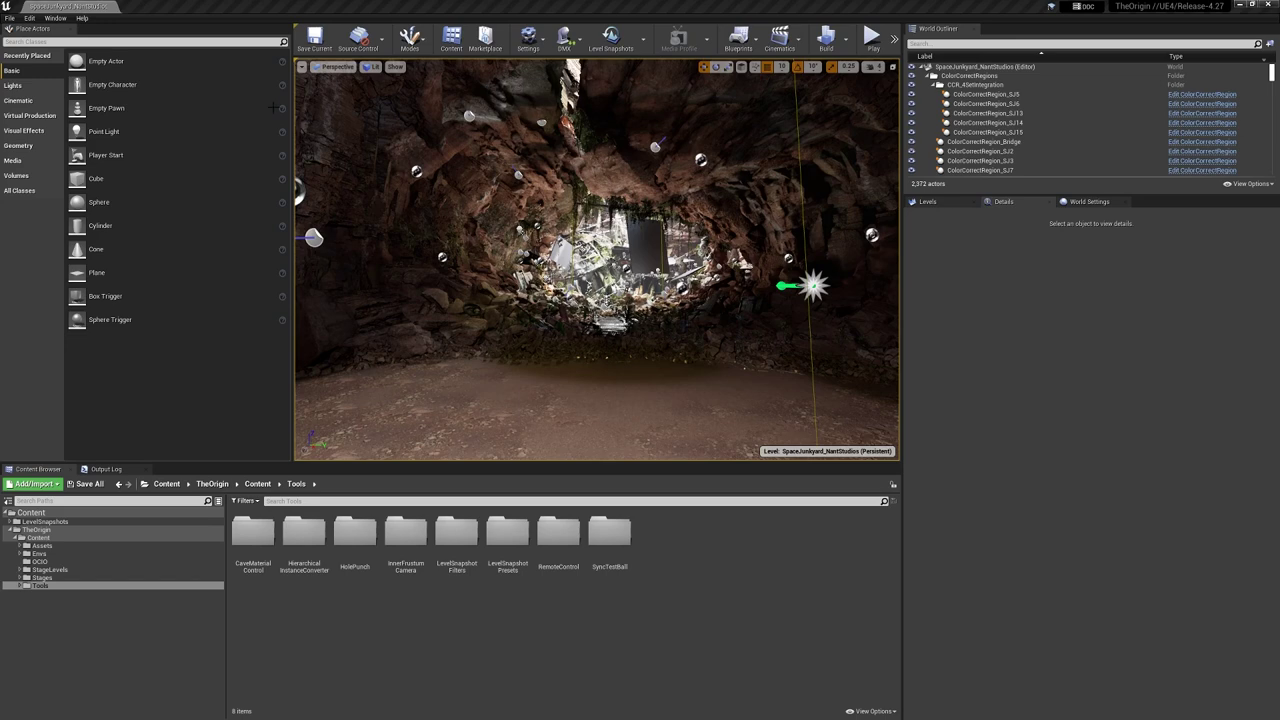
Step: Open the Plugins browser and search for 'remote control'
{"action": "left_click", "coordinate": [29, 18]}
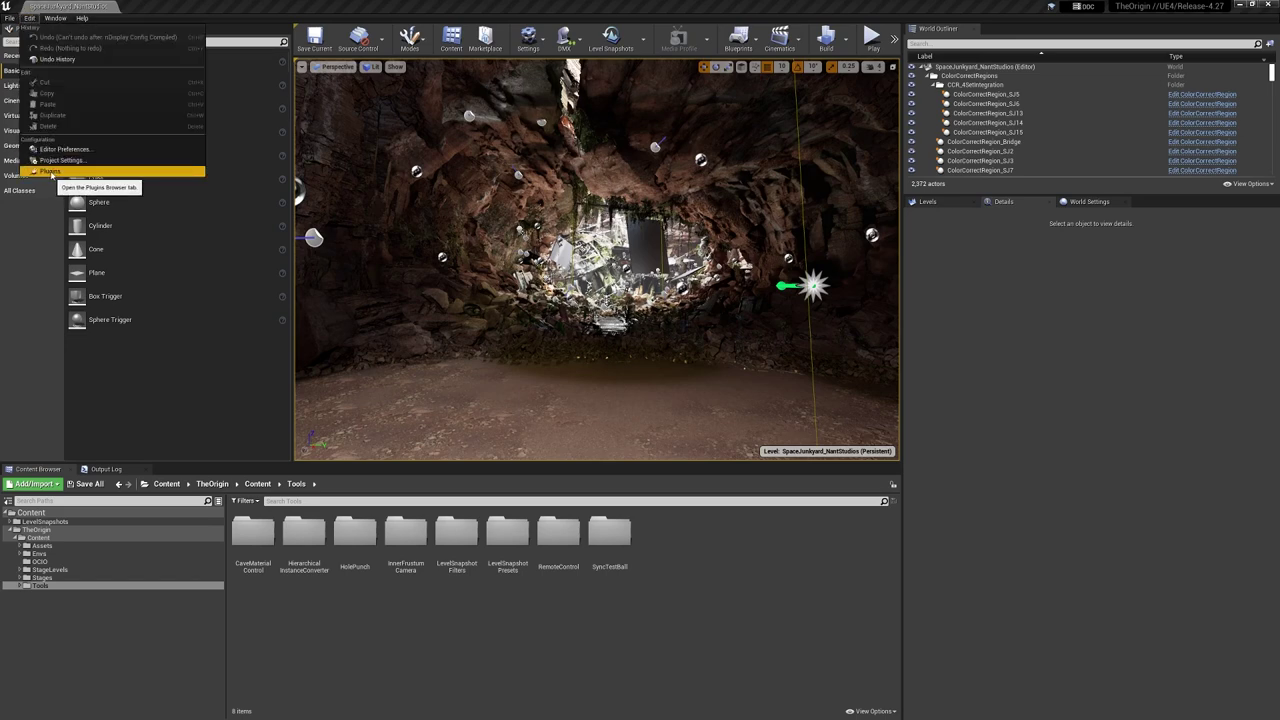
{"action": "left_click", "coordinate": [50, 171]}
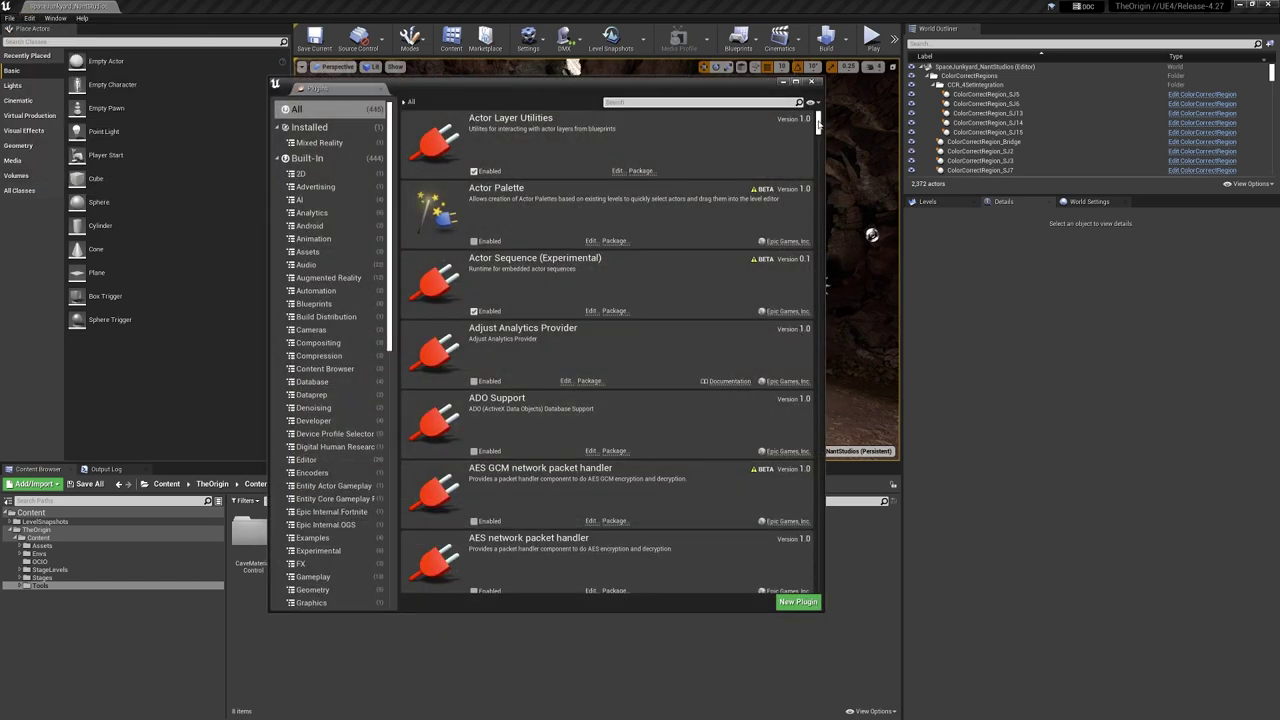
{"action": "mouse_move", "coordinate": [819, 126]}
{"action": "left_mouse_down"}
{"action": "mouse_move", "coordinate": [819, 480]}
{"action": "mouse_move", "coordinate": [819, 126]}
{"action": "left_mouse_up"}
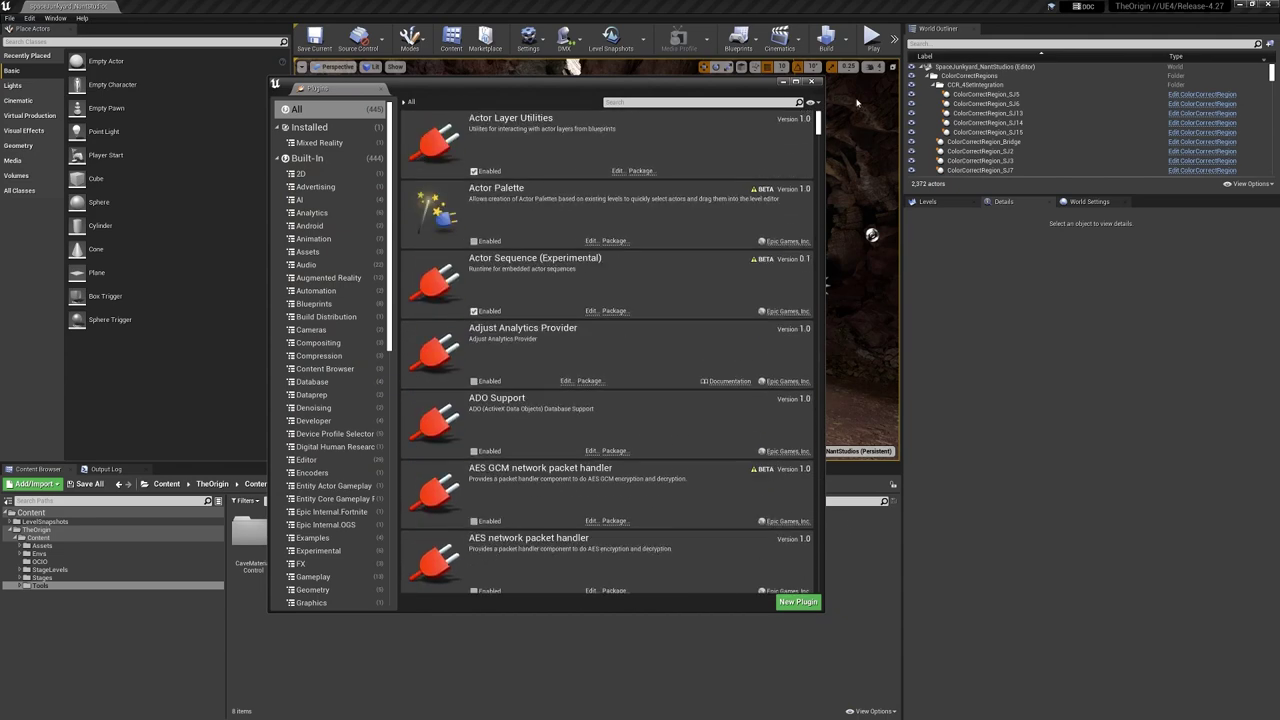
{"action": "left_click", "coordinate": [666, 102]}
{"action": "type", "text": "remote control"}
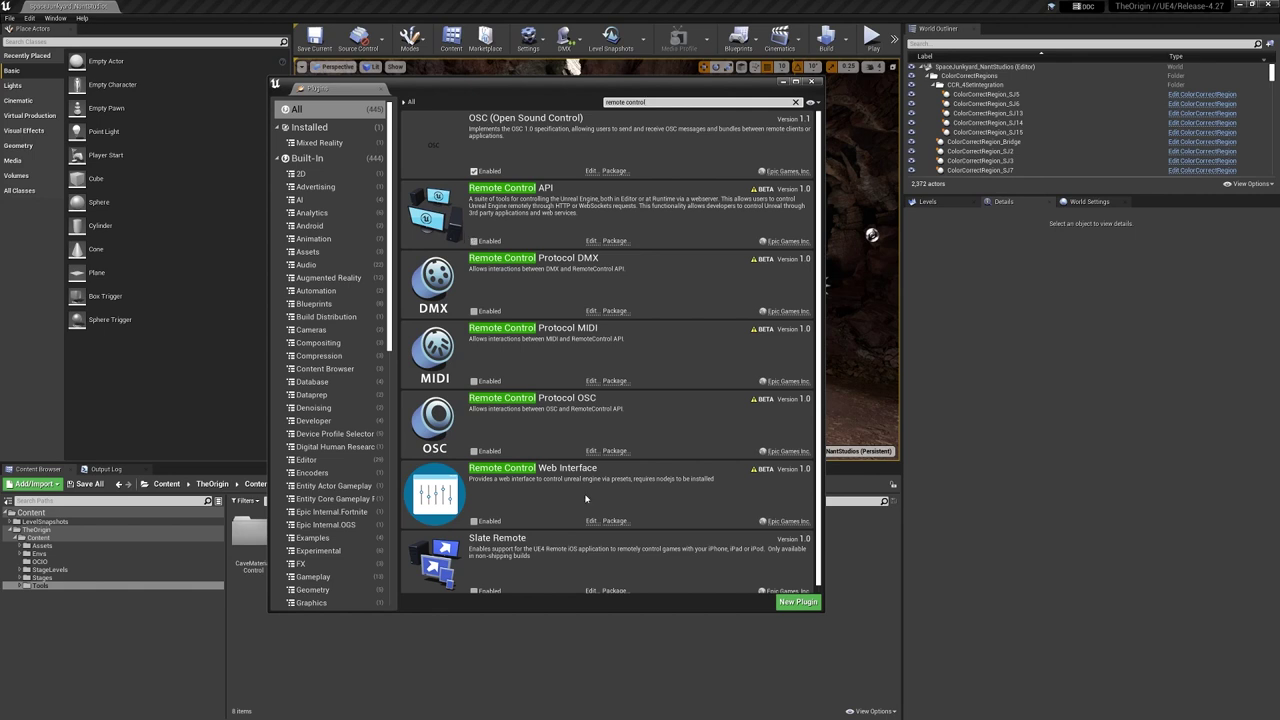
Step: Enable the Remote Control API and Remote Control Web Interface plugins, confirming both beta prompts
{"action": "left_click", "coordinate": [474, 241]}
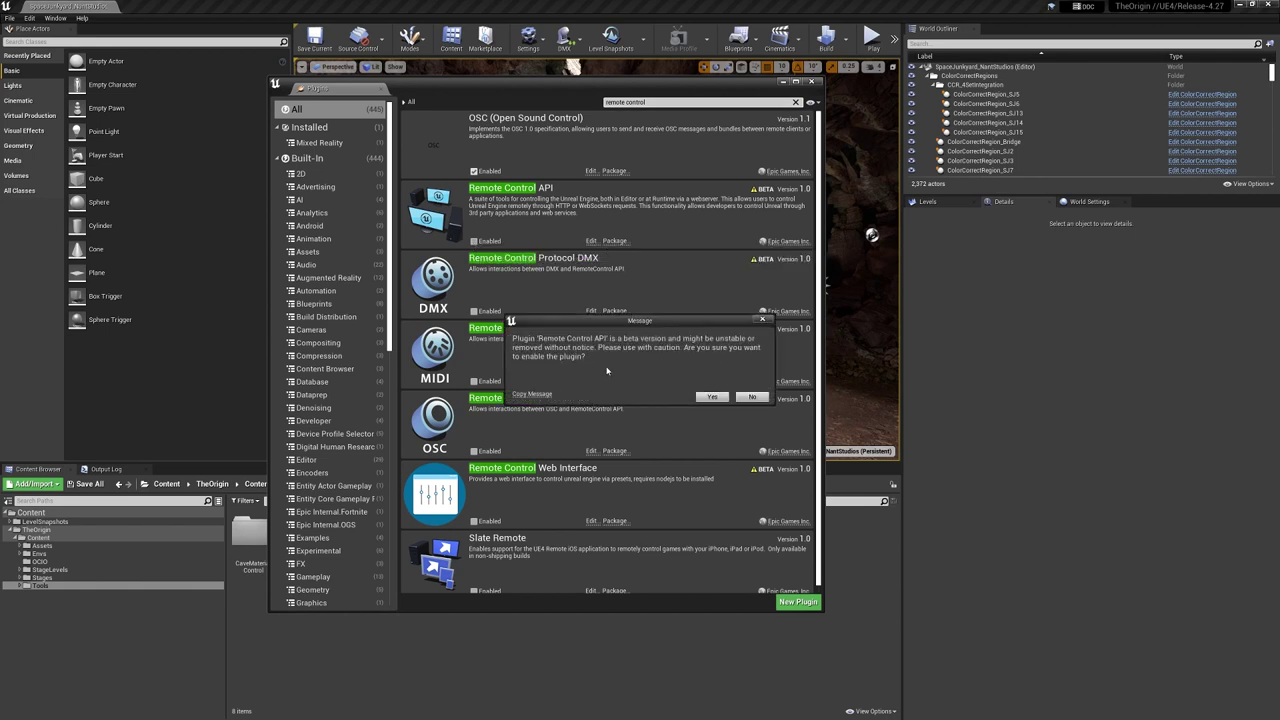
{"action": "left_click", "coordinate": [711, 397]}
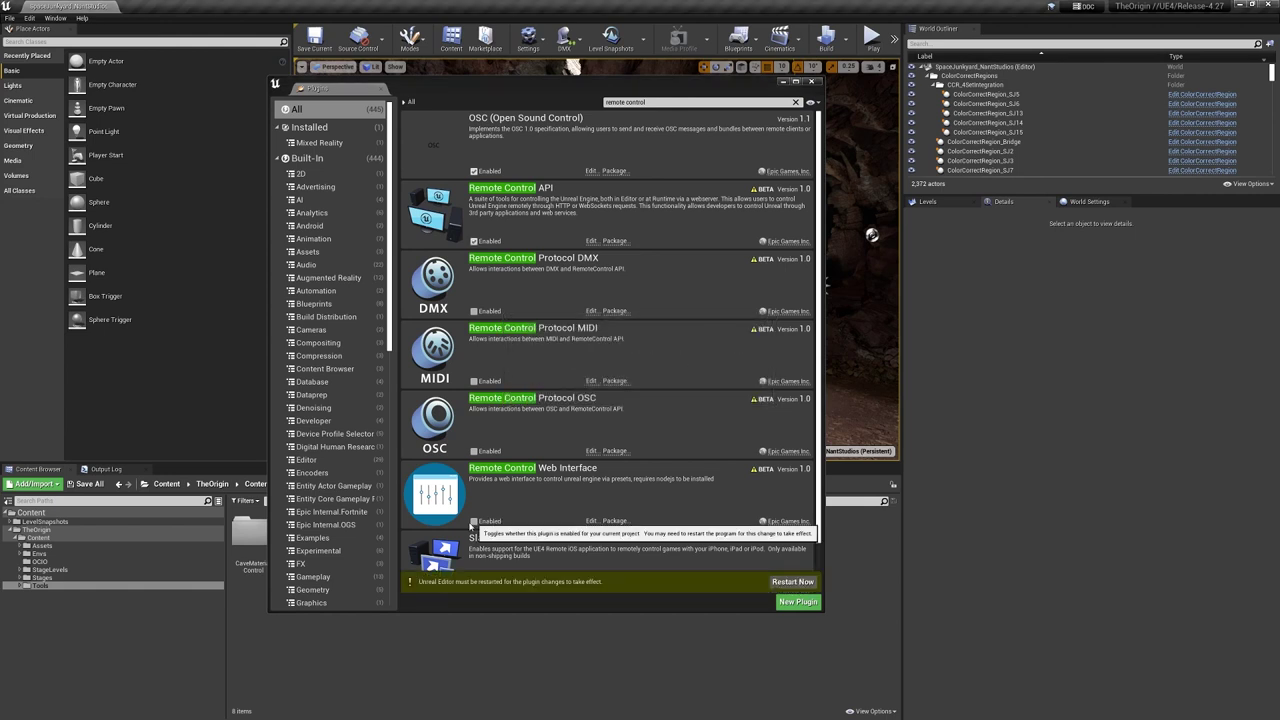
{"action": "left_click", "coordinate": [473, 521]}
{"action": "left_click", "coordinate": [713, 396]}
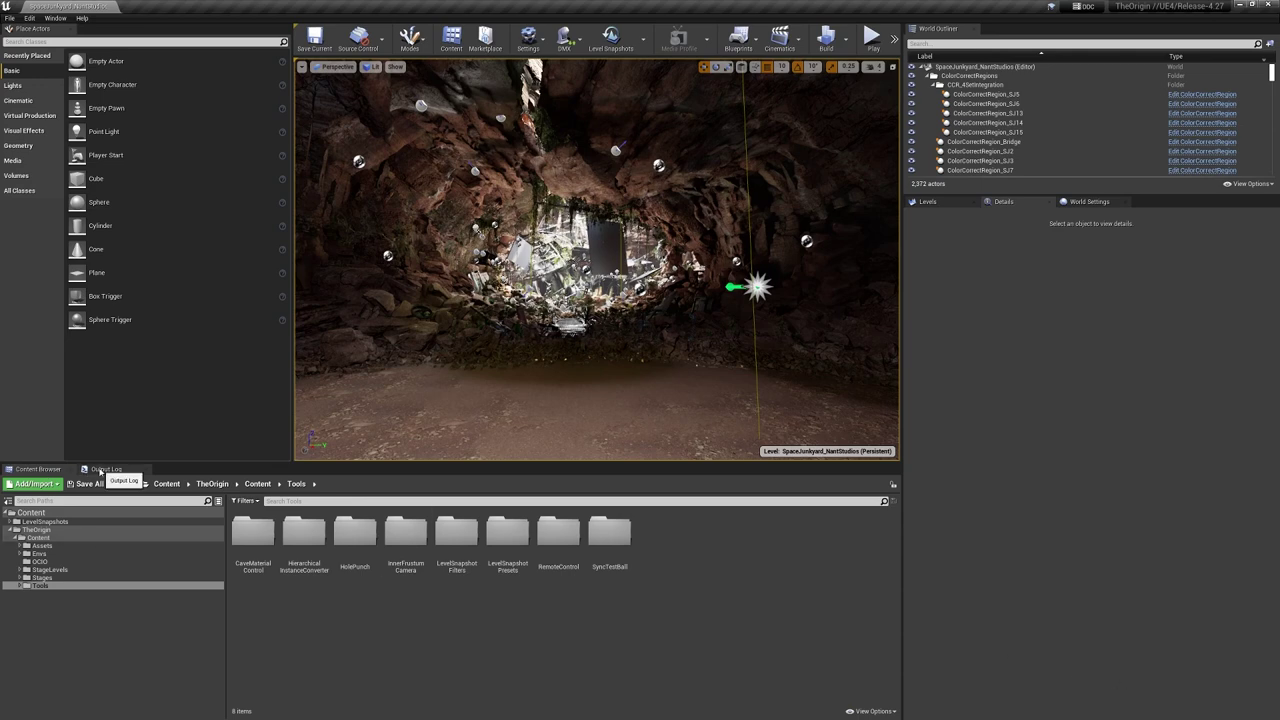
{"action": "left_click", "coordinate": [100, 469]}
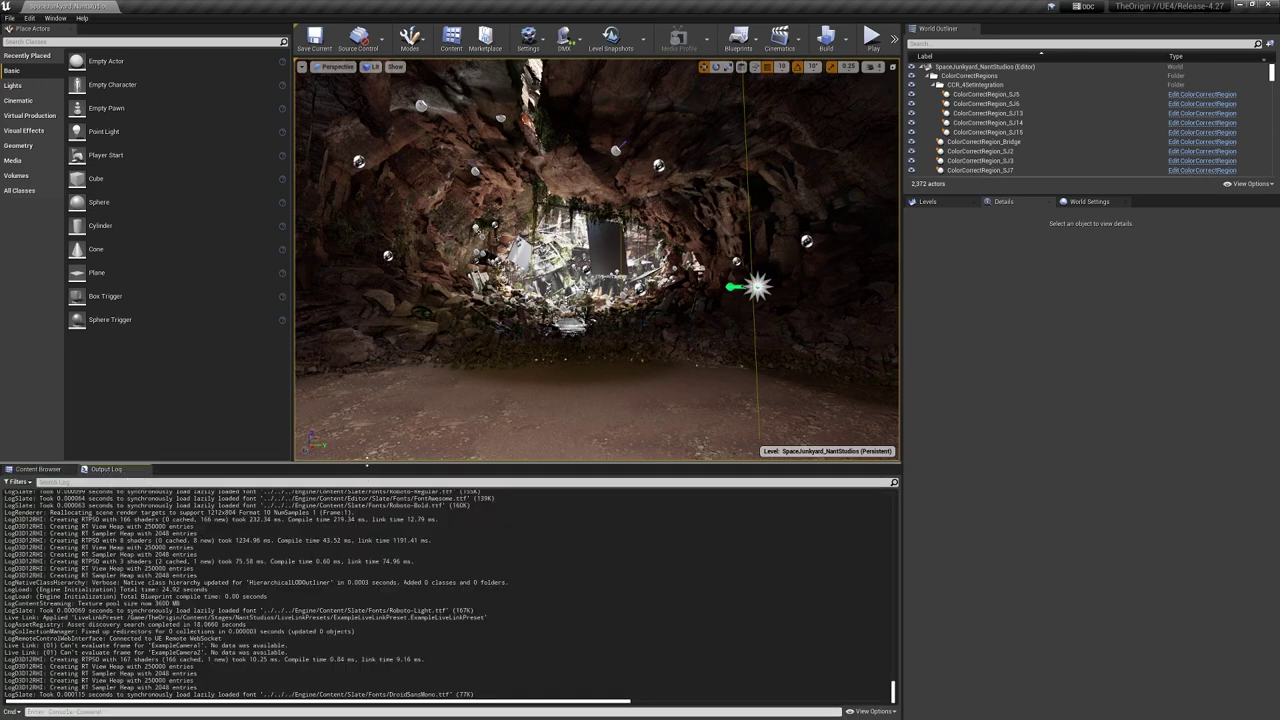
{"action": "left_click_drag", "start_coordinate": [368, 463], "coordinate": [422, 164]}
{"action": "scroll", "coordinate": [450, 450], "scroll_direction": "up", "scroll_amount": 10}
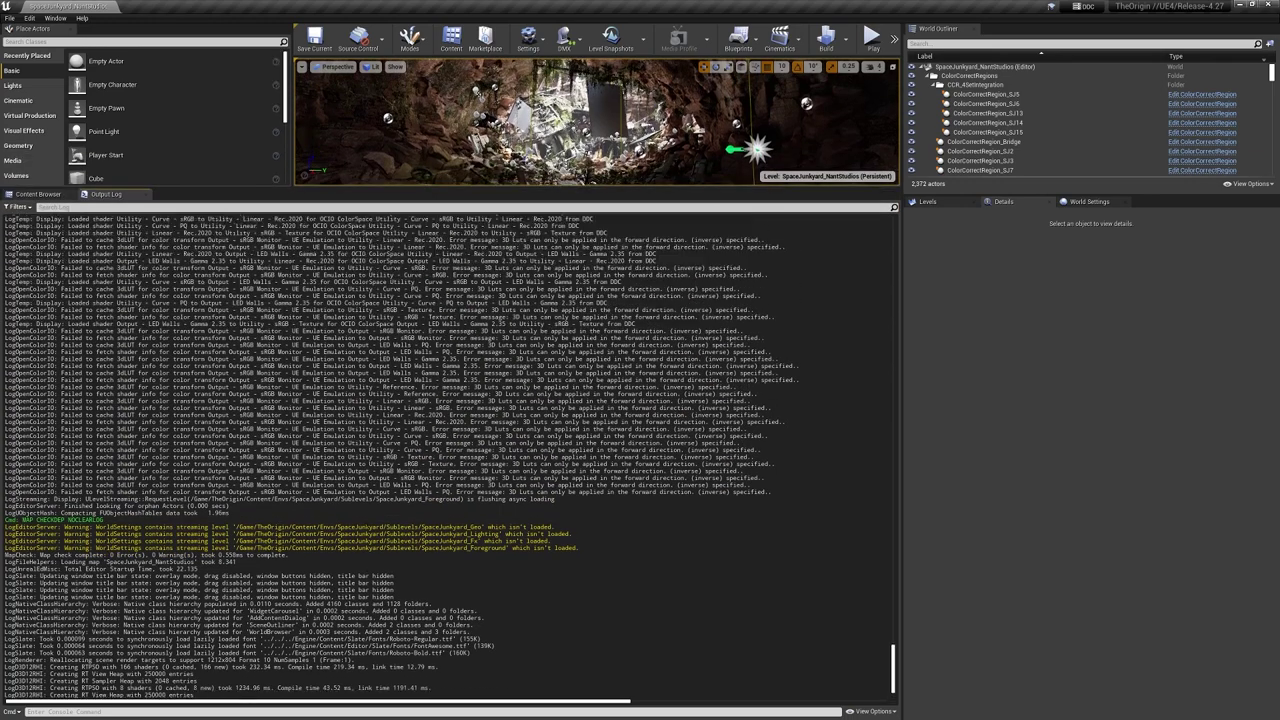
{"action": "scroll", "coordinate": [450, 450], "scroll_direction": "up", "scroll_amount": 10}
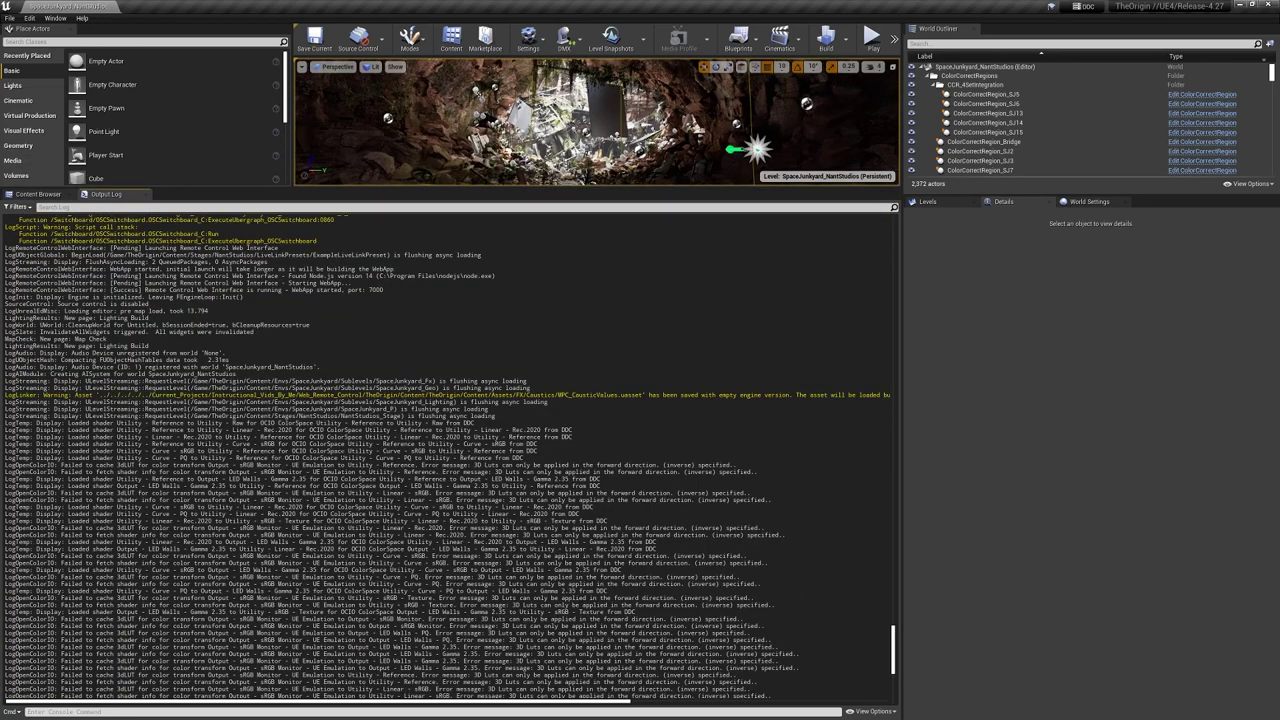
{"action": "scroll", "coordinate": [450, 450], "scroll_direction": "up", "scroll_amount": 3}
{"action": "scroll", "coordinate": [450, 450], "scroll_direction": "up", "scroll_amount": 3}
{"action": "scroll", "coordinate": [450, 450], "scroll_direction": "up", "scroll_amount": 4}
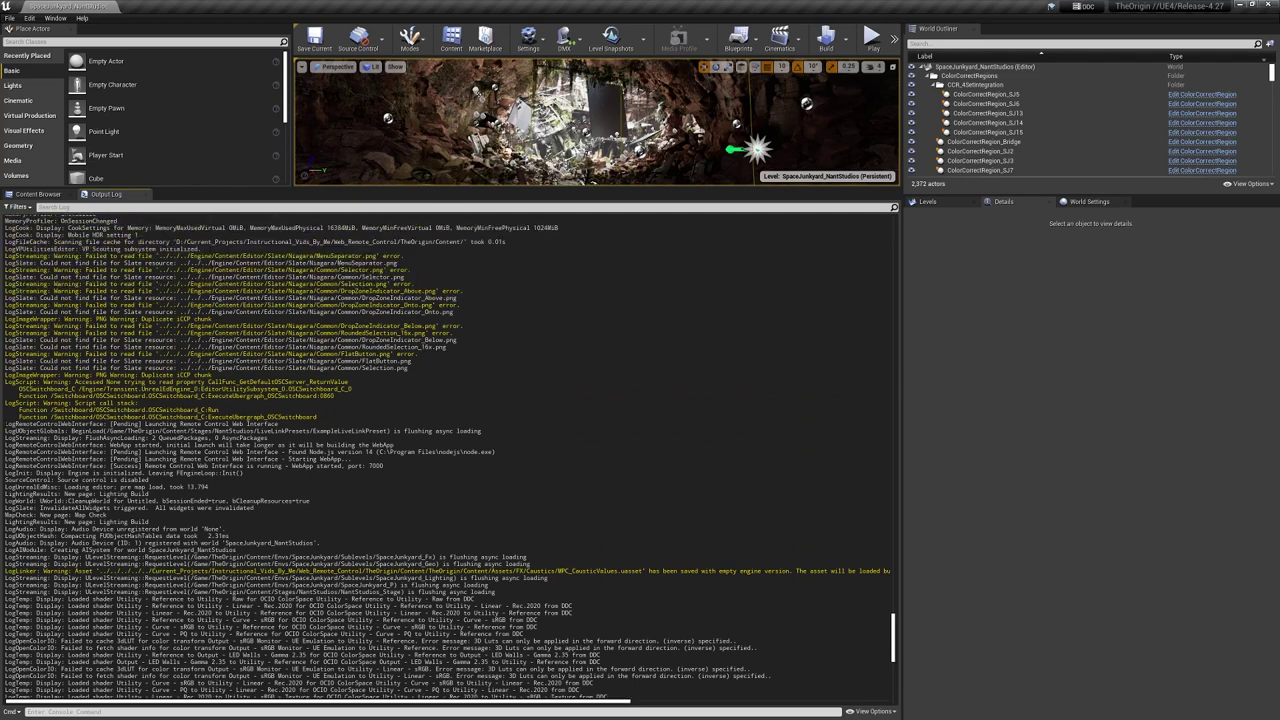
{"action": "left_click_drag", "start_coordinate": [5, 424], "coordinate": [440, 431]}
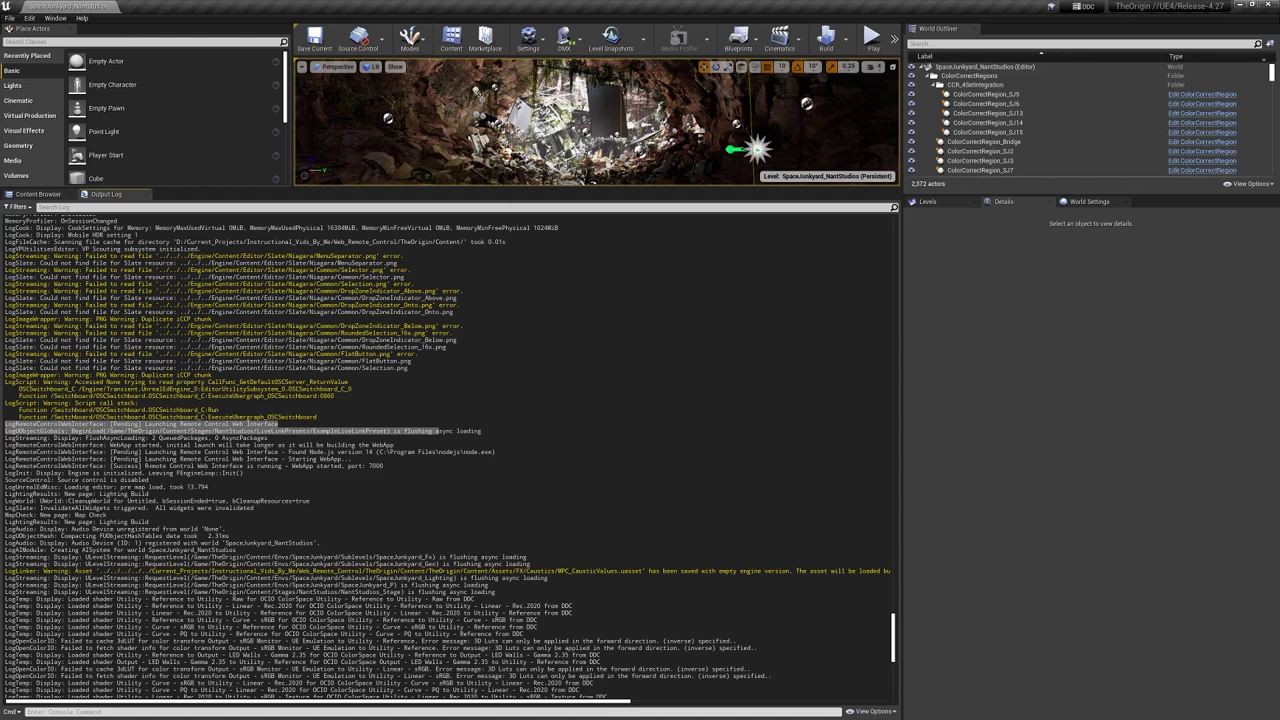
{"action": "left_click_drag", "start_coordinate": [145, 466], "coordinate": [384, 466]}
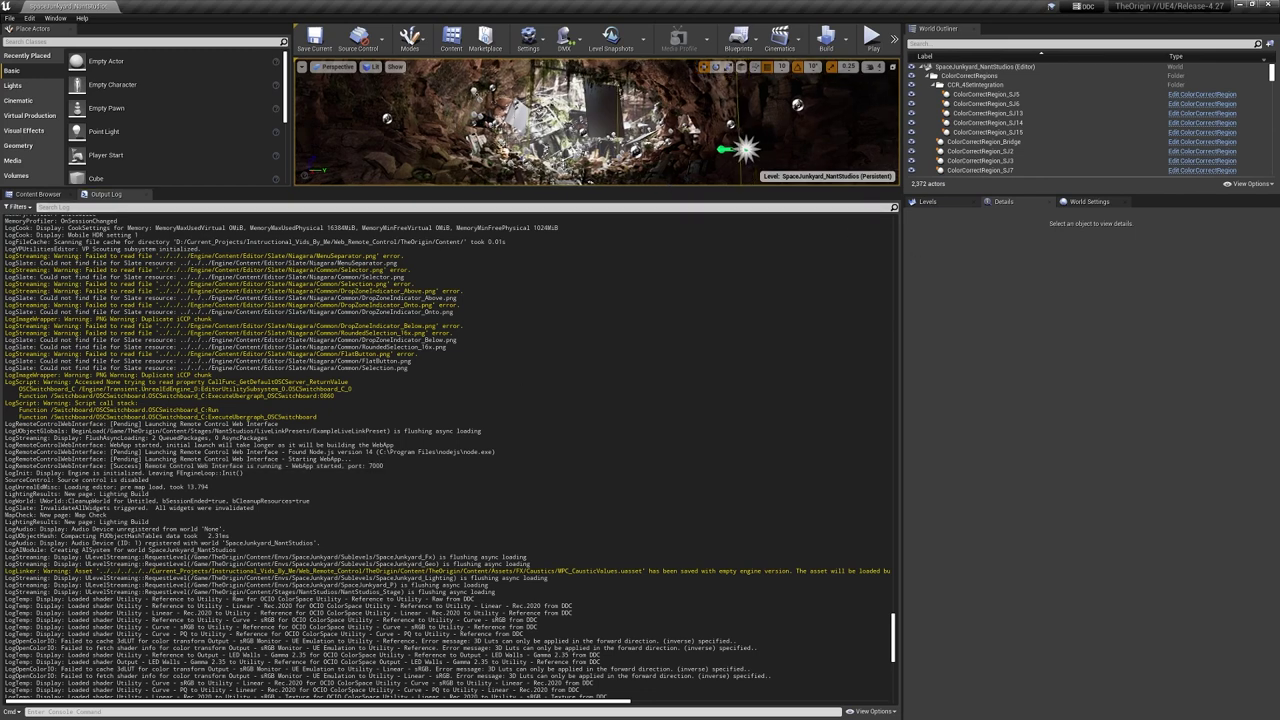
{"action": "mouse_move", "coordinate": [675, 190]}
{"action": "left_mouse_down"}
{"action": "mouse_move", "coordinate": [681, 316]}
{"action": "mouse_move", "coordinate": [113, 430]}
{"action": "left_mouse_up"}
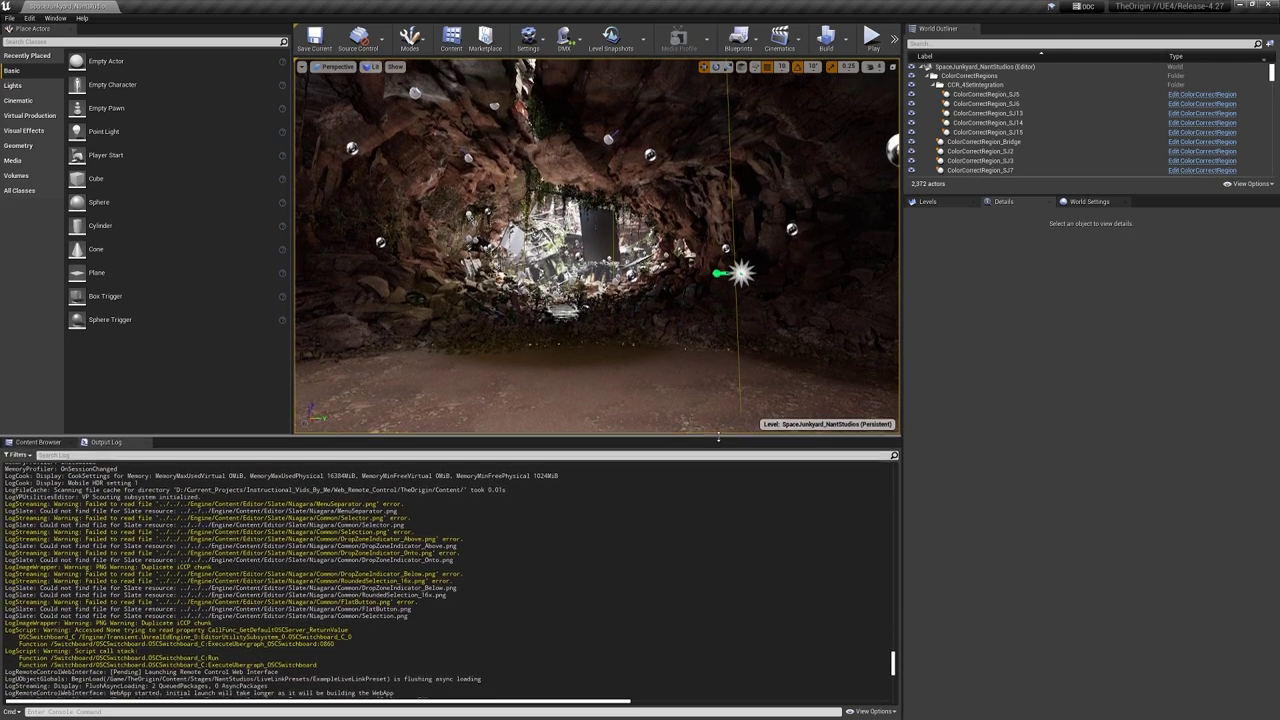
{"action": "left_click", "coordinate": [37, 443]}
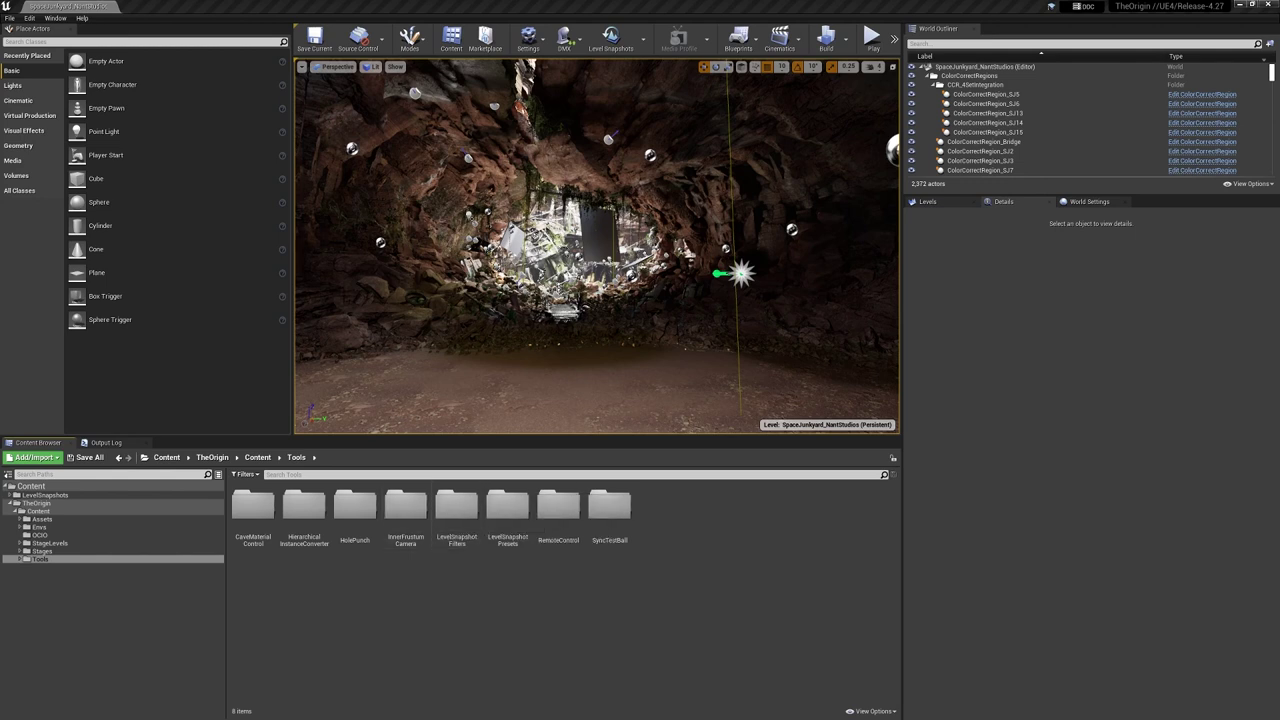
Step: Check in Project Settings that the Remote Control web interface port is 7000
{"action": "left_click", "coordinate": [31, 18]}
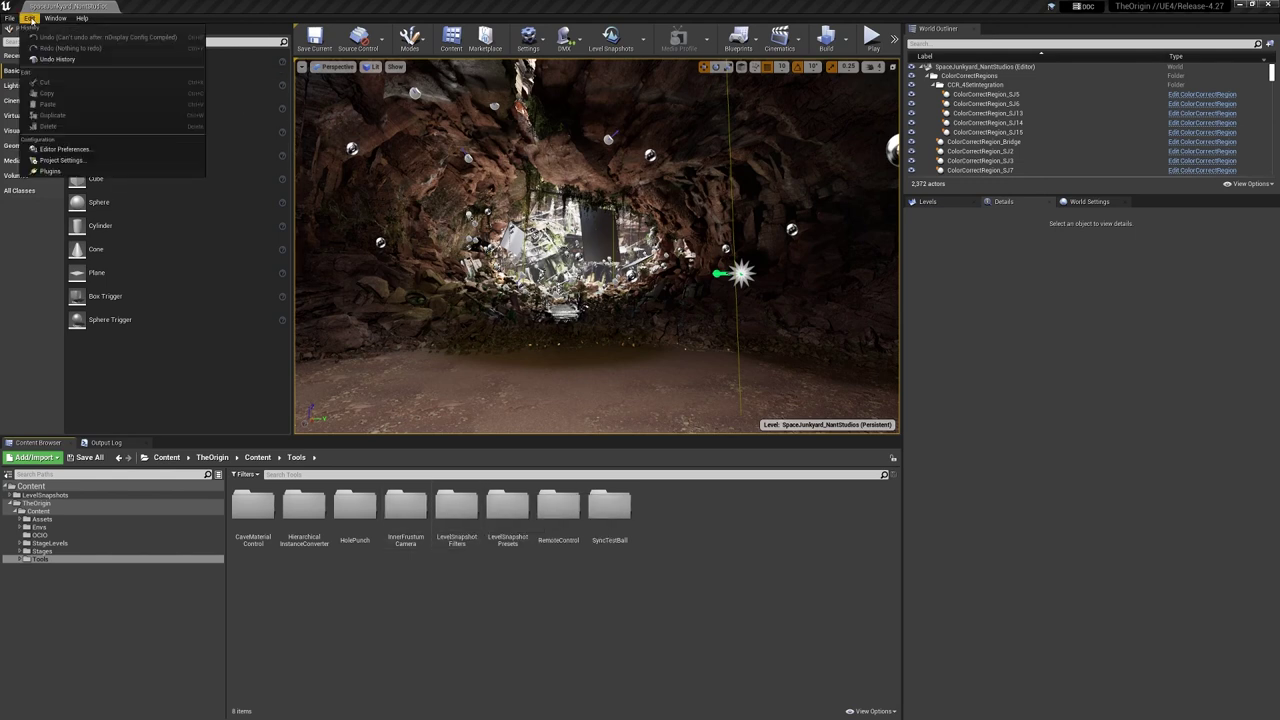
{"action": "left_click", "coordinate": [60, 160]}
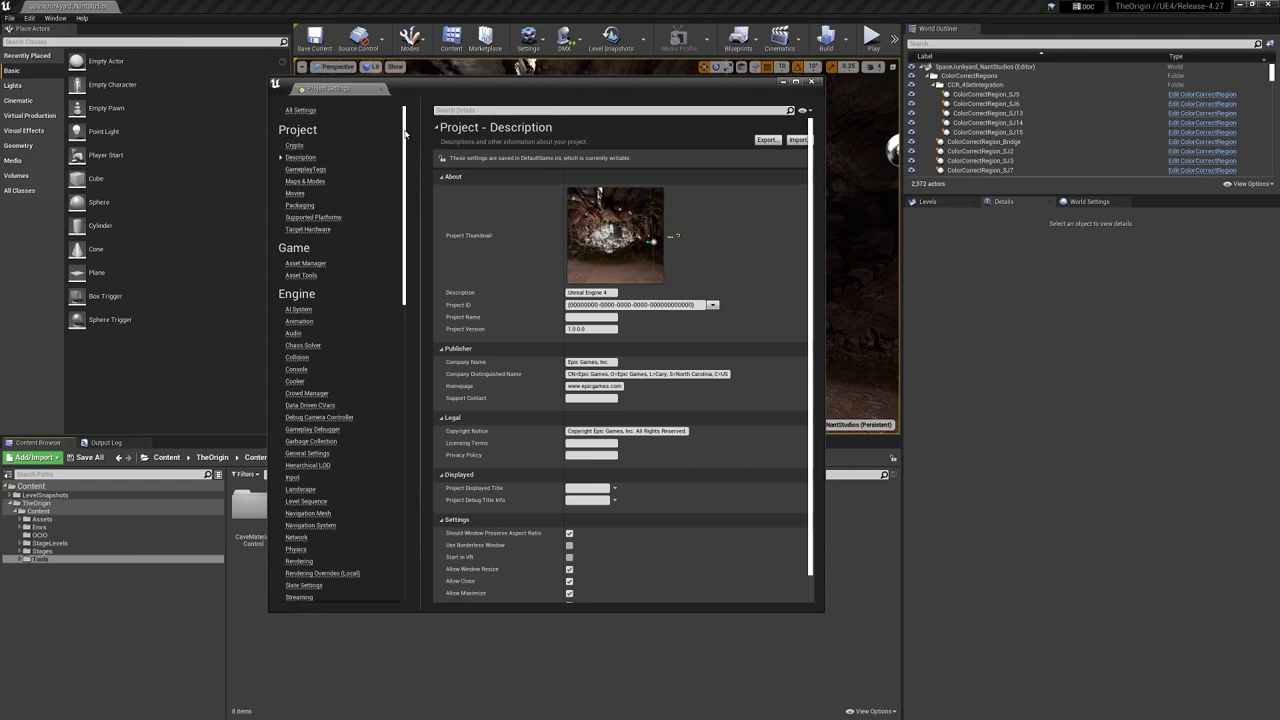
{"action": "left_click_drag", "start_coordinate": [404, 125], "coordinate": [415, 438]}
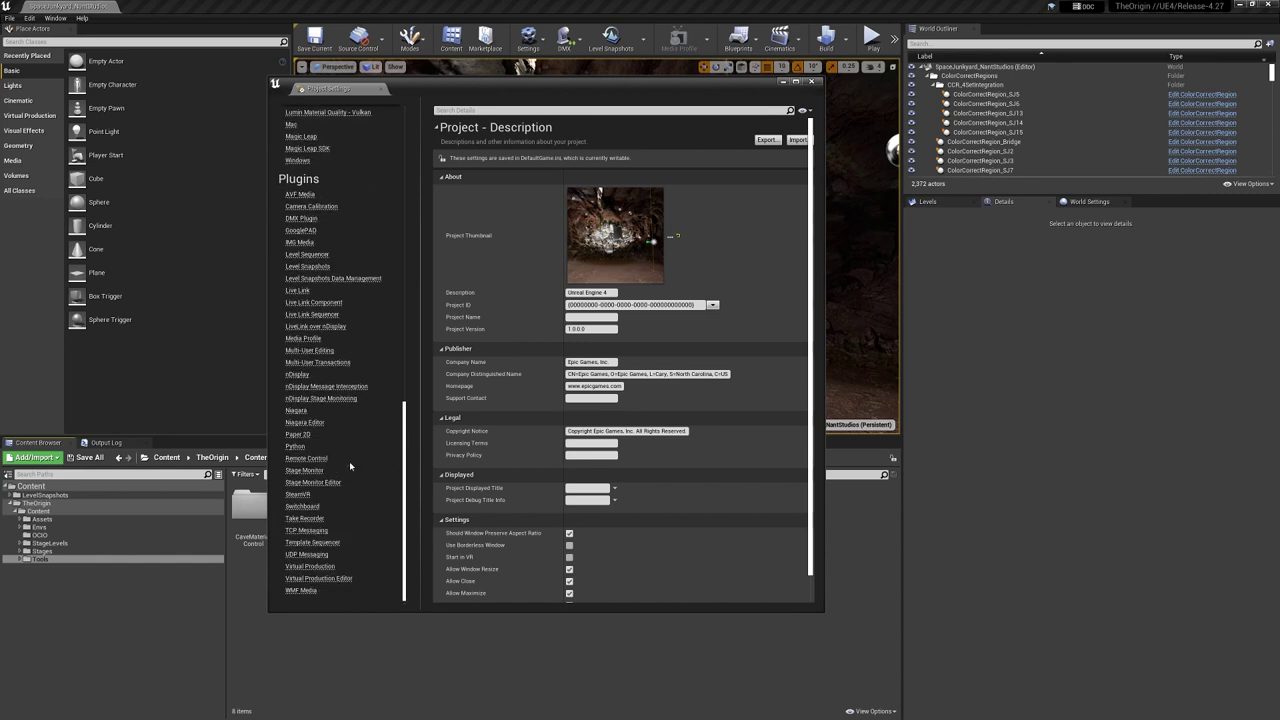
{"action": "left_click", "coordinate": [306, 458]}
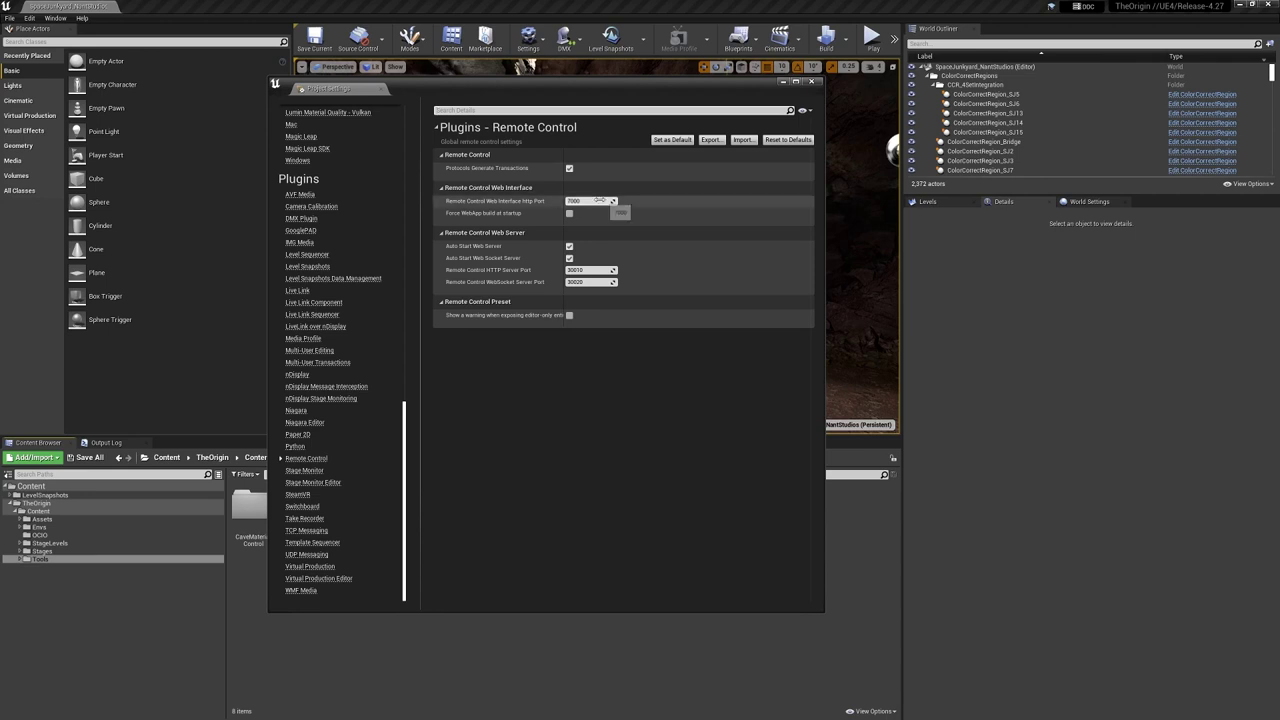
{"action": "left_click", "coordinate": [574, 201]}
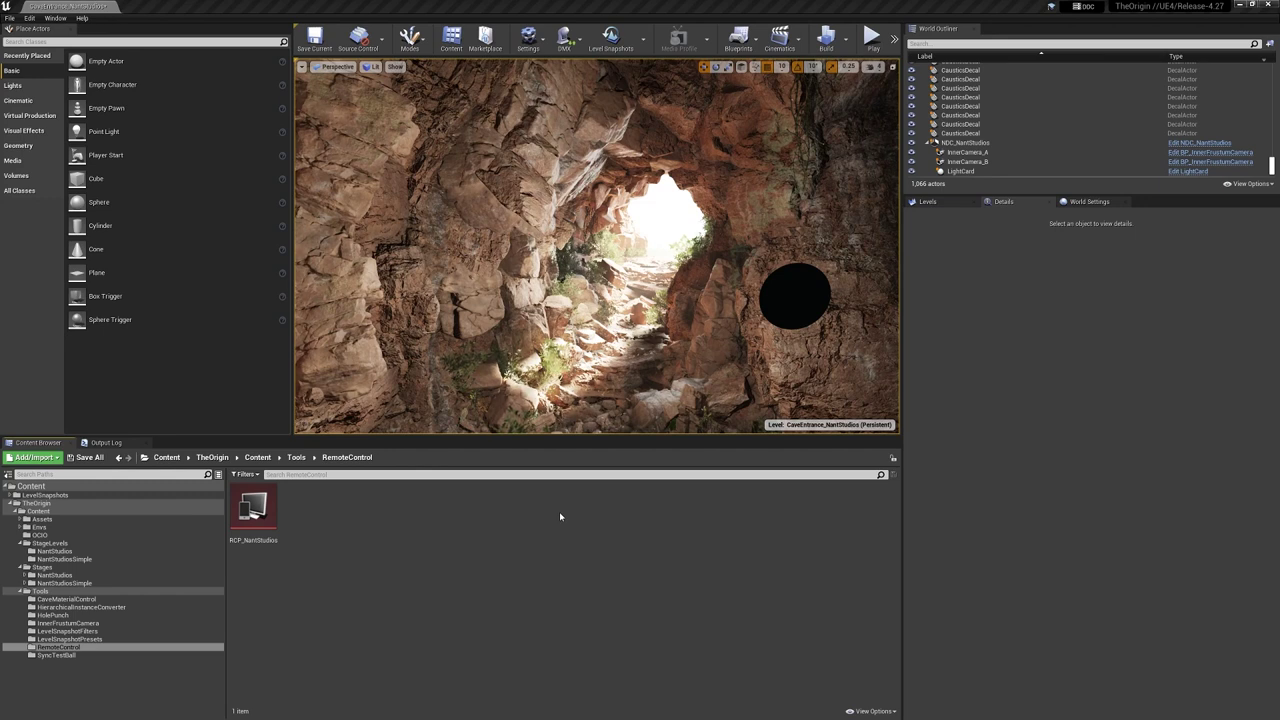
Step: Create a Remote Control Preset in the RemoteControl folder named Test_Remote_Preset
{"action": "right_click", "coordinate": [334, 530]}
{"action": "mouse_move", "coordinate": [368, 505]}
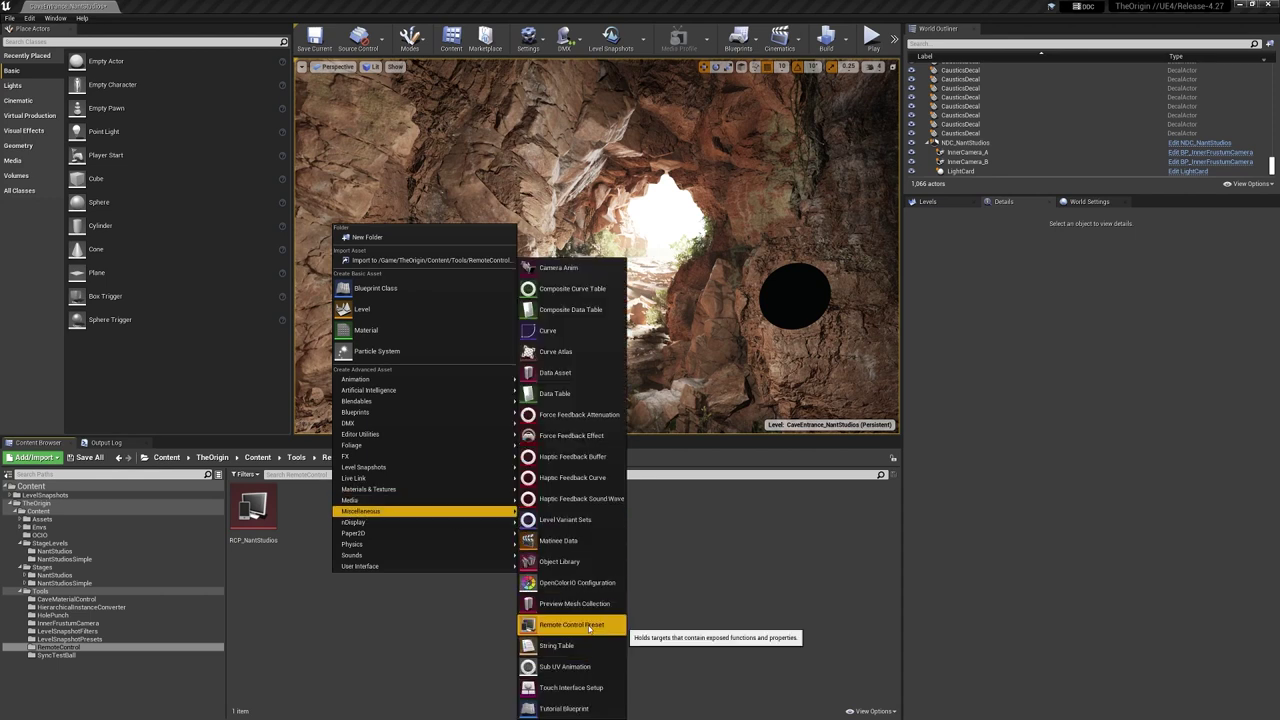
{"action": "left_click", "coordinate": [585, 627]}
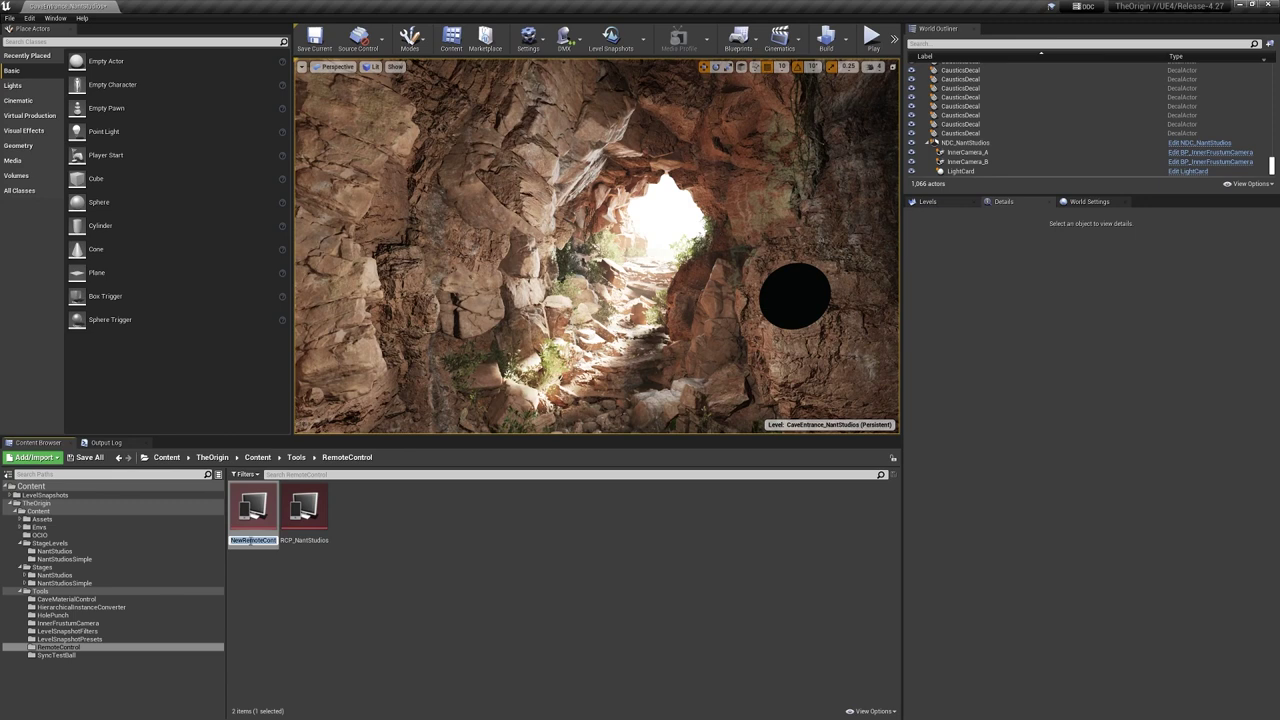
{"action": "left_click", "coordinate": [249, 540]}
{"action": "double_click", "coordinate": [249, 540]}
{"action": "type", "text": "Test_Remote_"}
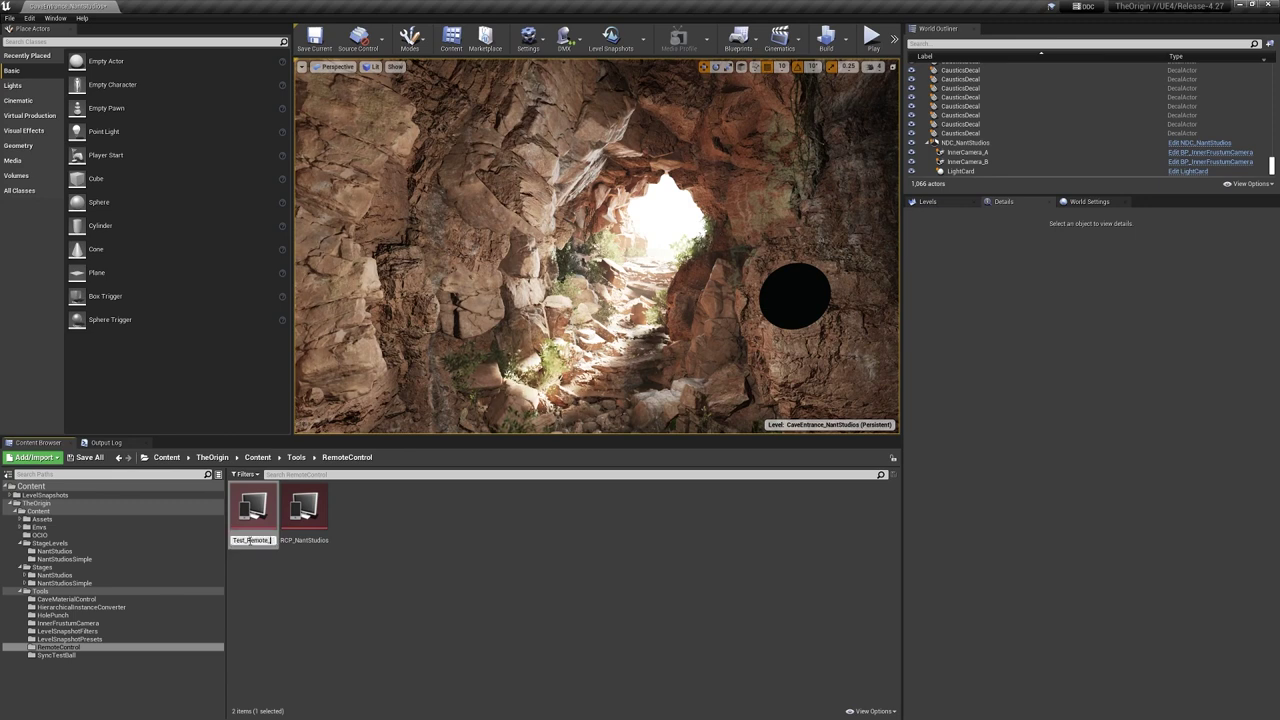
{"action": "type", "text": "Preset"}
{"action": "key", "text": "Return"}
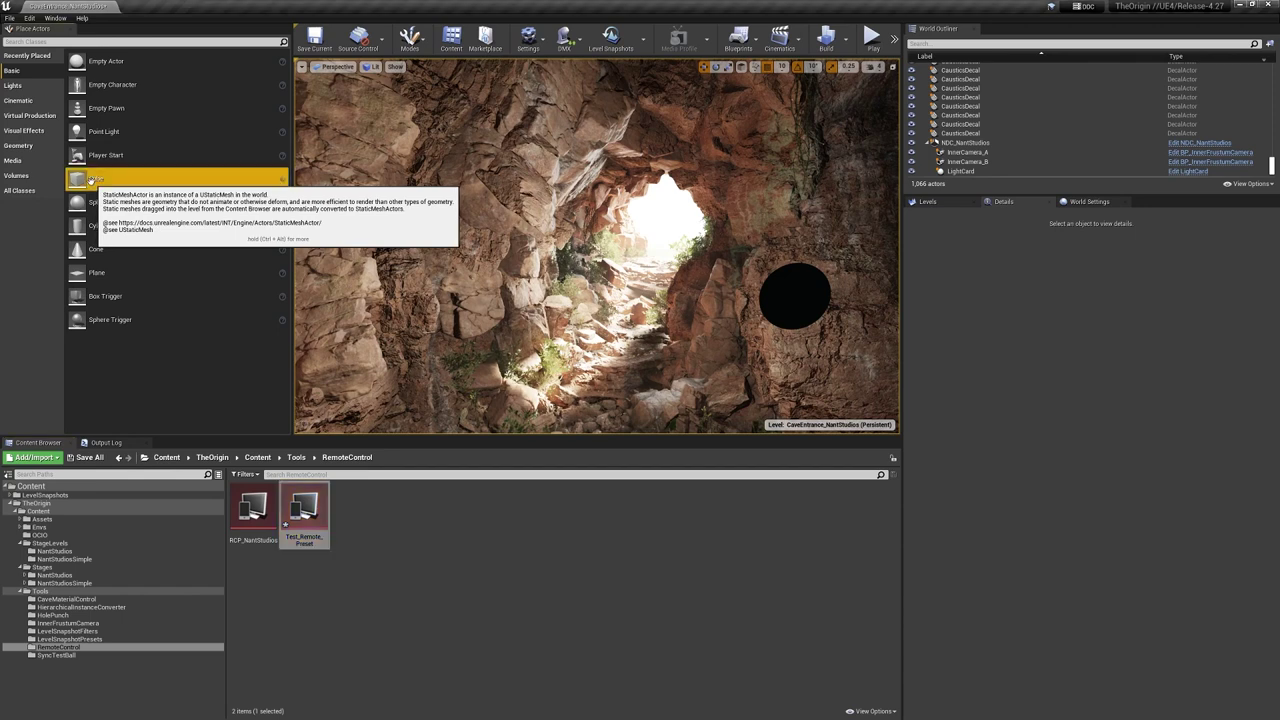
Step: Place a Cube in the cave level and open Test_Remote_Preset's control panel
{"action": "mouse_move", "coordinate": [87, 179]}
{"action": "left_mouse_down"}
{"action": "mouse_move", "coordinate": [605, 427]}
{"action": "mouse_move", "coordinate": [605, 272]}
{"action": "left_mouse_up"}
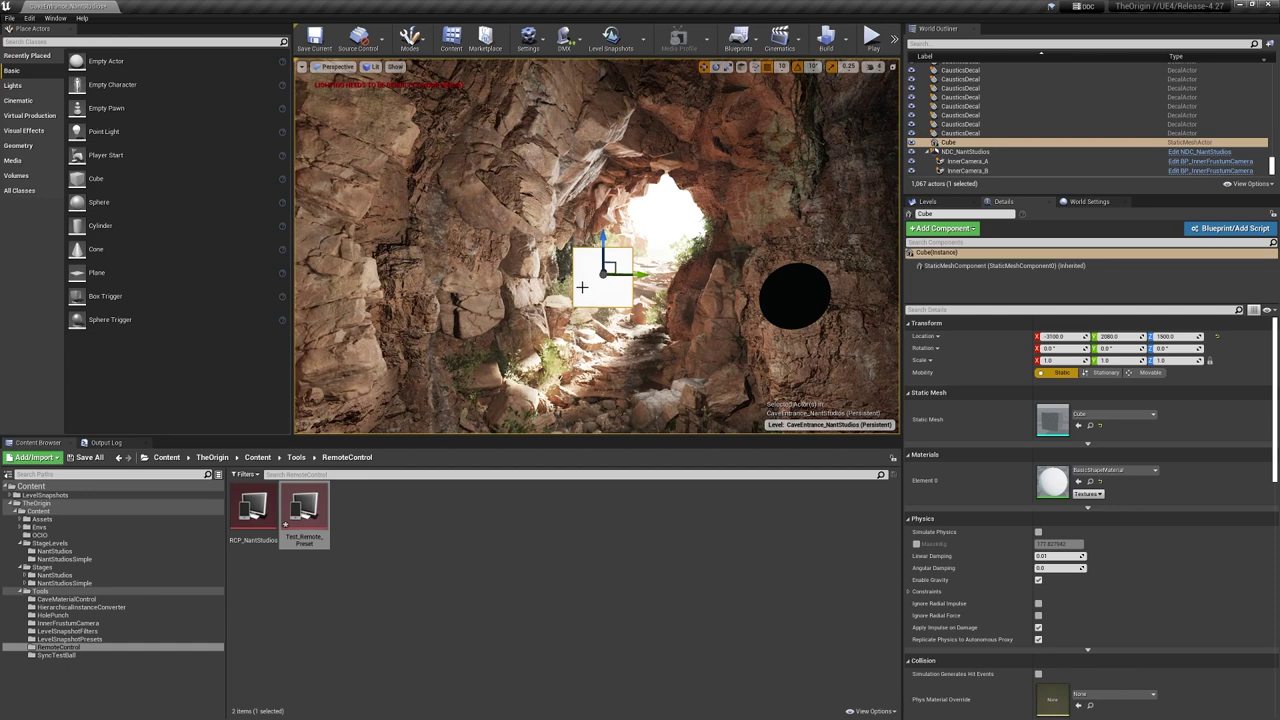
{"action": "double_click", "coordinate": [303, 508]}
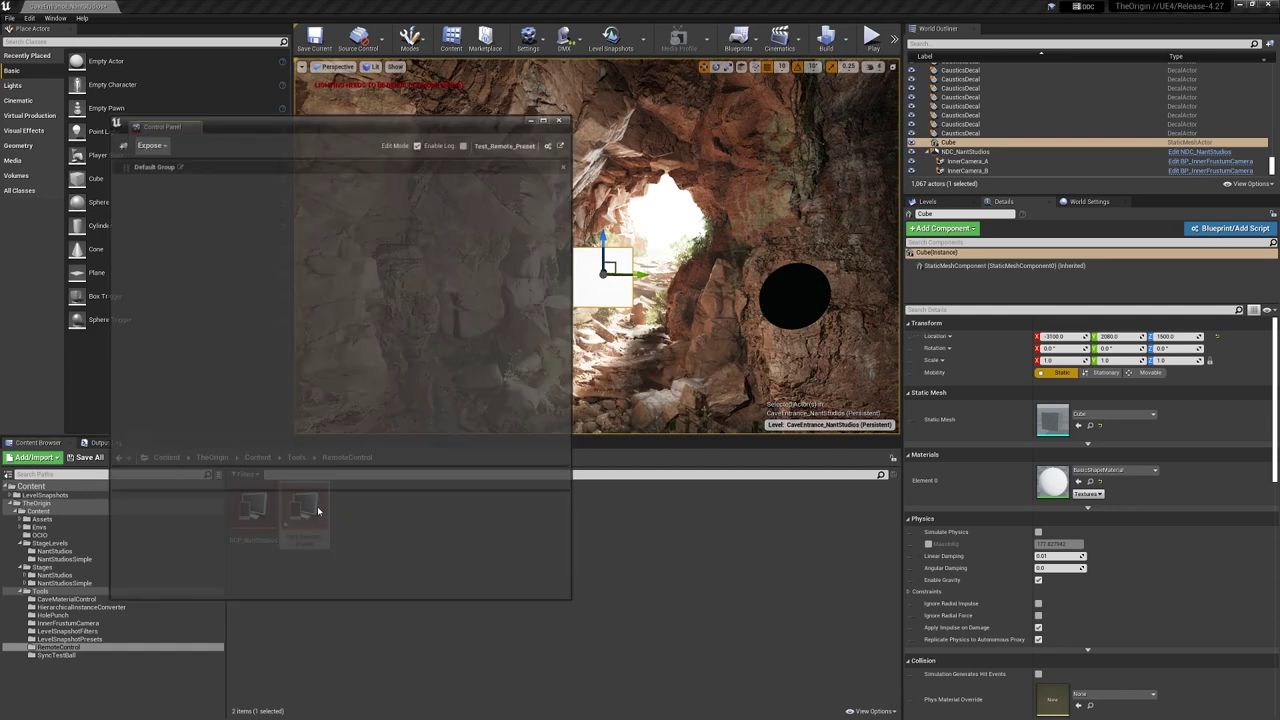
{"action": "mouse_move", "coordinate": [414, 130]}
{"action": "left_mouse_down"}
{"action": "mouse_move", "coordinate": [354, 110]}
{"action": "mouse_move", "coordinate": [351, 96]}
{"action": "left_mouse_up"}
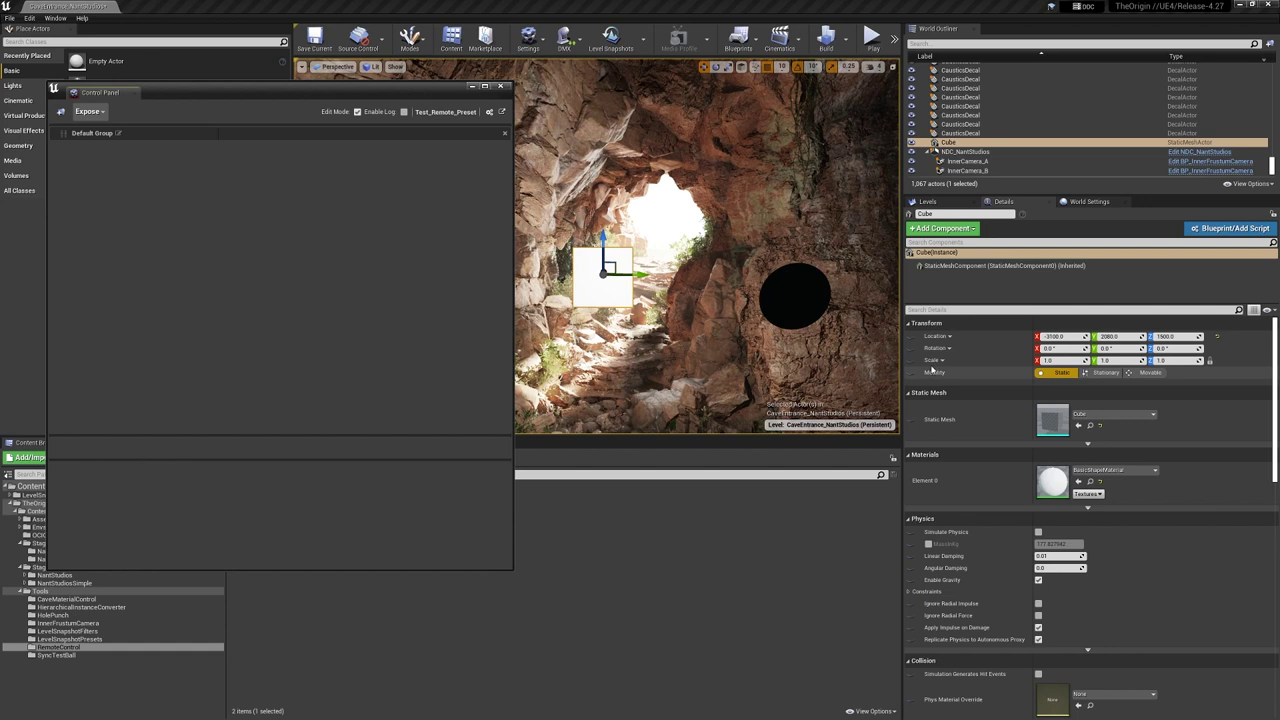
Step: Expose the Cube's Relative Rotation and Relative Scale 3D properties to the preset
{"action": "left_click", "coordinate": [910, 348]}
{"action": "left_click", "coordinate": [910, 361]}
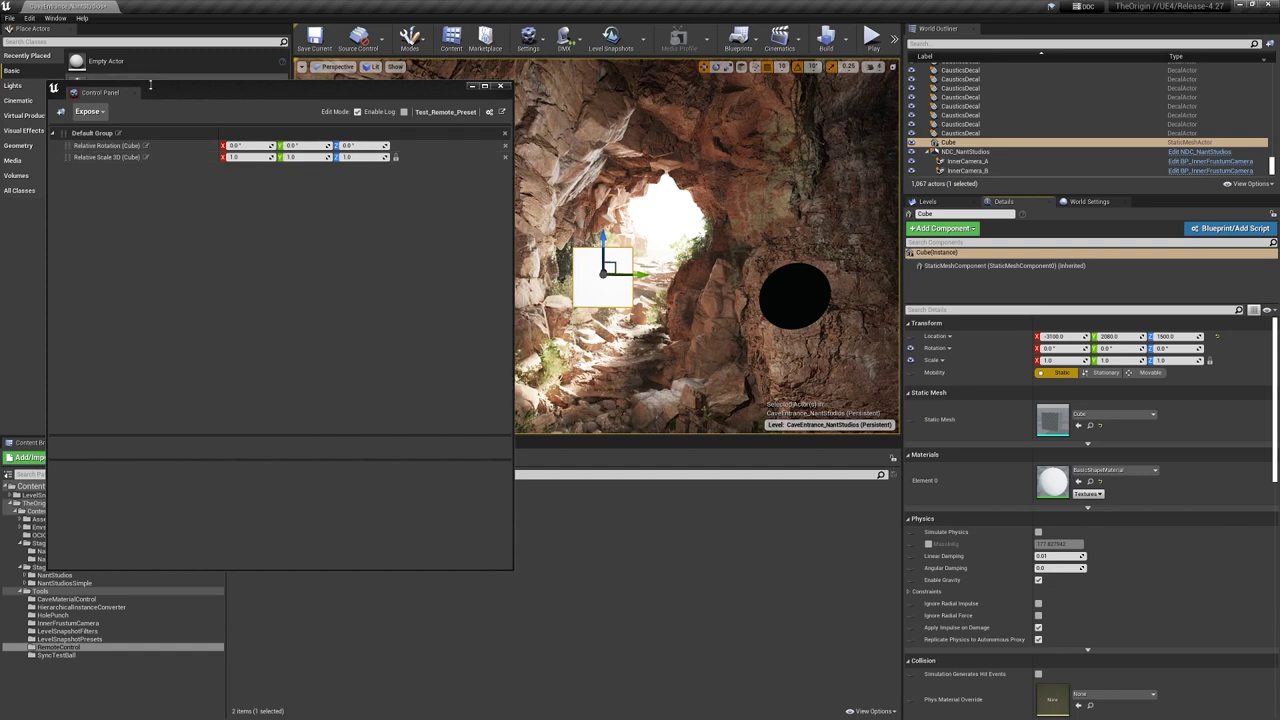
{"action": "left_click_drag", "start_coordinate": [174, 93], "coordinate": [165, 101]}
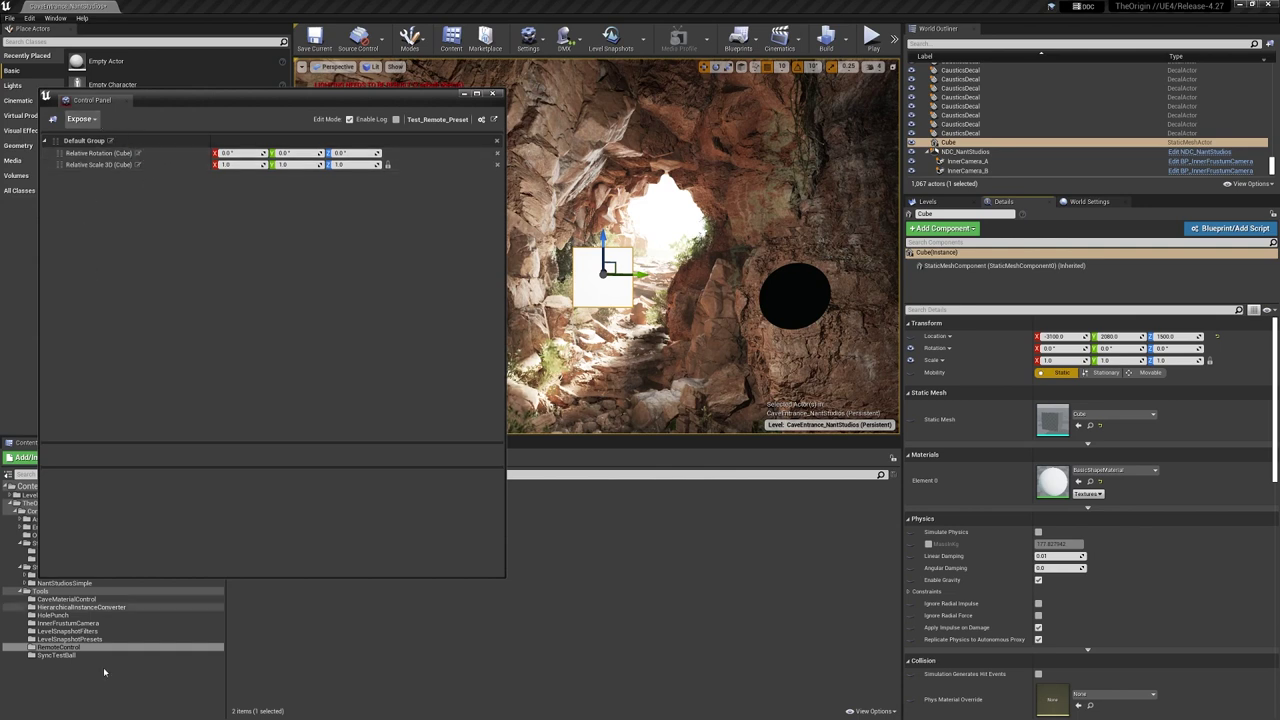
Step: Rename the preset's Default Group to Basic_Cube_Stuff
{"action": "left_click", "coordinate": [82, 142]}
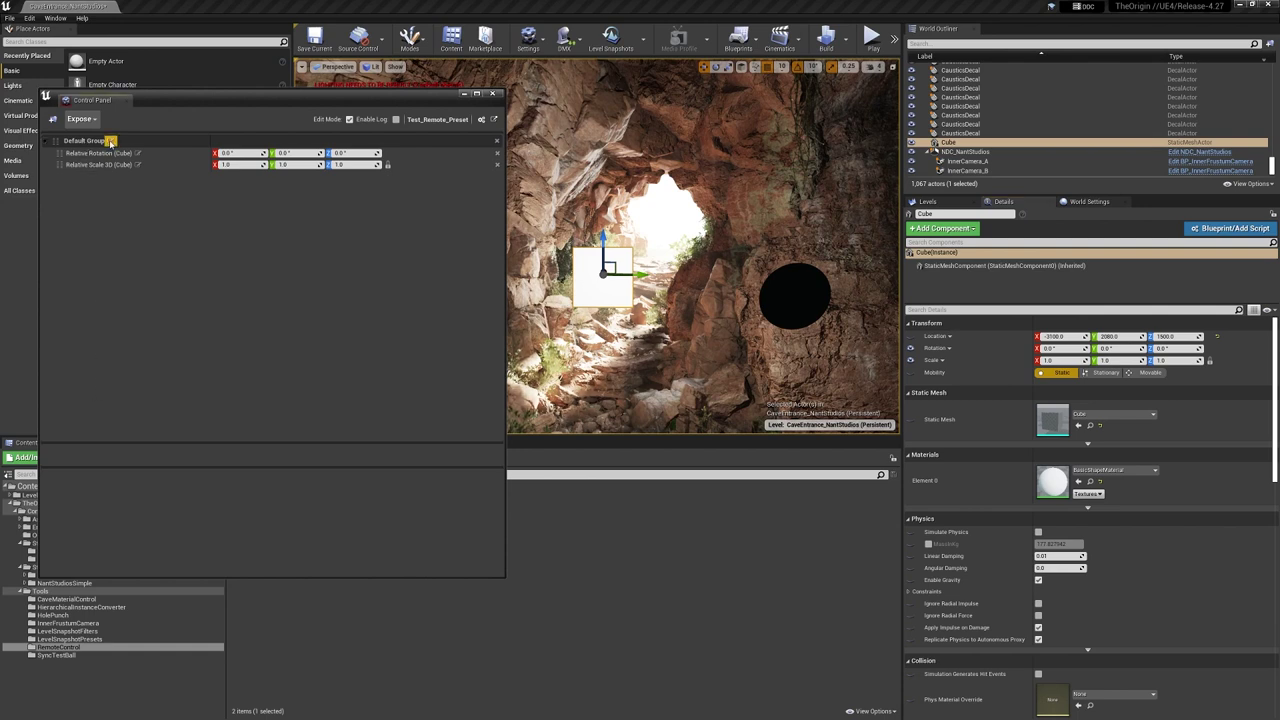
{"action": "left_click", "coordinate": [110, 141]}
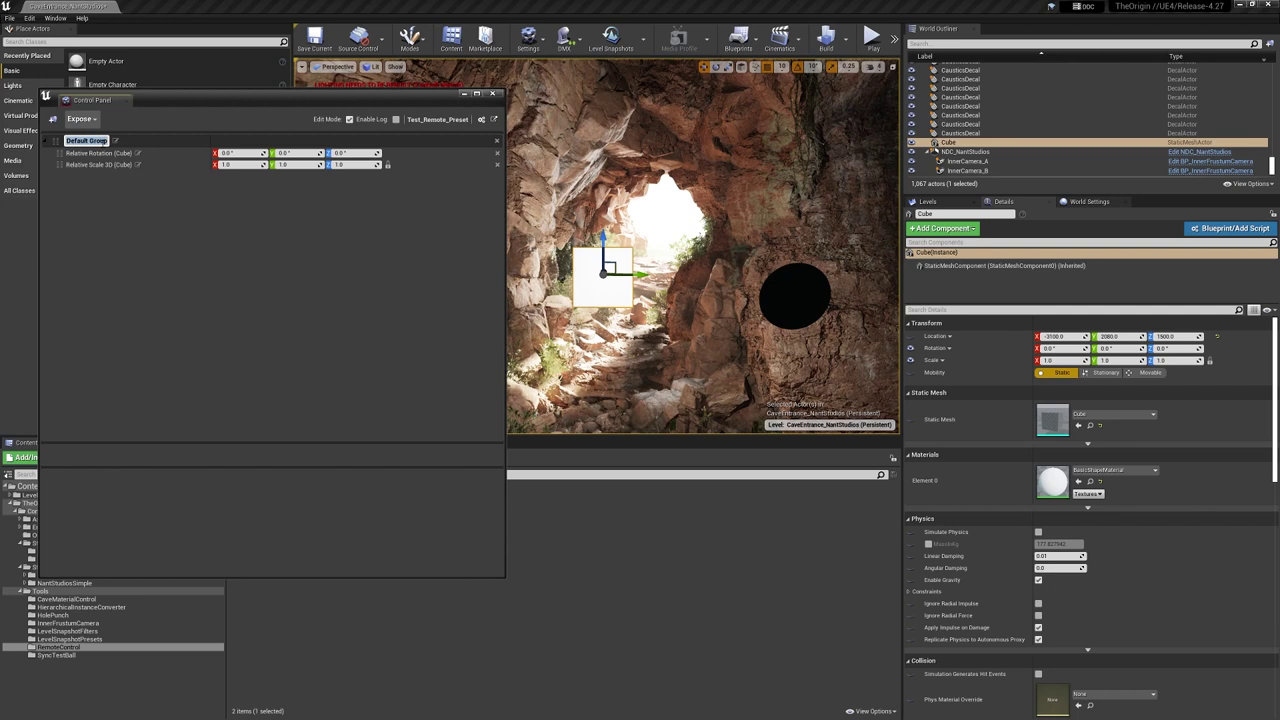
{"action": "type", "text": "Basic_Cube"}
{"action": "type", "text": "_Stuff"}
{"action": "key", "text": "Return"}
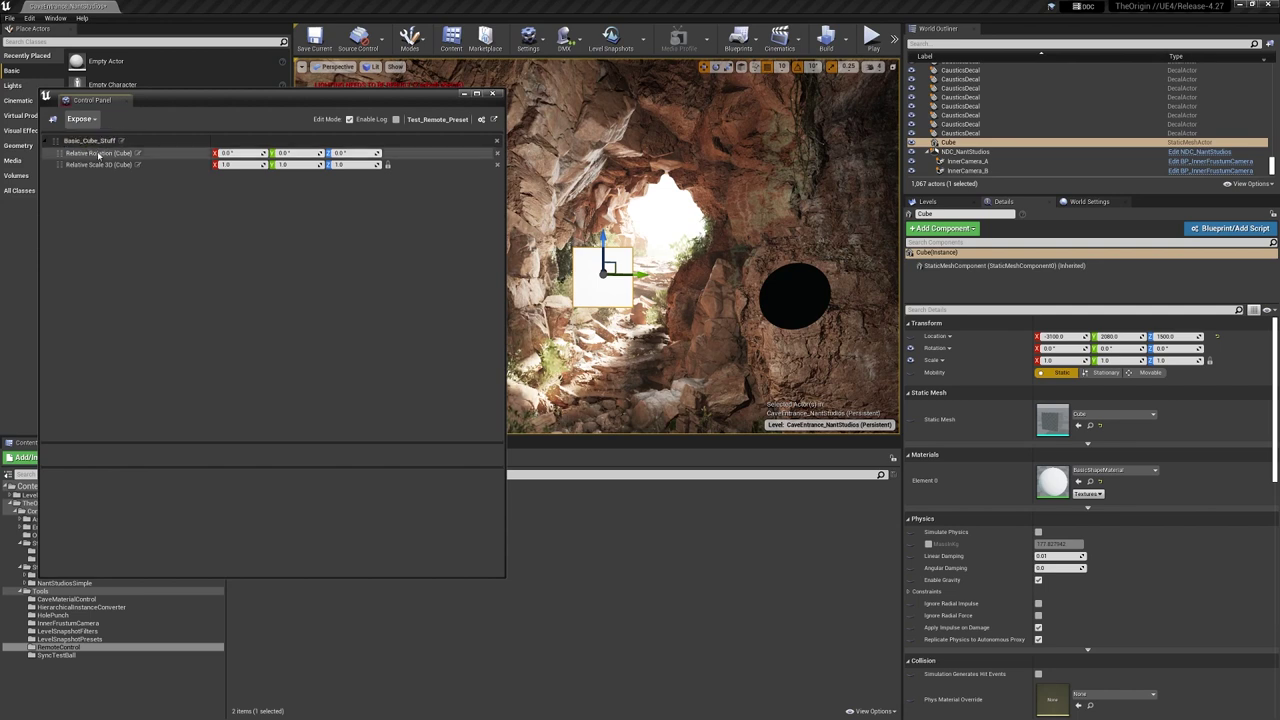
Step: Relabel the exposed properties as Rotation and Scale, then select the Scale entry
{"action": "left_click", "coordinate": [100, 154]}
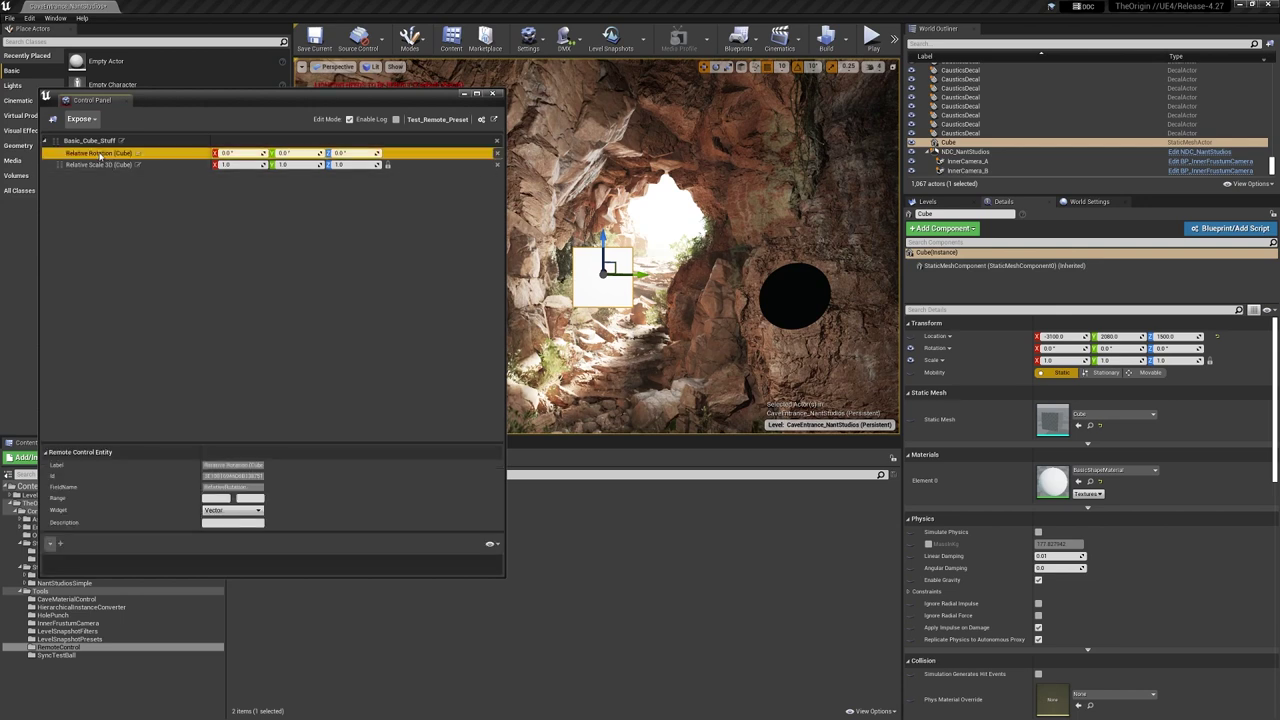
{"action": "left_click", "coordinate": [142, 154]}
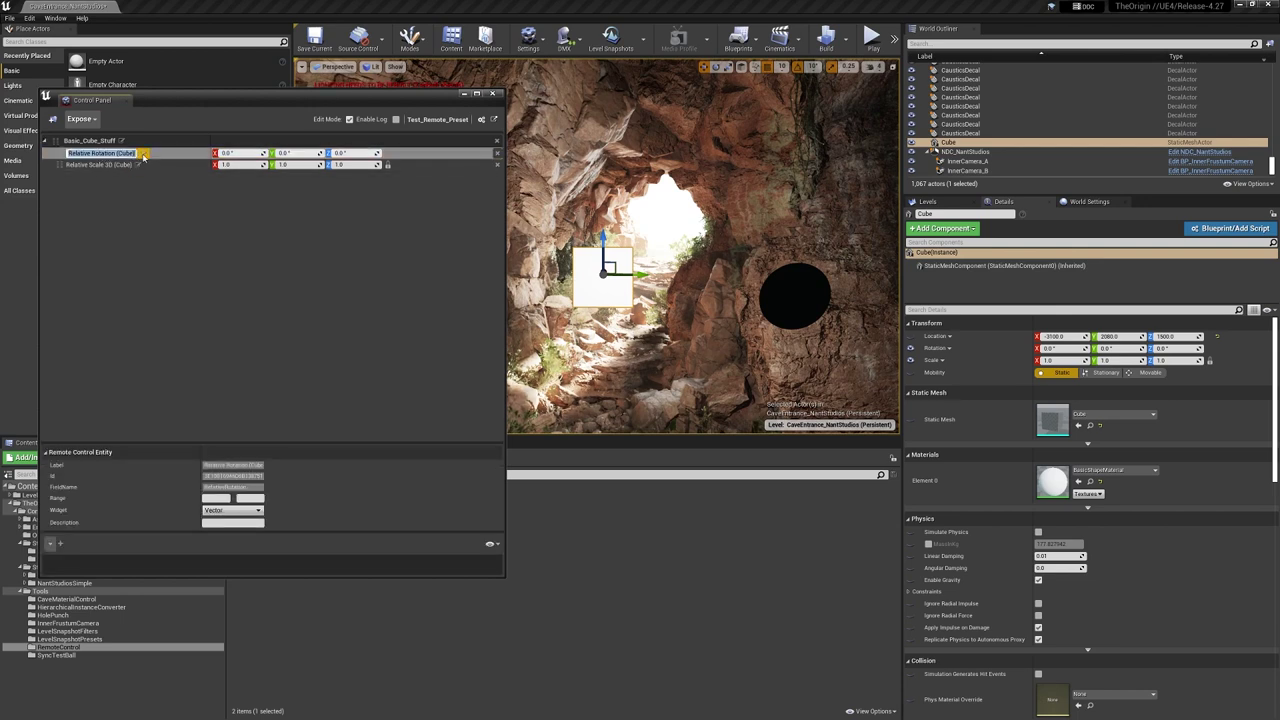
{"action": "type", "text": "Rotation"}
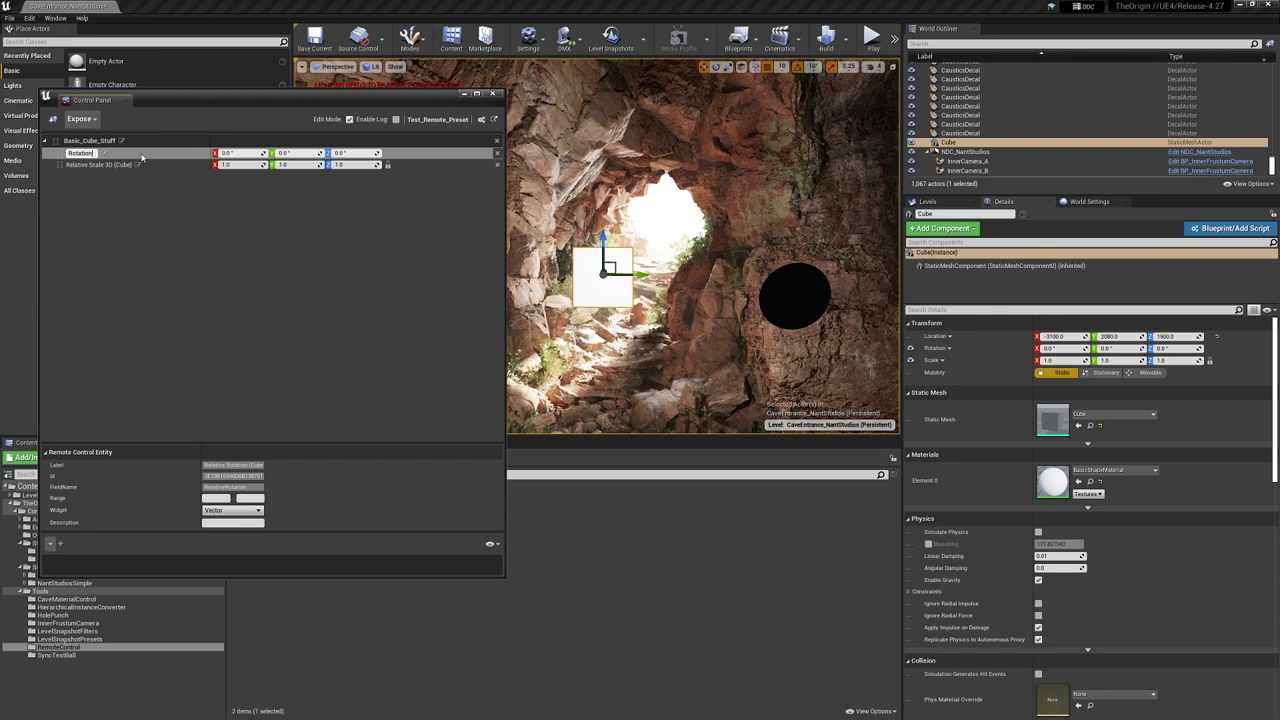
{"action": "key", "text": "Return"}
{"action": "left_click", "coordinate": [139, 166]}
{"action": "type", "text": "Scale"}
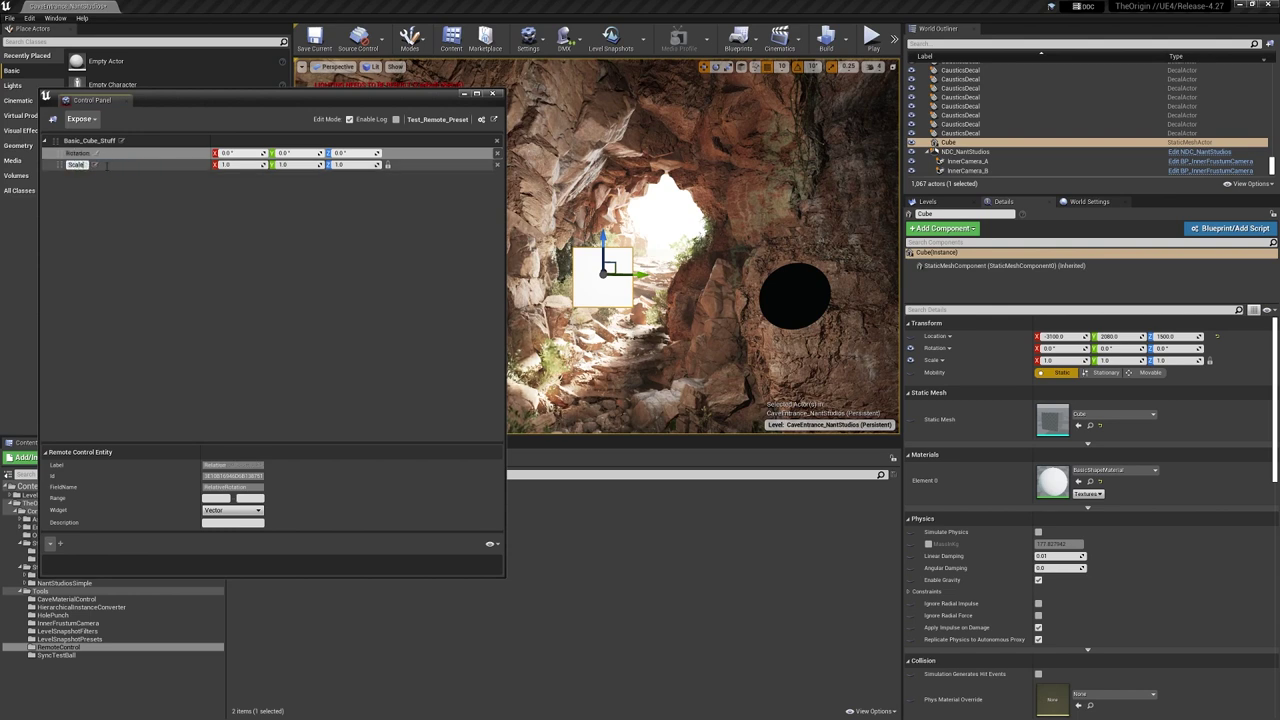
{"action": "key", "text": "Return"}
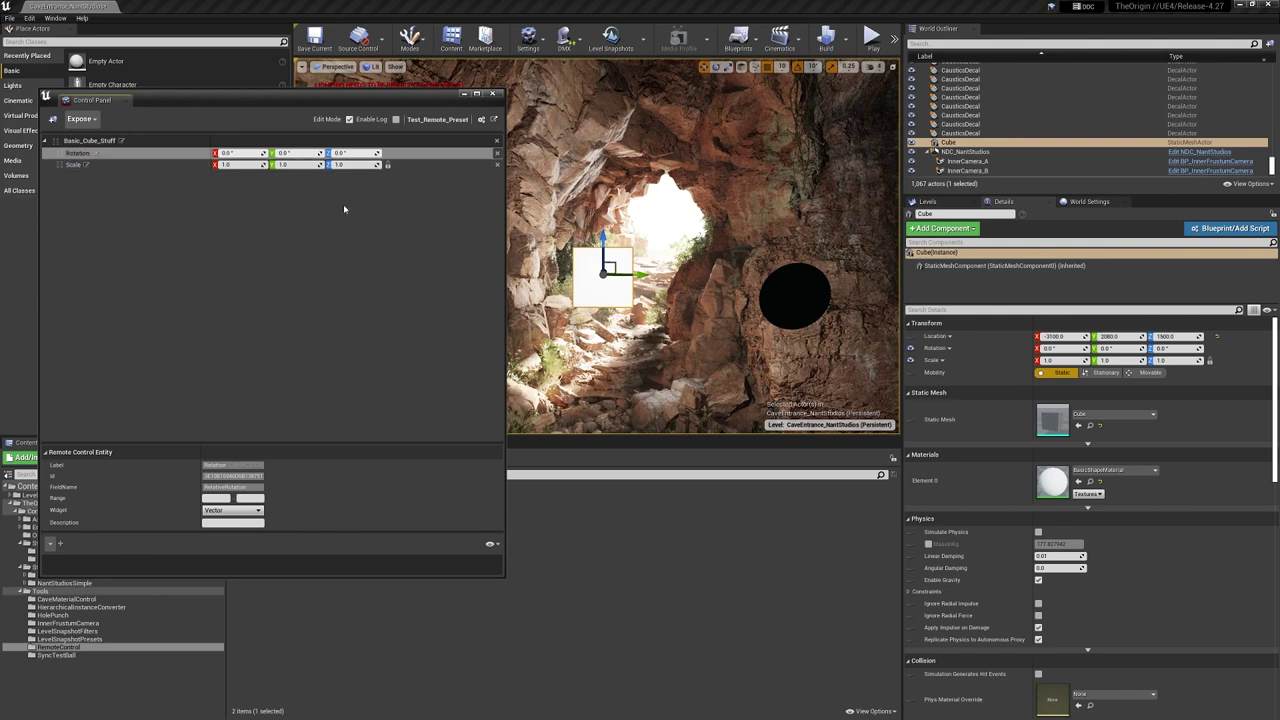
{"action": "left_click", "coordinate": [190, 157]}
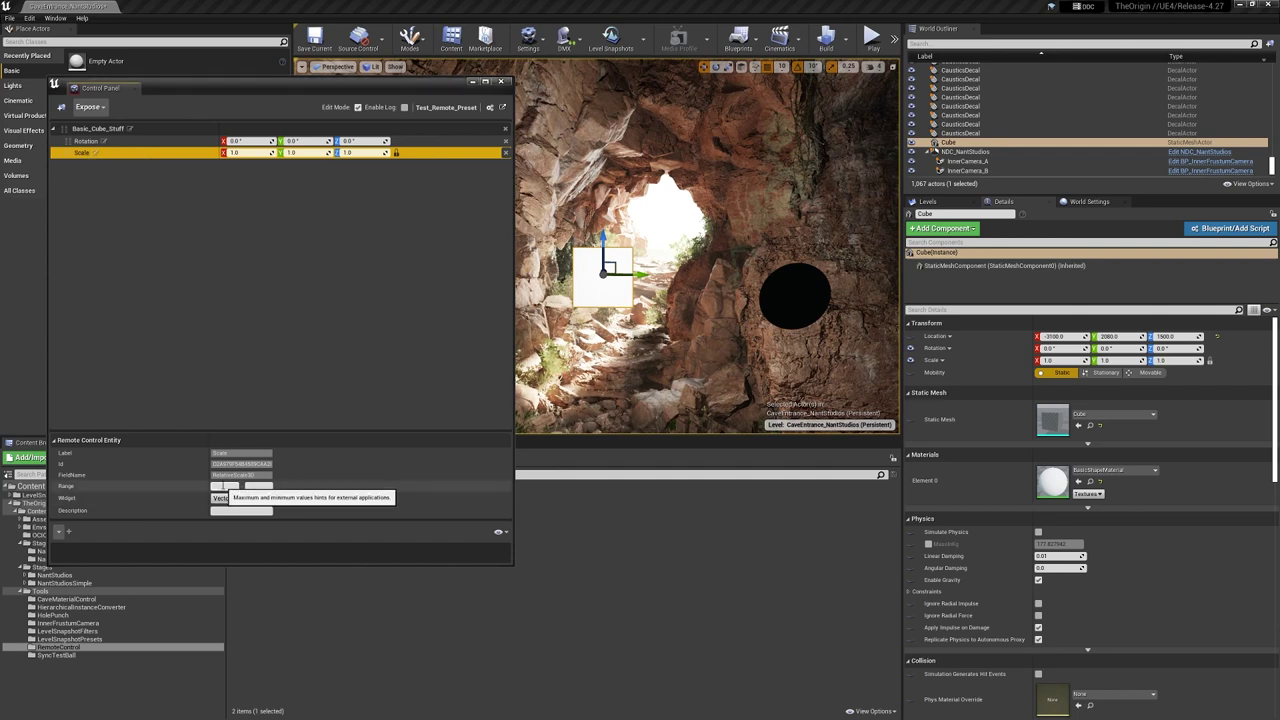
Step: Set the Scale property's range to 0–4, trying cube scales of 3 and 4
{"action": "left_click", "coordinate": [220, 486]}
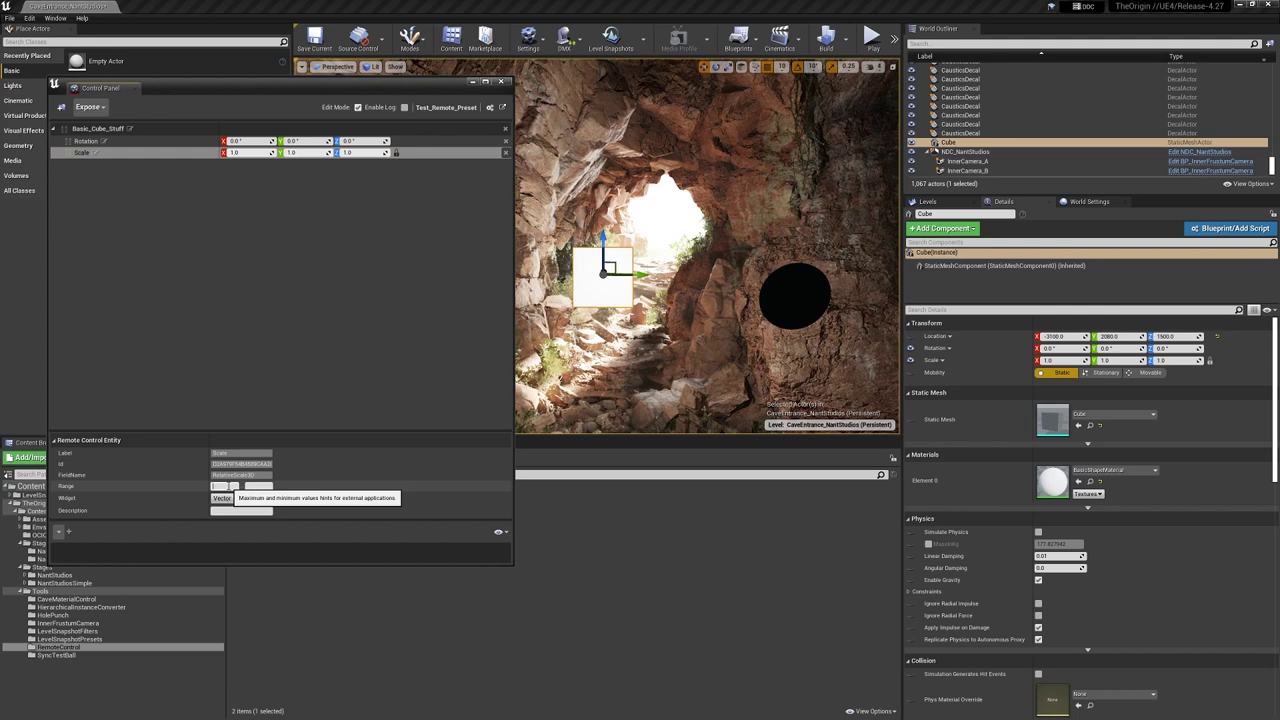
{"action": "key", "text": "Return"}
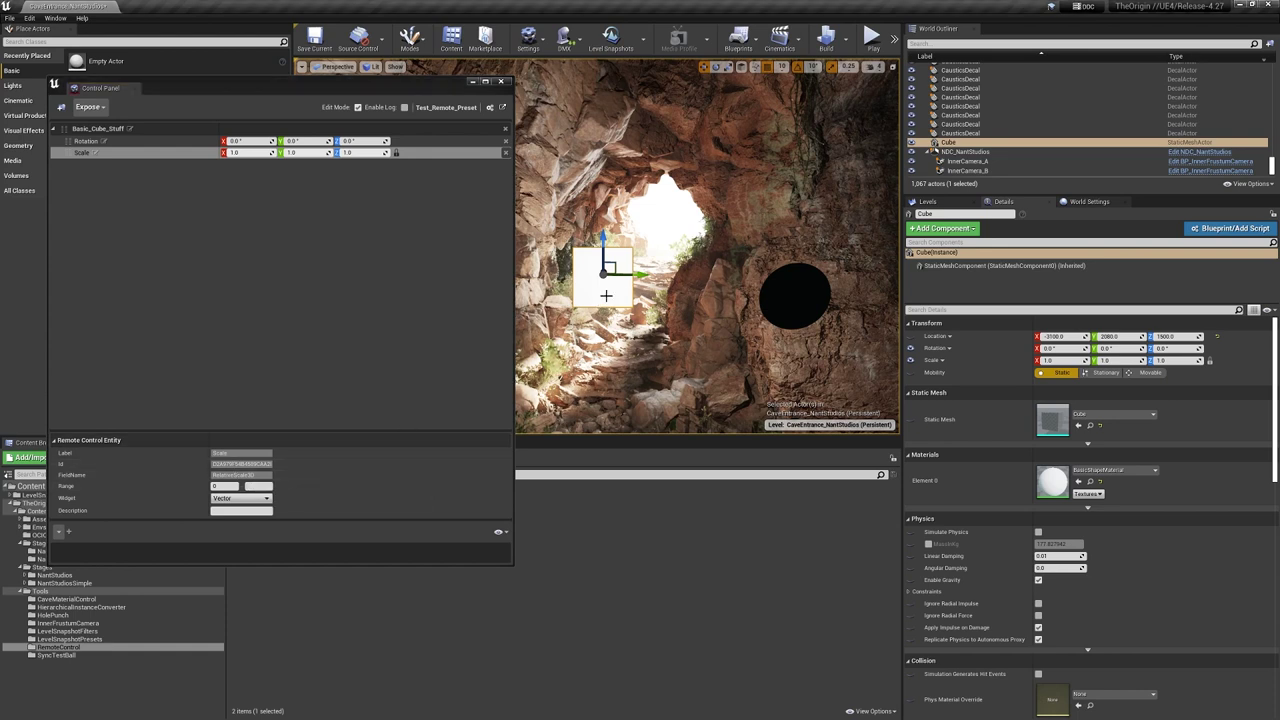
{"action": "left_click", "coordinate": [1173, 361]}
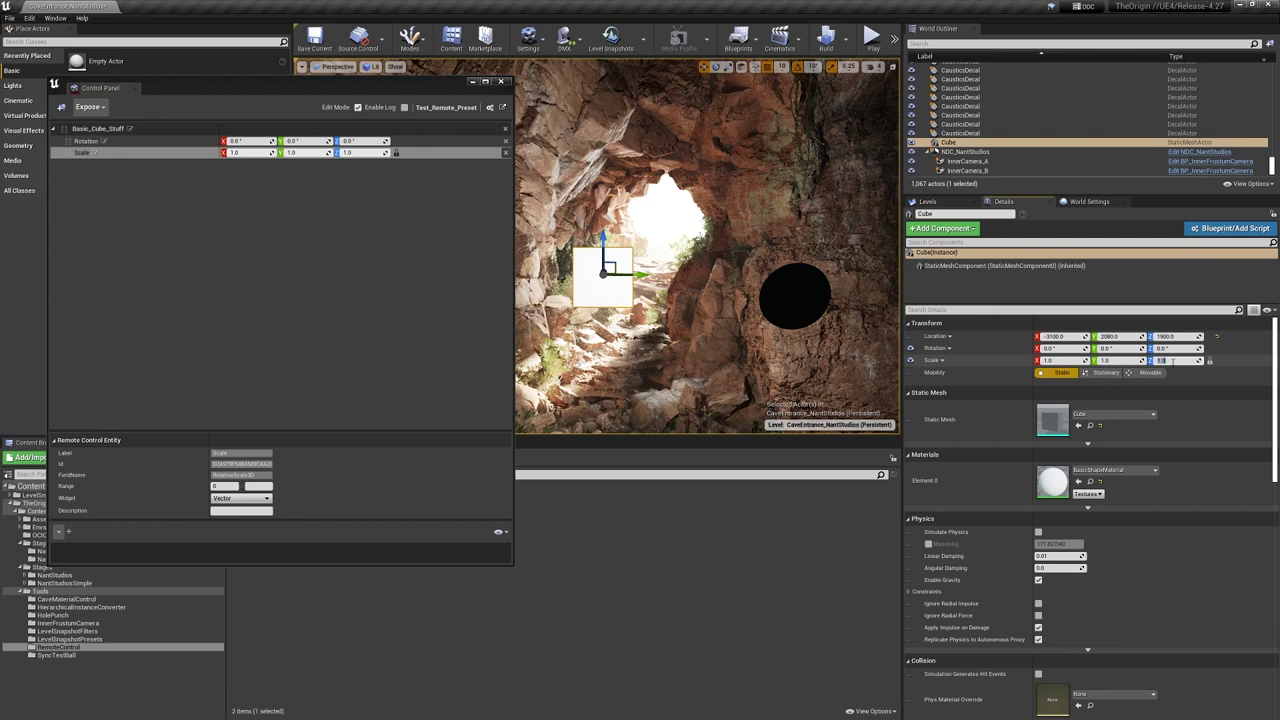
{"action": "type", "text": "3"}
{"action": "key", "text": "Return"}
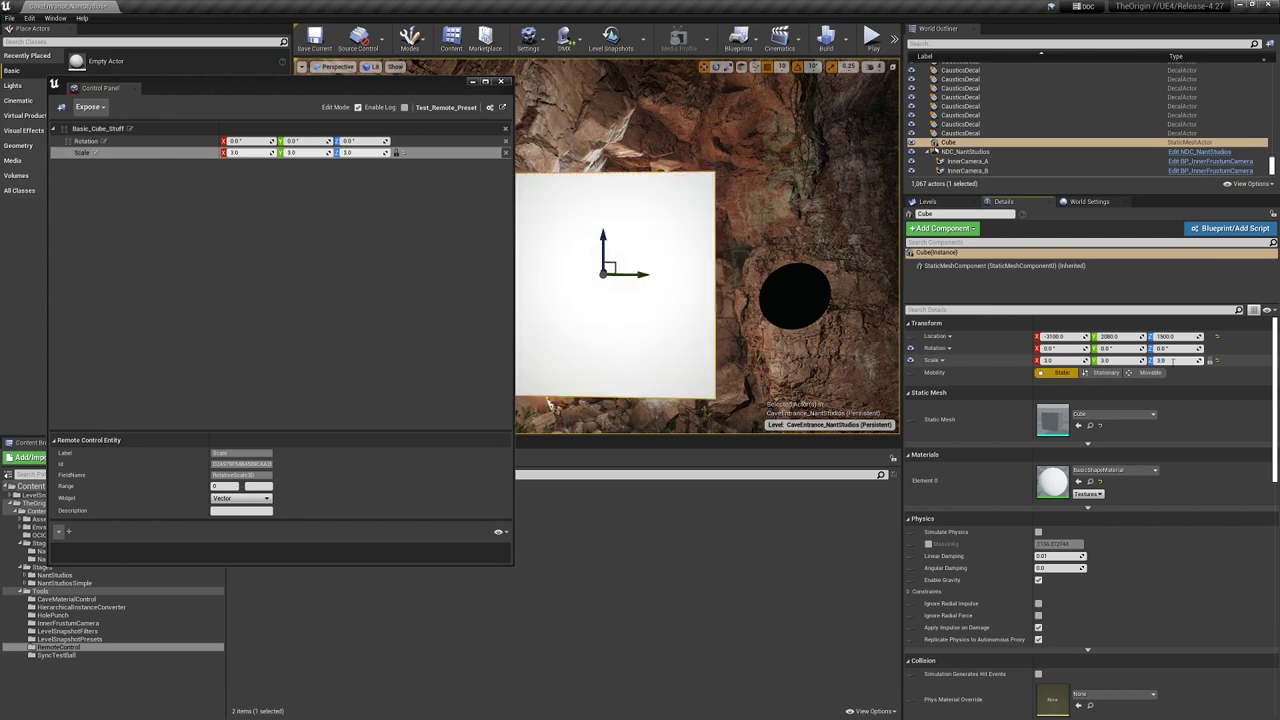
{"action": "type", "text": "4"}
{"action": "key", "text": "Return"}
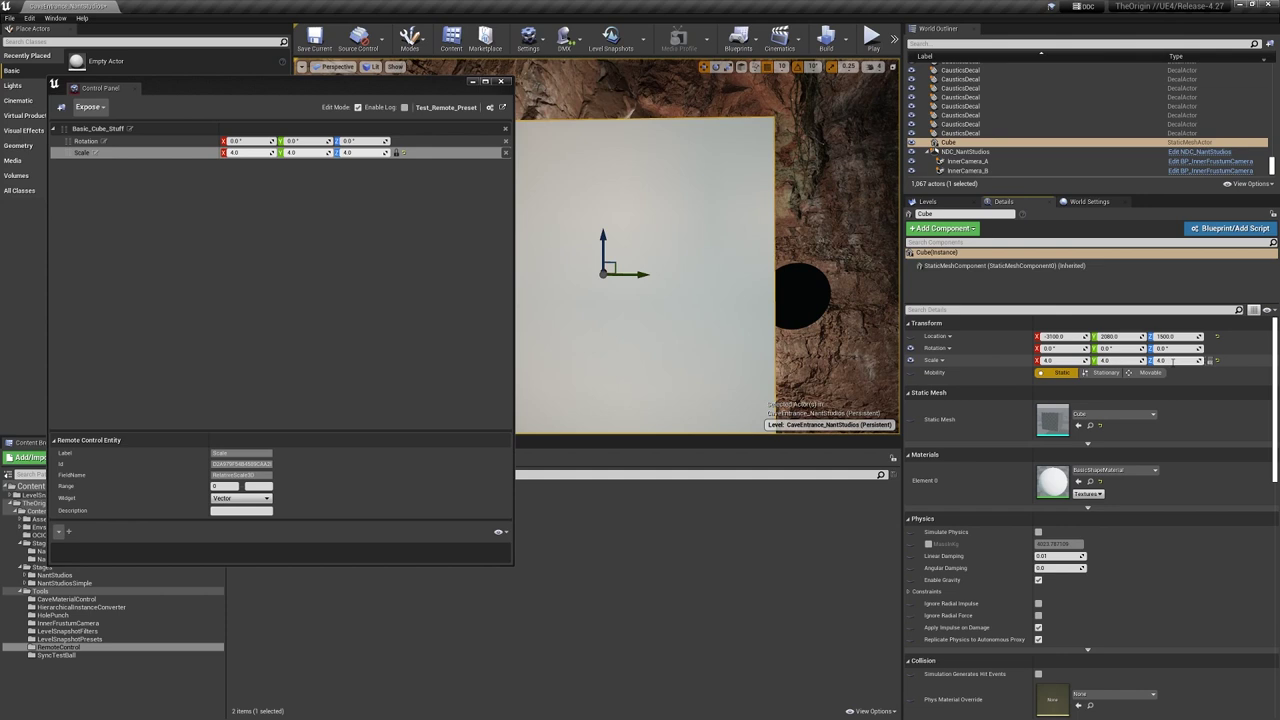
{"action": "left_click", "coordinate": [259, 486]}
{"action": "type", "text": "4"}
{"action": "key", "text": "Return"}
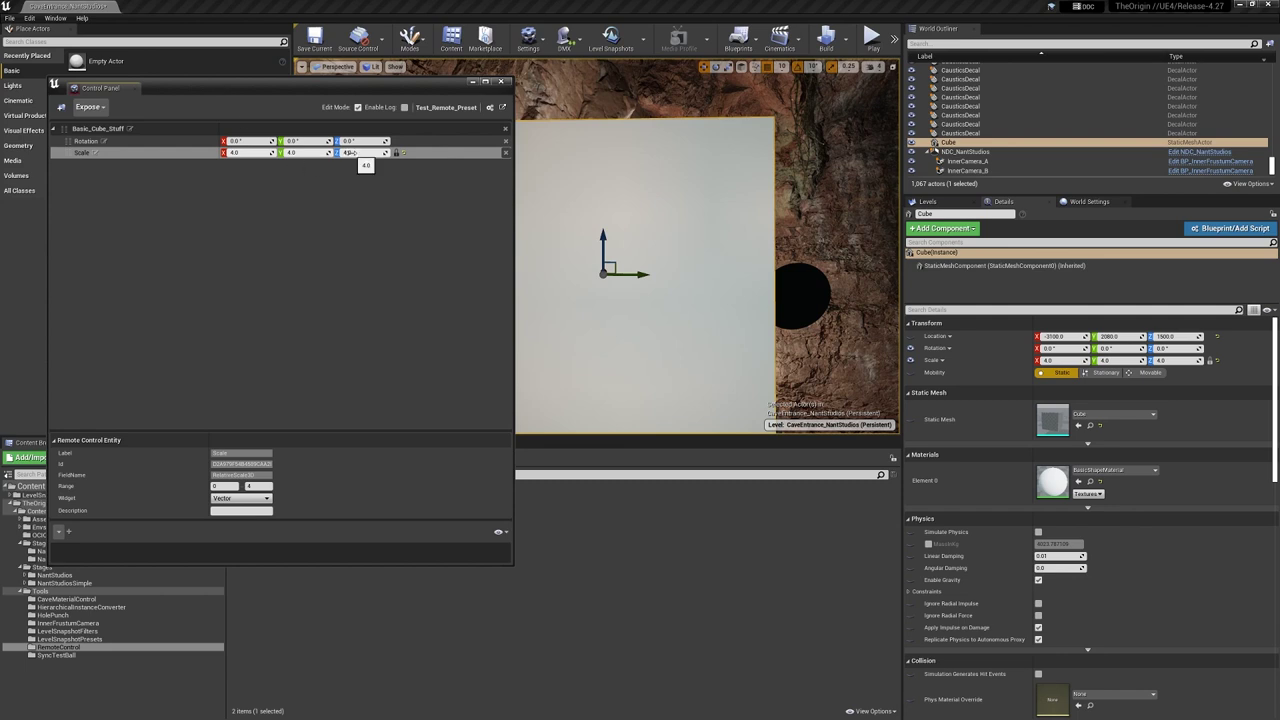
Step: Test a cube scale of 6 in the preset, then set it back to 4.0
{"action": "left_click", "coordinate": [350, 152]}
{"action": "type", "text": "6"}
{"action": "key", "text": "Return"}
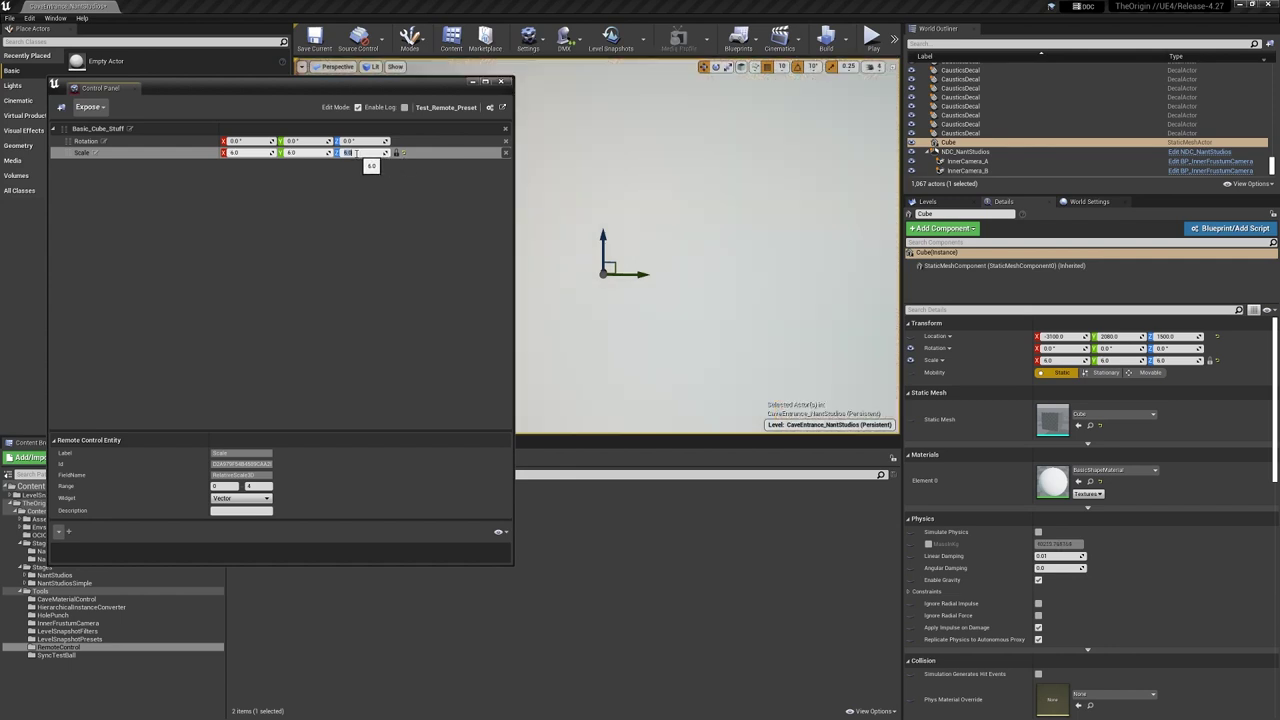
{"action": "mouse_move", "coordinate": [364, 154]}
{"action": "left_mouse_down"}
{"action": "mouse_move", "coordinate": [330, 154]}
{"action": "mouse_move", "coordinate": [340, 151]}
{"action": "left_mouse_up"}
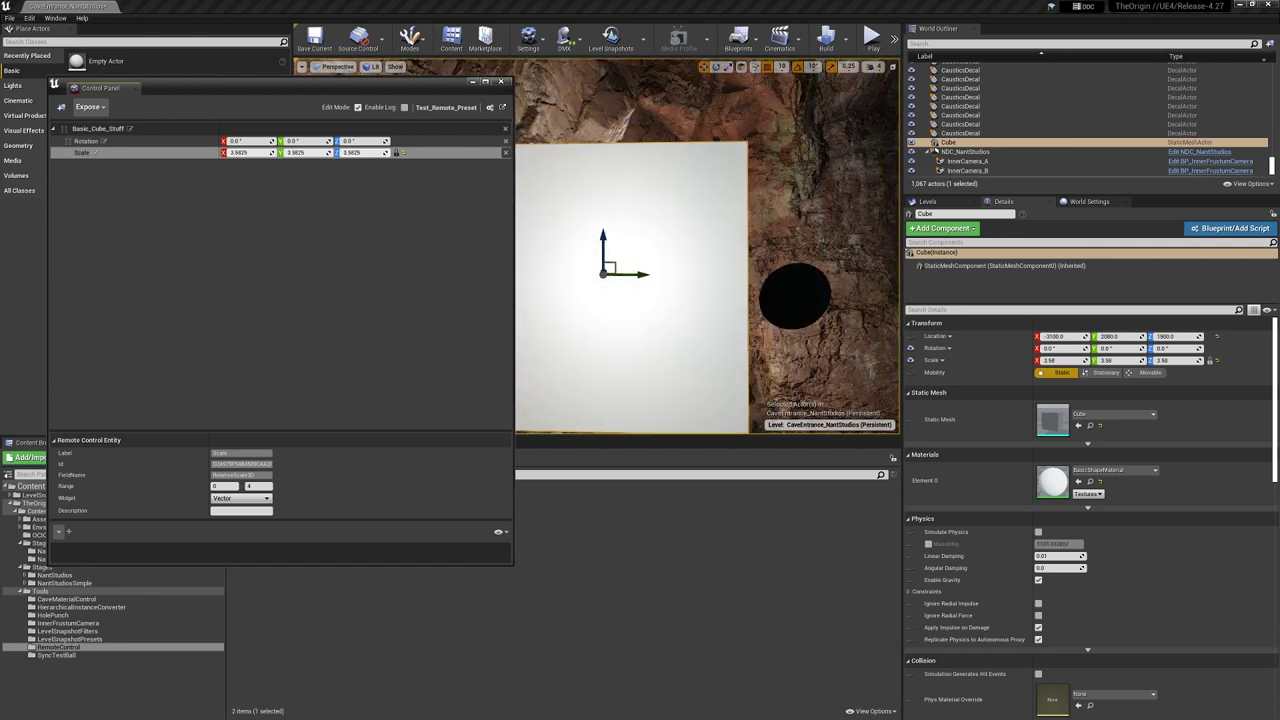
{"action": "left_click", "coordinate": [345, 152]}
{"action": "type", "text": "4"}
{"action": "key", "text": "Return"}
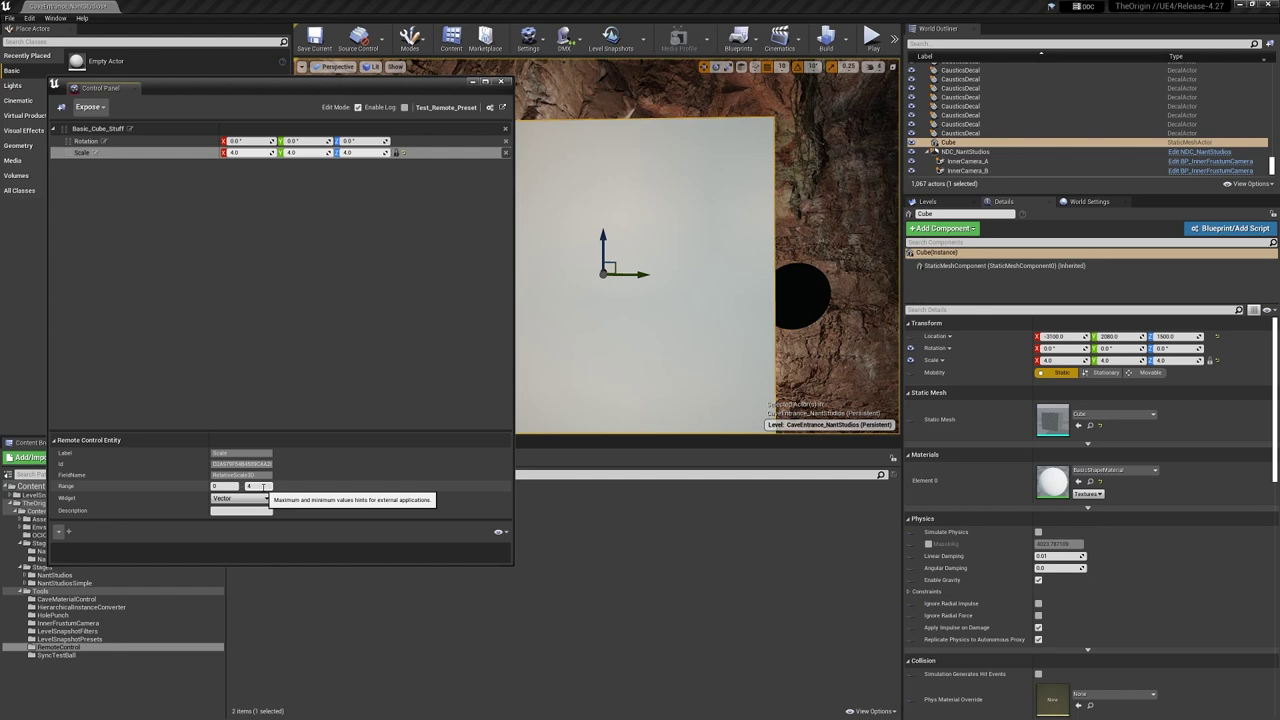
Step: Close and reopen the preset's control panel, then reset the cube's scale to 1.0
{"action": "mouse_move", "coordinate": [293, 88]}
{"action": "left_mouse_down"}
{"action": "mouse_move", "coordinate": [523, 121]}
{"action": "mouse_move", "coordinate": [451, 117]}
{"action": "mouse_move", "coordinate": [436, 144]}
{"action": "left_mouse_up"}
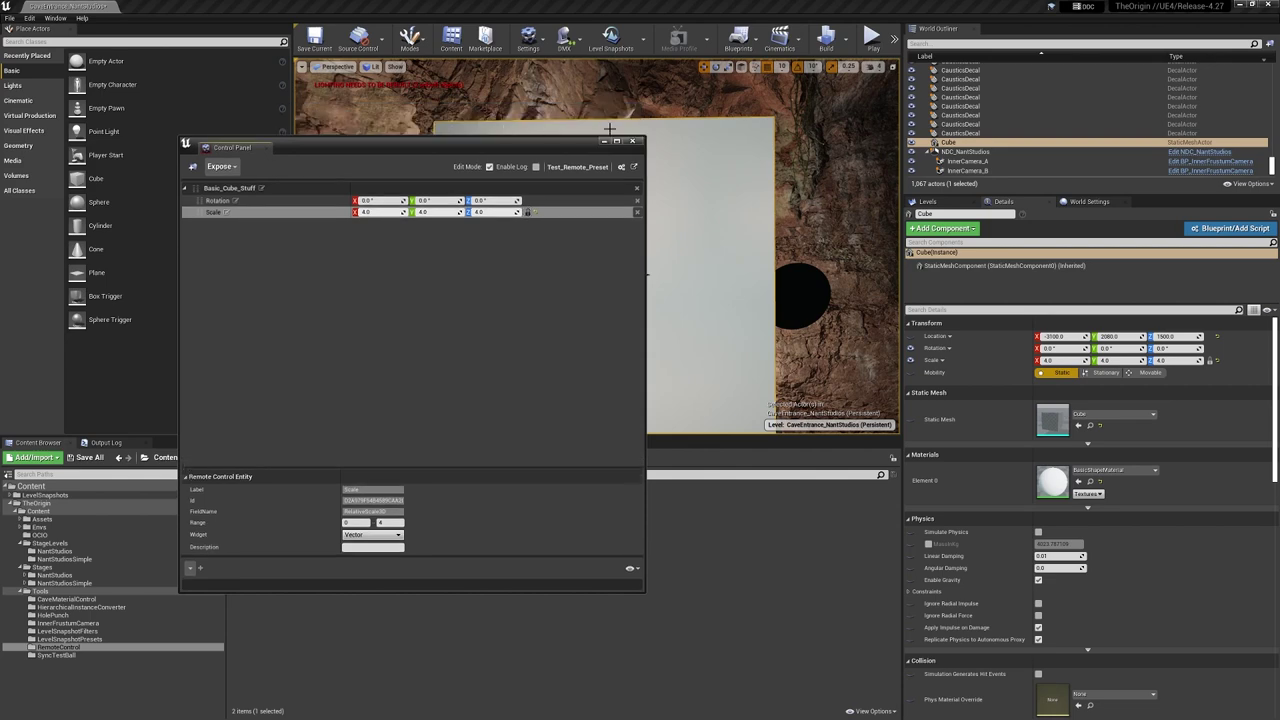
{"action": "left_click", "coordinate": [632, 141]}
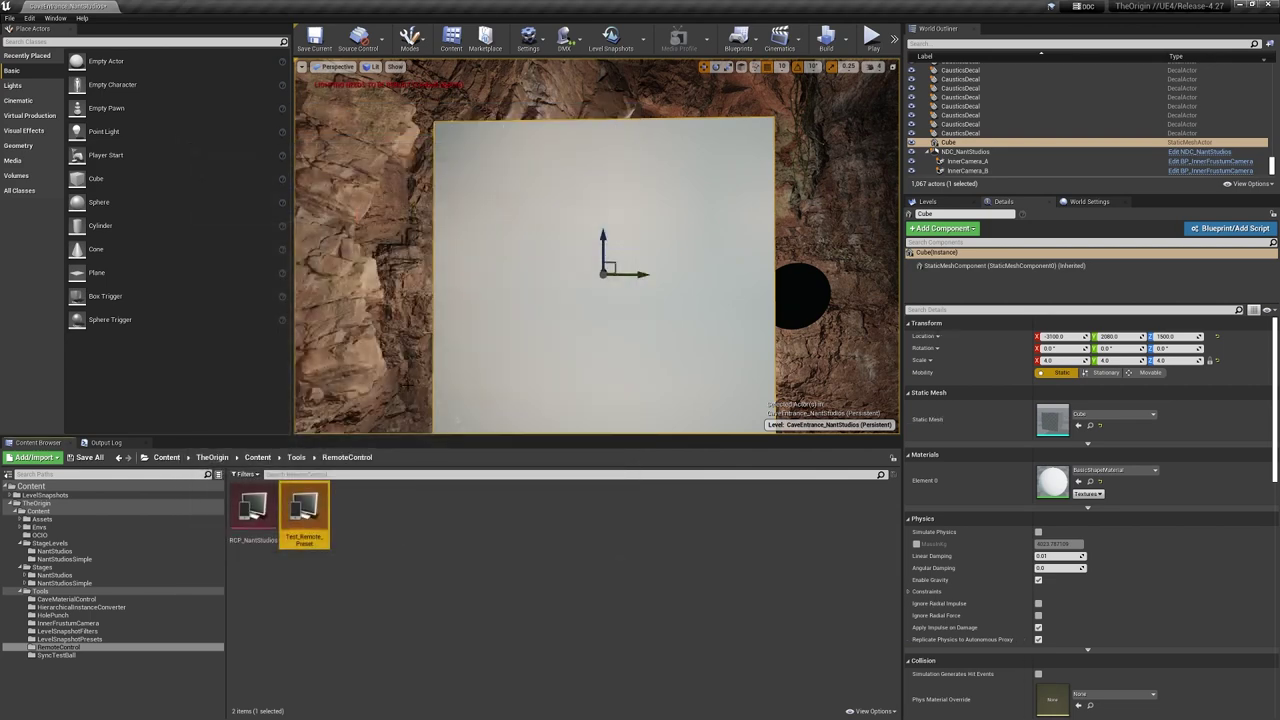
{"action": "double_click", "coordinate": [304, 508]}
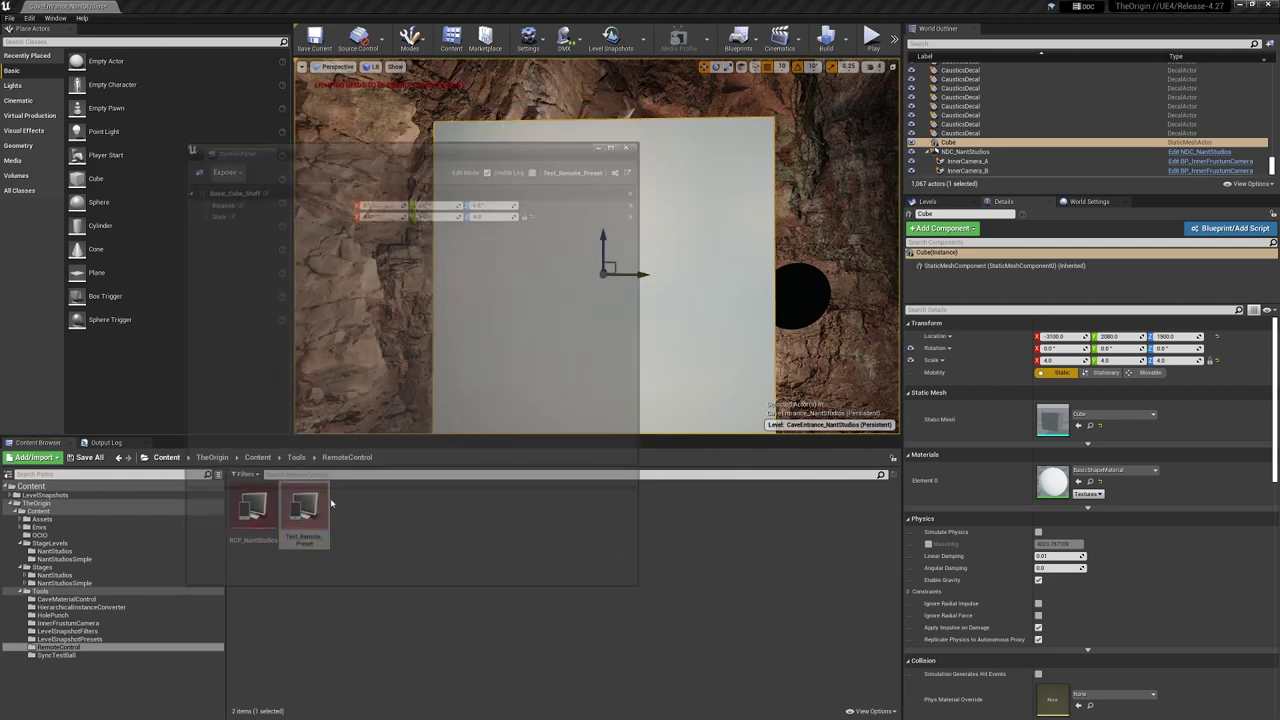
{"action": "left_click", "coordinate": [382, 212]}
{"action": "type", "text": "1"}
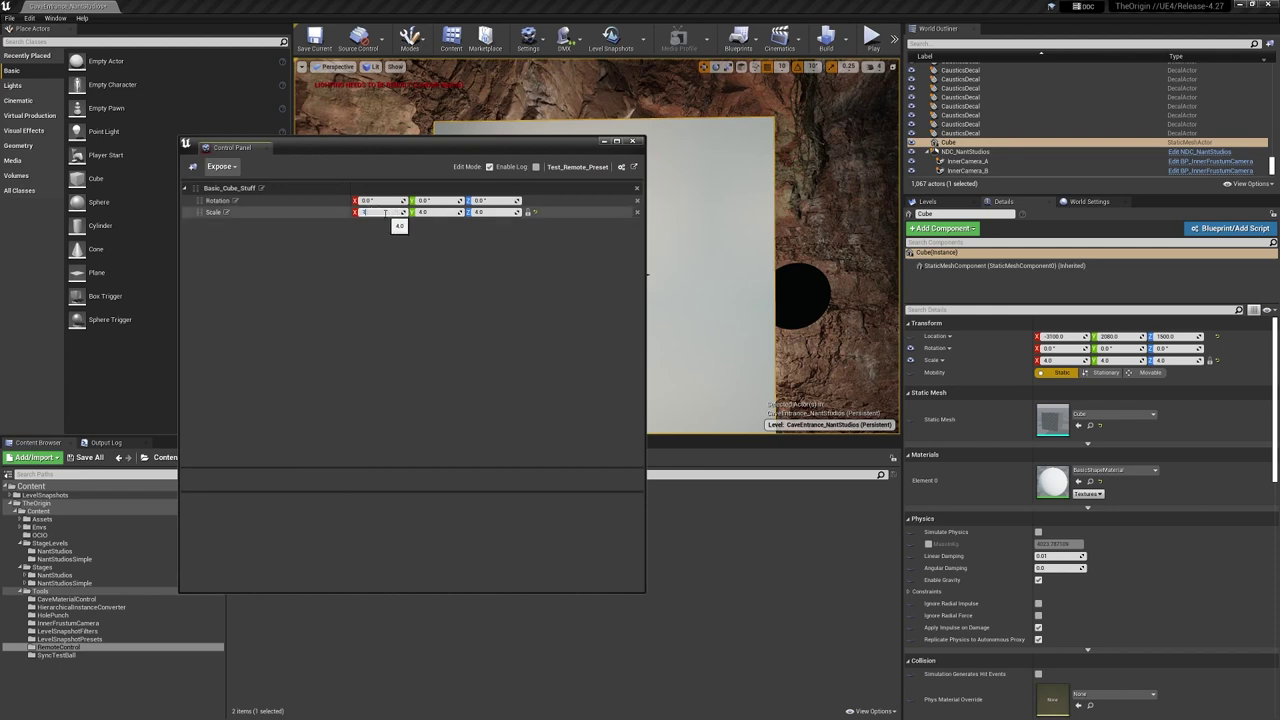
{"action": "key", "text": "Tab"}
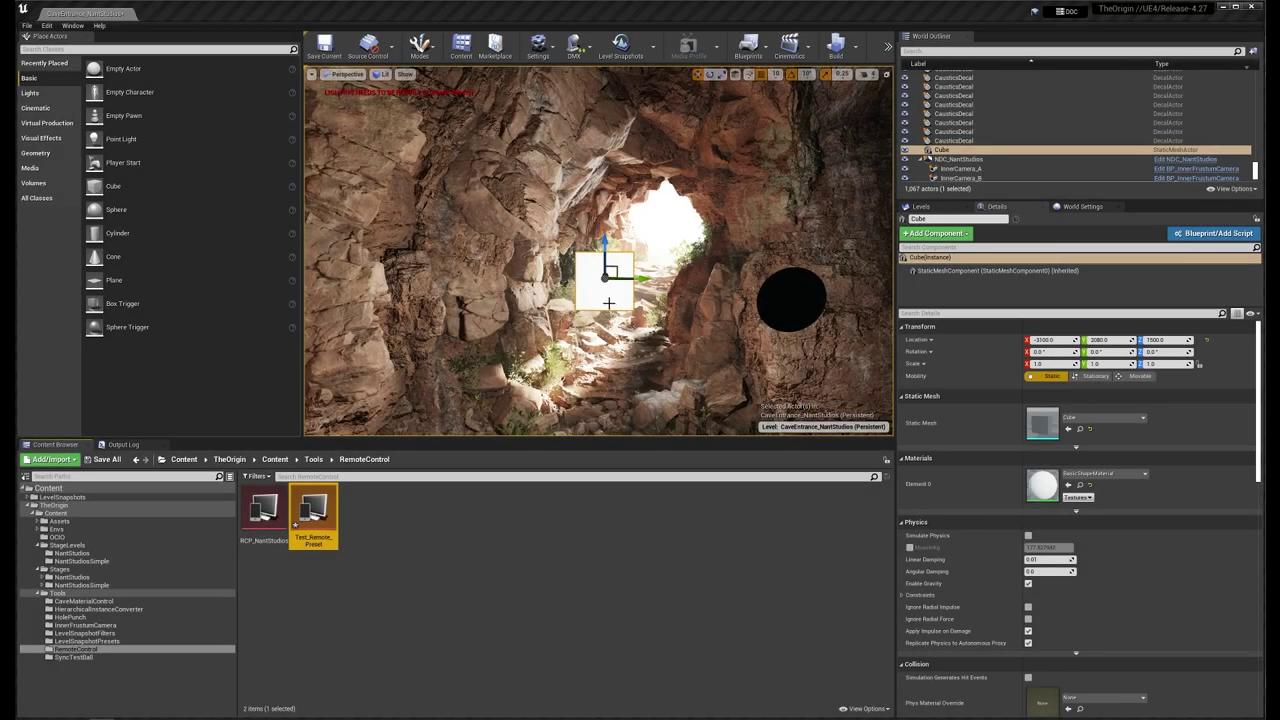
{"action": "double_click", "coordinate": [310, 510]}
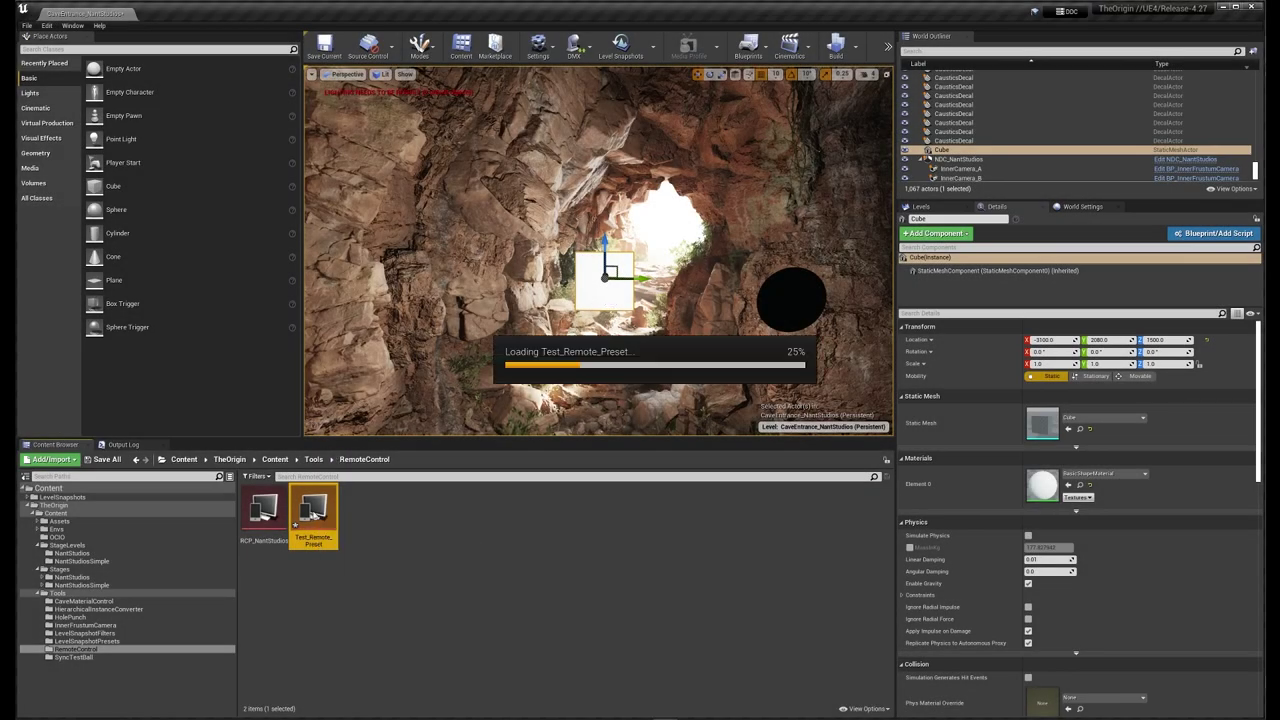
{"action": "left_click_drag", "start_coordinate": [489, 113], "coordinate": [507, 147]}
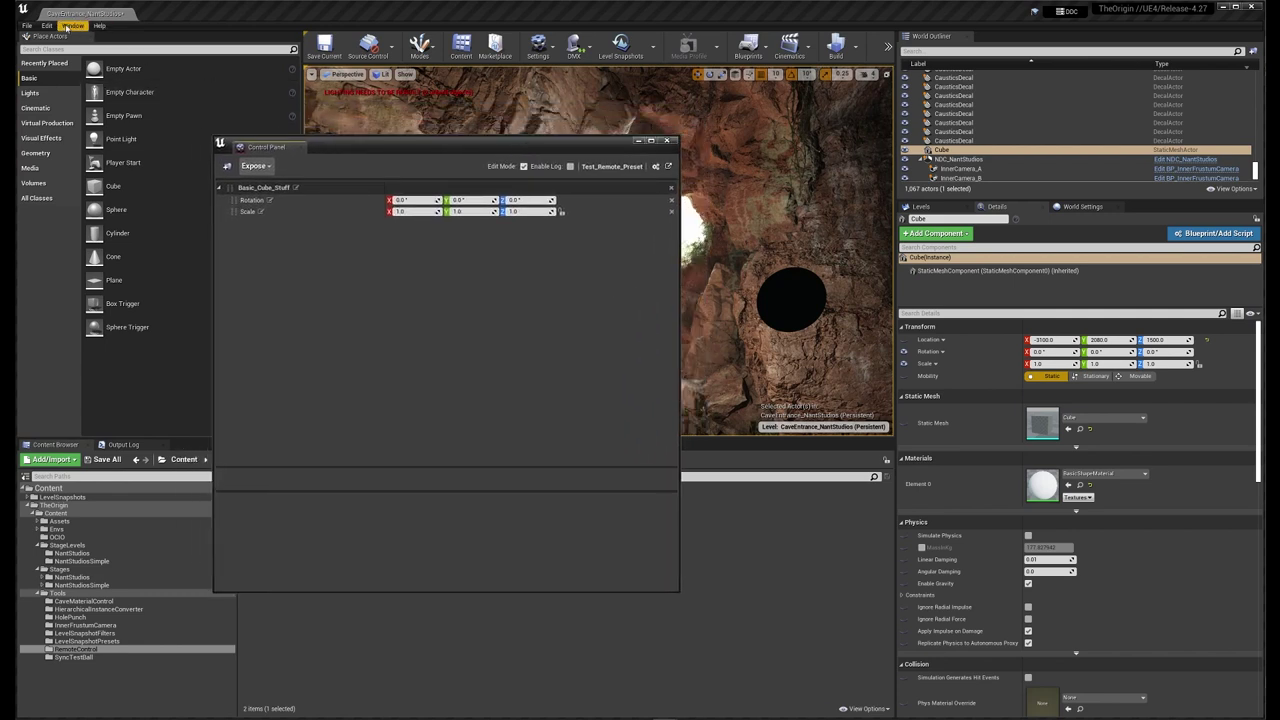
{"action": "left_click", "coordinate": [46, 25]}
{"action": "left_click", "coordinate": [57, 169]}
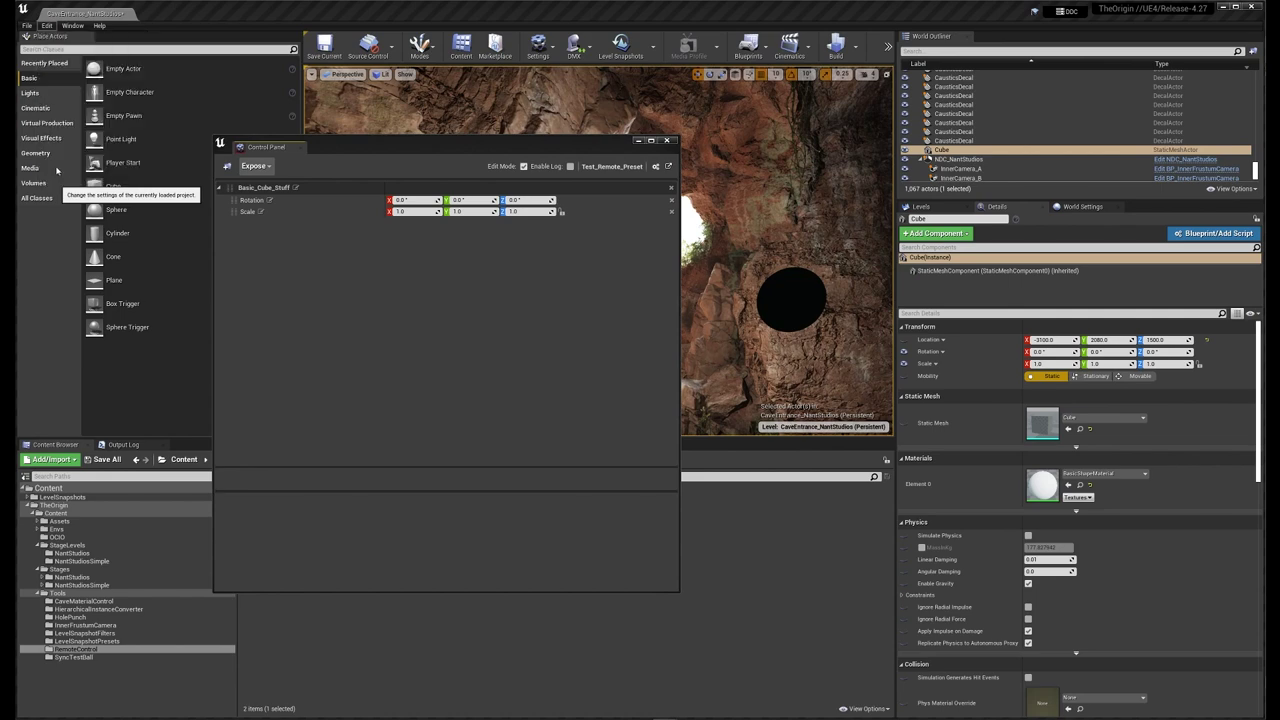
{"action": "left_click_drag", "start_coordinate": [420, 170], "coordinate": [414, 502]}
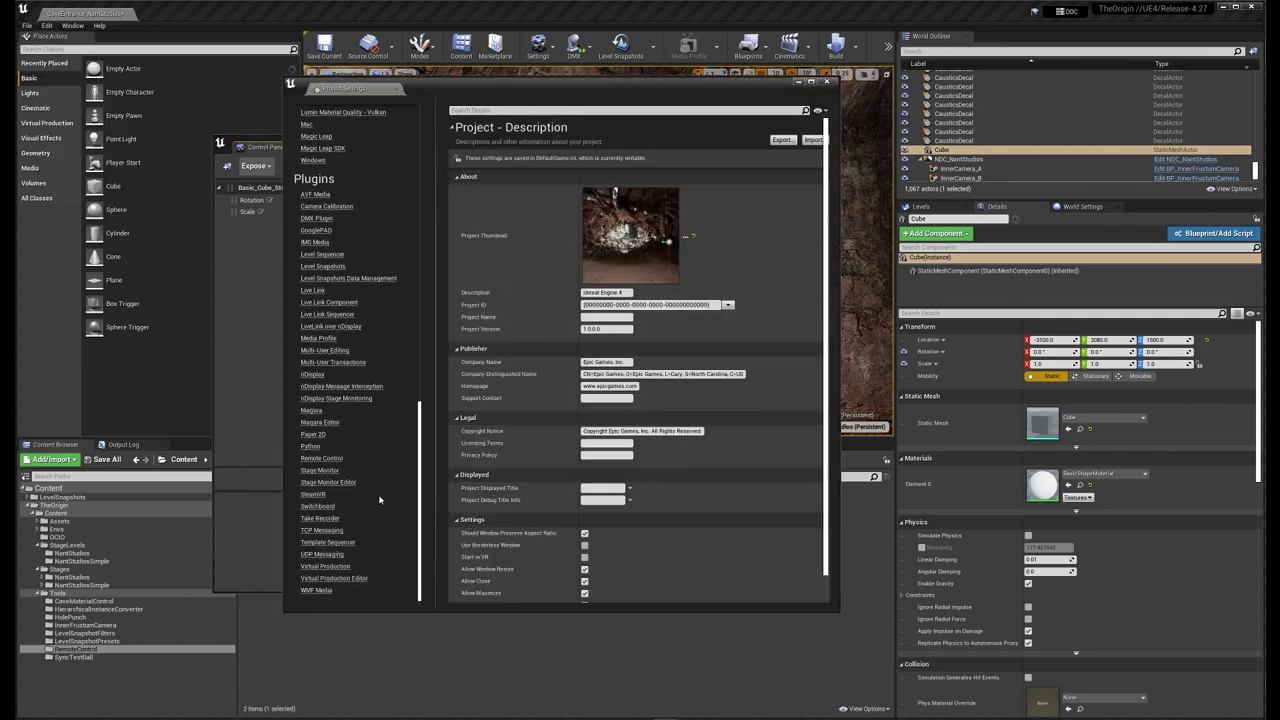
{"action": "left_click", "coordinate": [321, 458]}
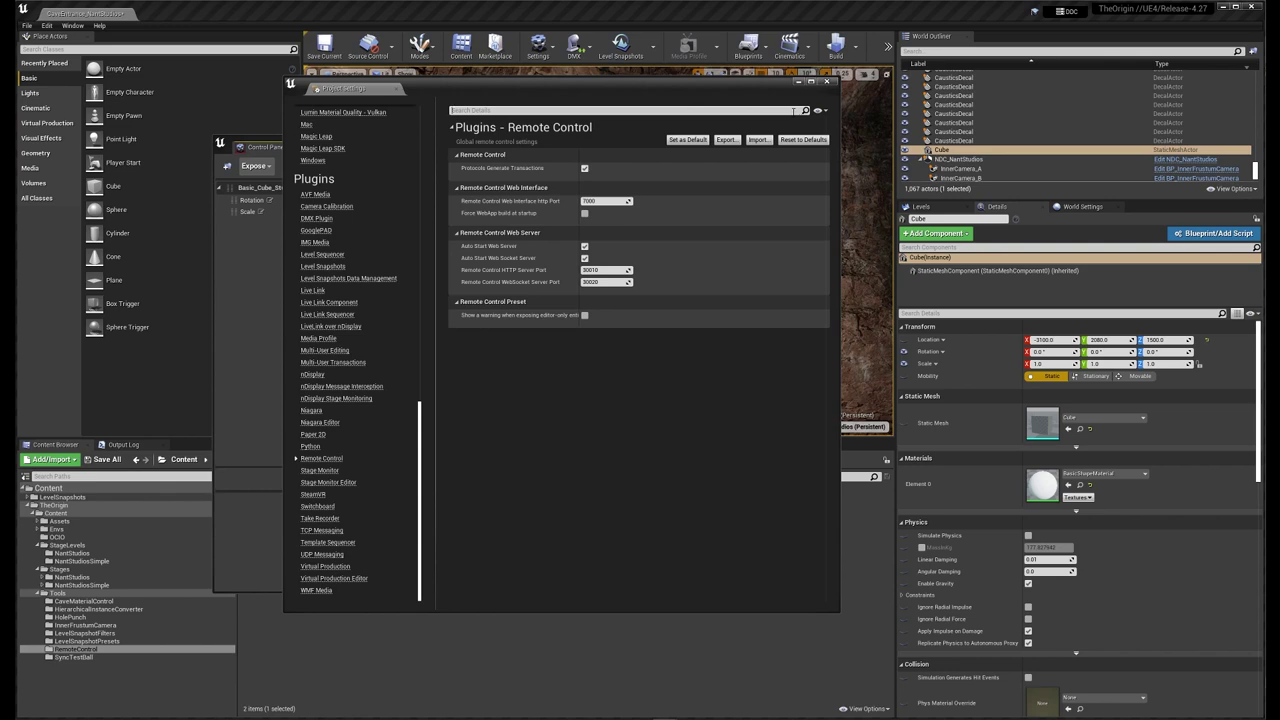
{"action": "left_click", "coordinate": [826, 81]}
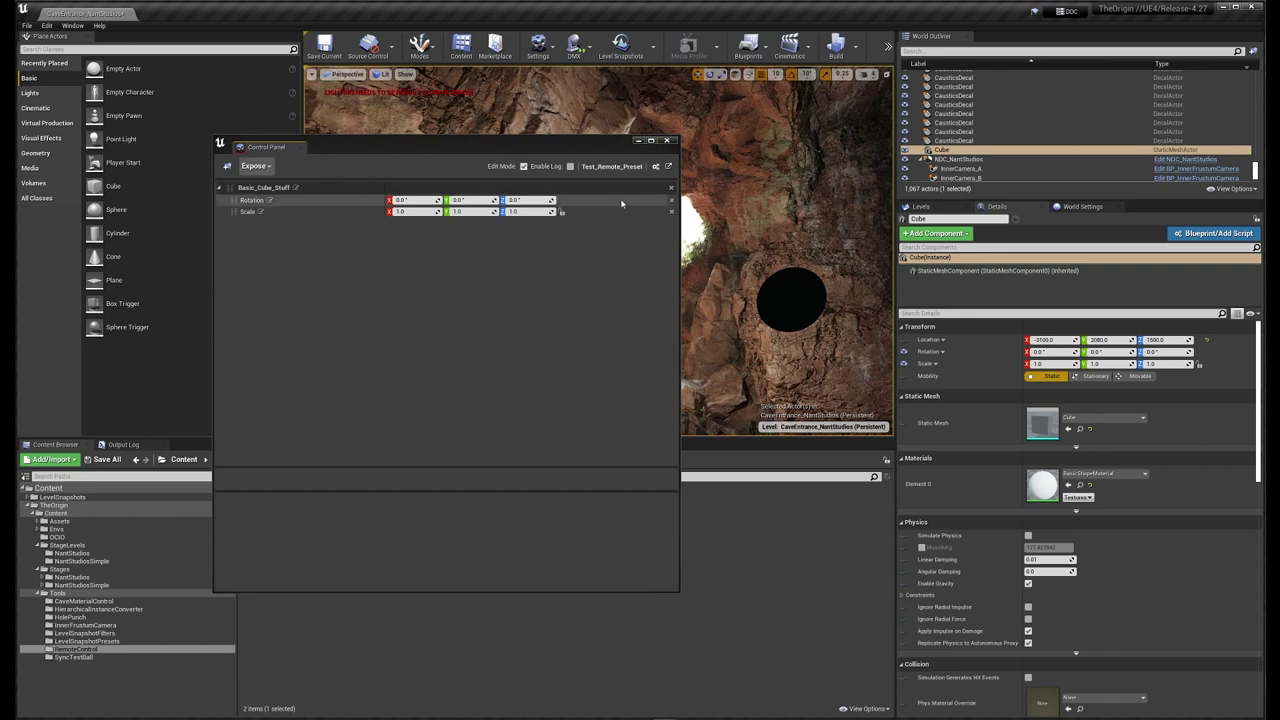
{"action": "left_click_drag", "start_coordinate": [436, 146], "coordinate": [486, 142]}
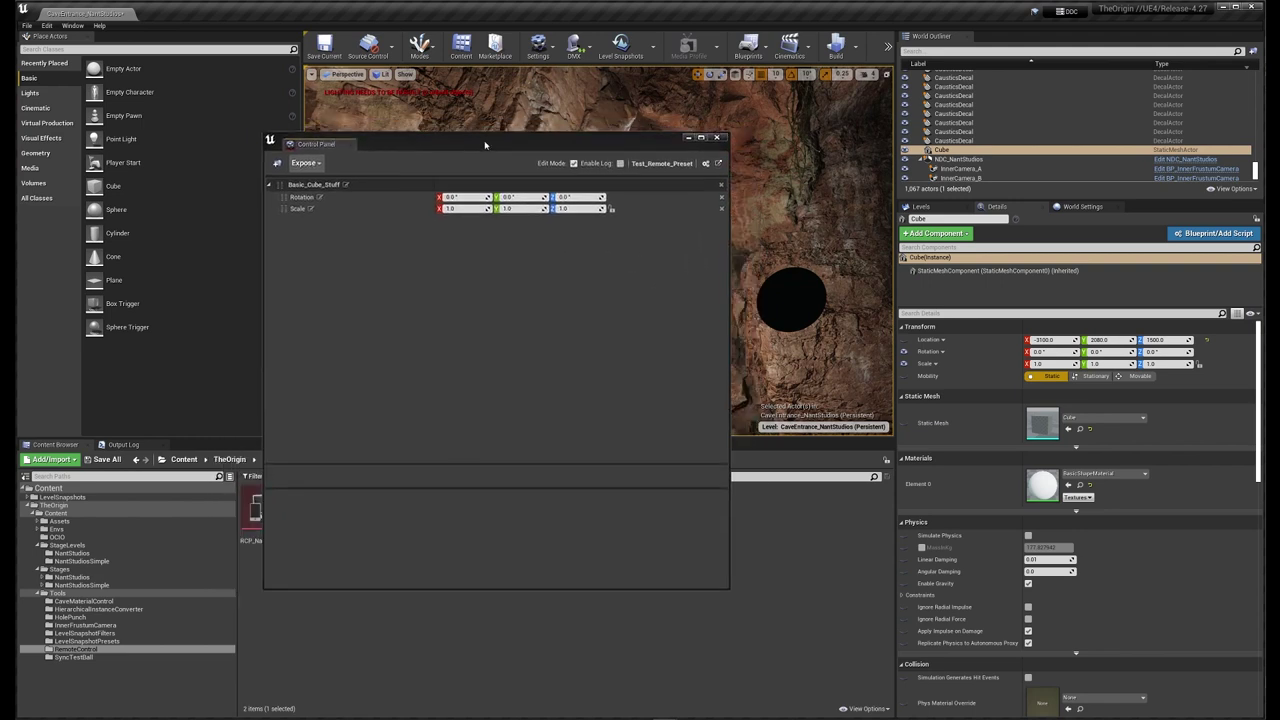
{"action": "left_click", "coordinate": [705, 164]}
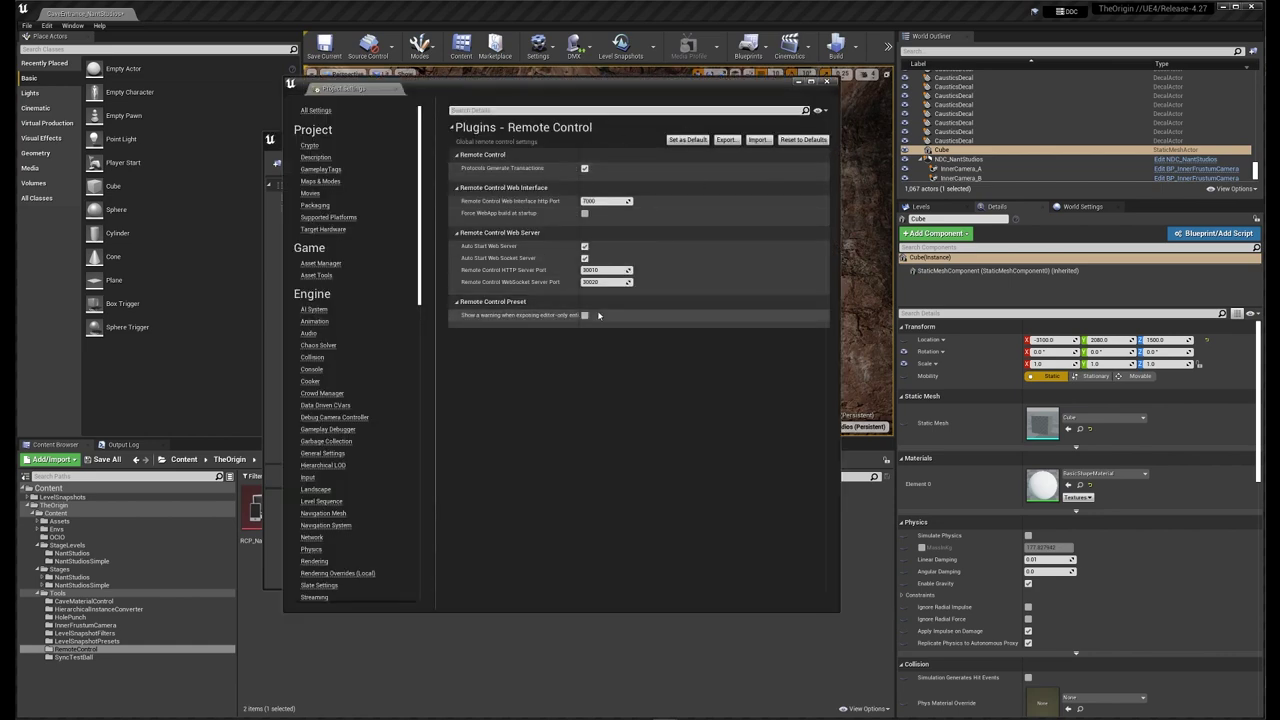
{"action": "left_click", "coordinate": [827, 81]}
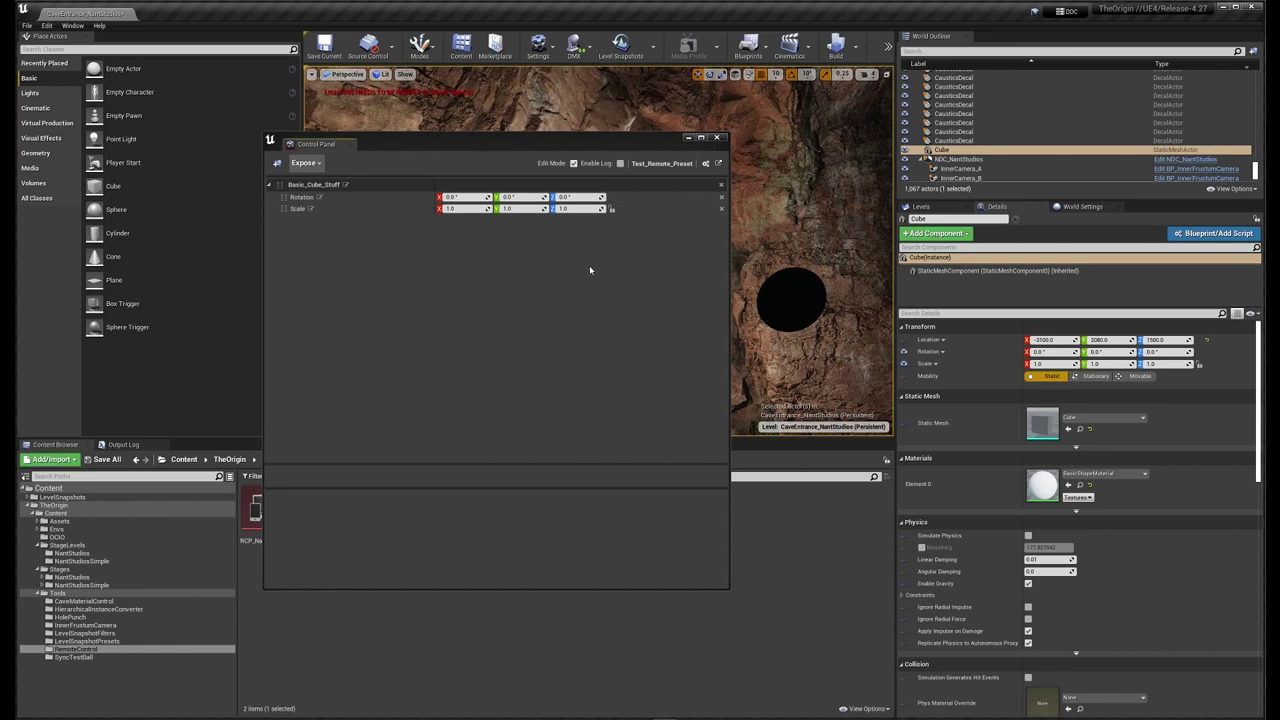
{"action": "left_click", "coordinate": [640, 13]}
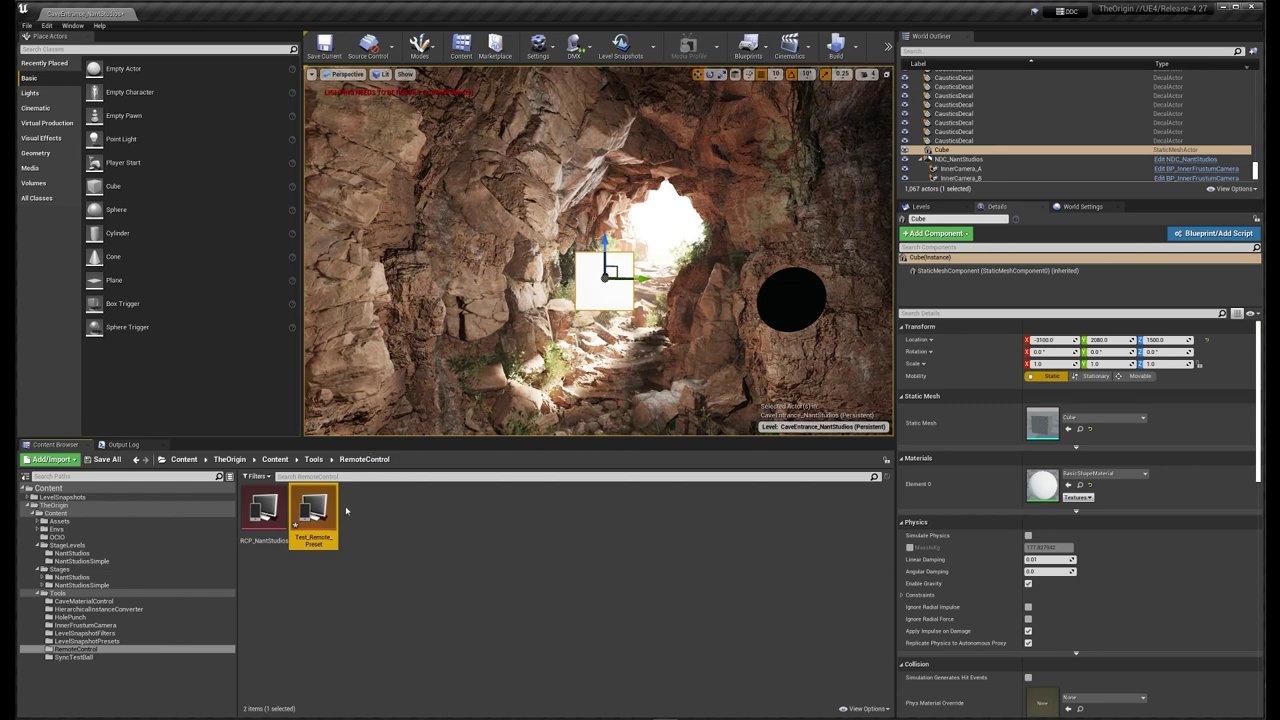
Step: Reopen Test_Remote_Preset to review the Scale and Rotation entries, close it, and switch to the web app
{"action": "double_click", "coordinate": [312, 510]}
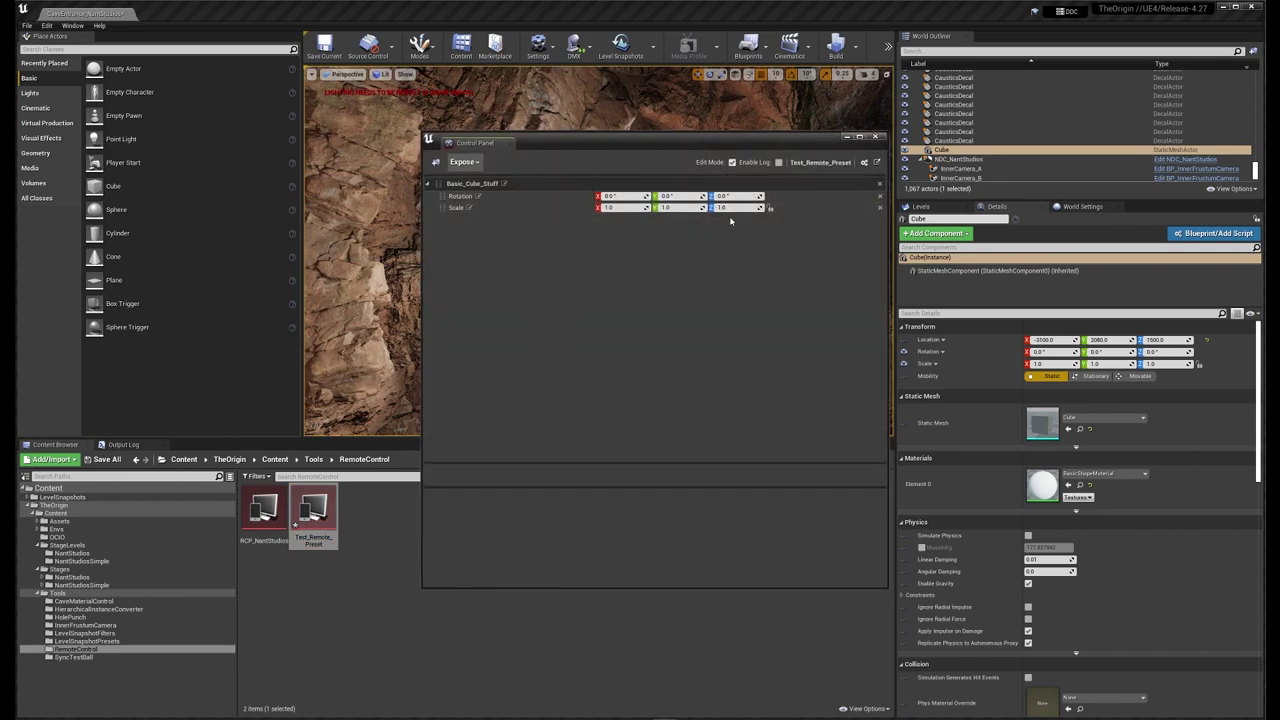
{"action": "left_click", "coordinate": [460, 207]}
{"action": "left_click", "coordinate": [460, 197]}
{"action": "left_click", "coordinate": [460, 207]}
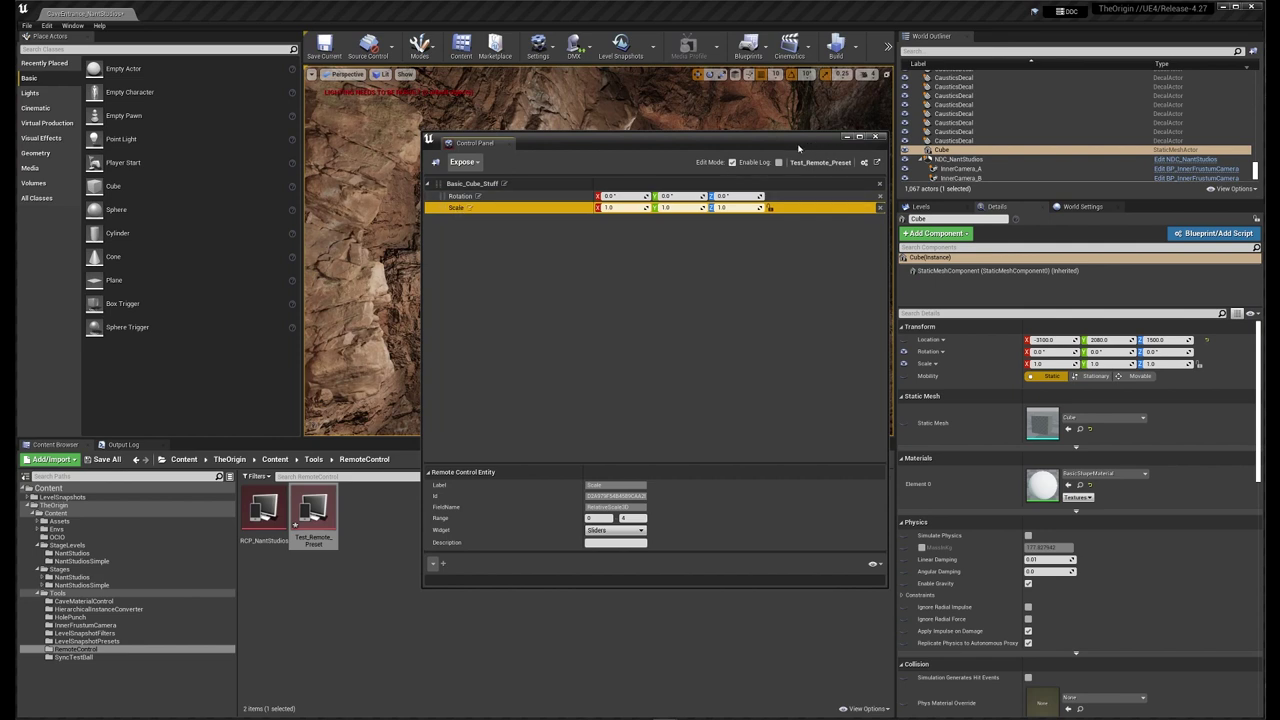
{"action": "left_click", "coordinate": [876, 137]}
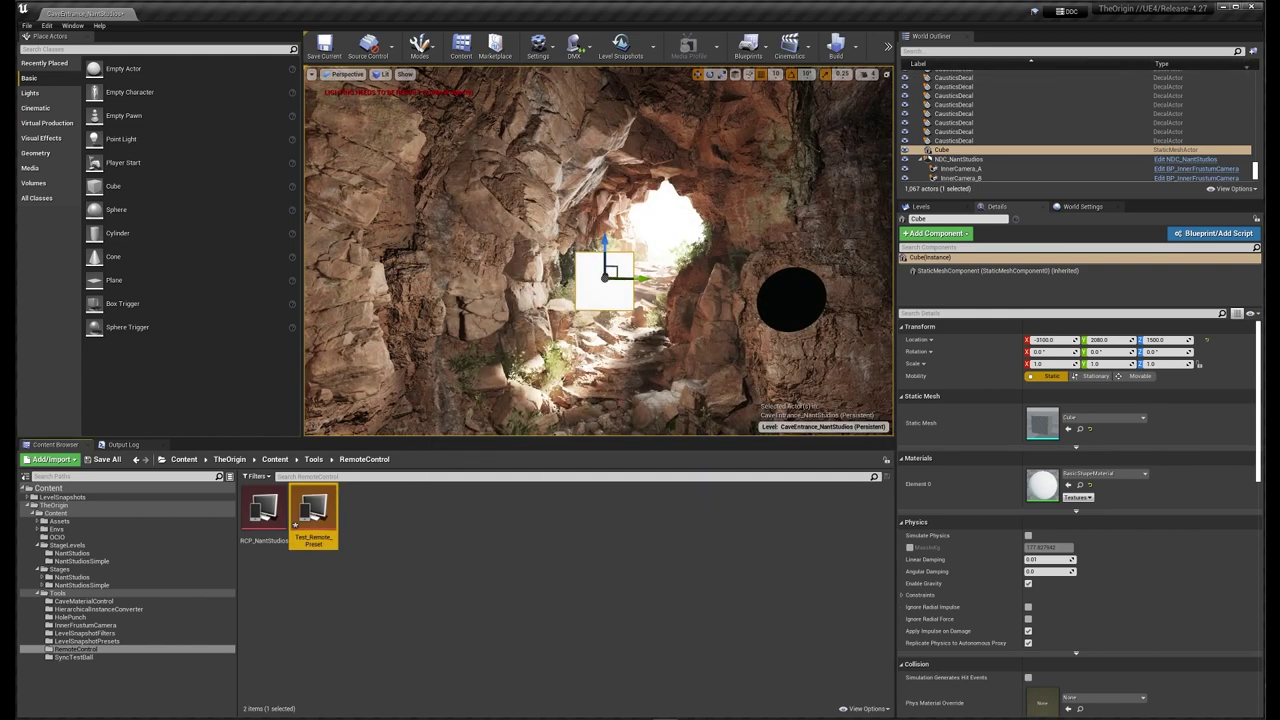
{"action": "key", "text": "alt+Tab"}
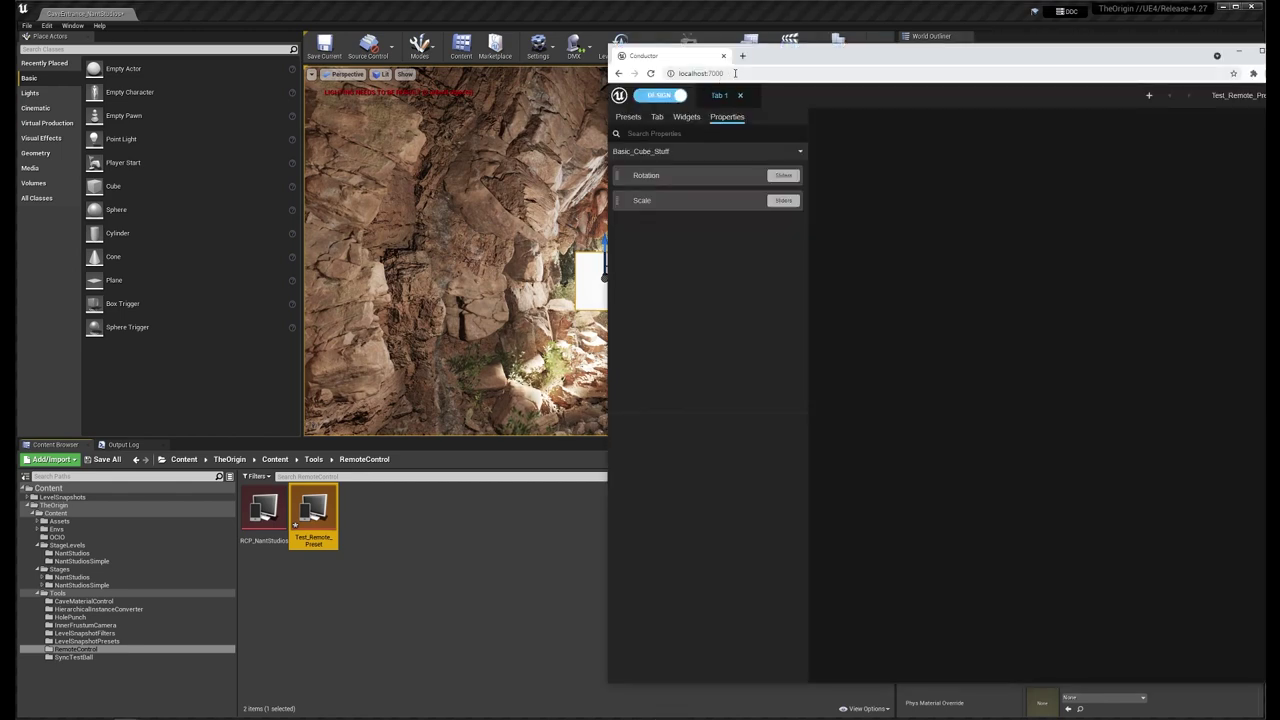
{"action": "left_click", "coordinate": [748, 74]}
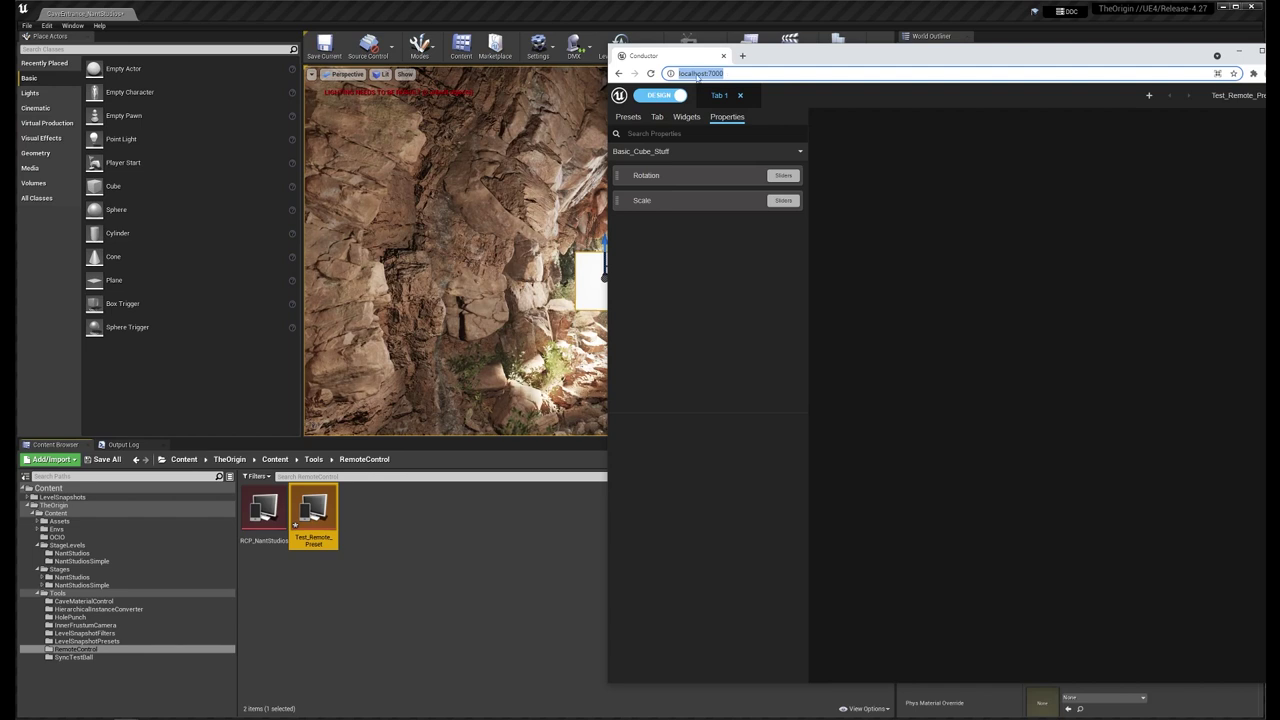
{"action": "left_click", "coordinate": [630, 118]}
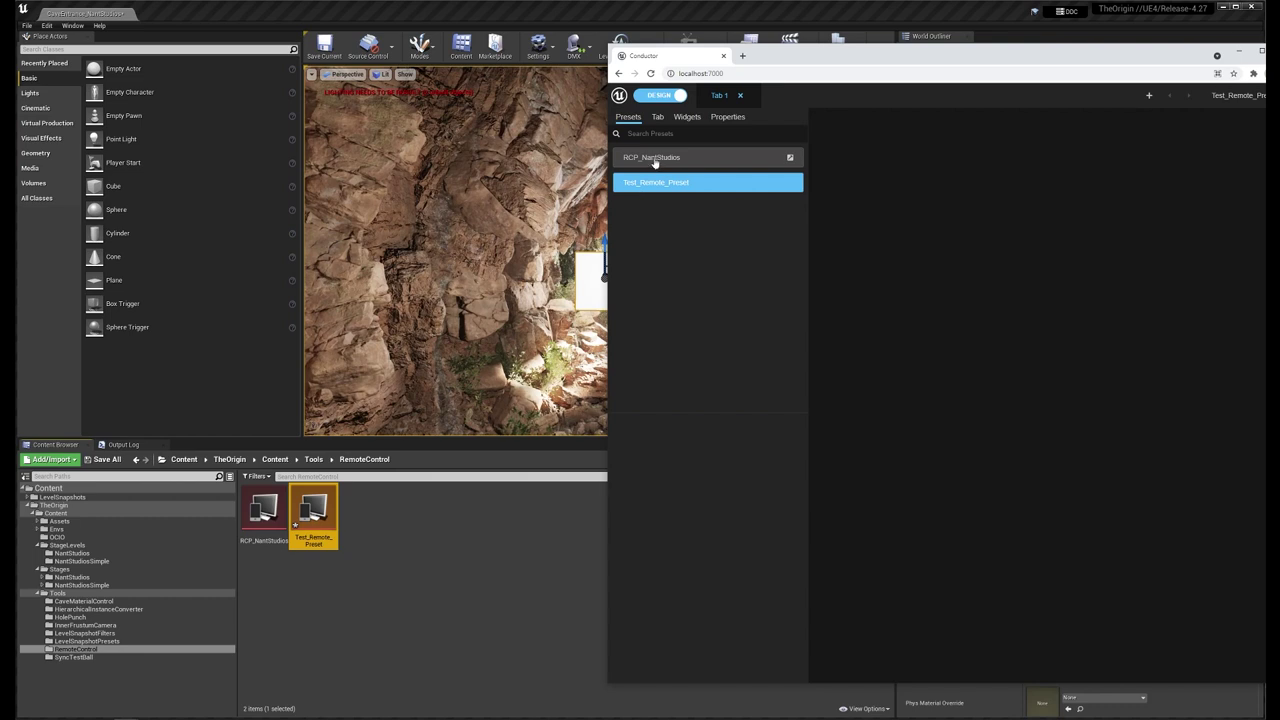
{"action": "left_click", "coordinate": [660, 160]}
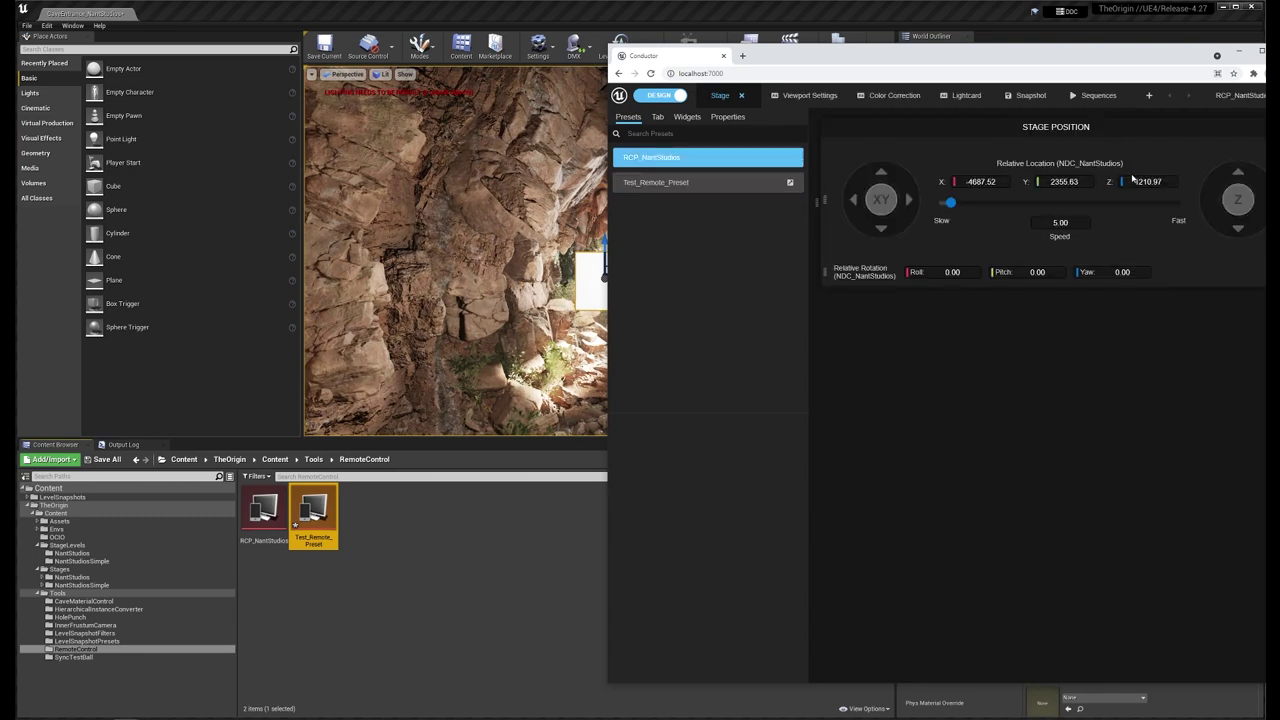
{"action": "left_click", "coordinate": [658, 184]}
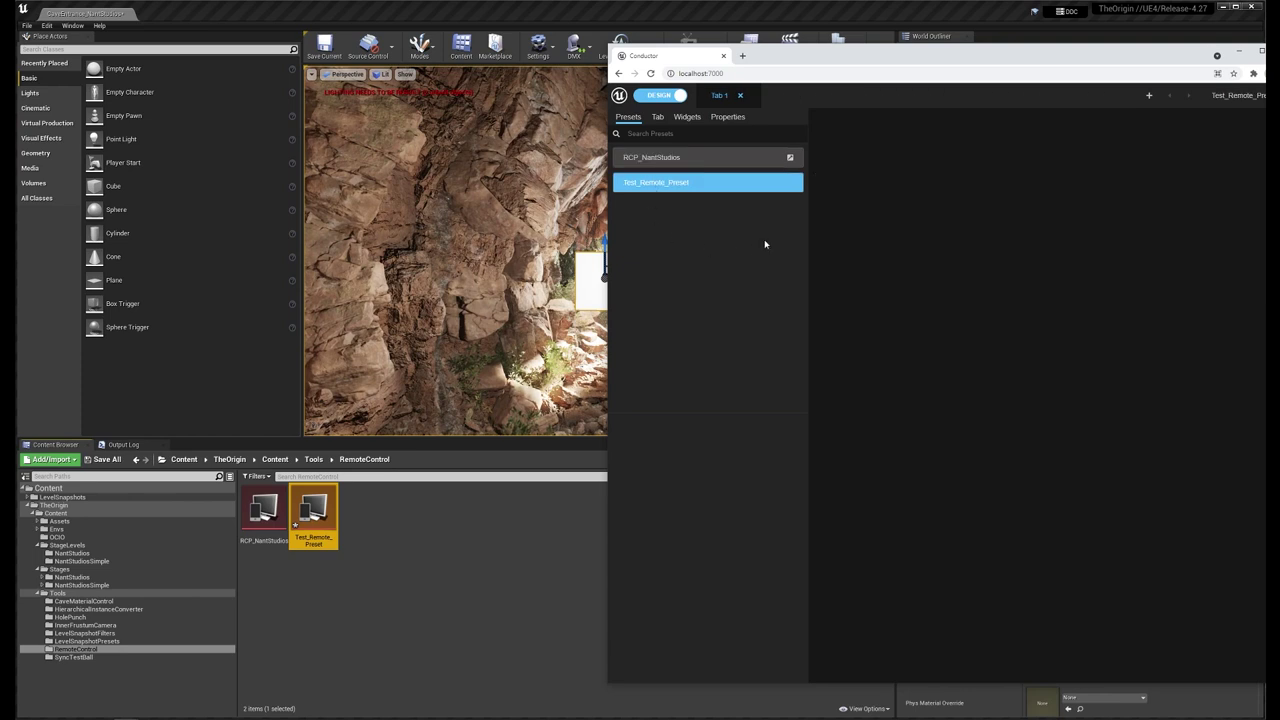
{"action": "left_click", "coordinate": [651, 157]}
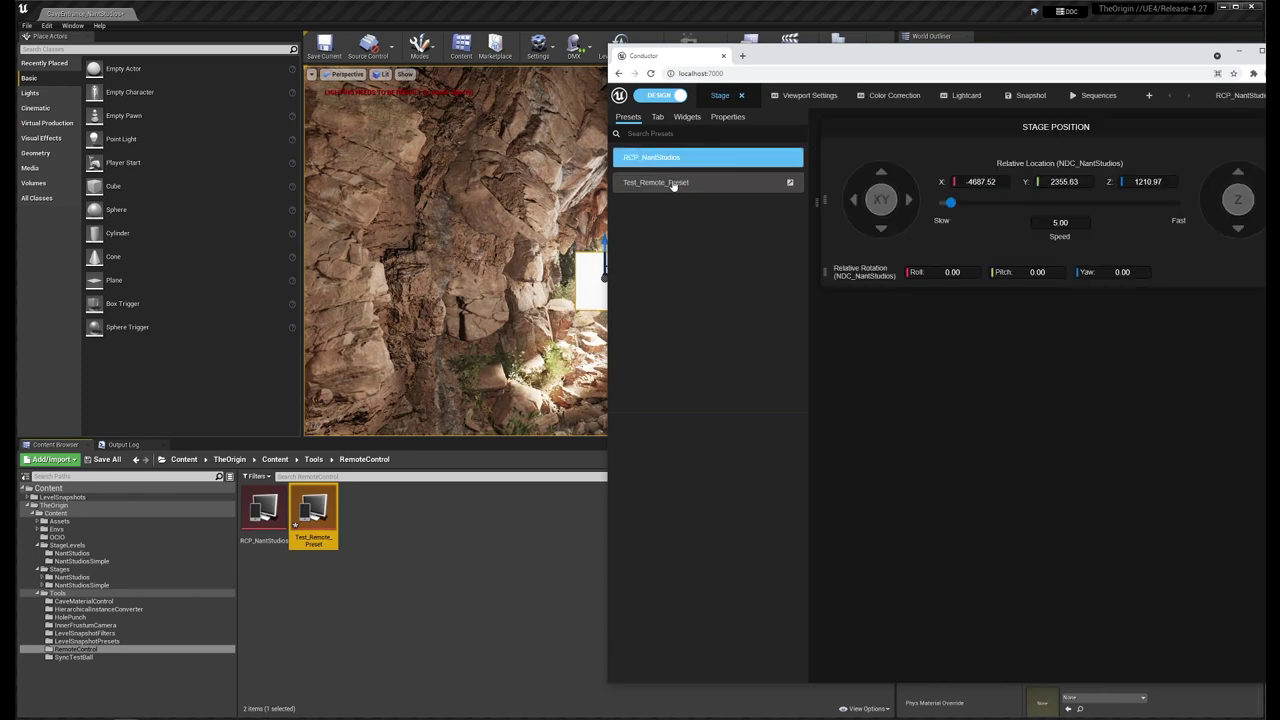
{"action": "left_click", "coordinate": [671, 194]}
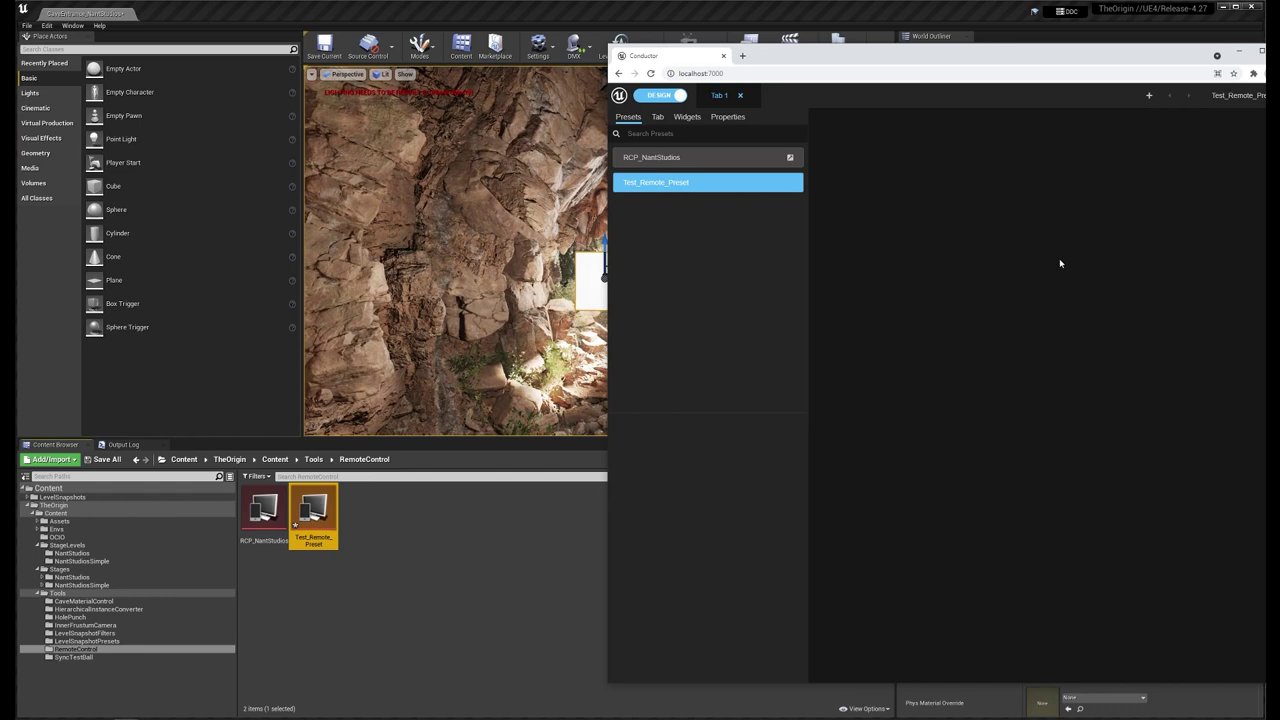
{"action": "left_click", "coordinate": [727, 118]}
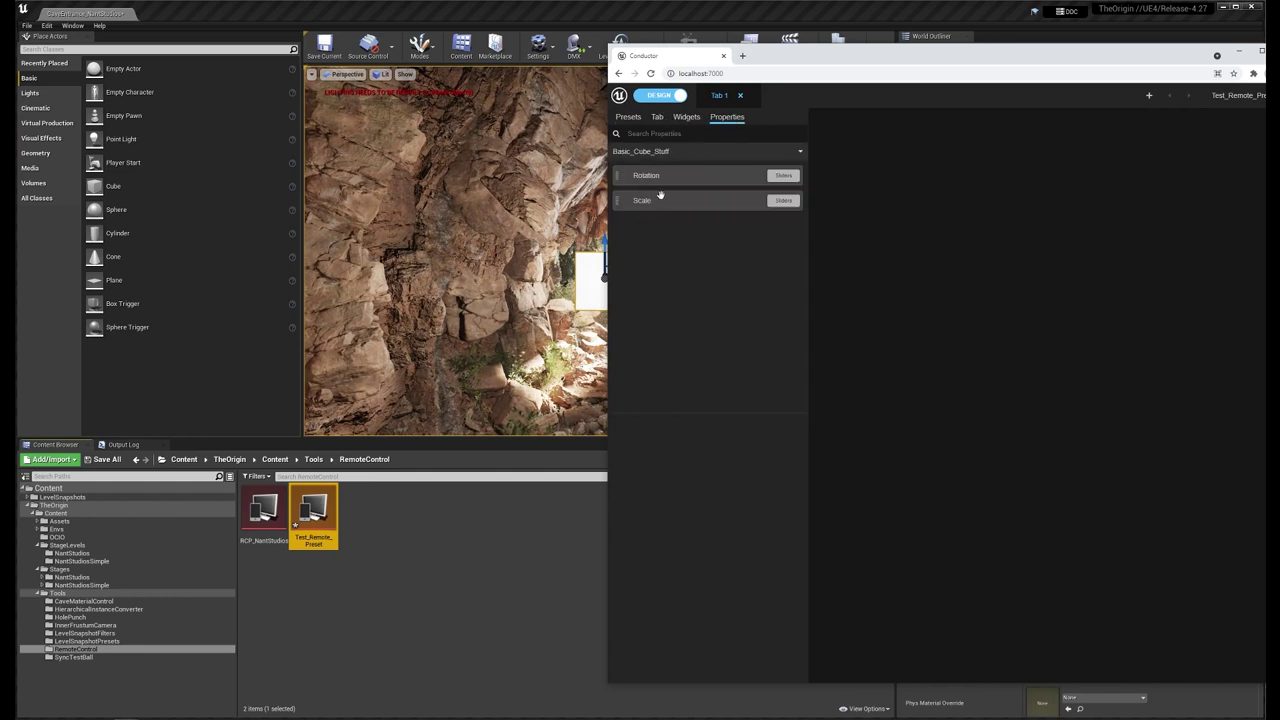
{"action": "double_click", "coordinate": [314, 512]}
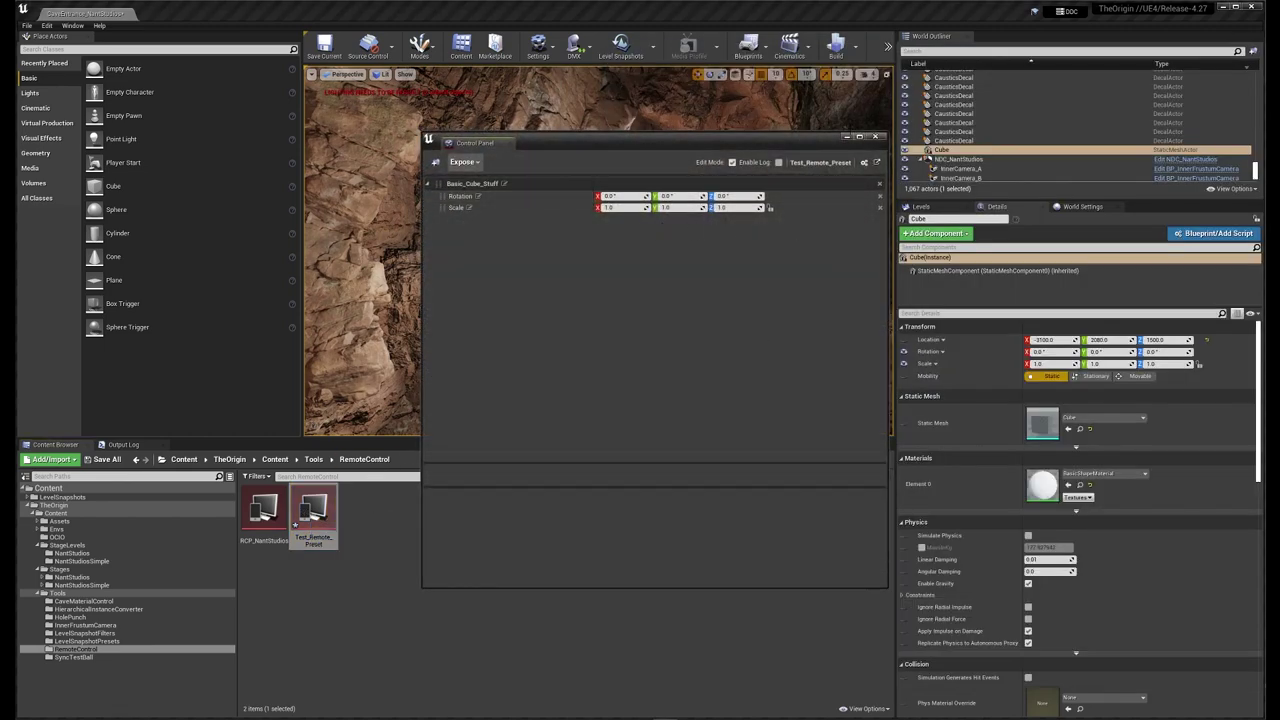
{"action": "left_click_drag", "start_coordinate": [600, 142], "coordinate": [358, 112]}
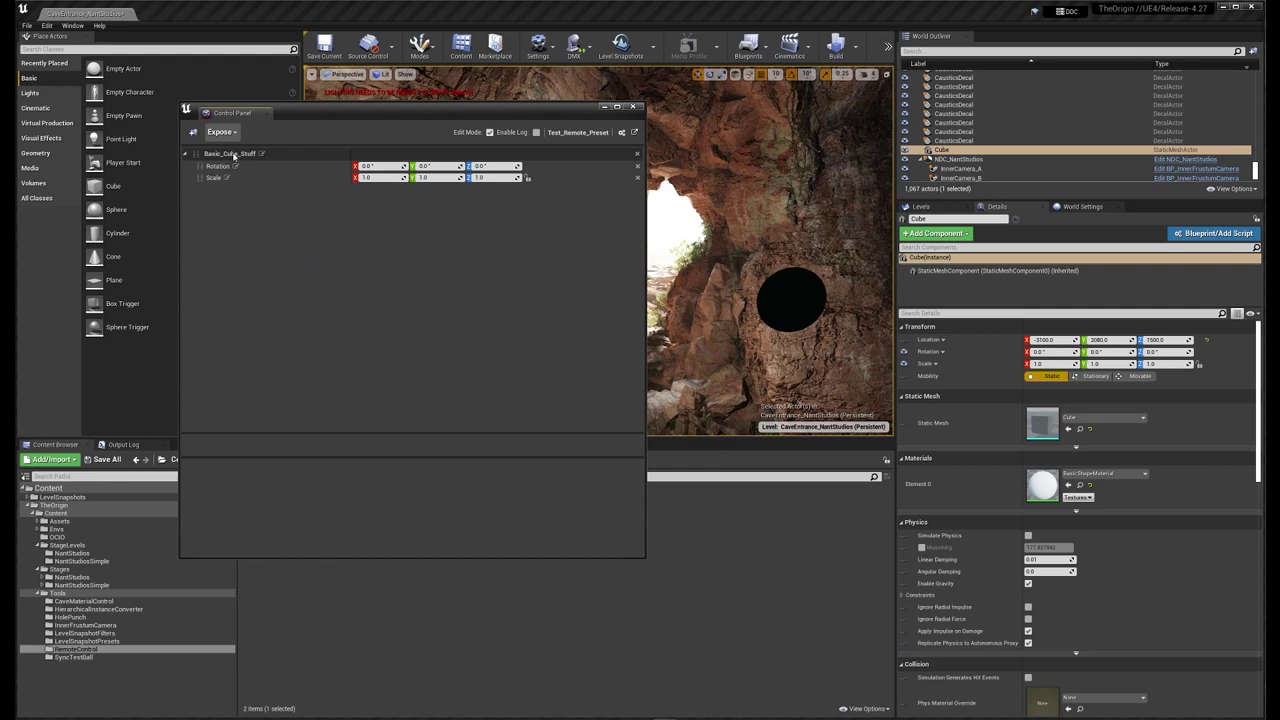
{"action": "left_click", "coordinate": [632, 106]}
{"action": "key", "text": "alt+Tab"}
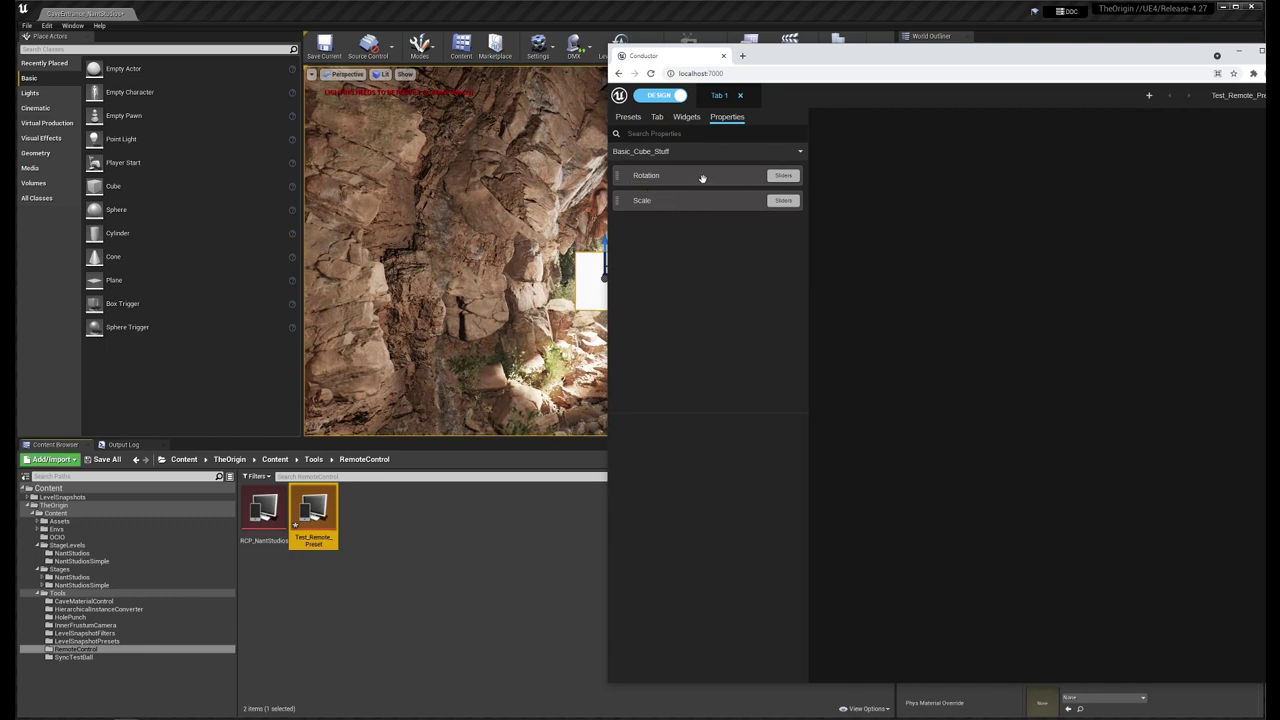
Step: Add Rotation and Scale slider panels to the Tab 1 canvas, Scale below Rotation
{"action": "left_click", "coordinate": [703, 177]}
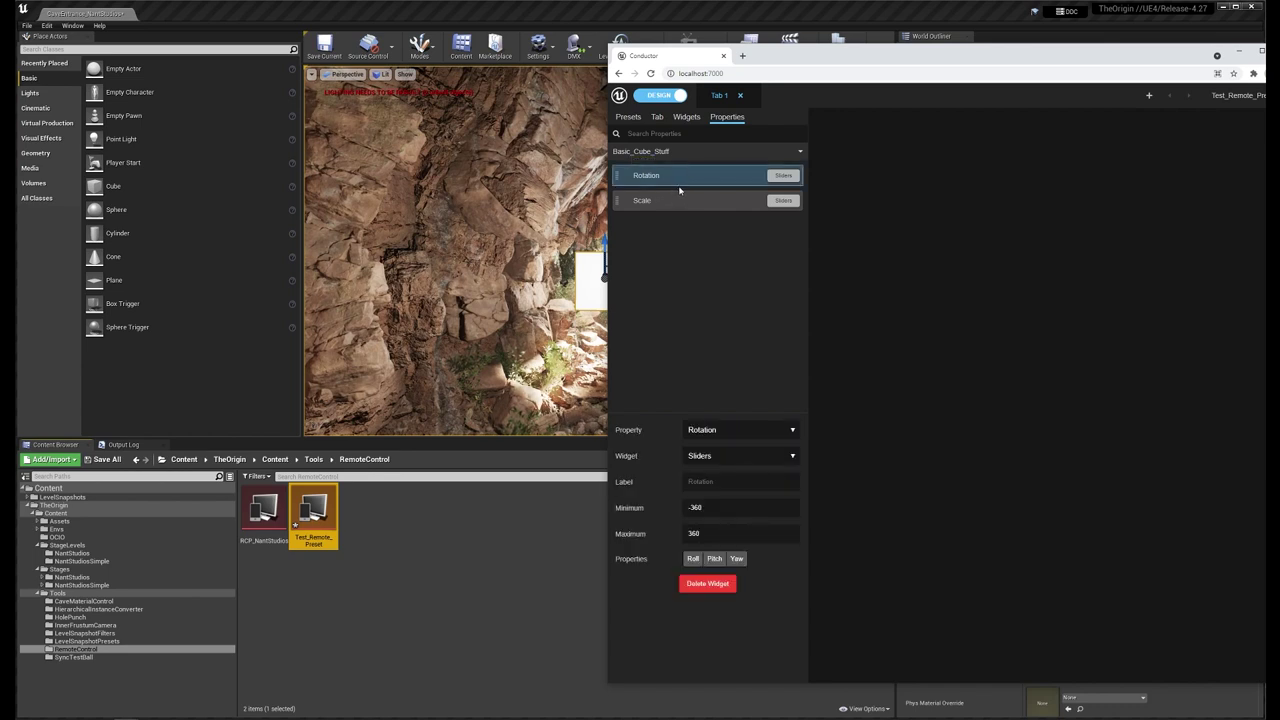
{"action": "left_click_drag", "start_coordinate": [686, 179], "coordinate": [1068, 204]}
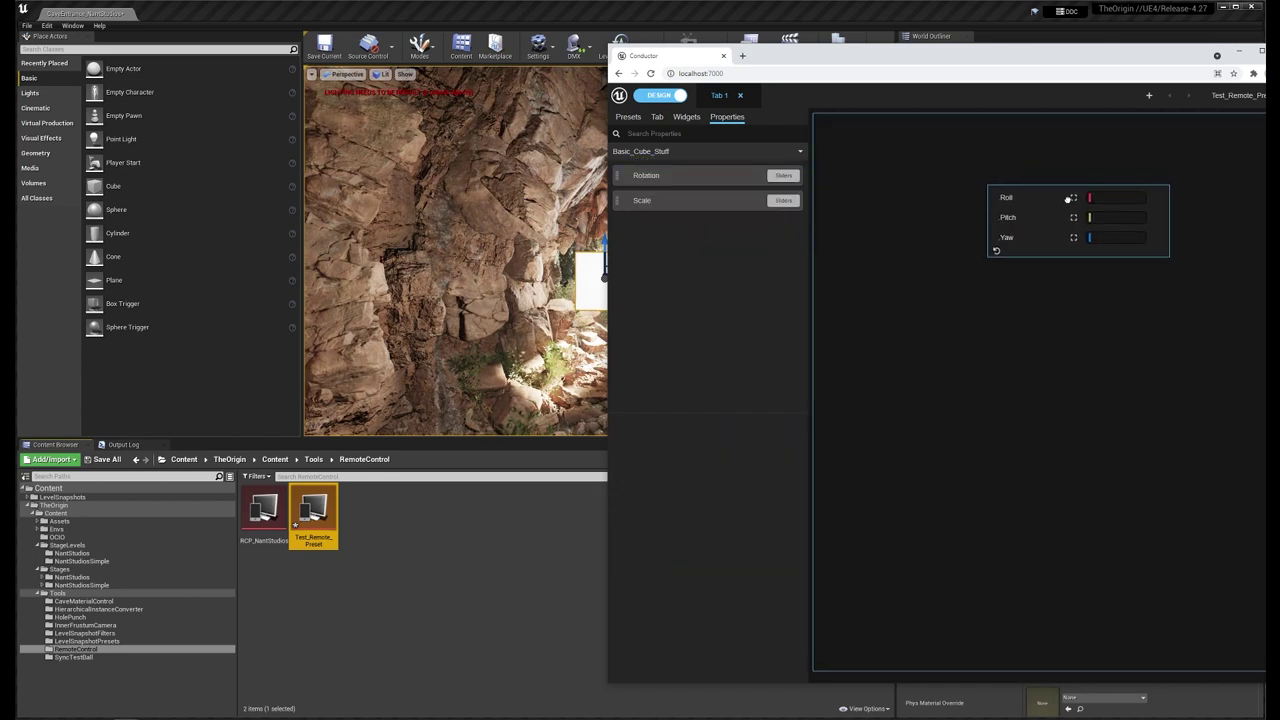
{"action": "left_click", "coordinate": [686, 204]}
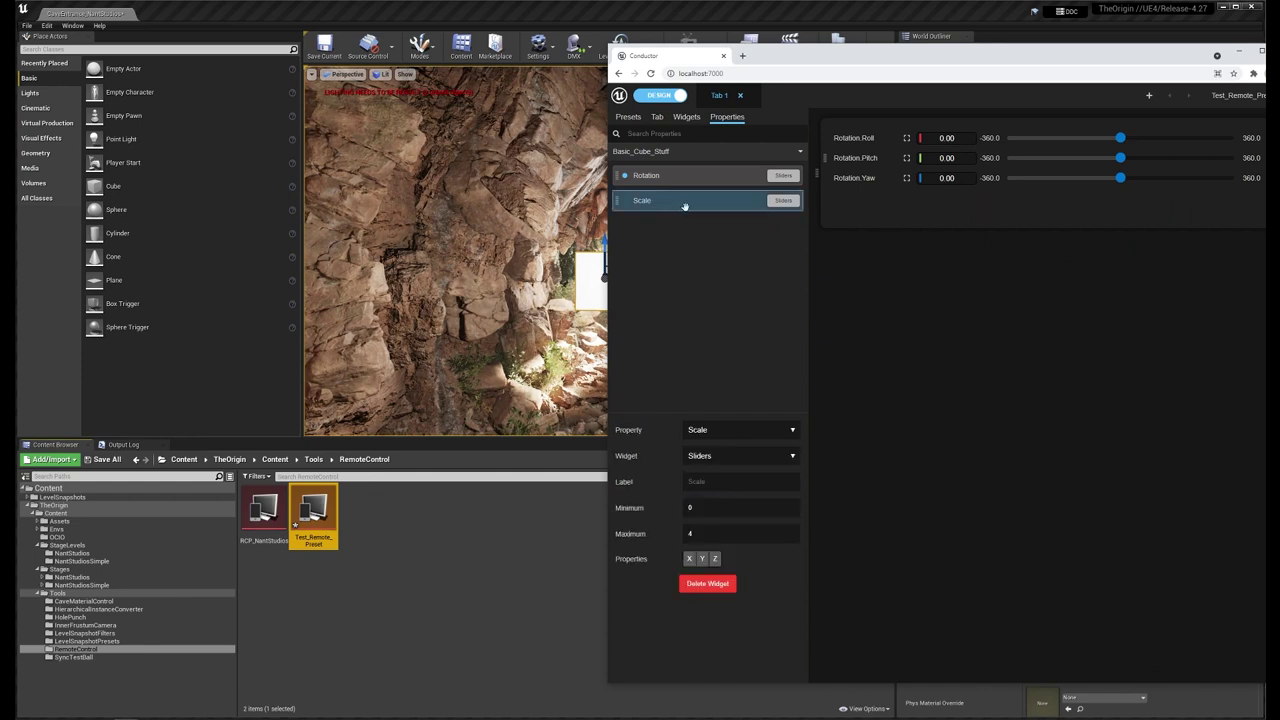
{"action": "mouse_move", "coordinate": [686, 204]}
{"action": "left_mouse_down"}
{"action": "mouse_move", "coordinate": [971, 226]}
{"action": "mouse_move", "coordinate": [944, 279]}
{"action": "left_mouse_up"}
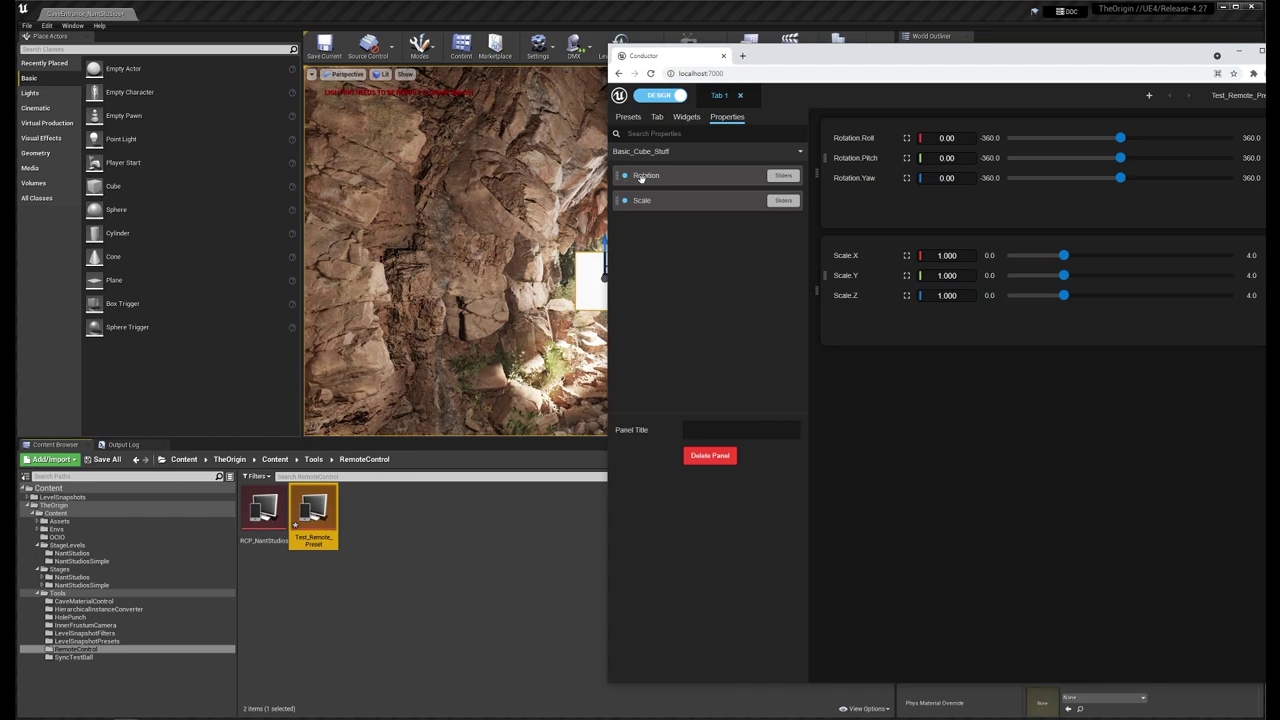
Step: Limit the Rotation widget to its Yaw slider and review the Scale widget's settings
{"action": "left_click", "coordinate": [994, 204]}
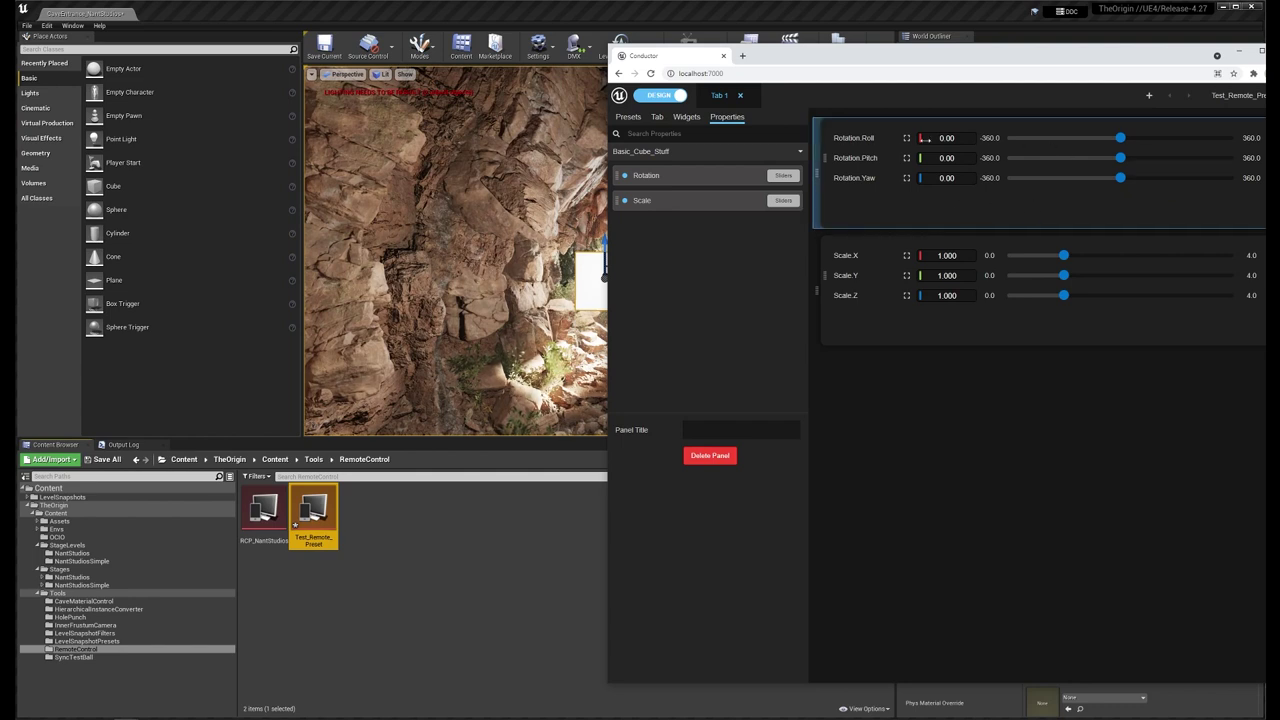
{"action": "left_click", "coordinate": [826, 139]}
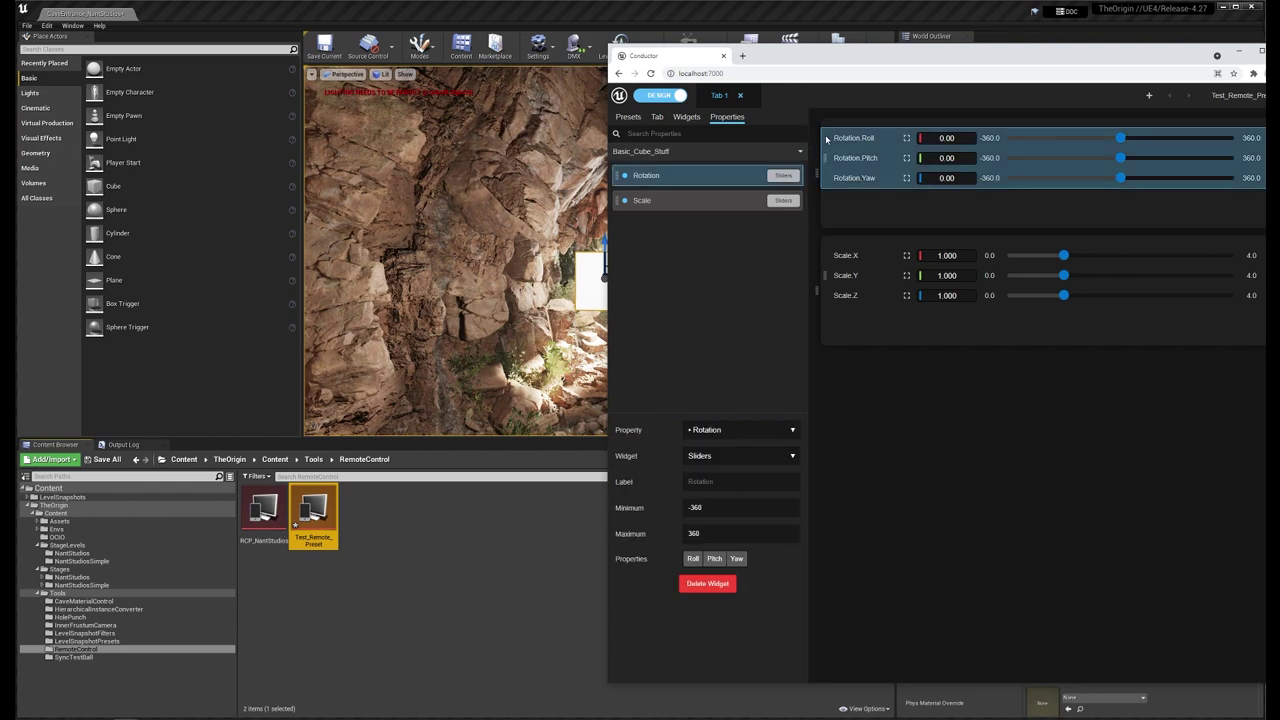
{"action": "left_click", "coordinate": [736, 560]}
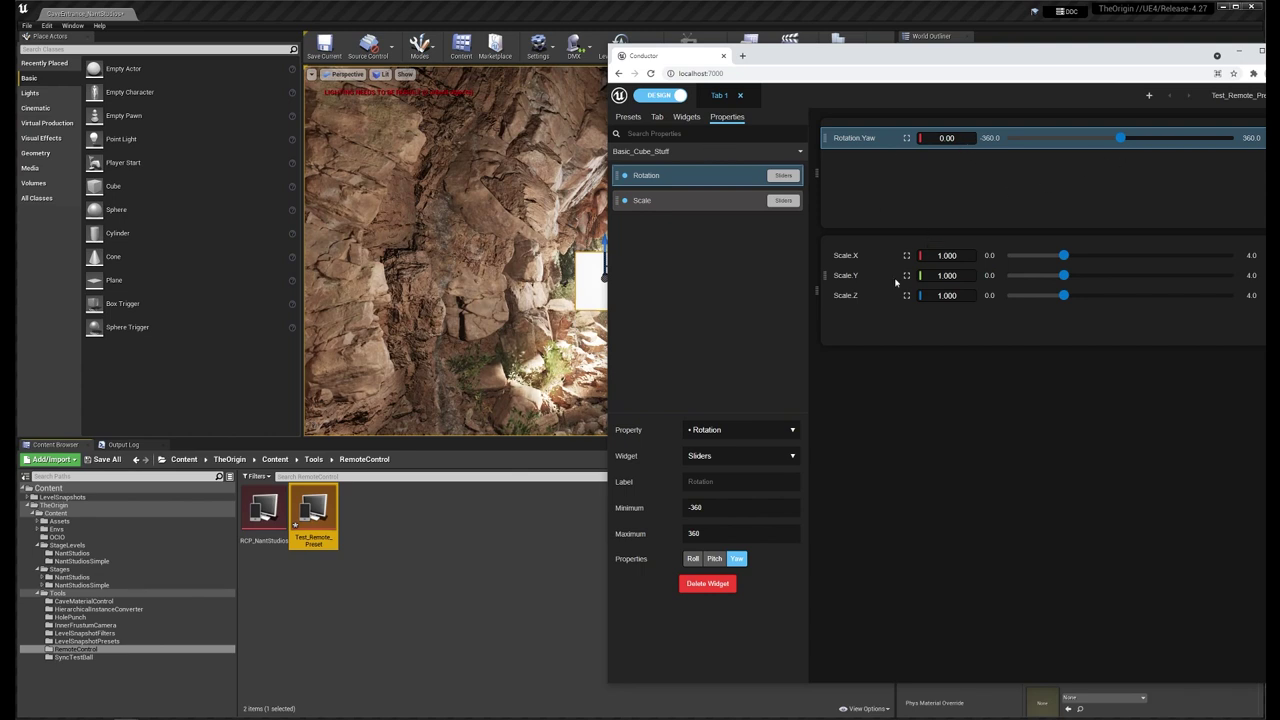
{"action": "left_click", "coordinate": [925, 324]}
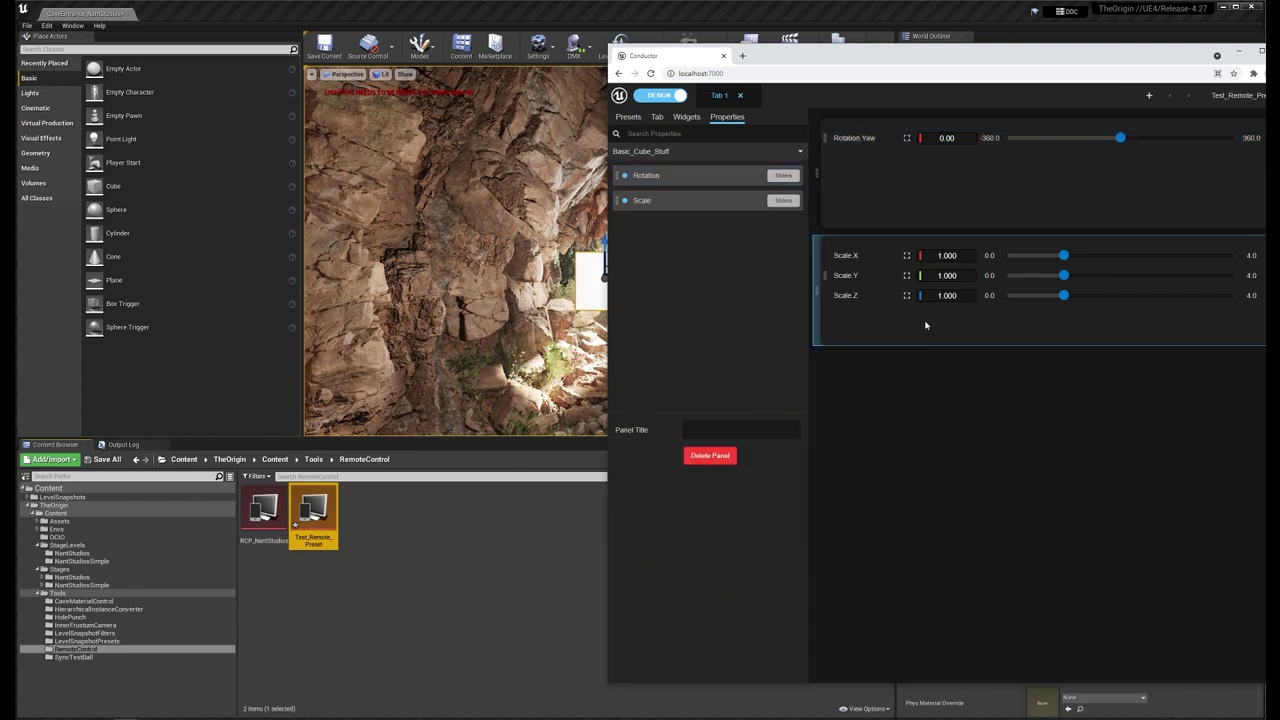
{"action": "left_click", "coordinate": [877, 271]}
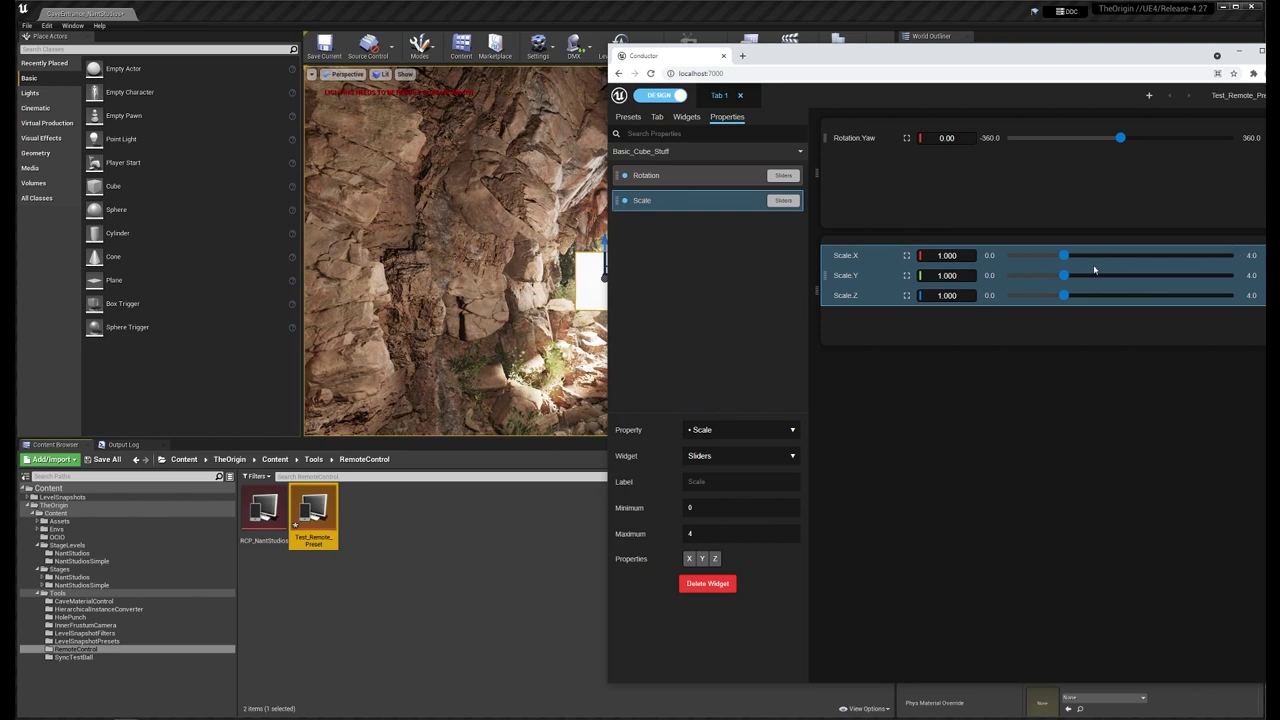
{"action": "left_click", "coordinate": [686, 176]}
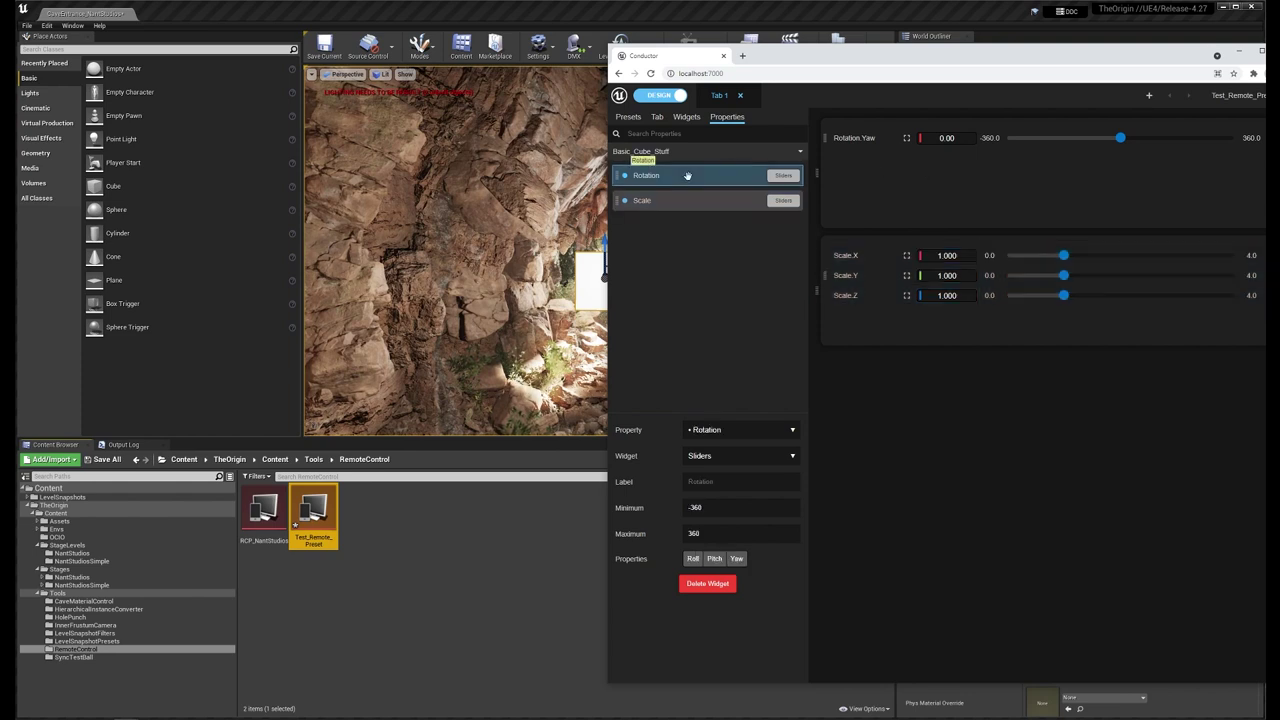
{"action": "left_click", "coordinate": [888, 165]}
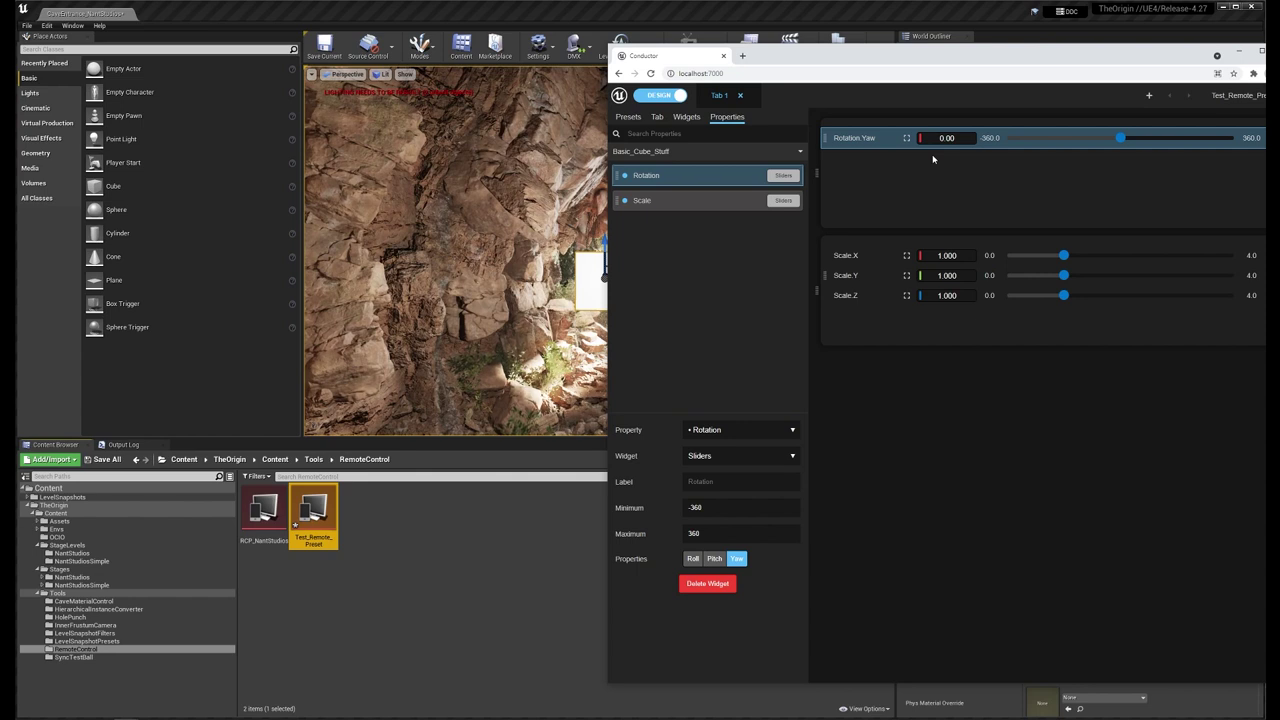
{"action": "left_click", "coordinate": [685, 202]}
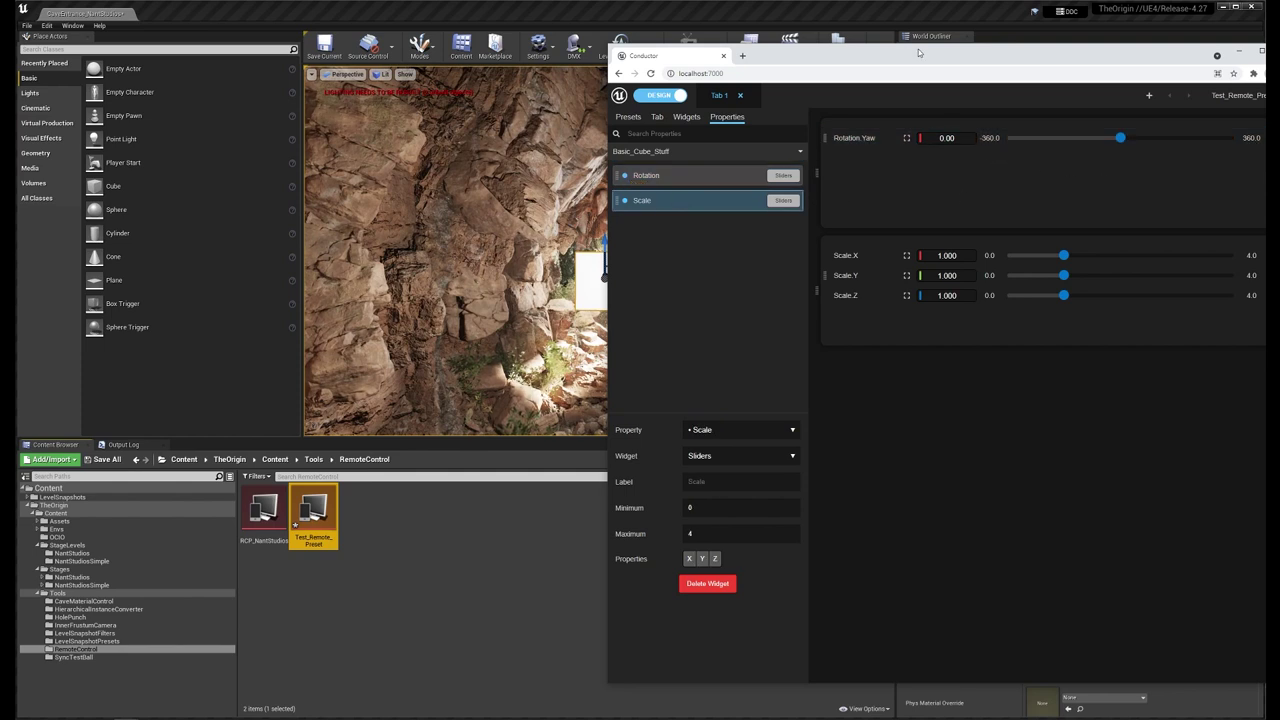
{"action": "mouse_move", "coordinate": [919, 53]}
{"action": "left_mouse_down"}
{"action": "mouse_move", "coordinate": [726, 381]}
{"action": "mouse_move", "coordinate": [578, 365]}
{"action": "left_mouse_up"}
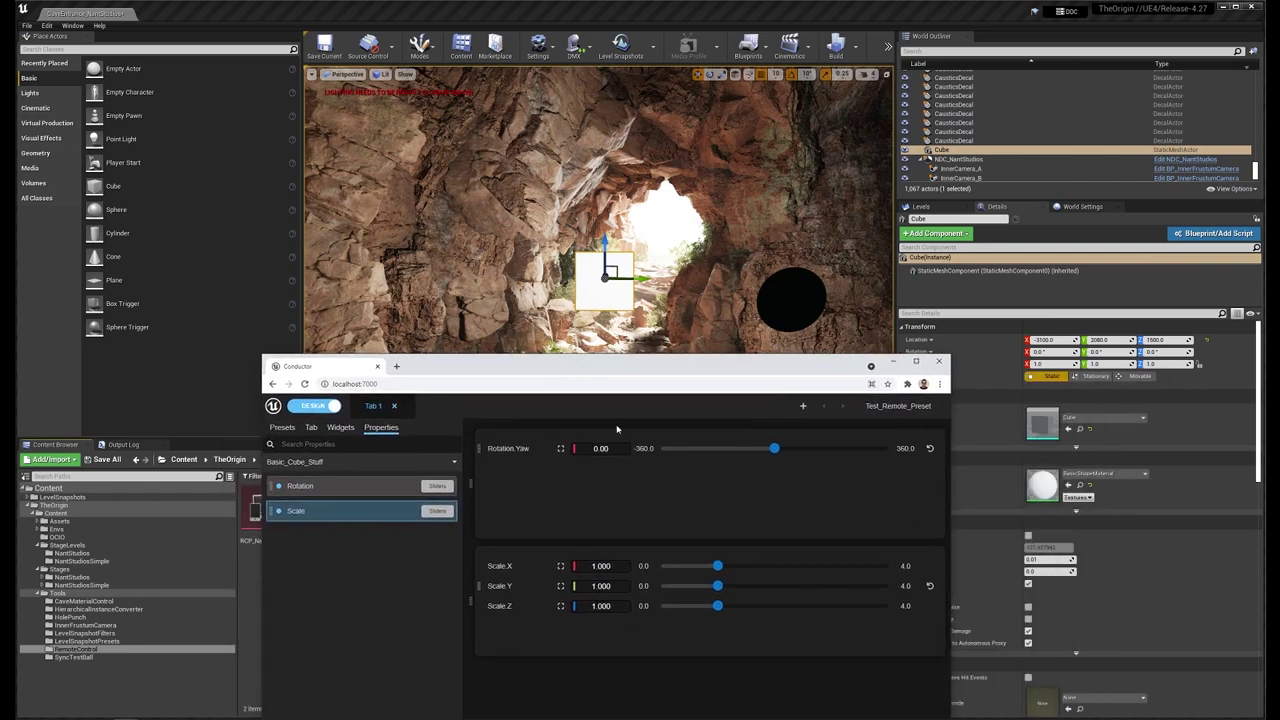
Step: Drag the sliders to set cube Scale.X to 1.512 and rotate its yaw, then select NDC_NantStudios
{"action": "mouse_move", "coordinate": [716, 566]}
{"action": "left_mouse_down"}
{"action": "mouse_move", "coordinate": [683, 566]}
{"action": "mouse_move", "coordinate": [855, 586]}
{"action": "mouse_move", "coordinate": [686, 586]}
{"action": "mouse_move", "coordinate": [886, 586]}
{"action": "mouse_move", "coordinate": [702, 586]}
{"action": "mouse_move", "coordinate": [826, 586]}
{"action": "mouse_move", "coordinate": [718, 586]}
{"action": "mouse_move", "coordinate": [810, 606]}
{"action": "mouse_move", "coordinate": [783, 606]}
{"action": "left_mouse_up"}
{"action": "left_click", "coordinate": [600, 600]}
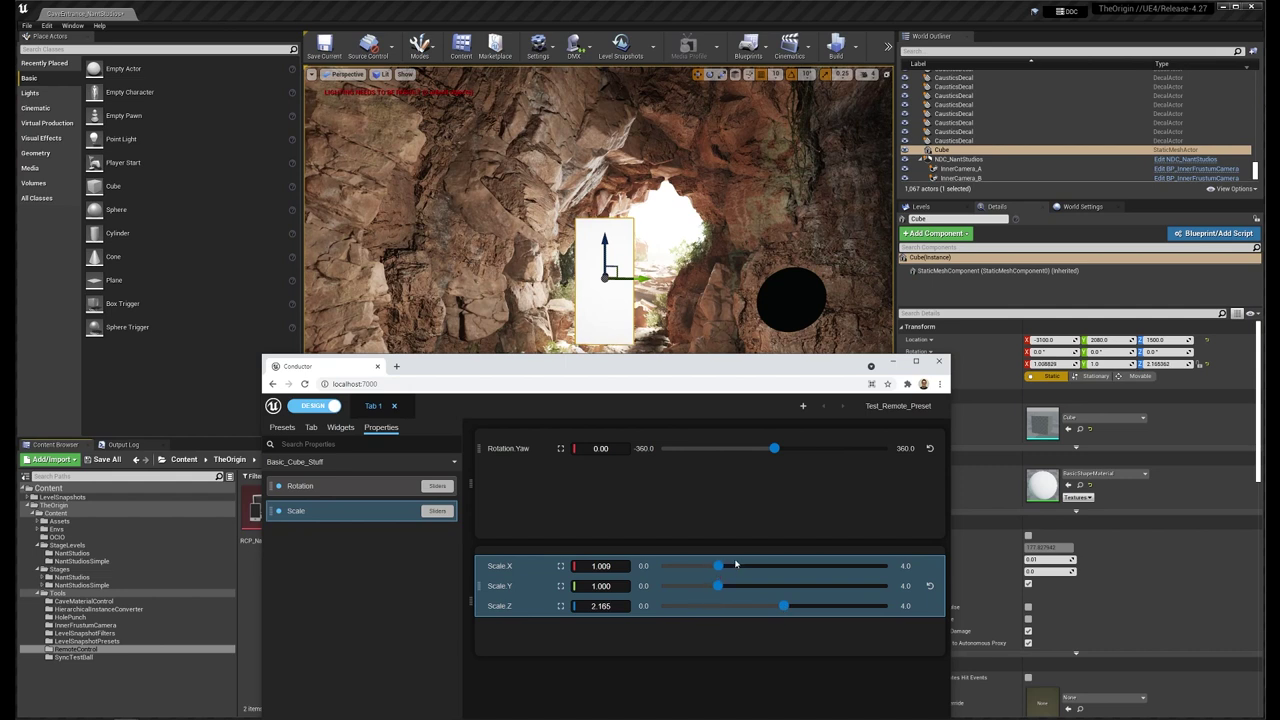
{"action": "mouse_move", "coordinate": [716, 566]}
{"action": "left_mouse_down"}
{"action": "mouse_move", "coordinate": [850, 566]}
{"action": "mouse_move", "coordinate": [747, 566]}
{"action": "left_mouse_up"}
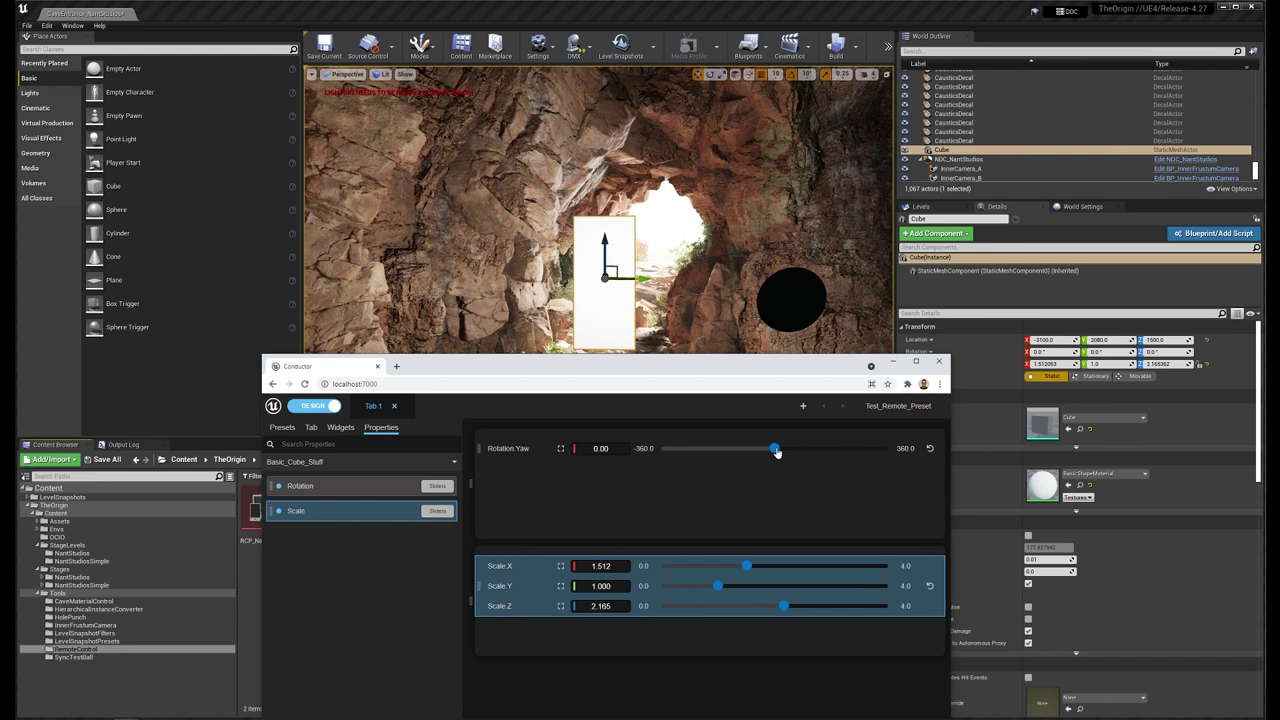
{"action": "mouse_move", "coordinate": [776, 452]}
{"action": "left_mouse_down"}
{"action": "mouse_move", "coordinate": [826, 452]}
{"action": "mouse_move", "coordinate": [683, 455]}
{"action": "mouse_move", "coordinate": [893, 448]}
{"action": "mouse_move", "coordinate": [743, 448]}
{"action": "mouse_move", "coordinate": [811, 448]}
{"action": "mouse_move", "coordinate": [795, 448]}
{"action": "left_mouse_up"}
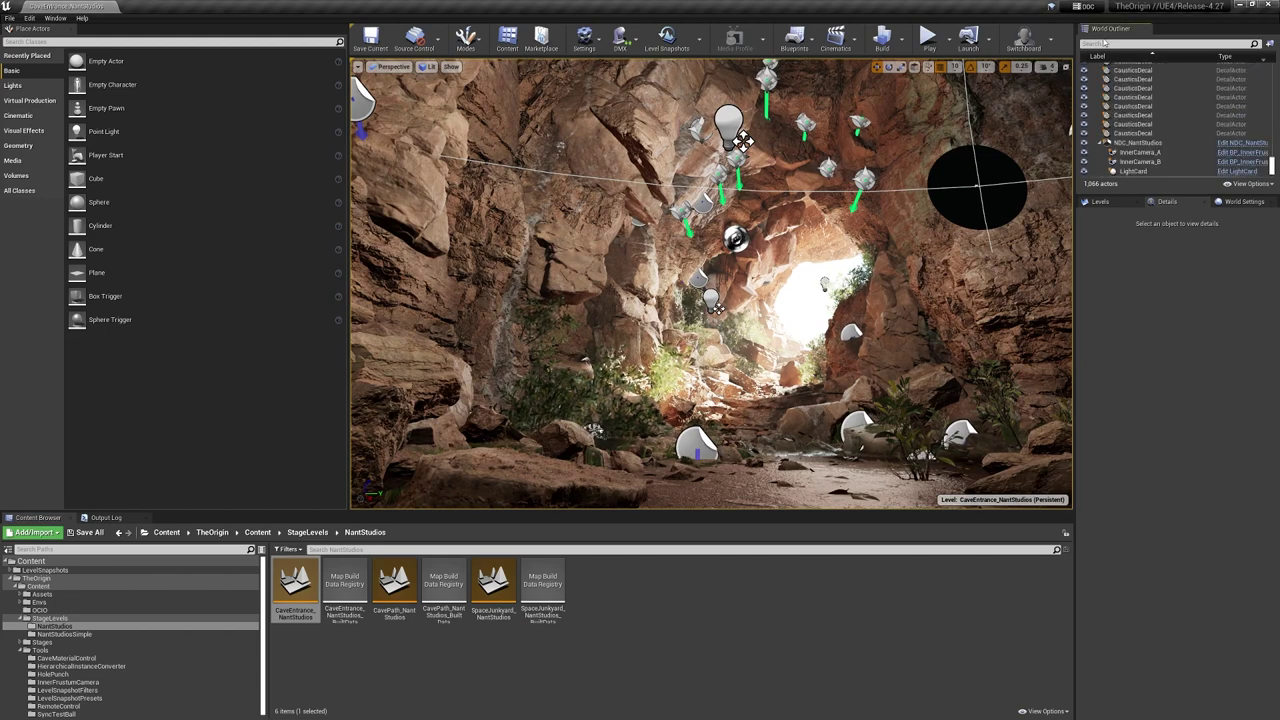
{"action": "left_click", "coordinate": [1125, 143]}
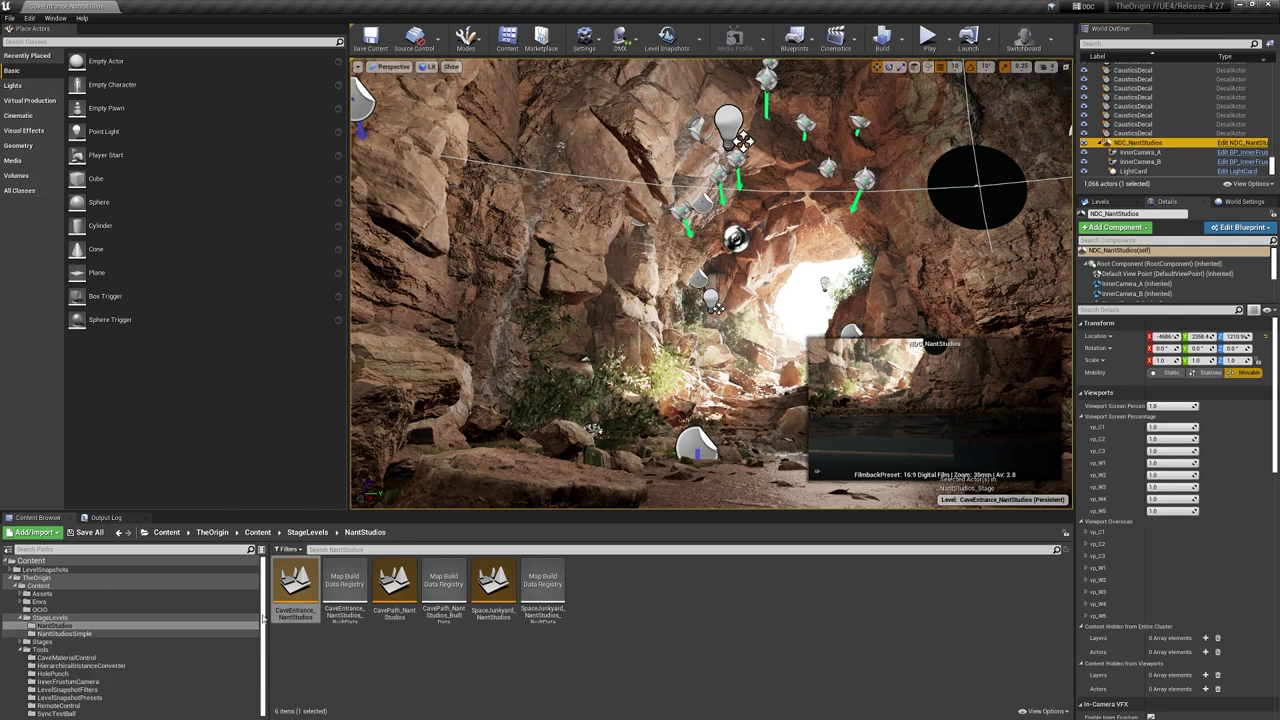
Step: Open the RCP_nDisplayDemo preset from the NantStudios > RemoteControl content folder
{"action": "left_click", "coordinate": [55, 626]}
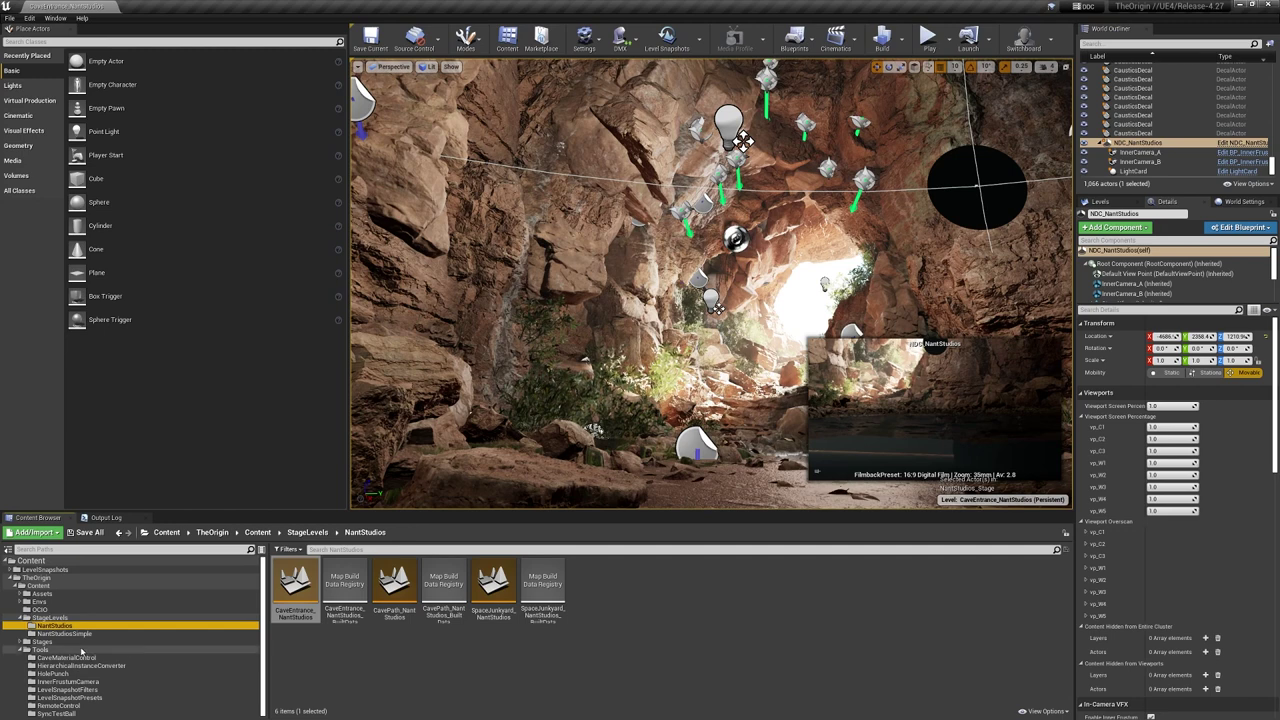
{"action": "left_click", "coordinate": [58, 705]}
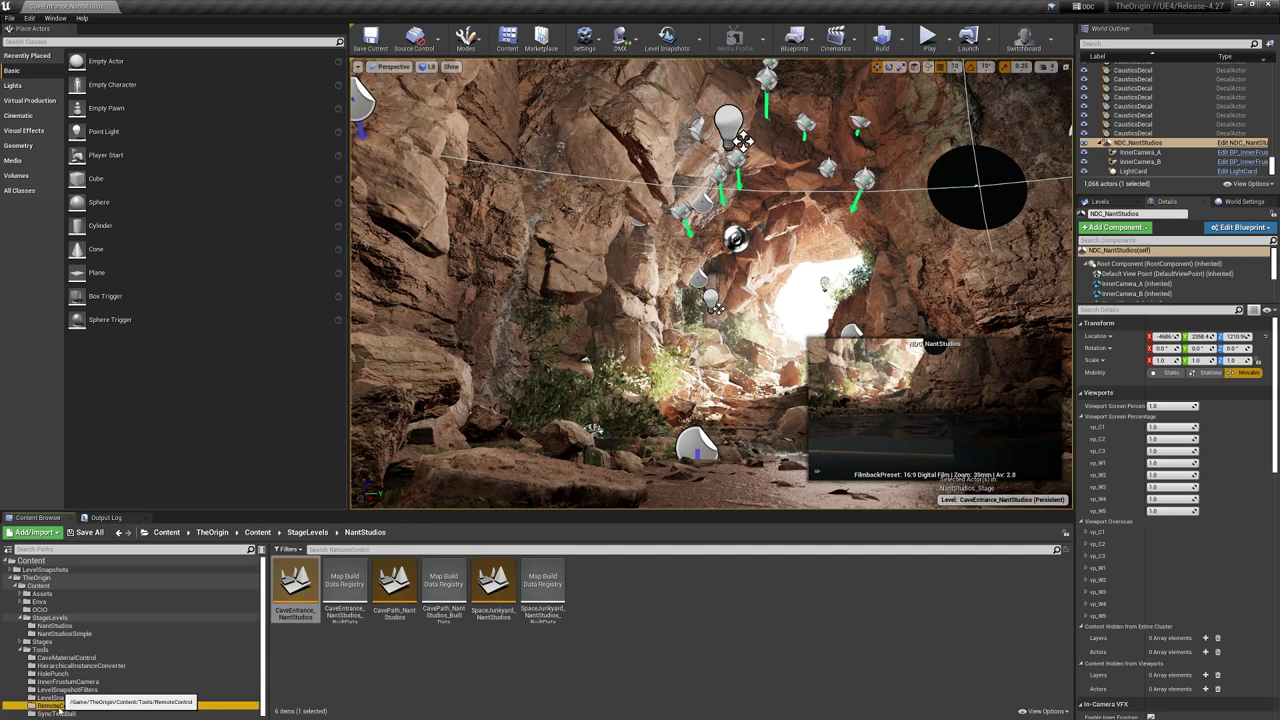
{"action": "left_click", "coordinate": [341, 590]}
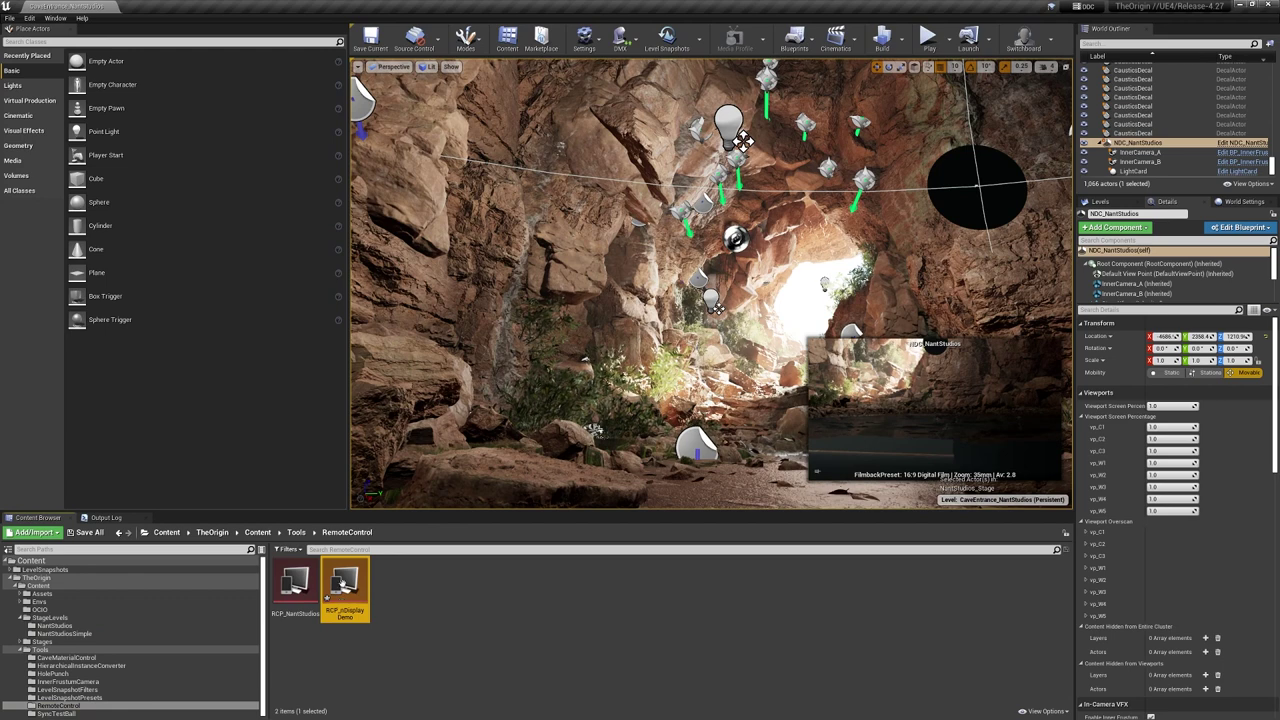
{"action": "double_click", "coordinate": [352, 578]}
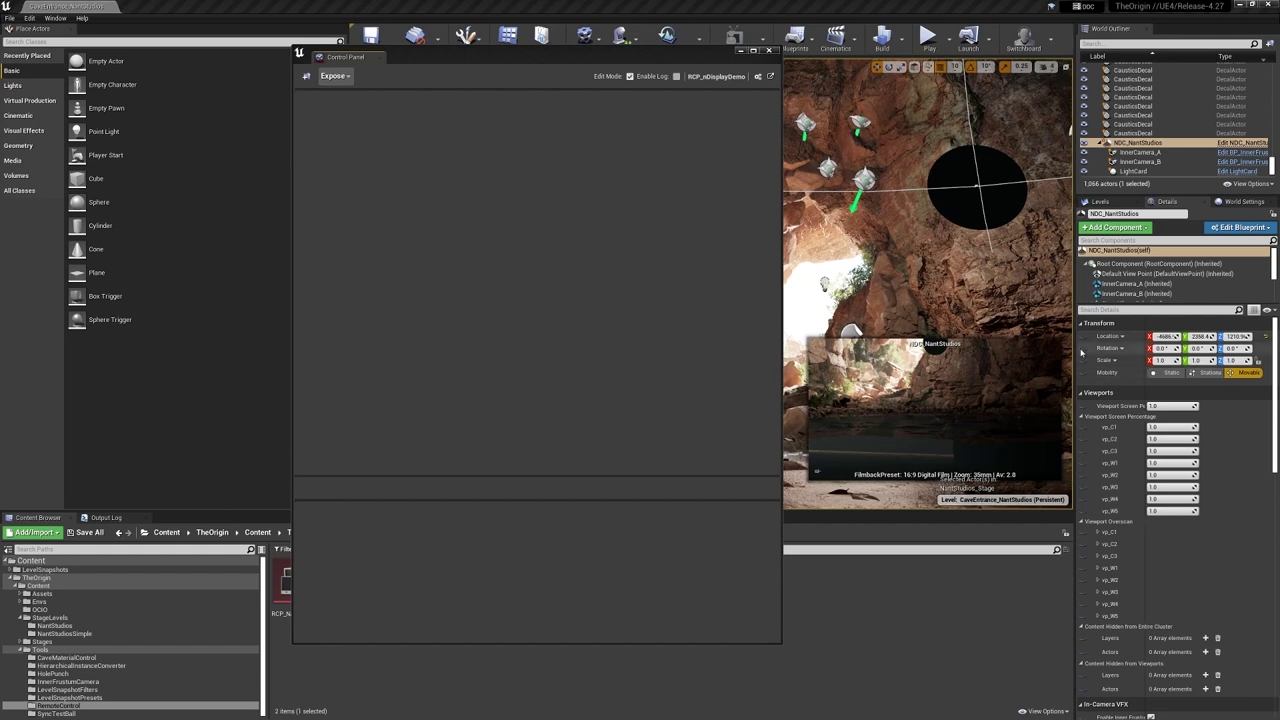
Step: Add a Stage_Position group and expose the stage's relative Location and Rotation into it
{"action": "left_click", "coordinate": [308, 78]}
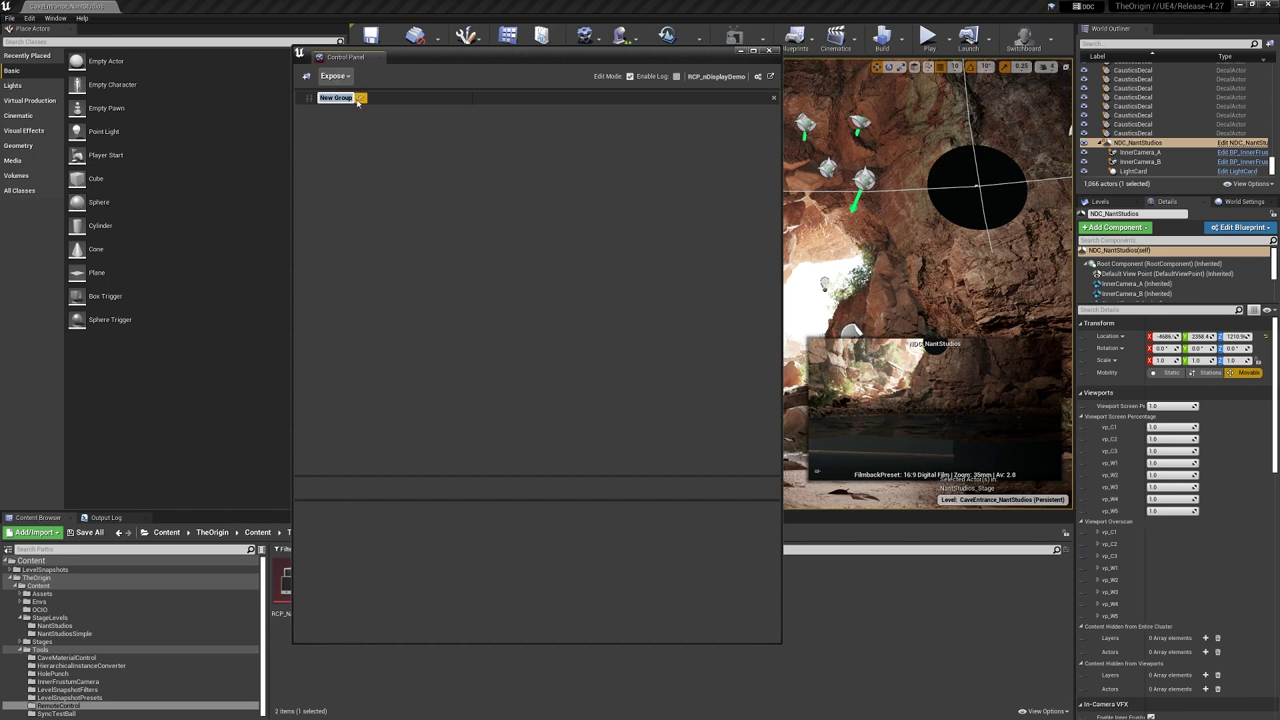
{"action": "type", "text": "Stage"}
{"action": "type", "text": "_Position"}
{"action": "key", "text": "Return"}
{"action": "left_click", "coordinate": [1082, 337]}
{"action": "left_click", "coordinate": [1082, 348]}
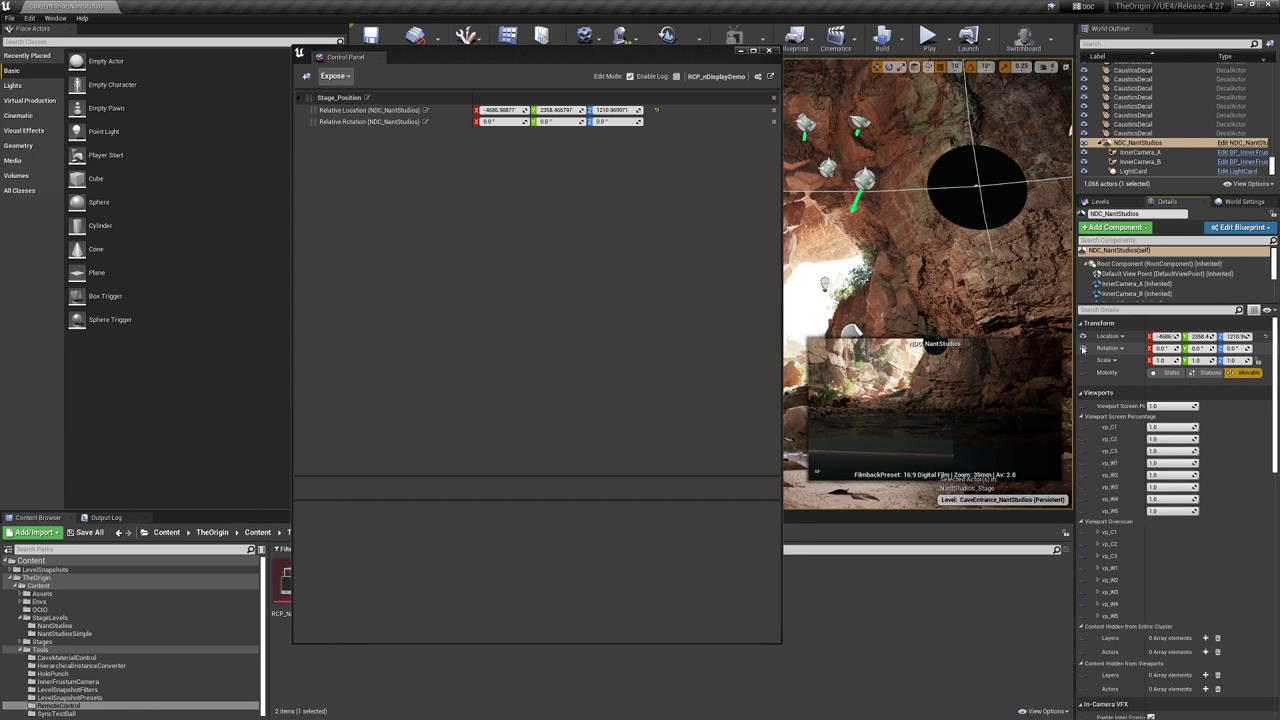
Step: Rename the exposed rows to Stage_Location and Stage_Rotation
{"action": "left_click", "coordinate": [426, 110]}
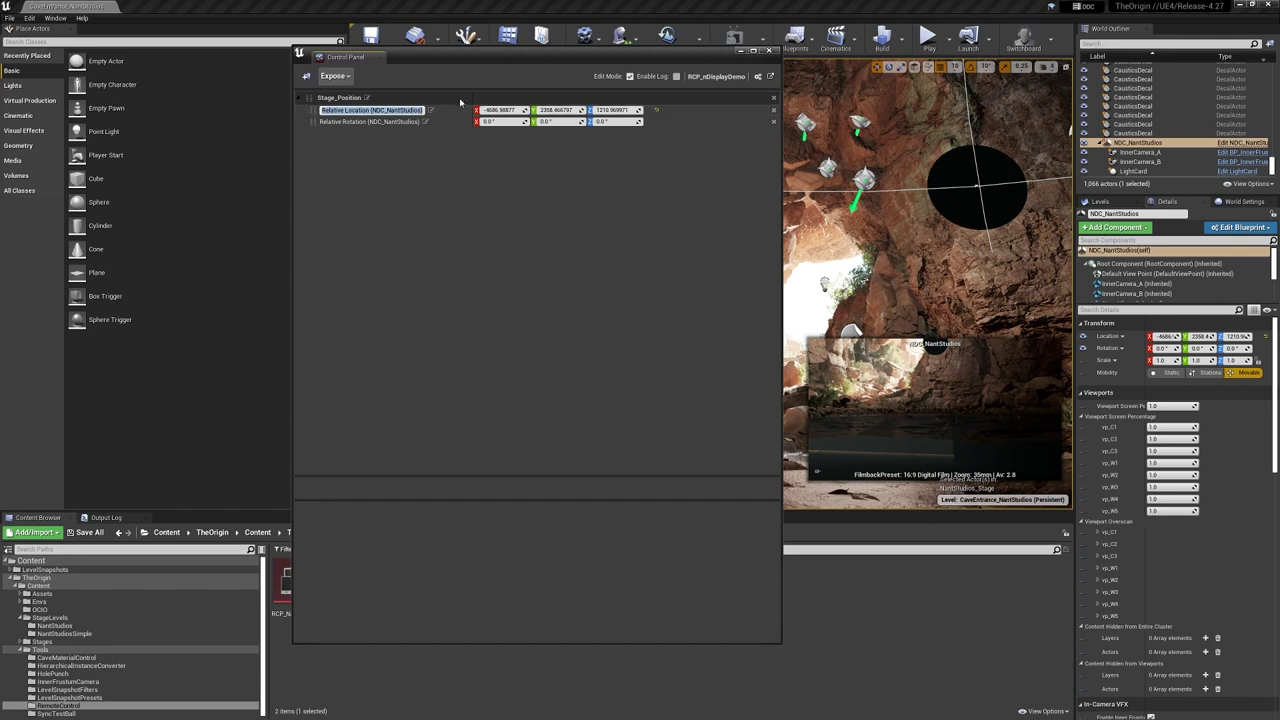
{"action": "type", "text": "Location"}
{"action": "key", "text": "Return"}
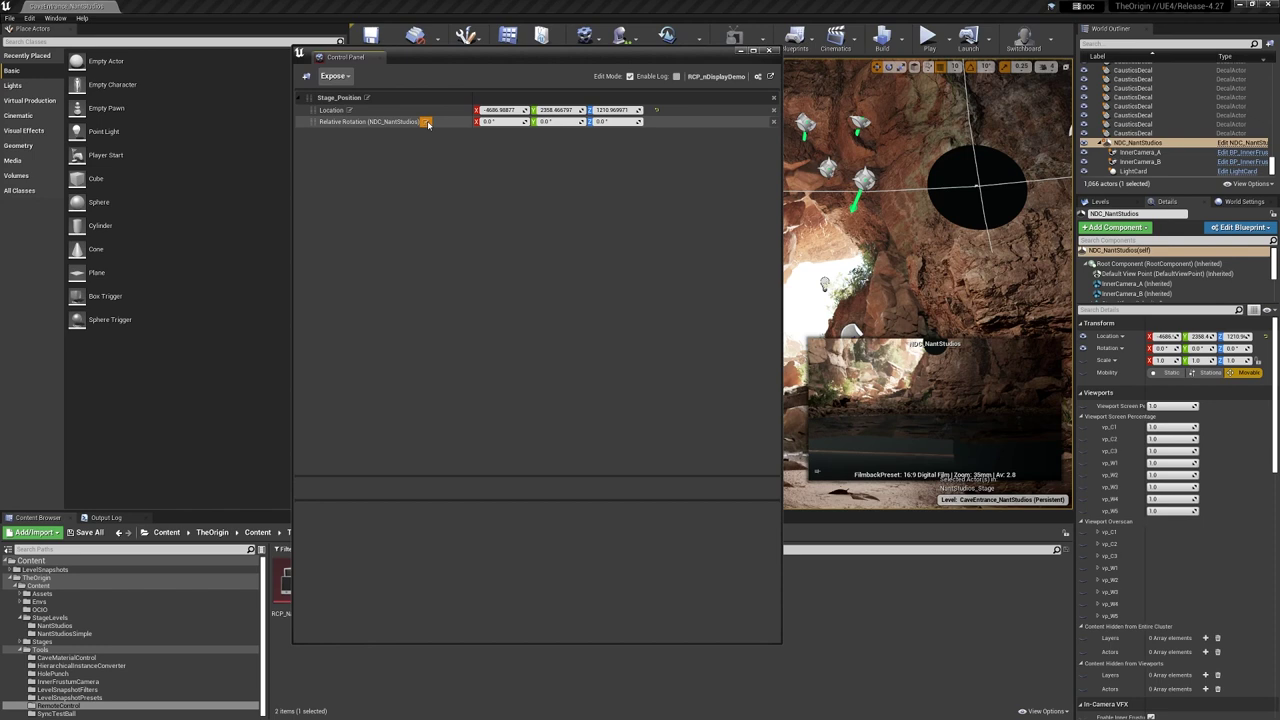
{"action": "left_click", "coordinate": [426, 122]}
{"action": "type", "text": "Stage Ro"}
{"action": "type", "text": "tation"}
{"action": "left_click", "coordinate": [349, 110]}
{"action": "type", "text": "Stage"}
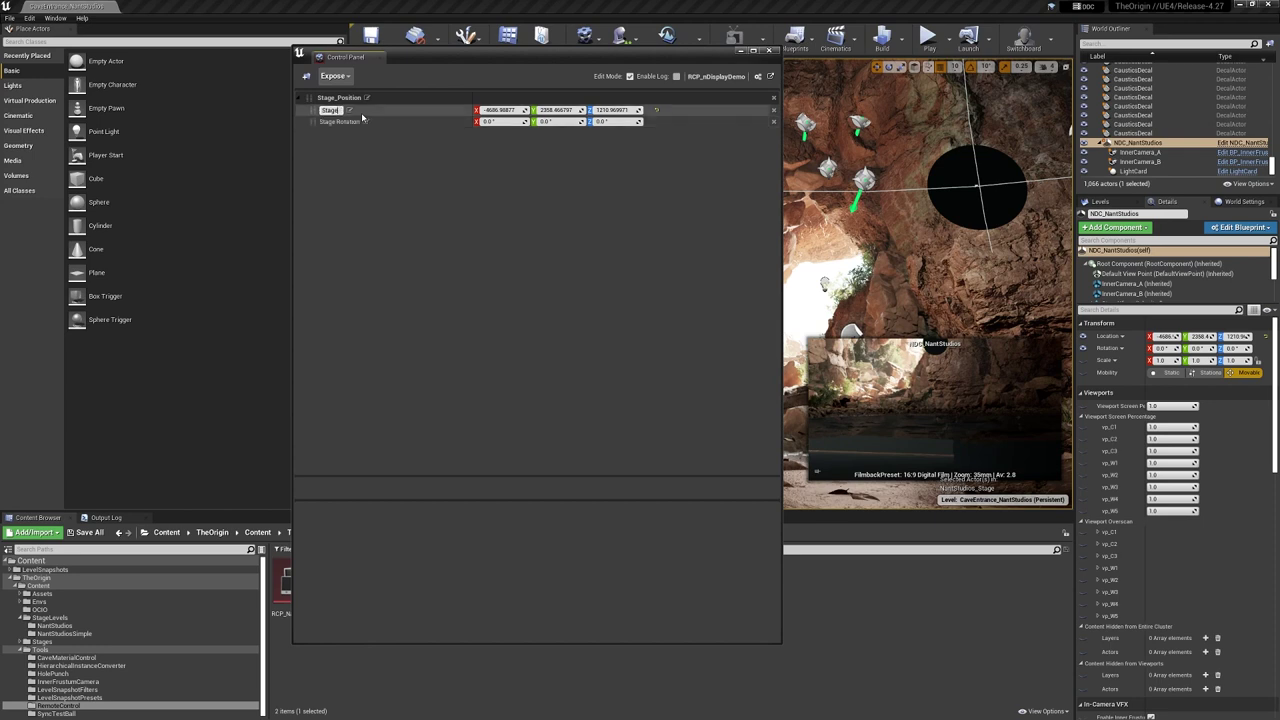
{"action": "type", "text": "_Location"}
{"action": "key", "text": "Return"}
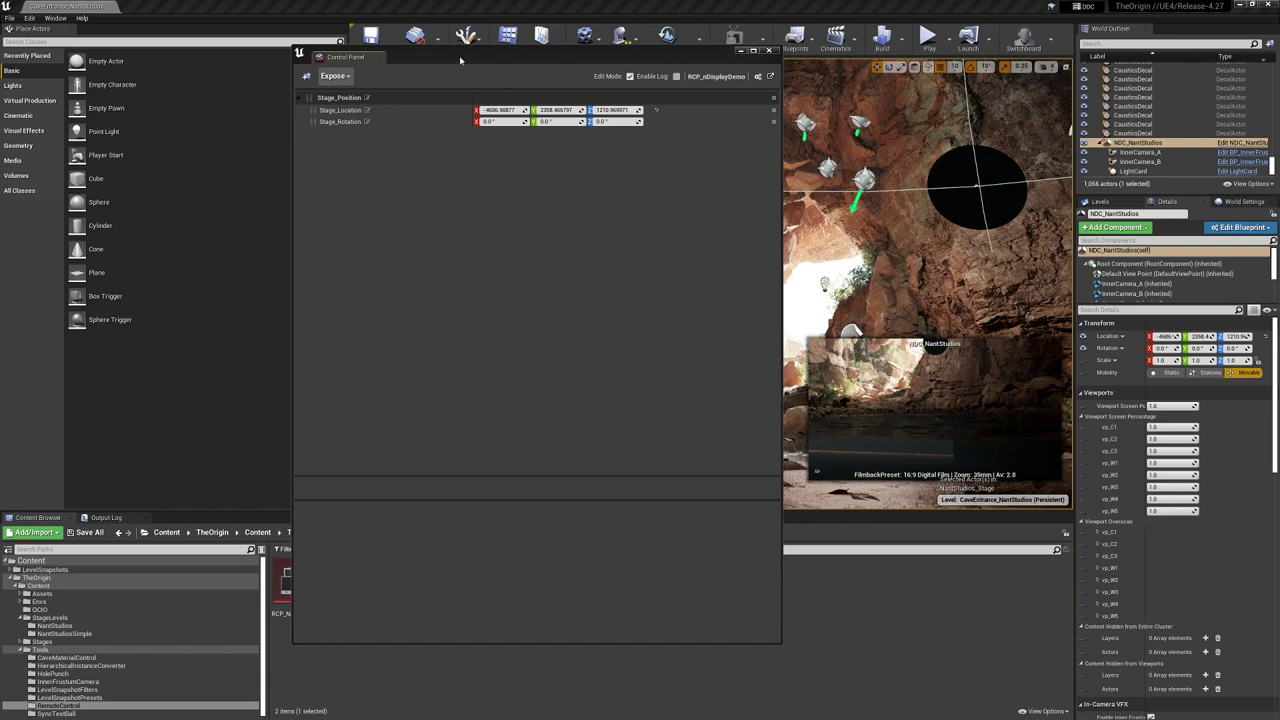
Step: Add a new property group named Color_Grading
{"action": "left_click", "coordinate": [305, 77]}
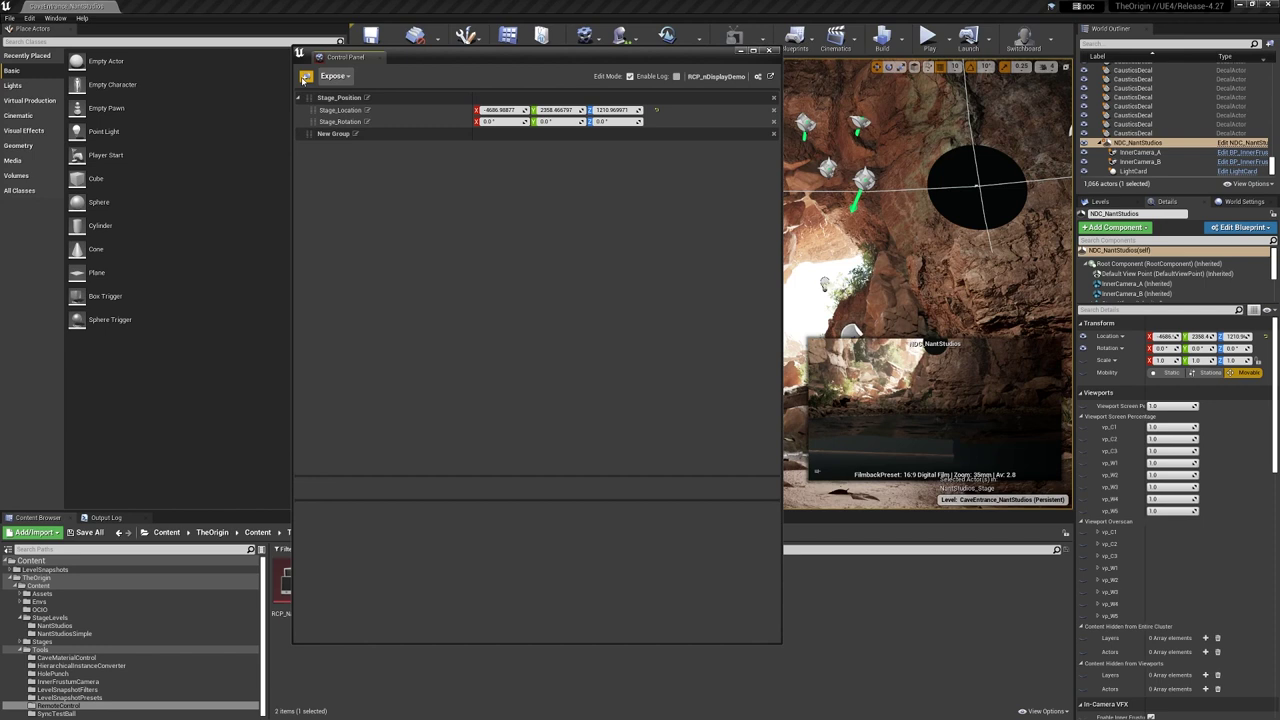
{"action": "left_click", "coordinate": [355, 138]}
{"action": "type", "text": "c"}
{"action": "type", "text": "olor_Grading"}
{"action": "key", "text": "Return"}
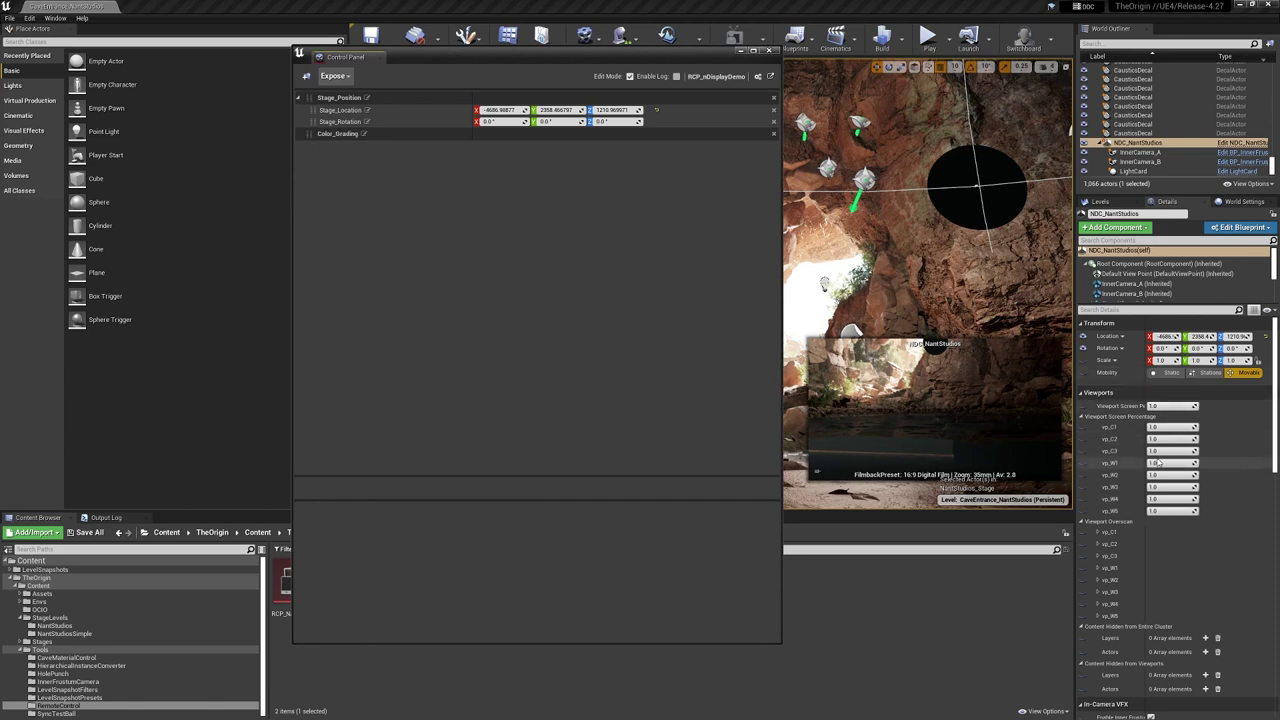
Step: Expose Saturation, Contrast, Gamma, Gain, Offset, white balance Temp and Exposure Compensation
{"action": "scroll", "coordinate": [1158, 460], "scroll_direction": "down", "scroll_amount": 1}
{"action": "scroll", "coordinate": [1158, 460], "scroll_direction": "down", "scroll_amount": 5}
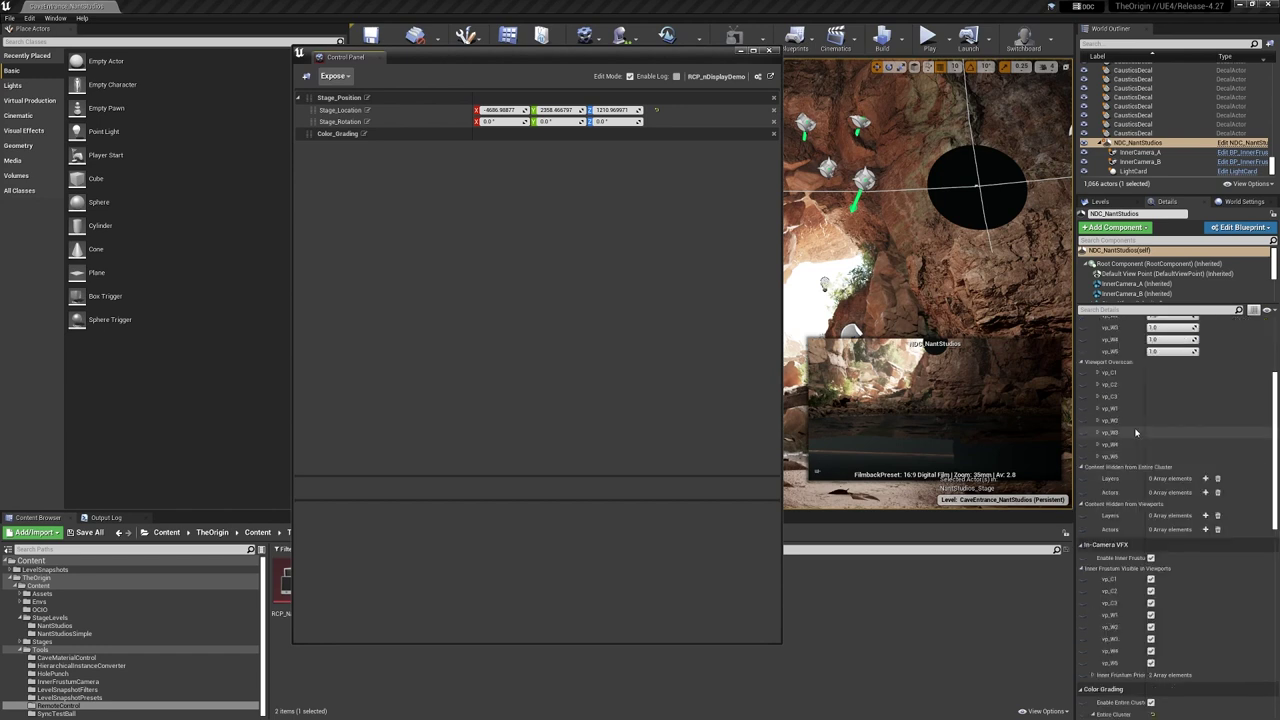
{"action": "scroll", "coordinate": [1136, 432], "scroll_direction": "down", "scroll_amount": 4}
{"action": "scroll", "coordinate": [1208, 408], "scroll_direction": "down", "scroll_amount": 6}
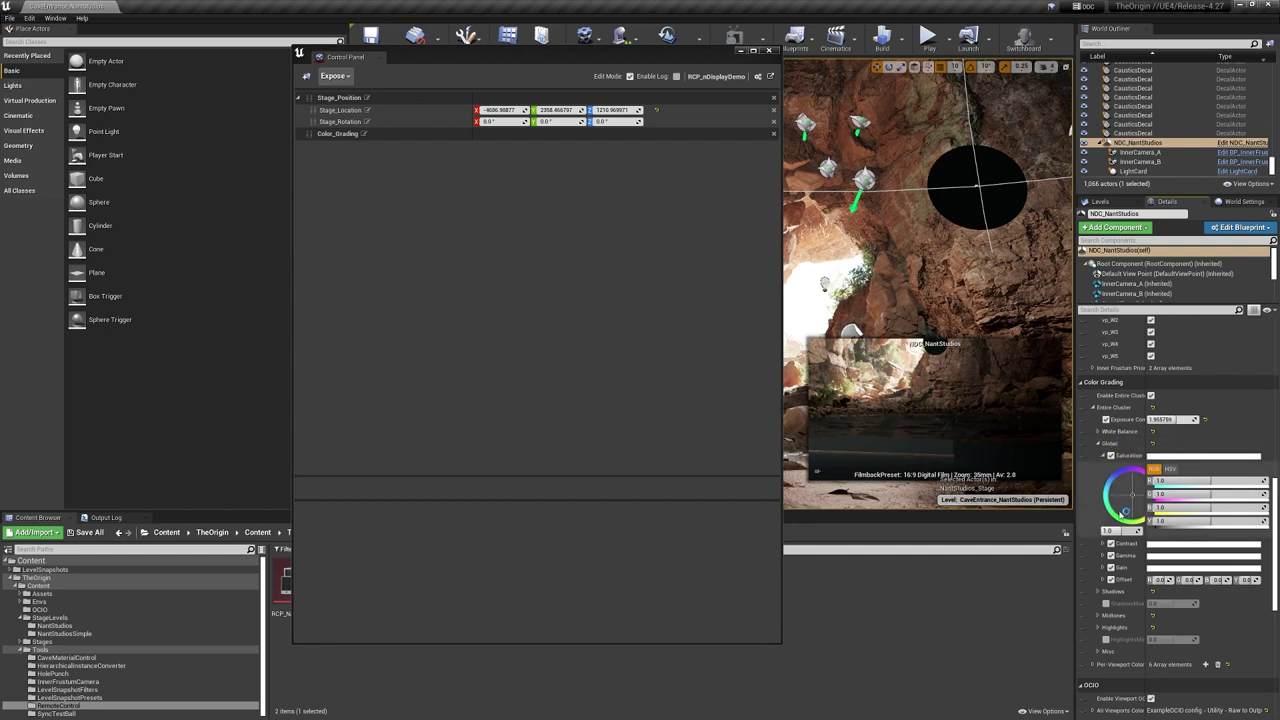
{"action": "left_click", "coordinate": [1082, 456]}
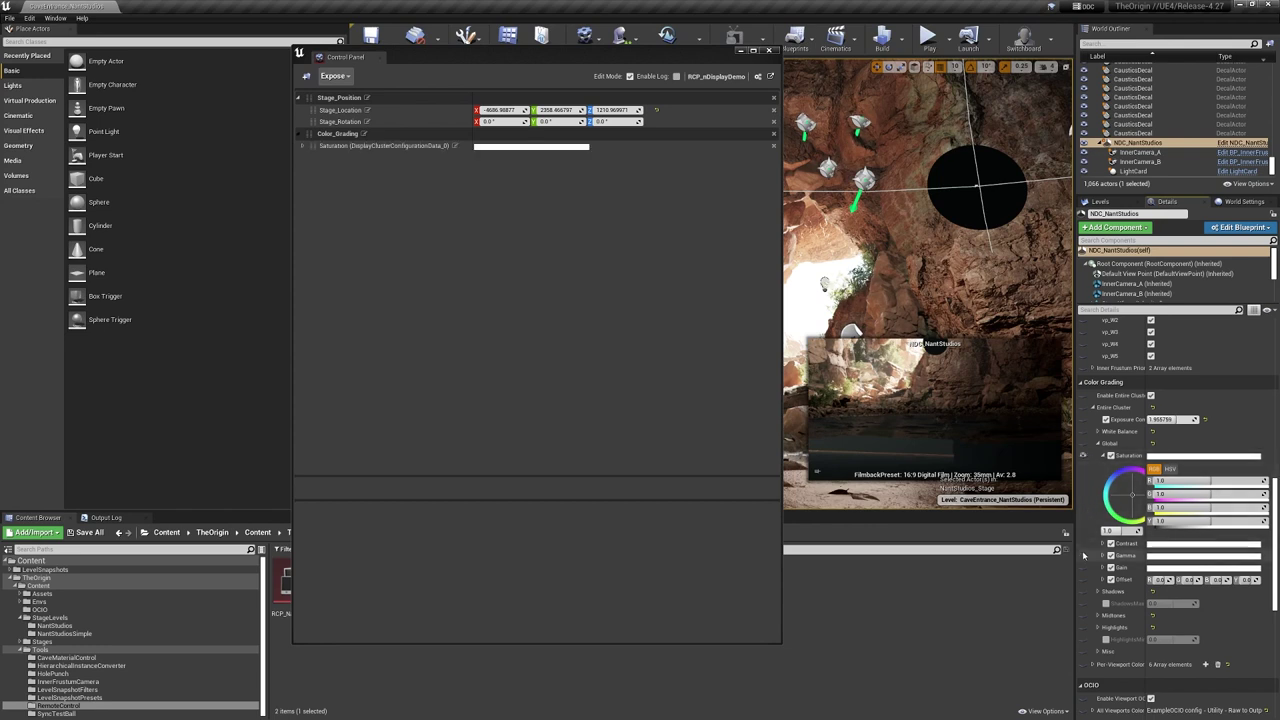
{"action": "left_click", "coordinate": [1082, 543]}
{"action": "left_click", "coordinate": [1082, 555]}
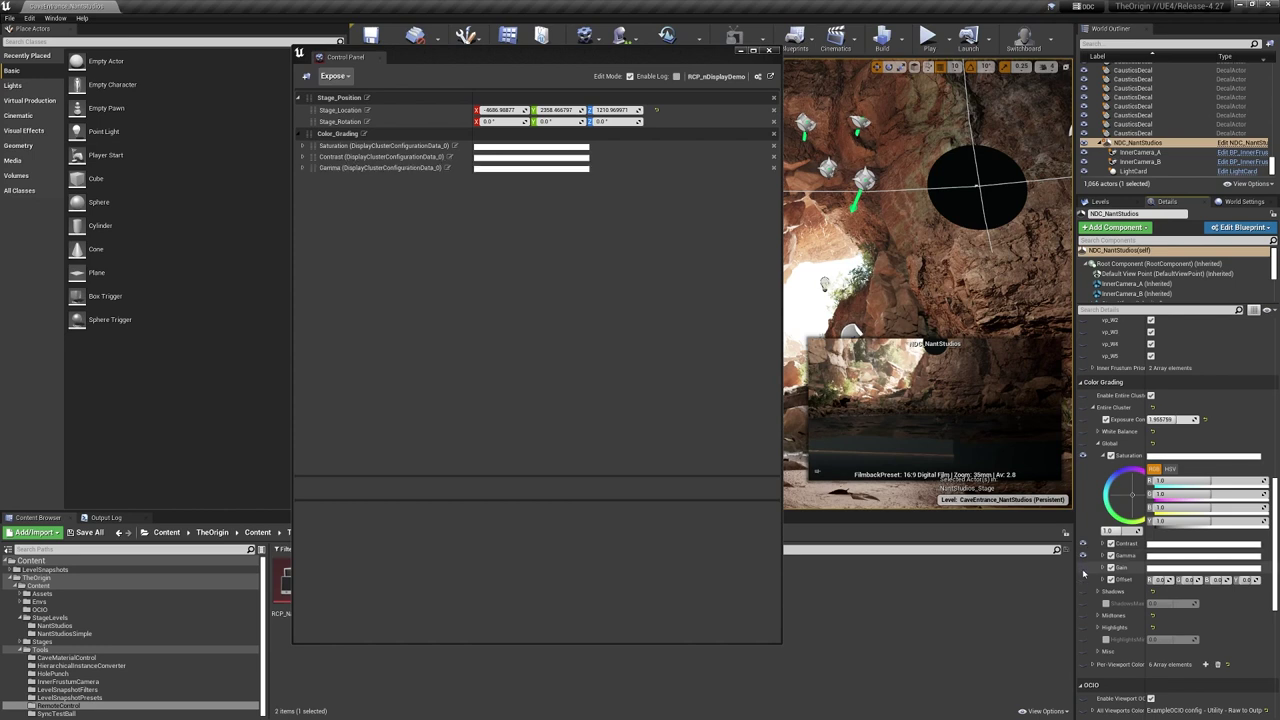
{"action": "left_click", "coordinate": [1082, 567]}
{"action": "left_click", "coordinate": [1082, 579]}
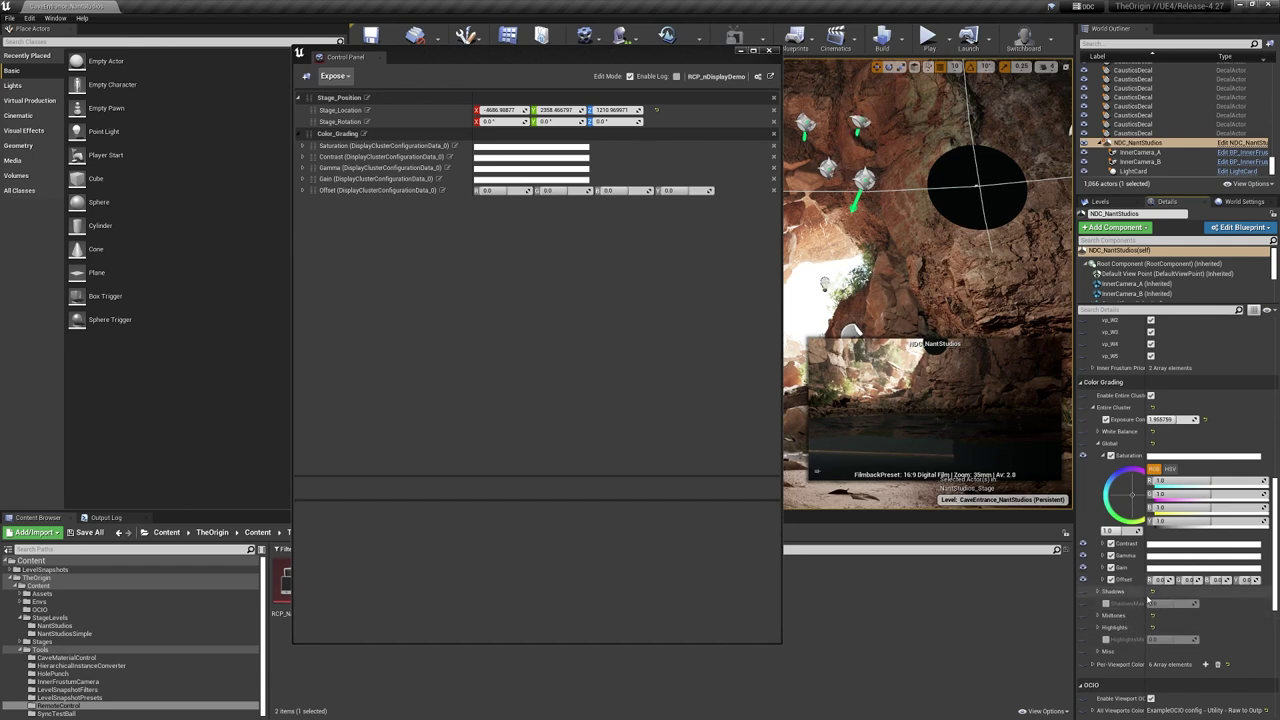
{"action": "left_click", "coordinate": [1098, 432]}
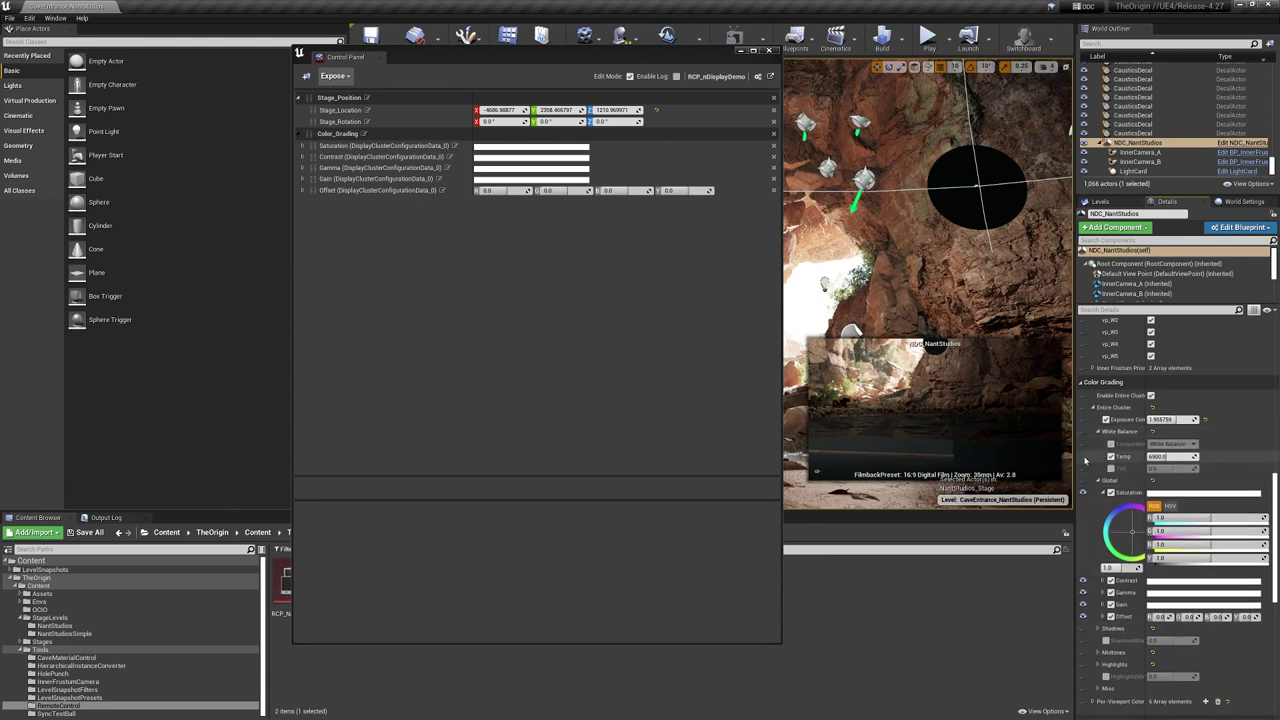
{"action": "left_click", "coordinate": [1084, 457]}
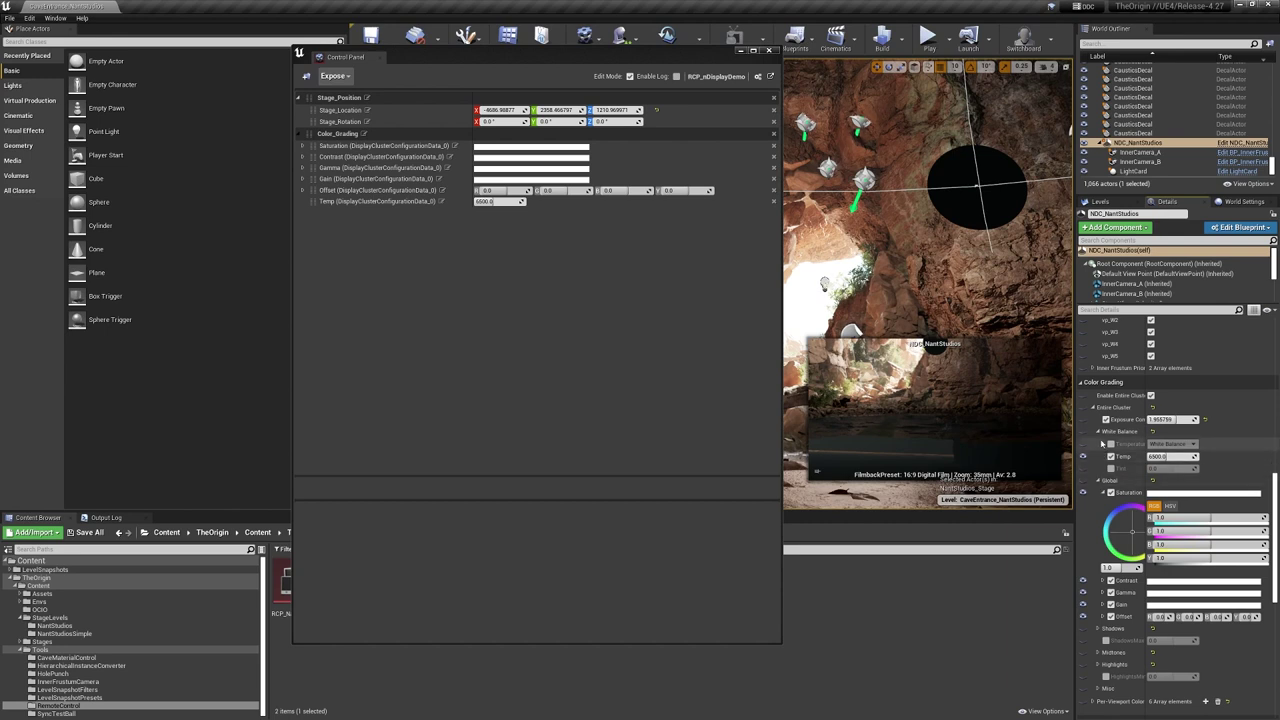
{"action": "left_click", "coordinate": [1083, 420]}
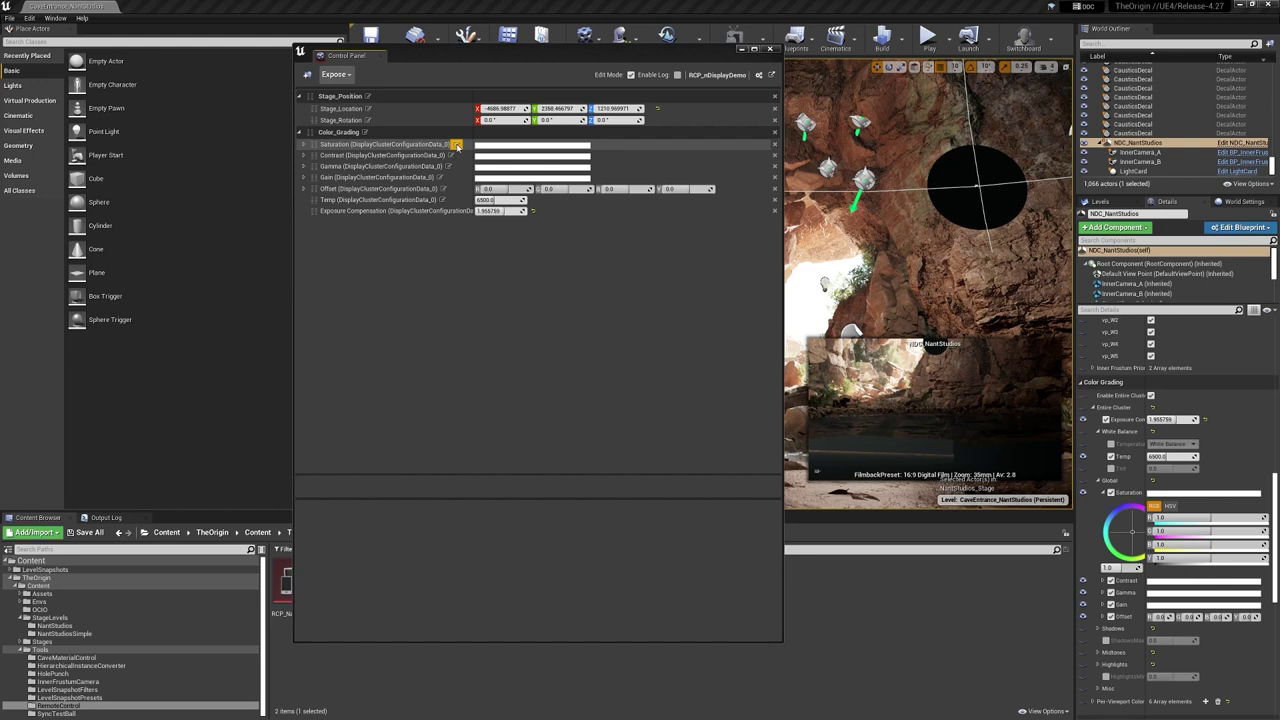
Step: Rename Saturation and Contrast with a _Global suffix replacing the data-source suffix
{"action": "left_click", "coordinate": [457, 145]}
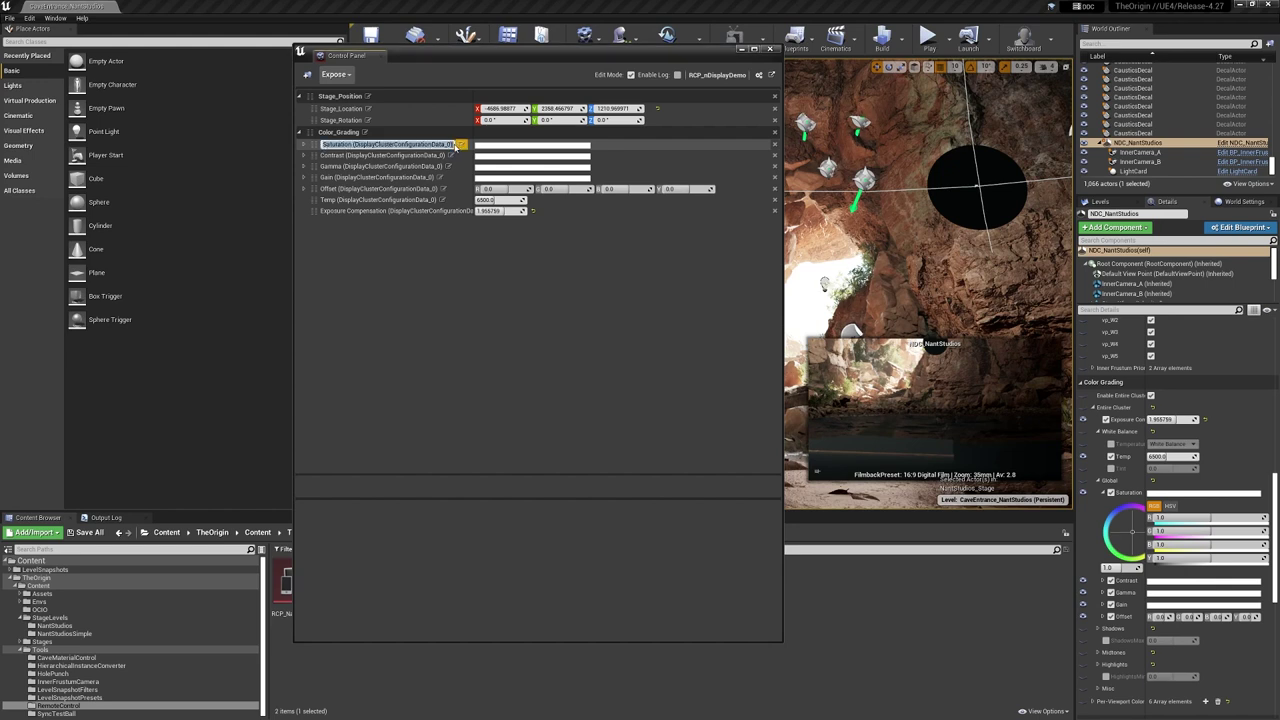
{"action": "left_click_drag", "start_coordinate": [352, 145], "coordinate": [528, 147]}
{"action": "type", "text": "_Global"}
{"action": "key", "text": "Return"}
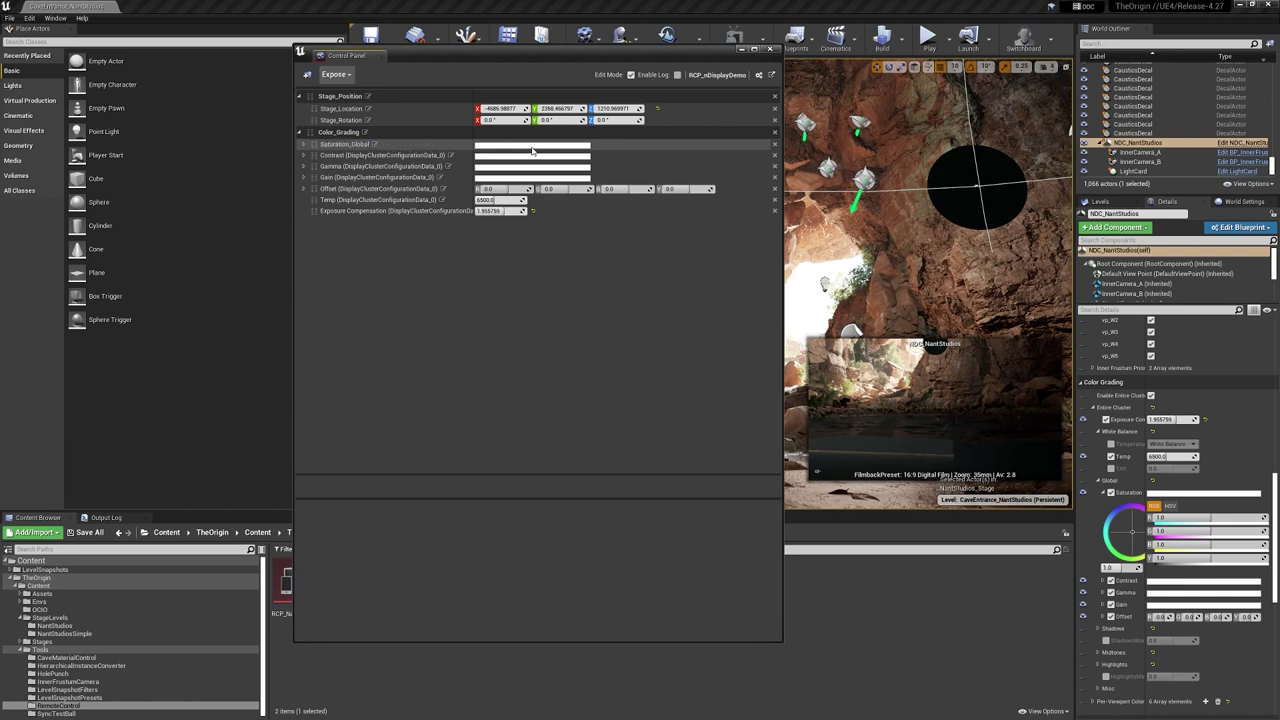
{"action": "left_click", "coordinate": [374, 144]}
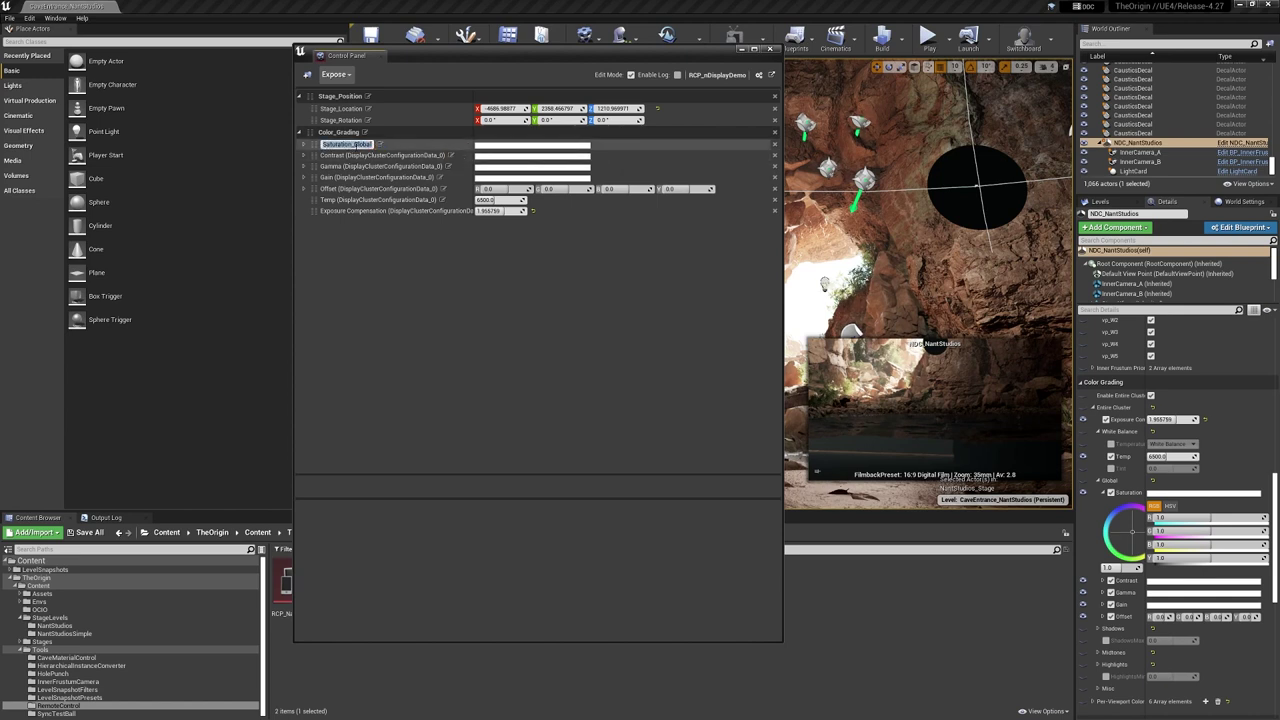
{"action": "left_click", "coordinate": [449, 155]}
{"action": "left_click_drag", "start_coordinate": [370, 155], "coordinate": [494, 167]}
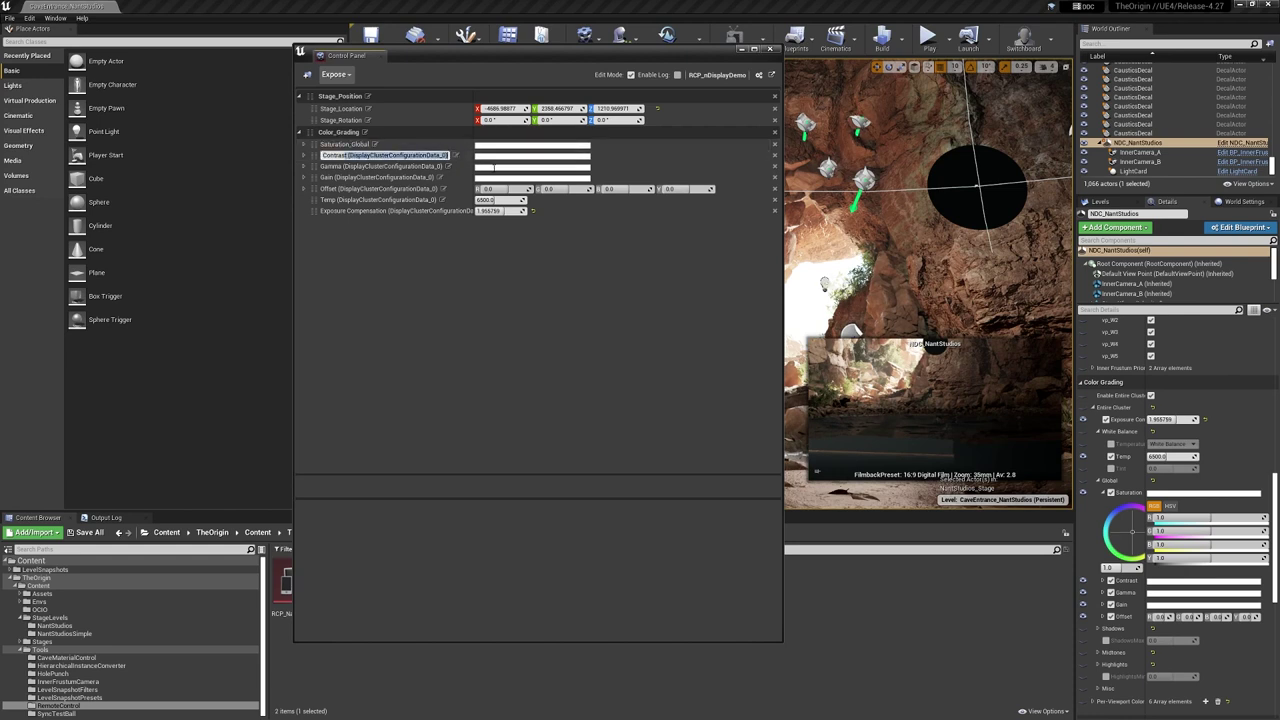
{"action": "type", "text": "_Global"}
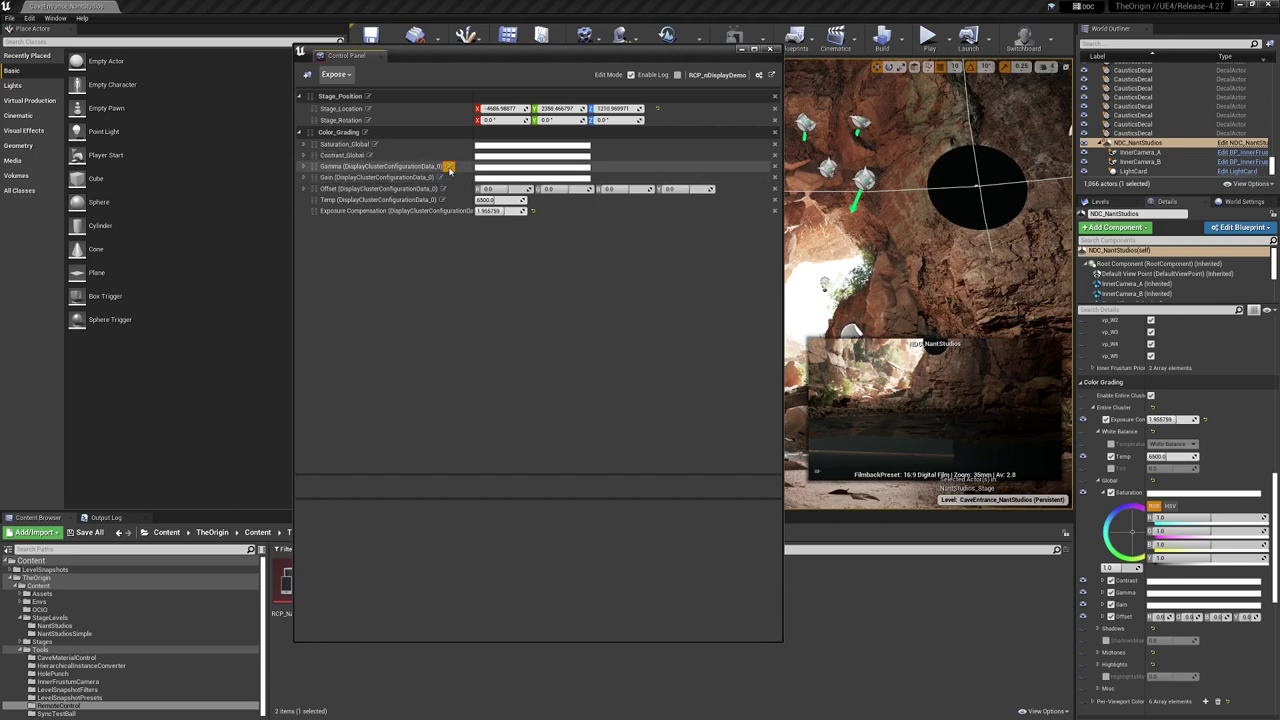
Step: Rename Gamma, Gain, Offset and Temp to end in _Global
{"action": "left_click", "coordinate": [453, 166]}
{"action": "left_click_drag", "start_coordinate": [368, 166], "coordinate": [465, 177]}
{"action": "type", "text": "_Global"}
{"action": "left_click", "coordinate": [443, 177]}
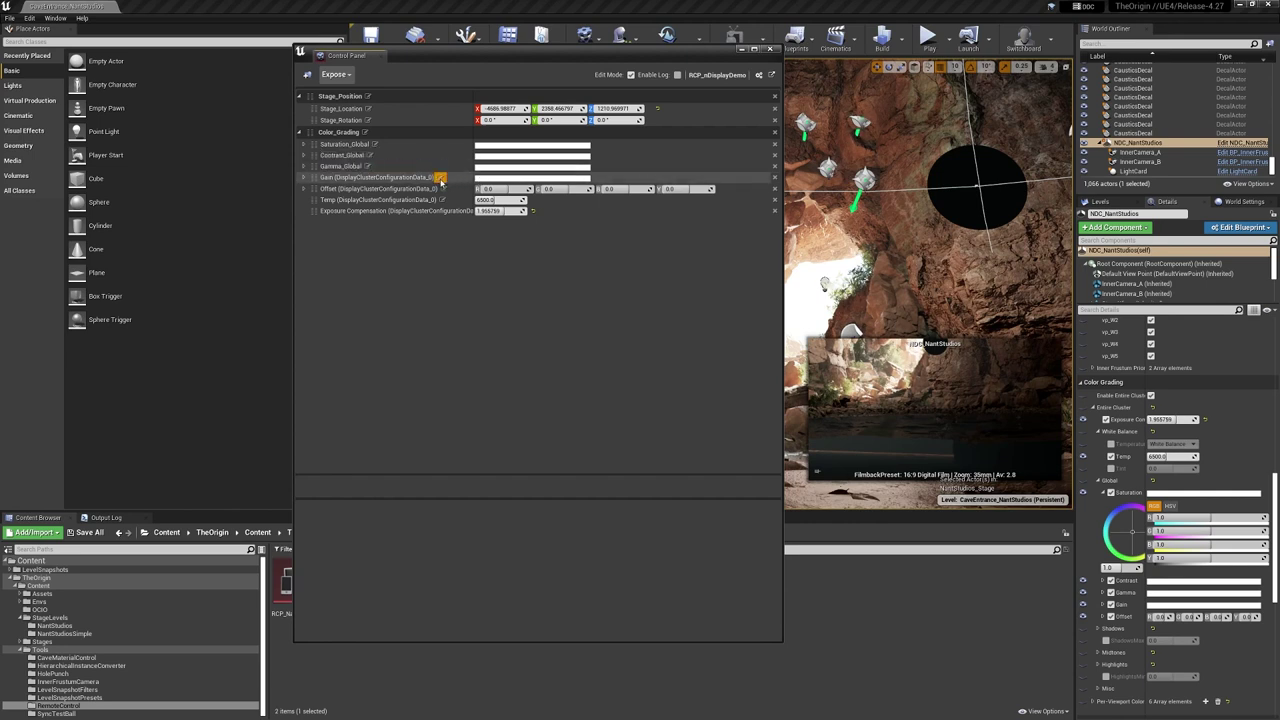
{"action": "left_click_drag", "start_coordinate": [338, 177], "coordinate": [546, 181]}
{"action": "type", "text": "_Global"}
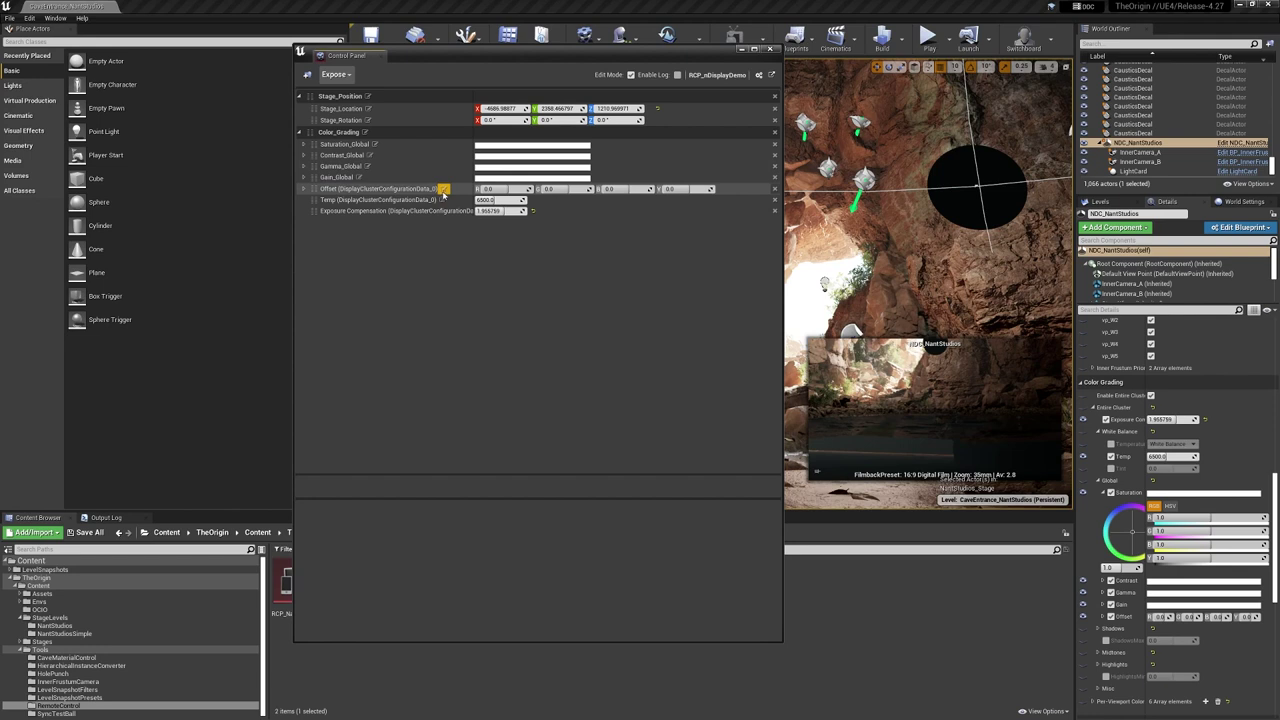
{"action": "left_click", "coordinate": [443, 188]}
{"action": "type", "text": "_Global"}
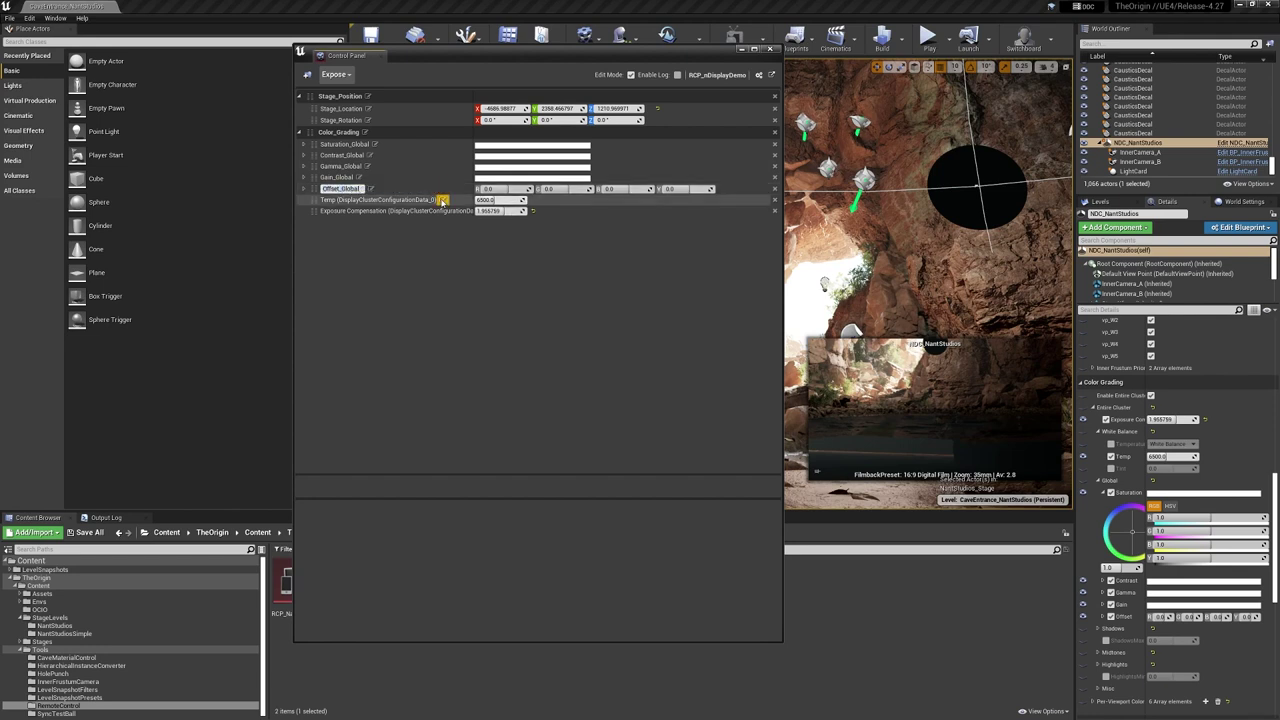
{"action": "left_click", "coordinate": [443, 199]}
{"action": "left_click_drag", "start_coordinate": [440, 200], "coordinate": [338, 200]}
{"action": "type", "text": "_Global"}
{"action": "key", "text": "Return"}
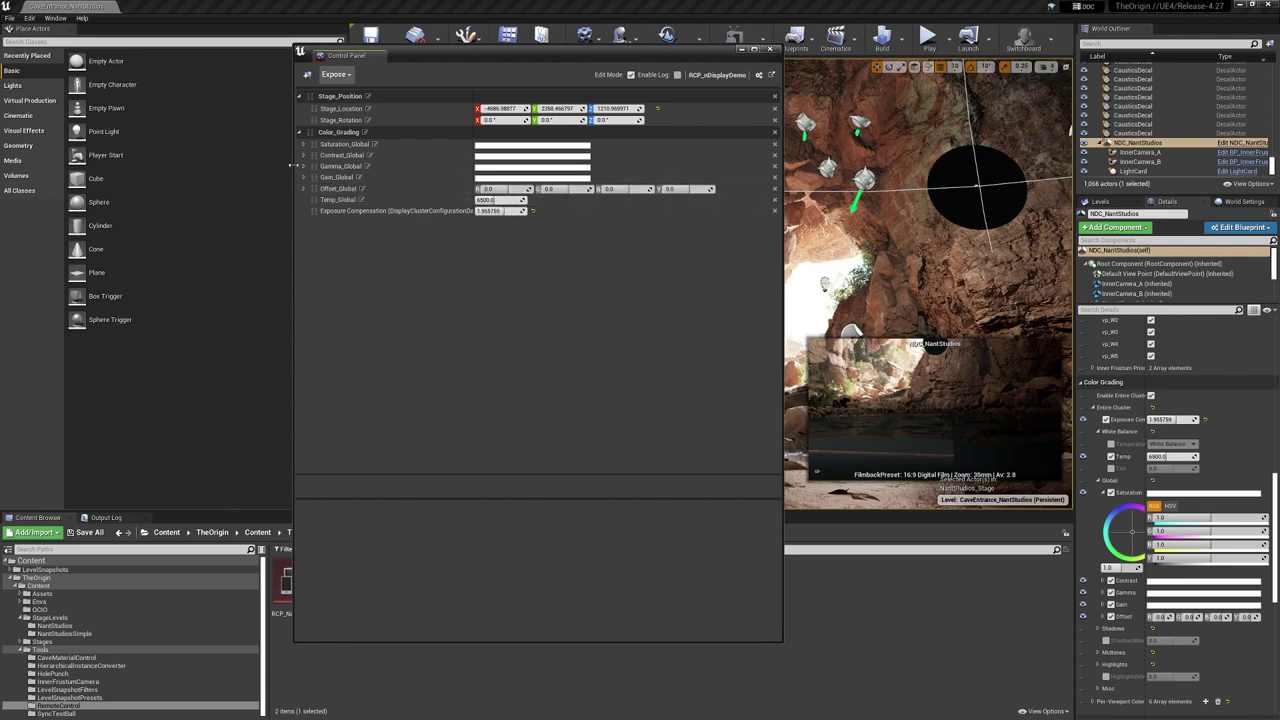
Step: Widen the Control Panel and delete the data-source suffix from Exposure Compensation
{"action": "left_click_drag", "start_coordinate": [290, 166], "coordinate": [115, 166]}
{"action": "left_click", "coordinate": [300, 211]}
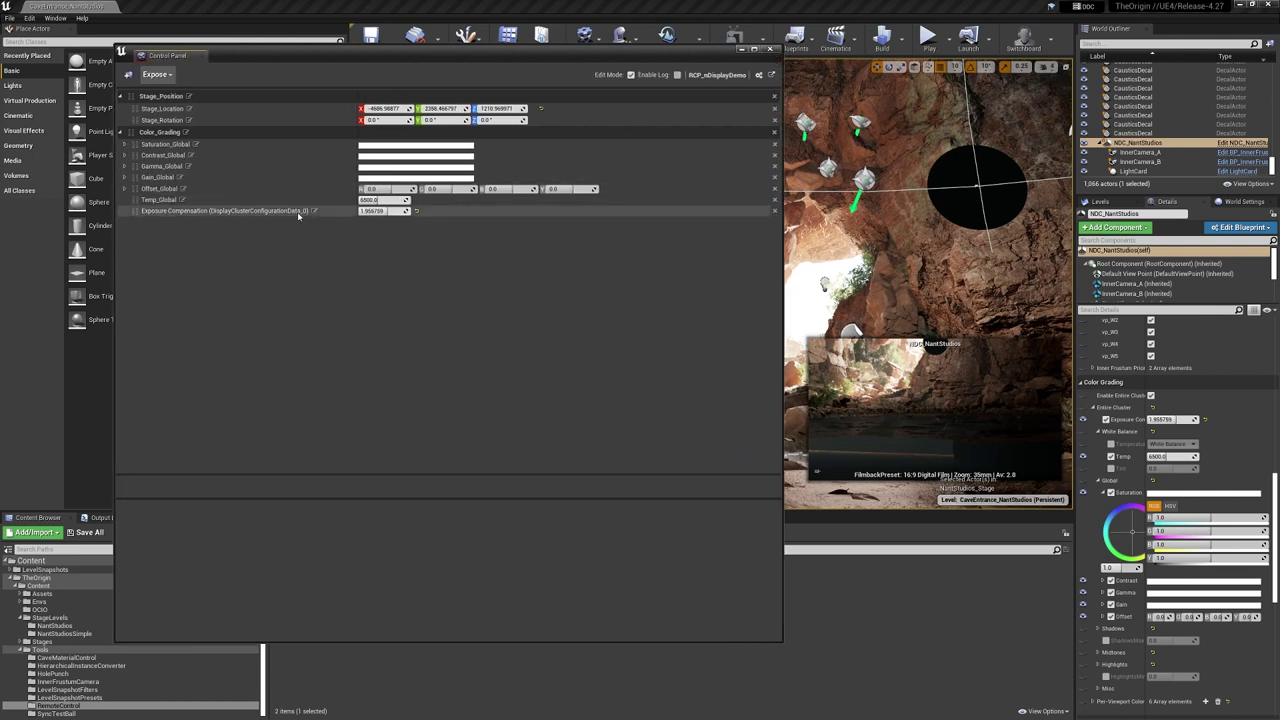
{"action": "left_click", "coordinate": [180, 211]}
{"action": "left_click", "coordinate": [209, 211]}
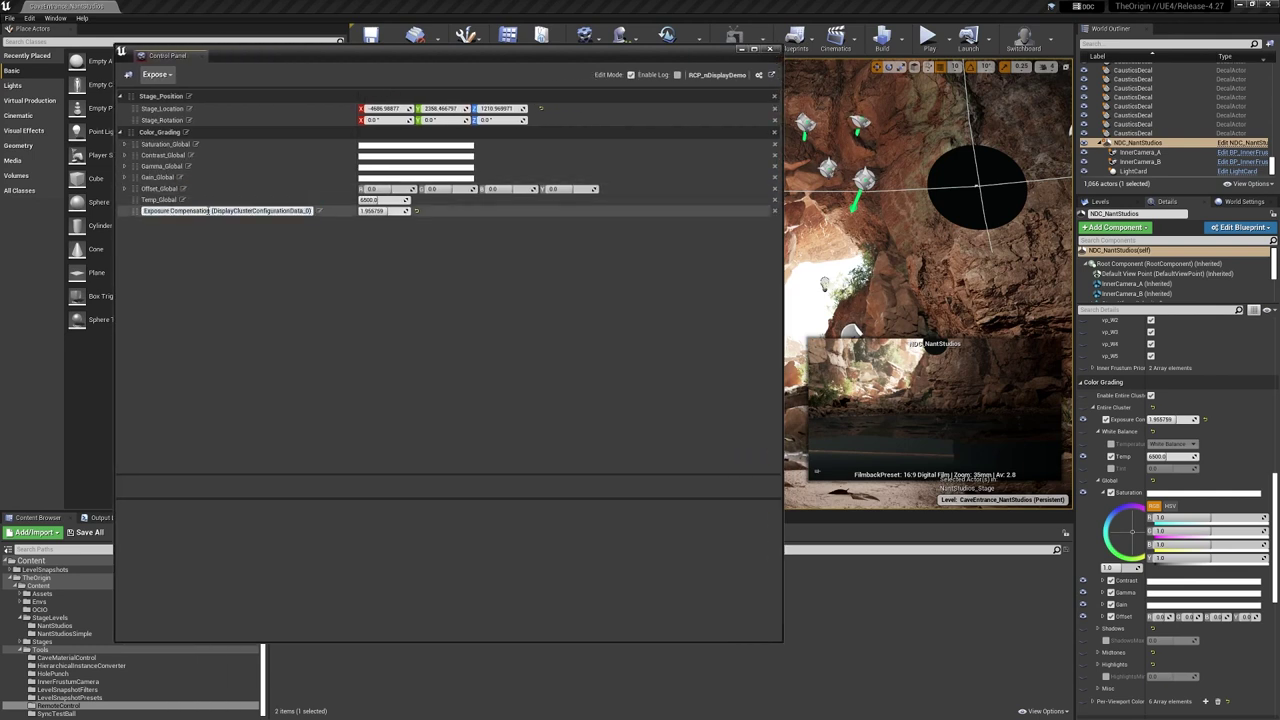
{"action": "key", "text": "shift+End"}
{"action": "key", "text": "Delete"}
Step: Finish Exposure Compensation_Global, then show InnerCamera_A's Inner Frustum Color Grading settings with wider side panels
{"action": "type", "text": "_Global"}
{"action": "key", "text": "Return"}
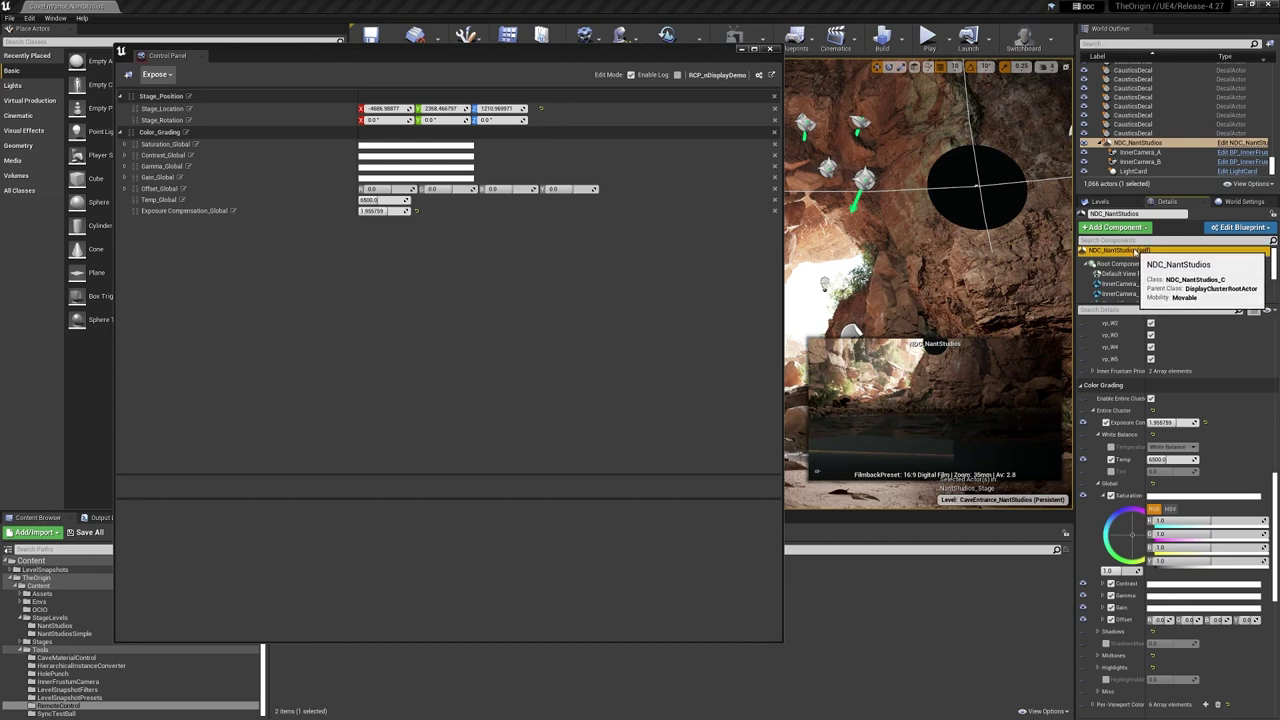
{"action": "left_click", "coordinate": [1156, 285]}
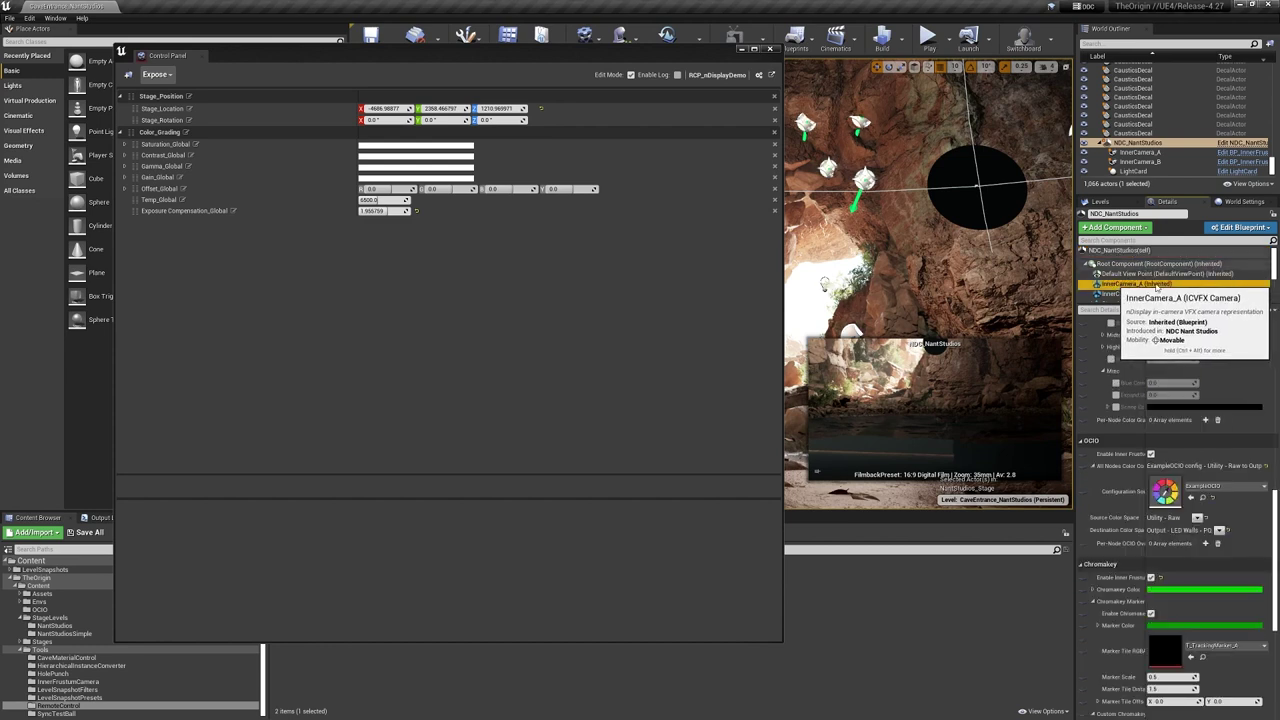
{"action": "scroll", "coordinate": [1163, 465], "scroll_direction": "up", "scroll_amount": 2}
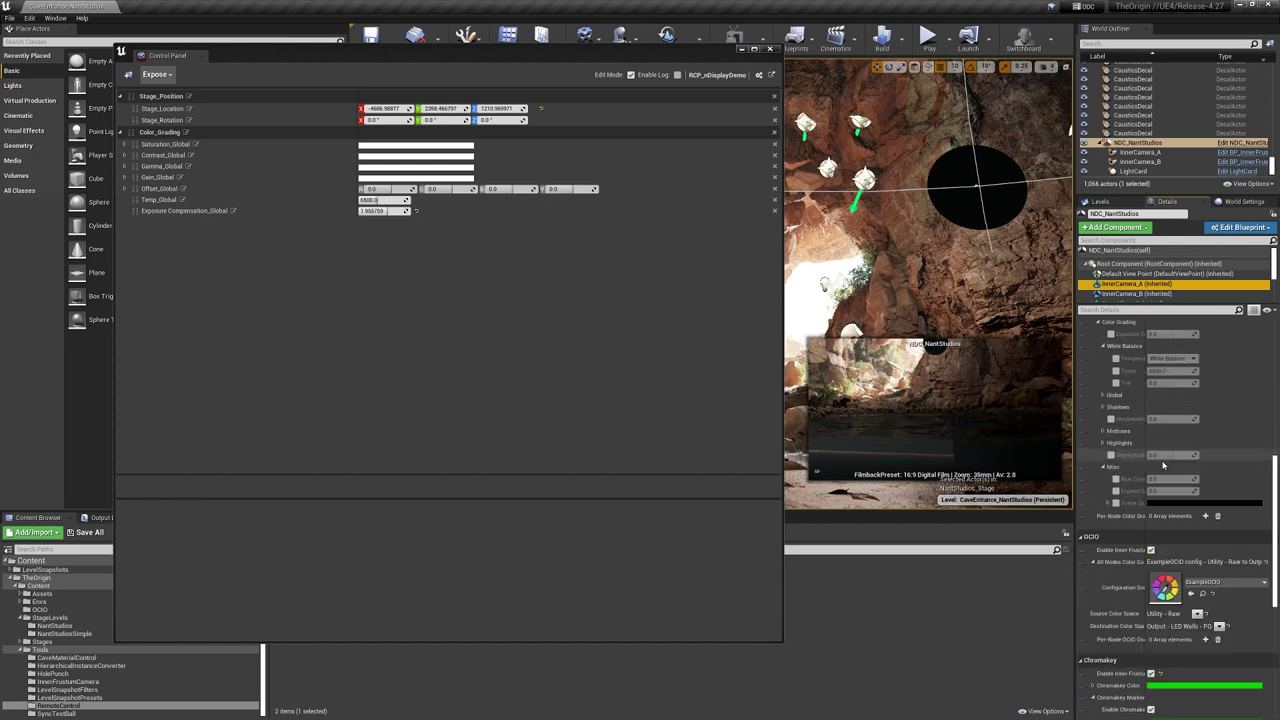
{"action": "scroll", "coordinate": [1163, 465], "scroll_direction": "up", "scroll_amount": 2}
{"action": "scroll", "coordinate": [1221, 469], "scroll_direction": "up", "scroll_amount": 3}
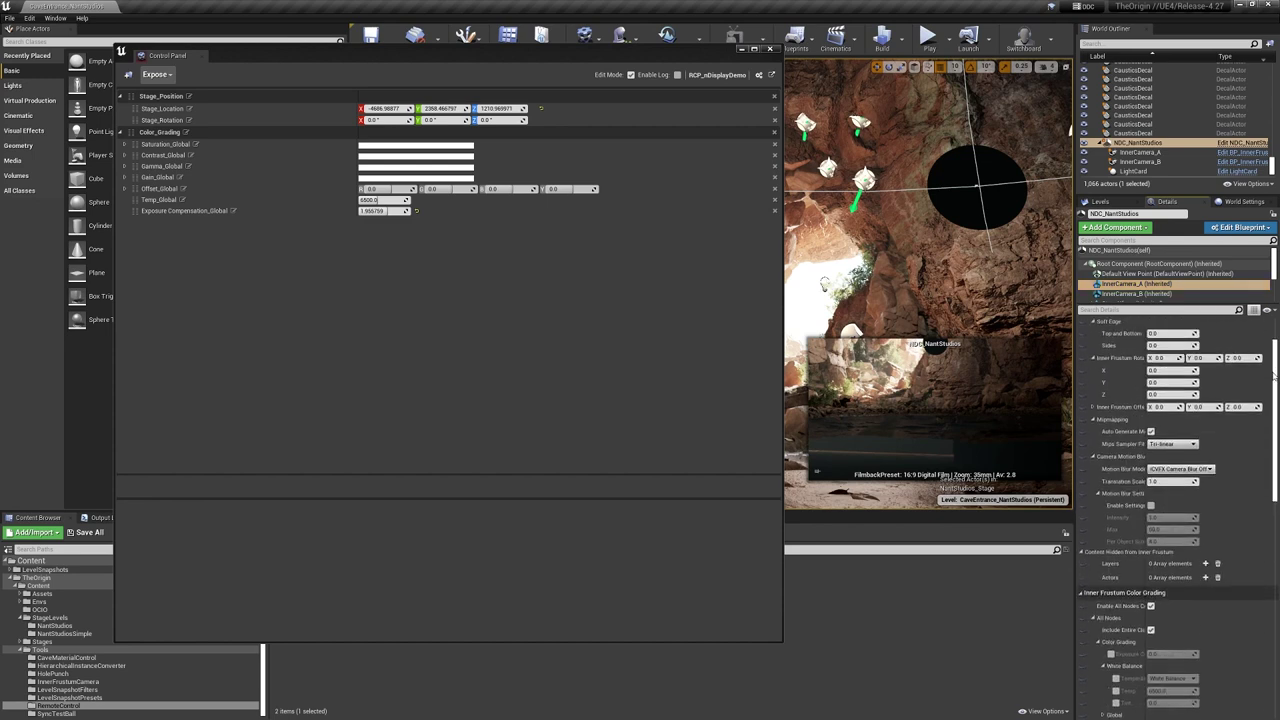
{"action": "scroll", "coordinate": [1274, 373], "scroll_direction": "down", "scroll_amount": 5}
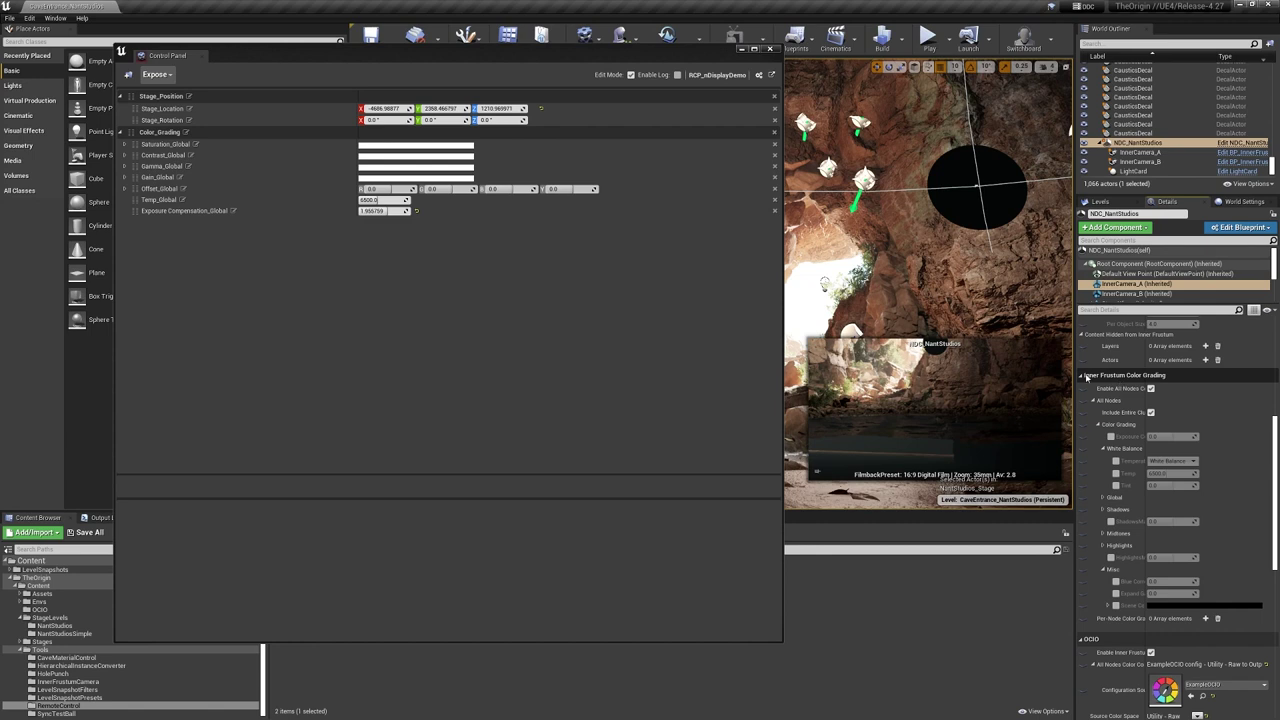
{"action": "scroll", "coordinate": [1164, 481], "scroll_direction": "up", "scroll_amount": 1}
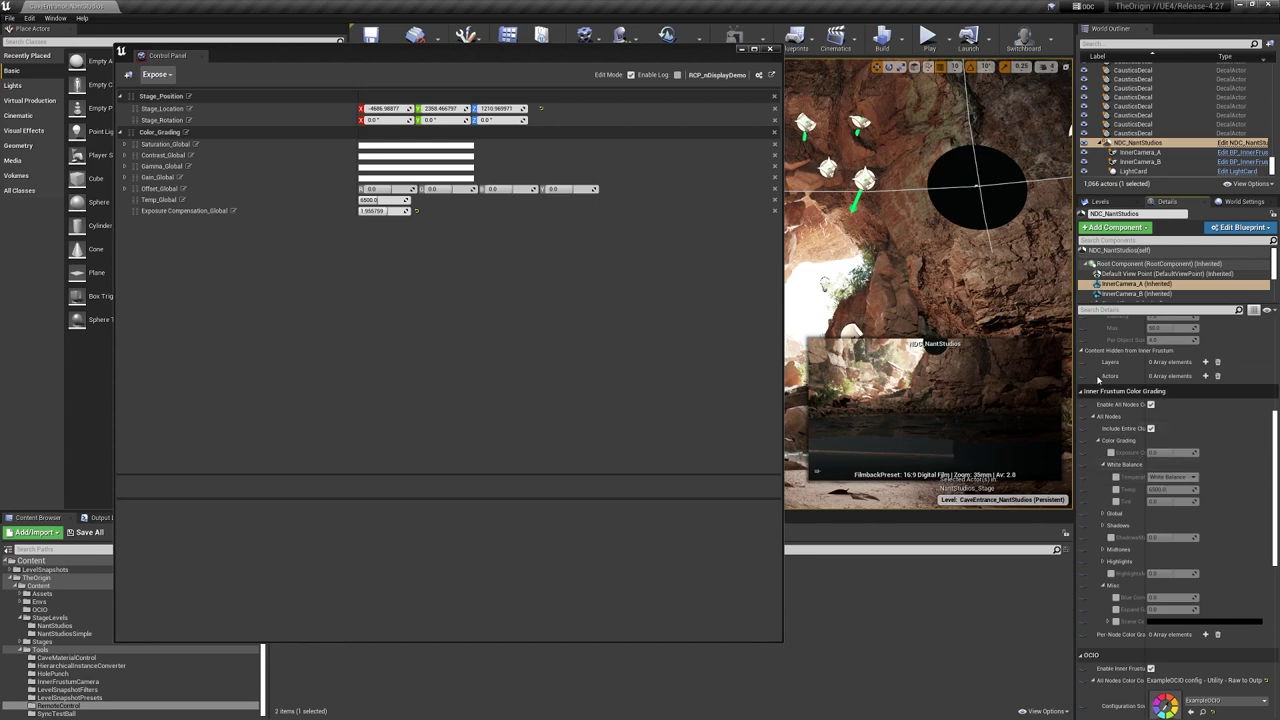
{"action": "left_click_drag", "start_coordinate": [1076, 355], "coordinate": [1036, 358]}
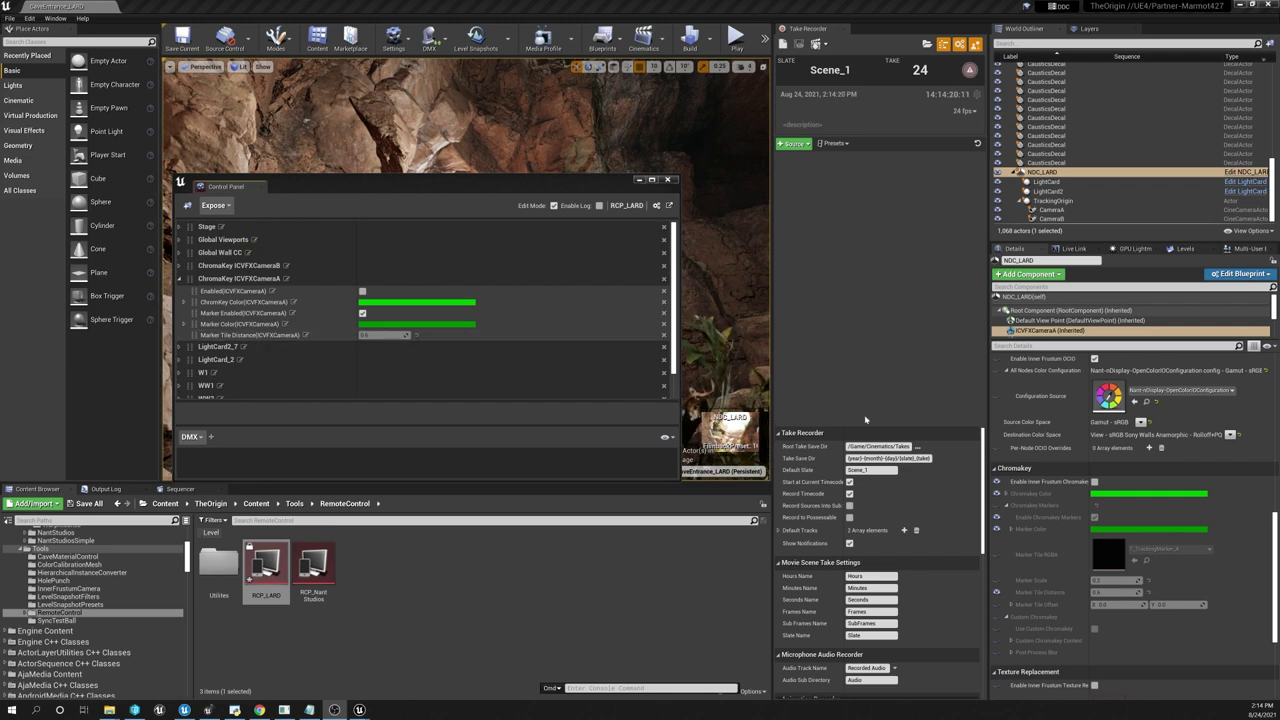
Step: Enable Inner Frustum Chromakey on NDC_LARD's ICVFXCameraA camera
{"action": "left_click_drag", "start_coordinate": [345, 183], "coordinate": [473, 102]}
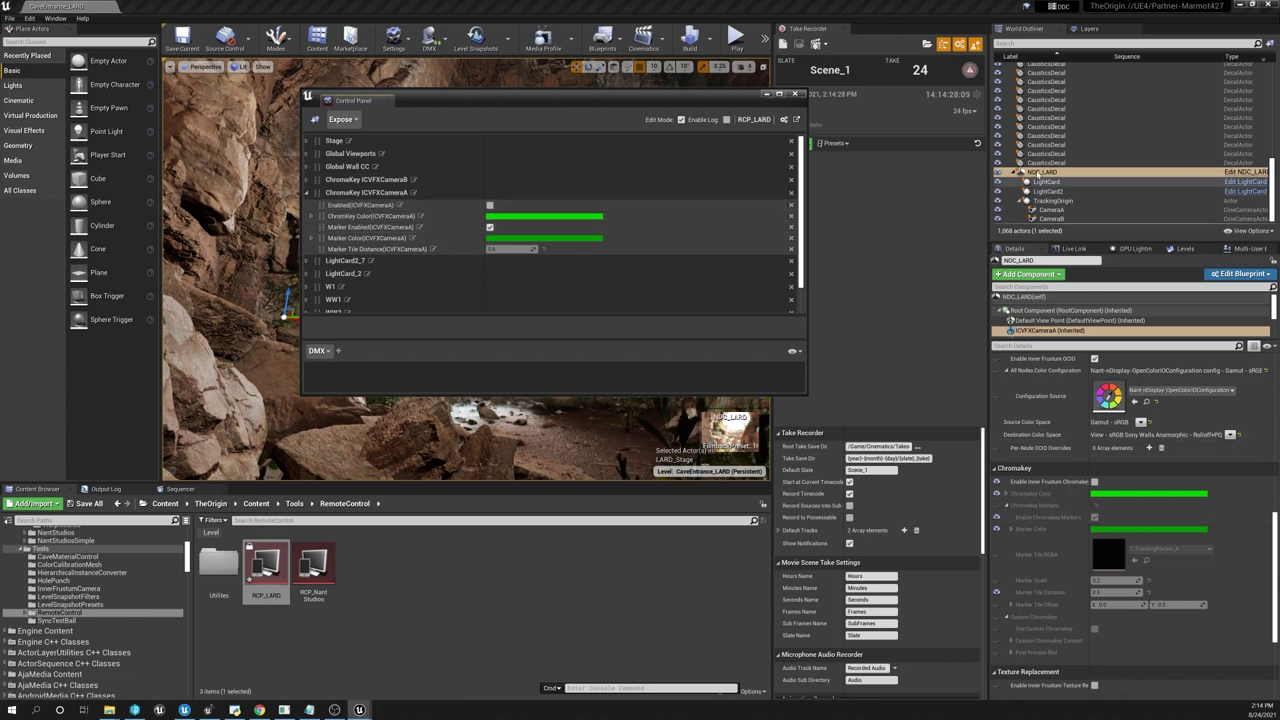
{"action": "left_click", "coordinate": [1042, 181]}
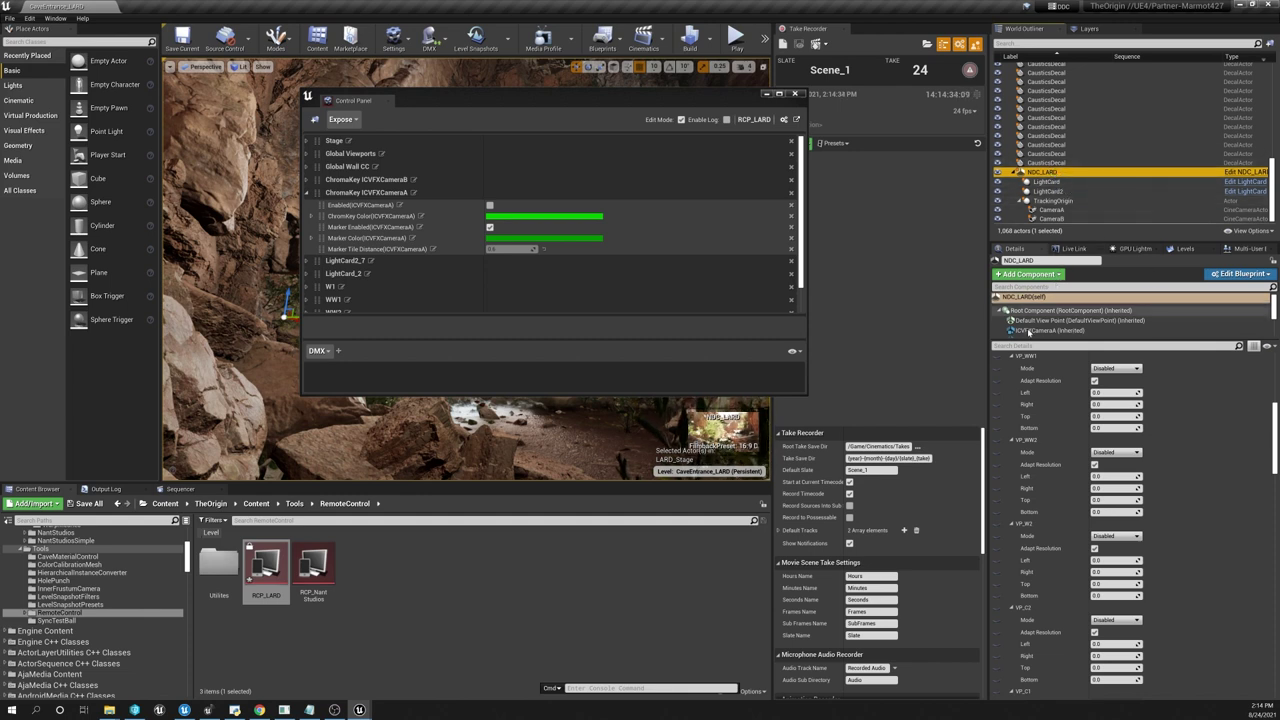
{"action": "left_click", "coordinate": [1030, 330]}
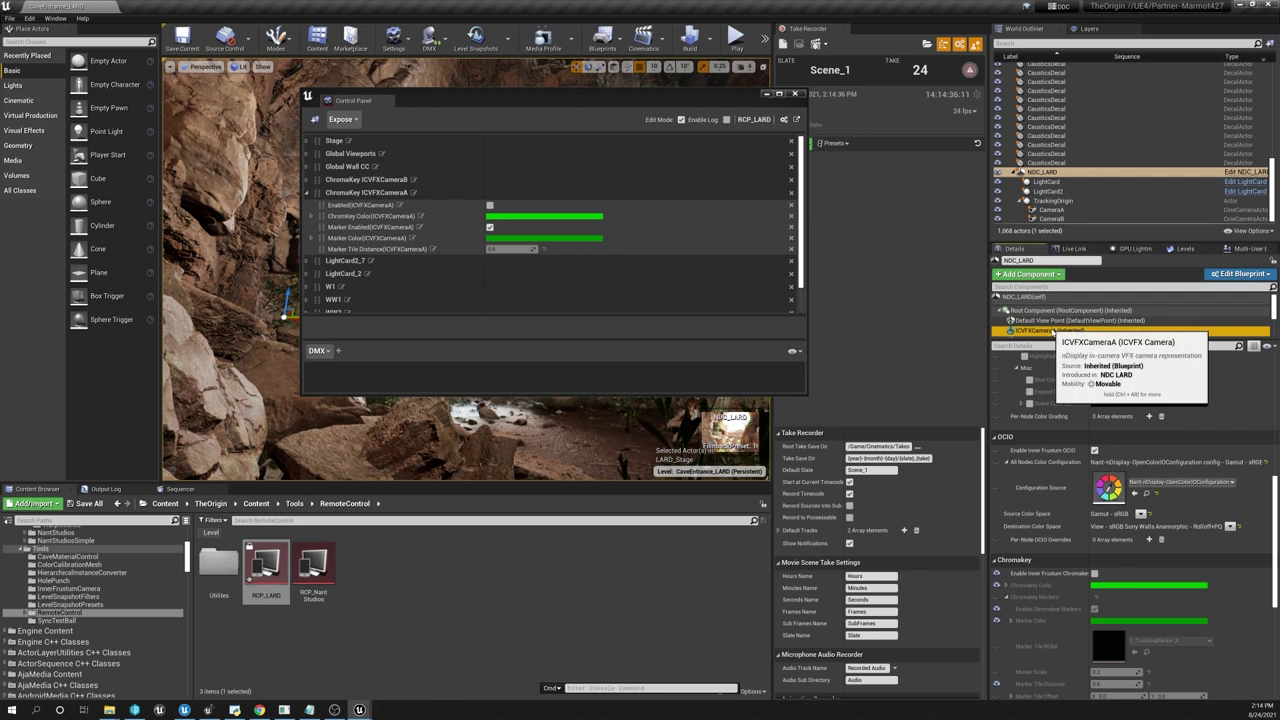
{"action": "scroll", "coordinate": [1136, 564], "scroll_direction": "down", "scroll_amount": 3}
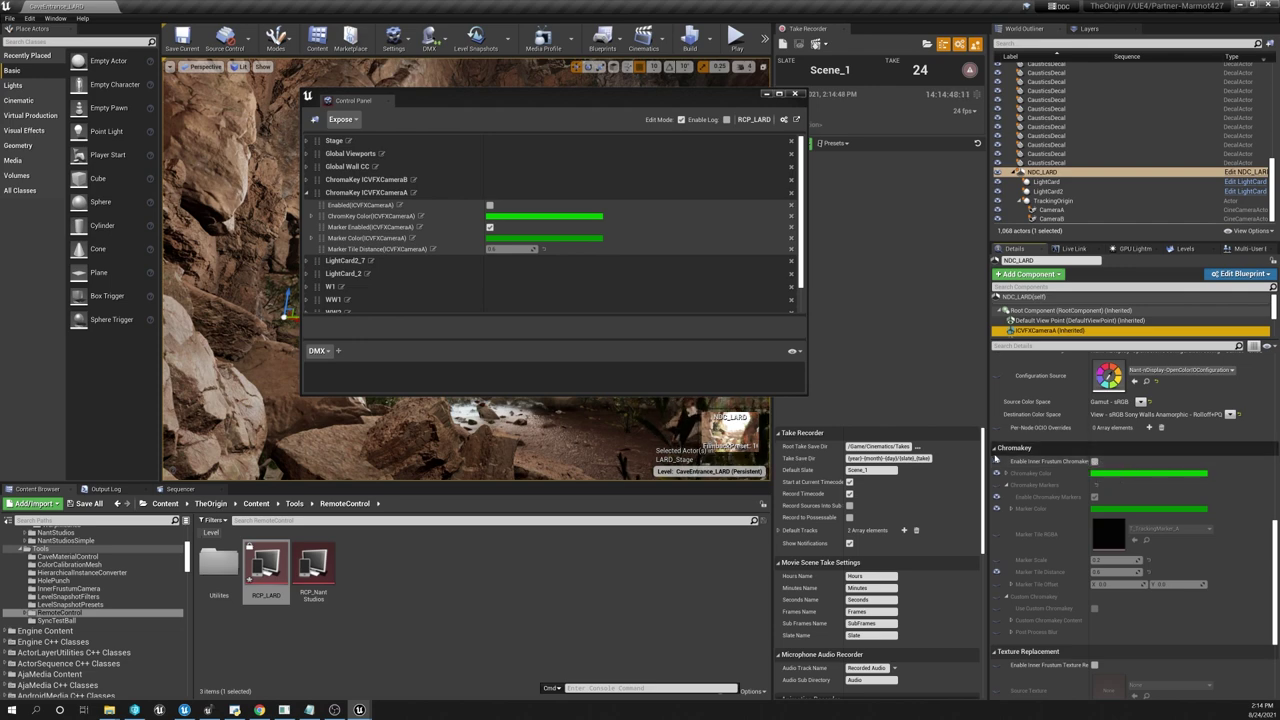
{"action": "left_click", "coordinate": [1095, 462]}
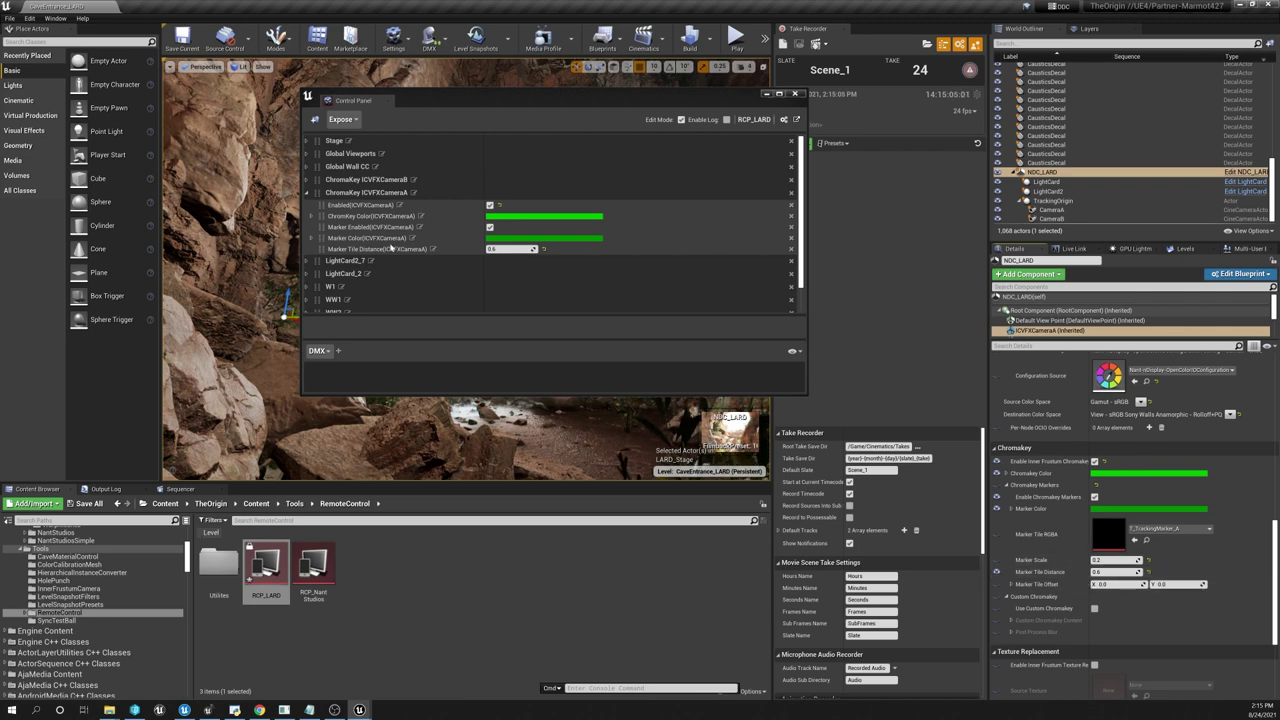
Step: Expose Marker Scale and Marker Tile Offset into the ChromaKey ICVFXCameraA group
{"action": "left_click", "coordinate": [355, 196]}
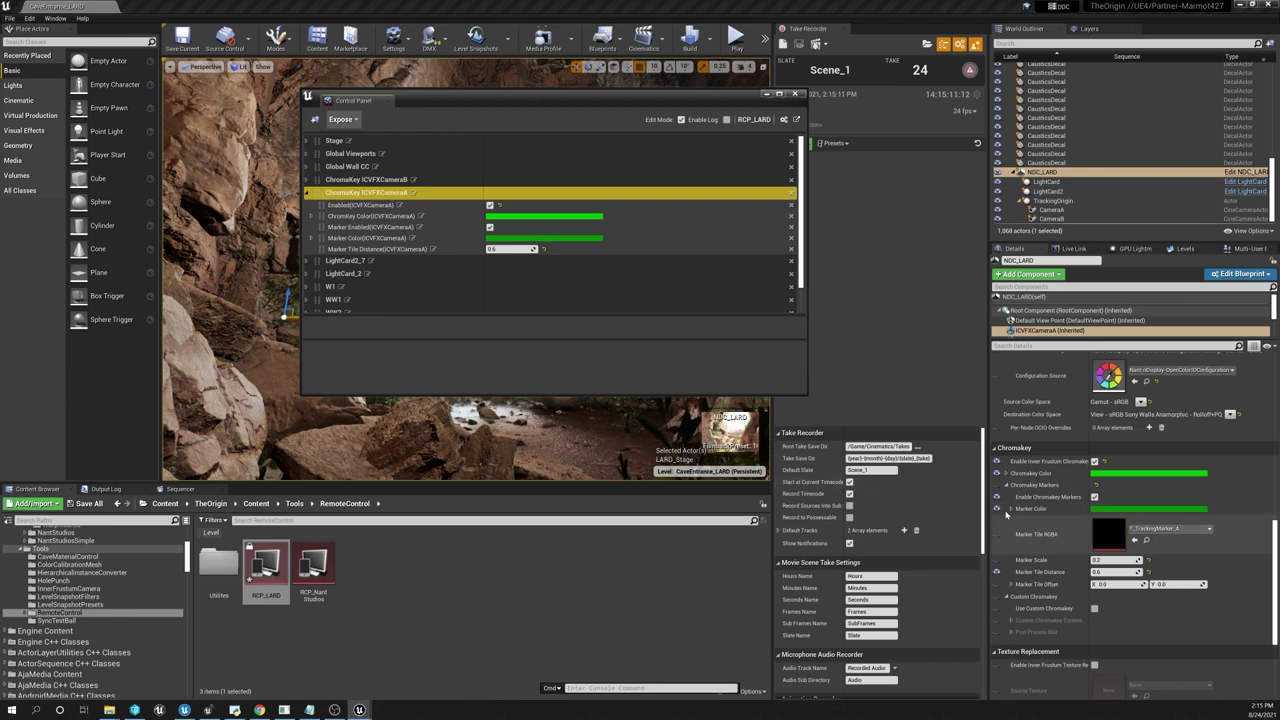
{"action": "left_click", "coordinate": [997, 562]}
{"action": "left_click", "coordinate": [997, 585]}
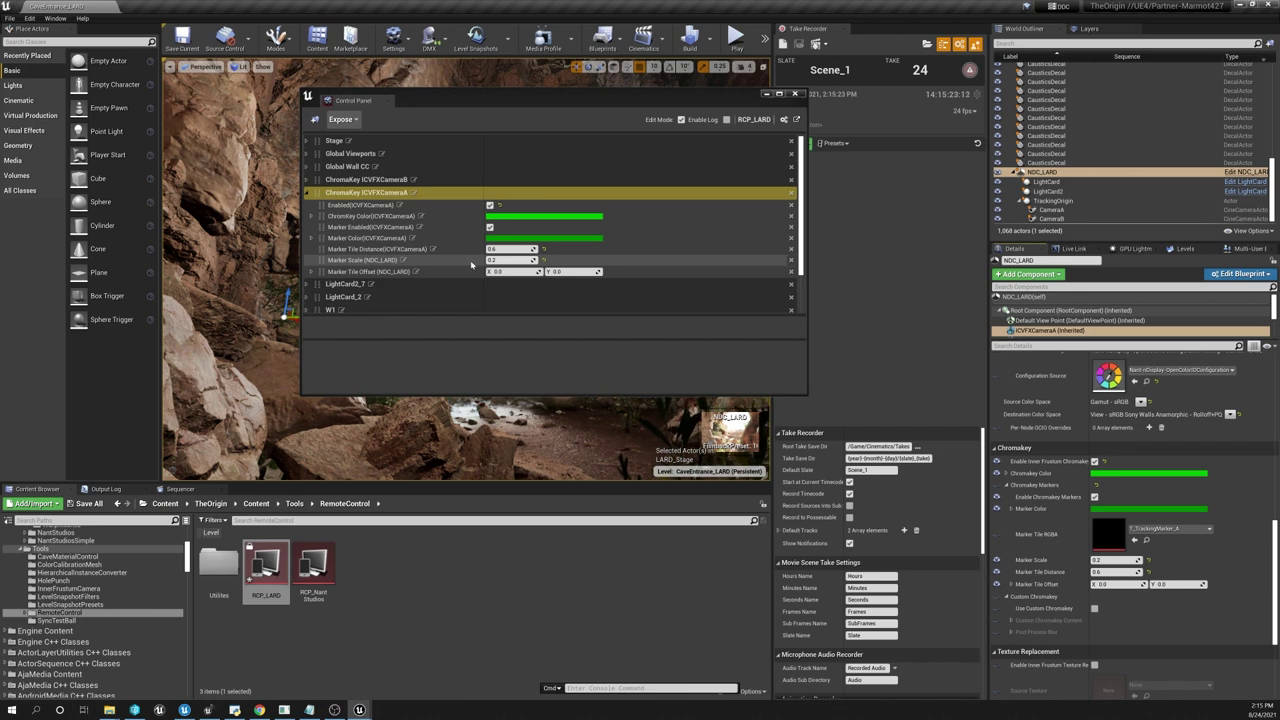
Step: Set Marker Scale to 0.3 and Marker Tile Distance to 1.0, then expand Marker Tile Offset
{"action": "left_click", "coordinate": [351, 262]}
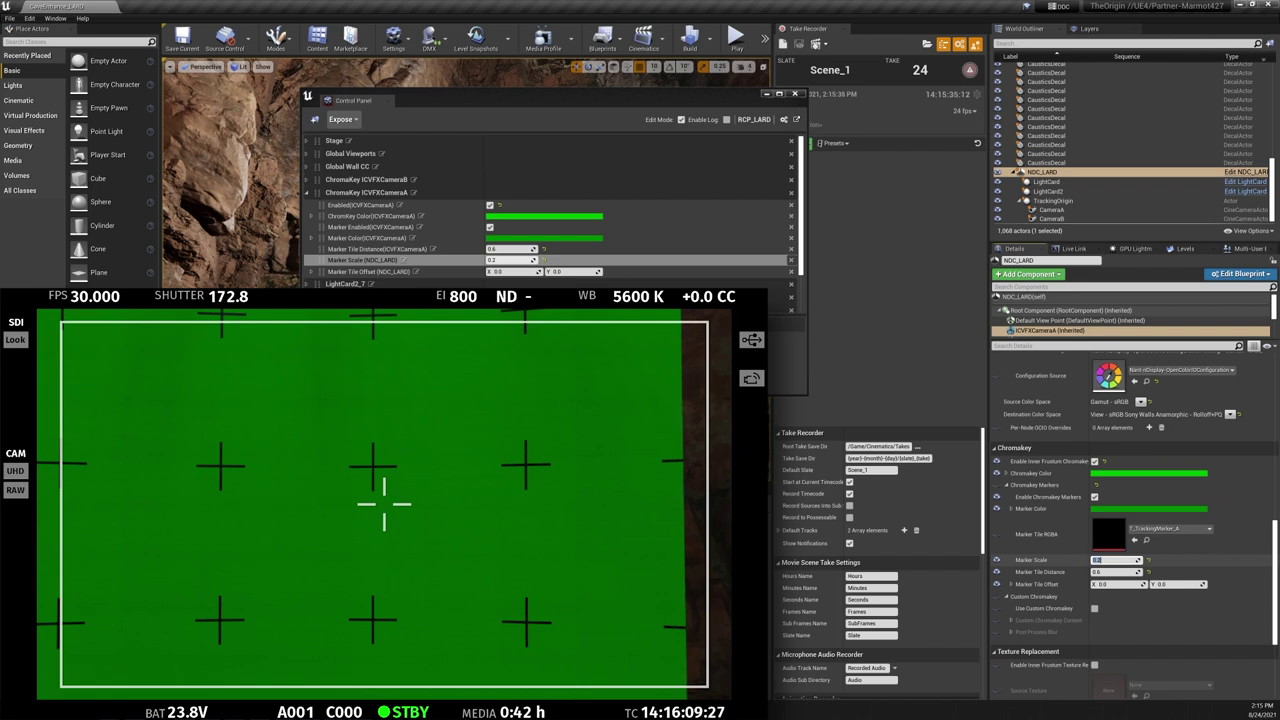
{"action": "type", "text": "0.3"}
{"action": "key", "text": "Return"}
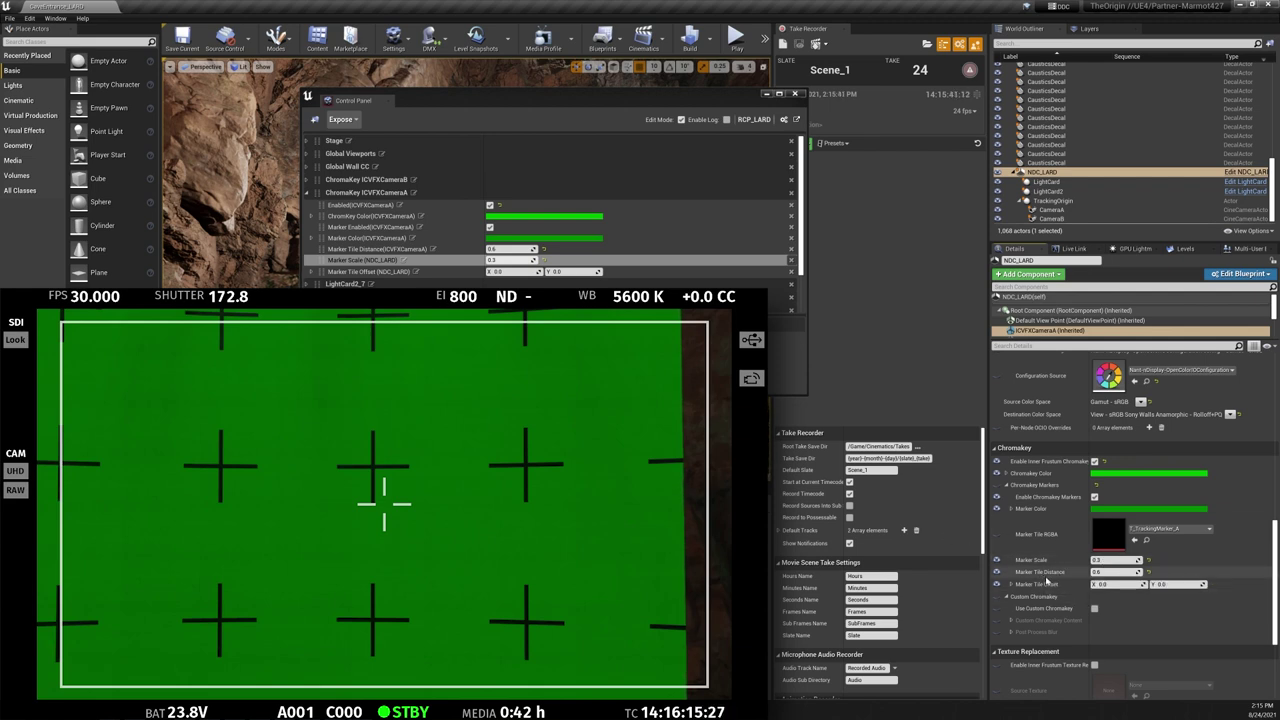
{"action": "left_click", "coordinate": [1112, 572]}
{"action": "type", "text": "1"}
{"action": "key", "text": "Return"}
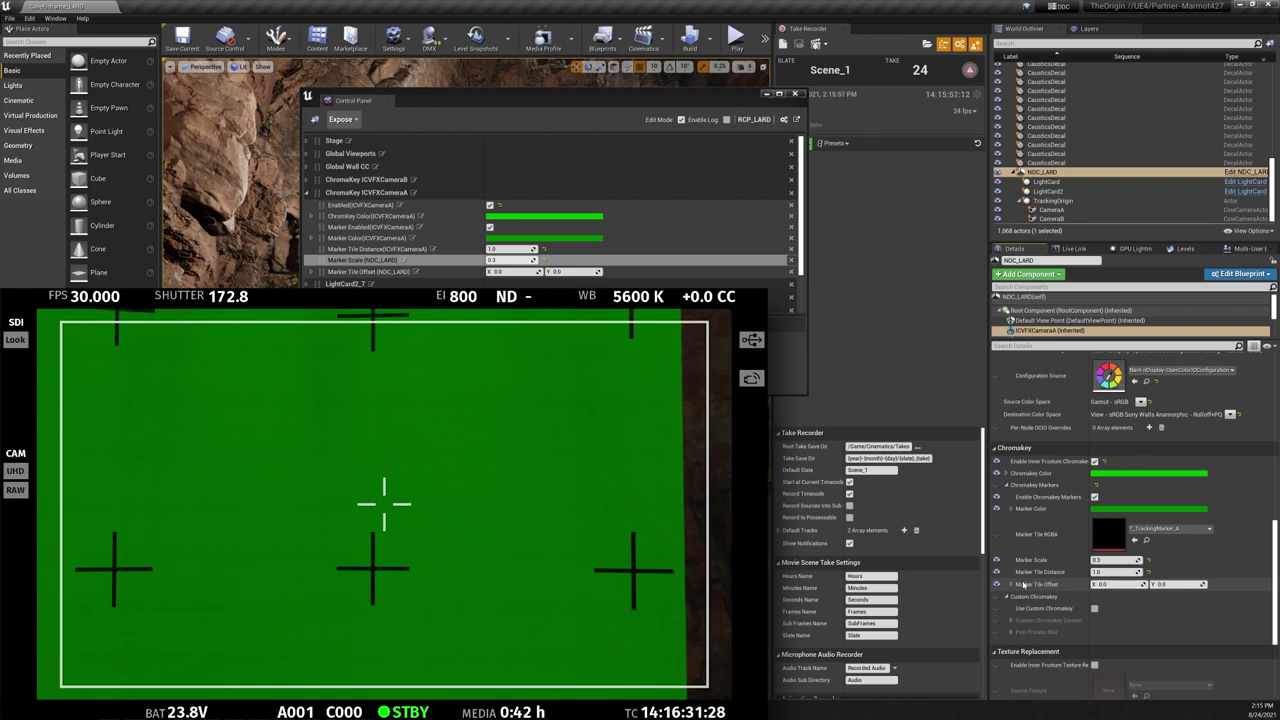
{"action": "left_click", "coordinate": [1126, 584]}
{"action": "left_click", "coordinate": [1012, 585]}
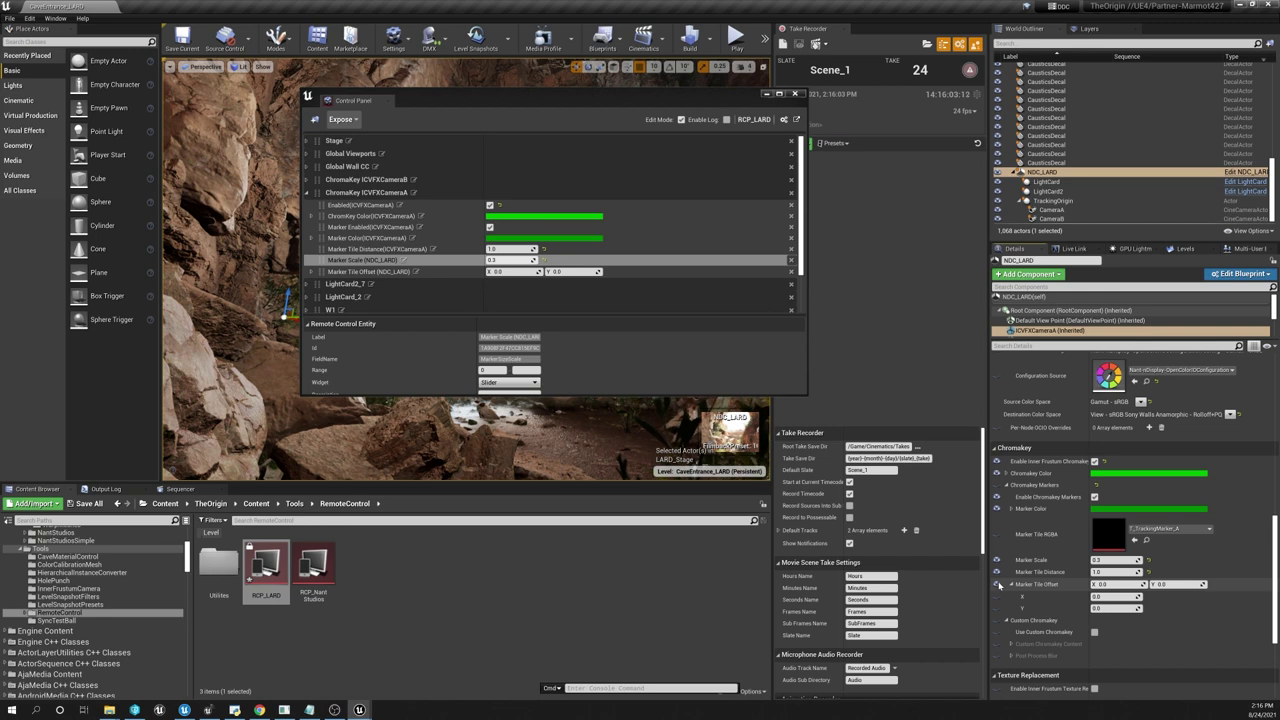
Step: Replace the exposed Marker Tile Offset with its separate X and Y components
{"action": "left_click", "coordinate": [378, 192]}
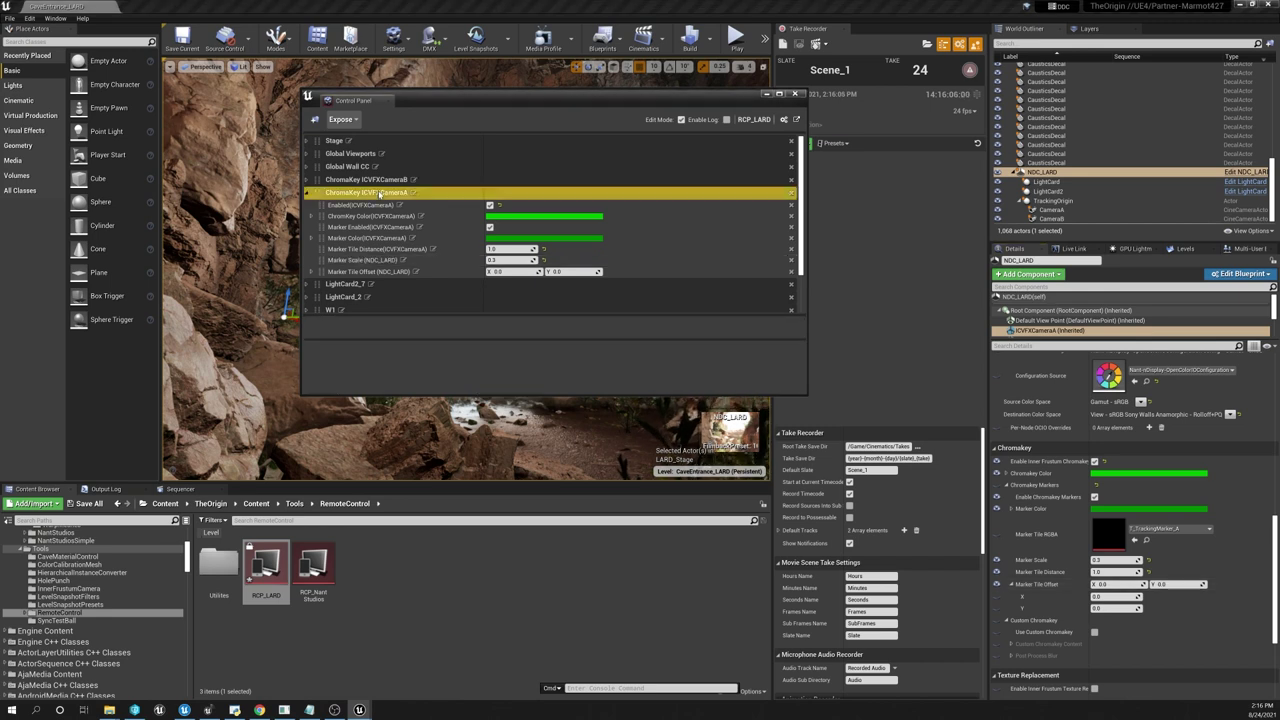
{"action": "left_click", "coordinate": [996, 586]}
{"action": "left_click", "coordinate": [996, 586]}
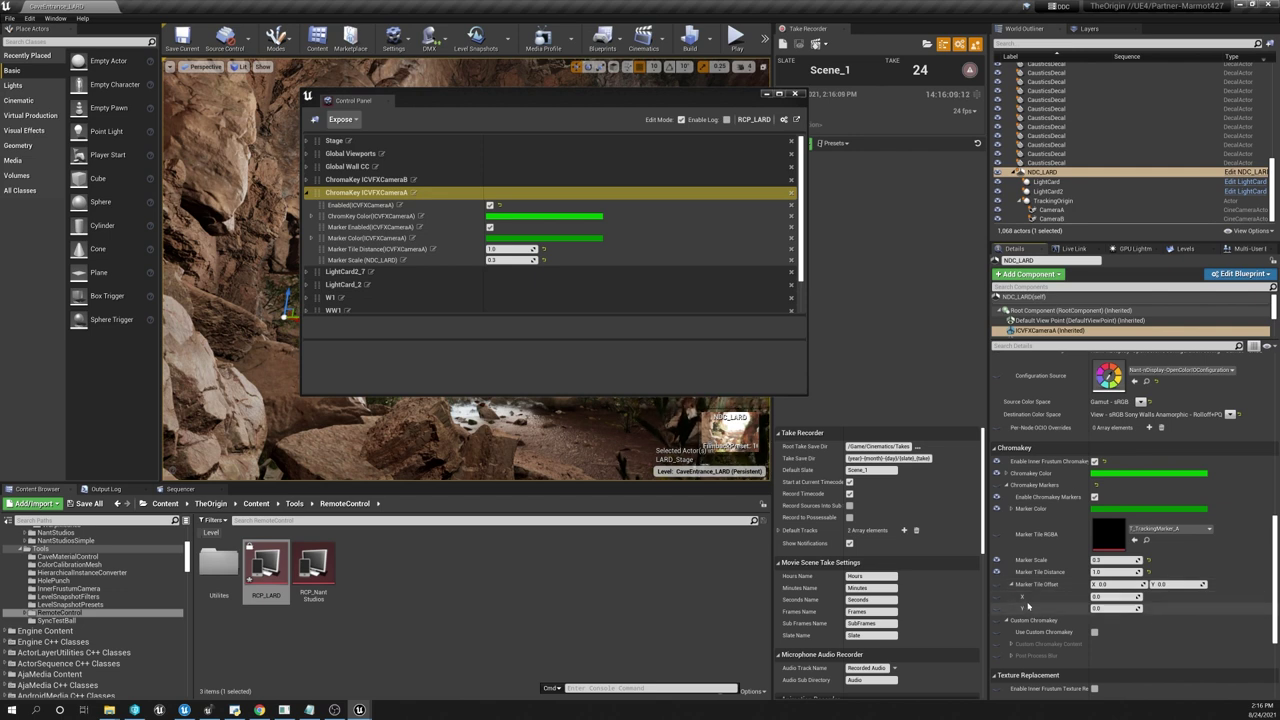
{"action": "left_click", "coordinate": [996, 597]}
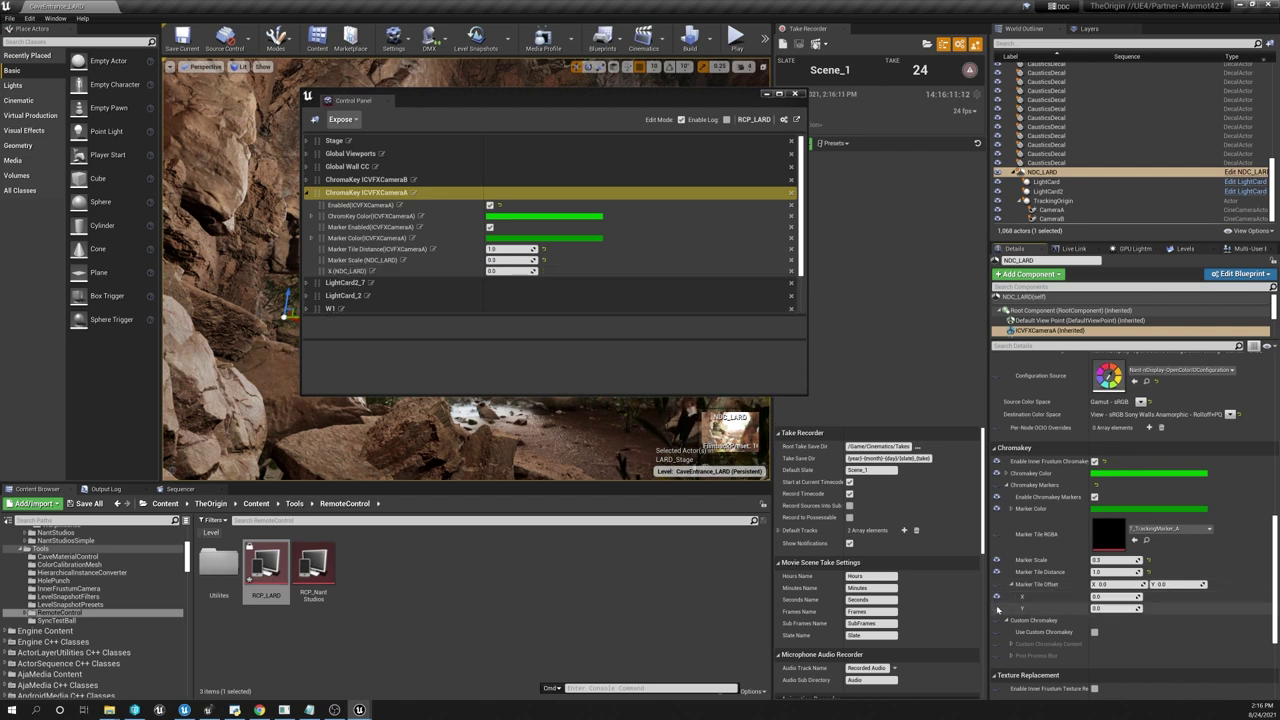
{"action": "left_click", "coordinate": [996, 609]}
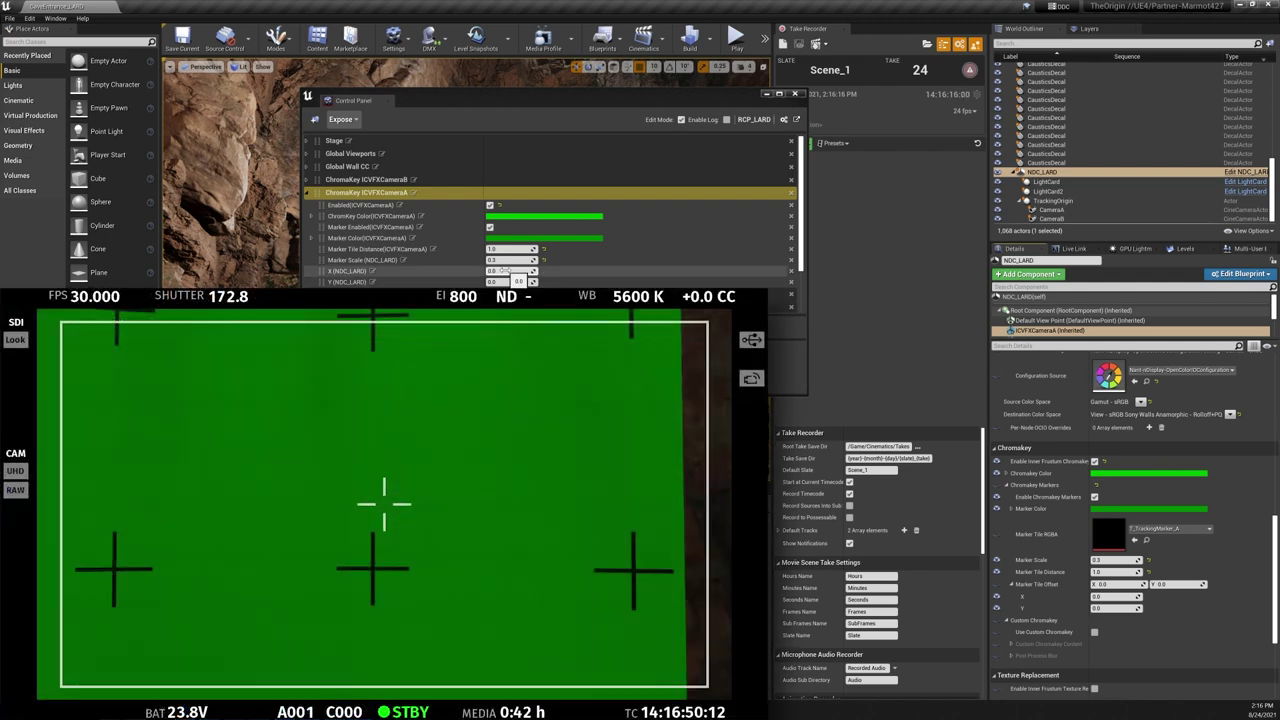
Step: Try X offset values 3 and 0.5 in the preset, then reset X to 0
{"action": "left_click", "coordinate": [504, 270]}
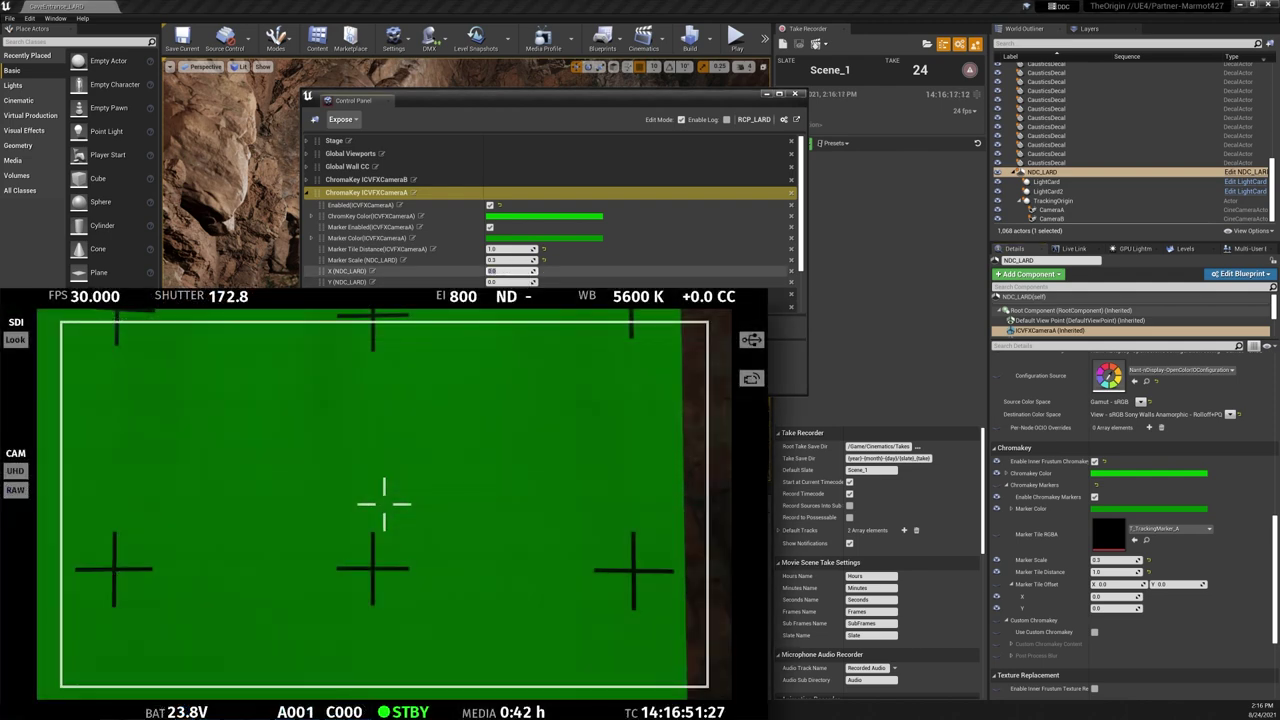
{"action": "type", "text": "3"}
{"action": "key", "text": "Return"}
{"action": "type", "text": "0.5"}
{"action": "key", "text": "Return"}
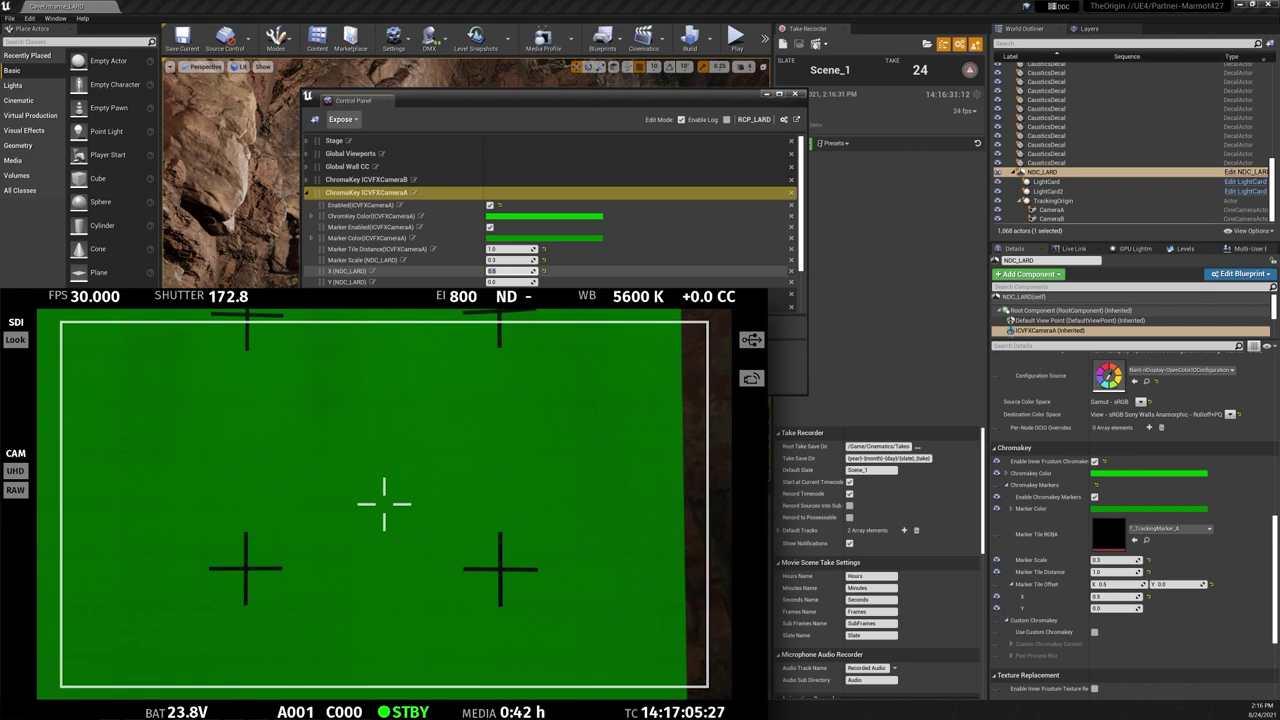
{"action": "type", "text": "0"}
{"action": "key", "text": "Return"}
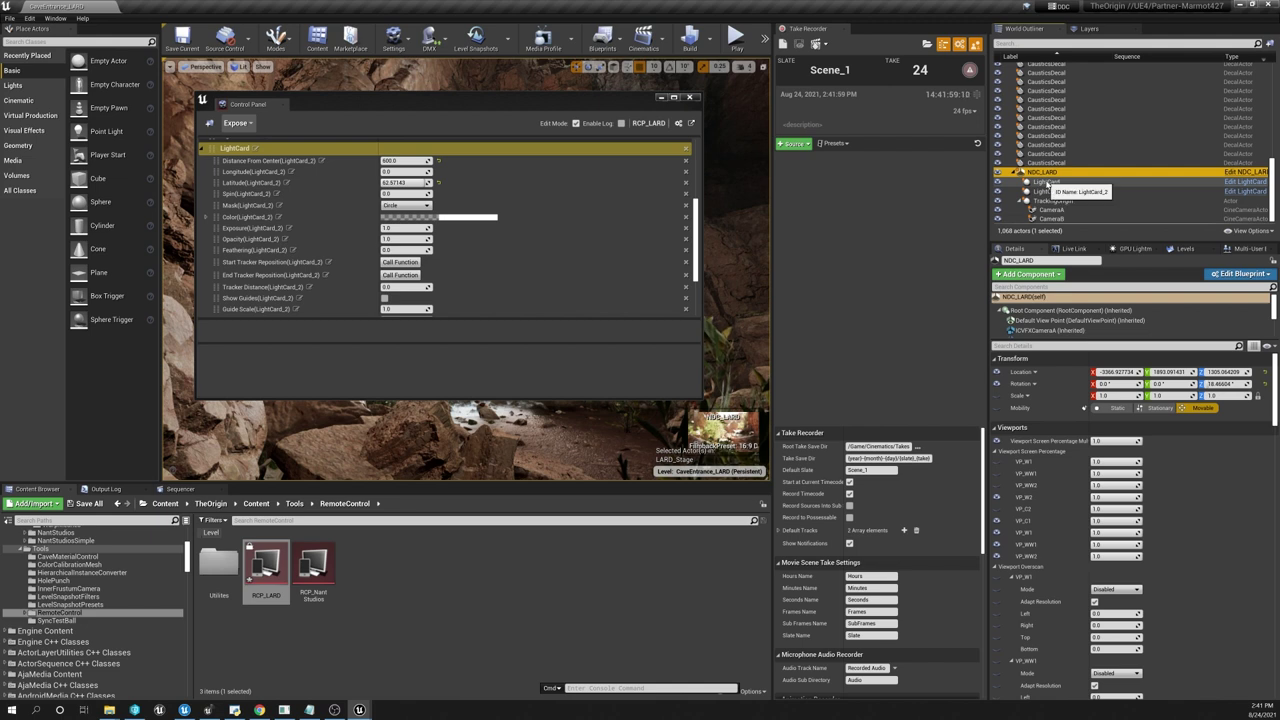
Step: Select the LightCard actor and scroll its Details down to the Rendering section
{"action": "left_click", "coordinate": [1045, 184]}
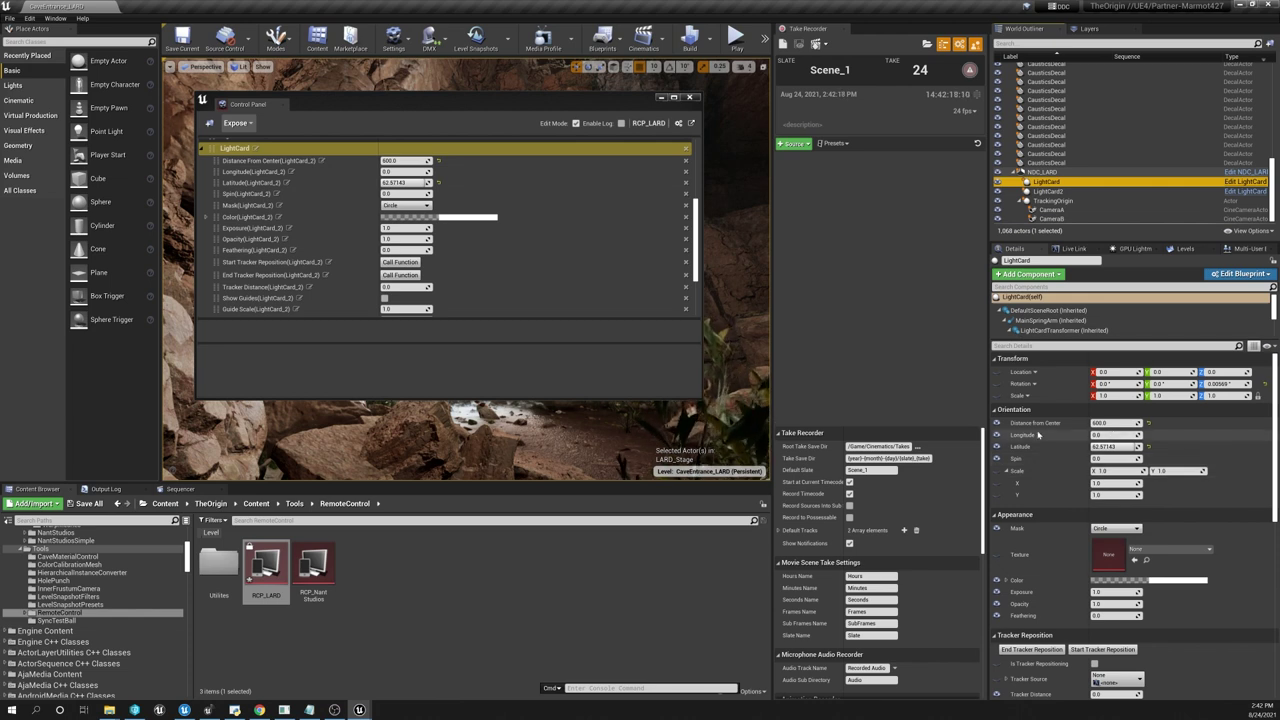
{"action": "left_click_drag", "start_coordinate": [1274, 393], "coordinate": [1277, 405]}
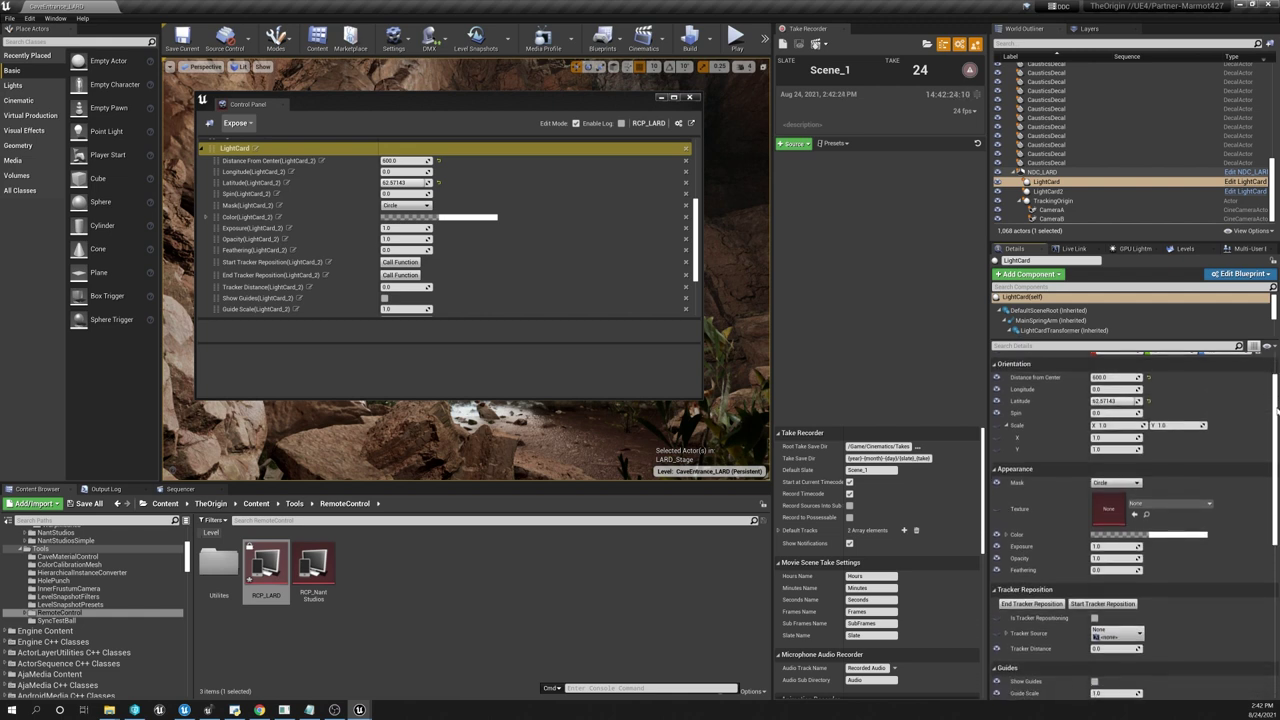
{"action": "left_click_drag", "start_coordinate": [1277, 408], "coordinate": [1277, 540]}
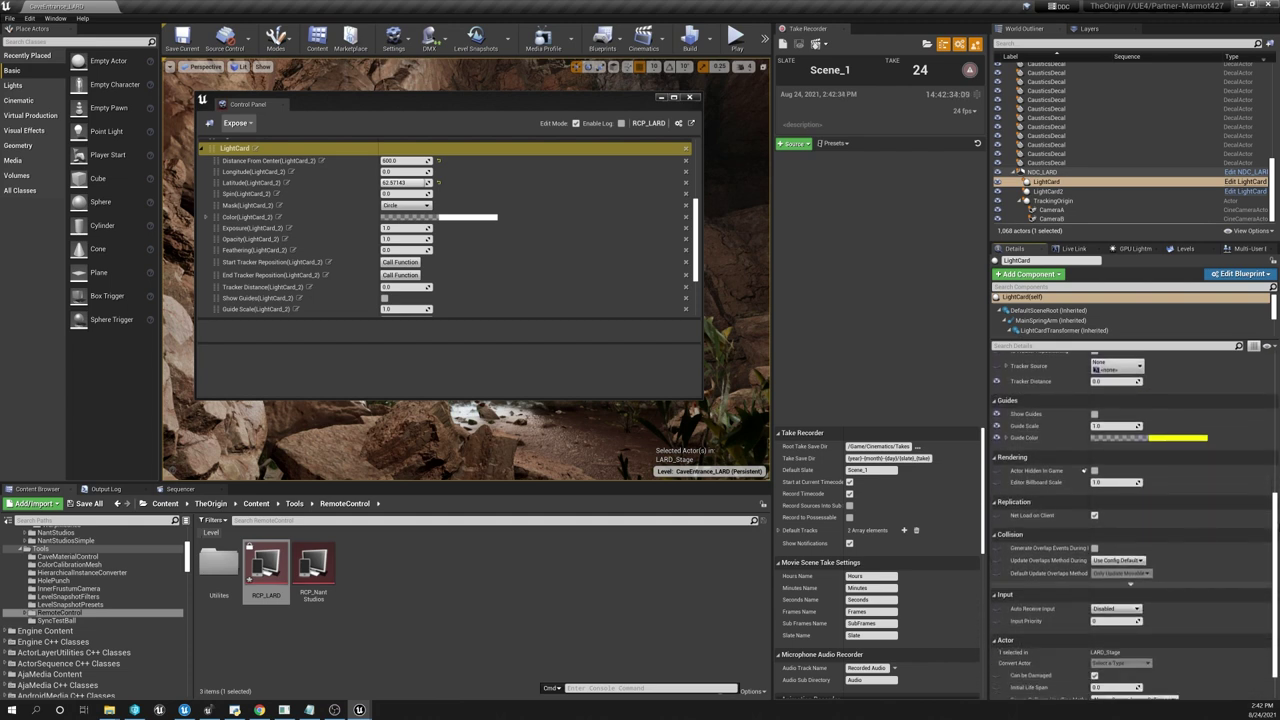
{"action": "left_click_drag", "start_coordinate": [1277, 540], "coordinate": [1277, 383]}
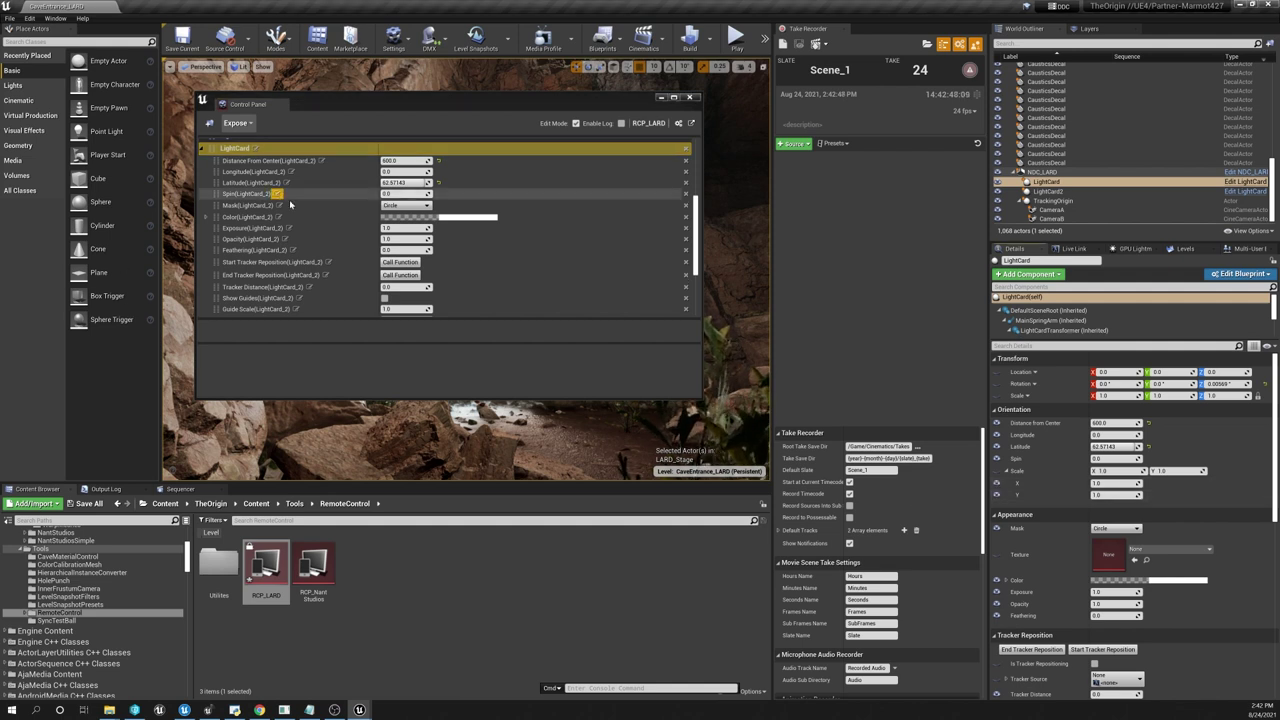
{"action": "scroll", "coordinate": [306, 206], "scroll_direction": "down", "scroll_amount": 4}
{"action": "scroll", "coordinate": [300, 208], "scroll_direction": "up", "scroll_amount": 1}
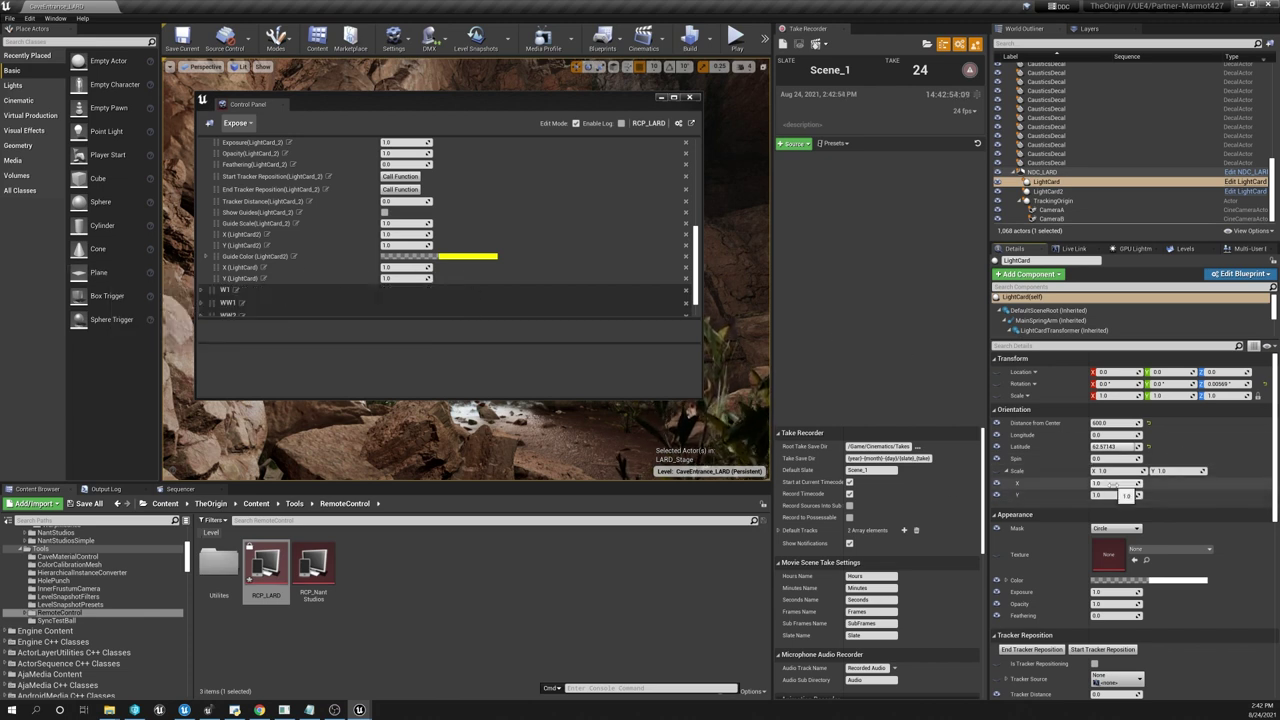
{"action": "scroll", "coordinate": [1114, 476], "scroll_direction": "down", "scroll_amount": 2}
{"action": "scroll", "coordinate": [1114, 476], "scroll_direction": "down", "scroll_amount": 3}
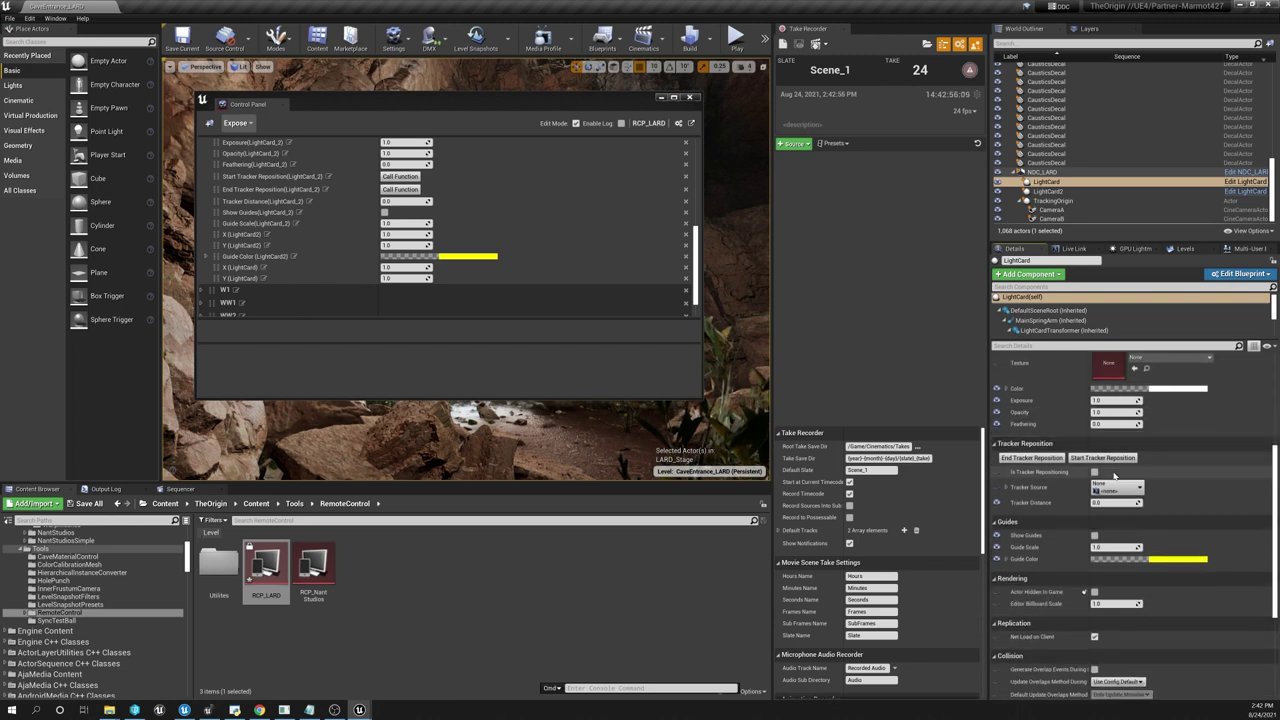
{"action": "scroll", "coordinate": [1090, 520], "scroll_direction": "down", "scroll_amount": 1}
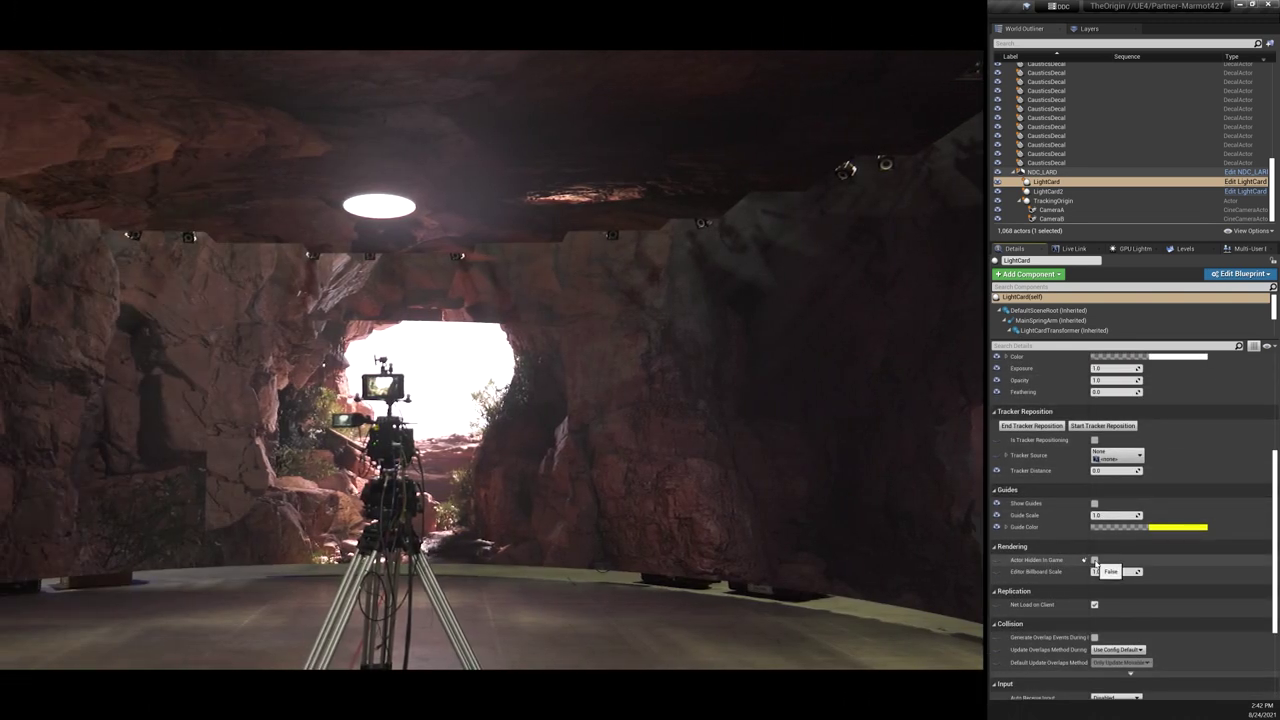
Step: Toggle the LightCard's Actor Hidden In Game off and on, leaving it checked
{"action": "left_click", "coordinate": [1094, 561]}
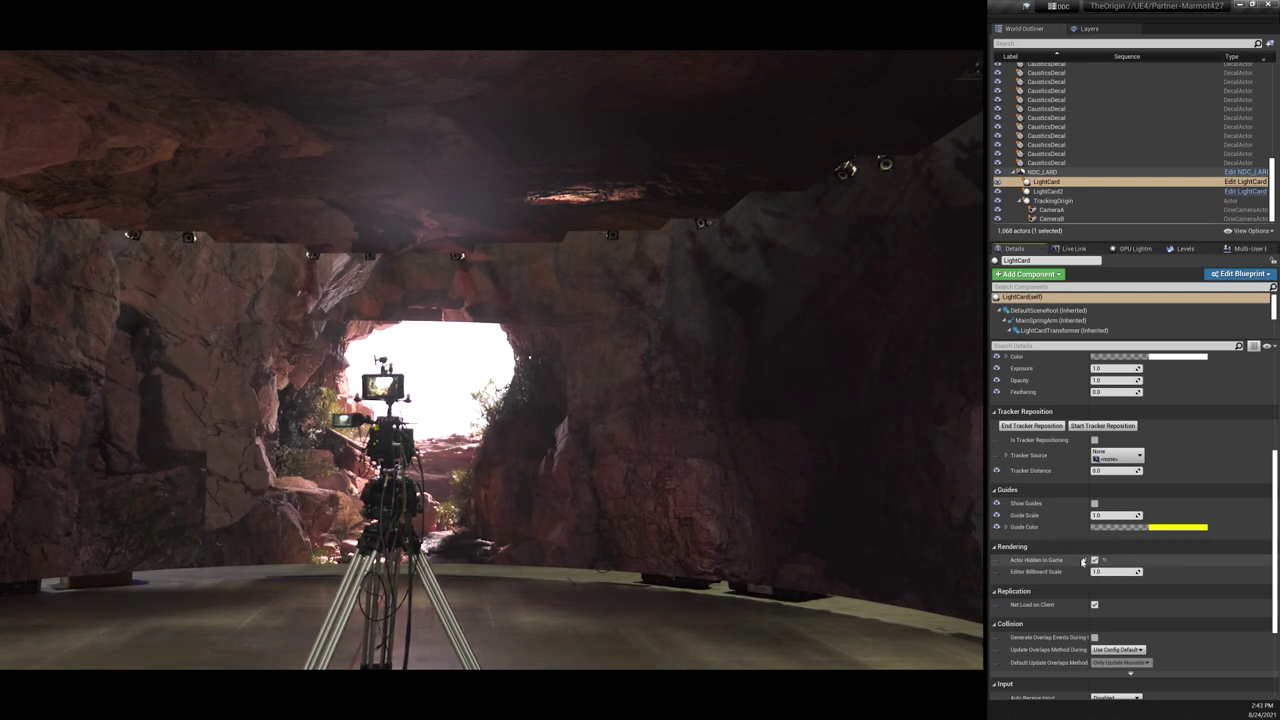
{"action": "left_click", "coordinate": [1094, 561]}
{"action": "left_click", "coordinate": [1094, 561]}
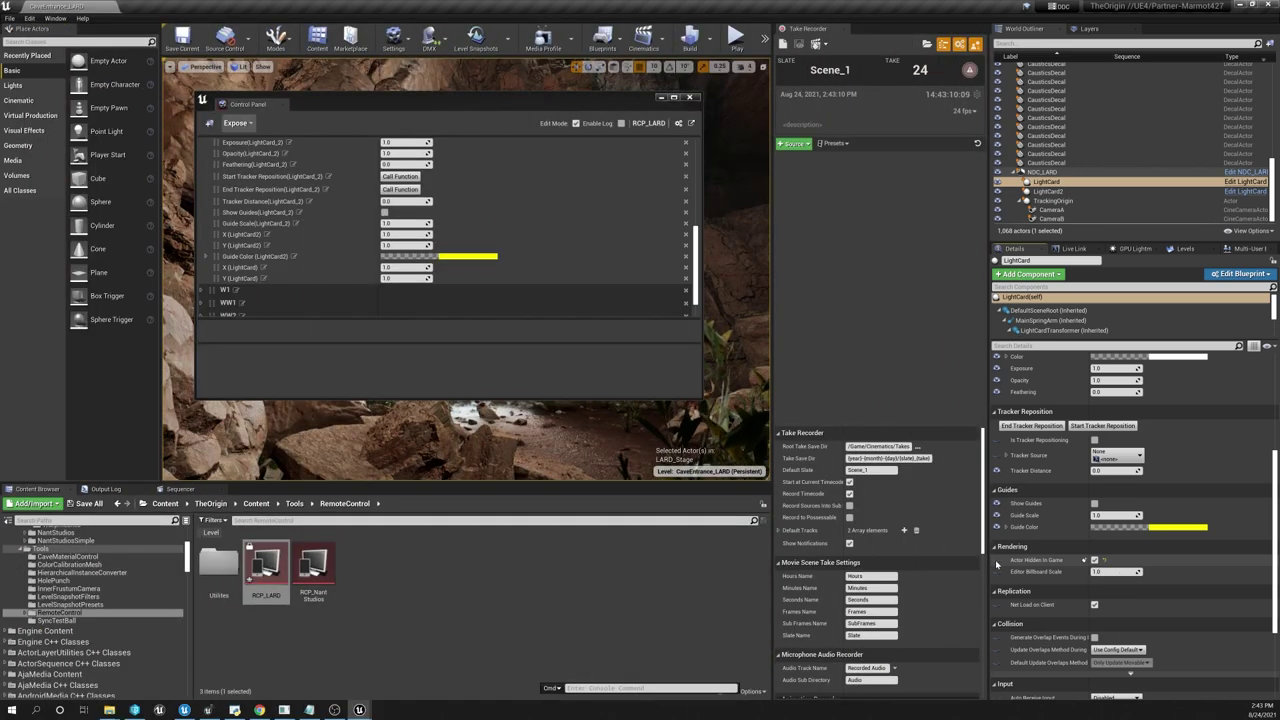
Step: Expose the LightCard's Actor Hidden In Game and set it to true from the preset panel
{"action": "left_click", "coordinate": [996, 561]}
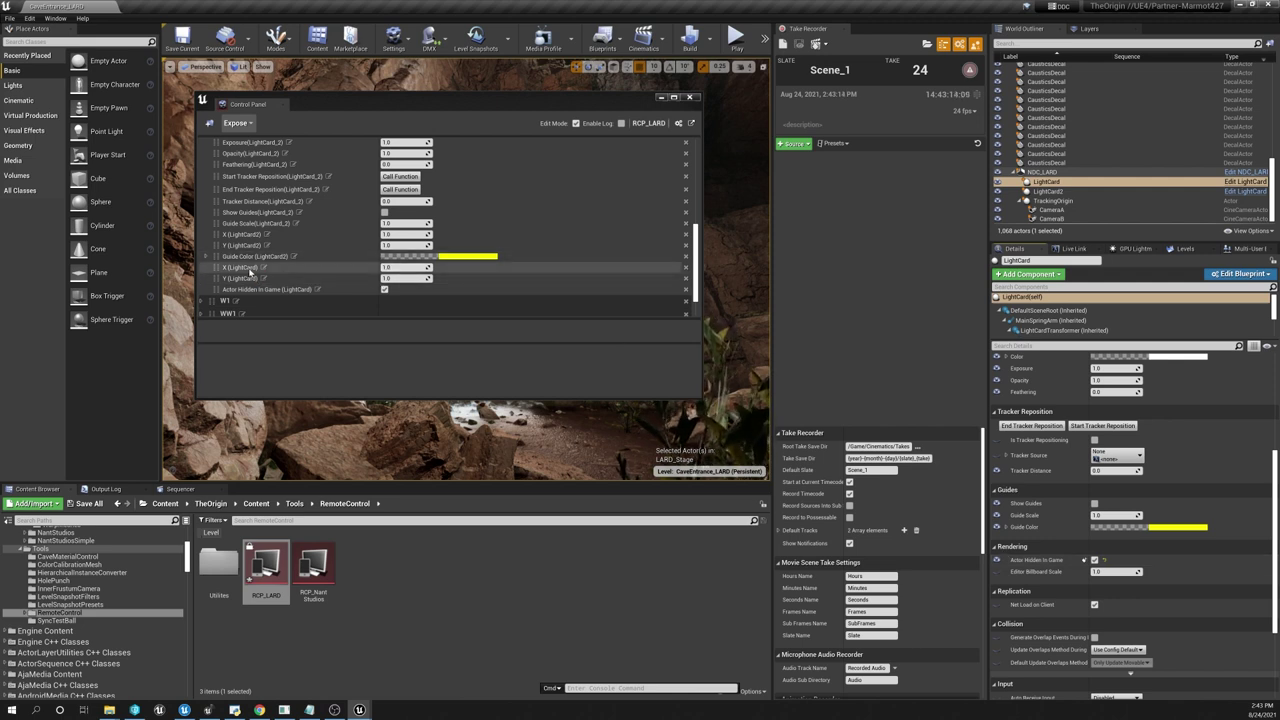
{"action": "scroll", "coordinate": [250, 270], "scroll_direction": "up", "scroll_amount": 3}
{"action": "scroll", "coordinate": [250, 270], "scroll_direction": "down", "scroll_amount": 2}
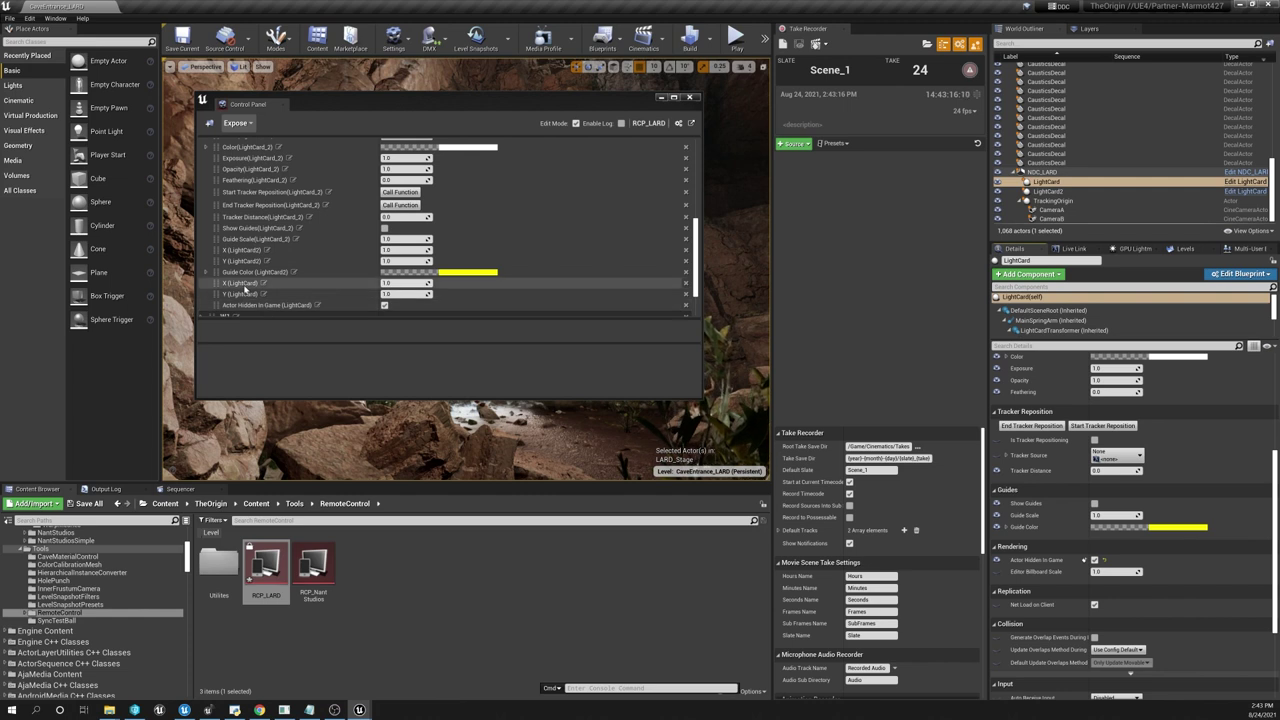
{"action": "left_click", "coordinate": [244, 285]}
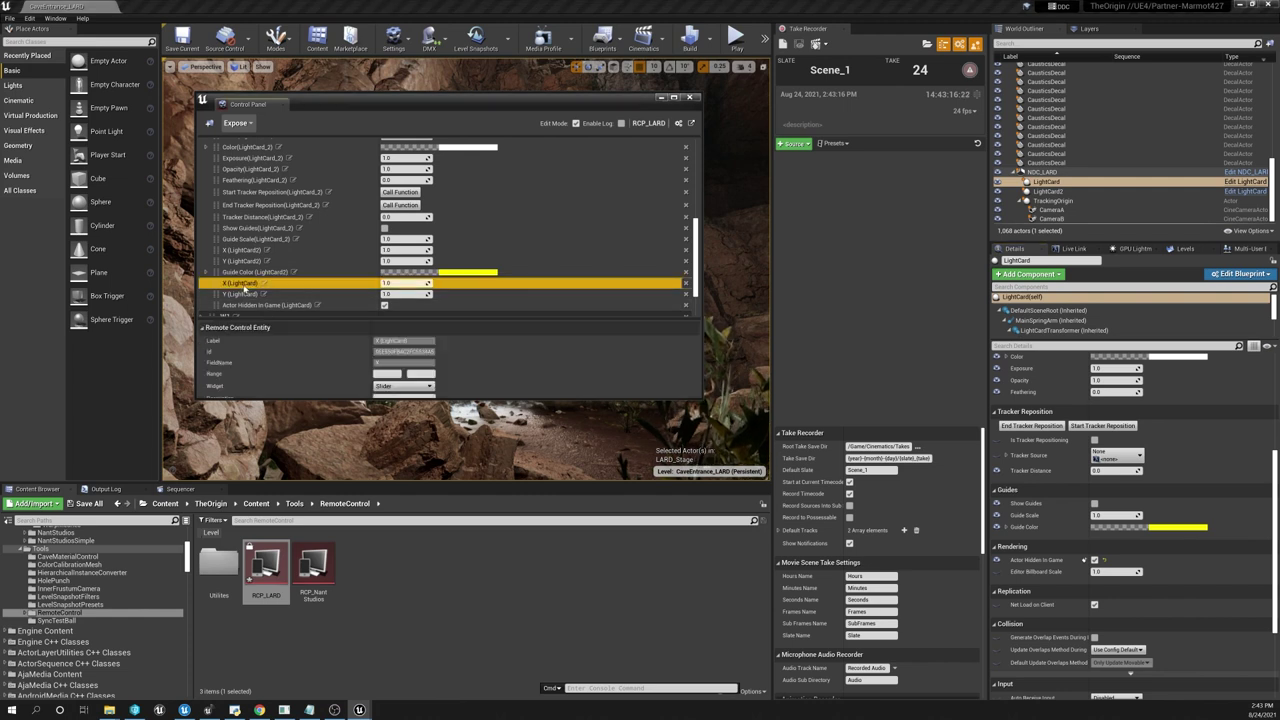
{"action": "left_click", "coordinate": [384, 305]}
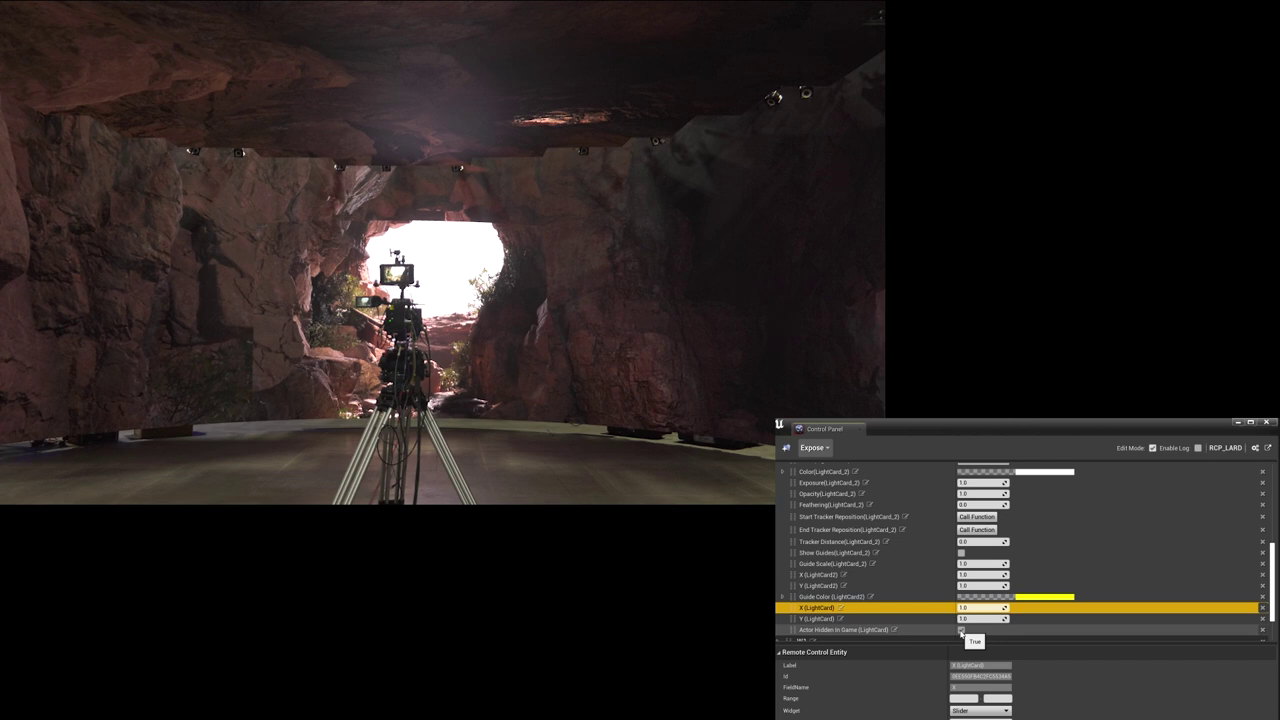
Step: Unhide the light card, set its X scale to 10 then 5, and drag Y to about 2.7
{"action": "left_click", "coordinate": [960, 632]}
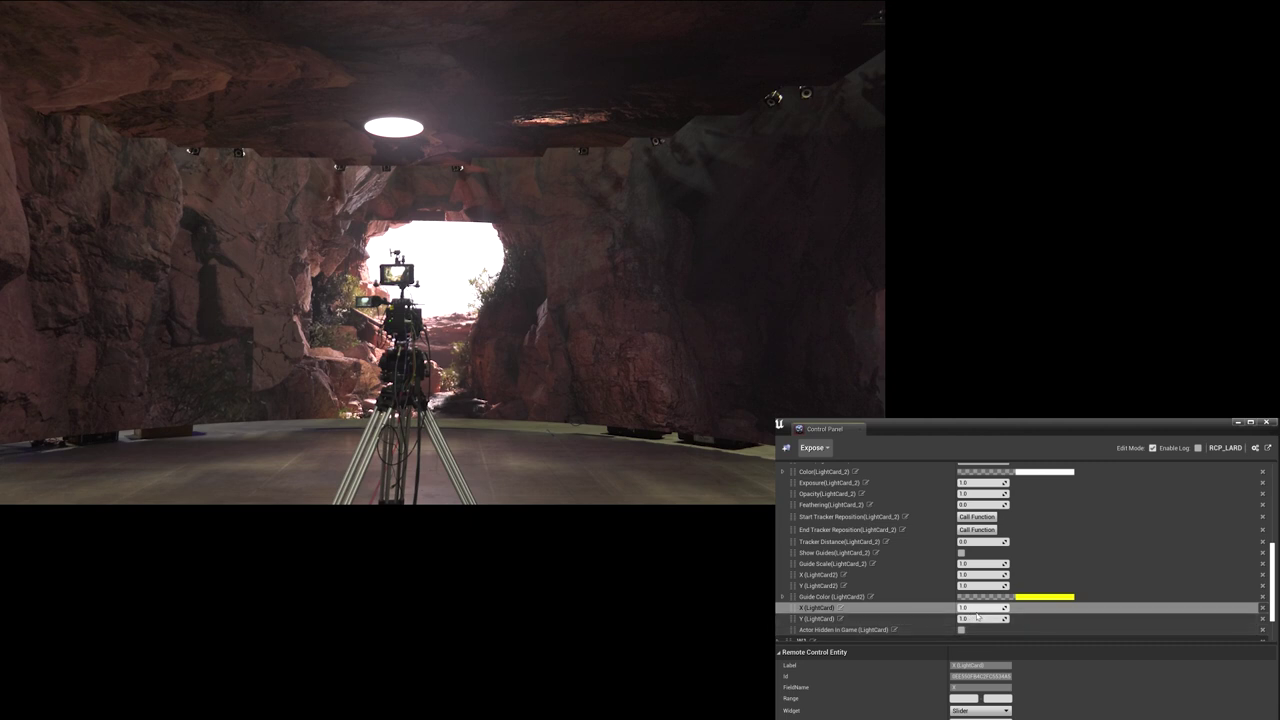
{"action": "left_click", "coordinate": [980, 607]}
{"action": "type", "text": "10"}
{"action": "key", "text": "Return"}
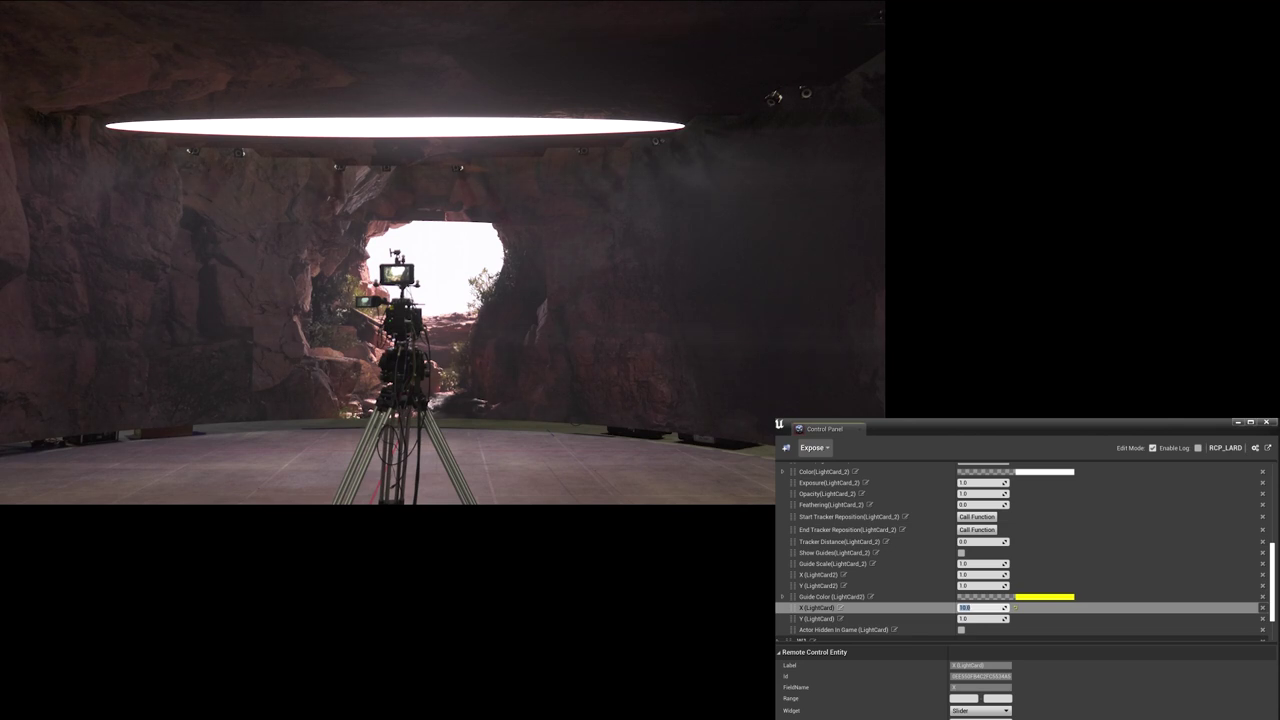
{"action": "type", "text": "5"}
{"action": "key", "text": "Return"}
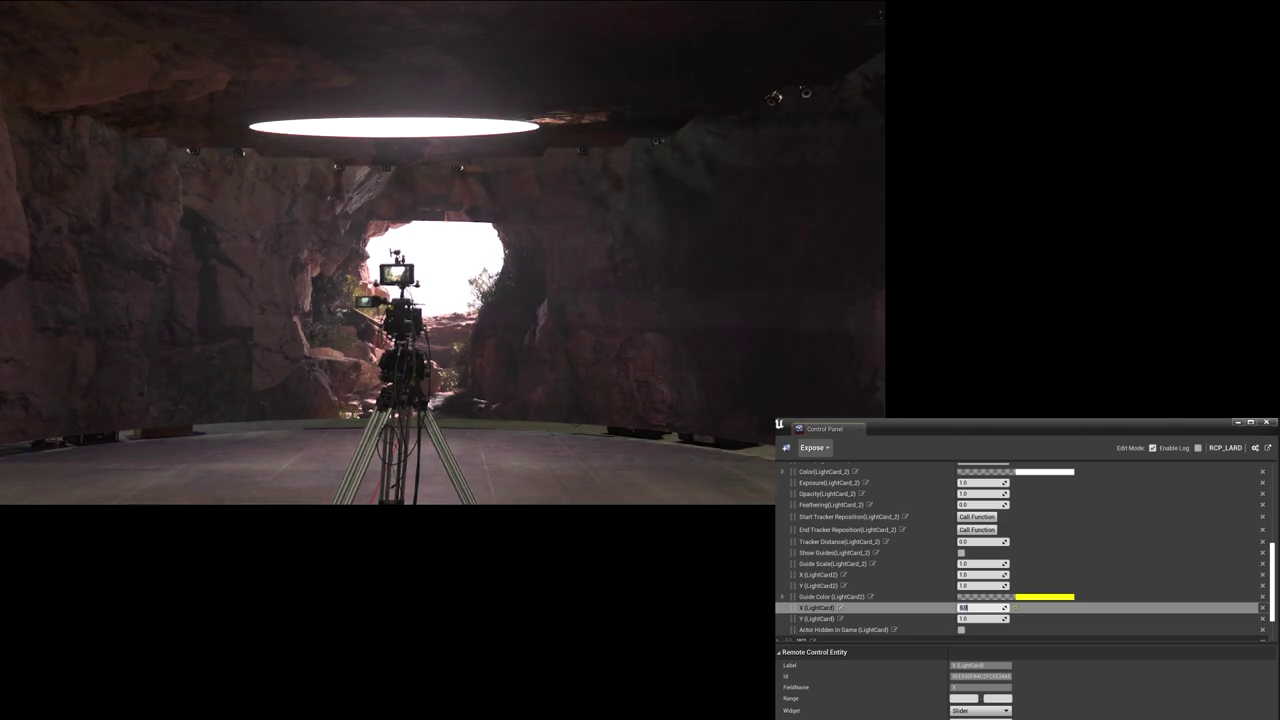
{"action": "left_click_drag", "start_coordinate": [983, 618], "coordinate": [1008, 618]}
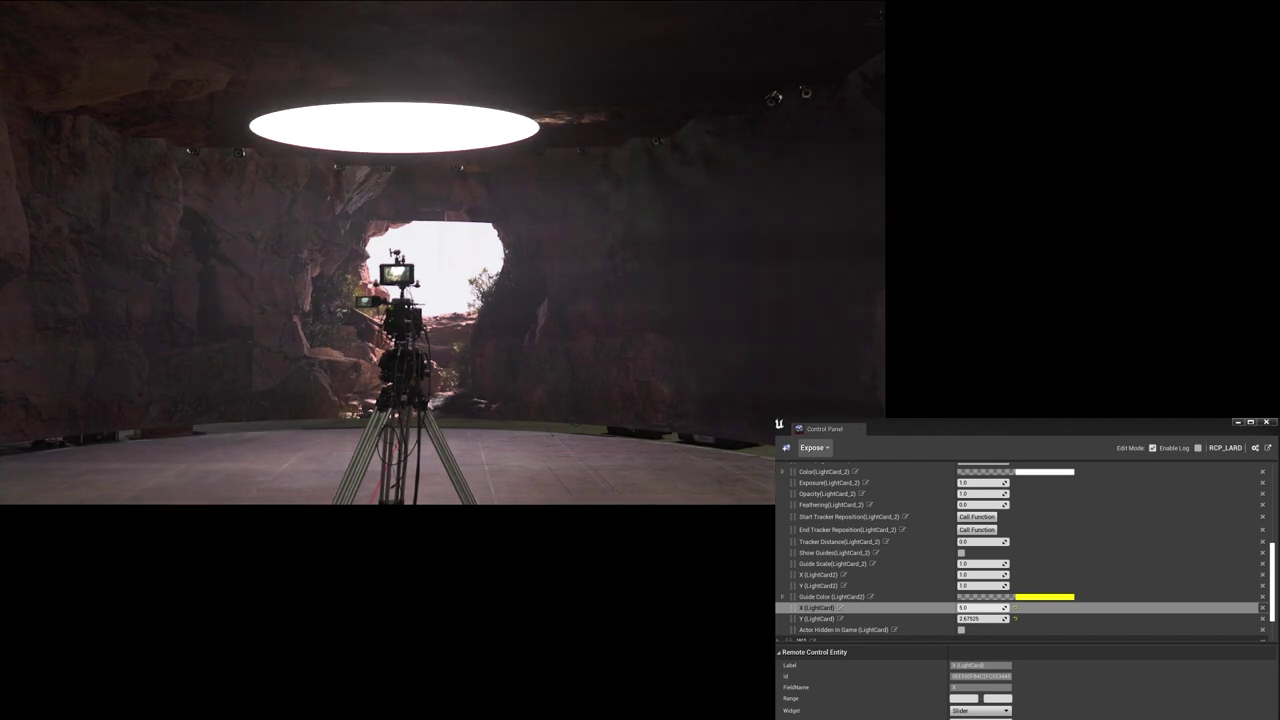
Step: Set the light card Opacity to 0 to hide it, then back to 1
{"action": "scroll", "coordinate": [1026, 486], "scroll_direction": "up", "scroll_amount": 2}
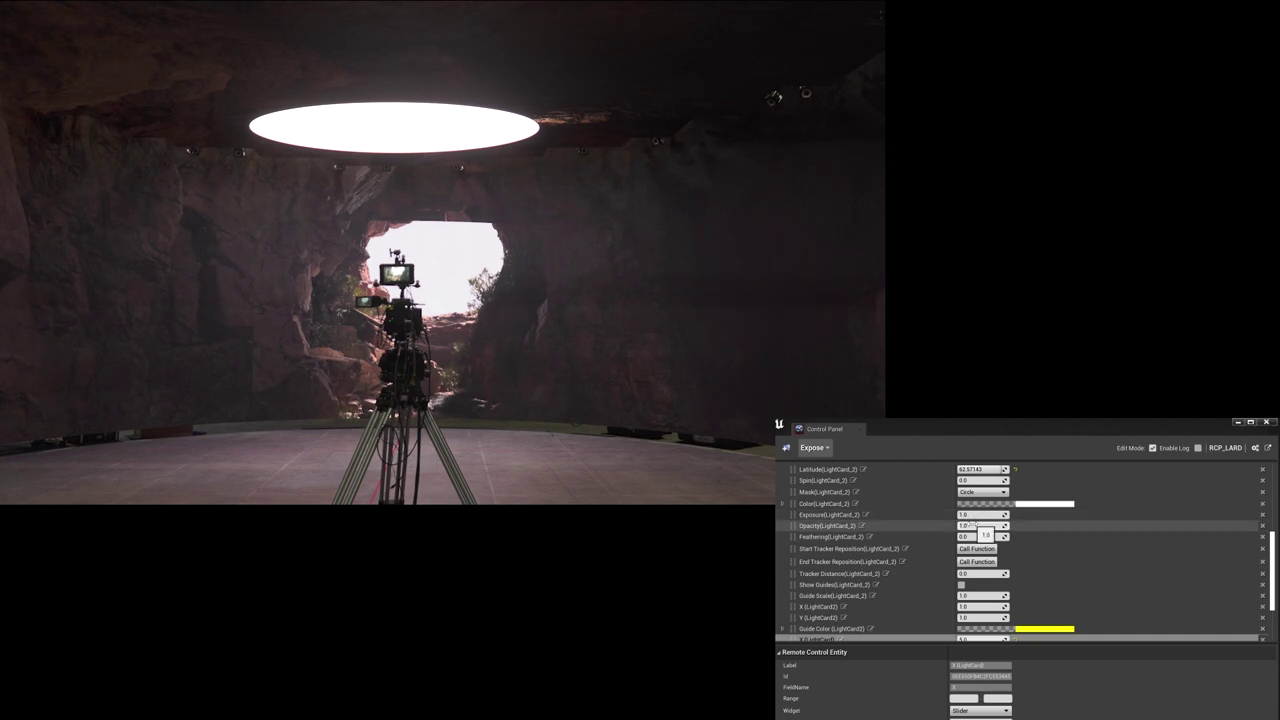
{"action": "left_click", "coordinate": [965, 526]}
{"action": "type", "text": "0"}
{"action": "key", "text": "Return"}
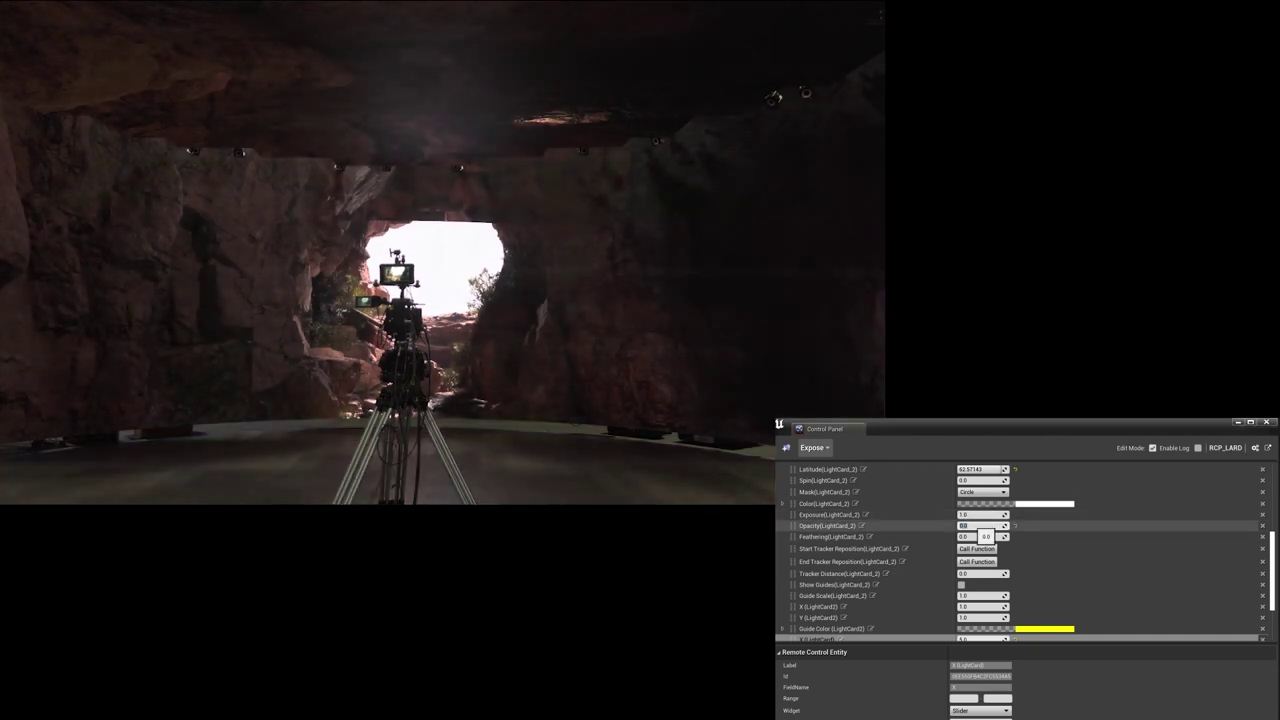
{"action": "type", "text": "1"}
{"action": "key", "text": "Return"}
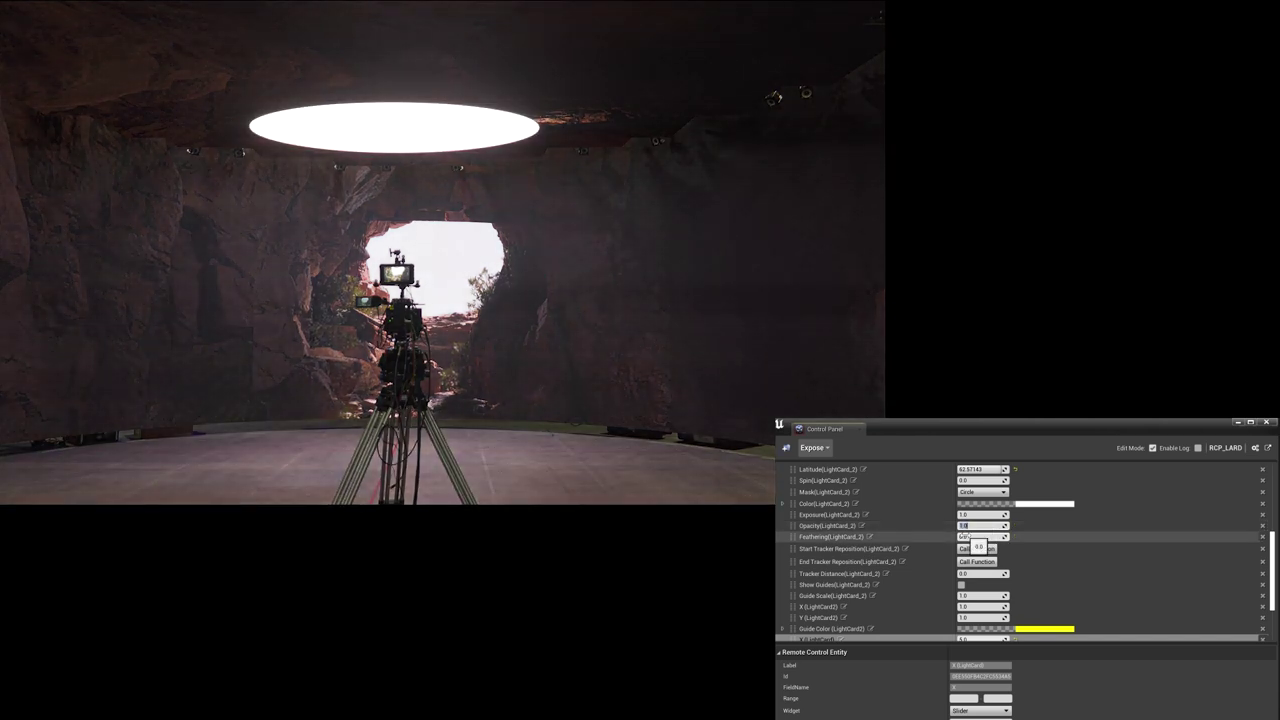
{"action": "scroll", "coordinate": [963, 545], "scroll_direction": "up", "scroll_amount": 2}
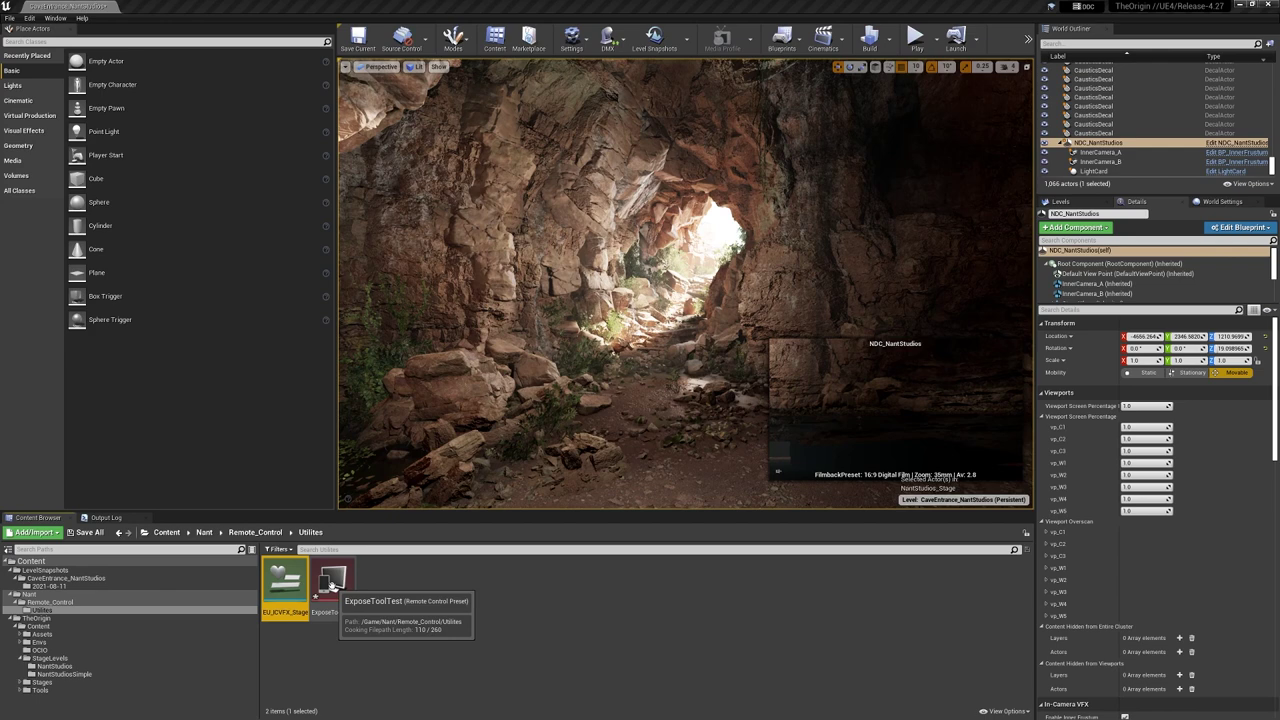
Step: Open the ExposeToolTest control panel and select the NDC_NantStudios stage actor
{"action": "double_click", "coordinate": [330, 584]}
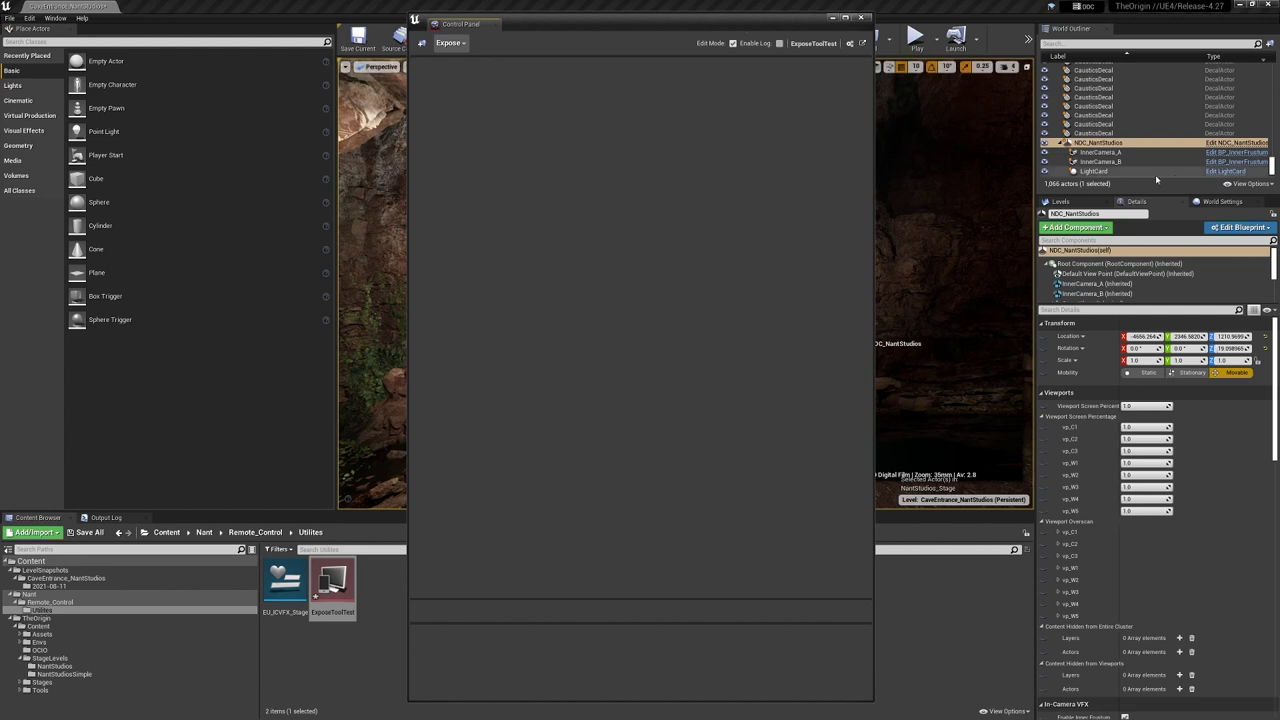
{"action": "left_click", "coordinate": [1098, 152]}
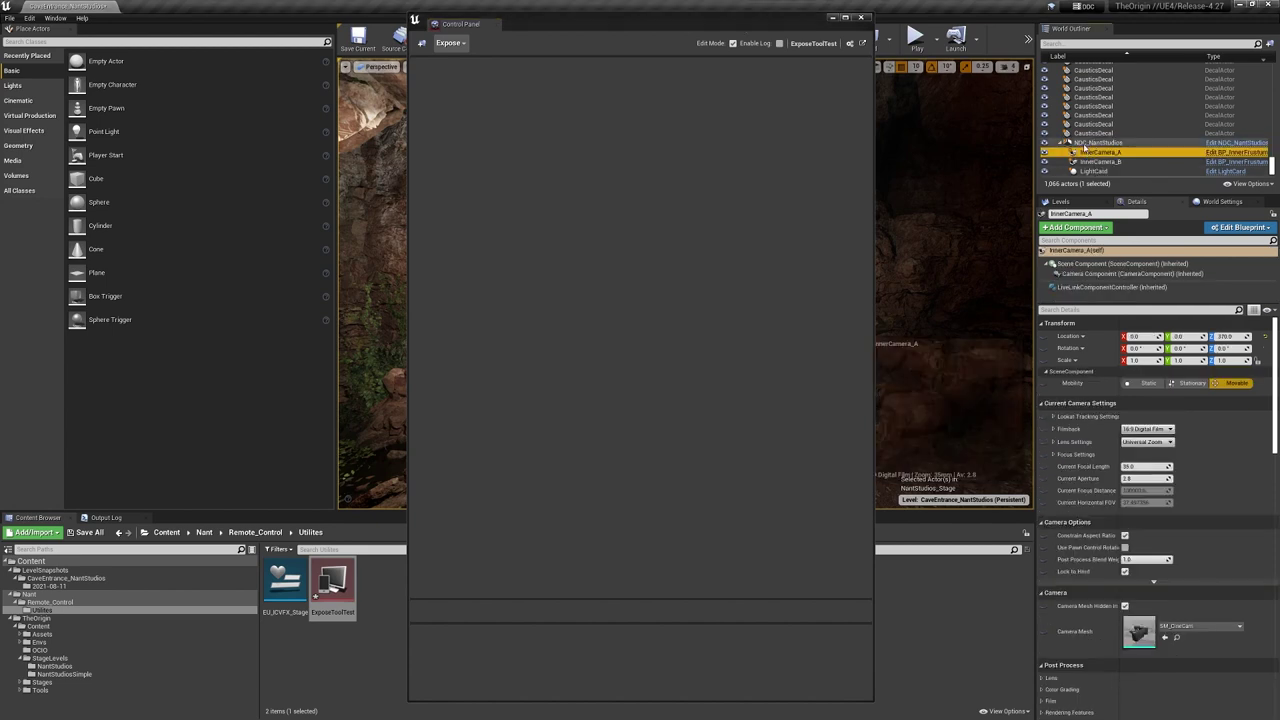
{"action": "left_click", "coordinate": [1095, 143]}
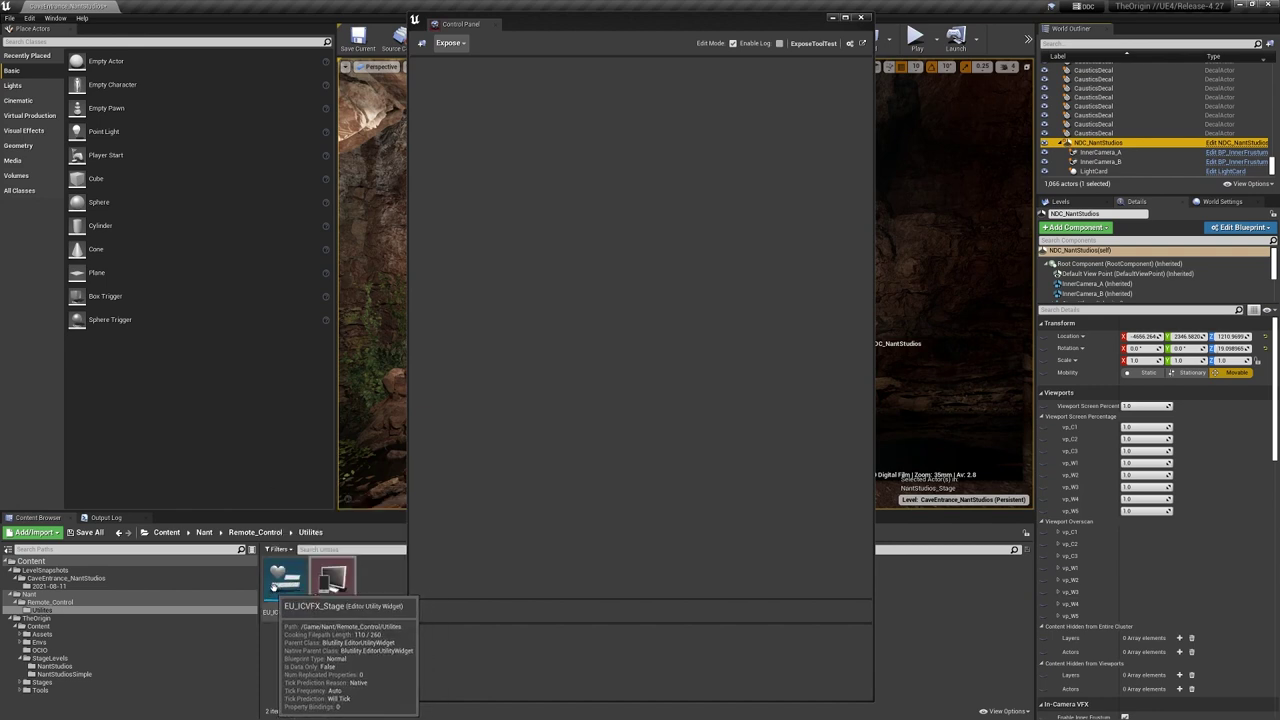
Step: Run EU_ICVFX_Stage as an Editor Utility Widget and move its setup window left
{"action": "right_click", "coordinate": [279, 586]}
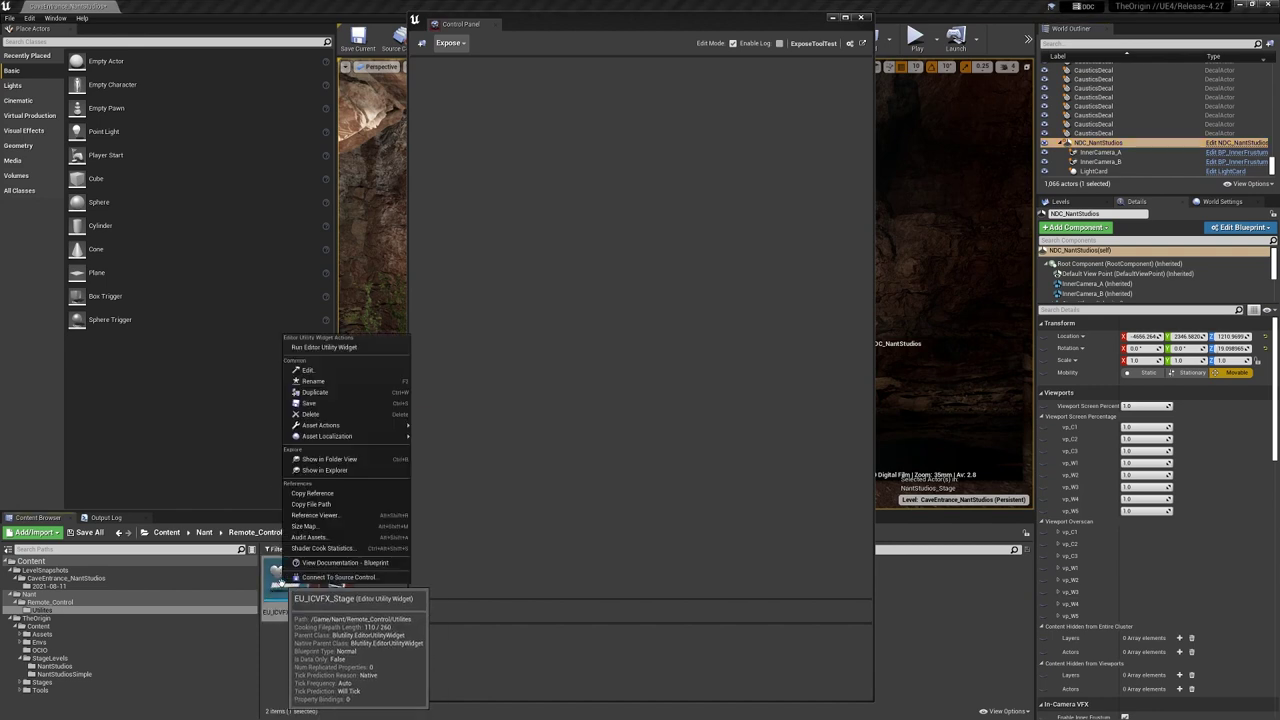
{"action": "left_click", "coordinate": [335, 348]}
{"action": "left_click_drag", "start_coordinate": [470, 182], "coordinate": [308, 174]}
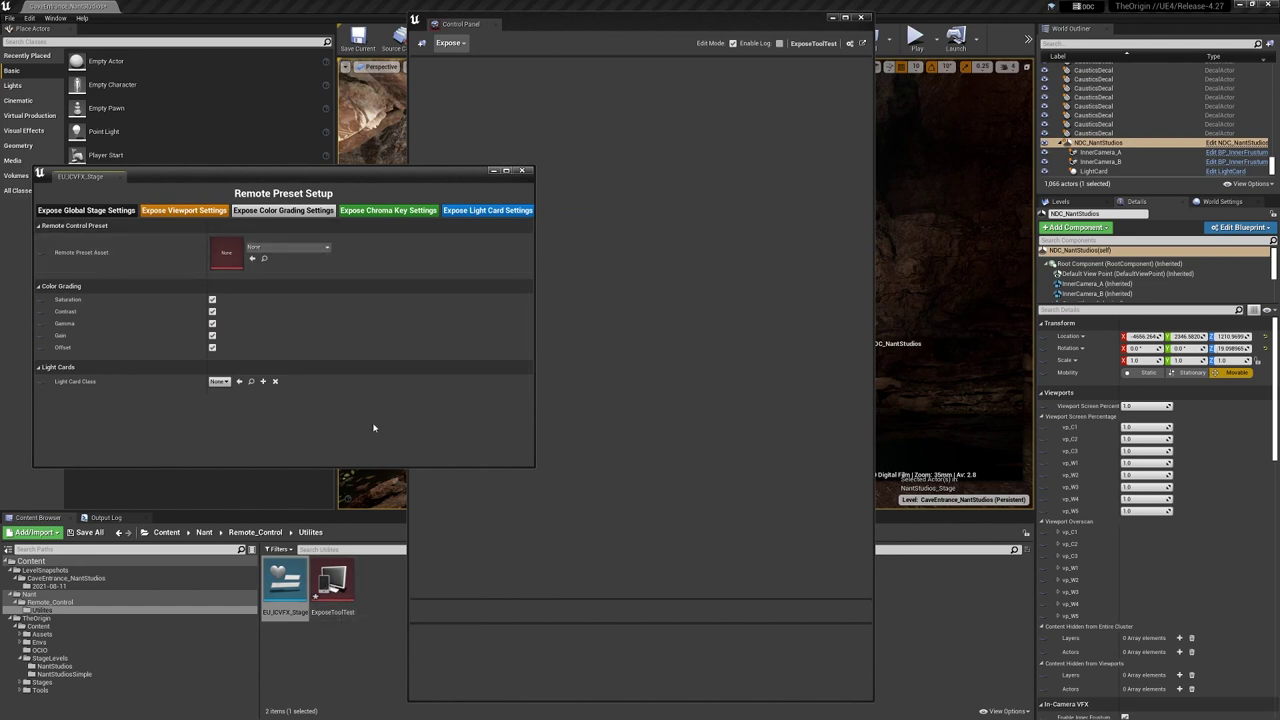
Step: Set Remote Preset Asset to ExposeToolTest and Light Card Class to LightCard
{"action": "left_click", "coordinate": [296, 251]}
{"action": "type", "text": "ex"}
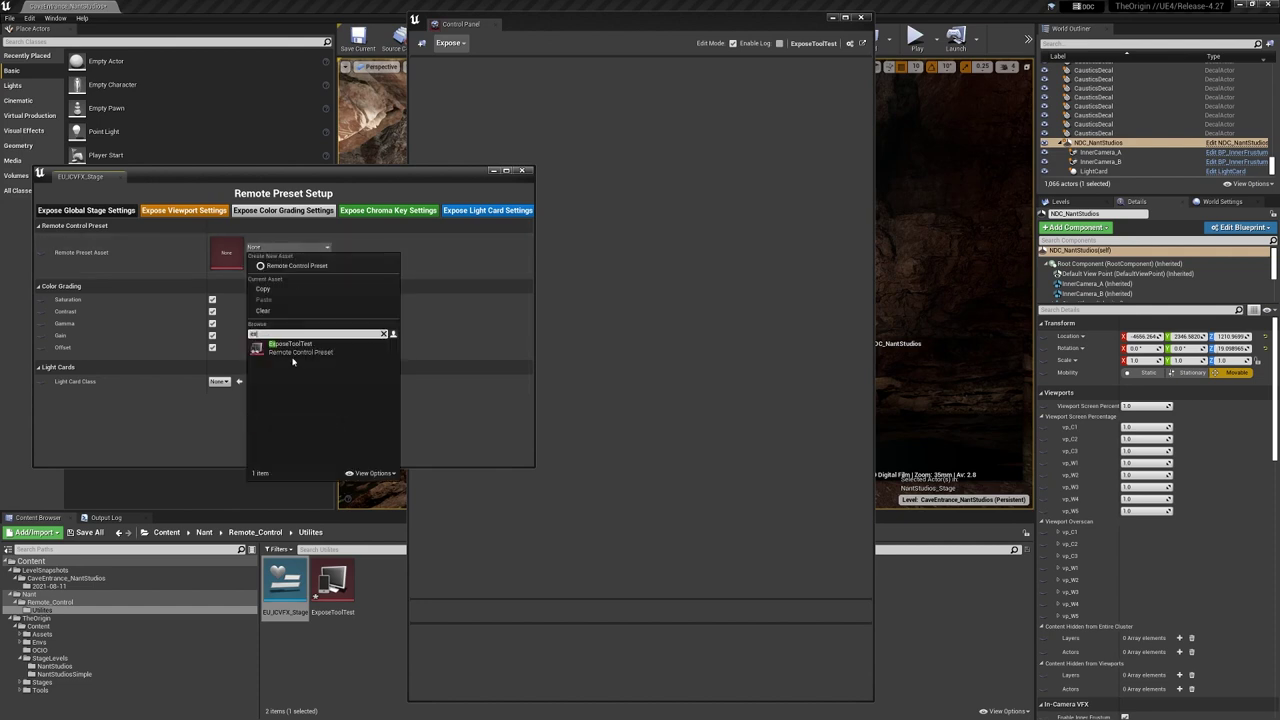
{"action": "left_click", "coordinate": [297, 352]}
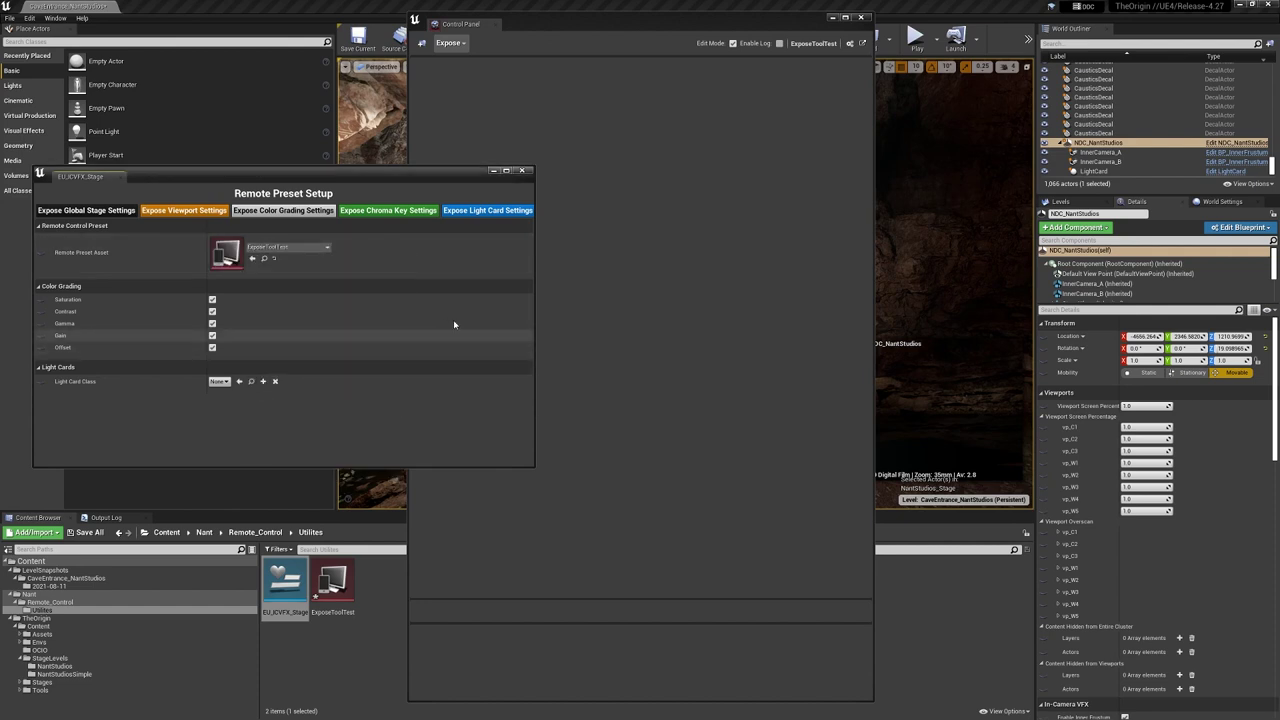
{"action": "left_click", "coordinate": [218, 382]}
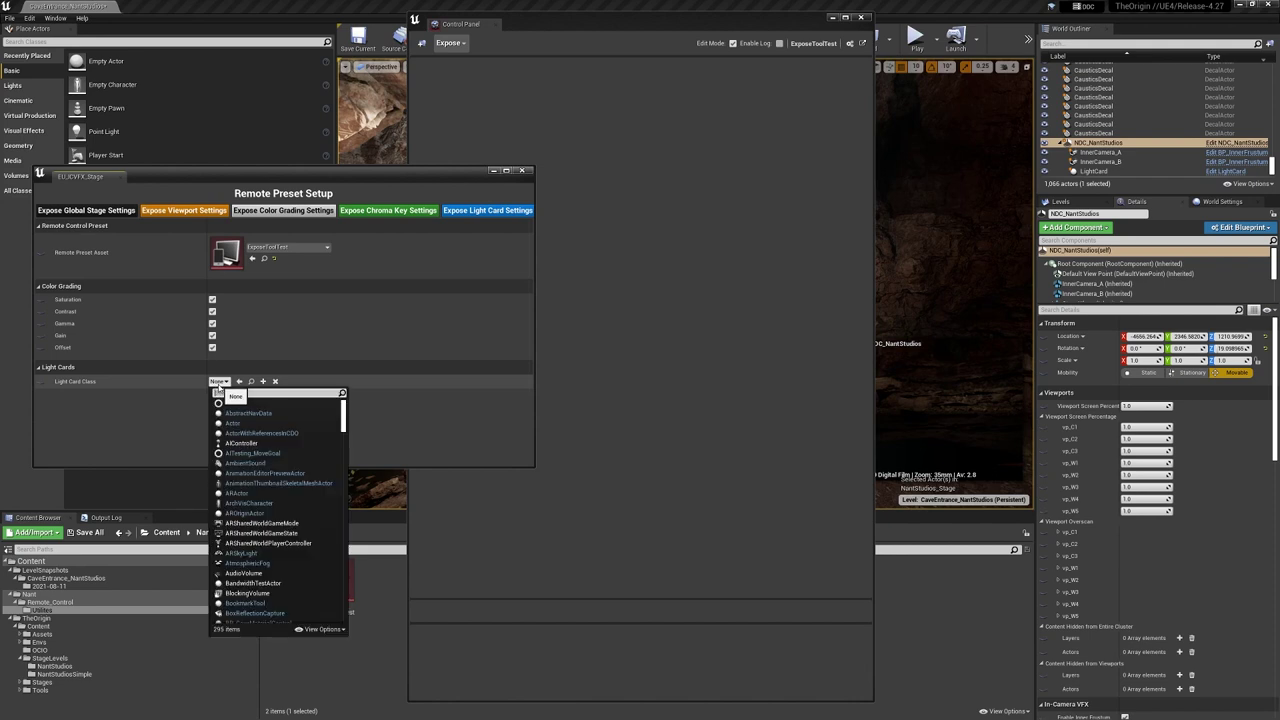
{"action": "left_click", "coordinate": [240, 393]}
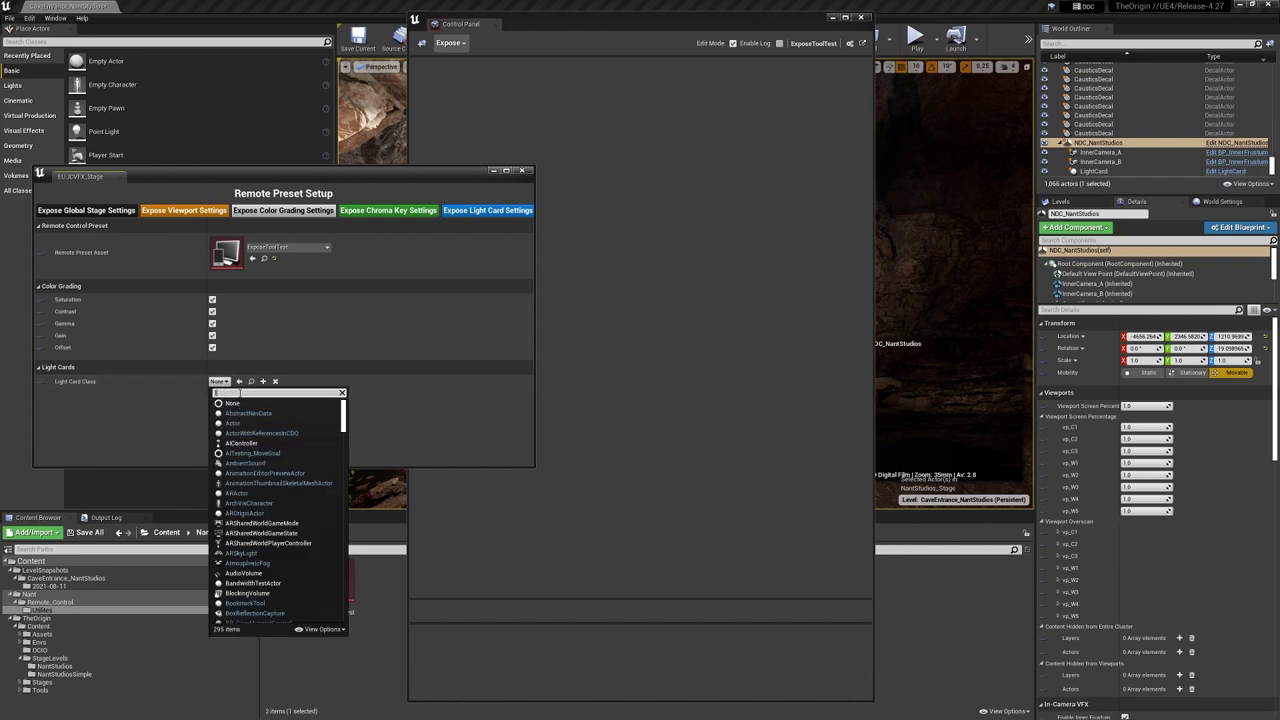
{"action": "type", "text": "lightcard"}
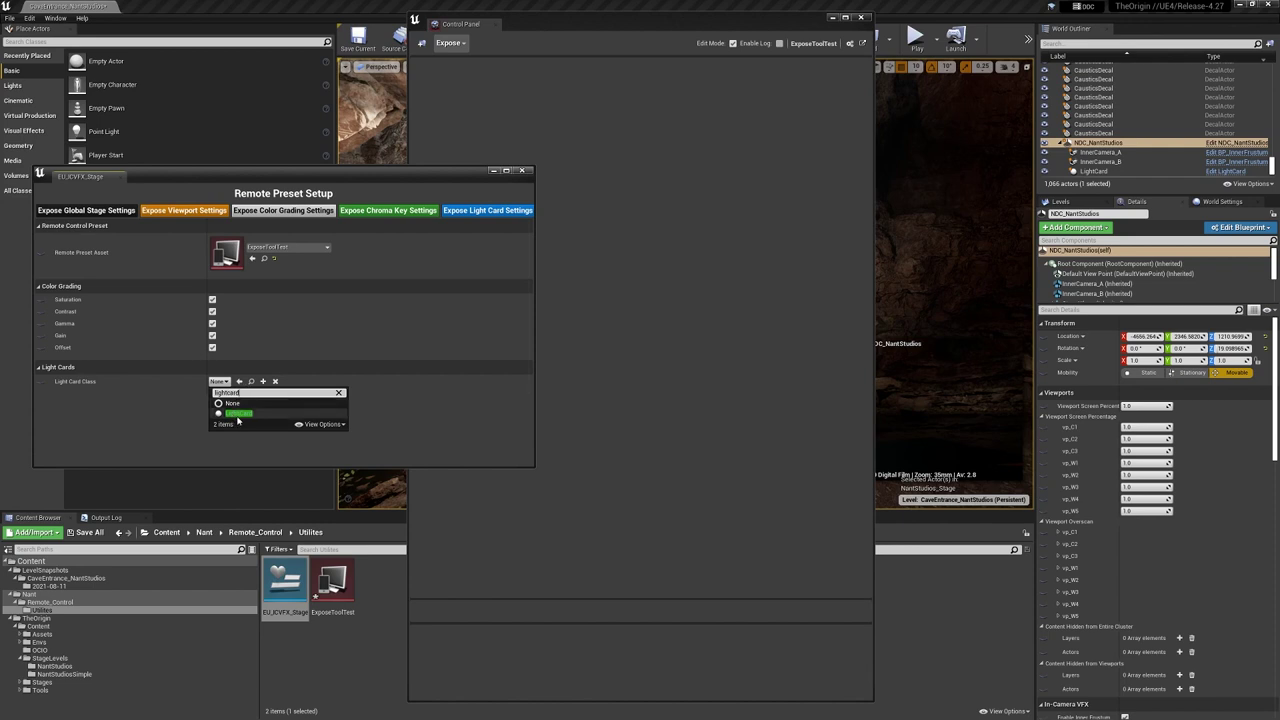
{"action": "left_click", "coordinate": [238, 414]}
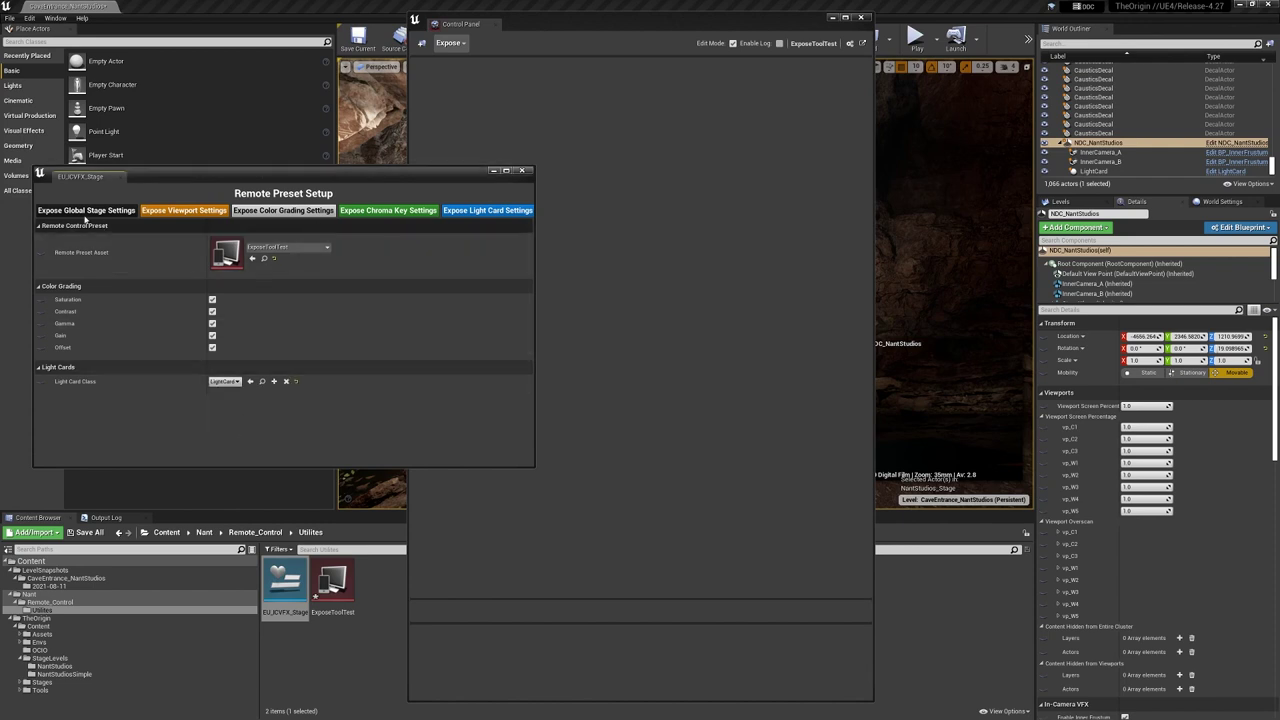
{"action": "left_click_drag", "start_coordinate": [228, 184], "coordinate": [231, 119]}
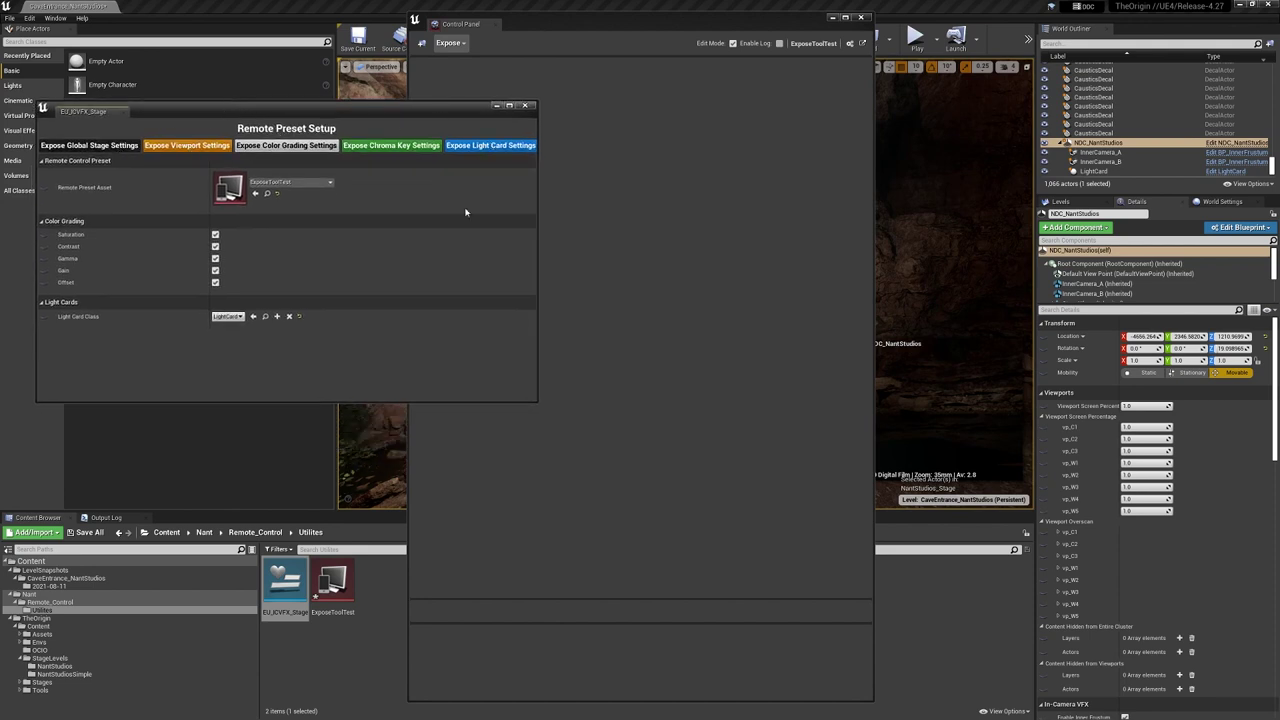
{"action": "left_click_drag", "start_coordinate": [300, 106], "coordinate": [285, 235]}
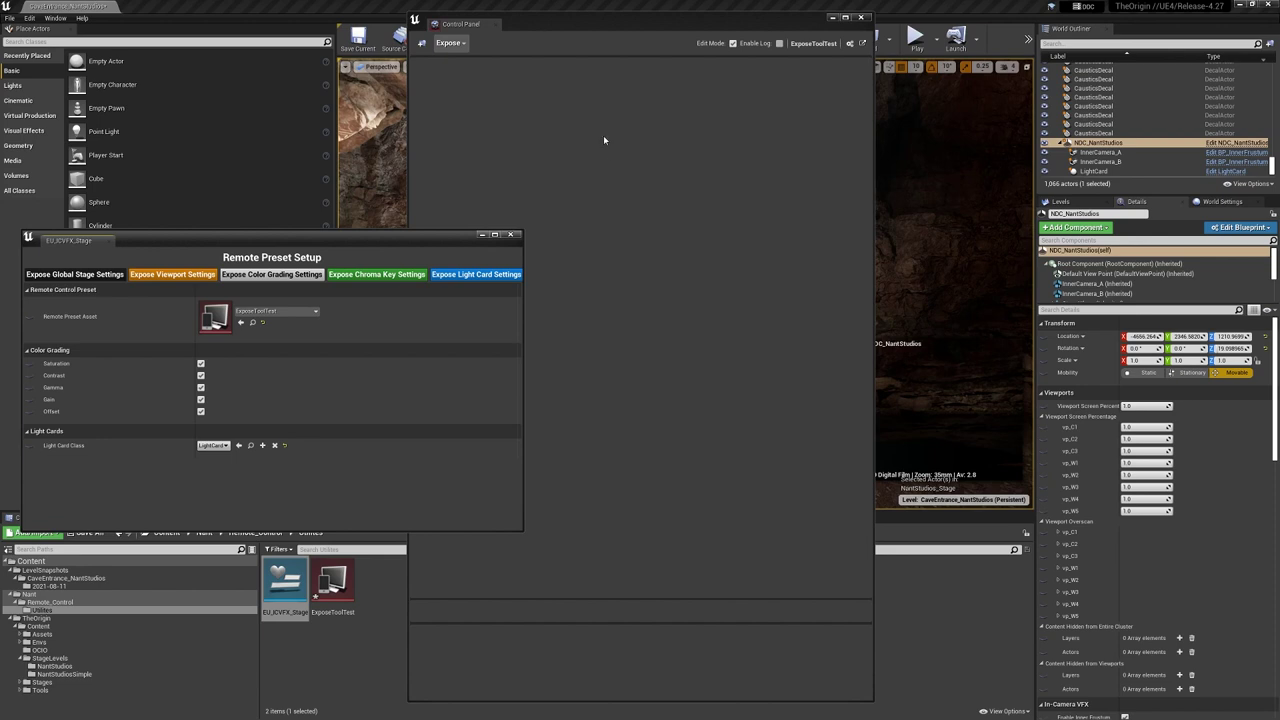
Step: Expose Global Stage, Viewport, Color Grading, Chroma Key and Light Card properties to the preset
{"action": "left_click", "coordinate": [70, 280]}
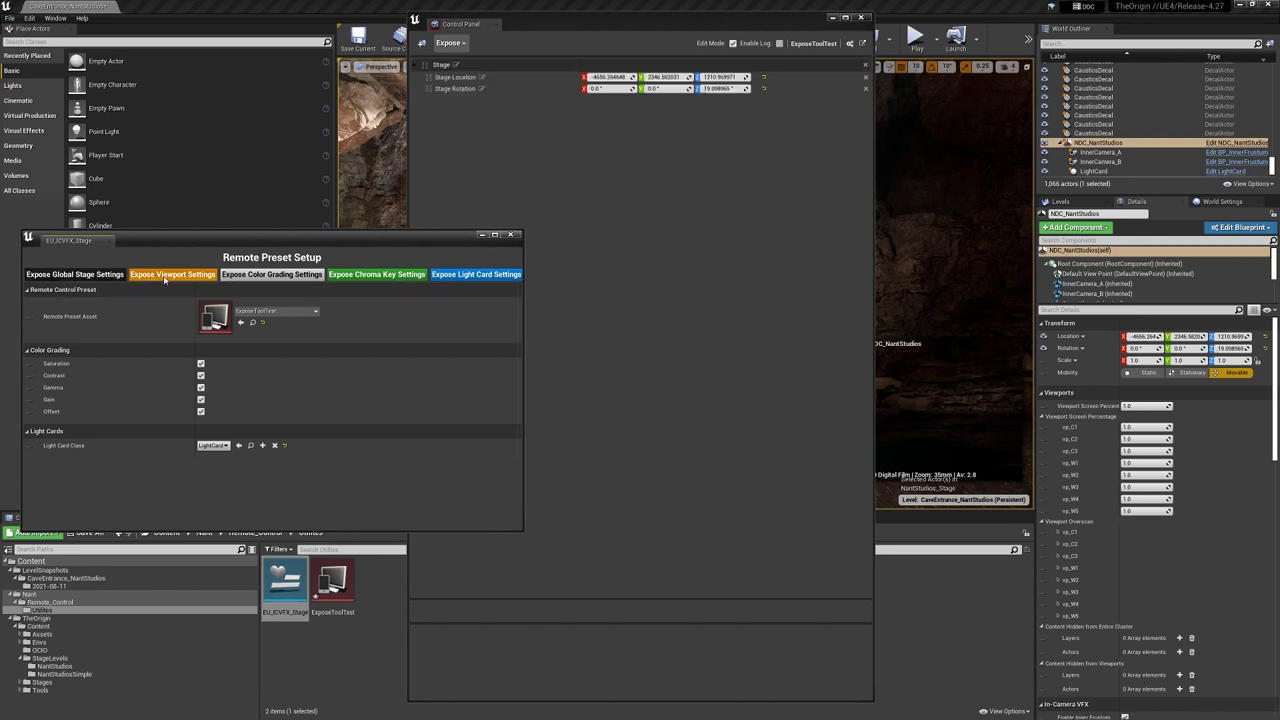
{"action": "left_click", "coordinate": [167, 279]}
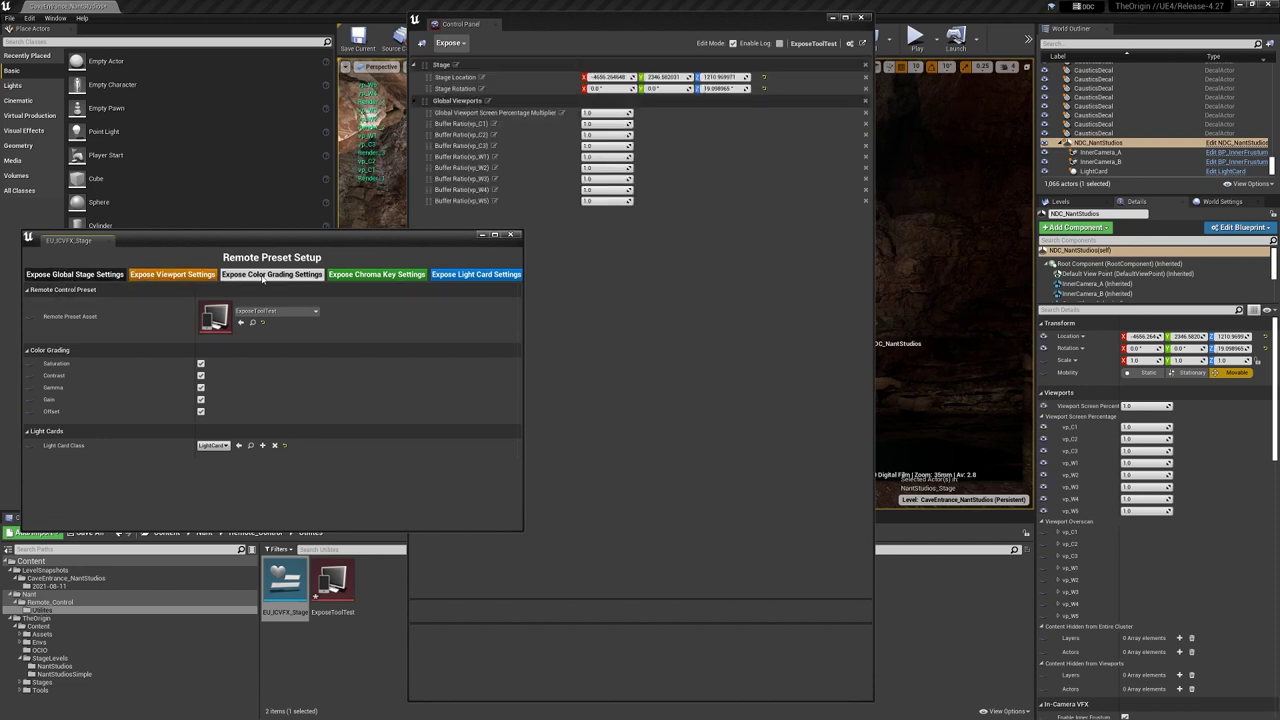
{"action": "left_click", "coordinate": [263, 280]}
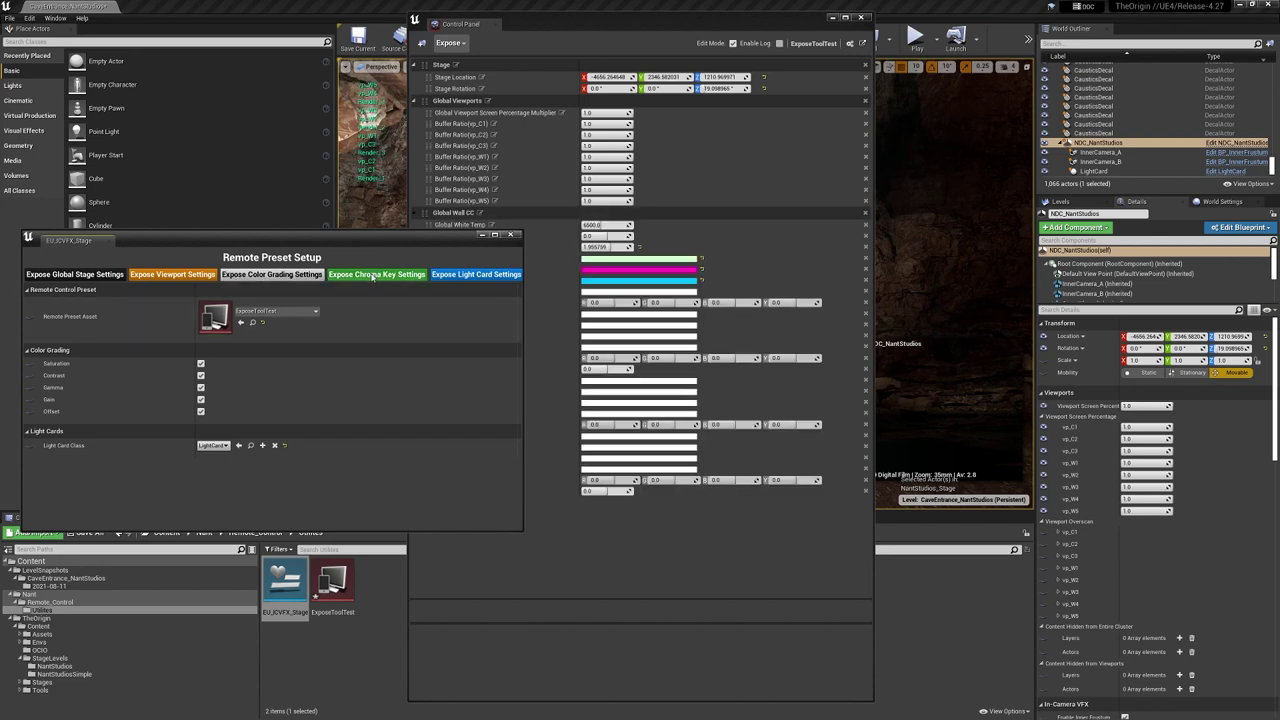
{"action": "left_click", "coordinate": [373, 277]}
{"action": "left_click", "coordinate": [476, 274]}
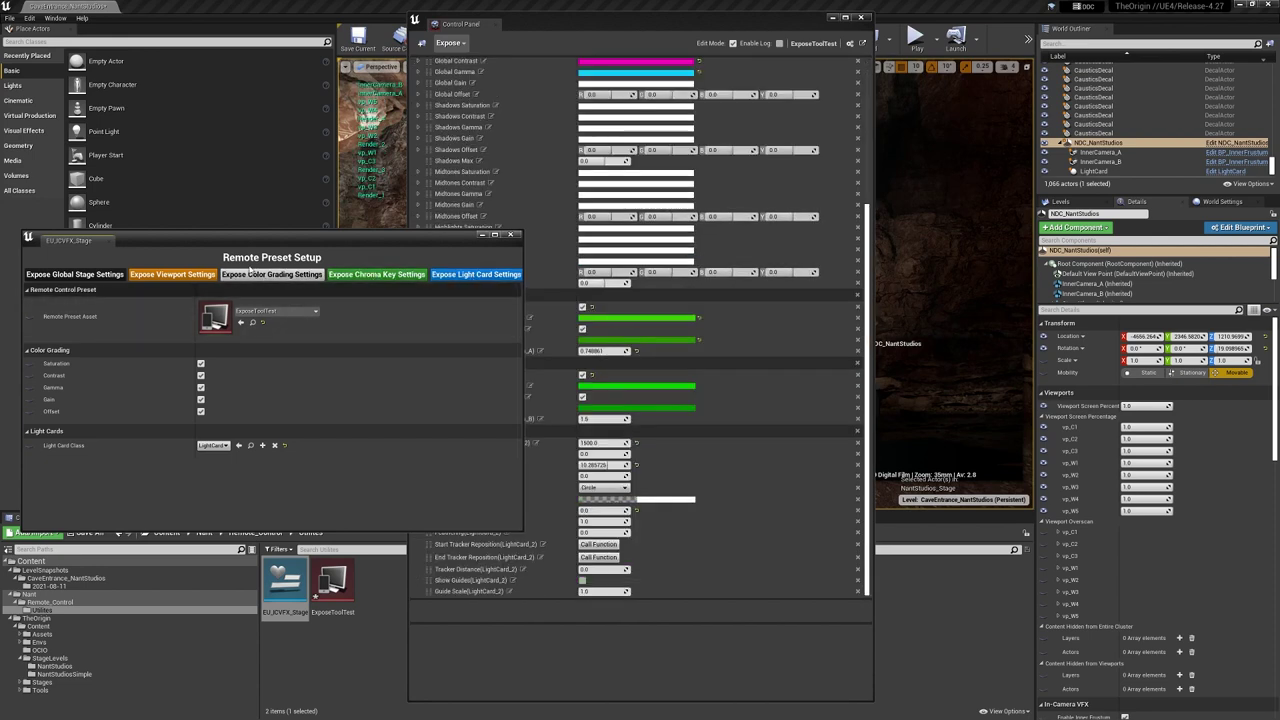
Step: Review the newly exposed properties in the Control Panel, then switch to the Conductor web app
{"action": "left_click_drag", "start_coordinate": [400, 248], "coordinate": [297, 206]}
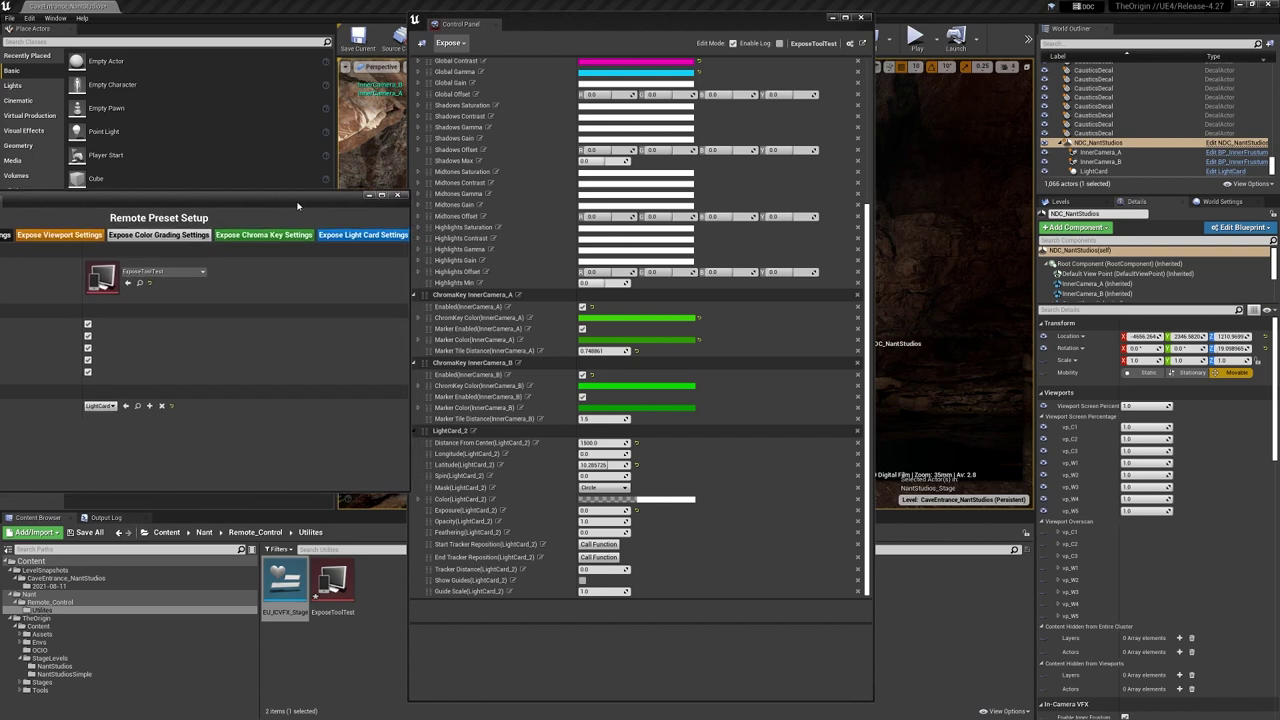
{"action": "scroll", "coordinate": [520, 330], "scroll_direction": "up", "scroll_amount": 3}
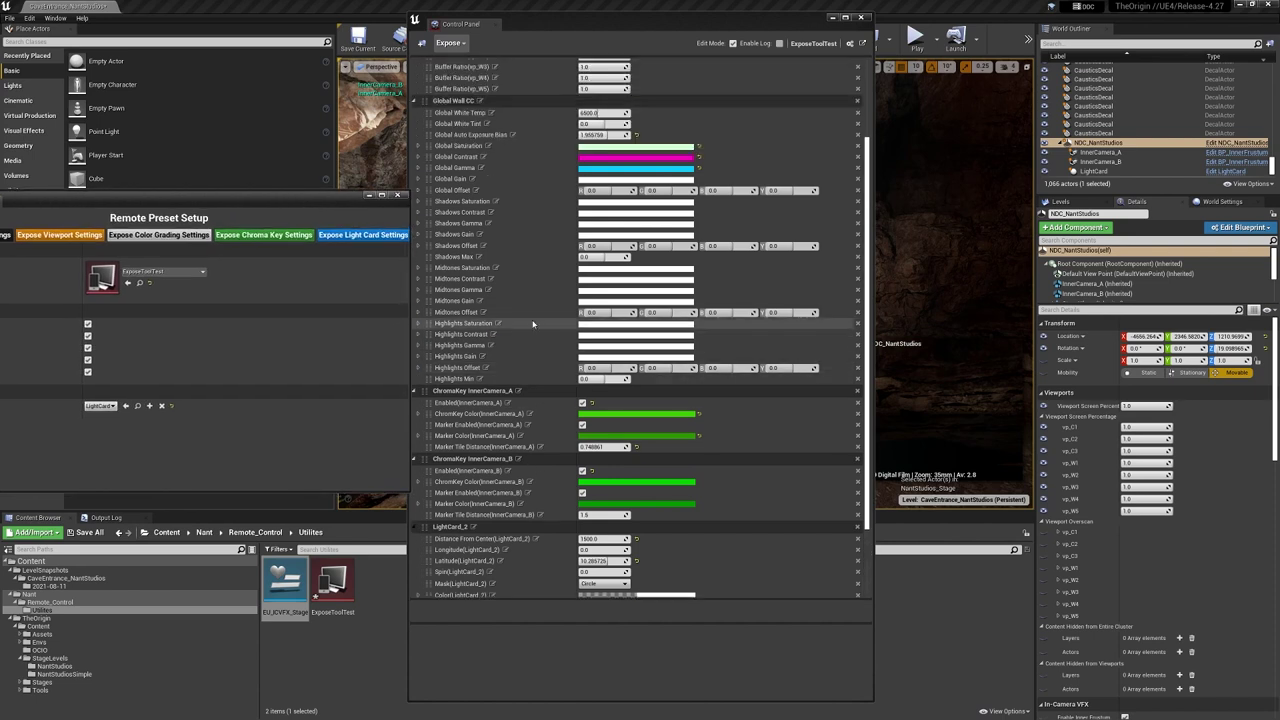
{"action": "scroll", "coordinate": [523, 317], "scroll_direction": "up", "scroll_amount": 2}
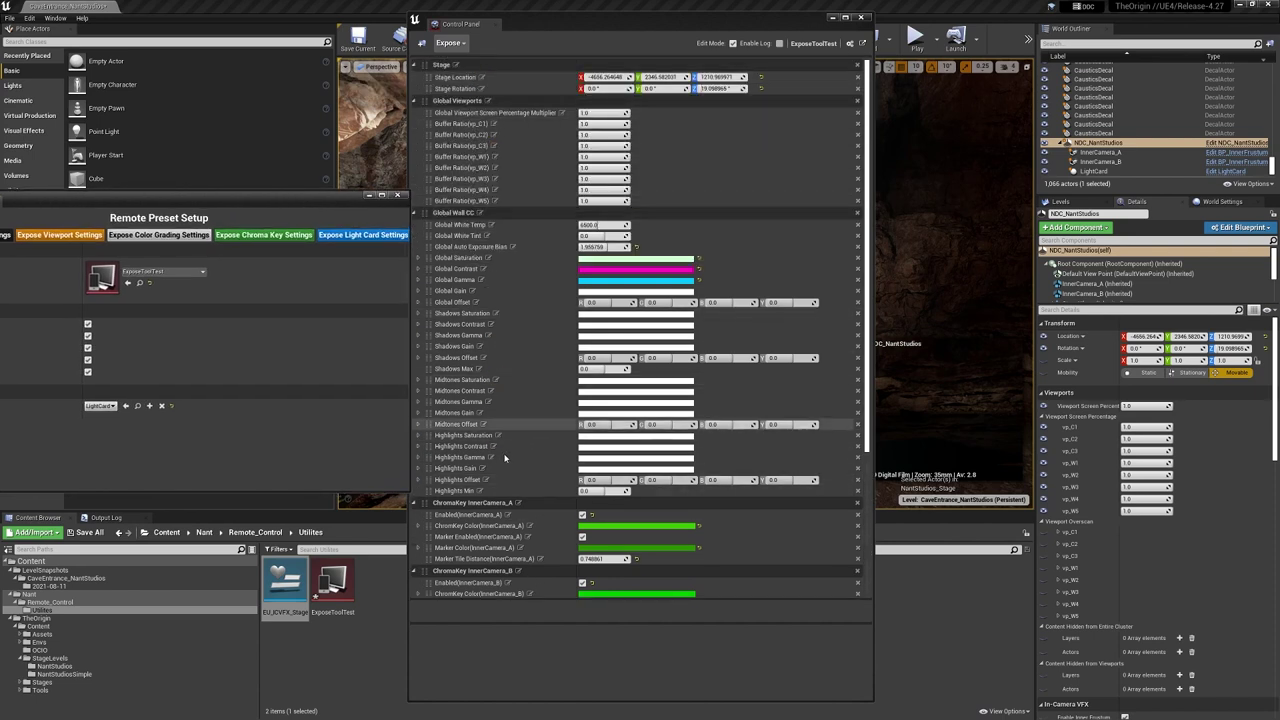
{"action": "scroll", "coordinate": [535, 456], "scroll_direction": "down", "scroll_amount": 2}
{"action": "scroll", "coordinate": [535, 456], "scroll_direction": "down", "scroll_amount": 3}
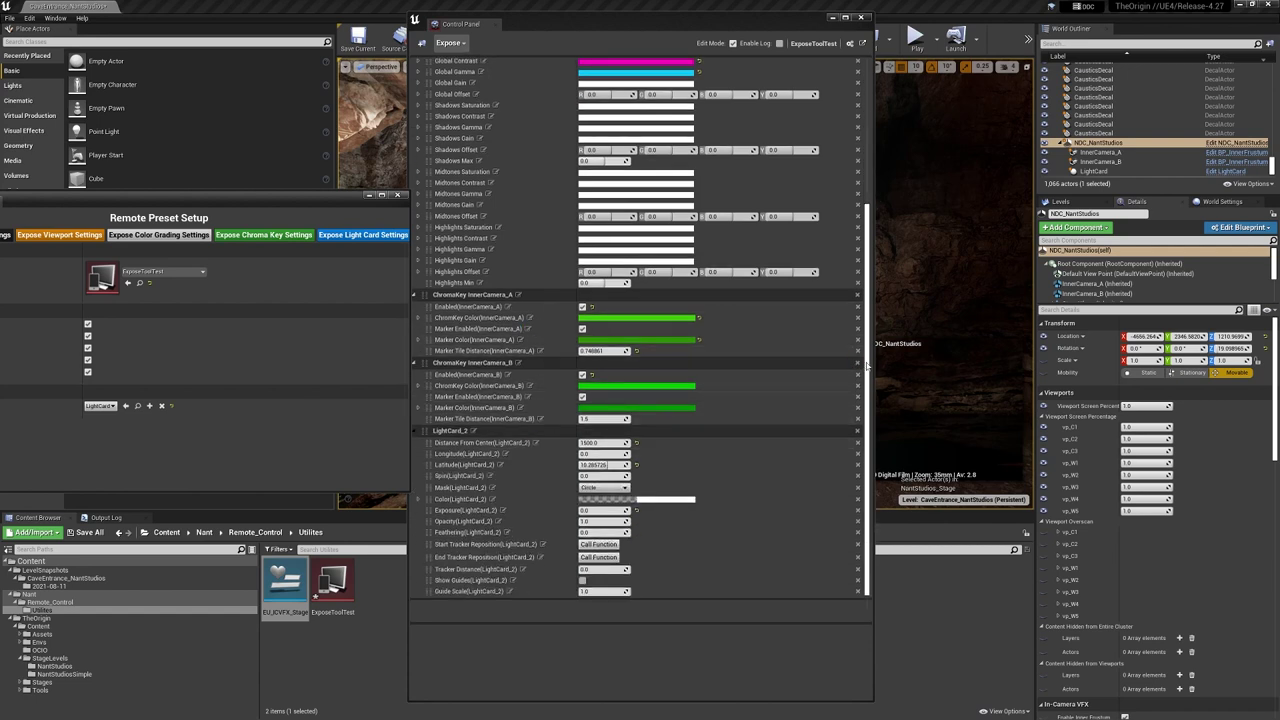
{"action": "scroll", "coordinate": [857, 365], "scroll_direction": "up", "scroll_amount": 2}
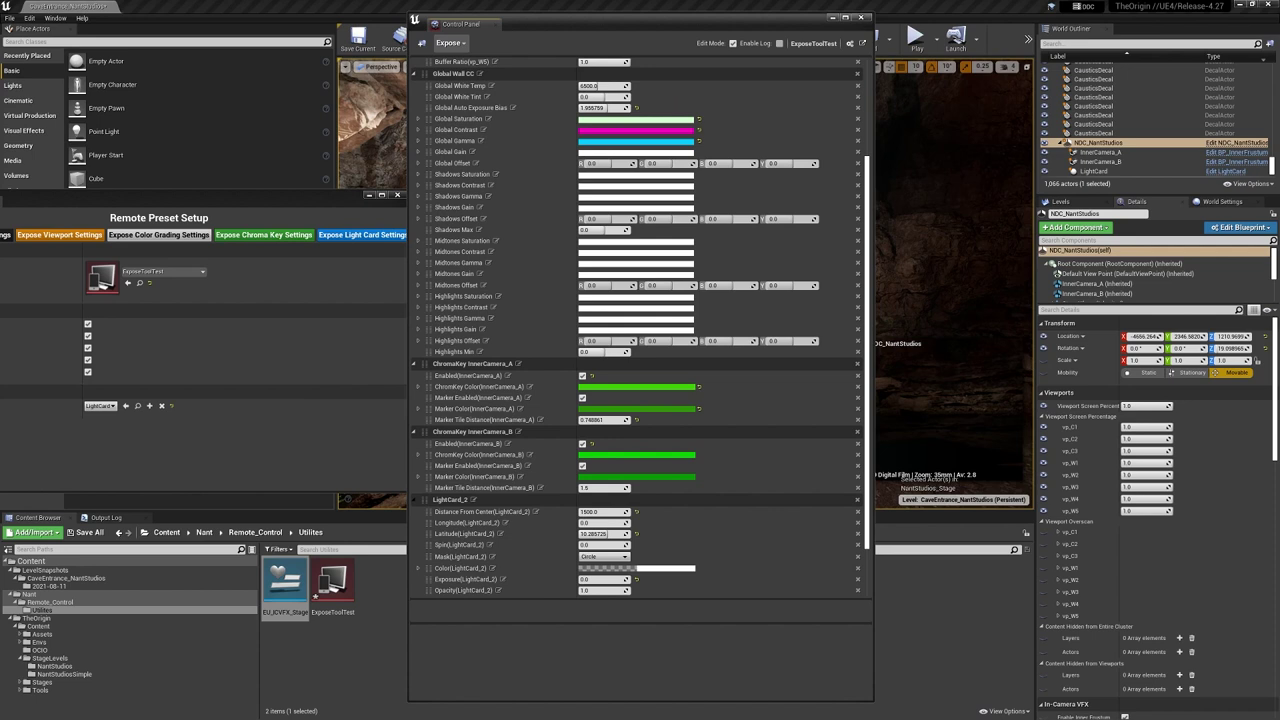
{"action": "key", "text": "alt+Tab"}
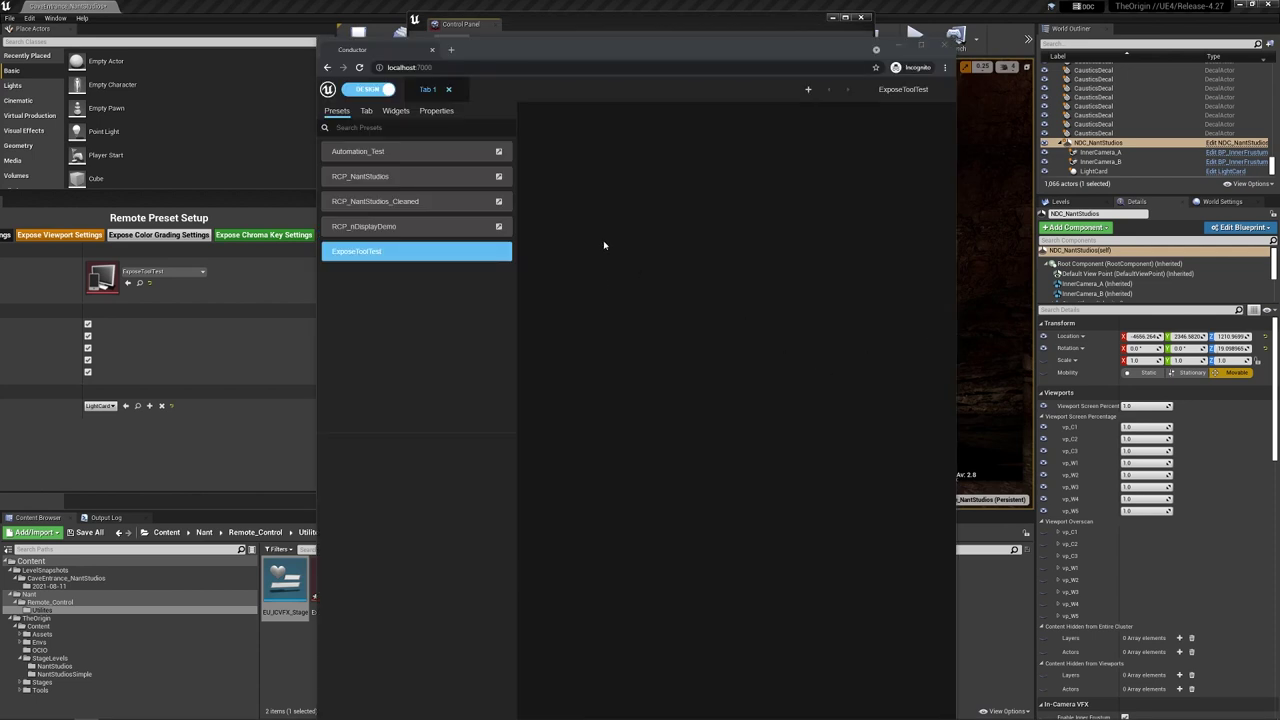
Step: Show ExposeToolTest's Properties list and scroll through the Stage, Global Viewports, Wall CC and ChromaKey groups
{"action": "left_click_drag", "start_coordinate": [548, 48], "coordinate": [489, 27]}
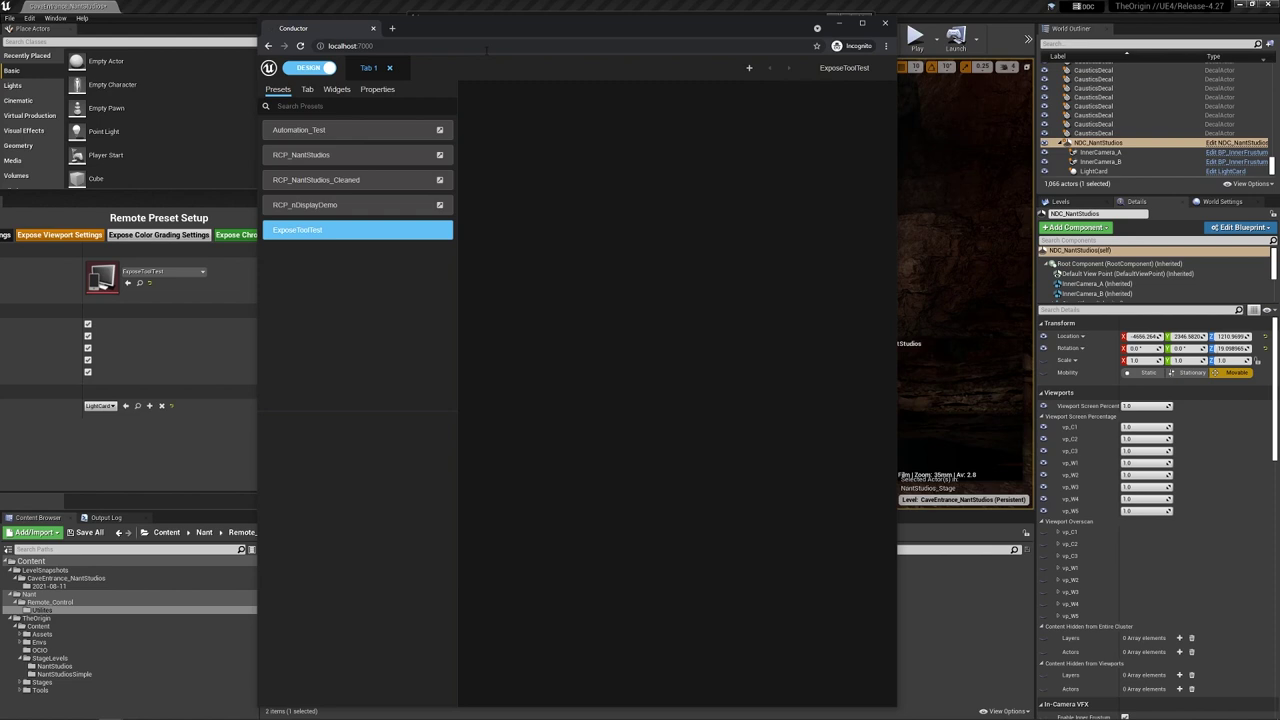
{"action": "left_click", "coordinate": [368, 96]}
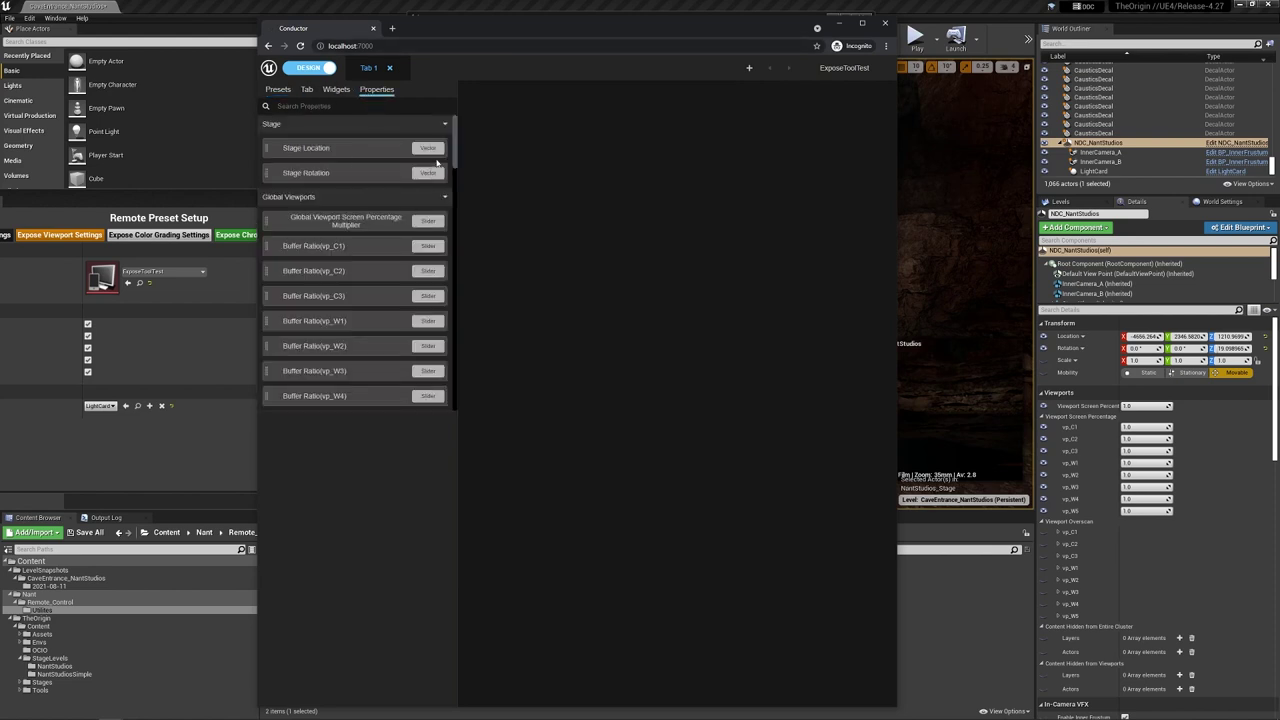
{"action": "left_click_drag", "start_coordinate": [452, 140], "coordinate": [450, 216]}
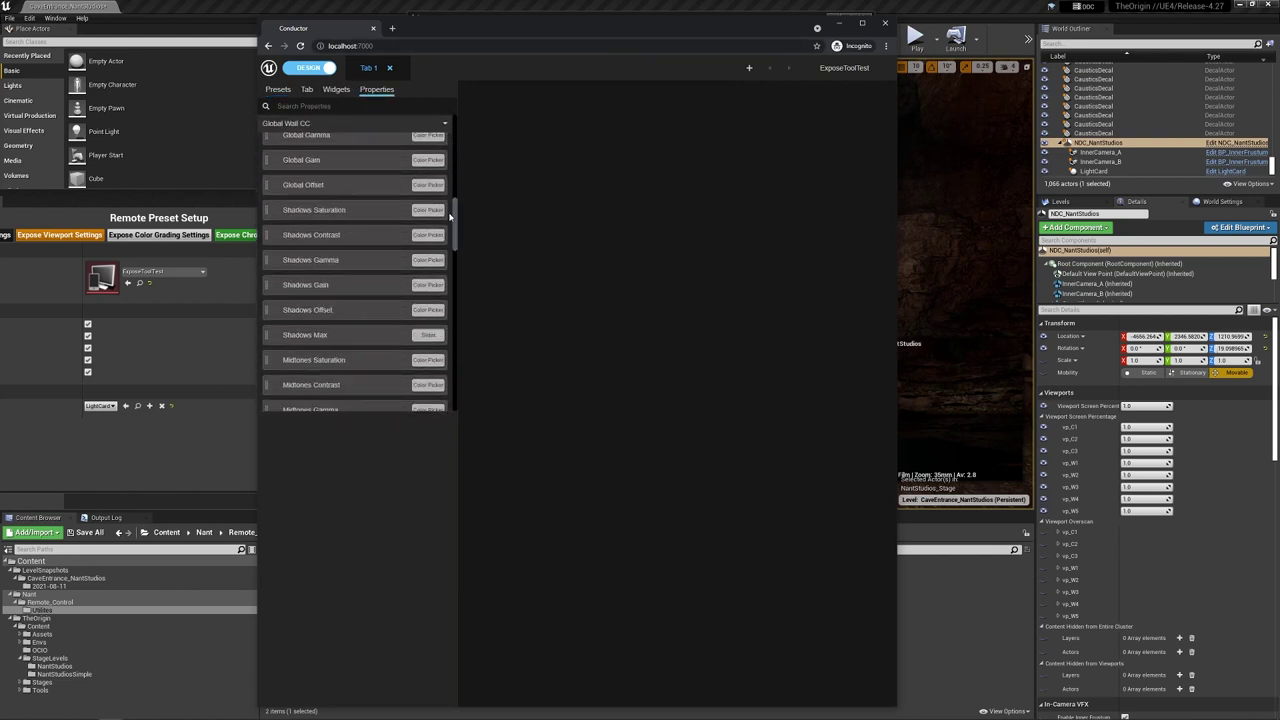
{"action": "scroll", "coordinate": [440, 205], "scroll_direction": "down", "scroll_amount": 5}
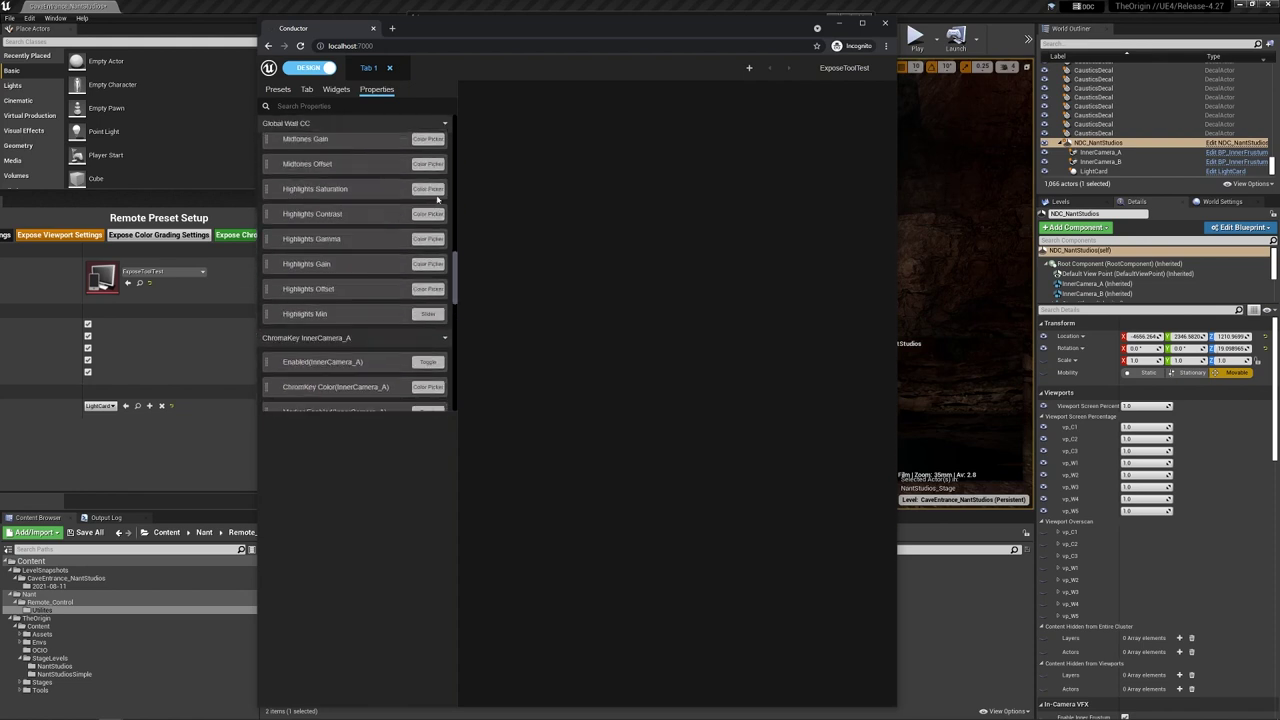
{"action": "left_click_drag", "start_coordinate": [467, 29], "coordinate": [446, 37]}
{"action": "scroll", "coordinate": [377, 221], "scroll_direction": "up", "scroll_amount": 10}
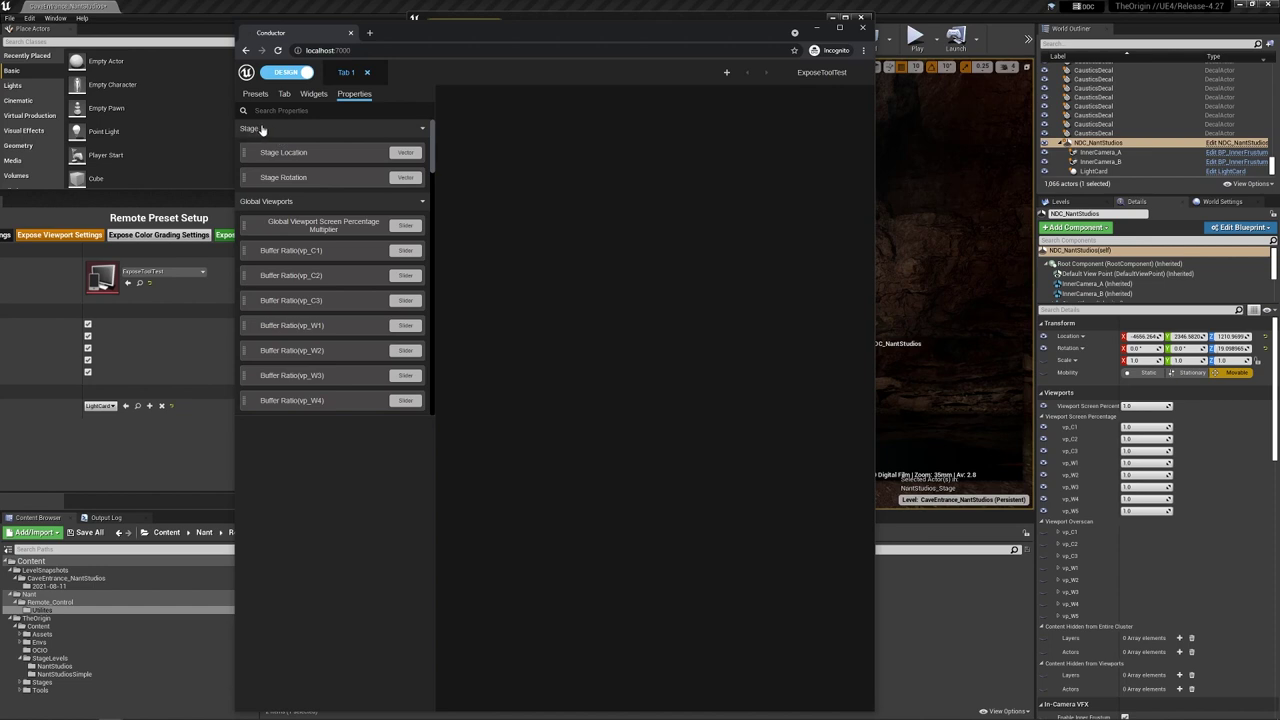
Step: Place the Stage group on Tab 1, add three tabs, and put Global Viewports on Tab 2
{"action": "mouse_move", "coordinate": [248, 129]}
{"action": "left_mouse_down"}
{"action": "mouse_move", "coordinate": [629, 167]}
{"action": "mouse_move", "coordinate": [543, 168]}
{"action": "left_mouse_up"}
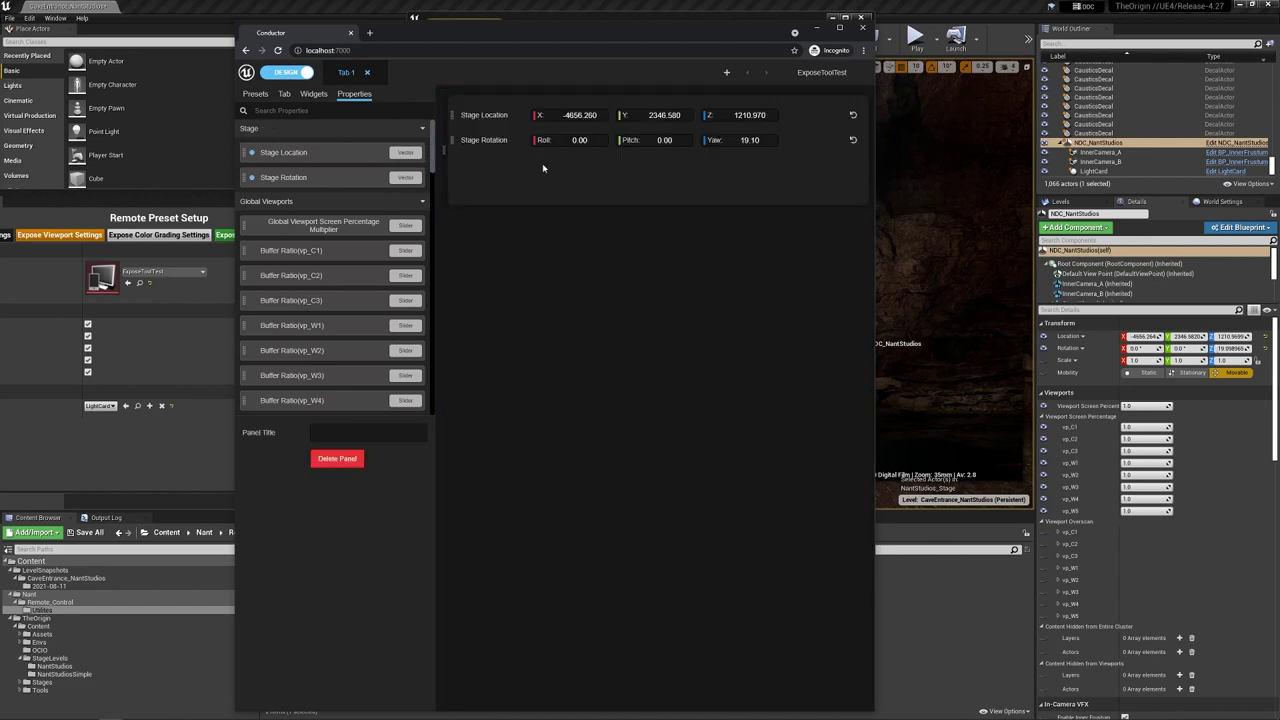
{"action": "left_click", "coordinate": [728, 74]}
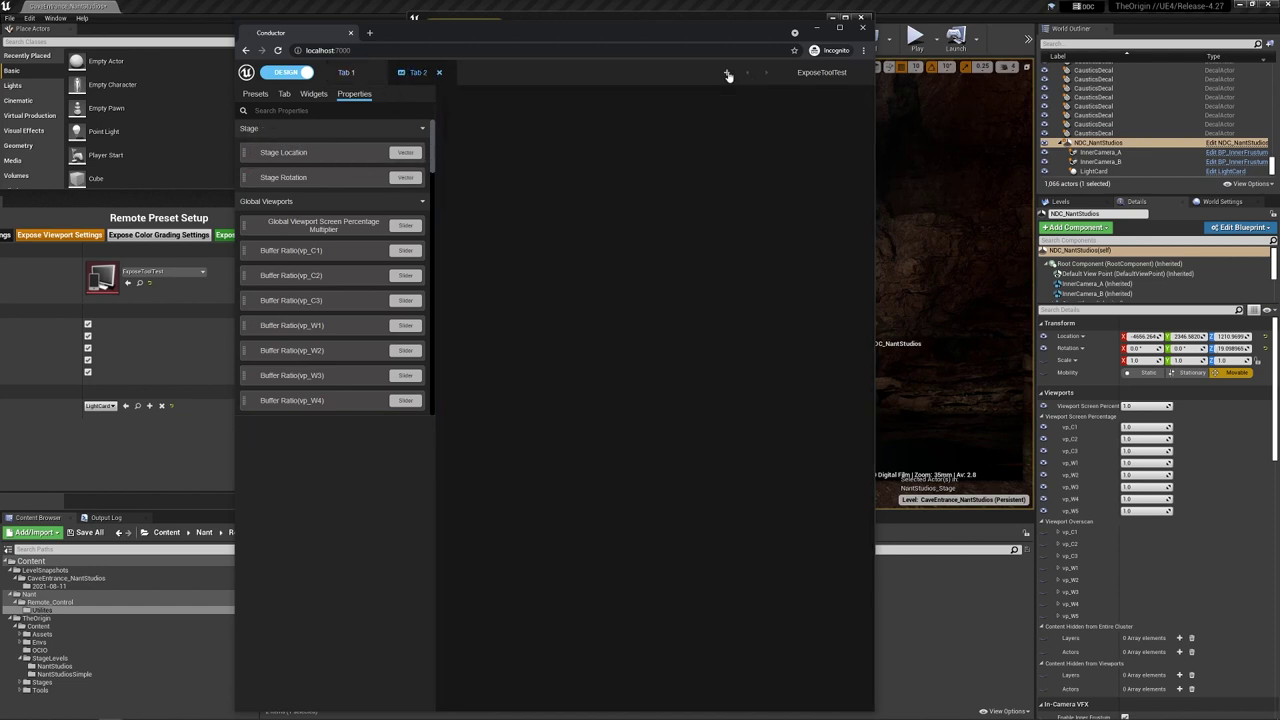
{"action": "left_click", "coordinate": [728, 74]}
{"action": "left_click", "coordinate": [727, 74]}
{"action": "left_click", "coordinate": [418, 74]}
{"action": "left_click_drag", "start_coordinate": [257, 205], "coordinate": [510, 151]}
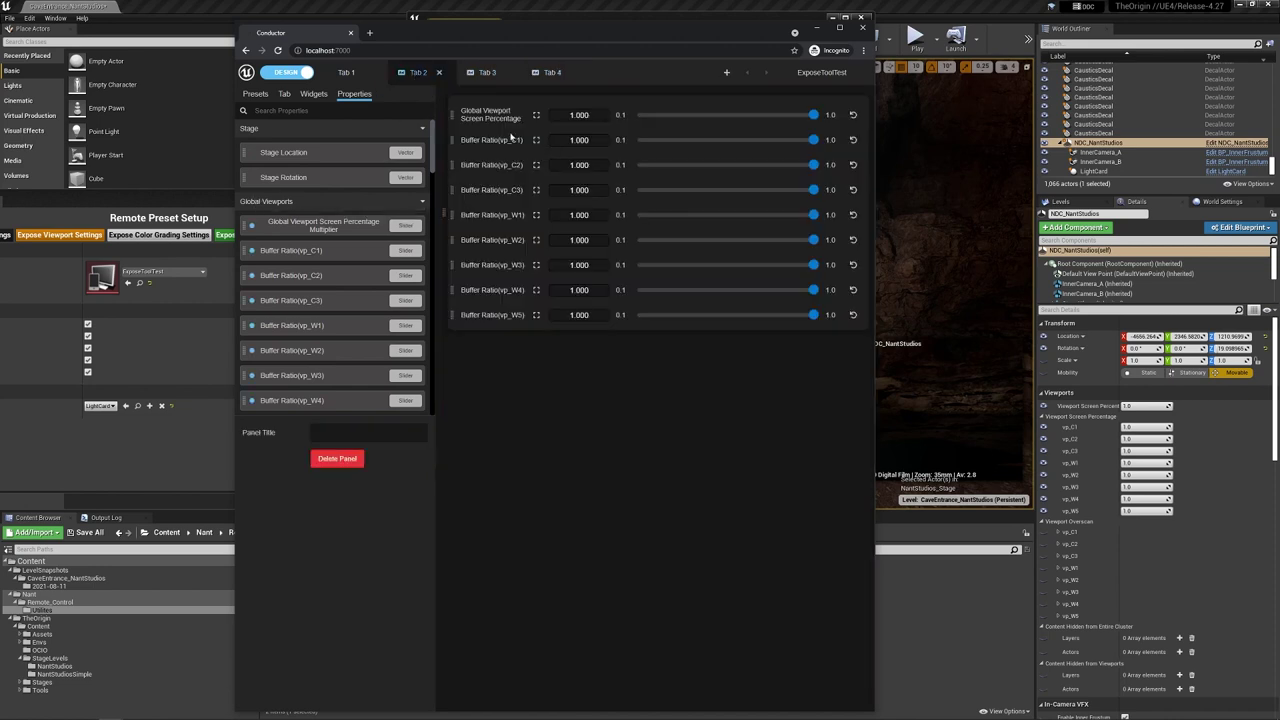
Step: Put the Global Wall CC colour wheels on Tab 3 and InnerCamera_A's ChromaKey on Tab 4
{"action": "left_click", "coordinate": [483, 73]}
{"action": "scroll", "coordinate": [330, 260], "scroll_direction": "down", "scroll_amount": 5}
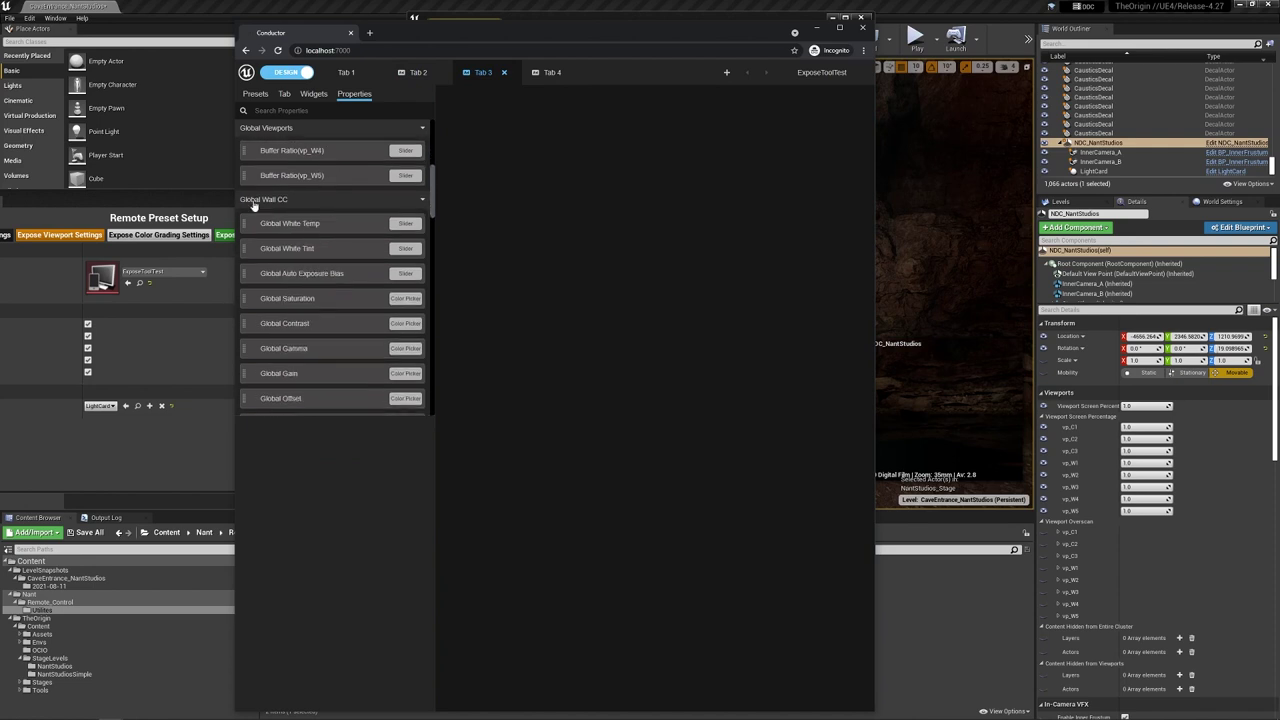
{"action": "mouse_move", "coordinate": [257, 203]}
{"action": "left_mouse_down"}
{"action": "mouse_move", "coordinate": [427, 236]}
{"action": "mouse_move", "coordinate": [655, 184]}
{"action": "left_mouse_up"}
{"action": "left_click", "coordinate": [548, 73]}
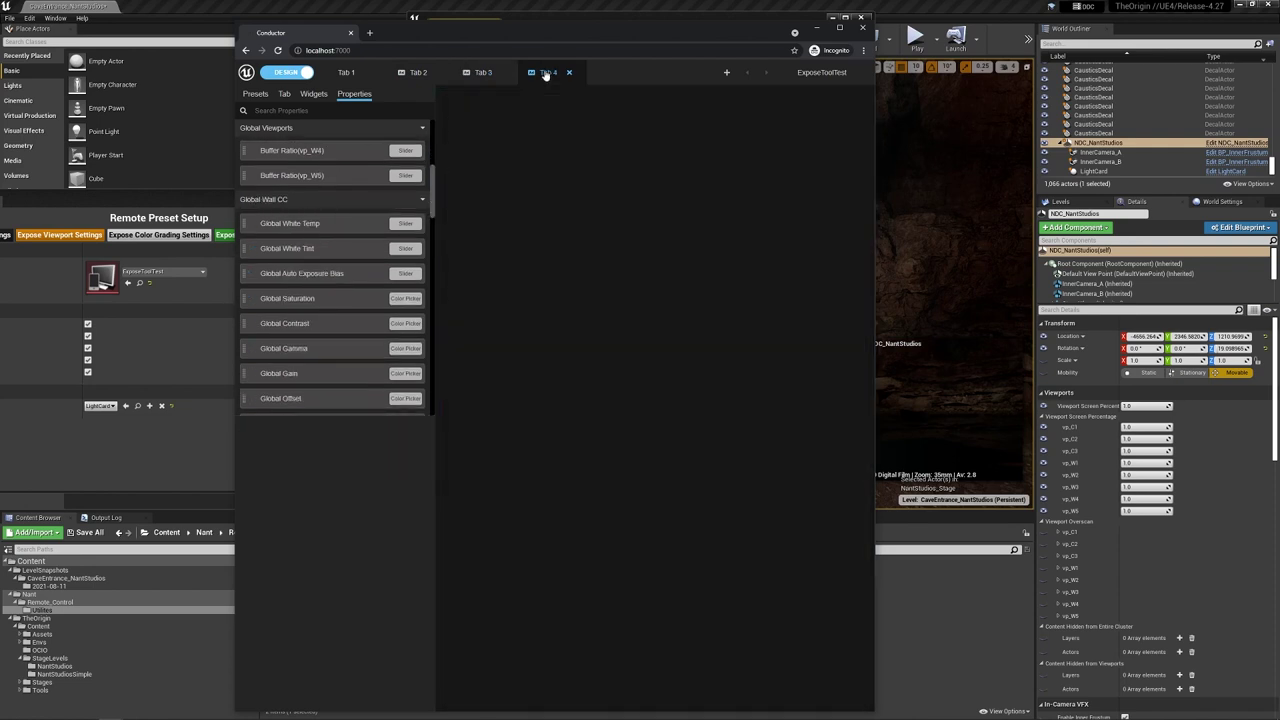
{"action": "scroll", "coordinate": [355, 260], "scroll_direction": "down", "scroll_amount": 2}
{"action": "scroll", "coordinate": [354, 257], "scroll_direction": "down", "scroll_amount": 3}
{"action": "scroll", "coordinate": [354, 255], "scroll_direction": "down", "scroll_amount": 2}
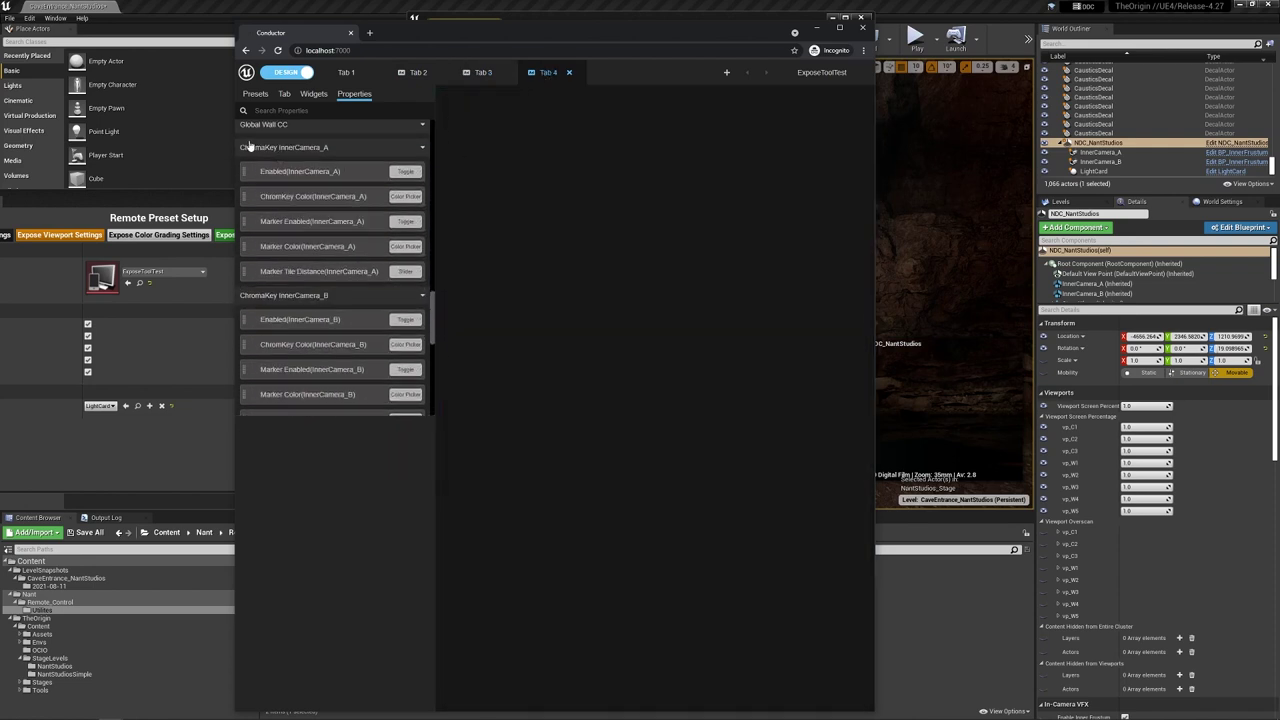
{"action": "scroll", "coordinate": [255, 152], "scroll_direction": "up", "scroll_amount": 1}
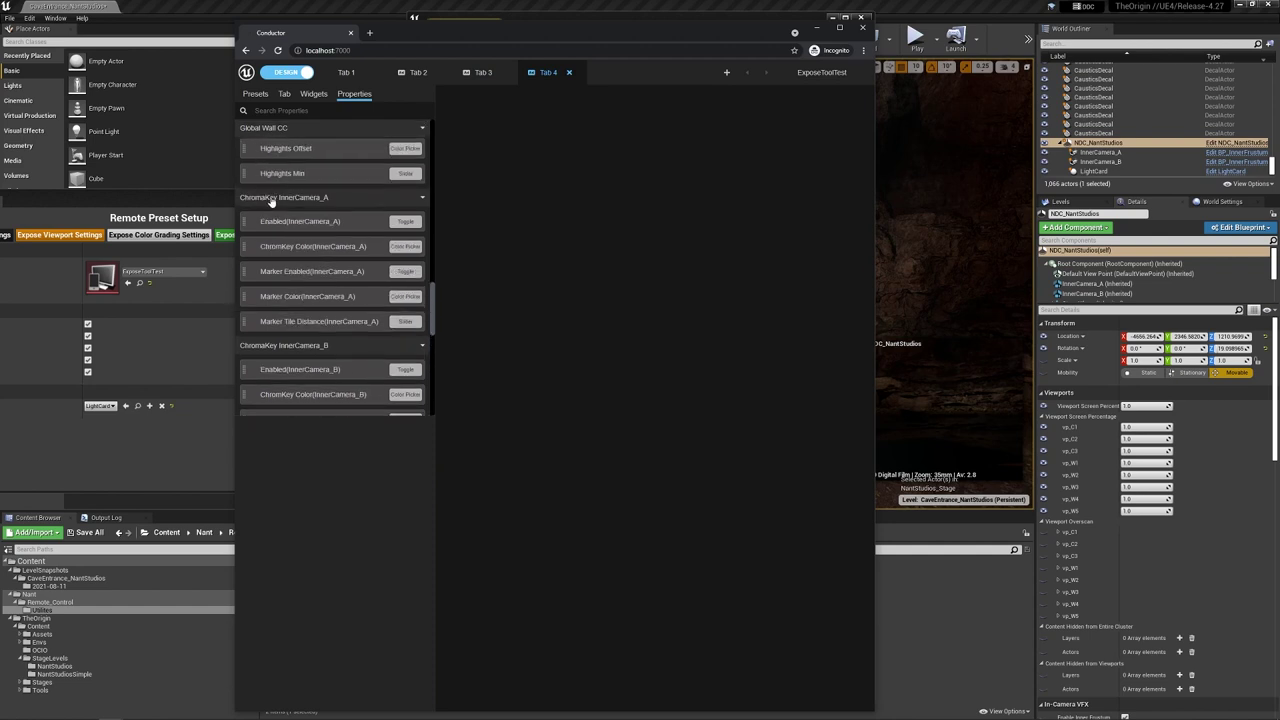
{"action": "mouse_move", "coordinate": [275, 200]}
{"action": "left_mouse_down"}
{"action": "mouse_move", "coordinate": [639, 234]}
{"action": "mouse_move", "coordinate": [541, 182]}
{"action": "left_mouse_up"}
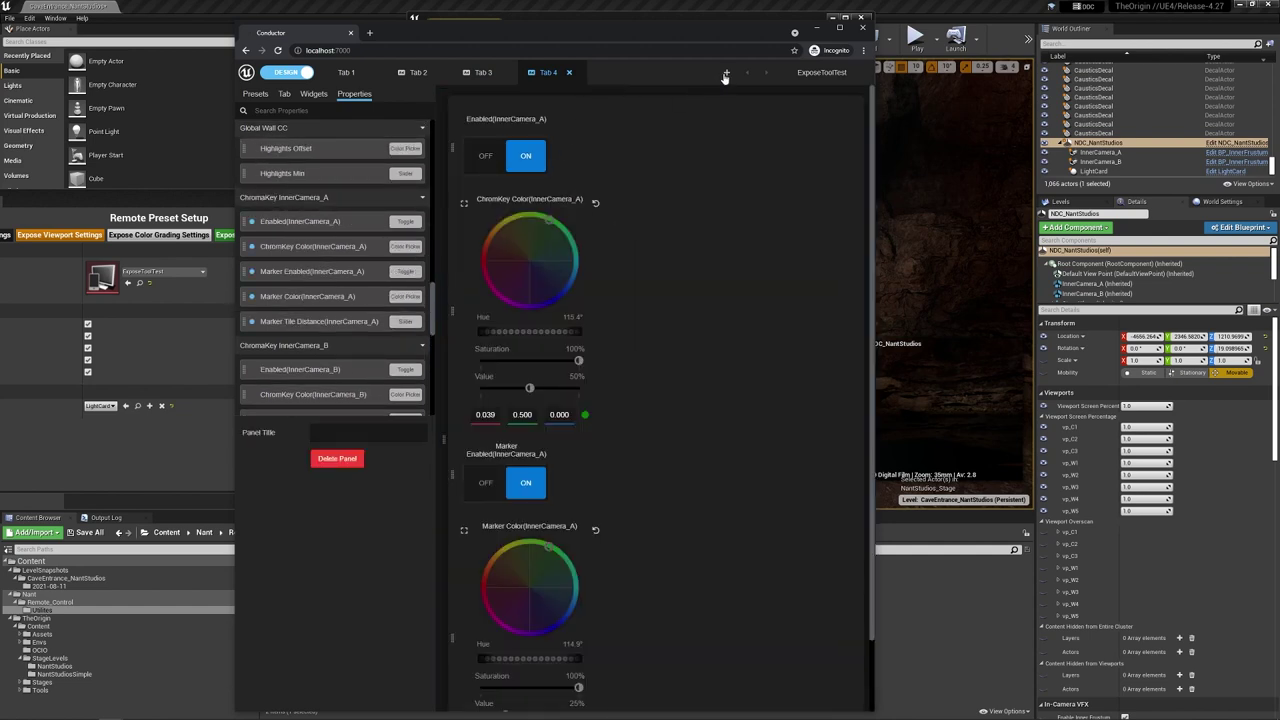
Step: Add Tabs 5 and 6, holding the second camera's ChromaKey and the LightCard_2 controls
{"action": "left_click", "coordinate": [726, 73]}
{"action": "scroll", "coordinate": [381, 222], "scroll_direction": "down", "scroll_amount": 1}
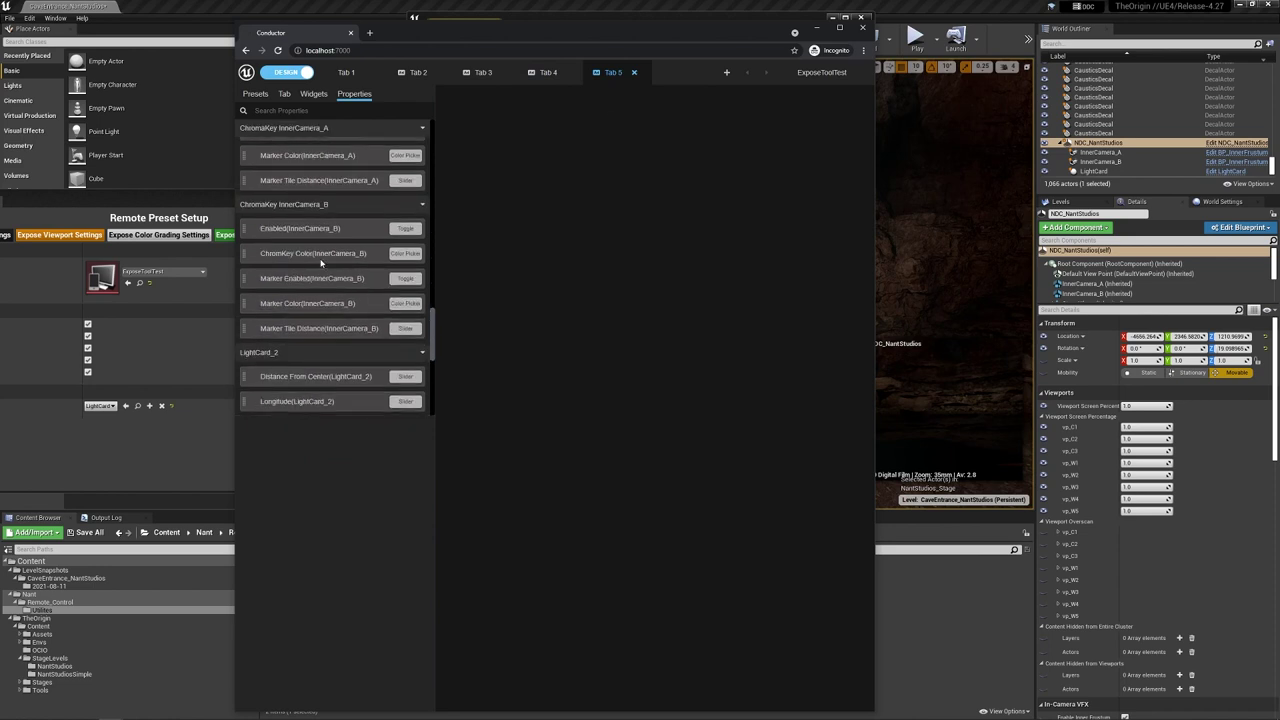
{"action": "left_click_drag", "start_coordinate": [278, 198], "coordinate": [600, 205]}
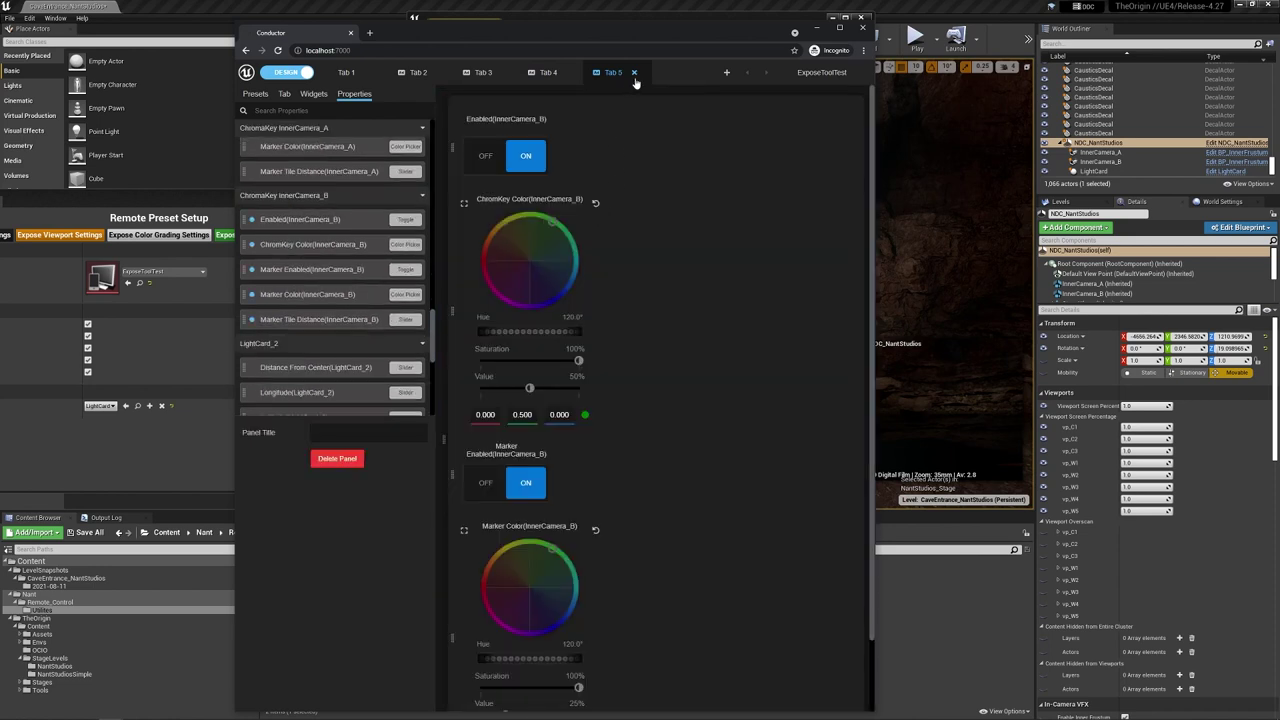
{"action": "left_click", "coordinate": [726, 73]}
{"action": "scroll", "coordinate": [280, 252], "scroll_direction": "down", "scroll_amount": 3}
{"action": "scroll", "coordinate": [280, 252], "scroll_direction": "up", "scroll_amount": 1}
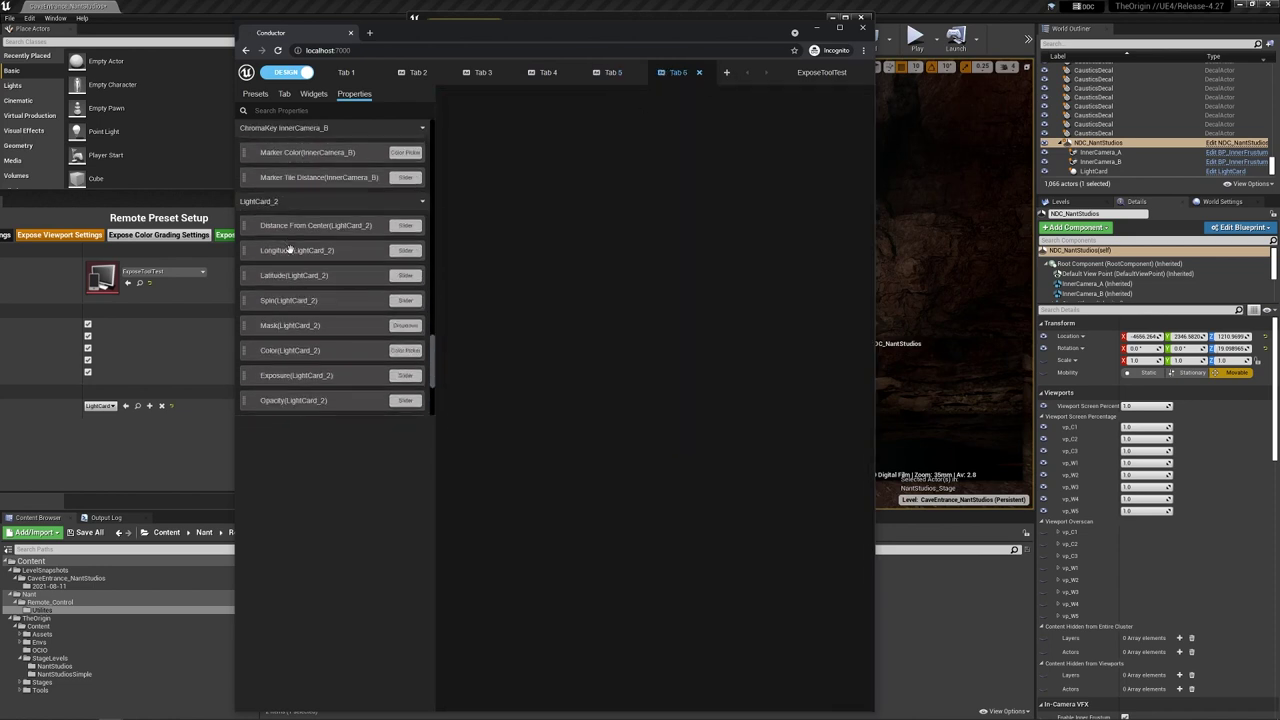
{"action": "left_click_drag", "start_coordinate": [262, 202], "coordinate": [455, 255]}
{"action": "scroll", "coordinate": [330, 280], "scroll_direction": "up", "scroll_amount": 2}
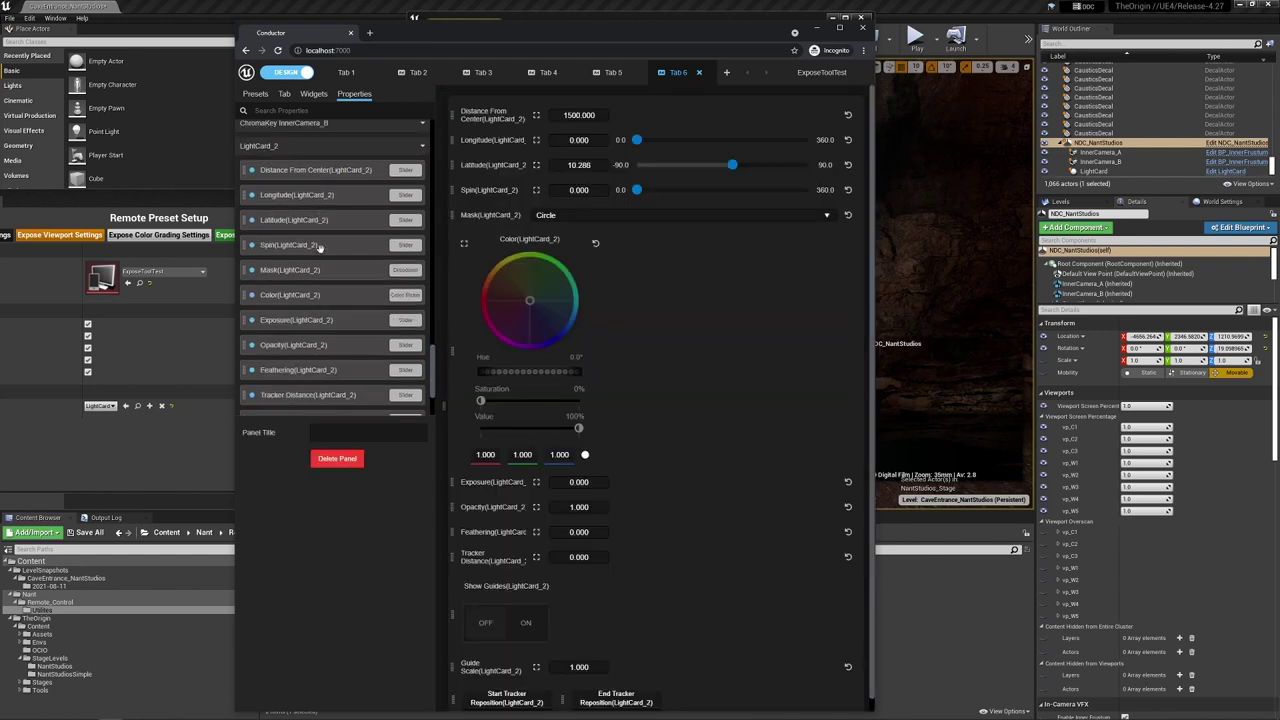
{"action": "scroll", "coordinate": [330, 280], "scroll_direction": "up", "scroll_amount": 2}
{"action": "scroll", "coordinate": [330, 280], "scroll_direction": "up", "scroll_amount": 3}
{"action": "scroll", "coordinate": [330, 280], "scroll_direction": "up", "scroll_amount": 2}
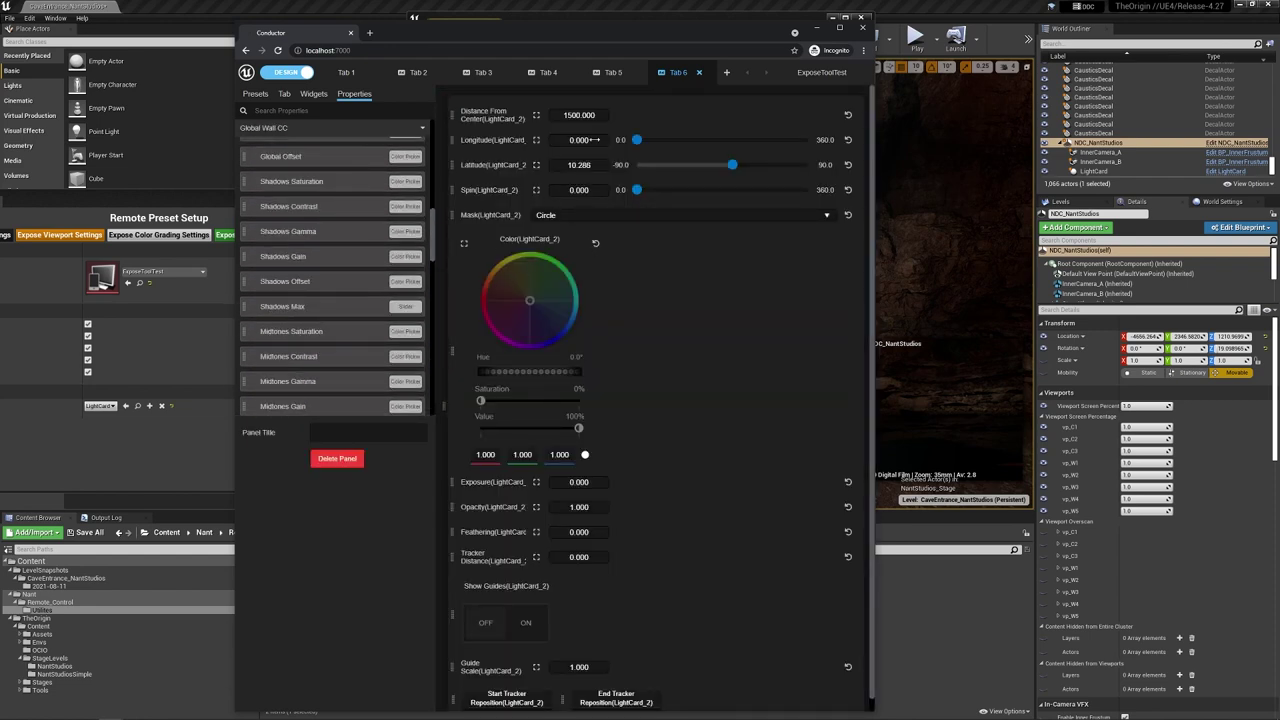
Step: Review the ChromaKey, colour wheel and Buffer Ratio controls on Tabs 4, 3 and 2
{"action": "left_click", "coordinate": [549, 73]}
{"action": "left_click", "coordinate": [483, 74]}
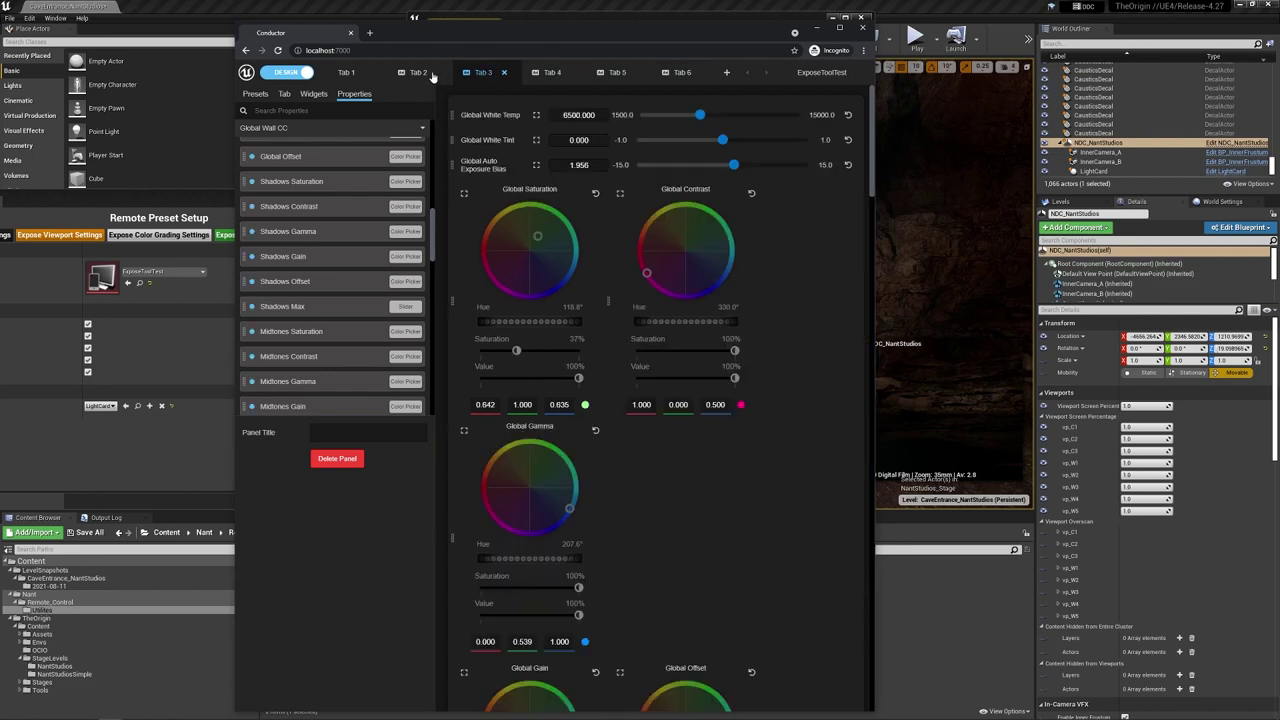
{"action": "left_click", "coordinate": [412, 74]}
{"action": "left_click", "coordinate": [350, 78]}
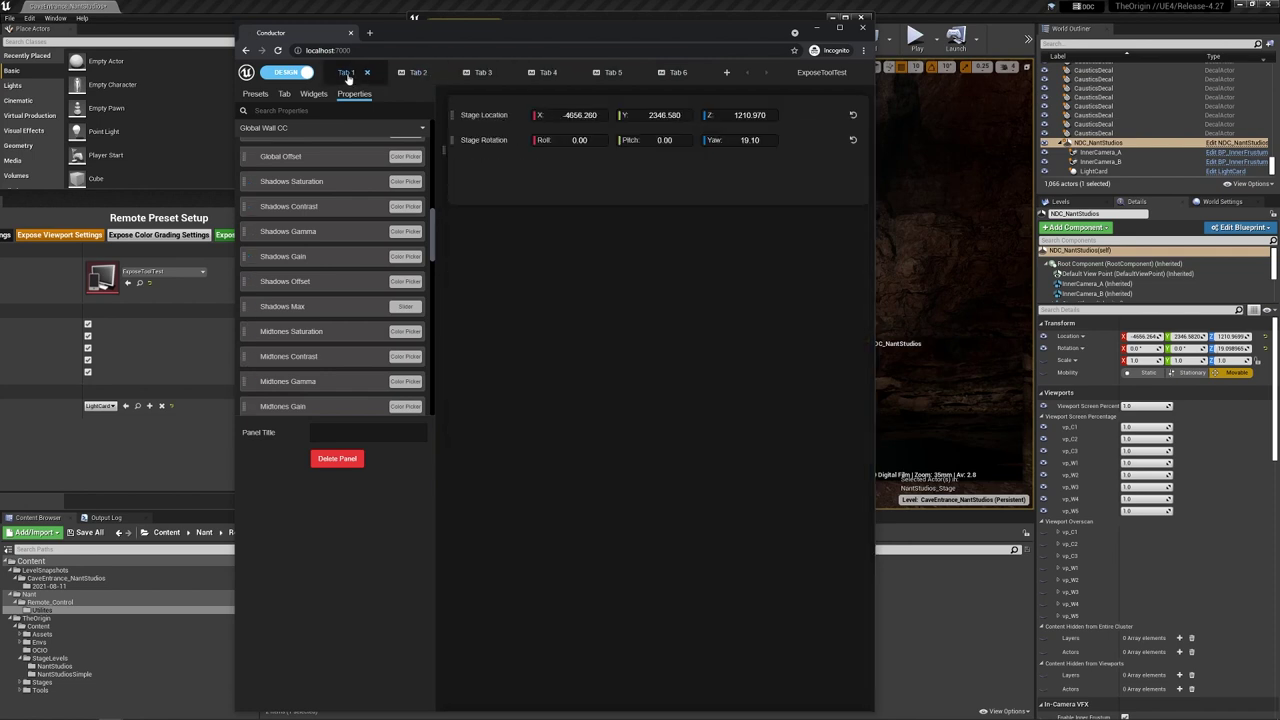
{"action": "scroll", "coordinate": [345, 236], "scroll_direction": "up", "scroll_amount": 3}
{"action": "scroll", "coordinate": [345, 236], "scroll_direction": "up", "scroll_amount": 3}
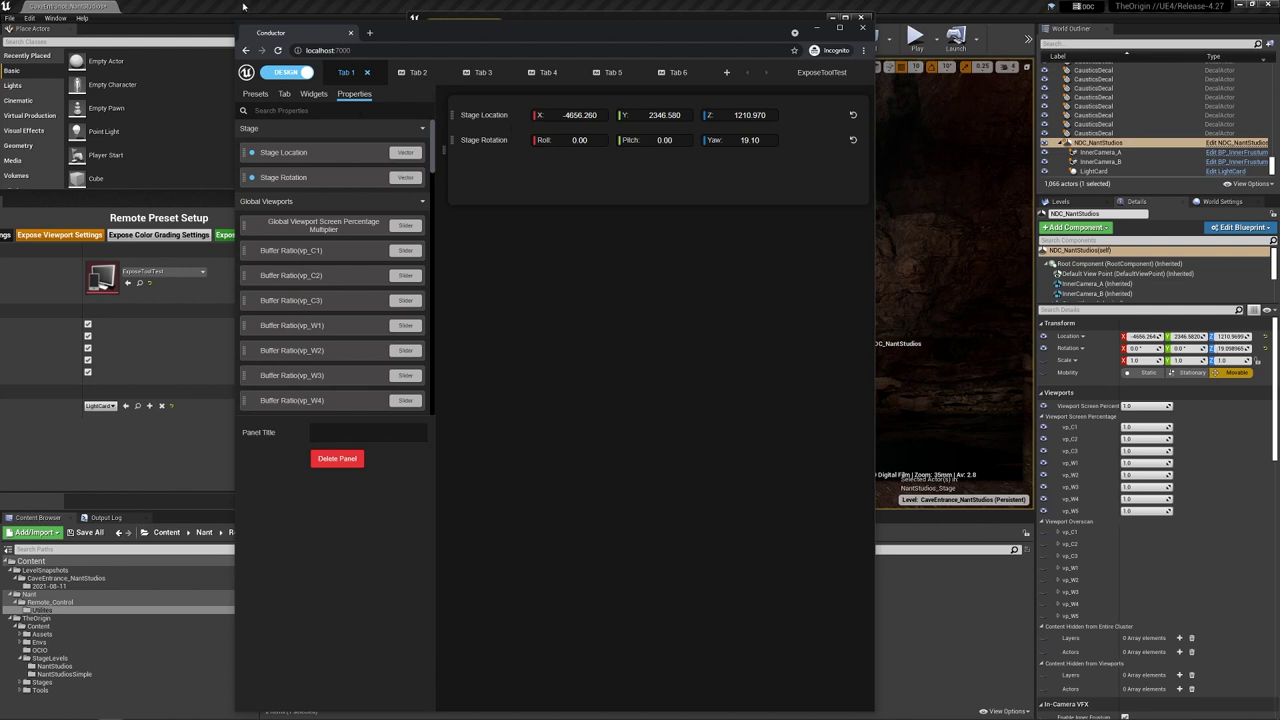
Step: Select NDC_NantStudios and scroll its Details to Color Grading, expanding the global Saturation settings
{"action": "left_click_drag", "start_coordinate": [150, 205], "coordinate": [357, 172]}
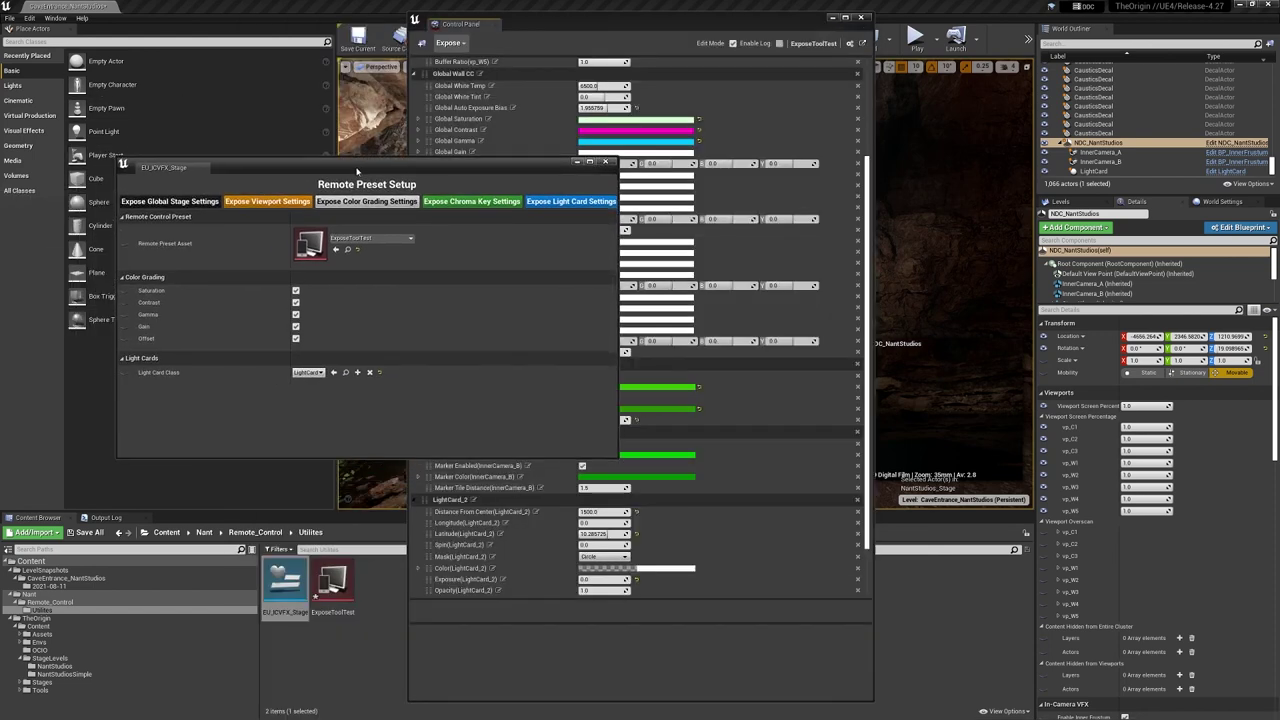
{"action": "left_click", "coordinate": [1092, 144]}
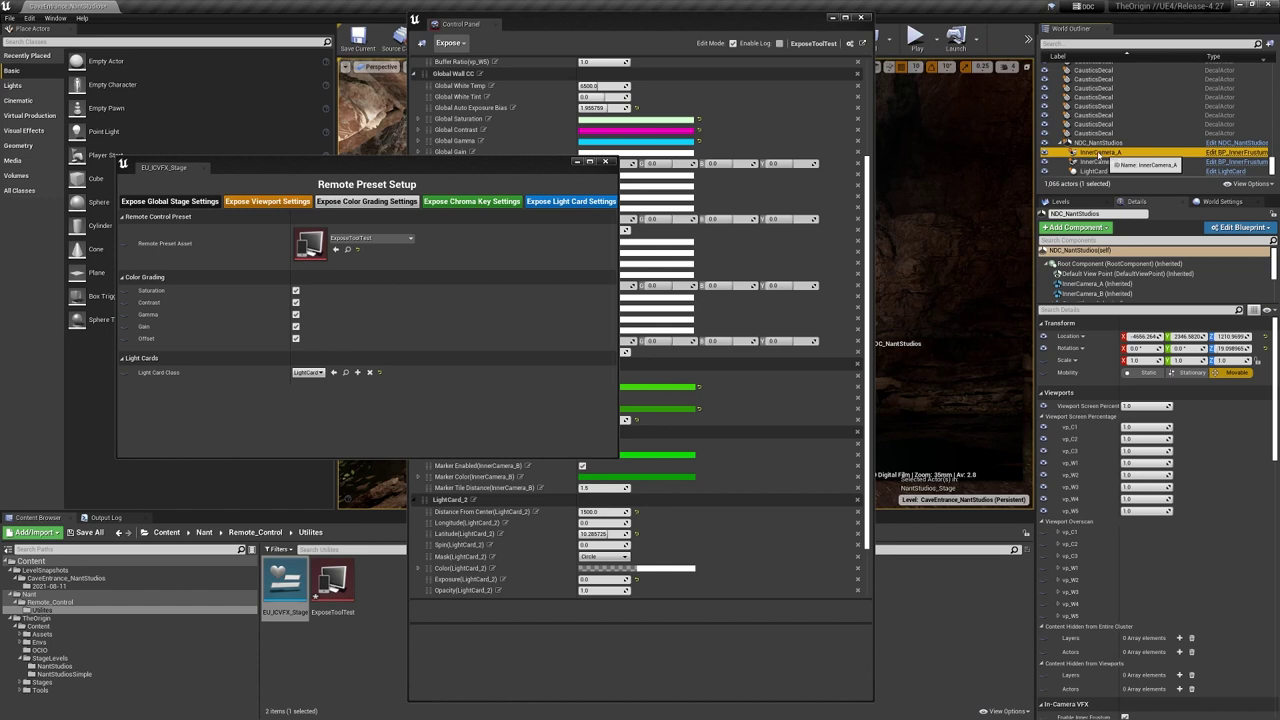
{"action": "scroll", "coordinate": [1115, 481], "scroll_direction": "down", "scroll_amount": 2}
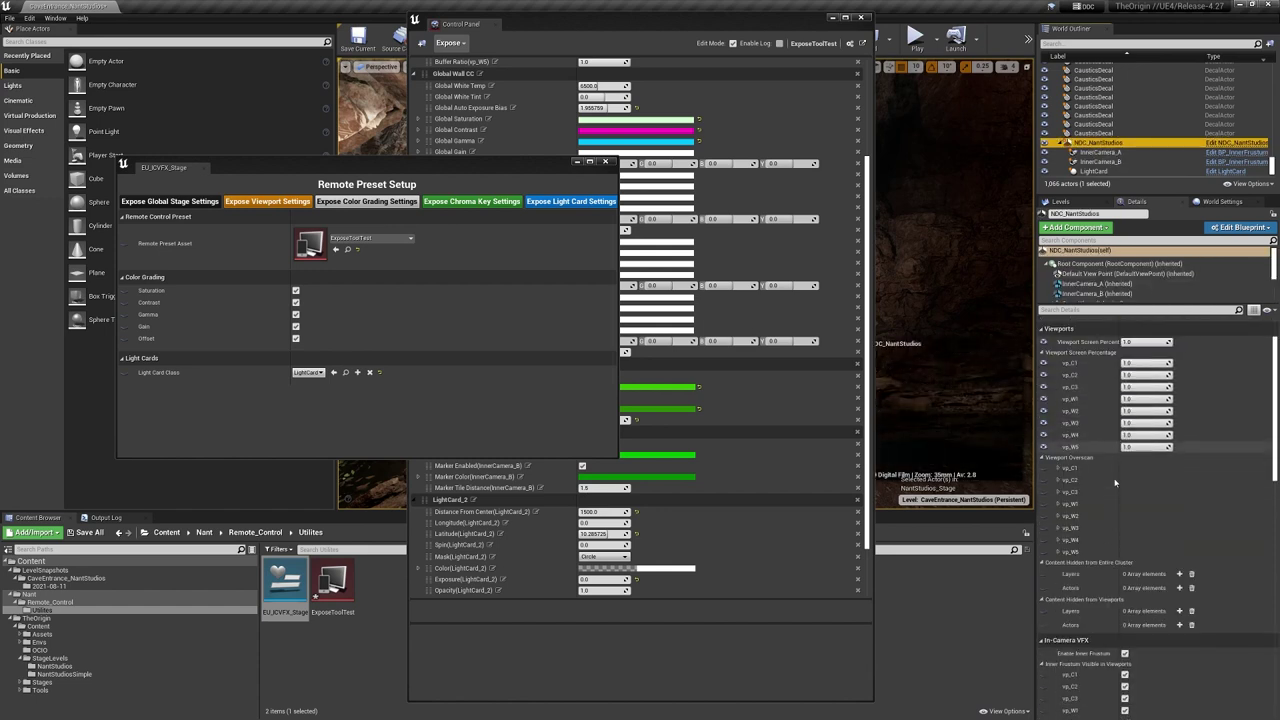
{"action": "scroll", "coordinate": [1115, 481], "scroll_direction": "down", "scroll_amount": 2}
{"action": "scroll", "coordinate": [1115, 481], "scroll_direction": "down", "scroll_amount": 2}
{"action": "scroll", "coordinate": [1110, 510], "scroll_direction": "down", "scroll_amount": 2}
{"action": "left_click", "coordinate": [1064, 660]}
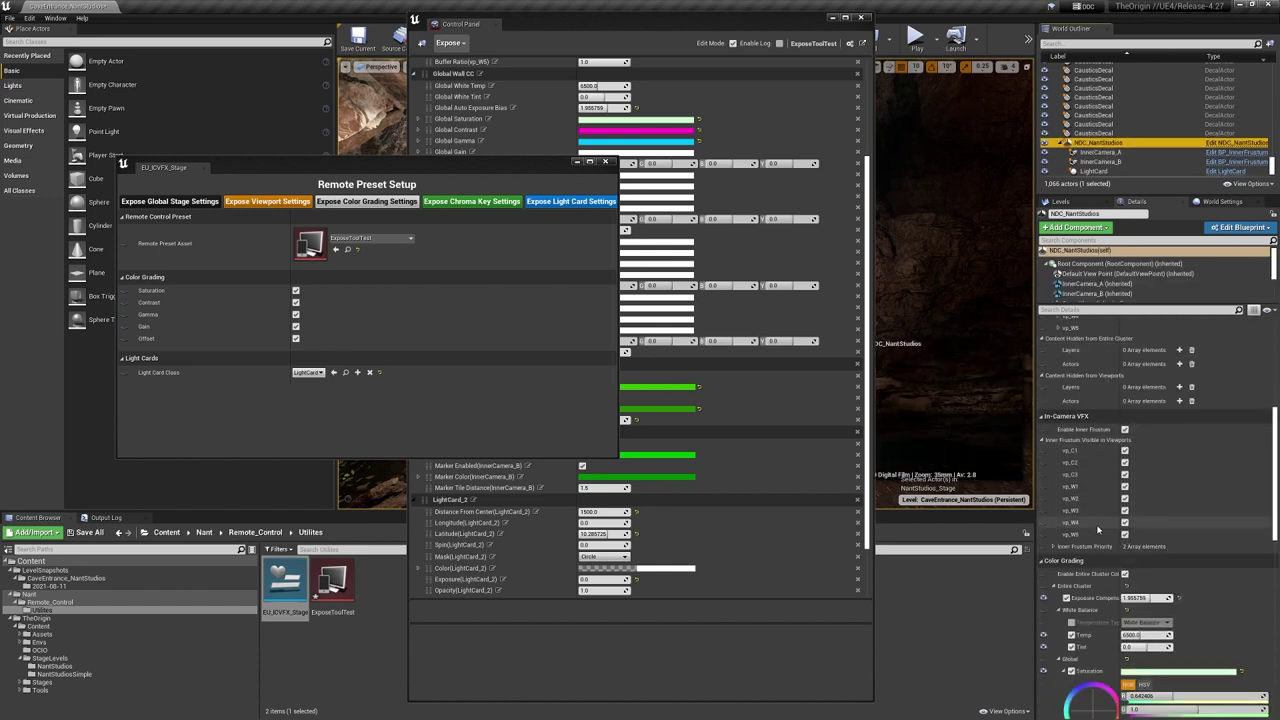
Step: Expand the six-element Per-Viewport Color Grading list and briefly open its first entry
{"action": "scroll", "coordinate": [1100, 527], "scroll_direction": "down", "scroll_amount": 4}
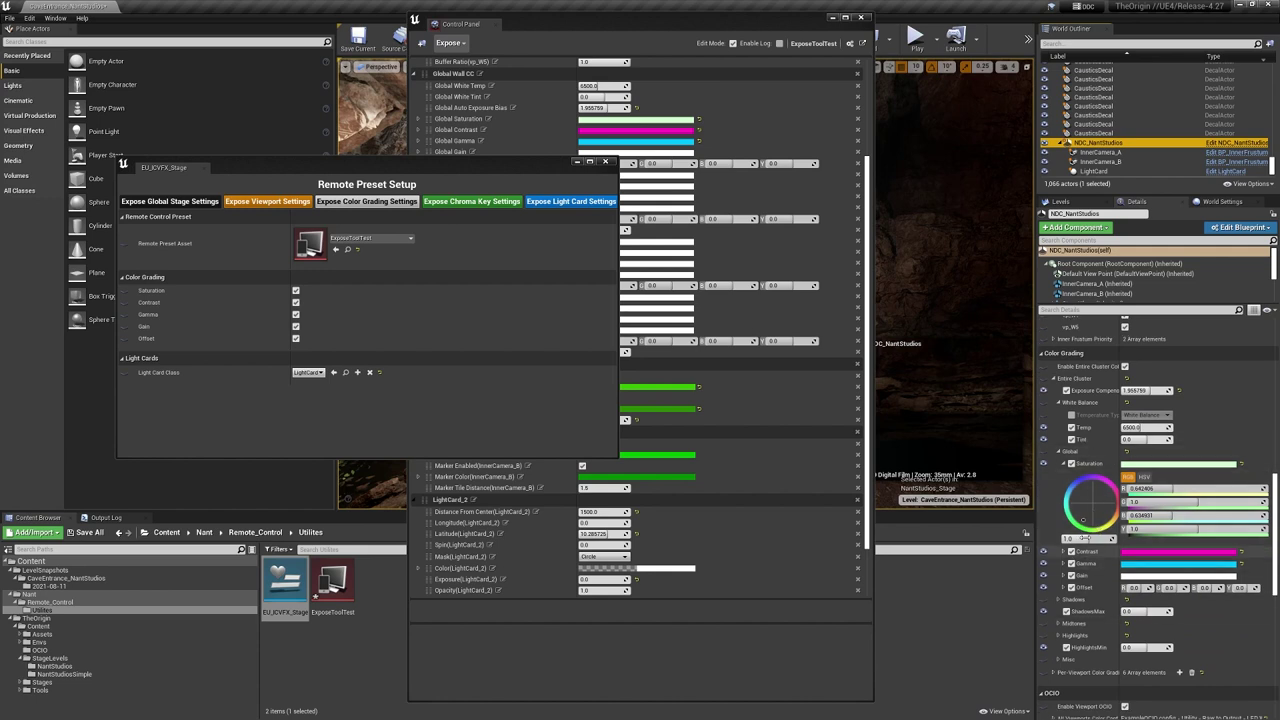
{"action": "scroll", "coordinate": [1093, 577], "scroll_direction": "down", "scroll_amount": 2}
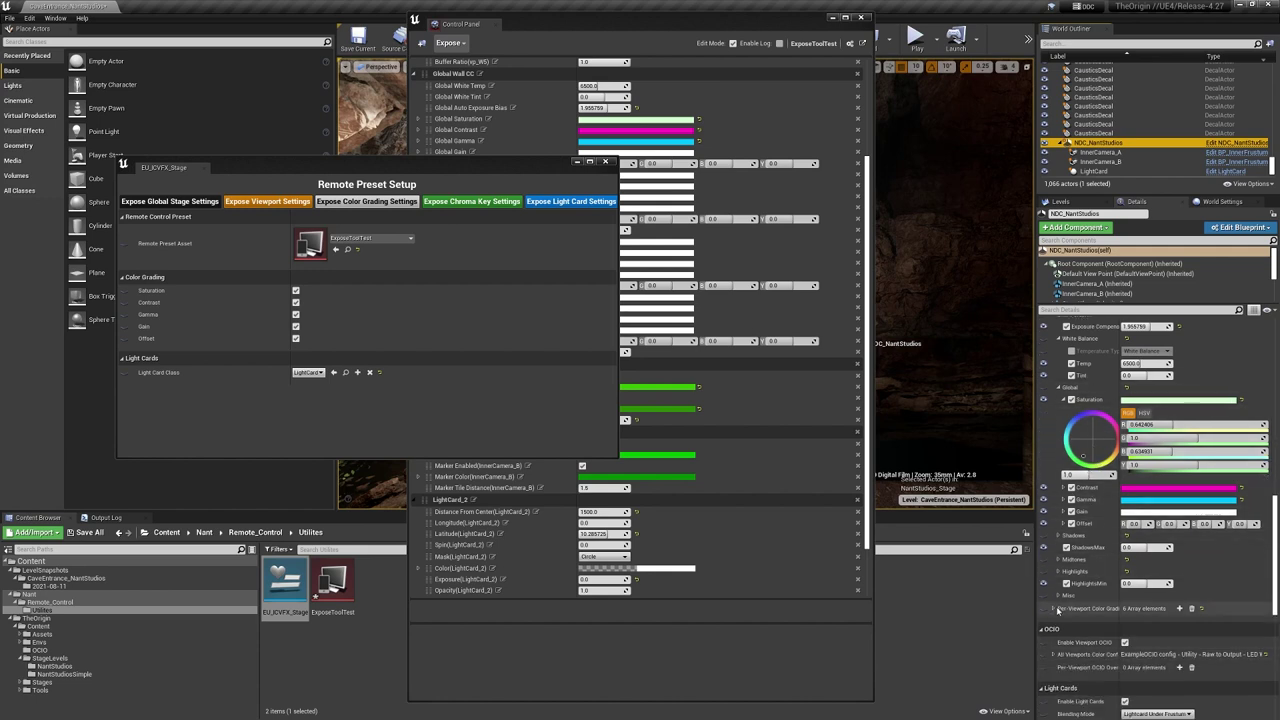
{"action": "left_click", "coordinate": [1053, 608]}
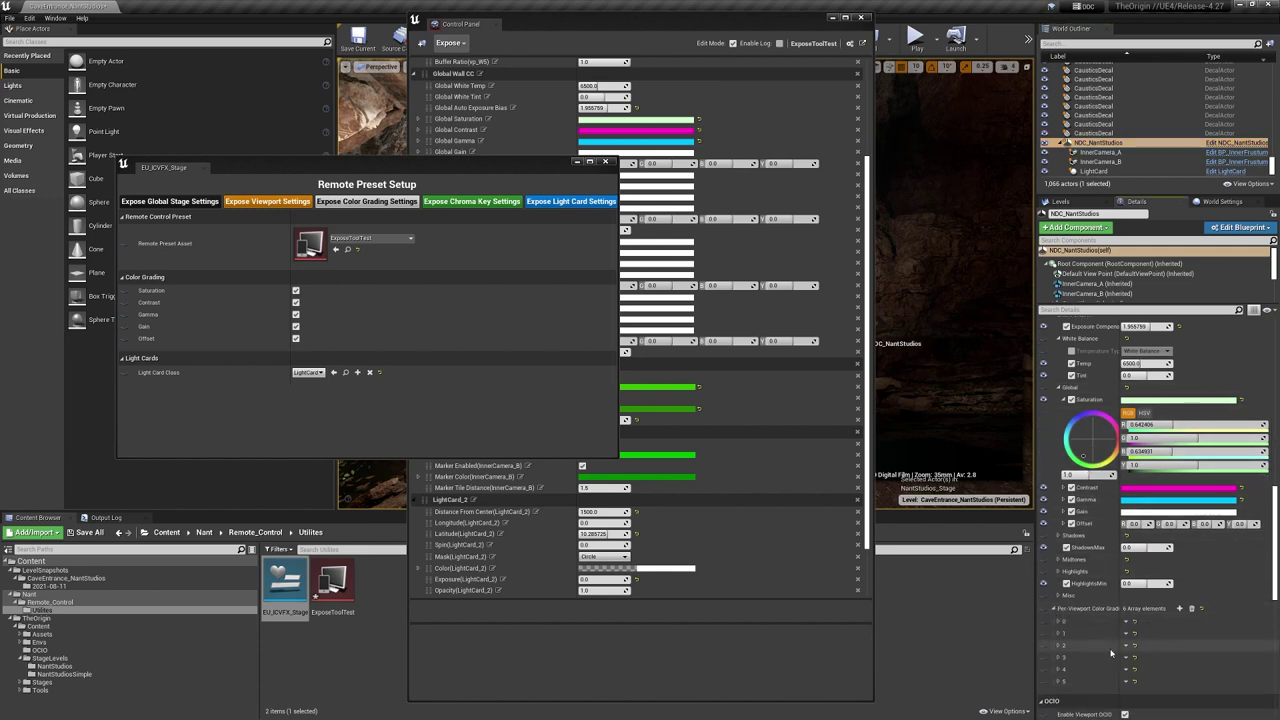
{"action": "left_click", "coordinate": [1059, 622]}
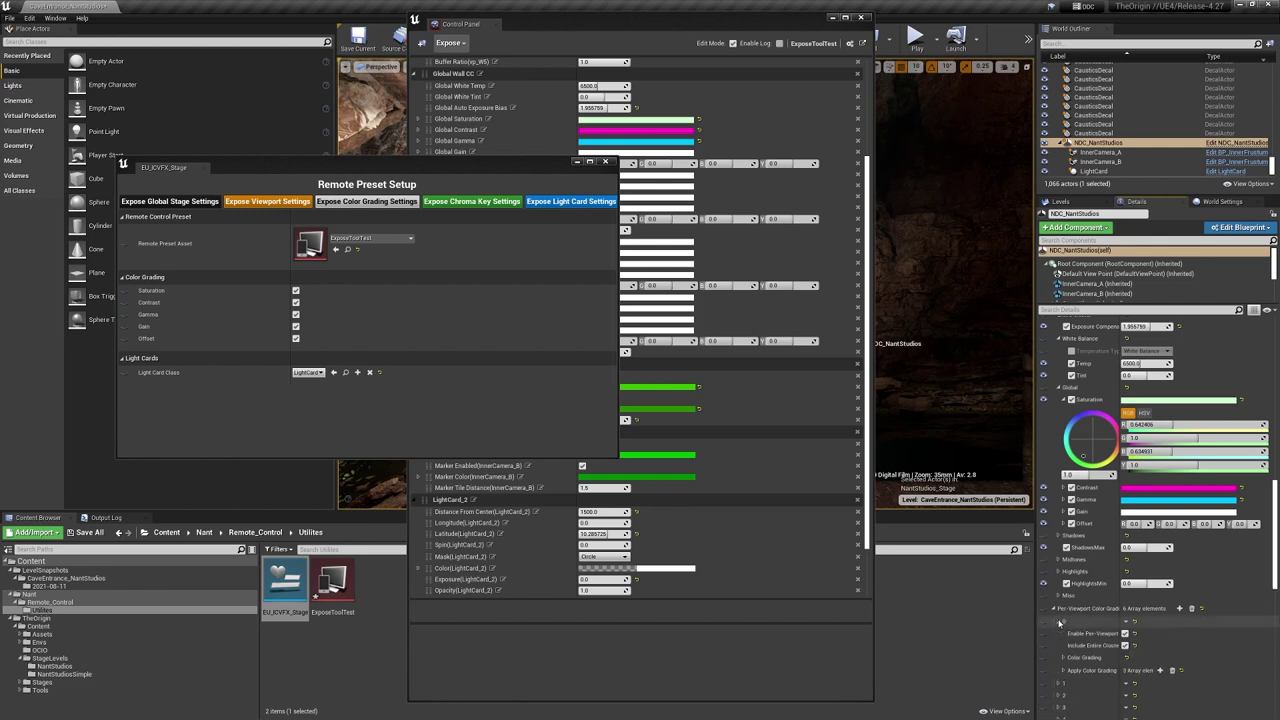
{"action": "left_click", "coordinate": [1059, 622]}
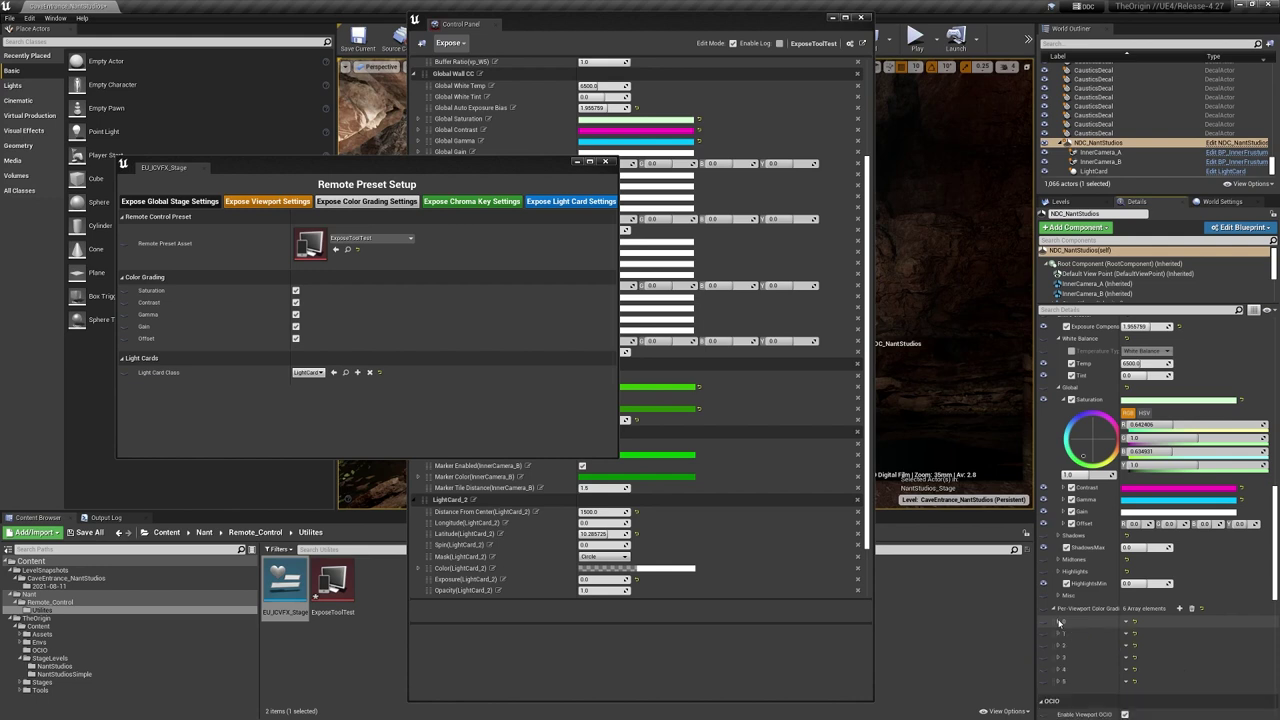
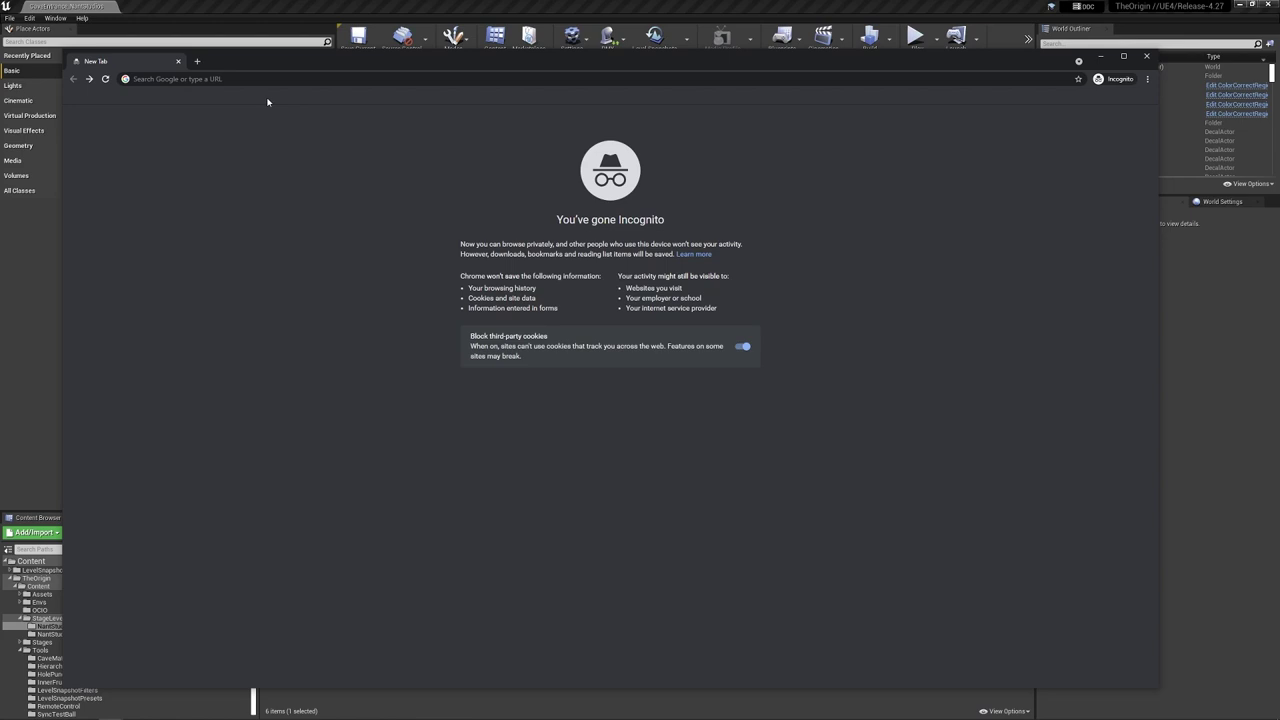
Step: Open the Conductor web app at localhost:7000 in Chrome
{"action": "left_click", "coordinate": [263, 79]}
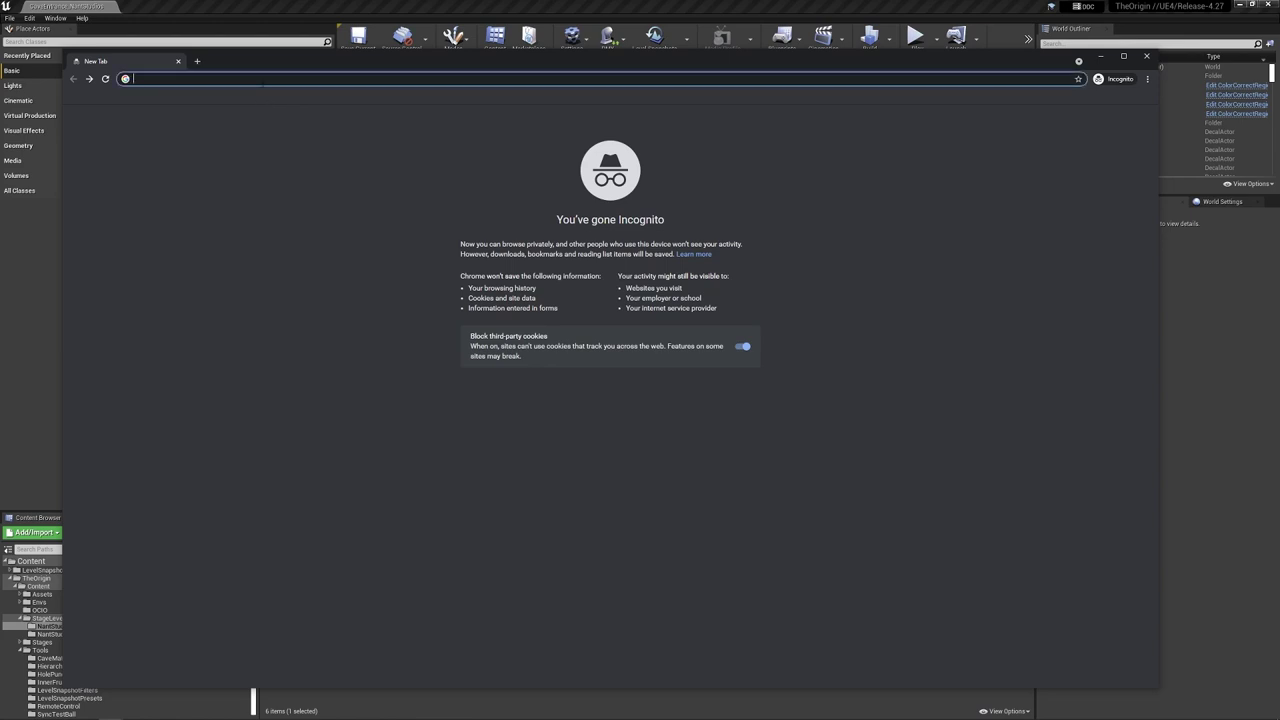
{"action": "type", "text": "local"}
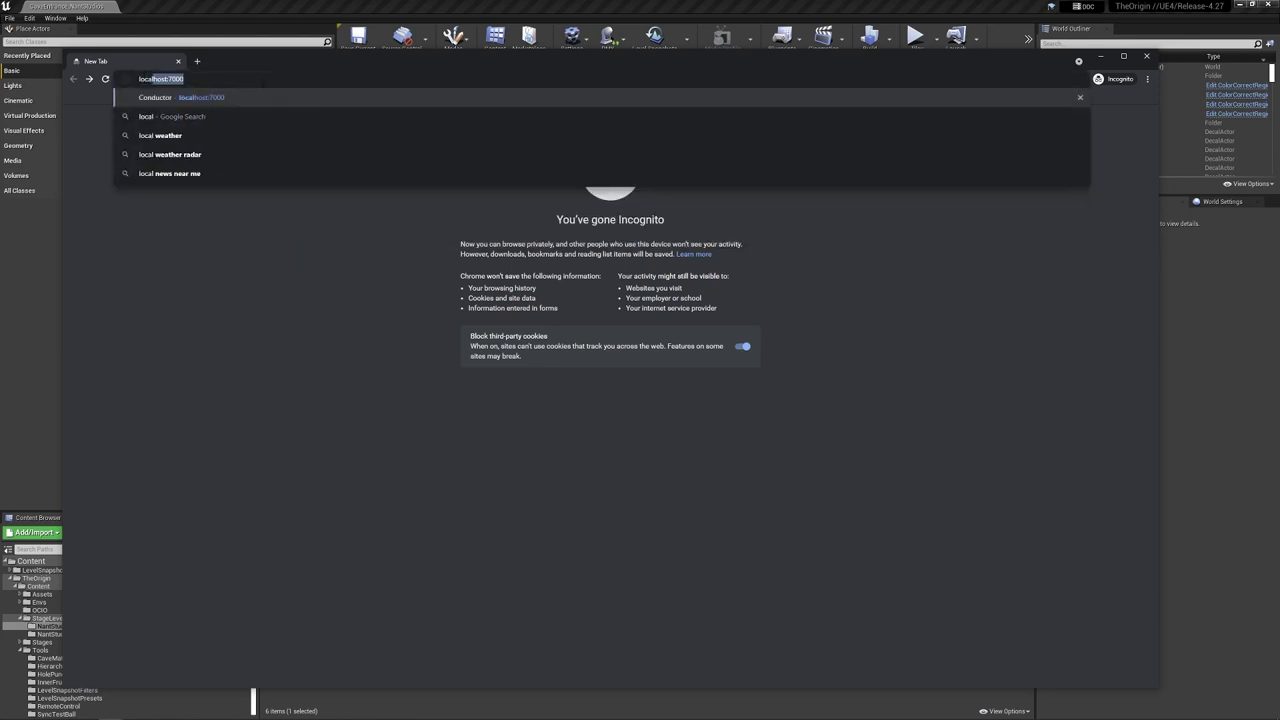
{"action": "key", "text": "Return"}
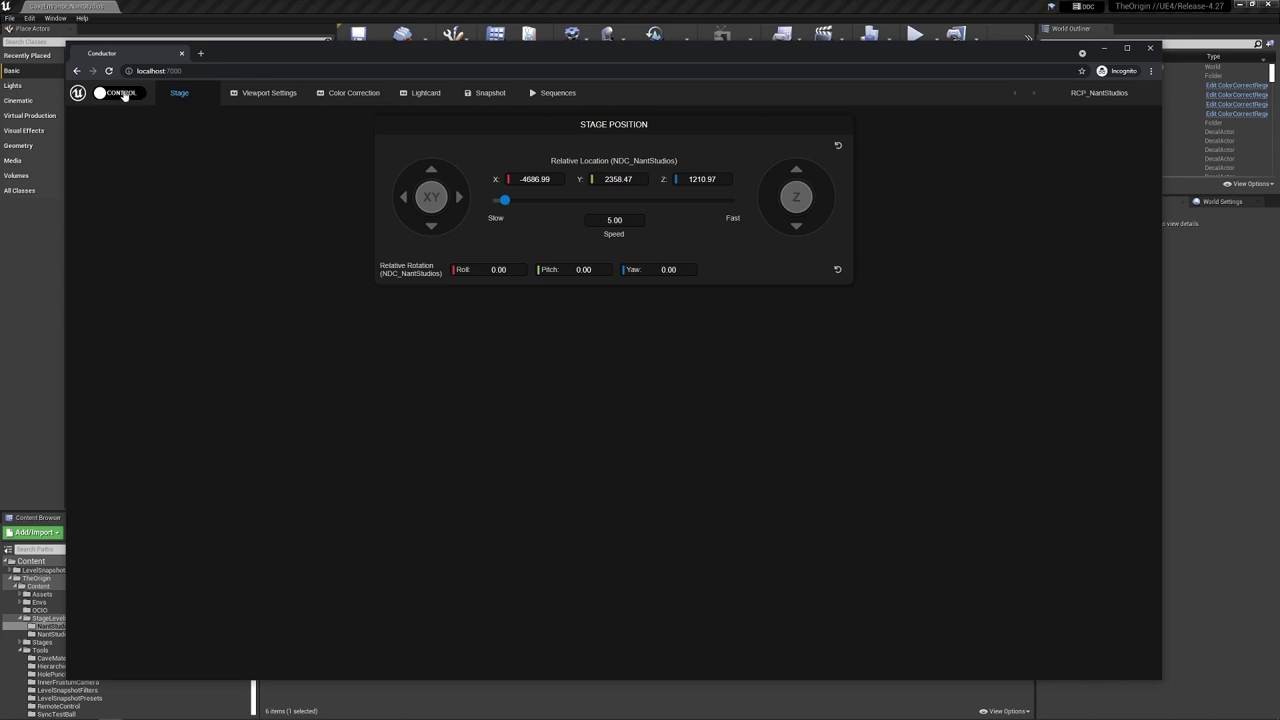
Step: Switch Conductor to Design mode and load the RCP_NantStudios_Cleaned preset
{"action": "left_click", "coordinate": [126, 93]}
{"action": "left_click", "coordinate": [129, 94]}
{"action": "left_click", "coordinate": [130, 94]}
{"action": "left_click", "coordinate": [130, 94]}
{"action": "left_click", "coordinate": [106, 95]}
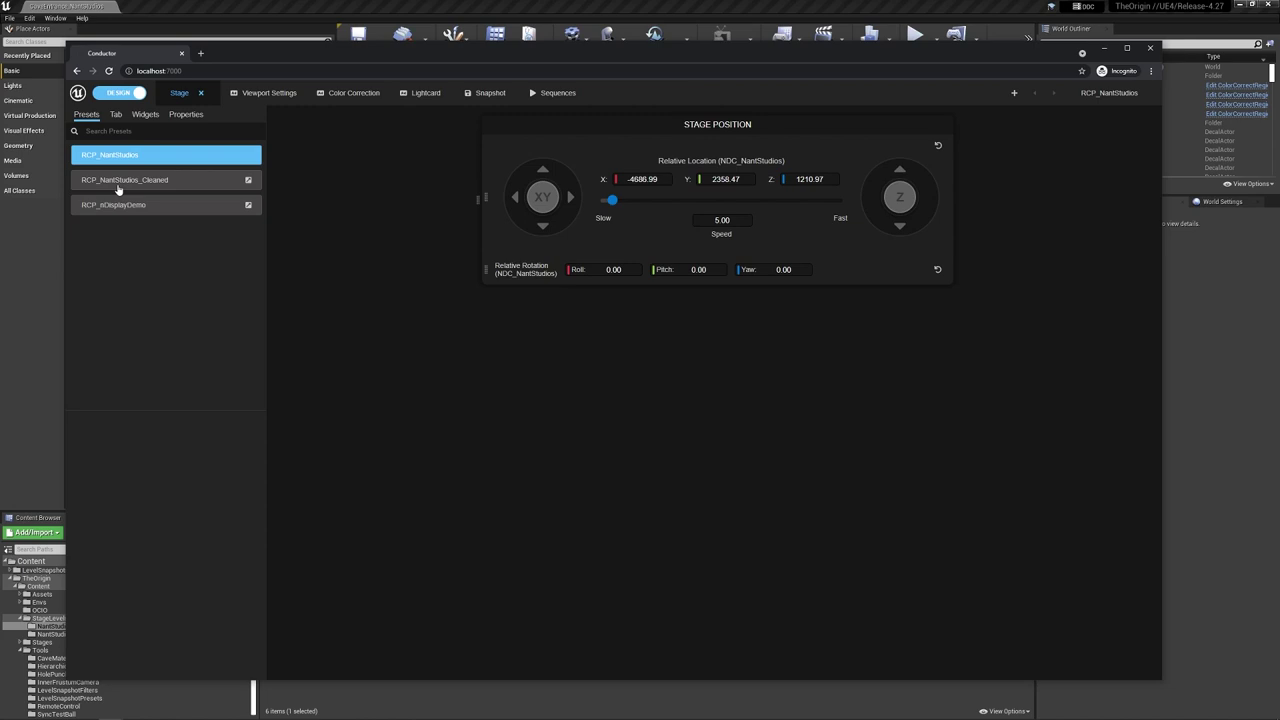
{"action": "left_click", "coordinate": [118, 182]}
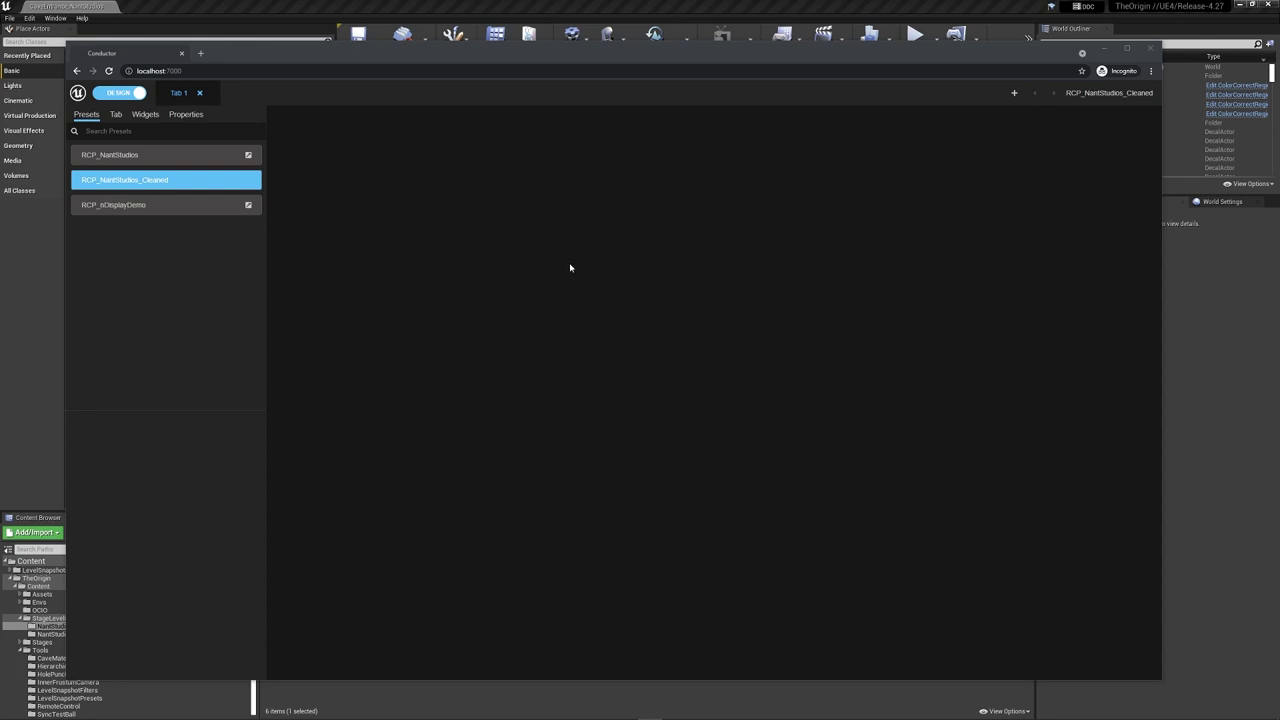
Step: Re-enter Design mode, view the Tab options, then show the Widgets palette
{"action": "left_click", "coordinate": [117, 95]}
{"action": "left_click", "coordinate": [117, 96]}
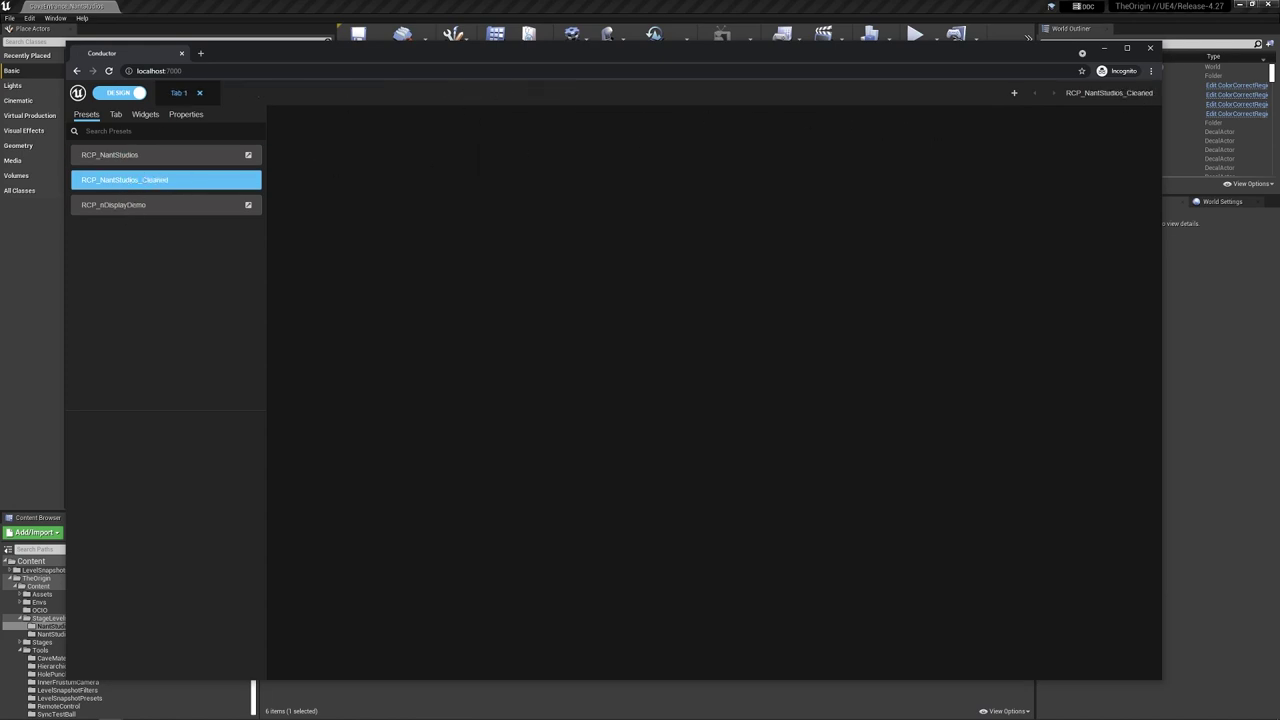
{"action": "left_click", "coordinate": [114, 117]}
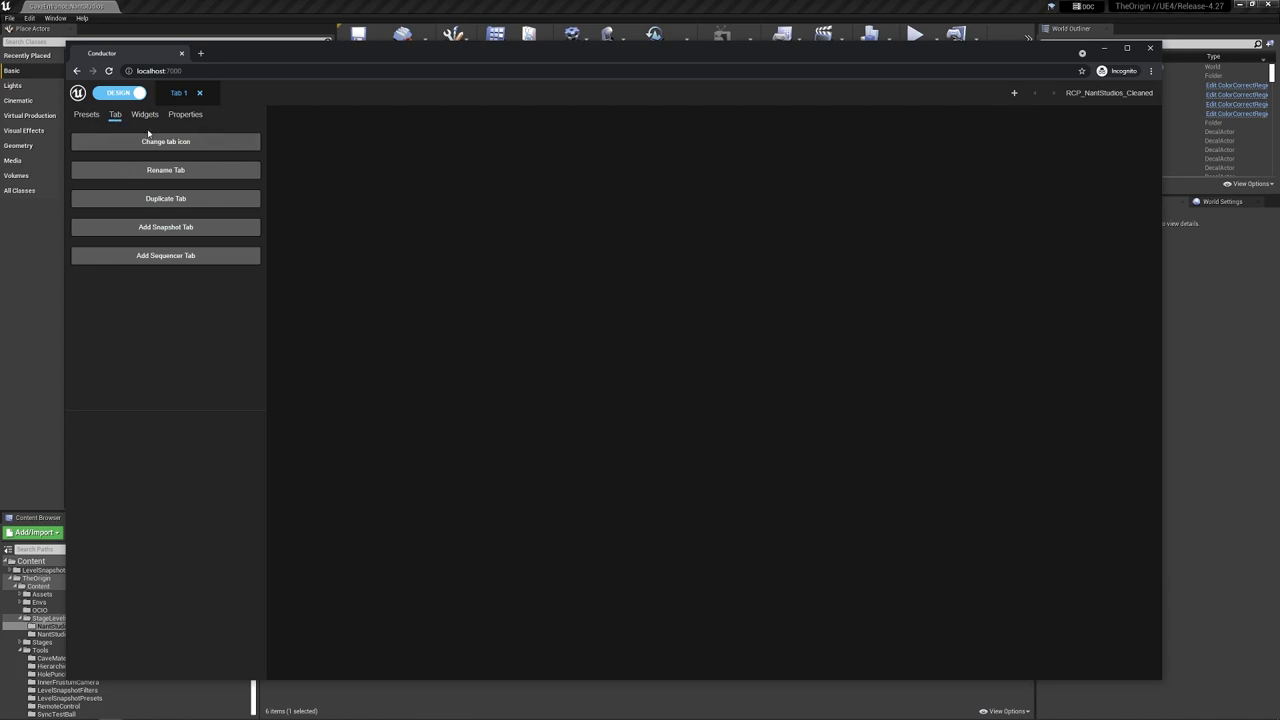
{"action": "left_click", "coordinate": [144, 116]}
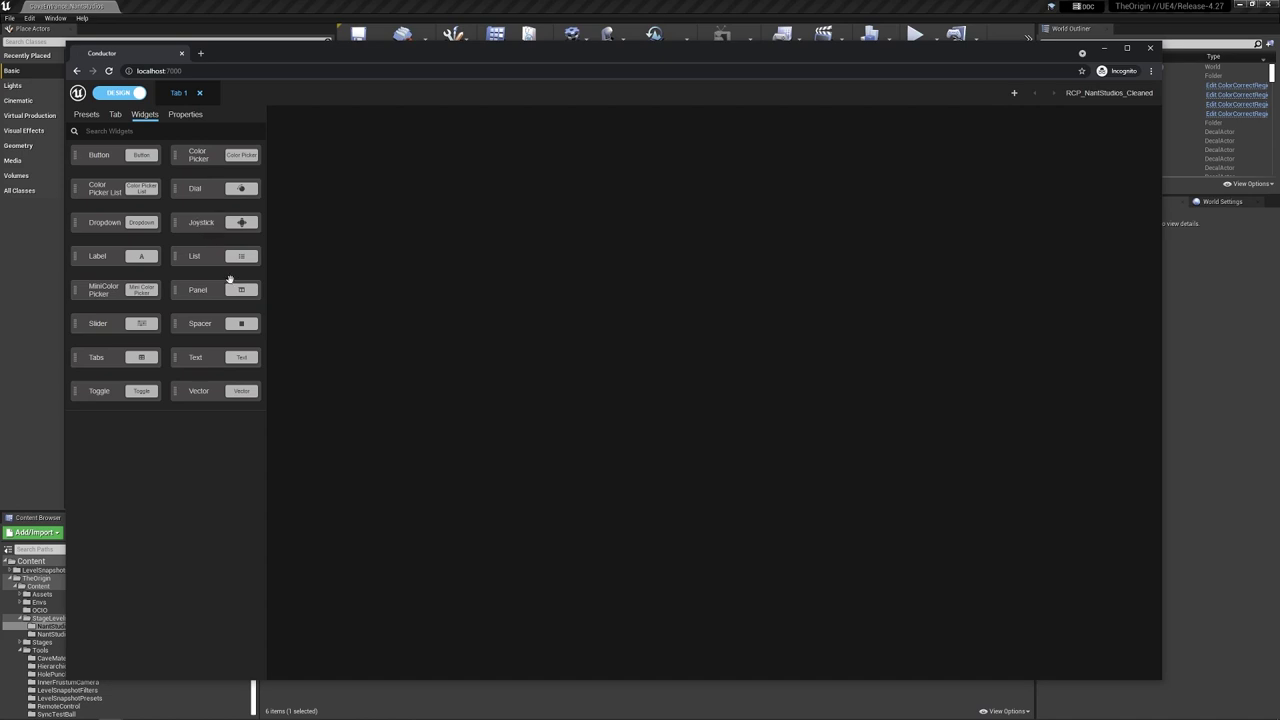
Step: Add a panel to Tab 1 titled Color Pickers
{"action": "left_click_drag", "start_coordinate": [222, 293], "coordinate": [671, 200]}
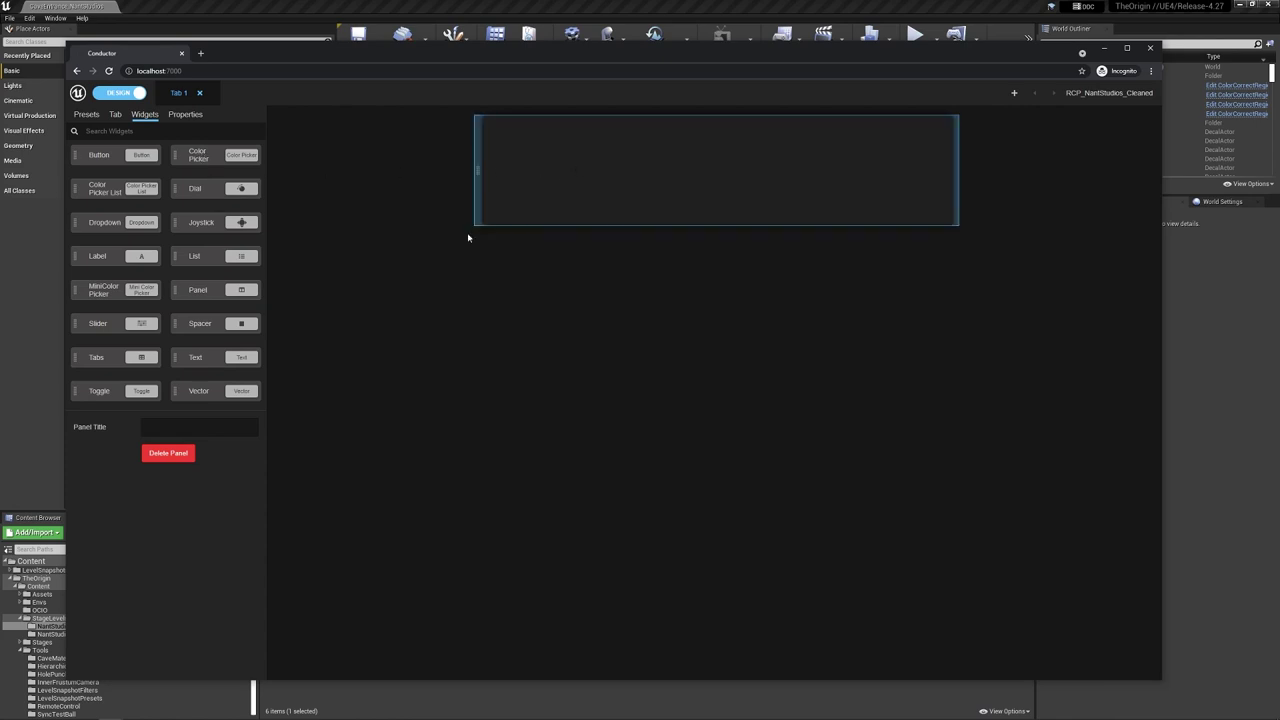
{"action": "left_click", "coordinate": [571, 254]}
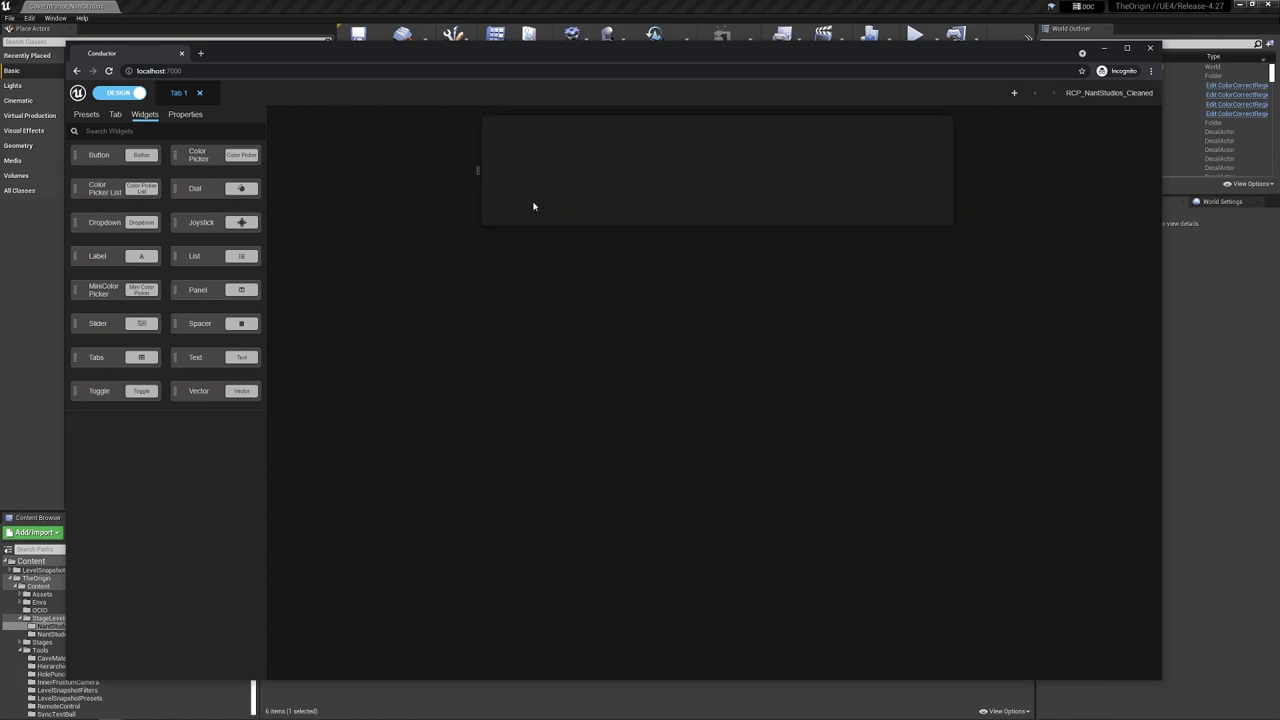
{"action": "left_click", "coordinate": [526, 181]}
{"action": "type", "text": "Color Pickers"}
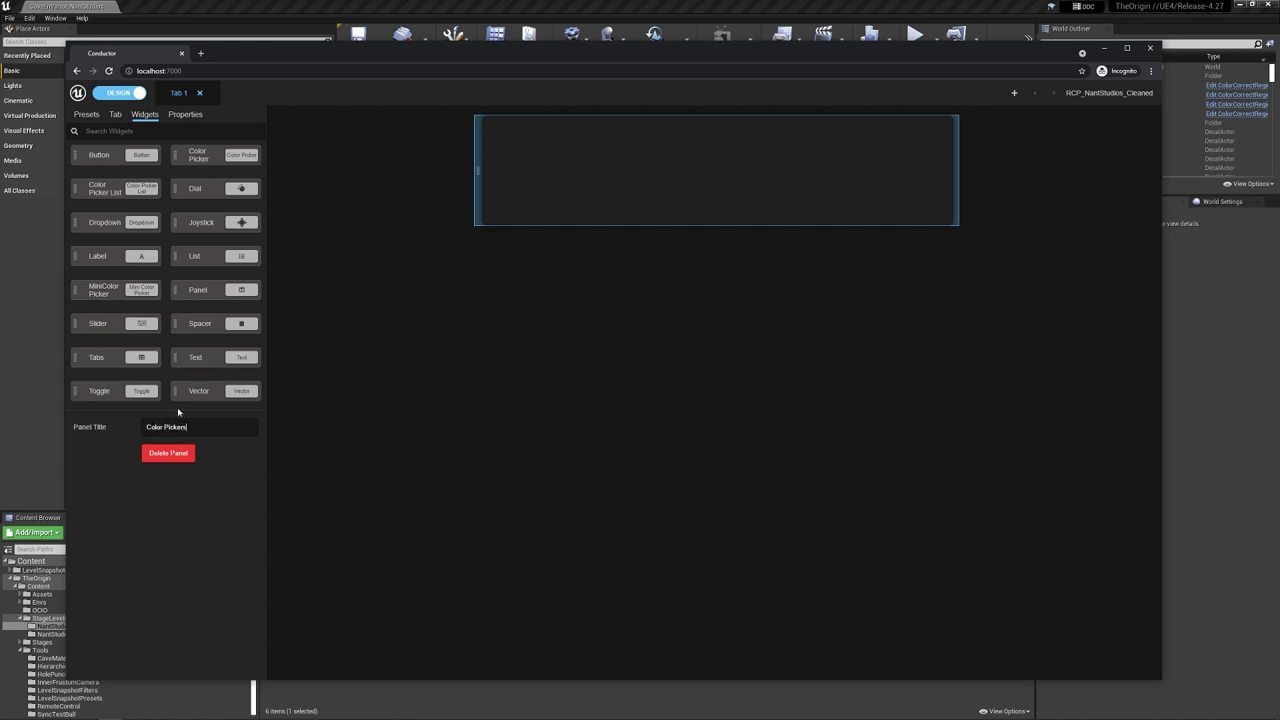
{"action": "key", "text": "Return"}
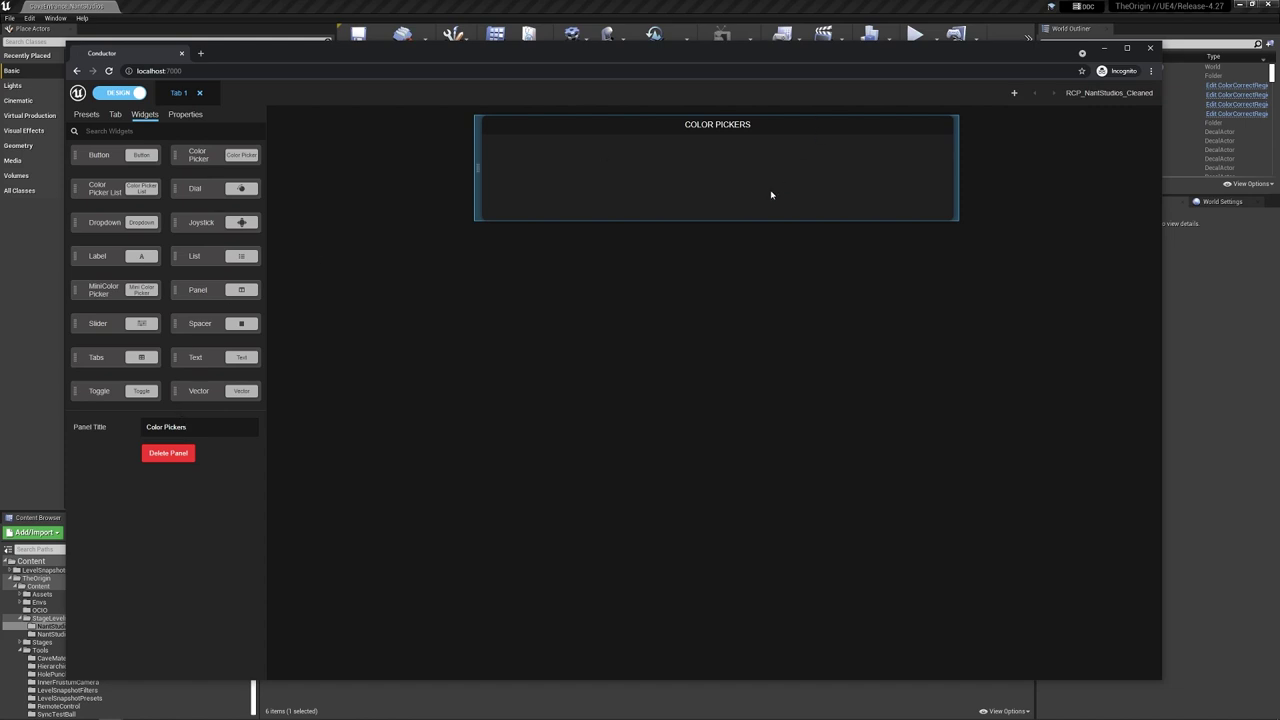
{"action": "left_click", "coordinate": [716, 252]}
{"action": "left_click", "coordinate": [734, 183]}
Step: Place three Color Picker widgets side by side inside the Color Pickers panel
{"action": "left_click_drag", "start_coordinate": [199, 157], "coordinate": [543, 170]}
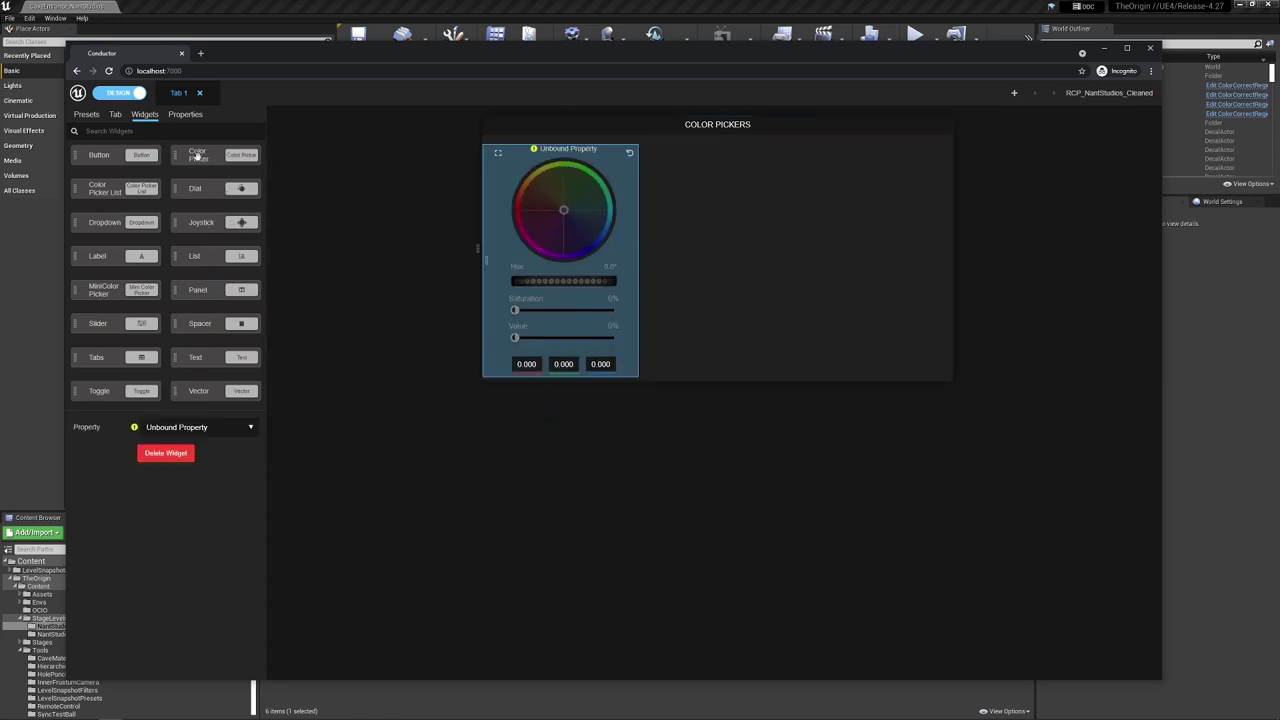
{"action": "left_click_drag", "start_coordinate": [197, 158], "coordinate": [679, 173]}
{"action": "left_click_drag", "start_coordinate": [199, 157], "coordinate": [933, 257]}
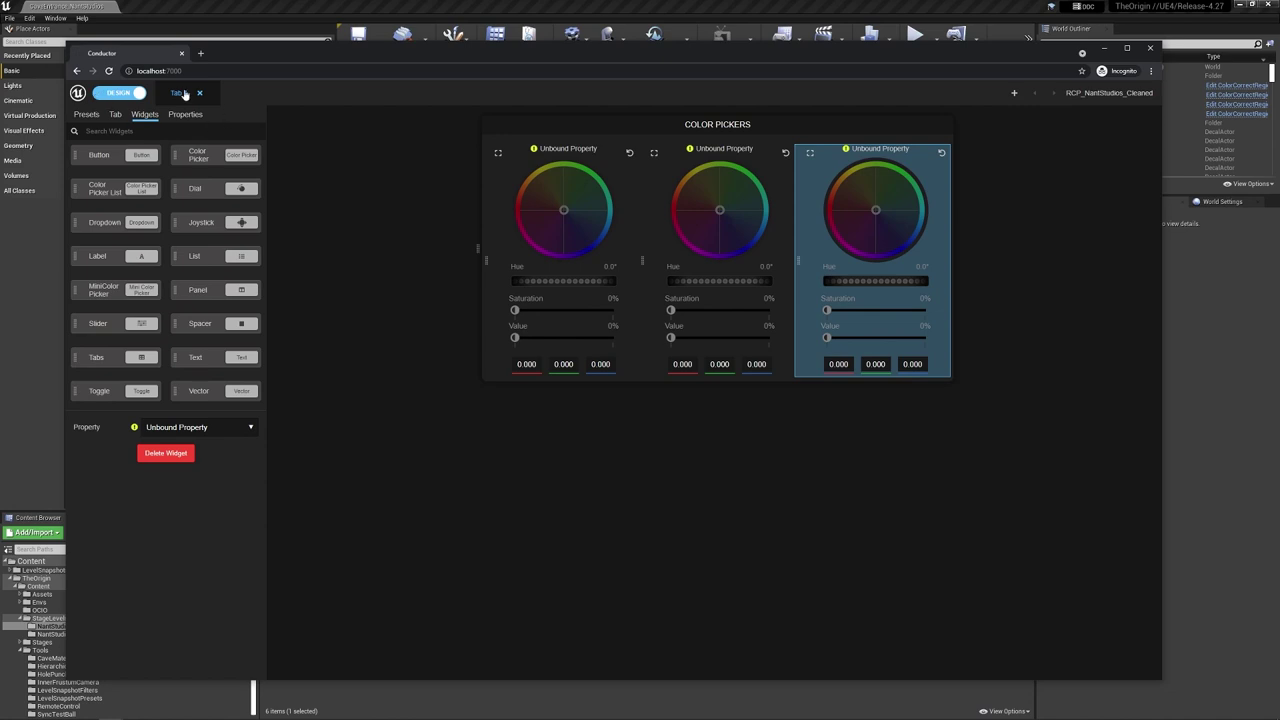
Step: Test the pickers in Control mode, then browse the first picker's bindable properties in Design mode
{"action": "left_click", "coordinate": [117, 96]}
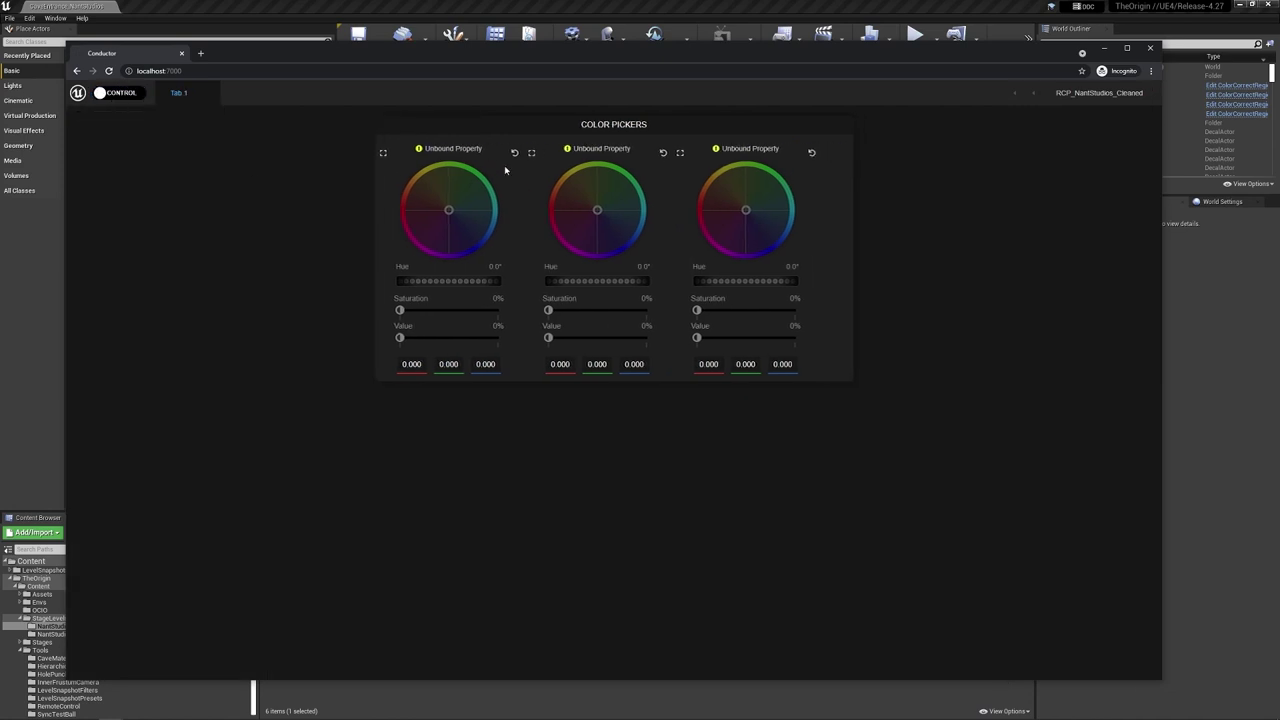
{"action": "left_click", "coordinate": [145, 94]}
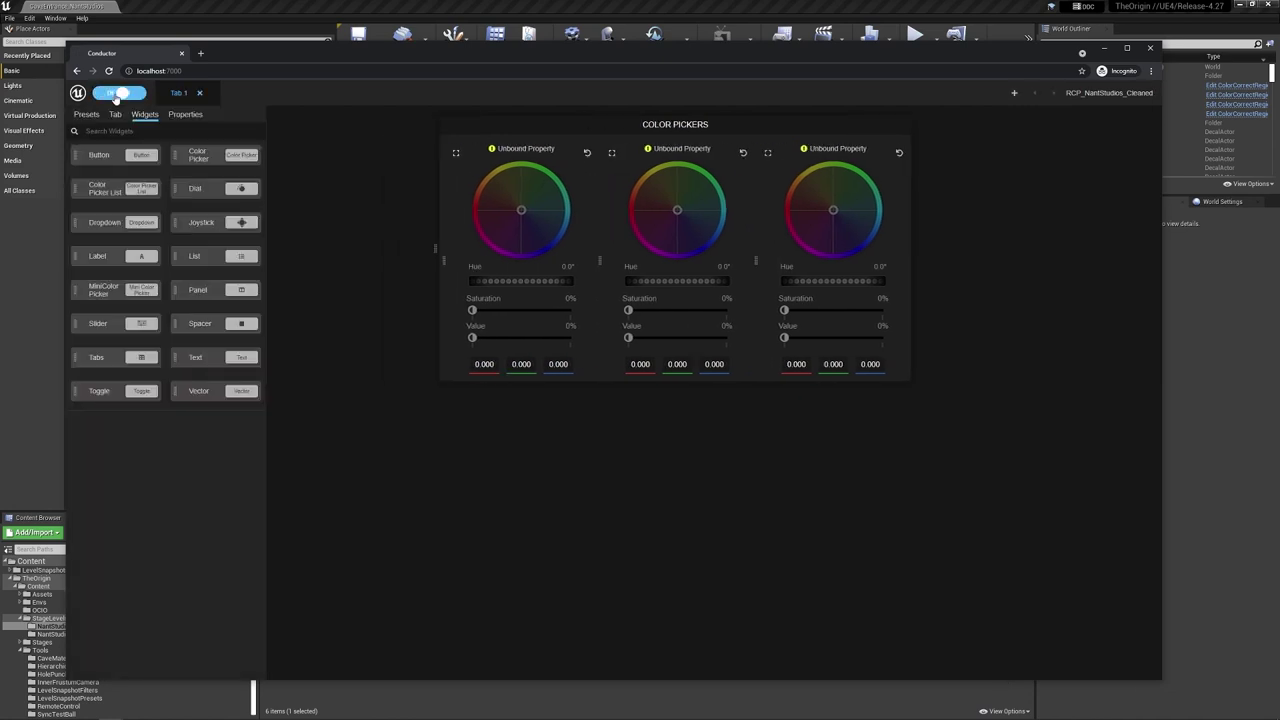
{"action": "left_click", "coordinate": [528, 163]}
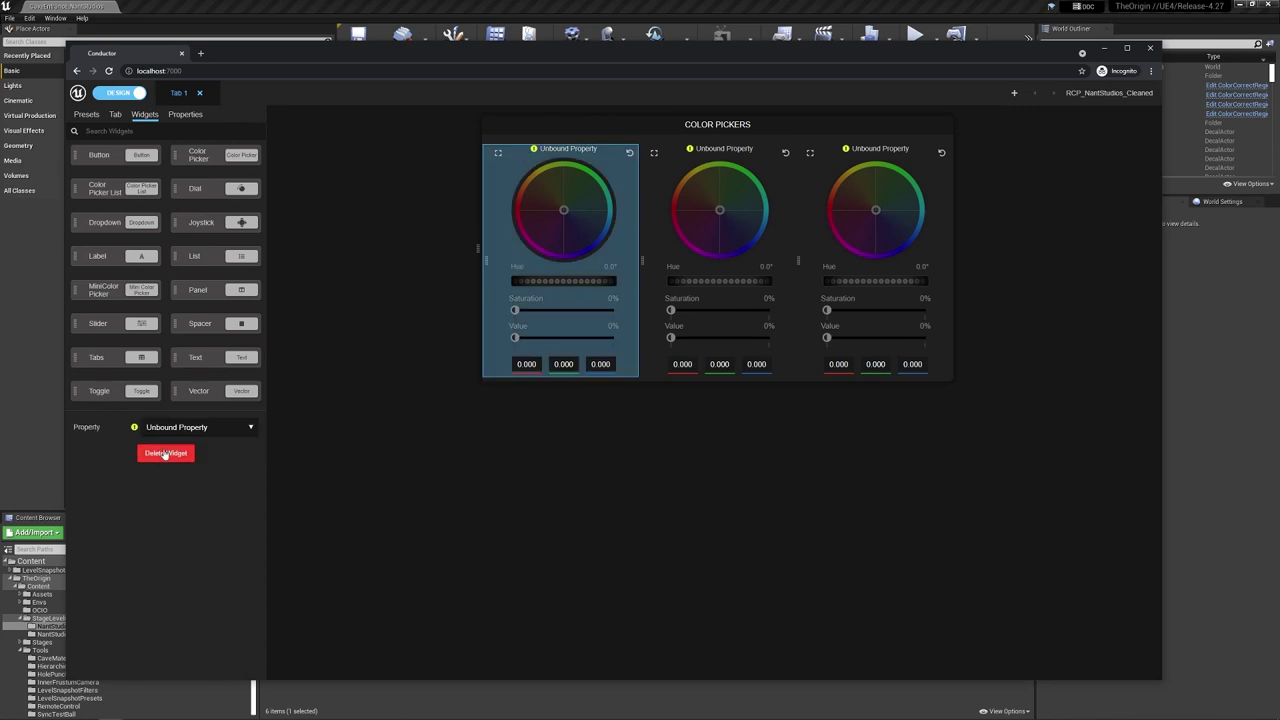
{"action": "left_click", "coordinate": [246, 431]}
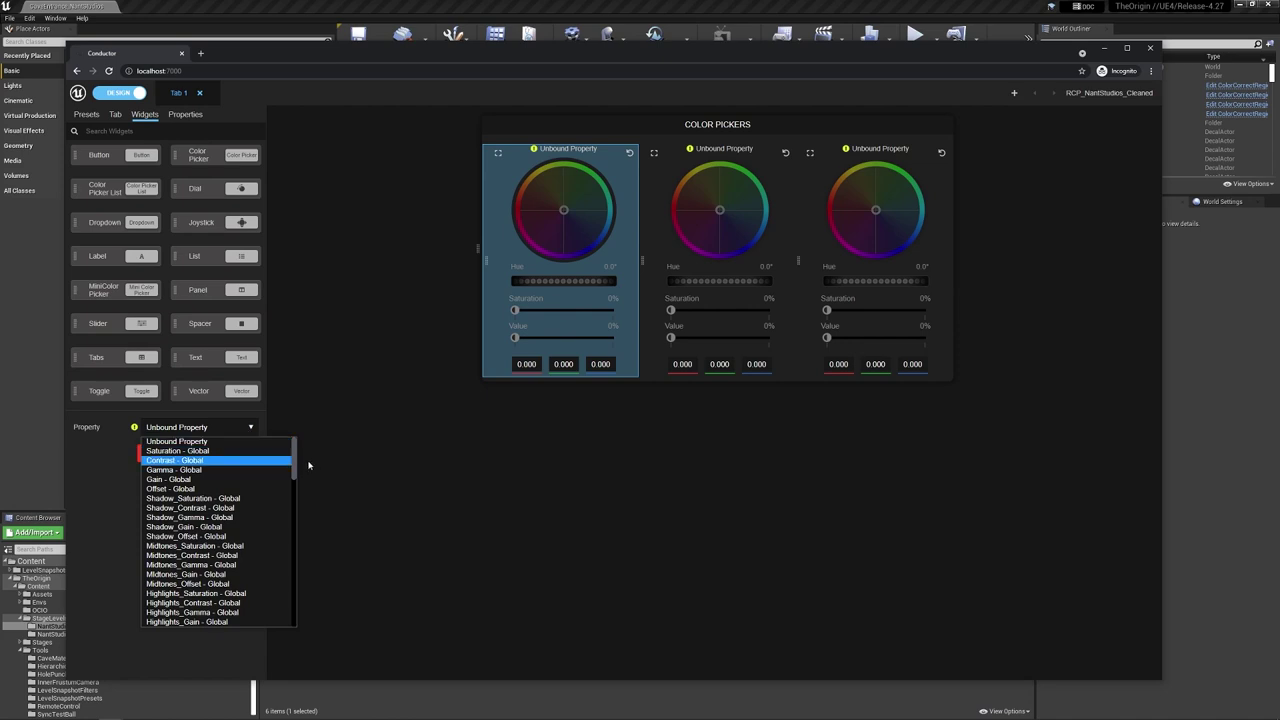
{"action": "left_click_drag", "start_coordinate": [297, 455], "coordinate": [295, 553]}
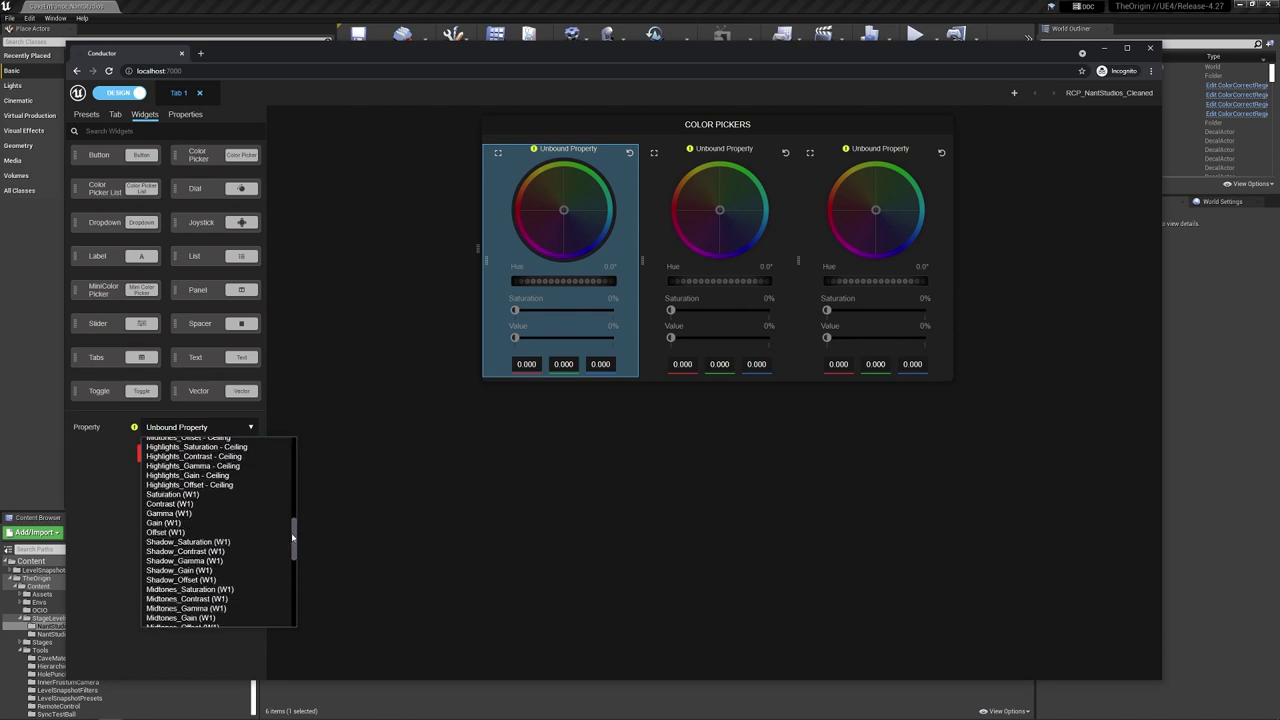
{"action": "left_click", "coordinate": [186, 115]}
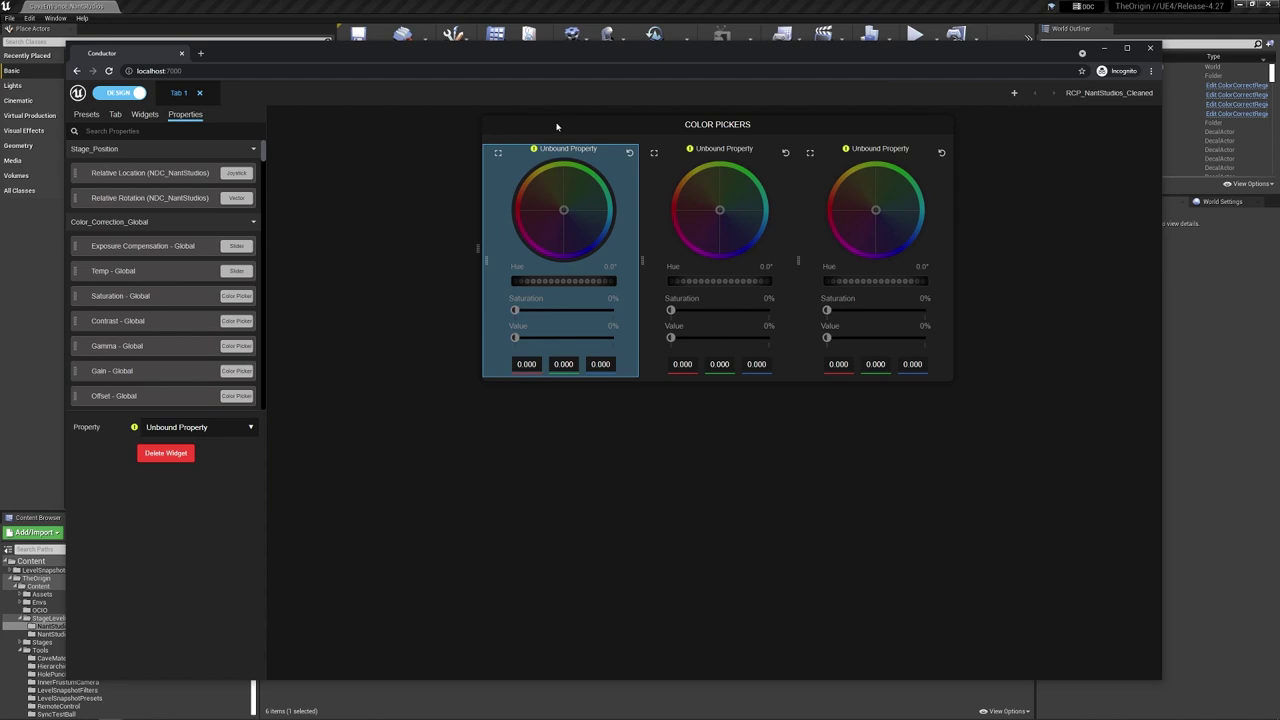
Step: Delete the Color Pickers panel and confirm
{"action": "left_click", "coordinate": [908, 142]}
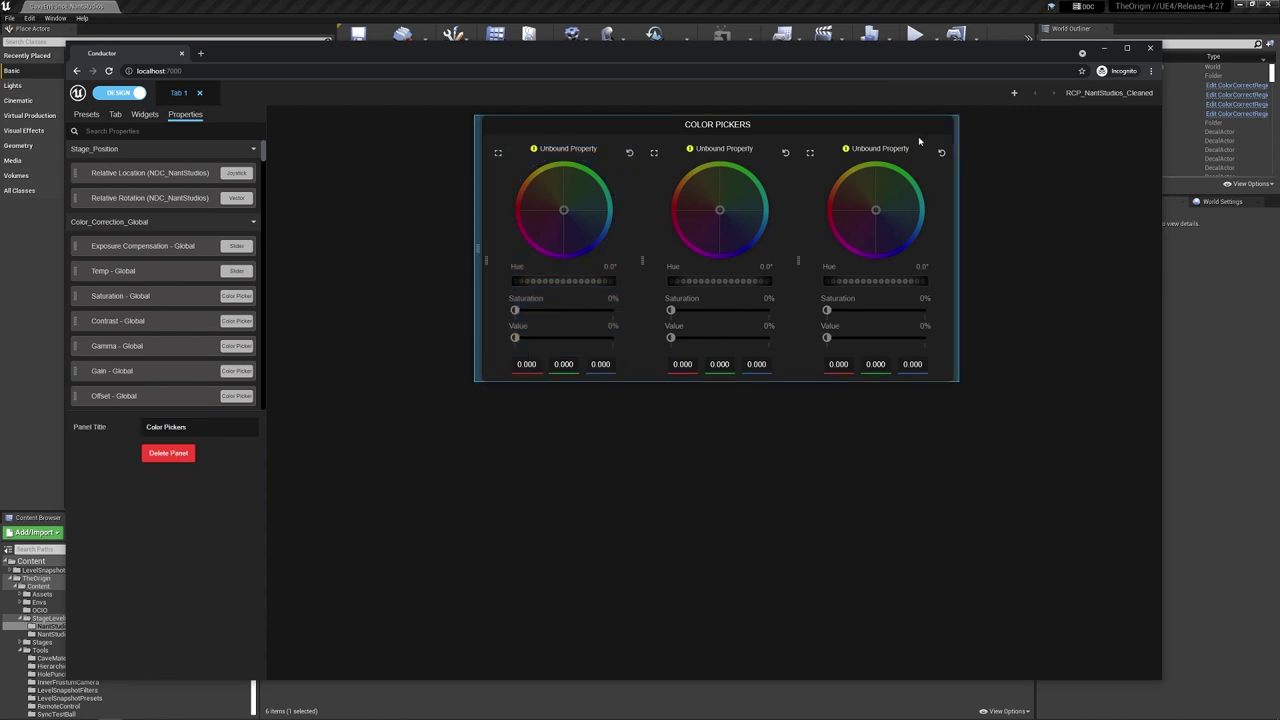
{"action": "key", "text": "Delete"}
{"action": "left_click", "coordinate": [640, 352]}
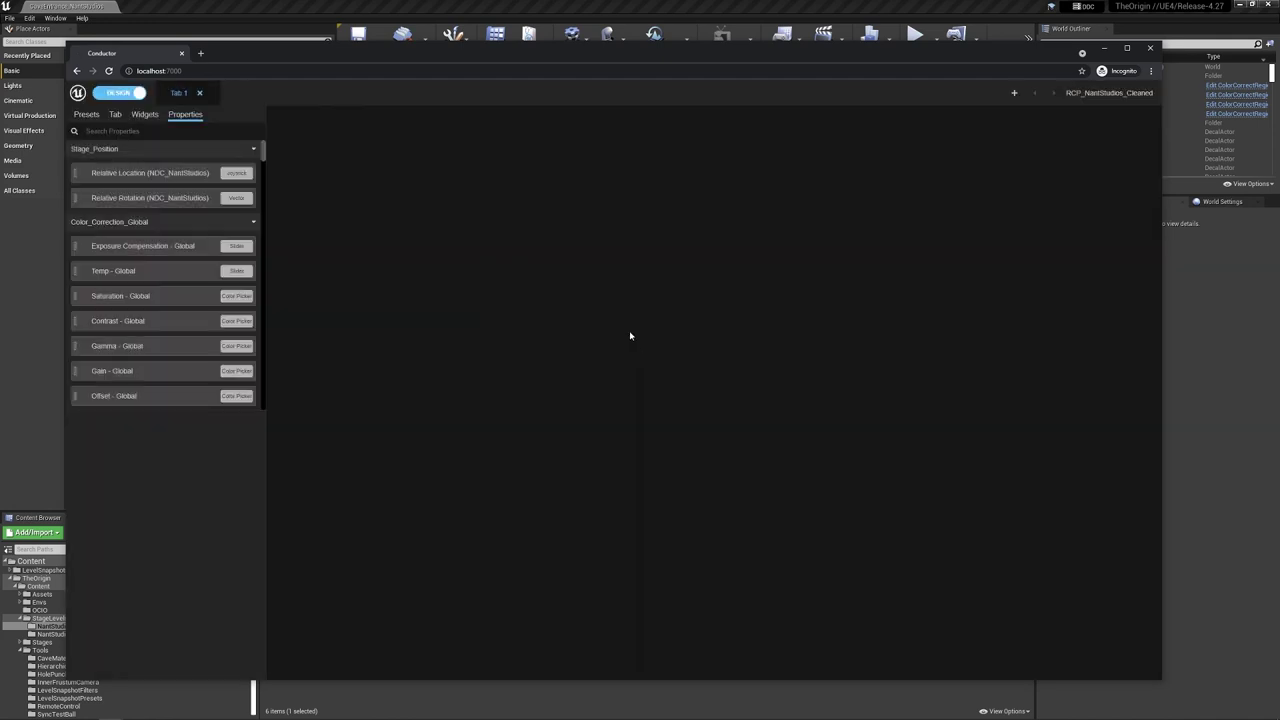
Step: Add a panel titled Stage Position holding a joystick for NDC_NantStudios Relative Location
{"action": "left_click", "coordinate": [145, 116]}
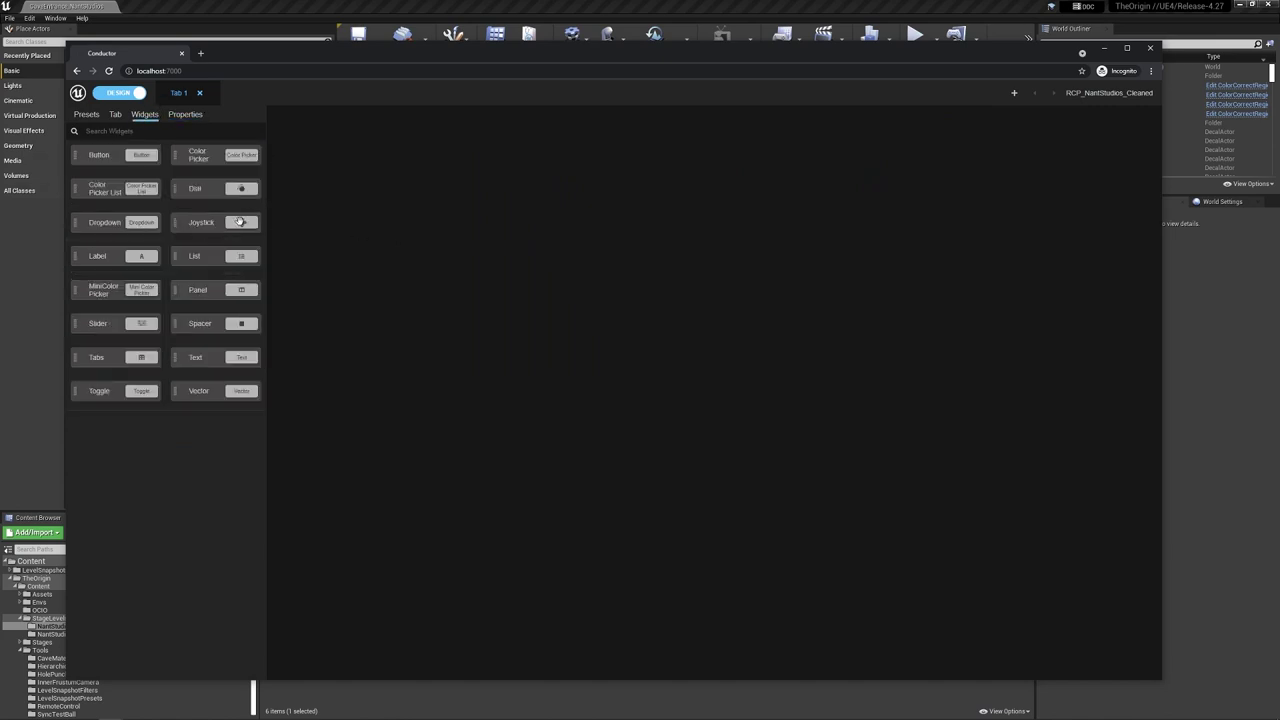
{"action": "left_click_drag", "start_coordinate": [201, 288], "coordinate": [684, 264]}
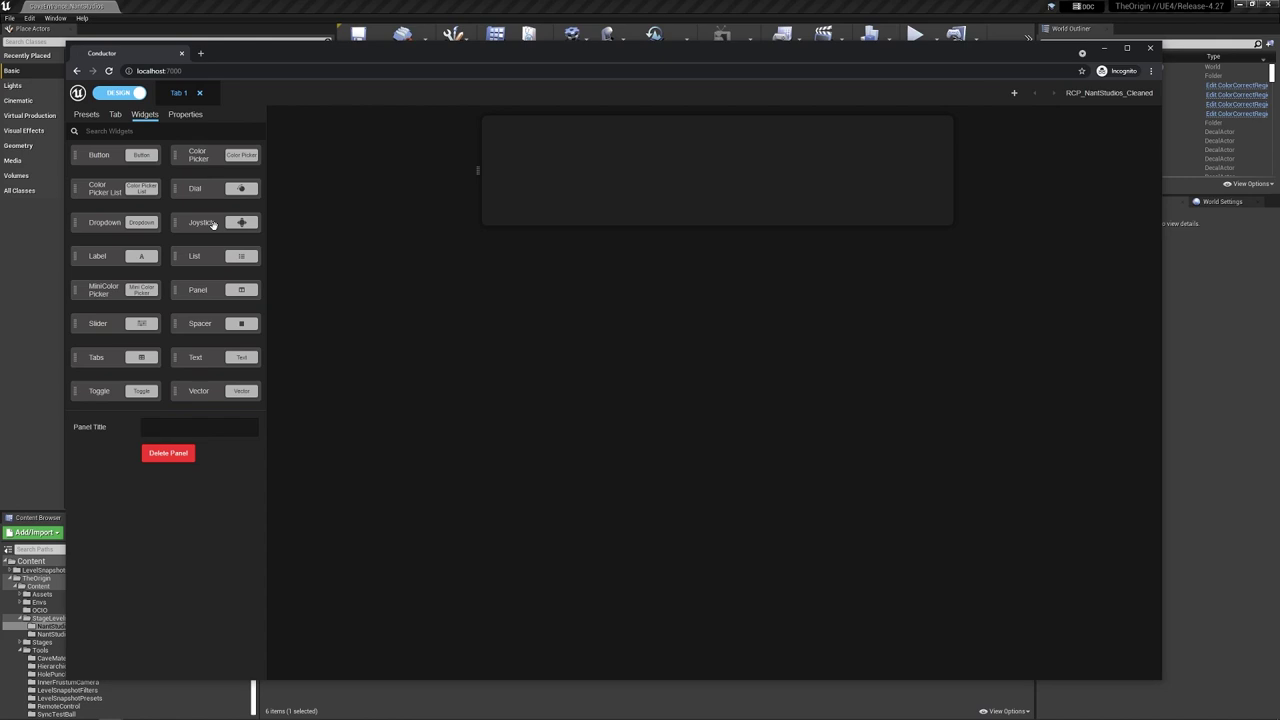
{"action": "left_click_drag", "start_coordinate": [213, 224], "coordinate": [603, 151]}
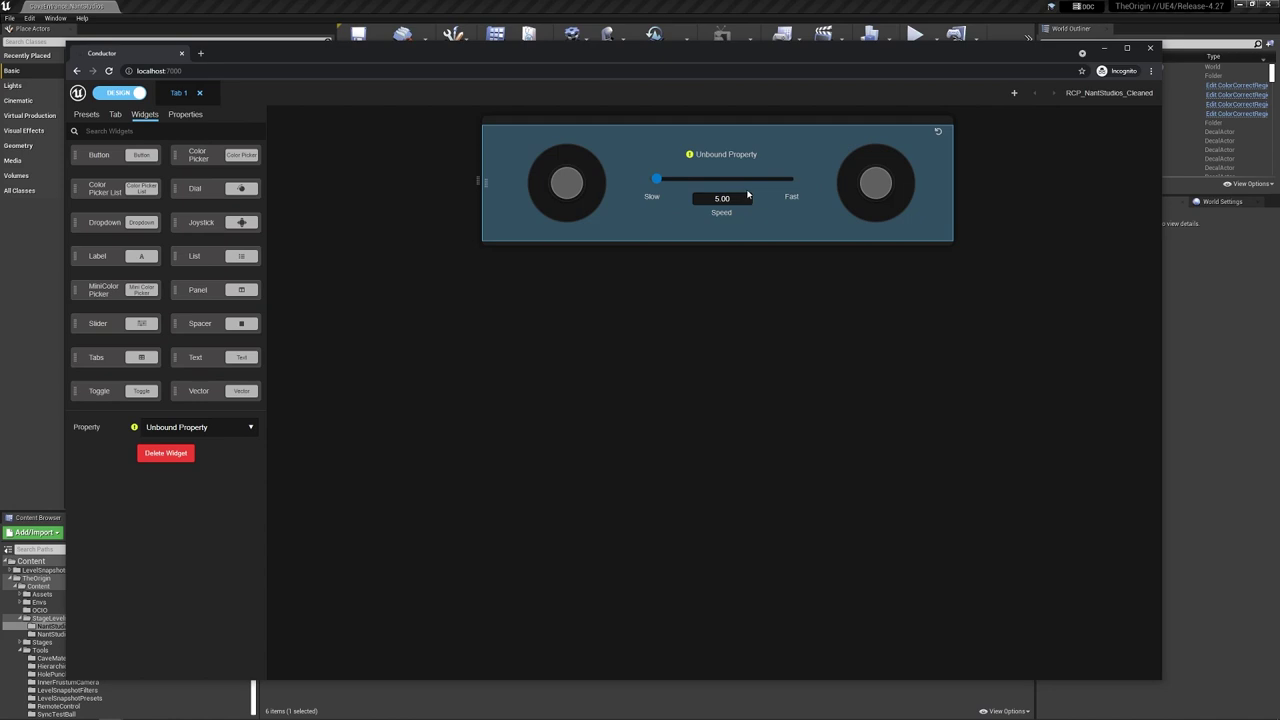
{"action": "left_click", "coordinate": [550, 120]}
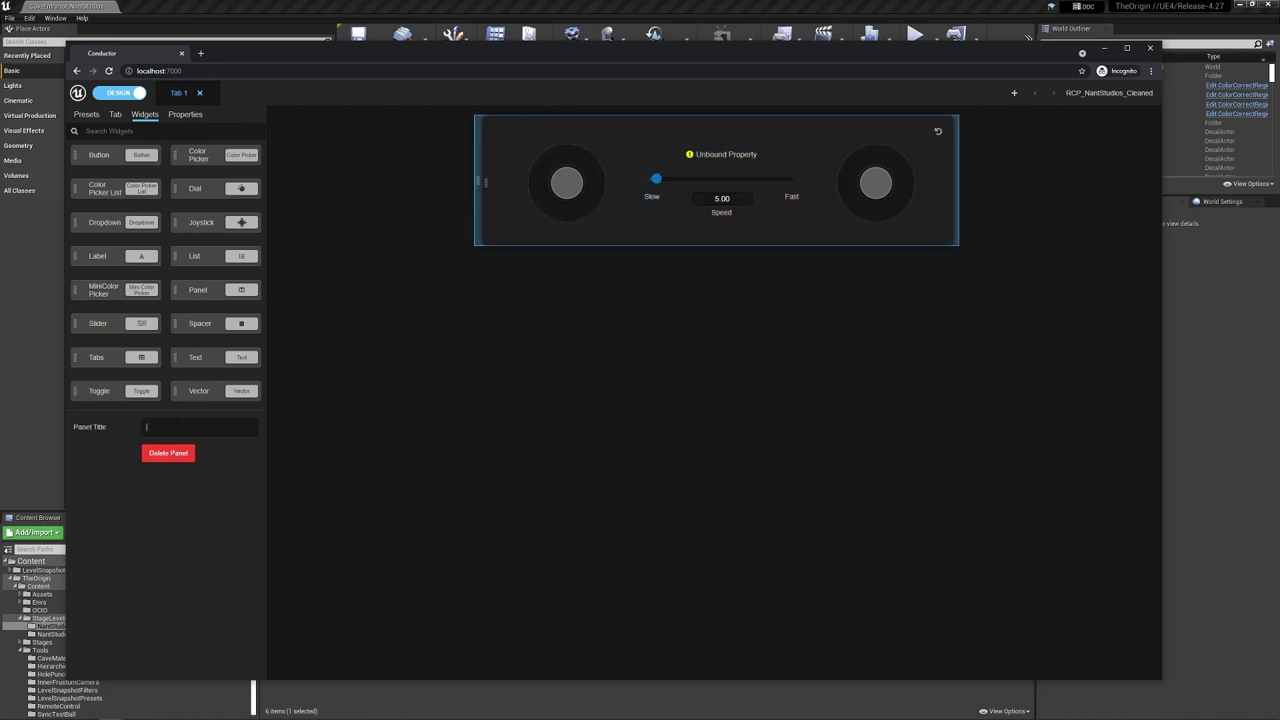
{"action": "type", "text": "Stage Position"}
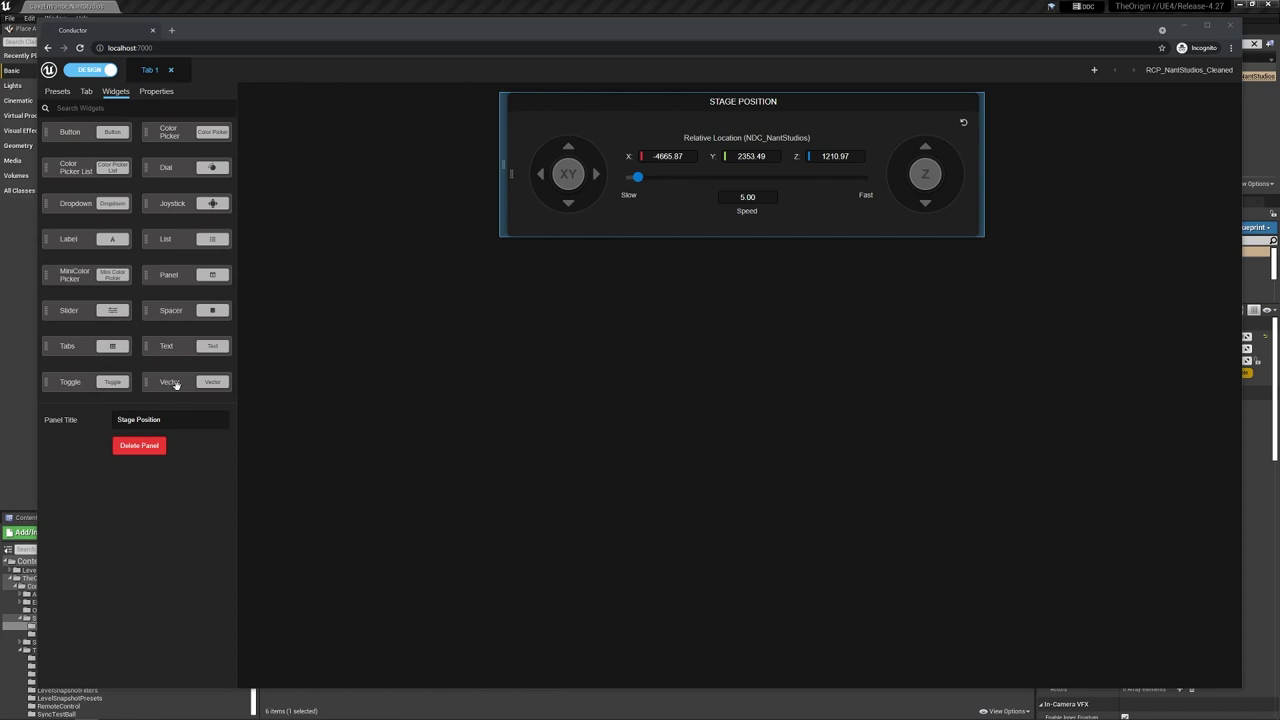
Step: Add a vector widget to Stage Position and bind it to Relative Rotation
{"action": "left_click_drag", "start_coordinate": [172, 384], "coordinate": [617, 249]}
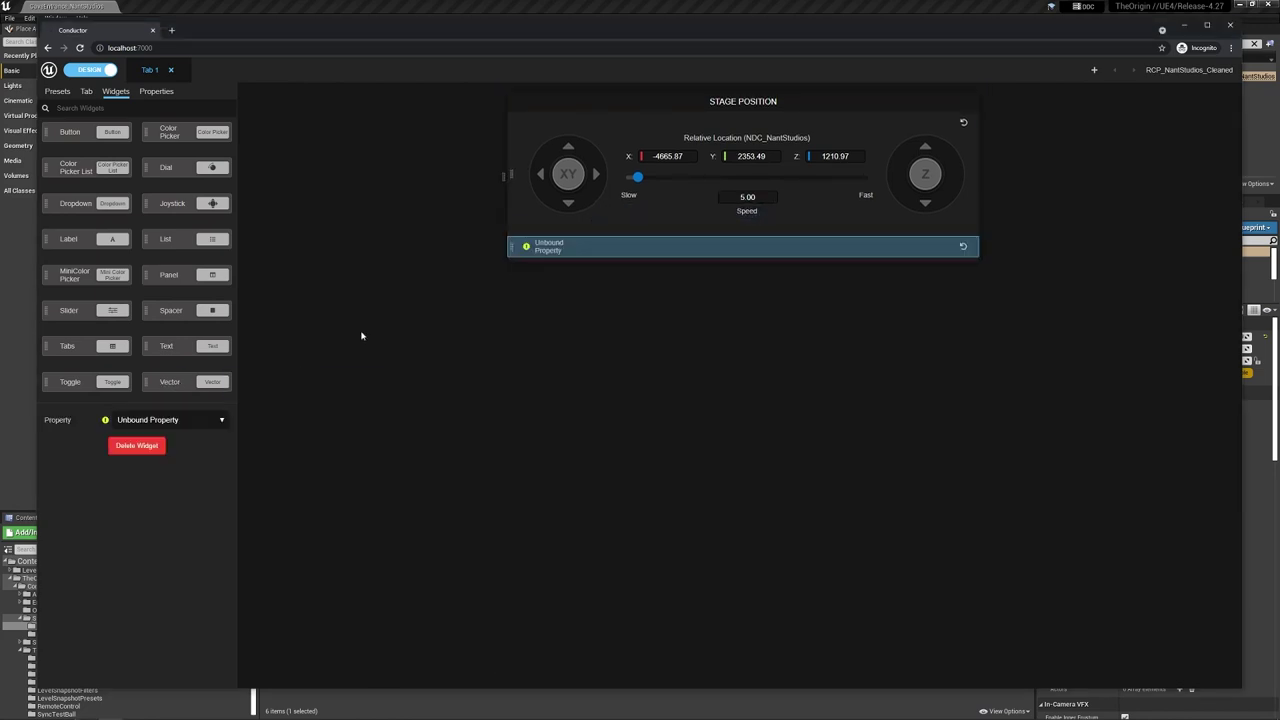
{"action": "left_click", "coordinate": [212, 420]}
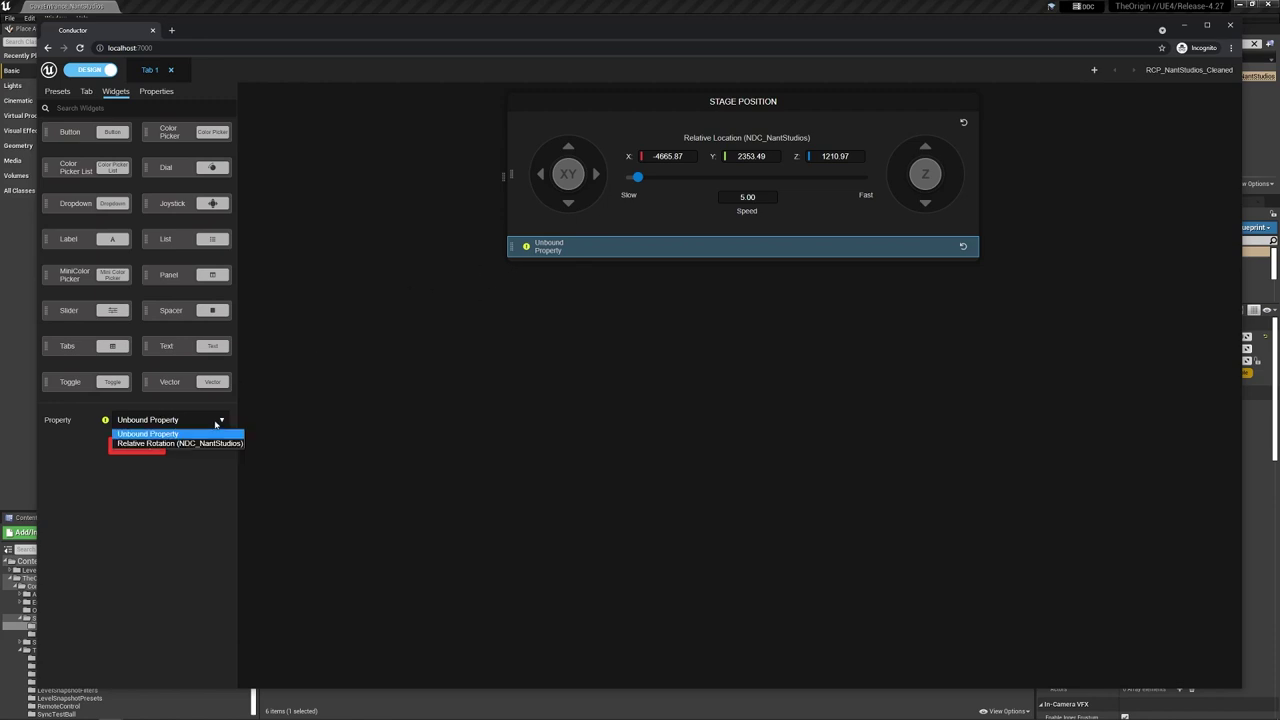
{"action": "left_click", "coordinate": [510, 357]}
{"action": "left_click", "coordinate": [563, 245]}
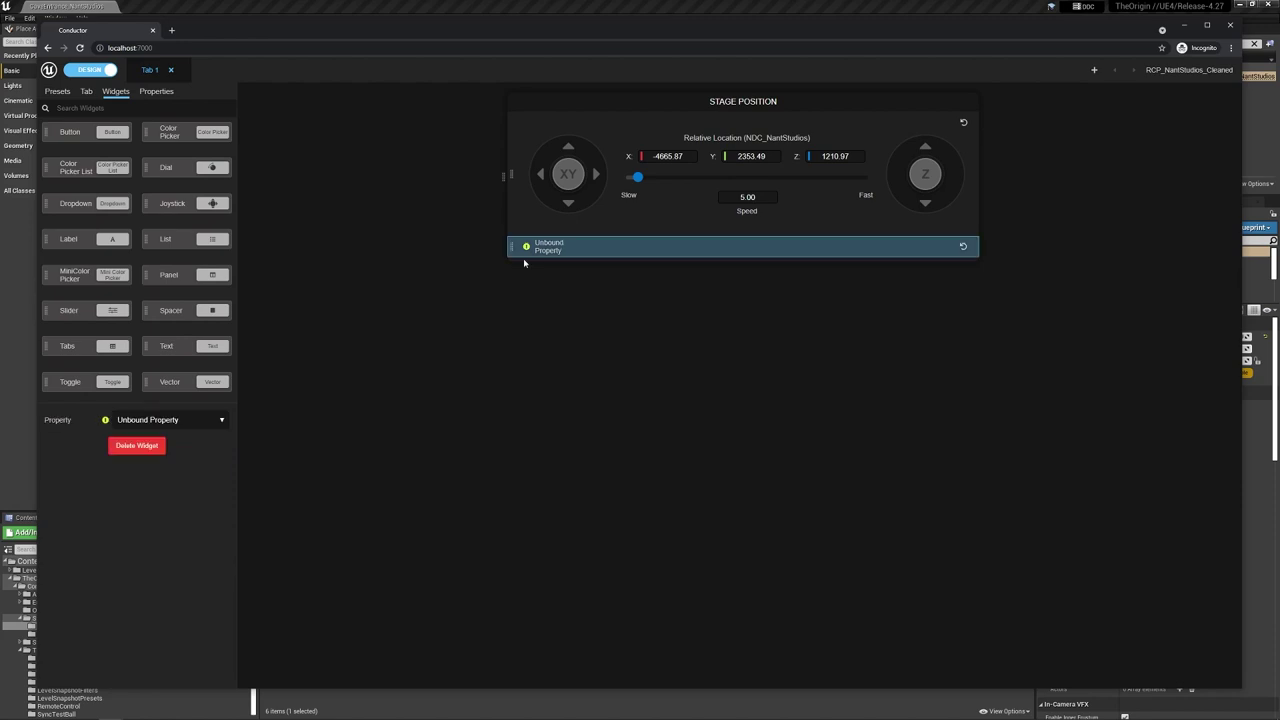
{"action": "left_click", "coordinate": [216, 420]}
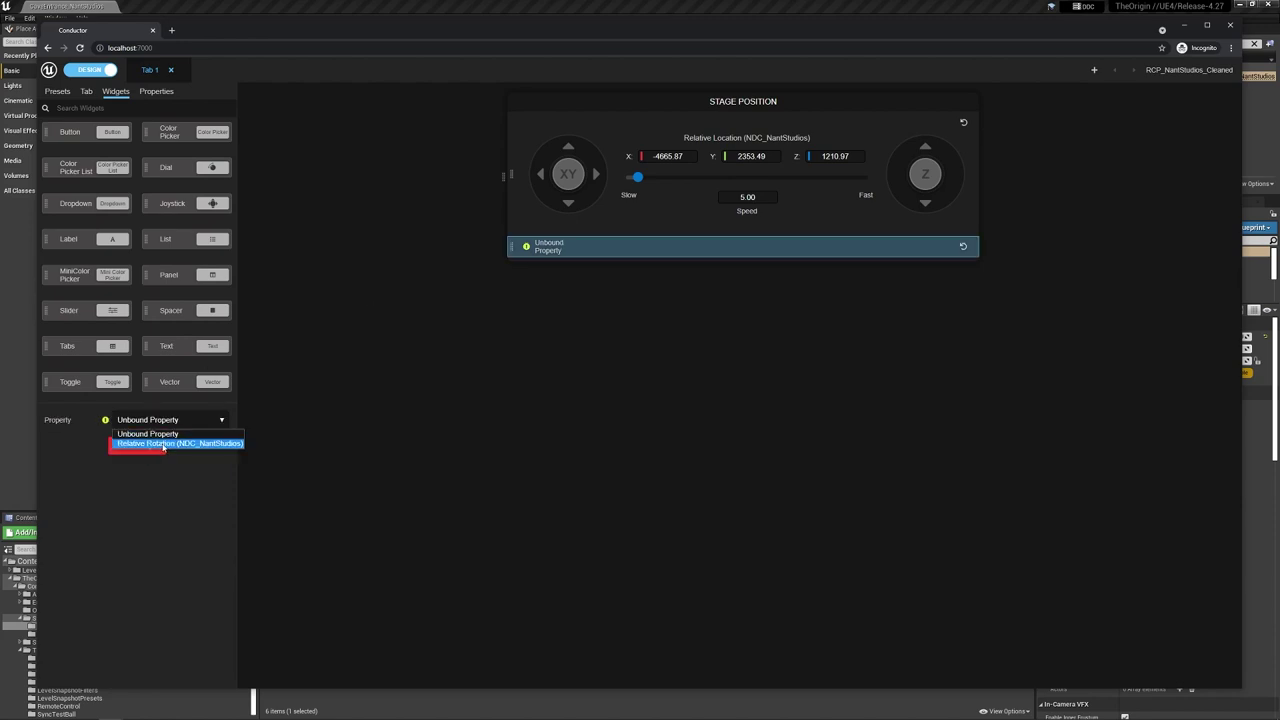
{"action": "left_click", "coordinate": [163, 445]}
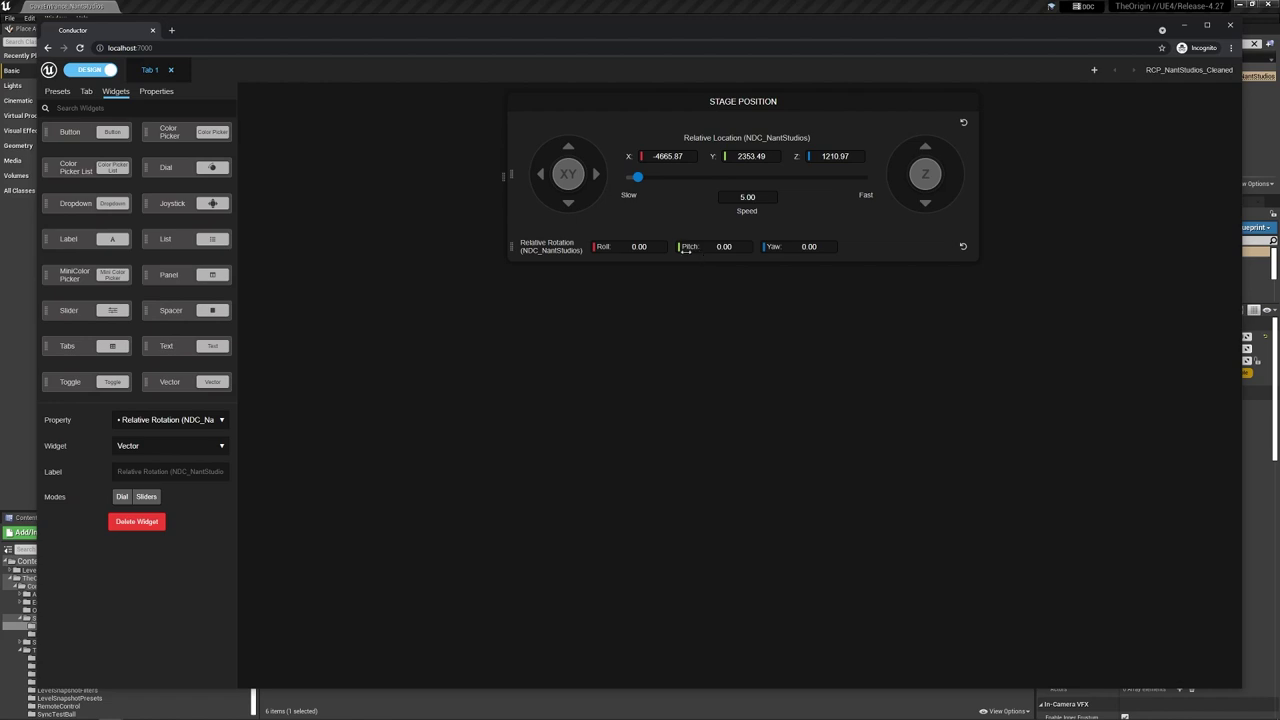
Step: Test the Roll value, then reset it to 0.00
{"action": "left_click_drag", "start_coordinate": [638, 246], "coordinate": [643, 249]}
{"action": "left_click", "coordinate": [640, 246]}
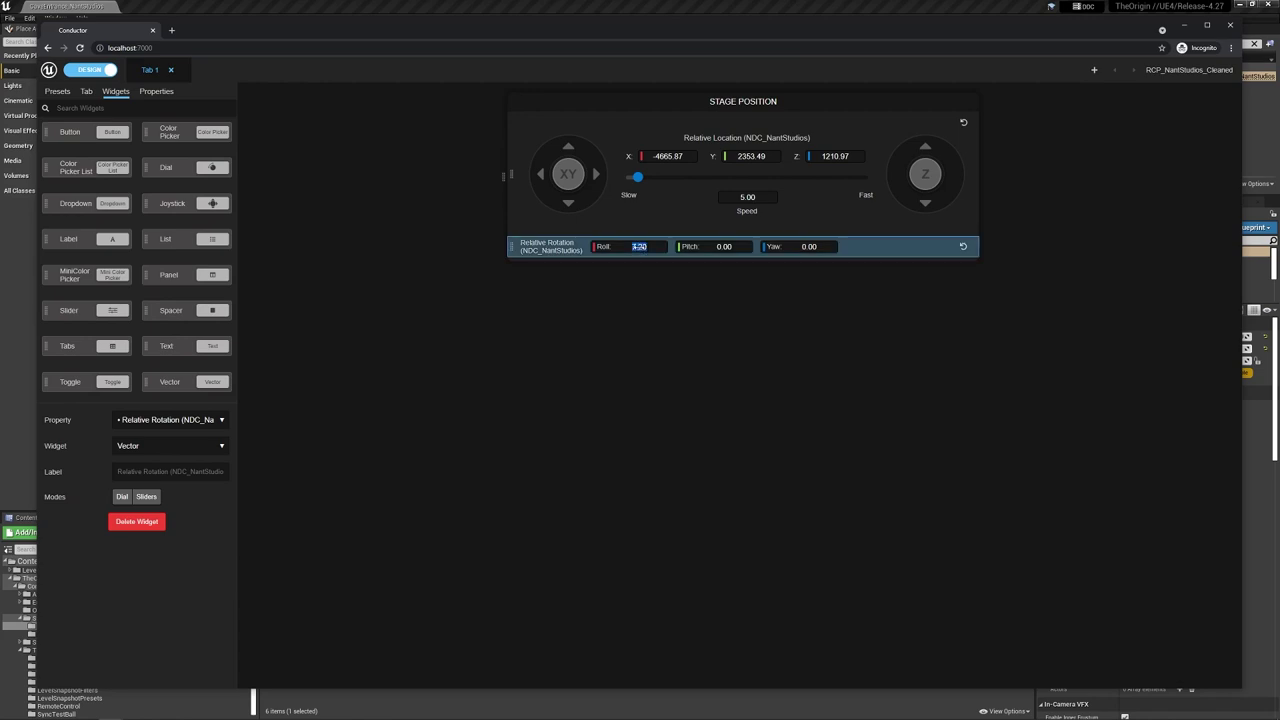
{"action": "type", "text": "0.00"}
{"action": "left_click", "coordinate": [845, 275]}
{"action": "left_click", "coordinate": [876, 249]}
Step: Make the rotation widget a Yaw-only slider labelled Rotation and test it down to -180.00
{"action": "left_click", "coordinate": [175, 451]}
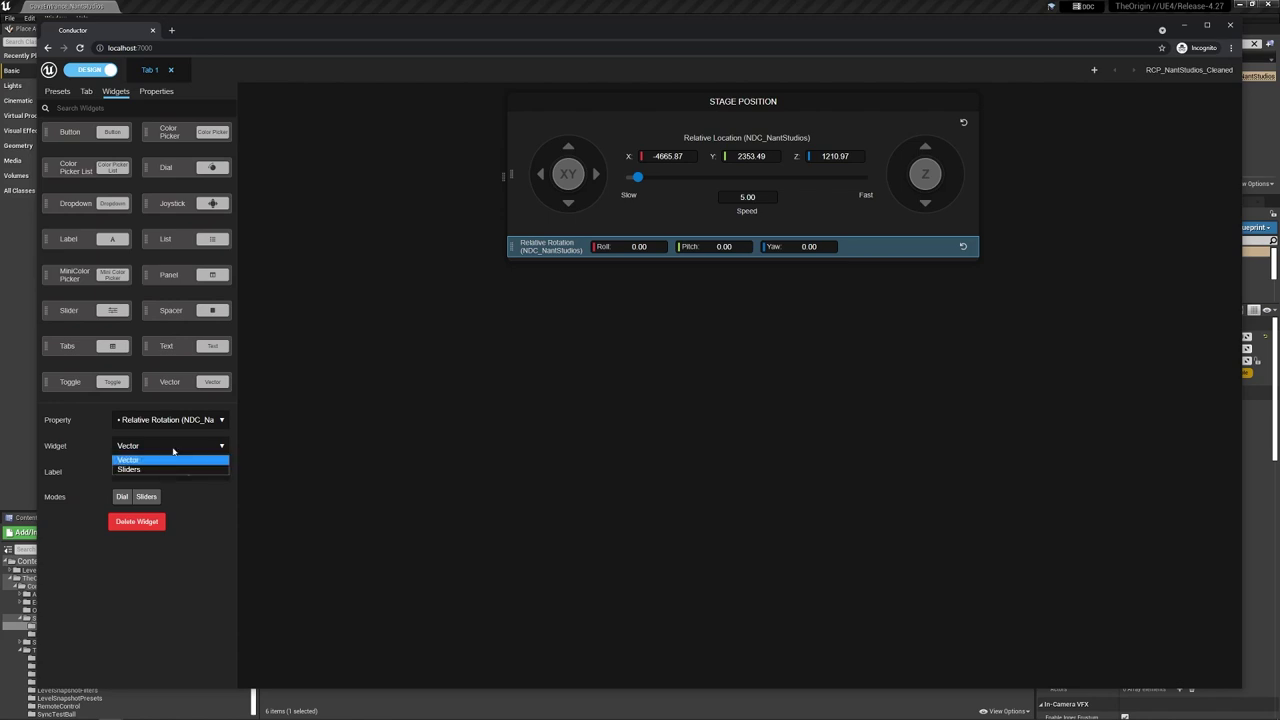
{"action": "left_click", "coordinate": [133, 471]}
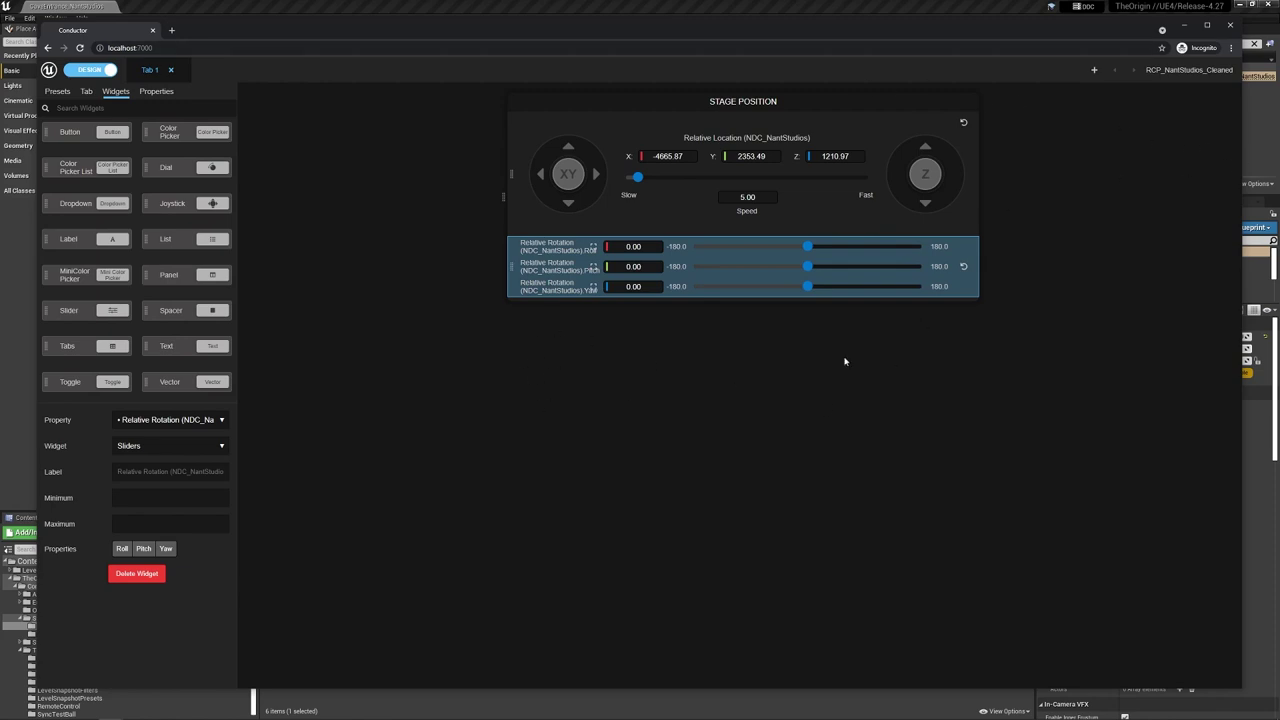
{"action": "left_click", "coordinate": [166, 549]}
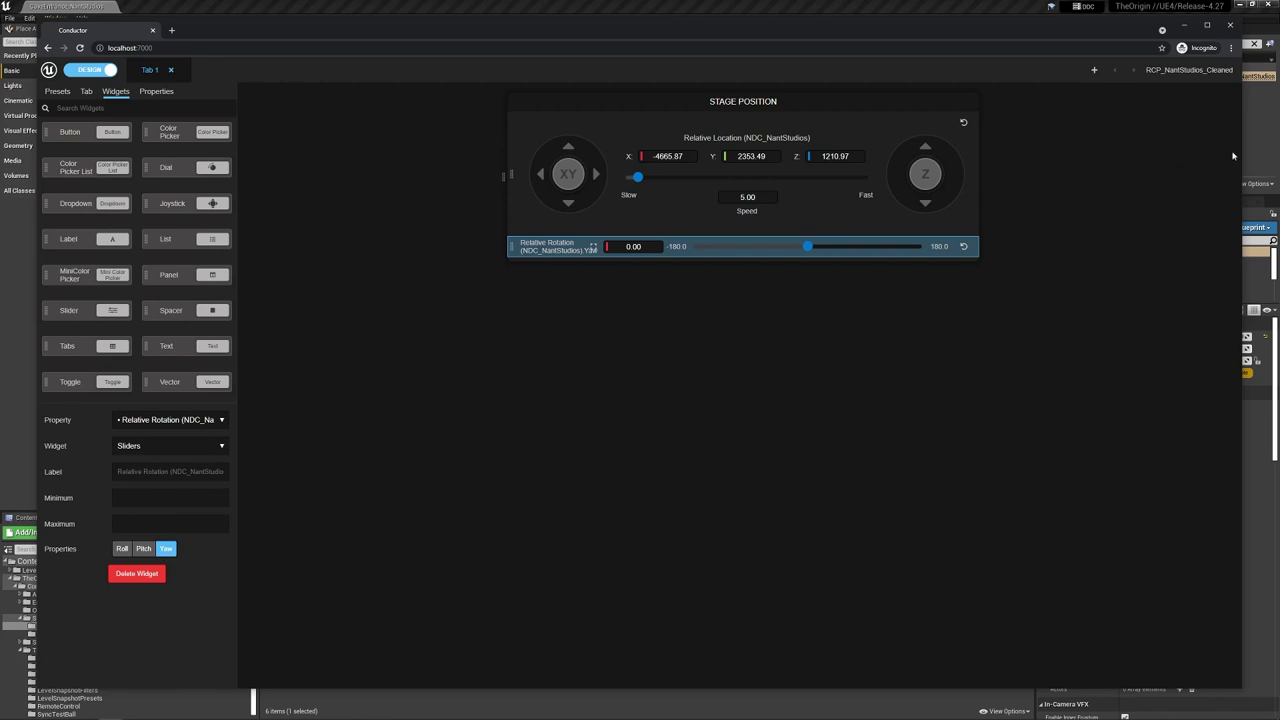
{"action": "left_click", "coordinate": [1240, 147]}
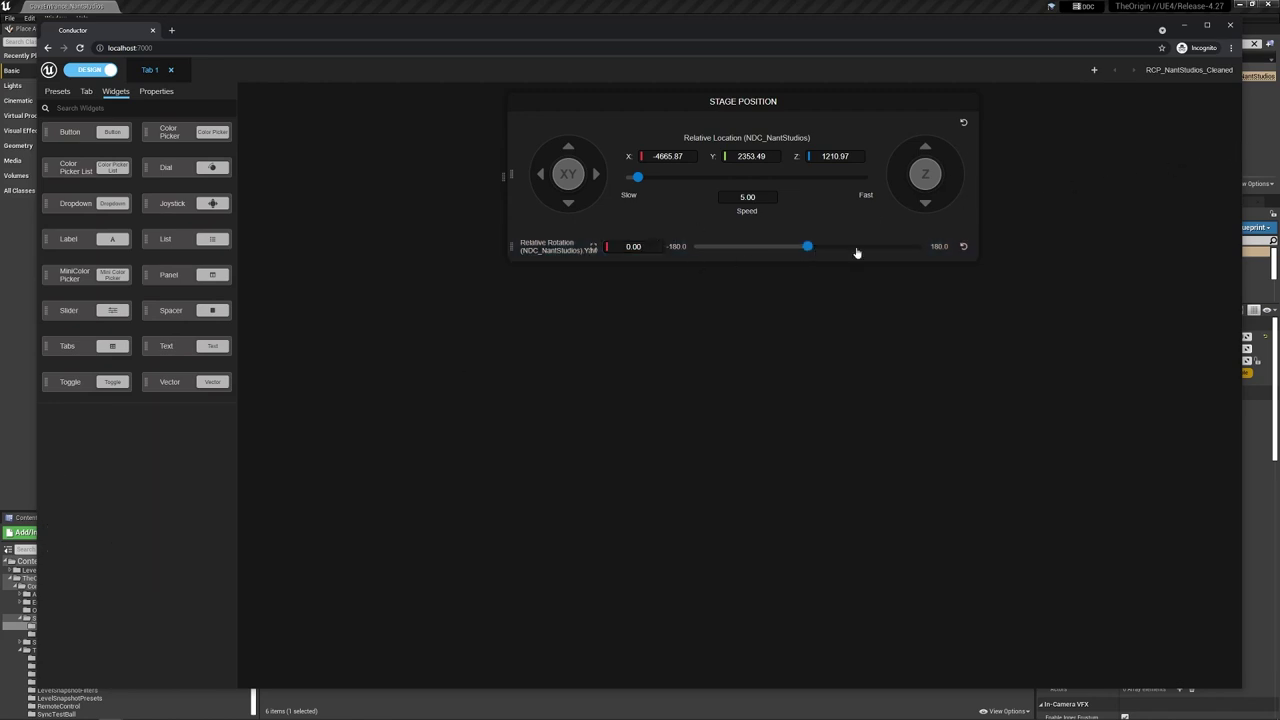
{"action": "left_click_drag", "start_coordinate": [857, 251], "coordinate": [817, 254]}
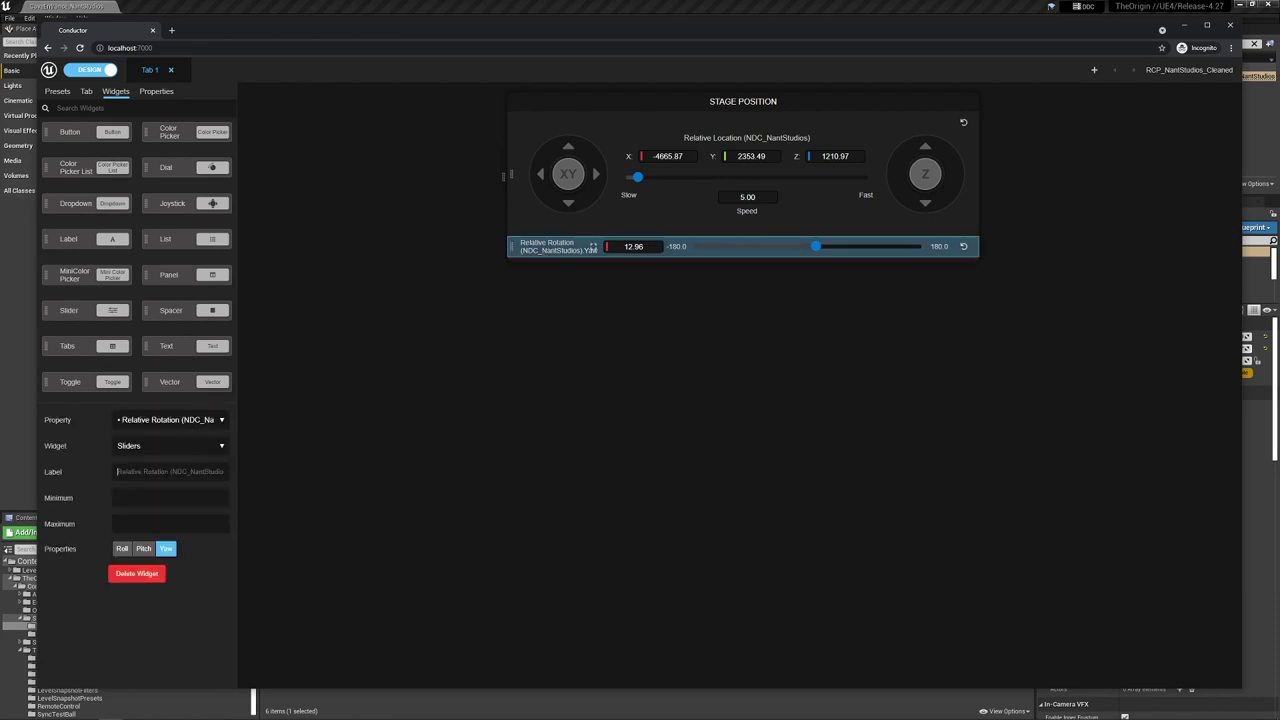
{"action": "type", "text": "Rotation"}
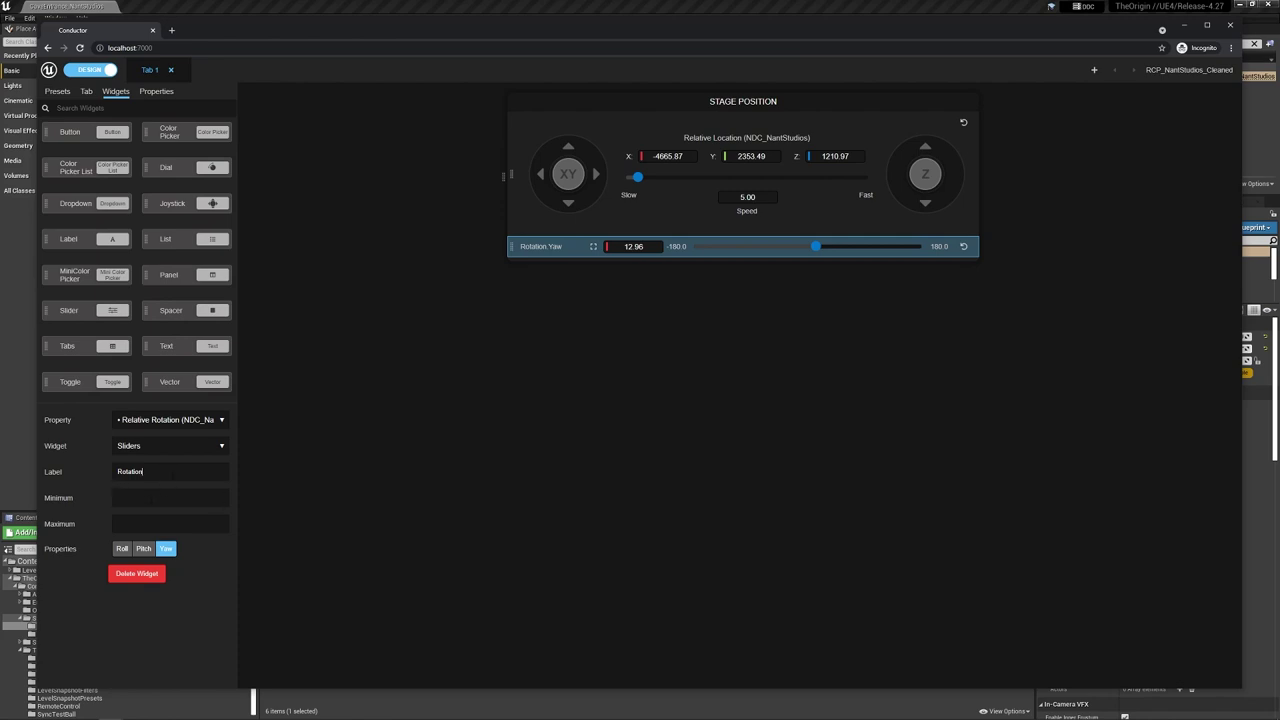
{"action": "left_click", "coordinate": [174, 497]}
{"action": "mouse_move", "coordinate": [818, 249]}
{"action": "left_mouse_down"}
{"action": "mouse_move", "coordinate": [776, 253]}
{"action": "mouse_move", "coordinate": [861, 256]}
{"action": "mouse_move", "coordinate": [540, 85]}
{"action": "left_mouse_up"}
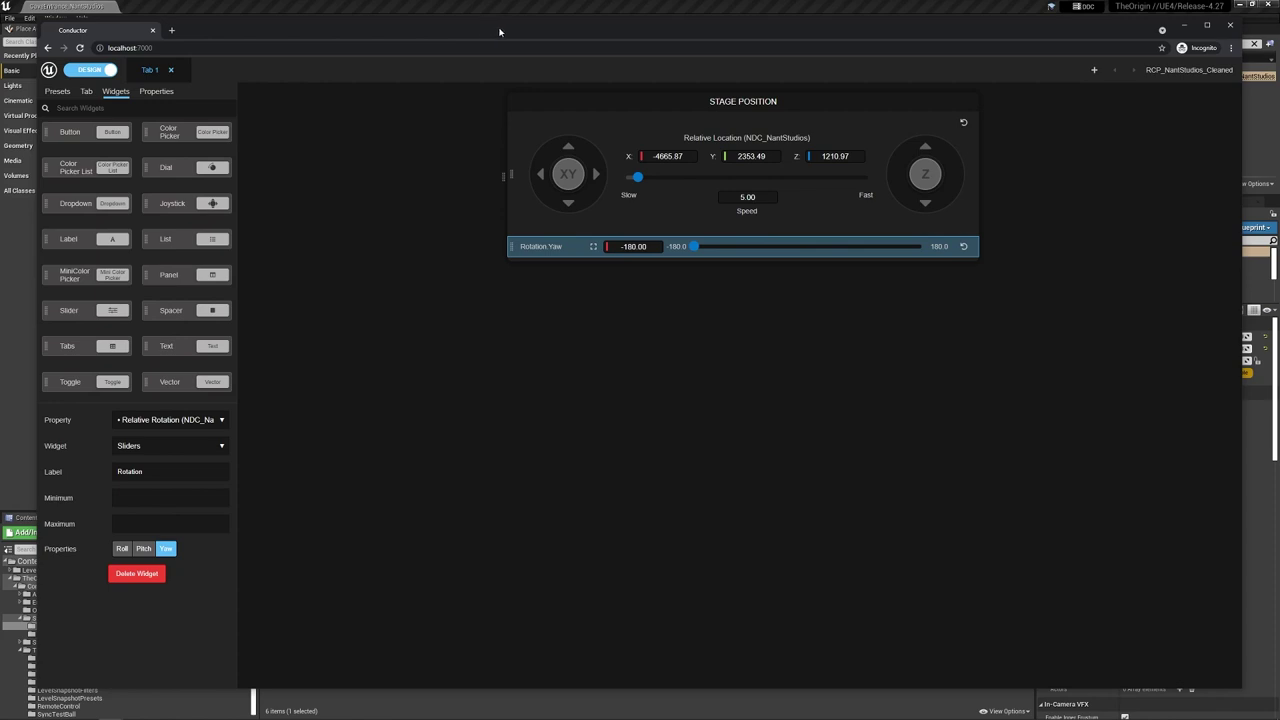
Step: Move the Conductor window aside and drag the Yaw slider to rotate the stage
{"action": "mouse_move", "coordinate": [498, 33]}
{"action": "left_mouse_down"}
{"action": "mouse_move", "coordinate": [597, 391]}
{"action": "mouse_move", "coordinate": [549, 375]}
{"action": "left_mouse_up"}
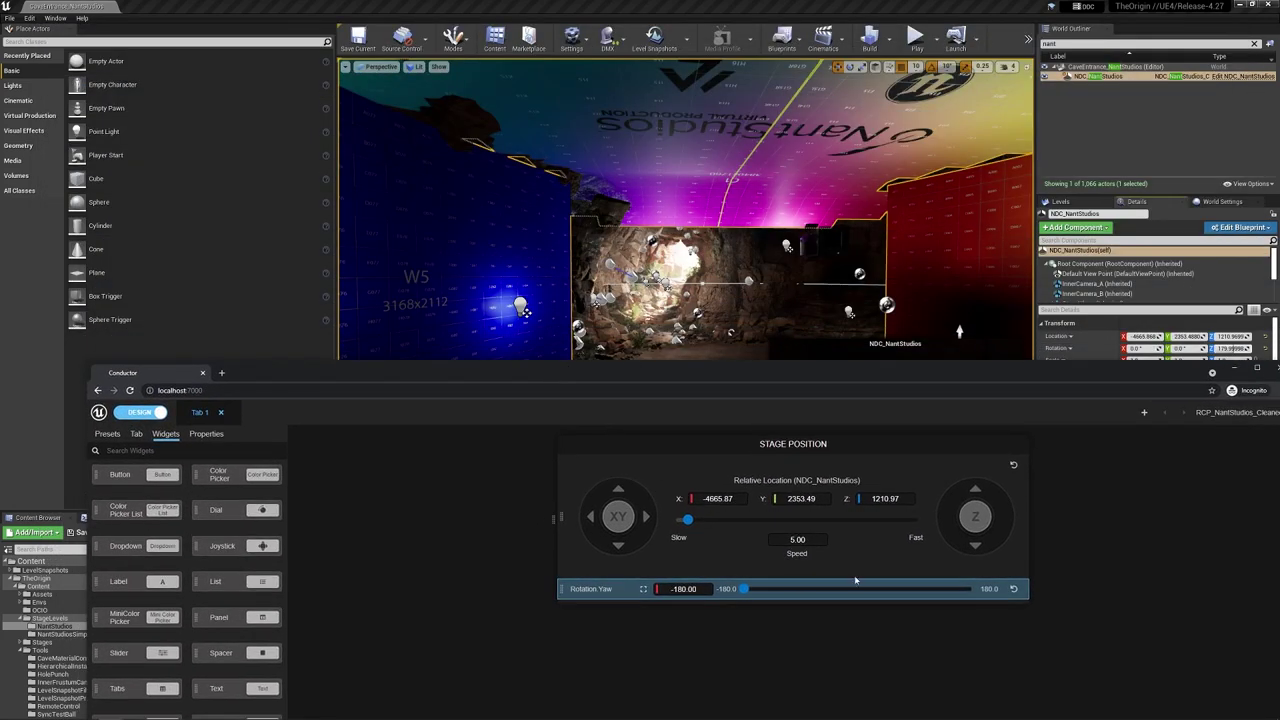
{"action": "left_click_drag", "start_coordinate": [753, 378], "coordinate": [645, 316]}
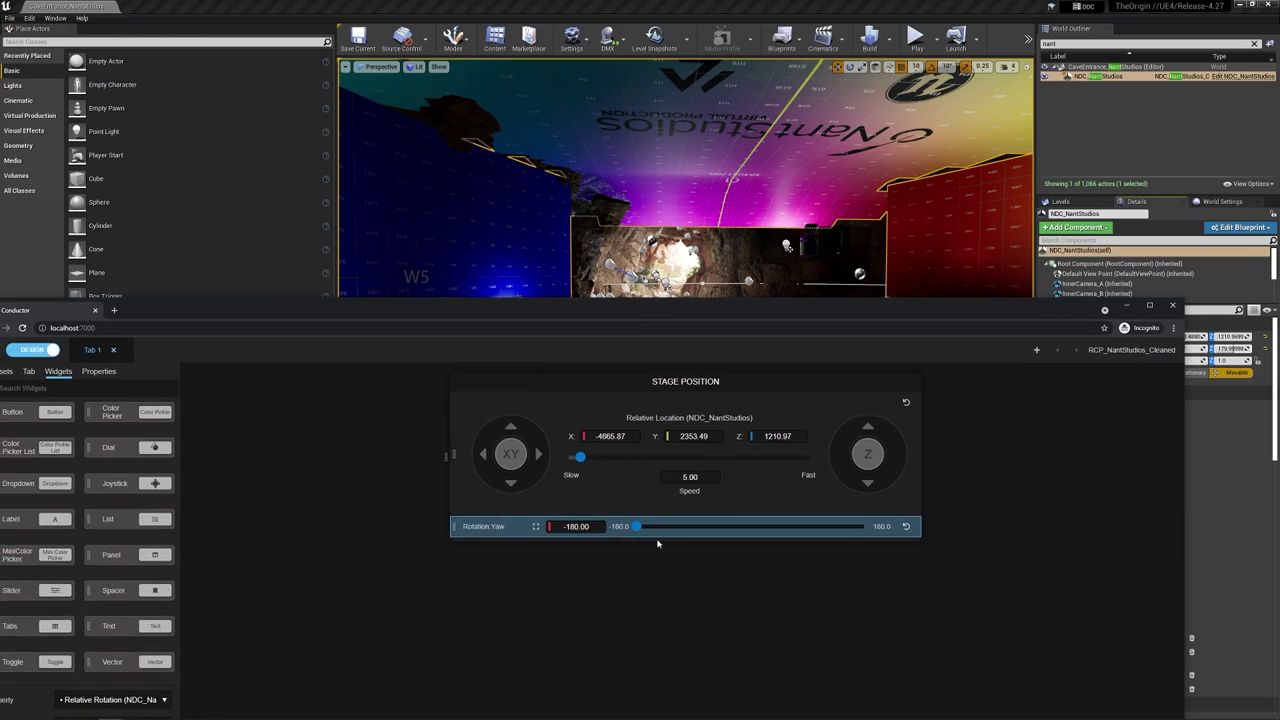
{"action": "mouse_move", "coordinate": [638, 526]}
{"action": "left_mouse_down"}
{"action": "mouse_move", "coordinate": [708, 526]}
{"action": "mouse_move", "coordinate": [529, 540]}
{"action": "left_mouse_up"}
{"action": "left_click_drag", "start_coordinate": [633, 531], "coordinate": [705, 538]}
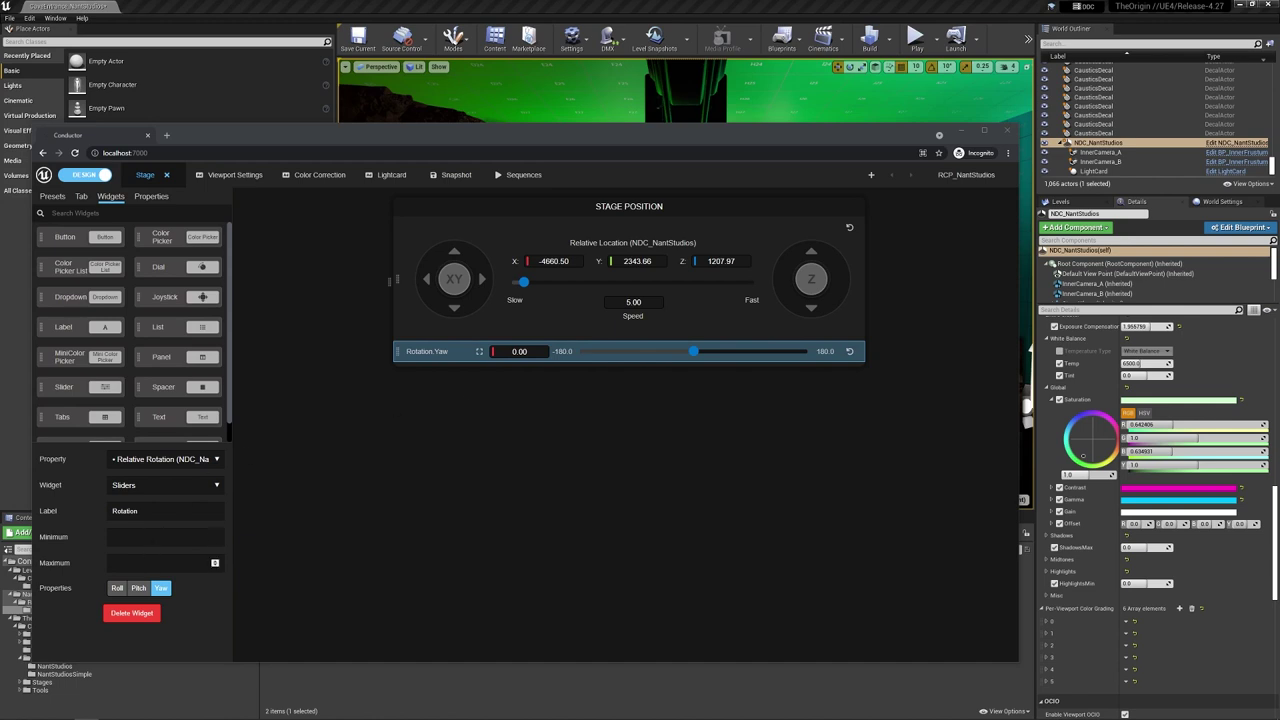
Step: Try Roll and Pitch sliders and a Vector layout with pop-out sliders, then switch to Control
{"action": "left_click", "coordinate": [138, 588]}
{"action": "left_click", "coordinate": [117, 588]}
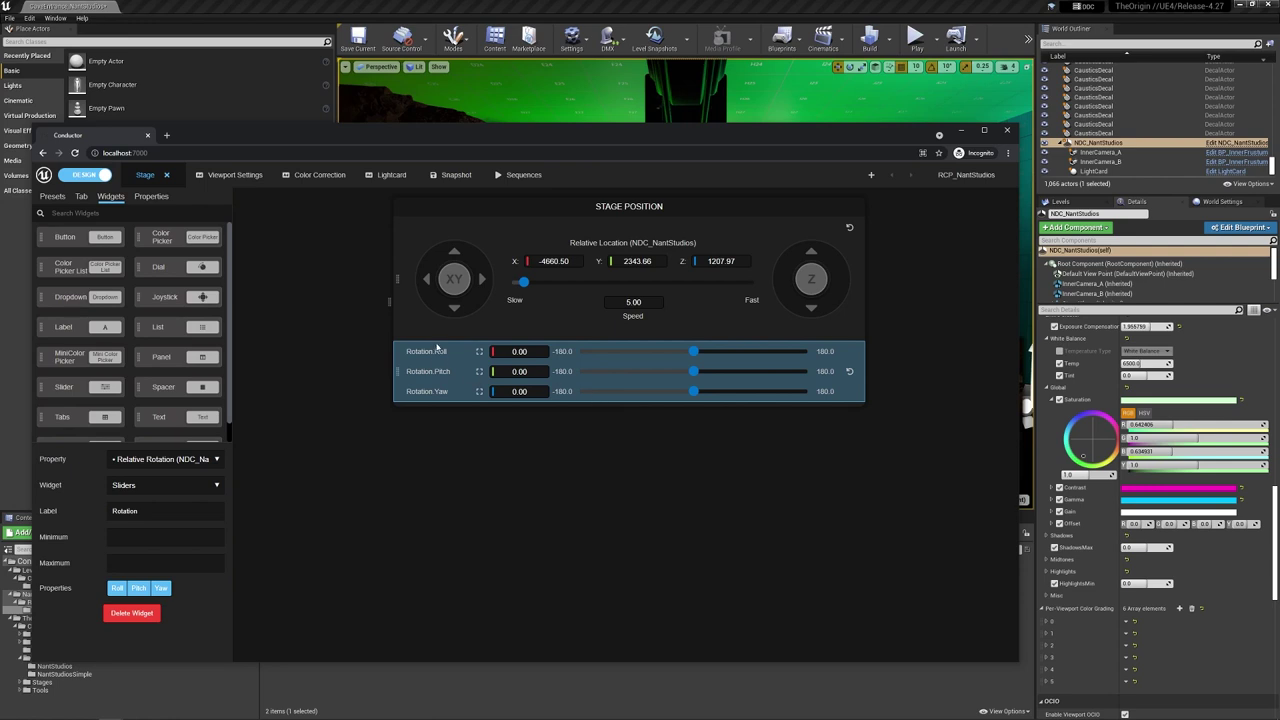
{"action": "left_click", "coordinate": [168, 488]}
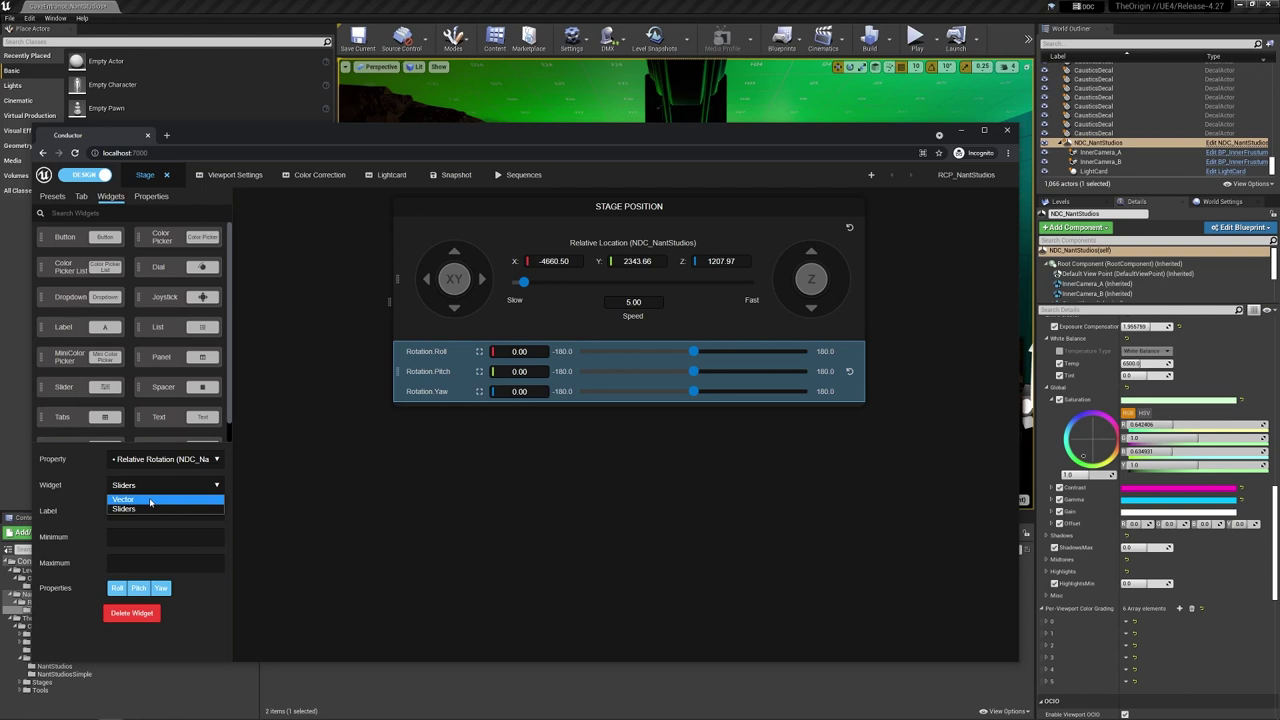
{"action": "left_click", "coordinate": [150, 500]}
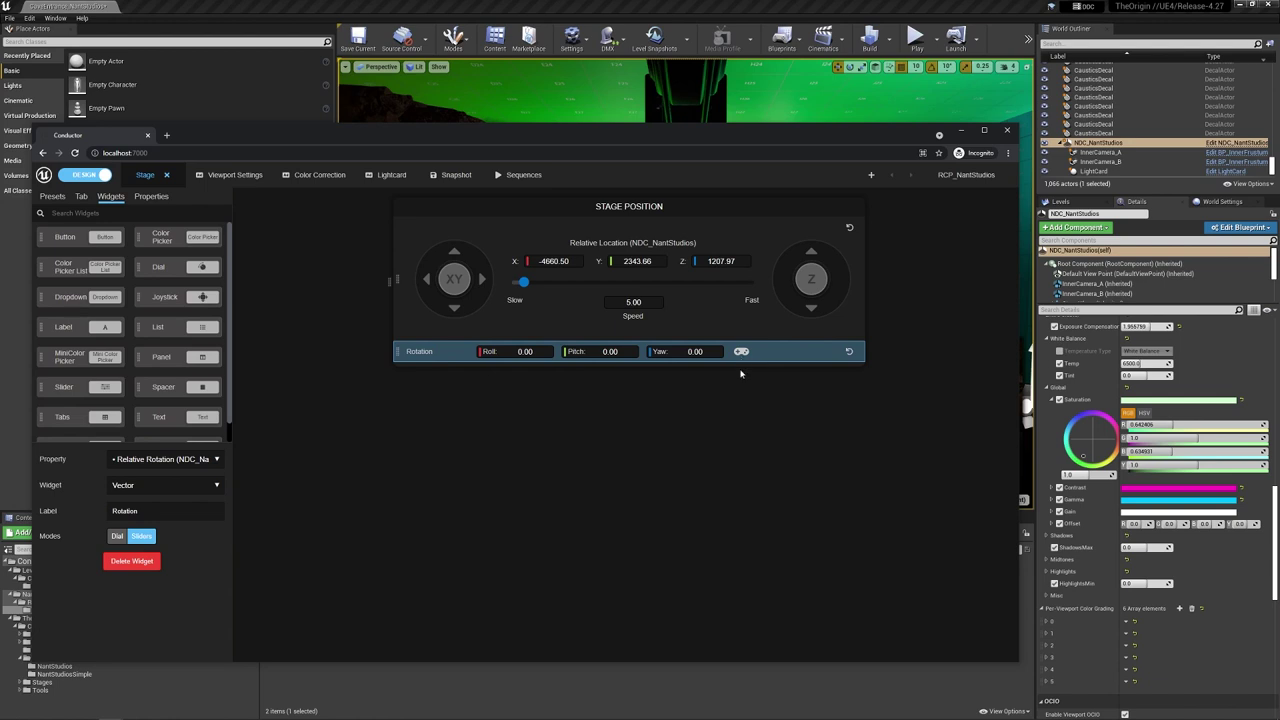
{"action": "left_click", "coordinate": [741, 352]}
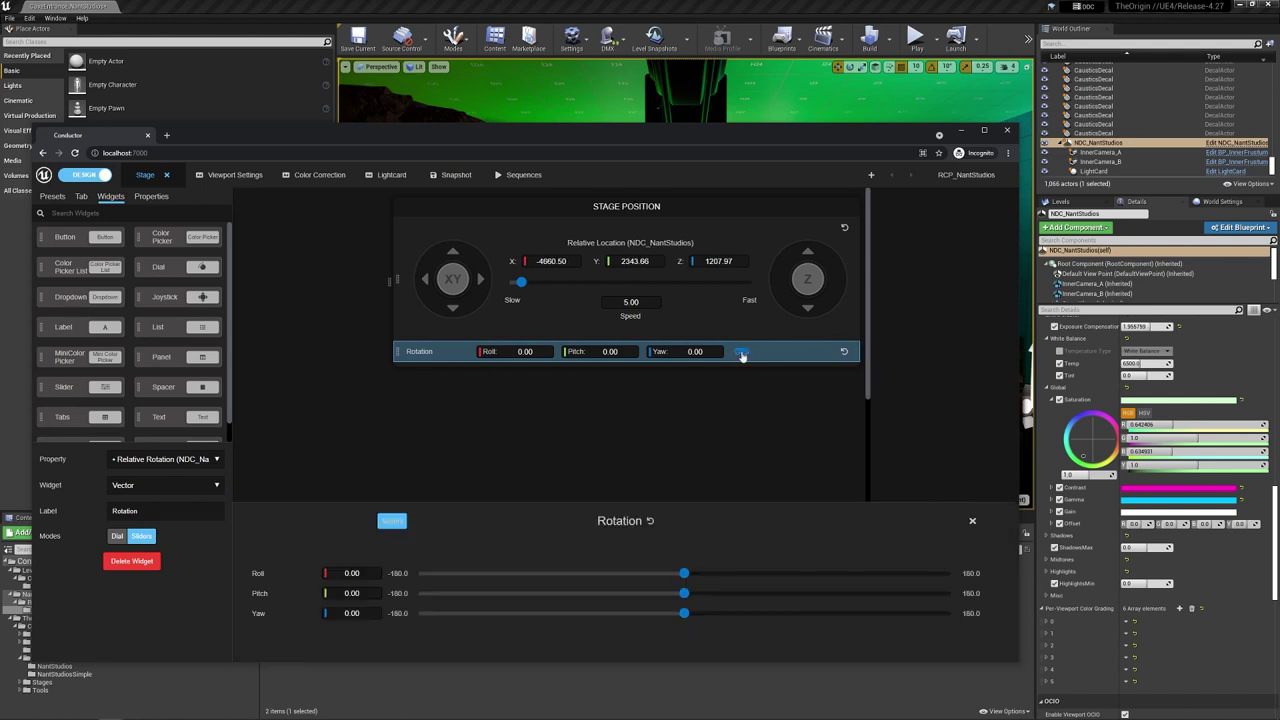
{"action": "left_click", "coordinate": [85, 175]}
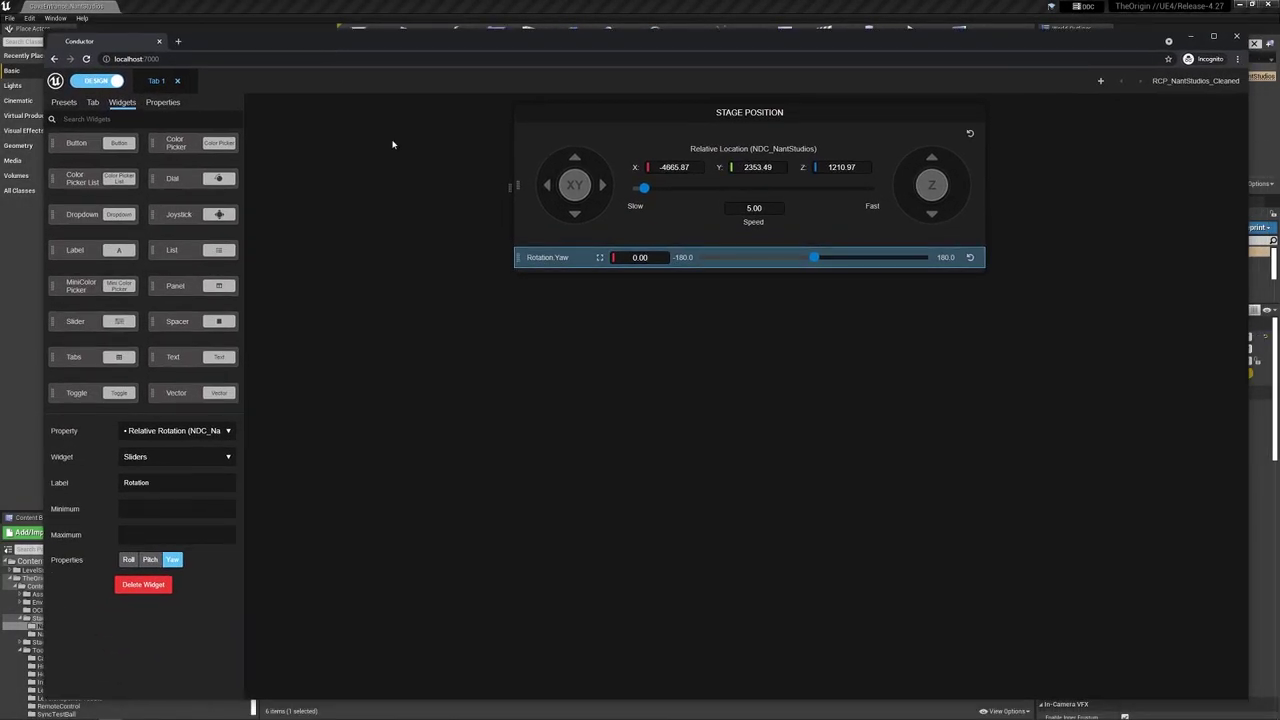
Step: Look through the Presets, Tab, Widgets and Properties pages, ending on Tab 1's settings
{"action": "left_click", "coordinate": [75, 103]}
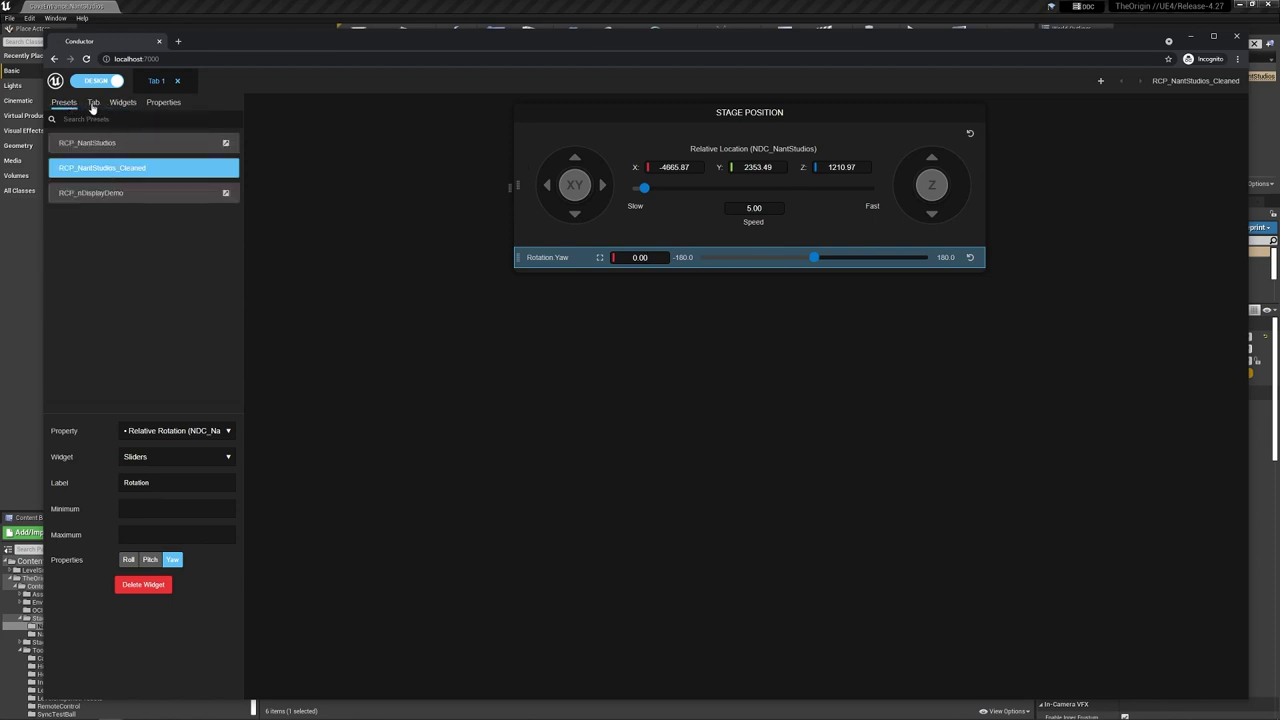
{"action": "left_click", "coordinate": [92, 104]}
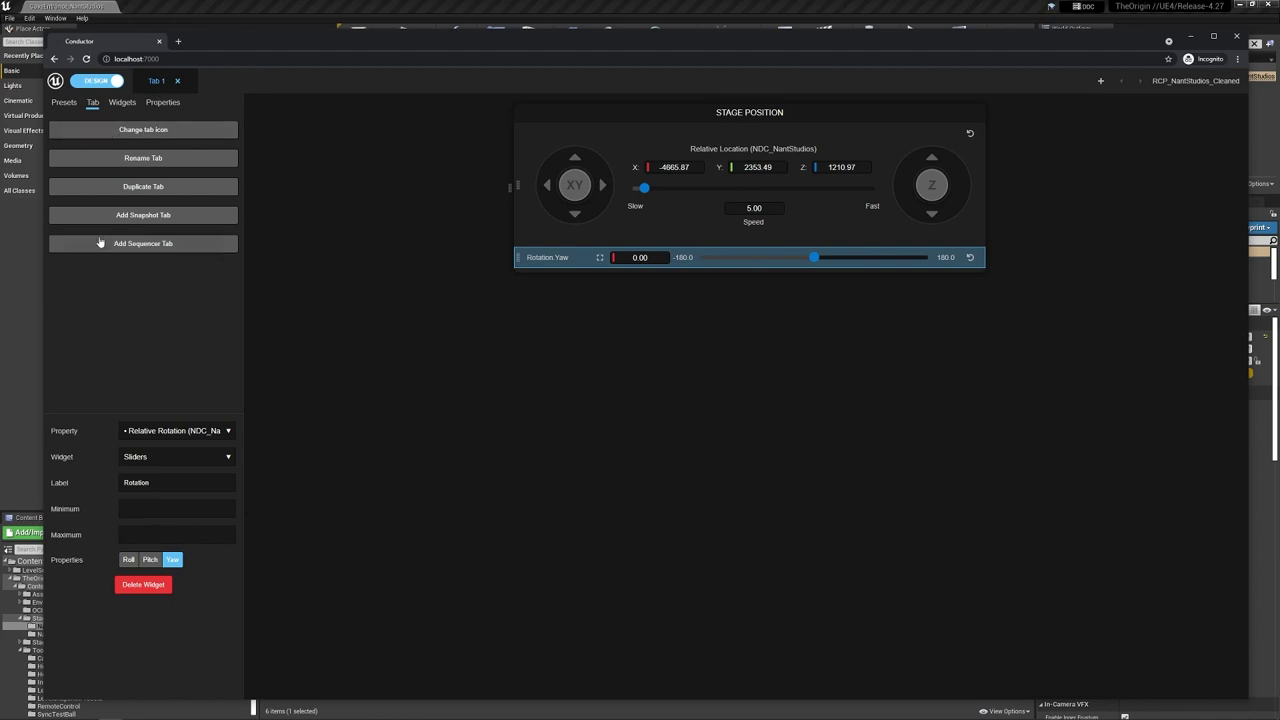
{"action": "left_click", "coordinate": [115, 106]}
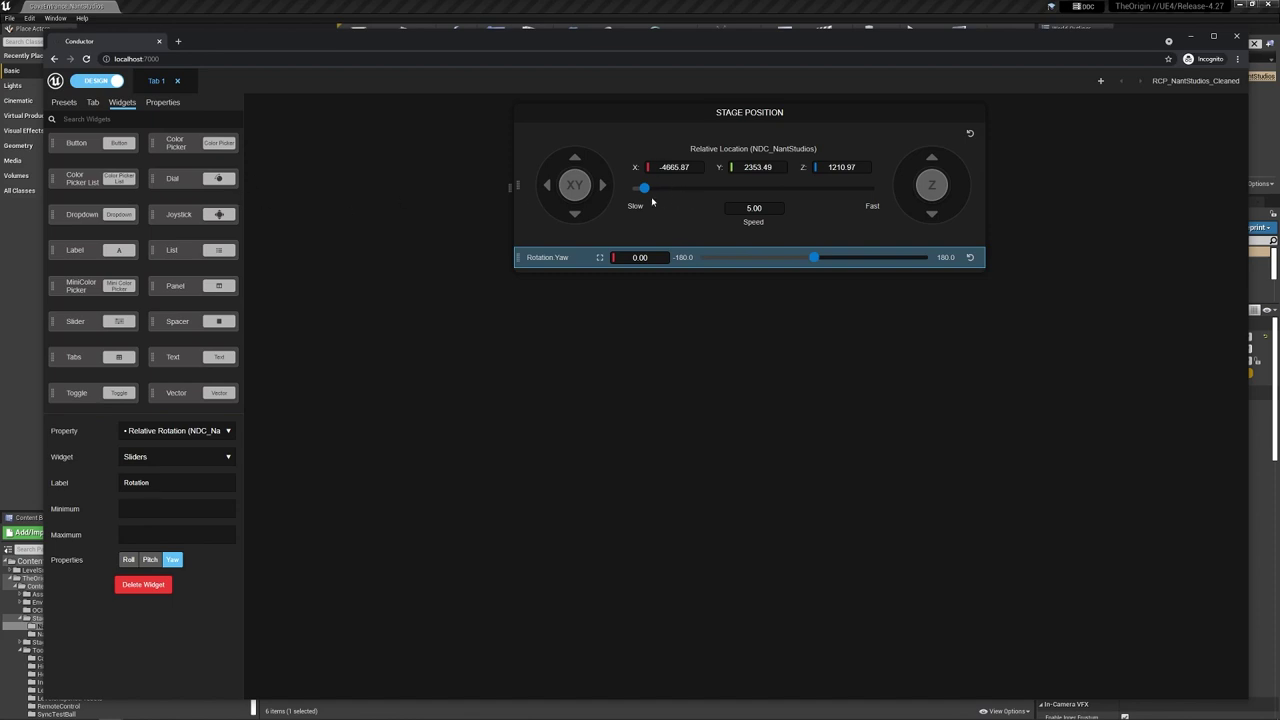
{"action": "left_click", "coordinate": [547, 215]}
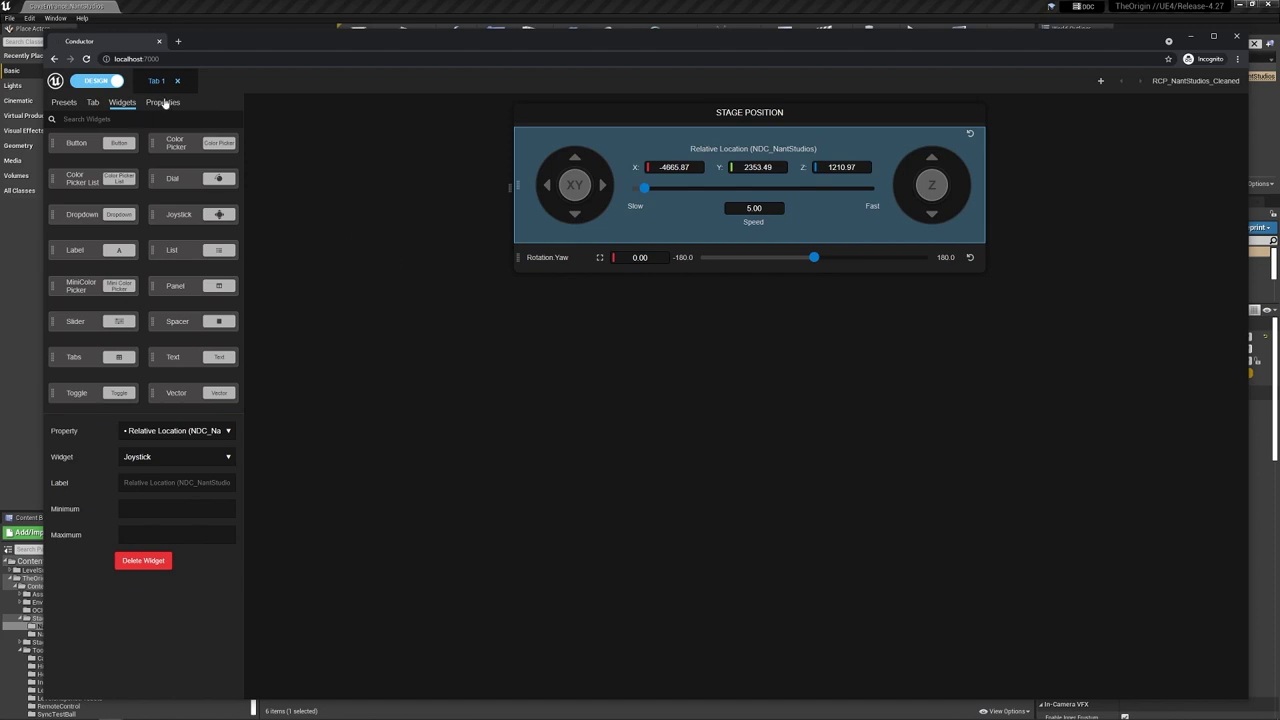
{"action": "left_click", "coordinate": [164, 103]}
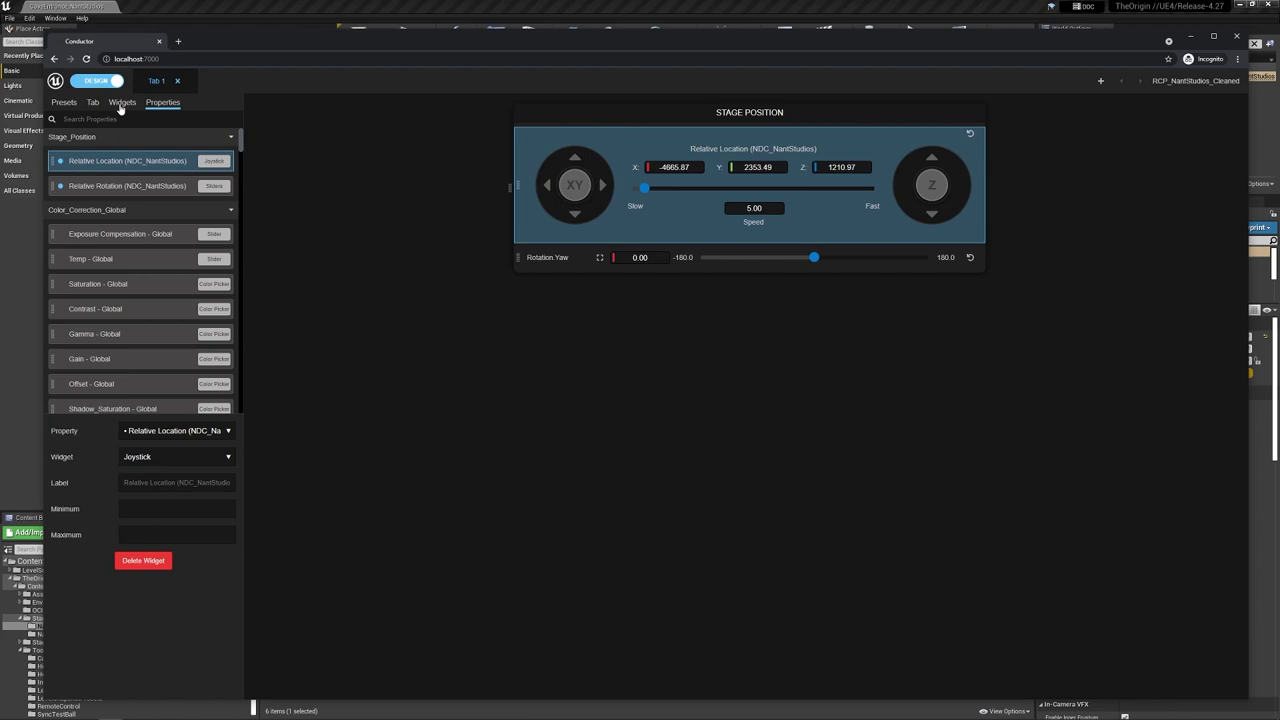
{"action": "left_click", "coordinate": [120, 106]}
{"action": "left_click", "coordinate": [91, 104]}
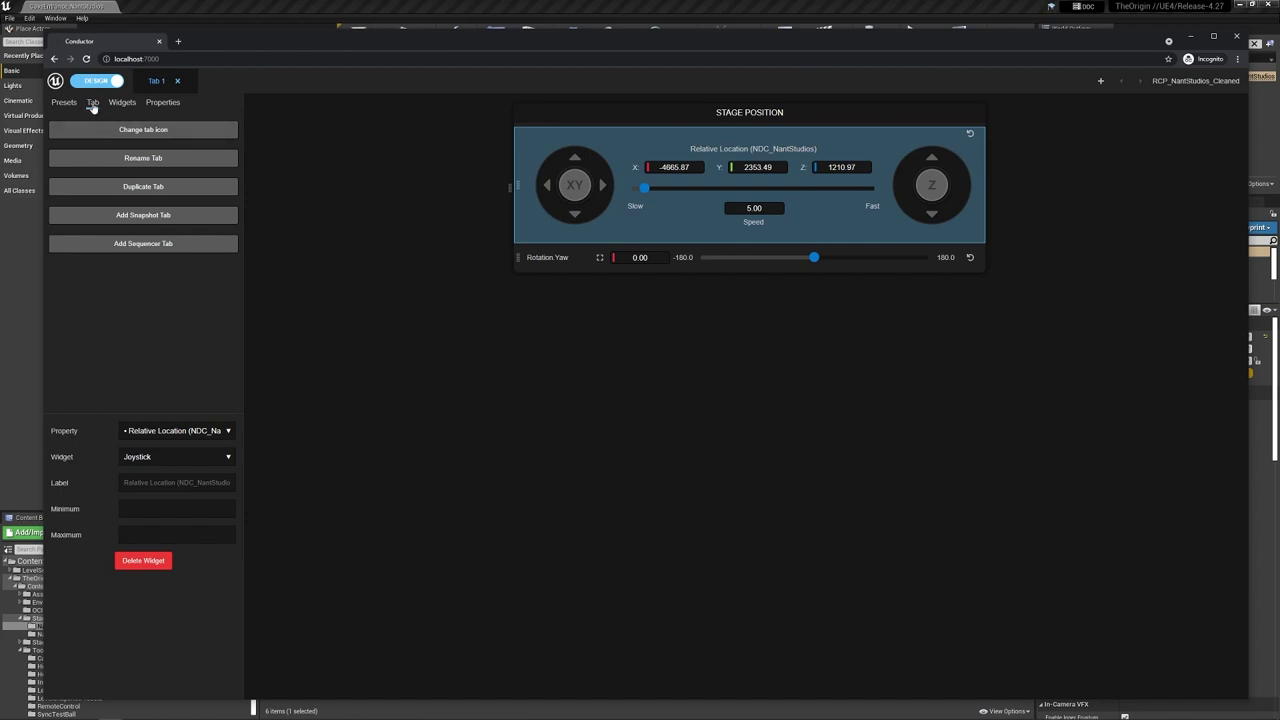
Step: Give the tab the arrows-alt icon
{"action": "left_click", "coordinate": [157, 136]}
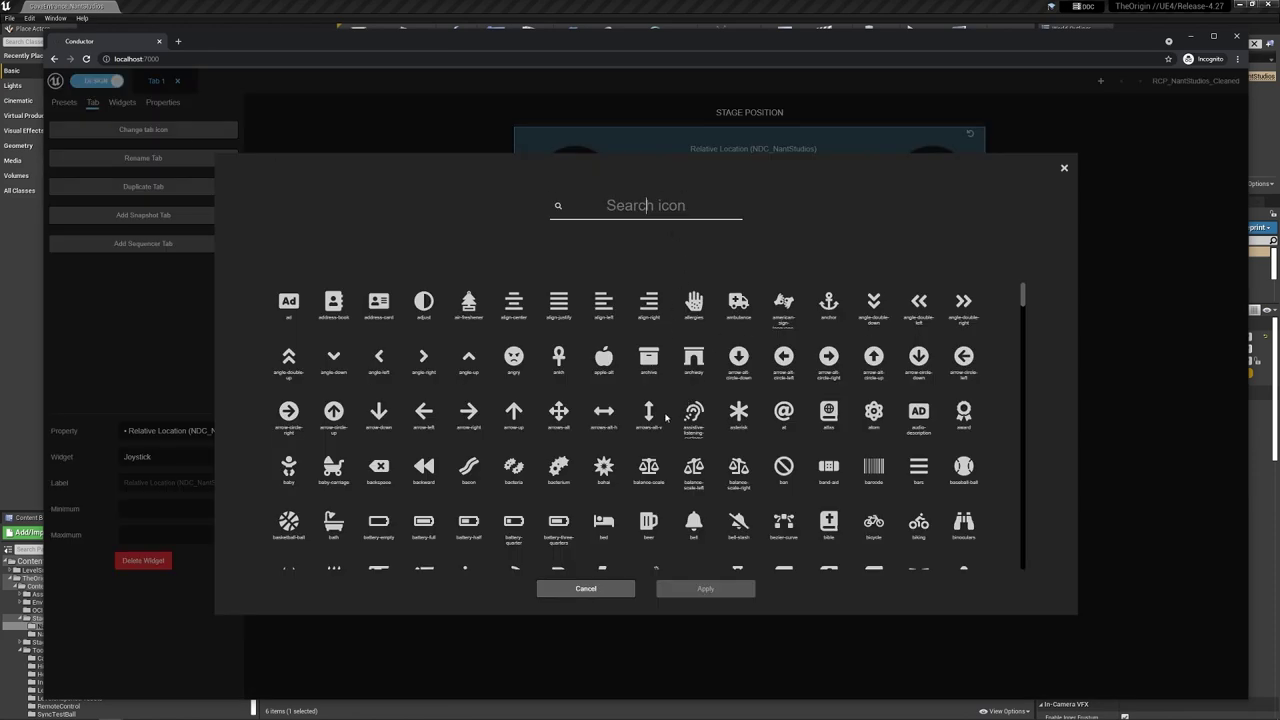
{"action": "left_click", "coordinate": [564, 424]}
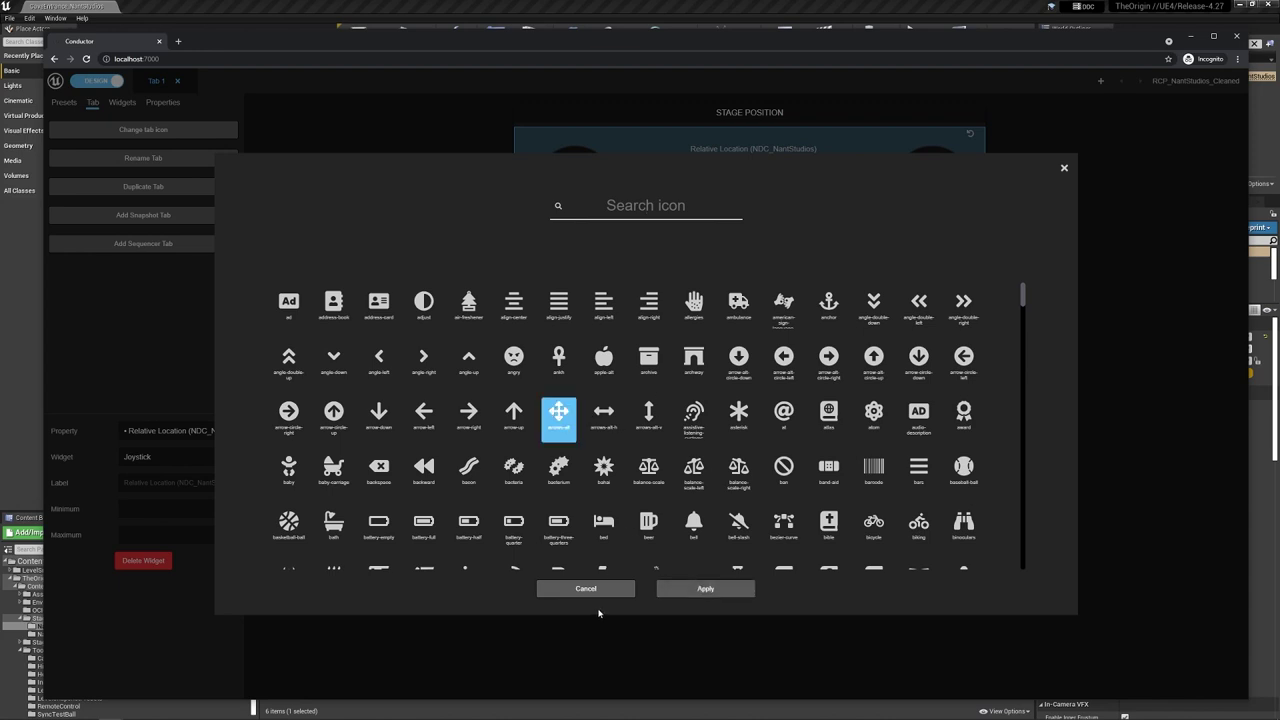
{"action": "left_click", "coordinate": [692, 592]}
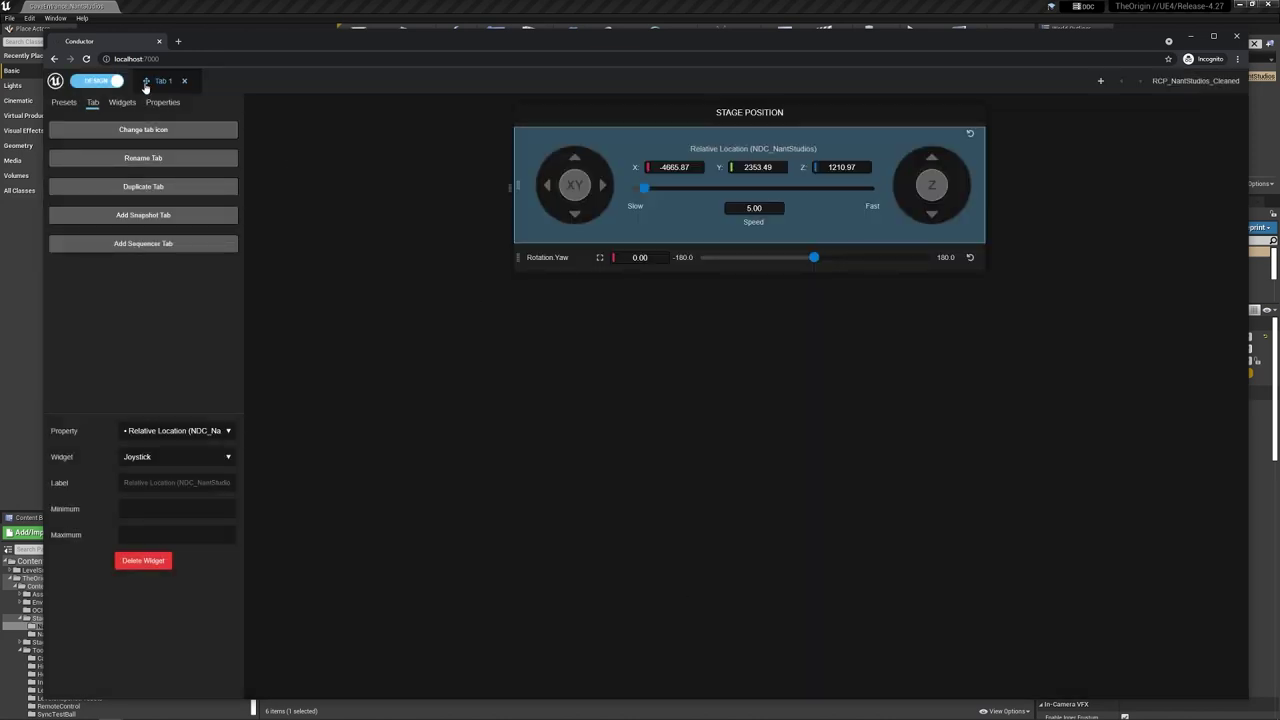
Step: Rename the tab to Position
{"action": "left_click", "coordinate": [124, 160]}
{"action": "key", "text": "ctrl+a"}
{"action": "type", "text": "Stage Po"}
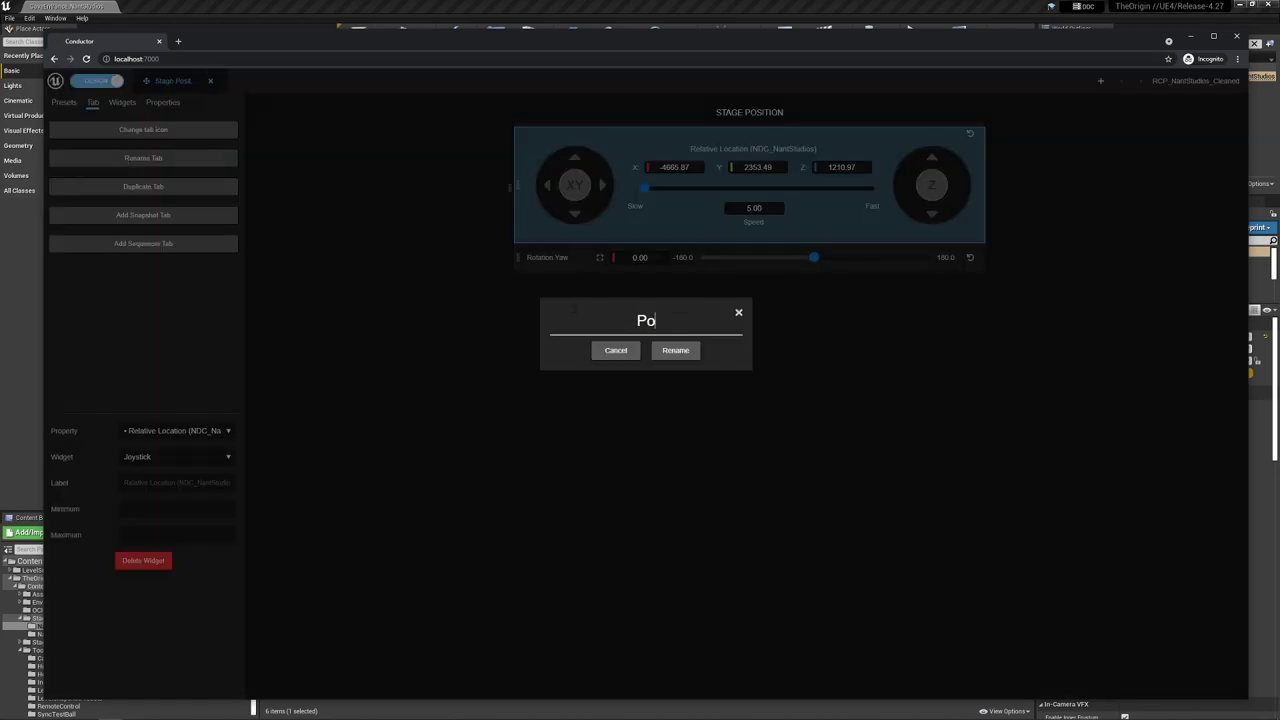
{"action": "type", "text": "sition"}
{"action": "left_click", "coordinate": [680, 355]}
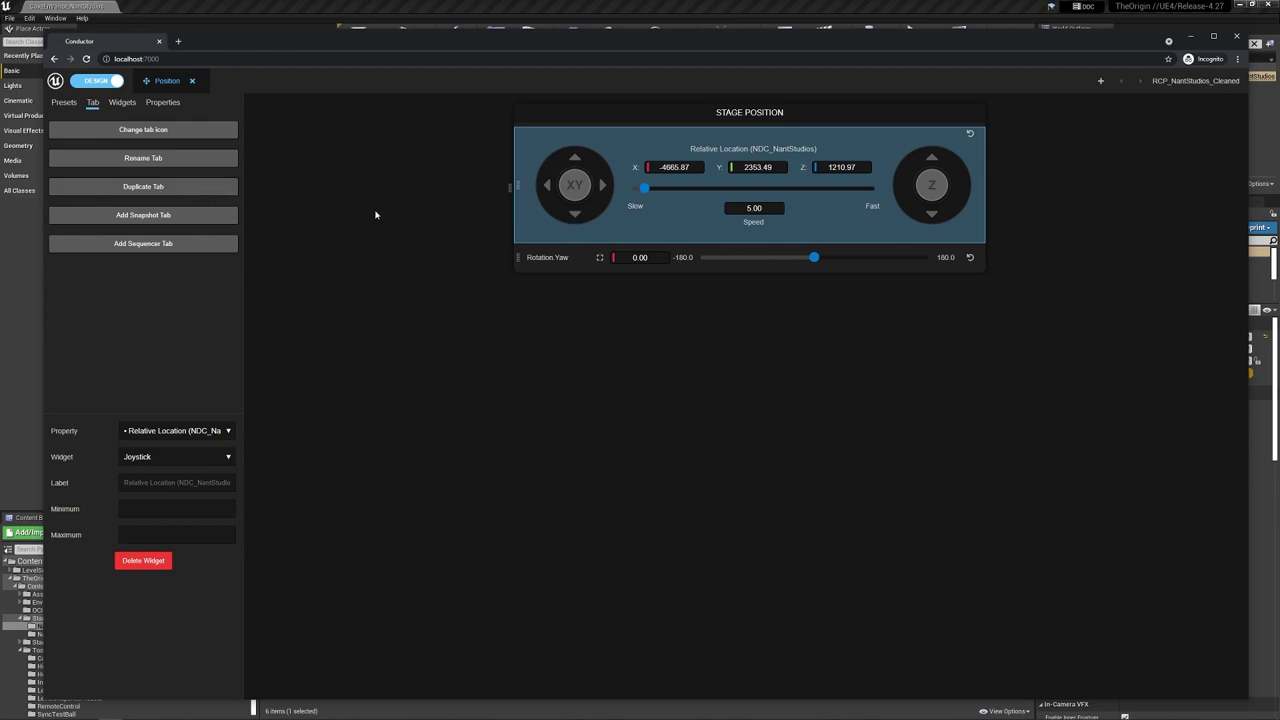
{"action": "left_click", "coordinate": [406, 227]}
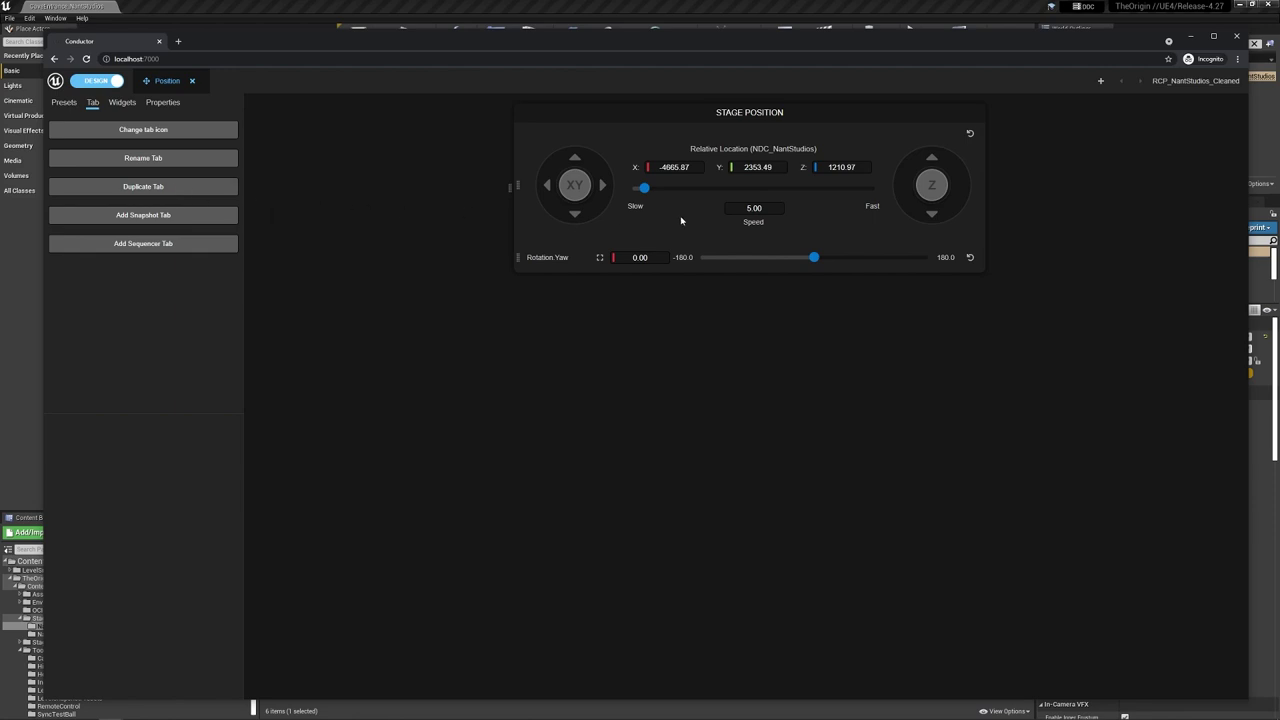
Step: Duplicate the Position tab, delete the Tab 1 copy, and list the exposed properties
{"action": "left_click", "coordinate": [144, 188]}
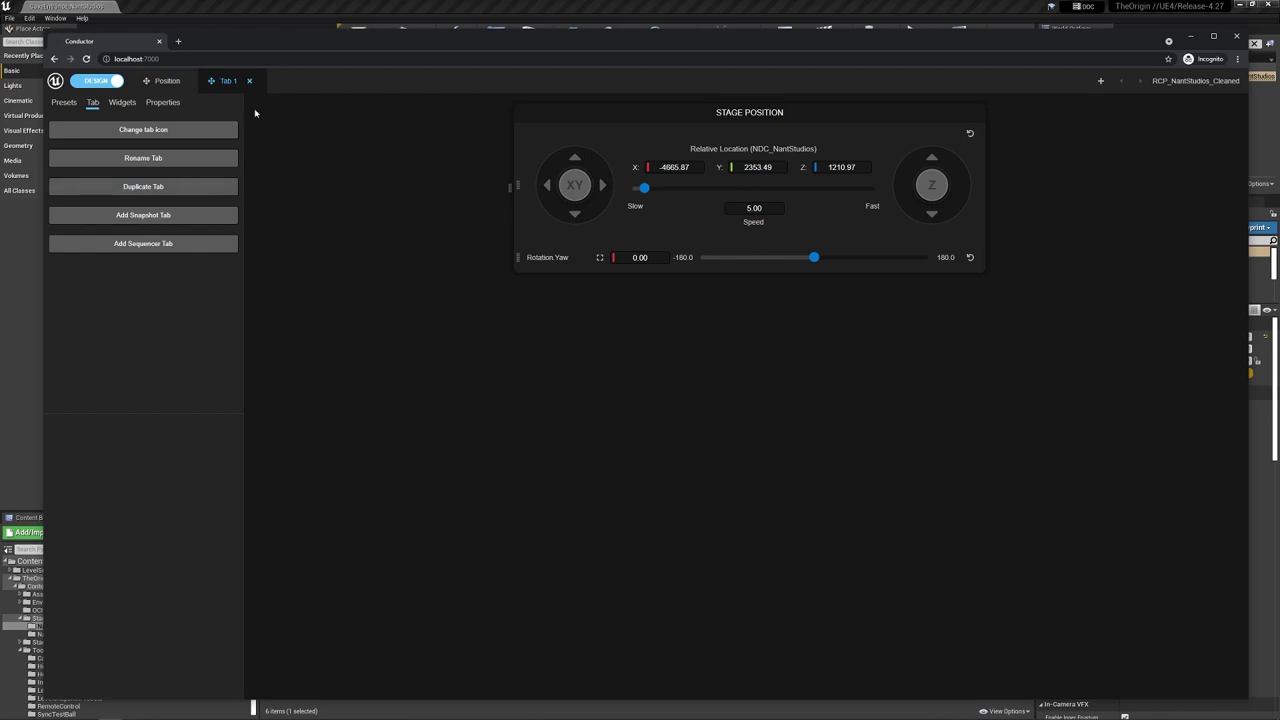
{"action": "left_click", "coordinate": [167, 84]}
{"action": "left_click", "coordinate": [228, 84]}
{"action": "left_click", "coordinate": [250, 82]}
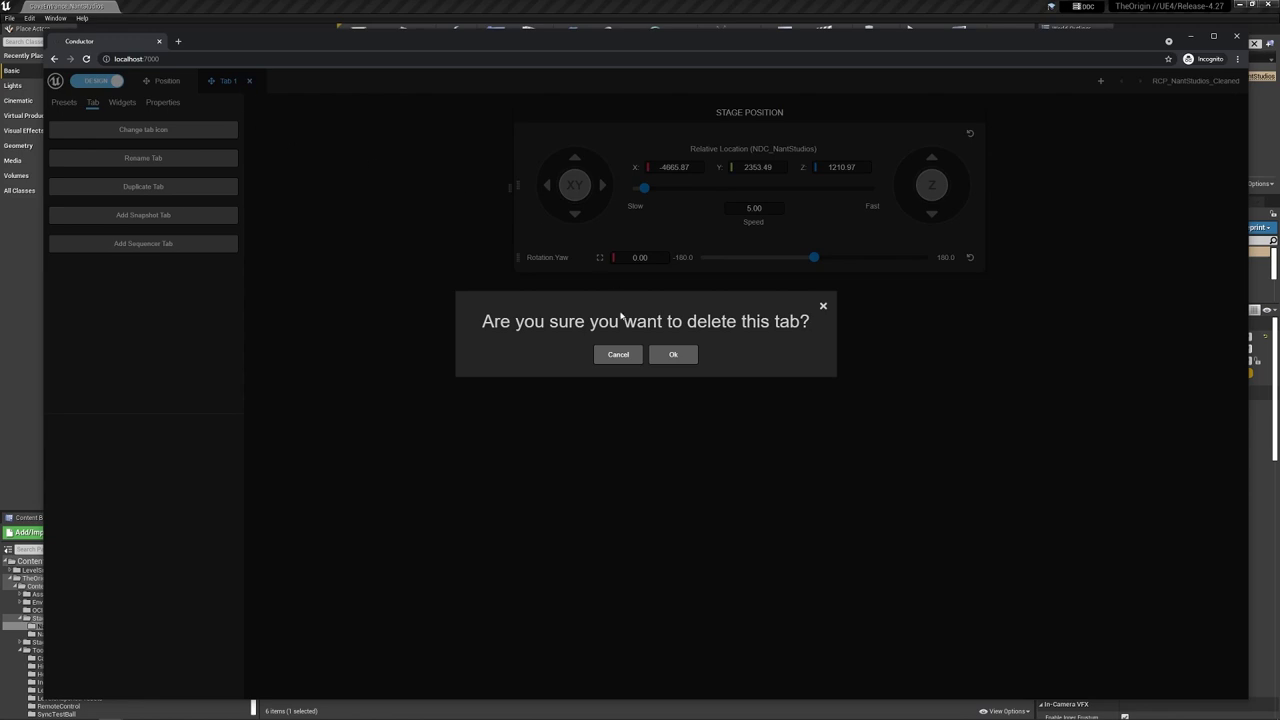
{"action": "left_click", "coordinate": [679, 362]}
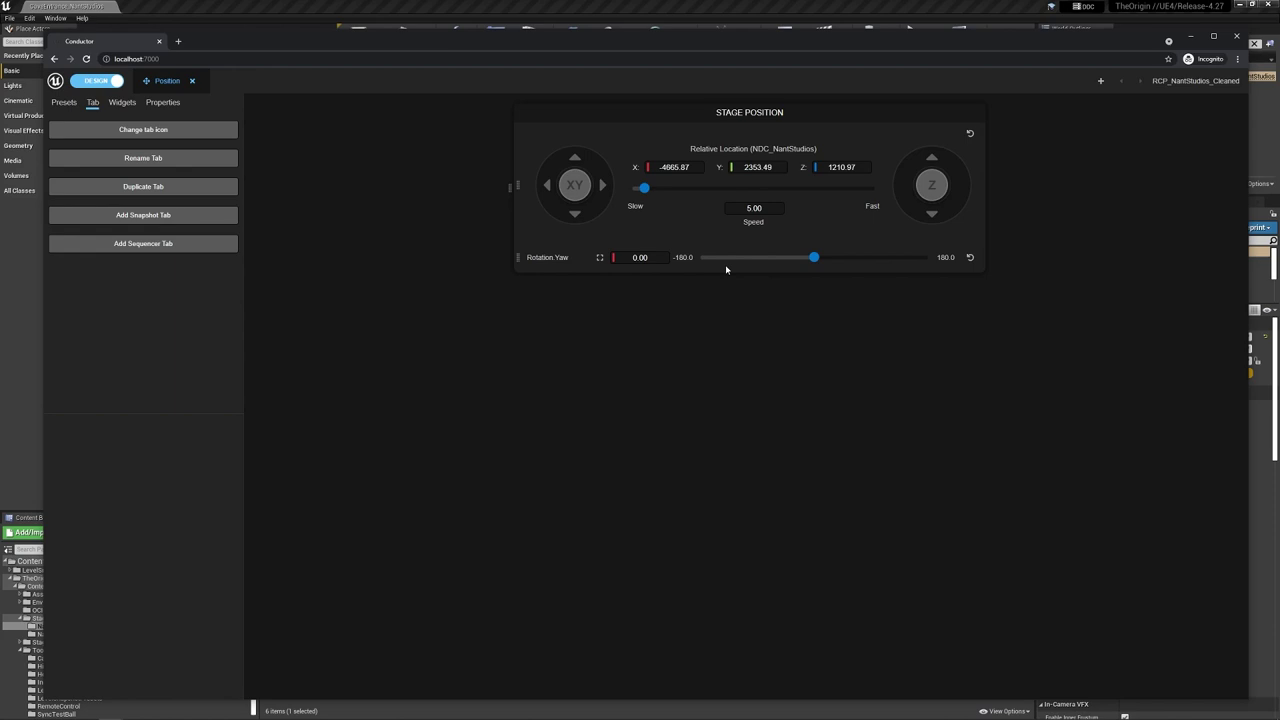
{"action": "left_click", "coordinate": [157, 104]}
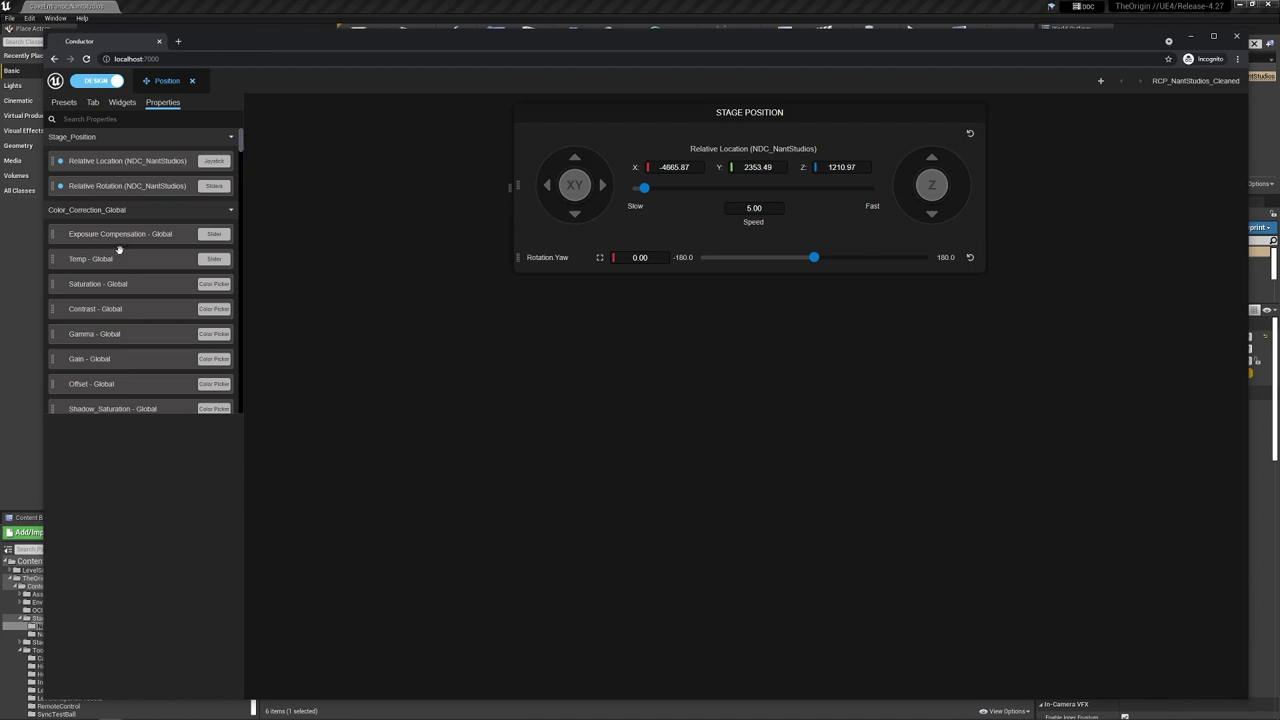
{"action": "scroll", "coordinate": [118, 276], "scroll_direction": "down", "scroll_amount": 1}
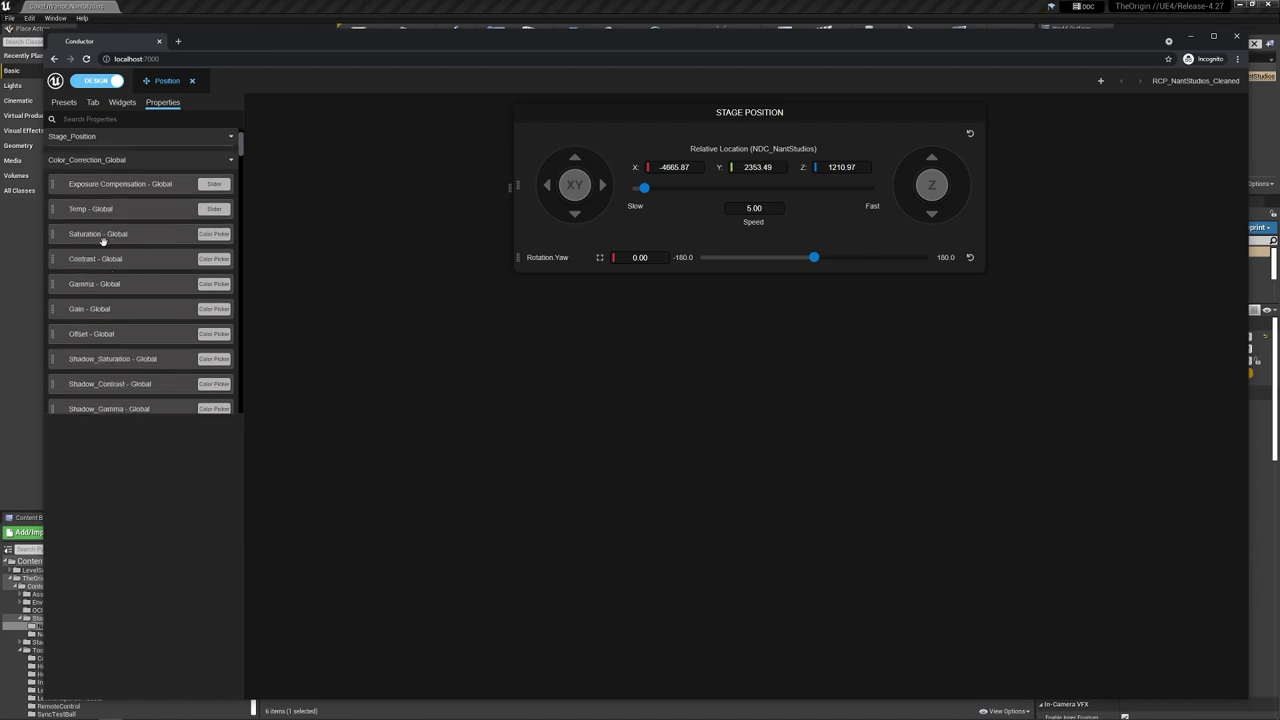
{"action": "left_click_drag", "start_coordinate": [90, 238], "coordinate": [572, 343]}
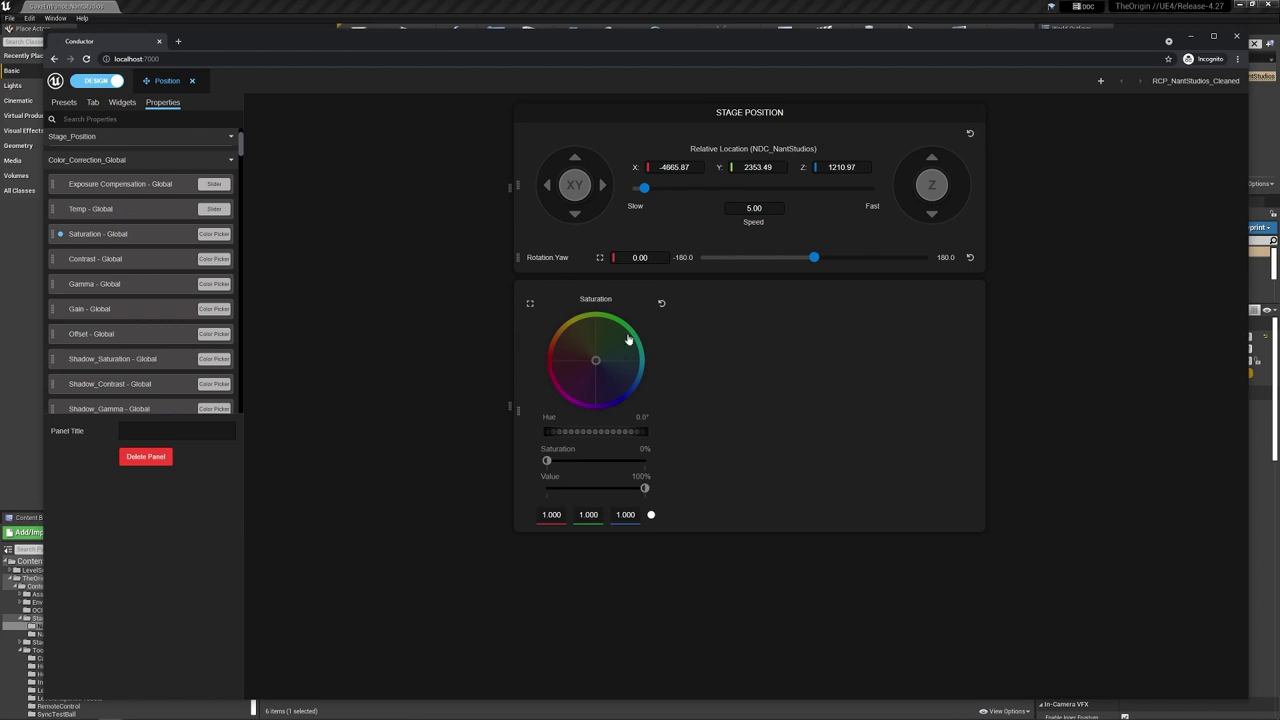
{"action": "left_click", "coordinate": [660, 331]}
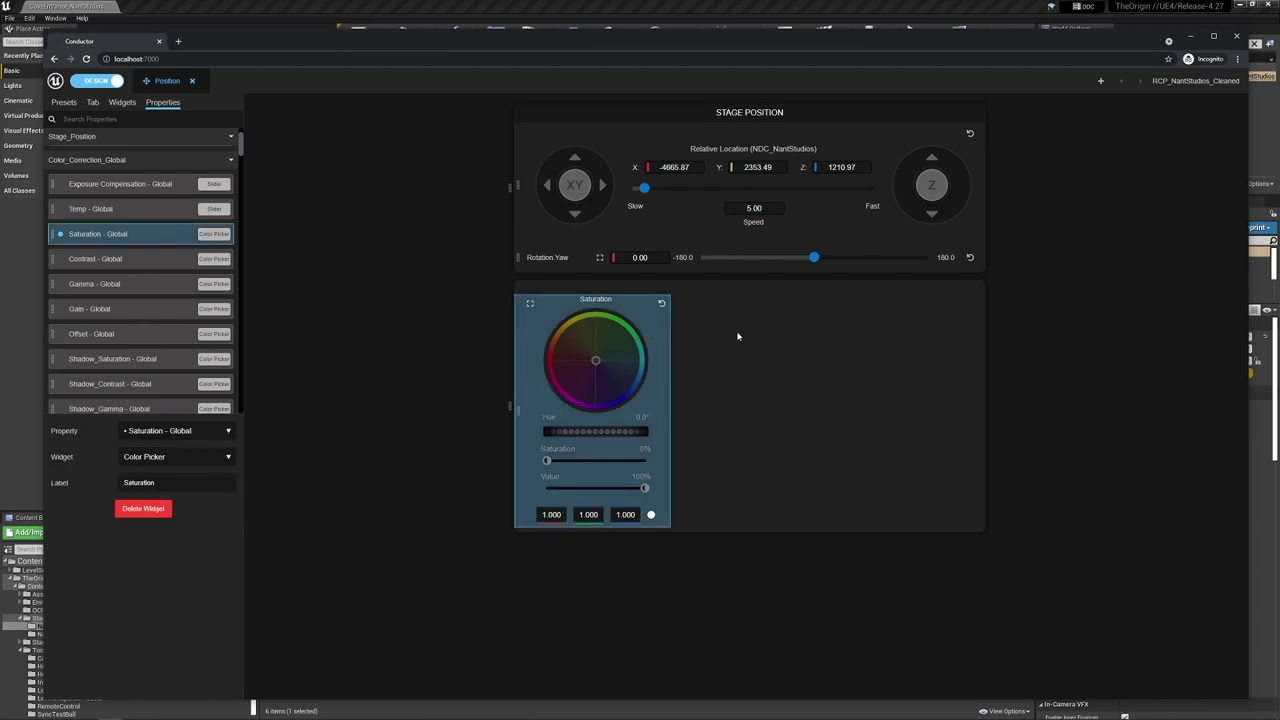
{"action": "key", "text": "Delete"}
{"action": "left_click", "coordinate": [672, 354]}
{"action": "left_click", "coordinate": [742, 340]}
{"action": "key", "text": "Delete"}
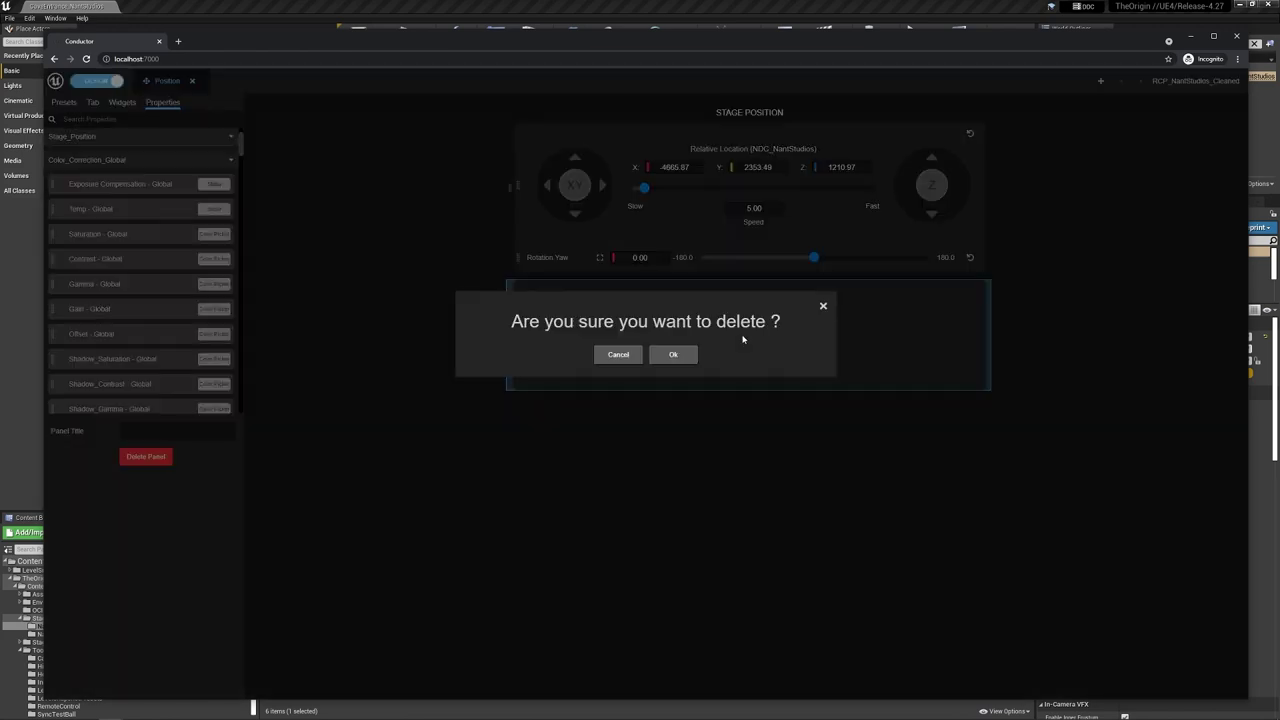
{"action": "left_click", "coordinate": [674, 360]}
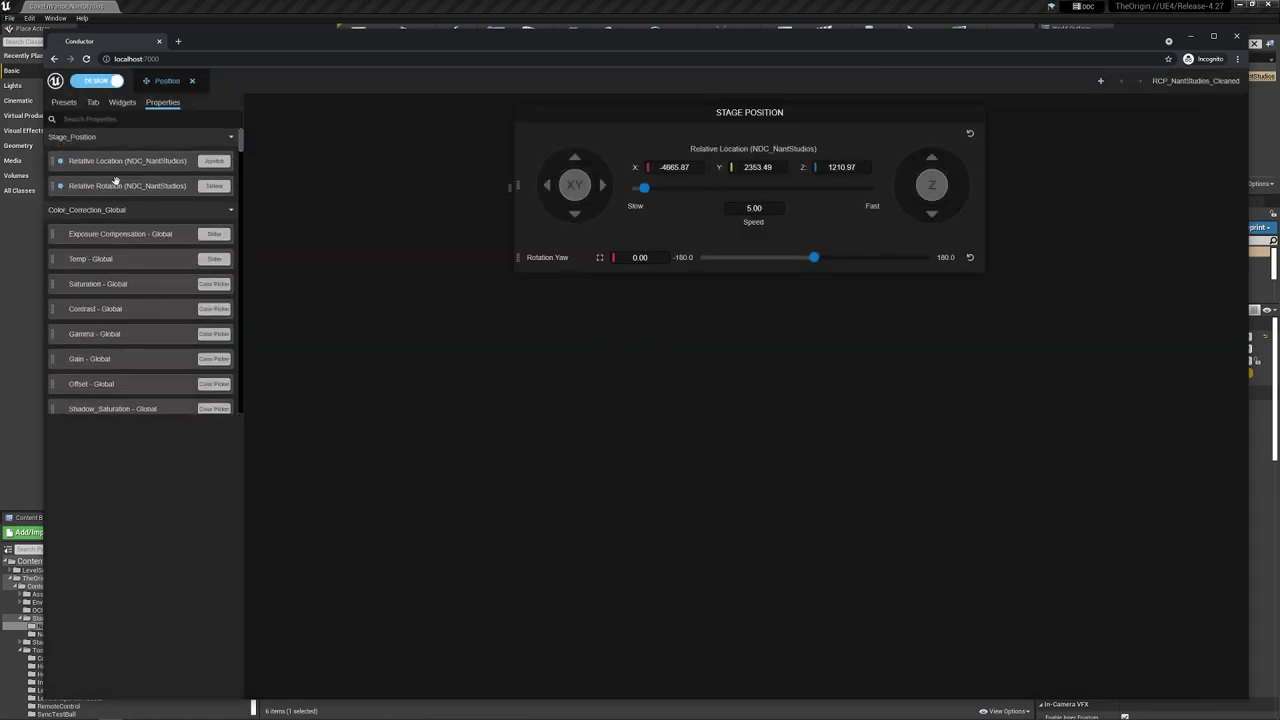
Step: Build a second panel with a Relative Location joystick and Relative Rotation sliders
{"action": "left_click_drag", "start_coordinate": [108, 167], "coordinate": [608, 342]}
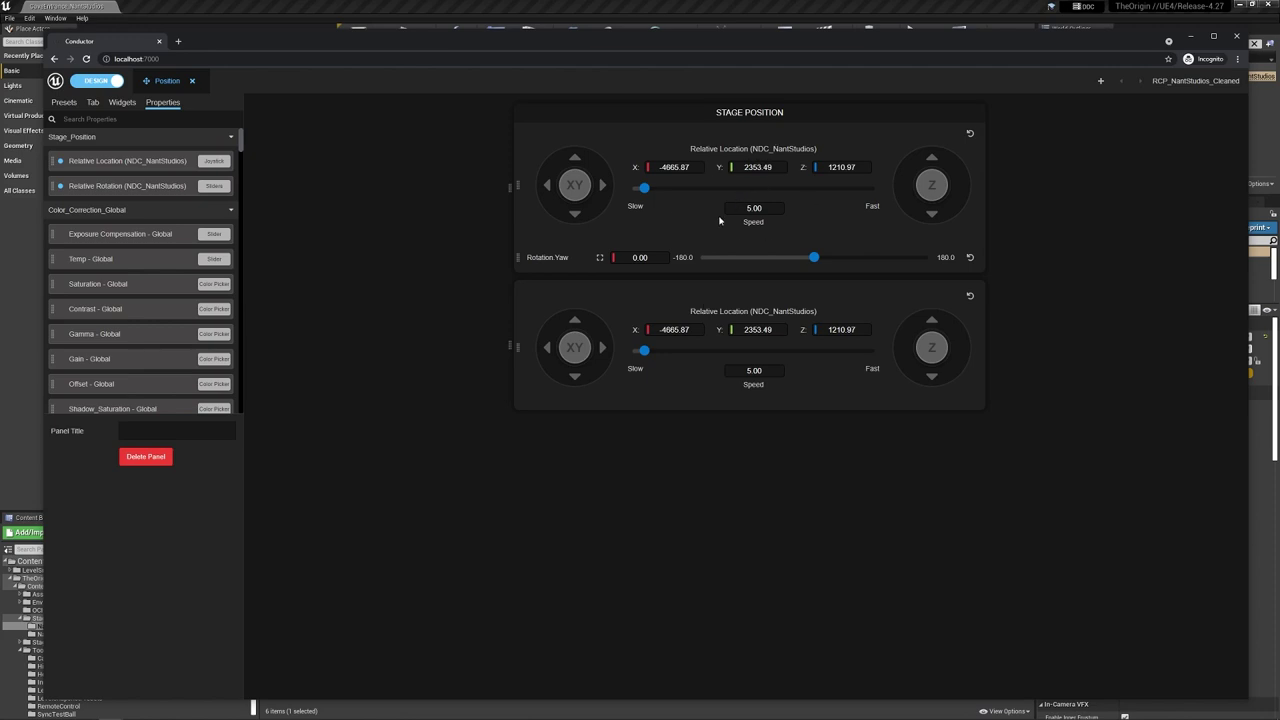
{"action": "left_click_drag", "start_coordinate": [102, 186], "coordinate": [628, 410]}
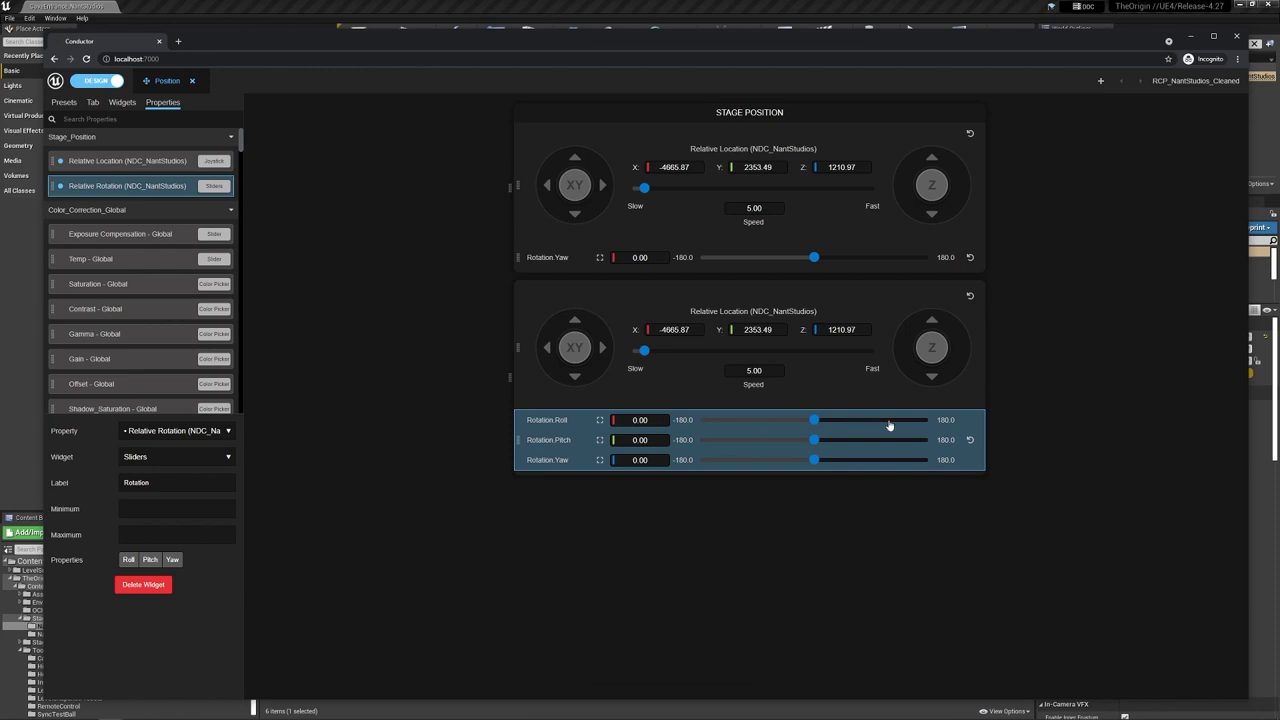
{"action": "left_click", "coordinate": [935, 412]}
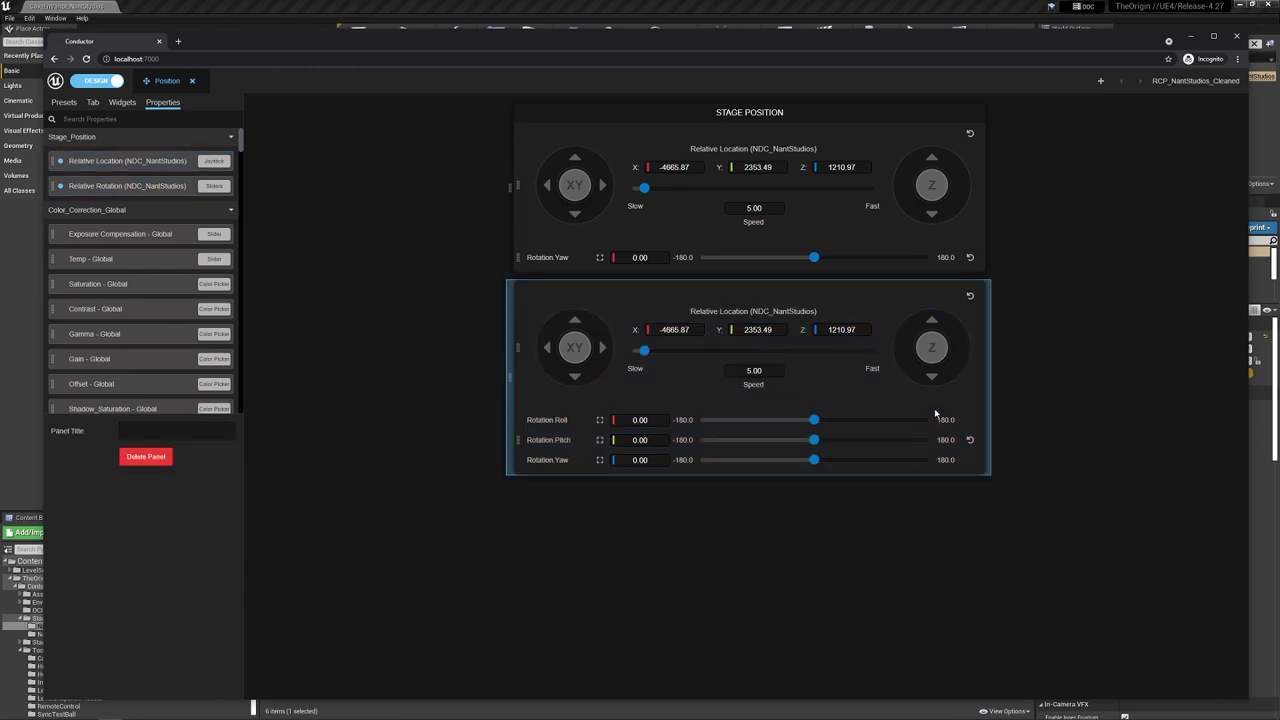
{"action": "left_click", "coordinate": [519, 465]}
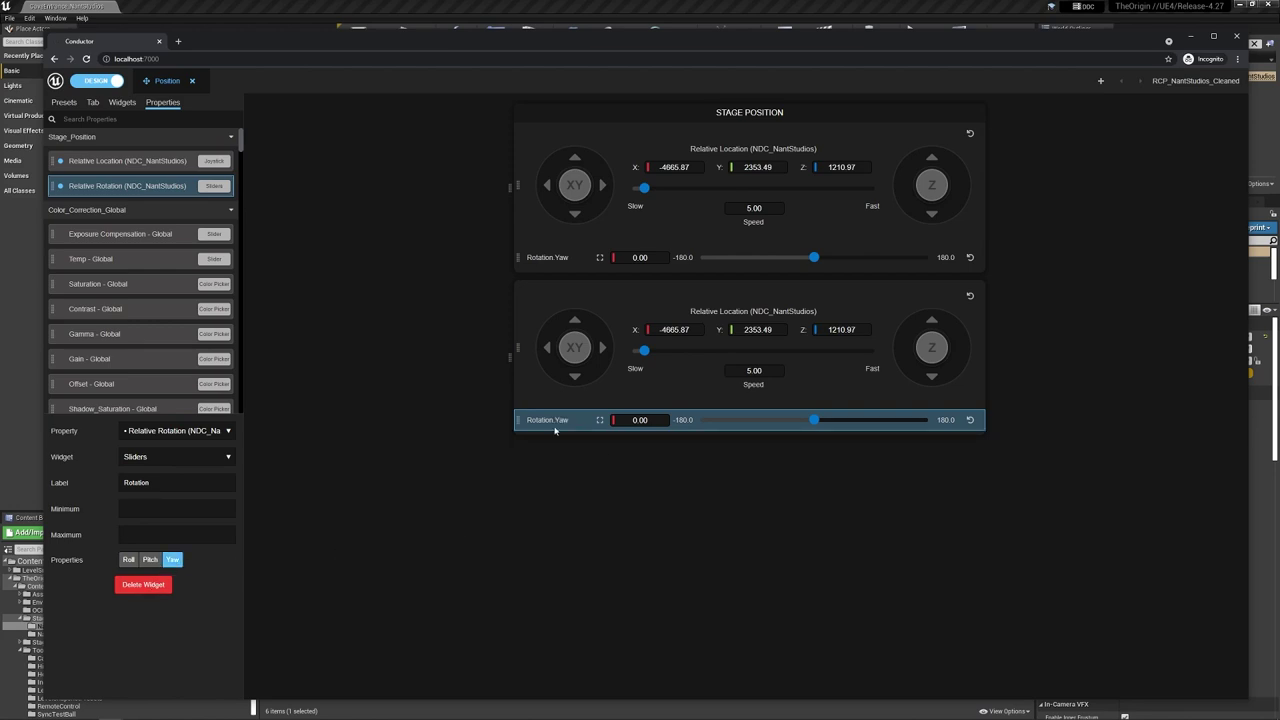
Step: Title the second panel 'Stage Position Evil Twin'
{"action": "left_click", "coordinate": [635, 292]}
{"action": "type", "text": "S"}
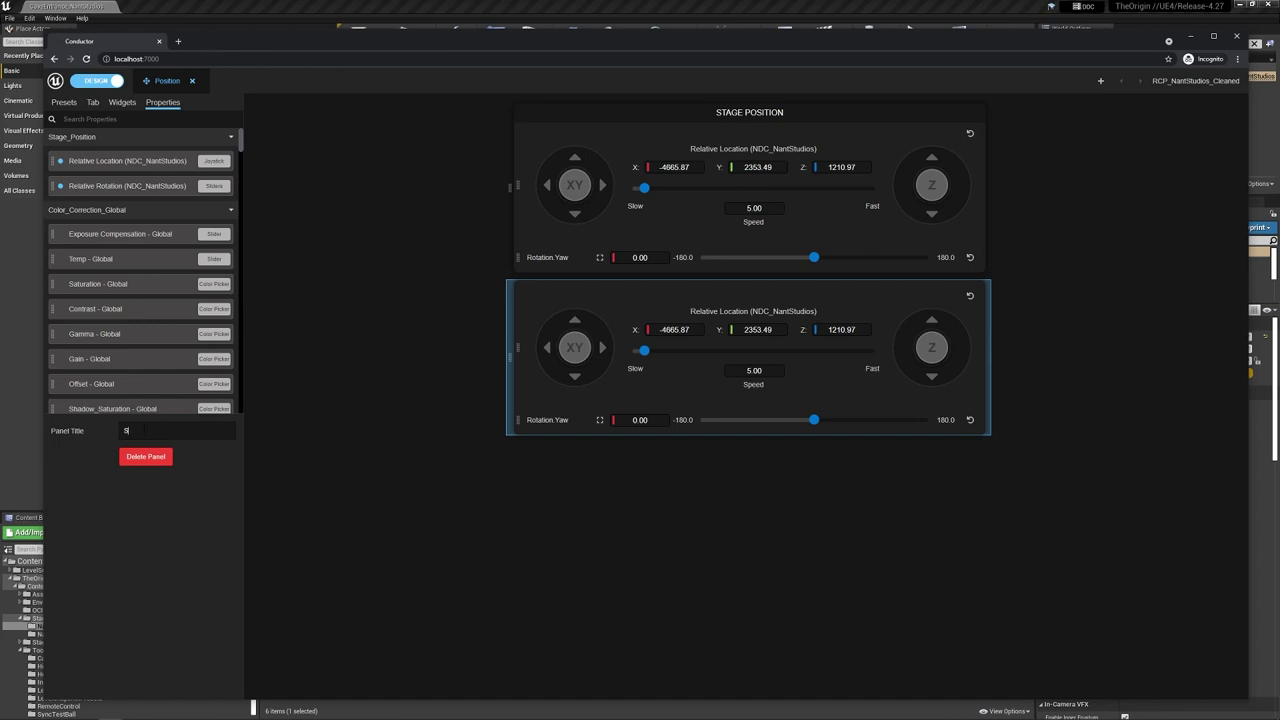
{"action": "type", "text": "tage Position E"}
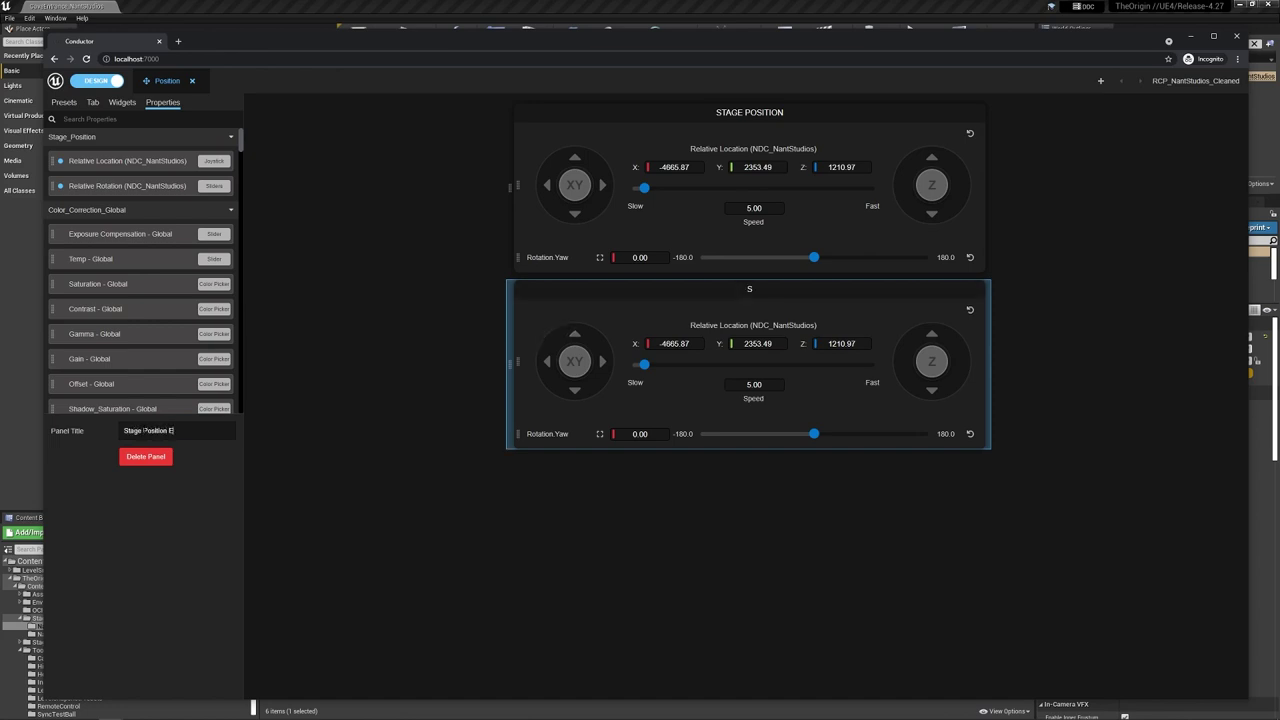
{"action": "type", "text": "vil Twin"}
{"action": "left_click", "coordinate": [535, 316]}
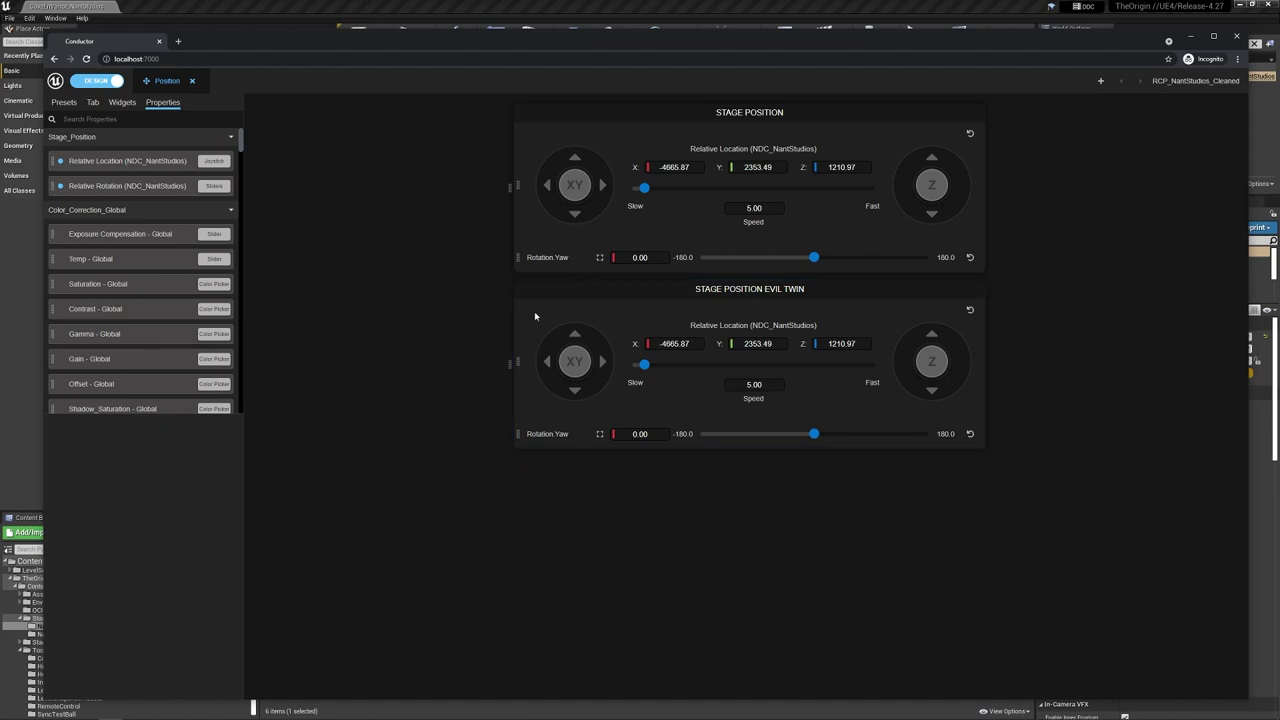
{"action": "left_click", "coordinate": [587, 295]}
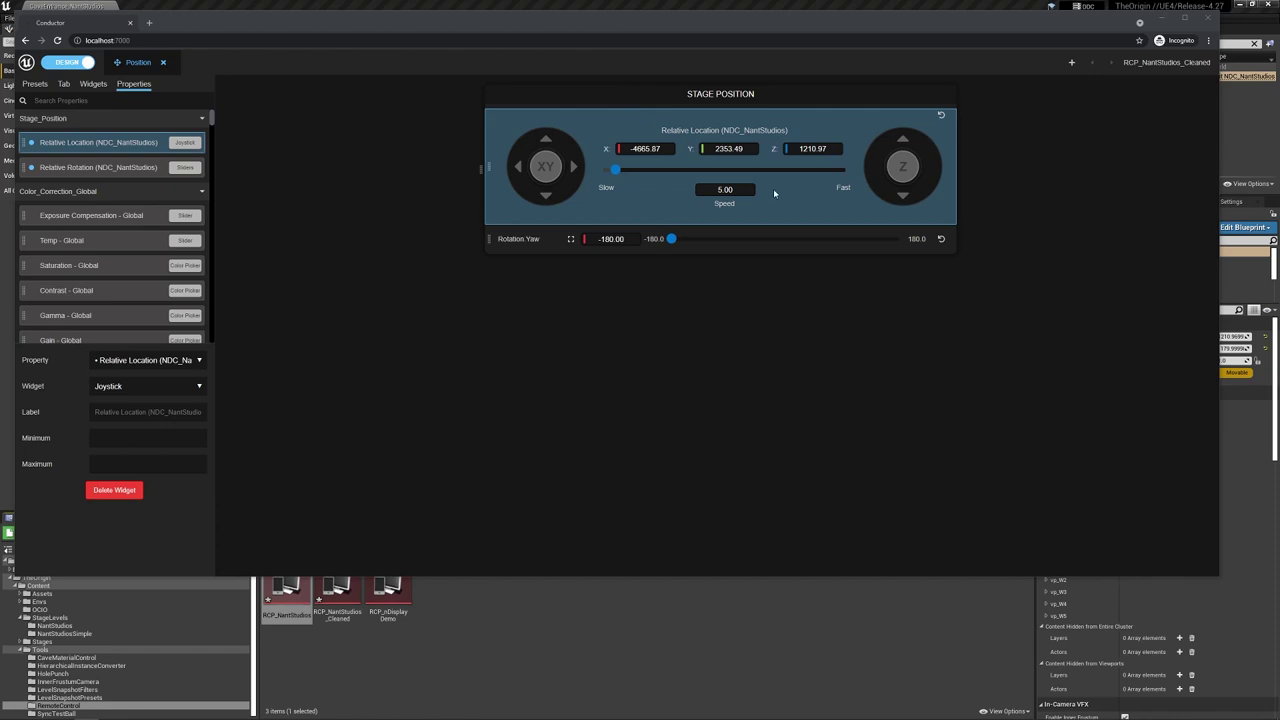
Step: Label the location joystick 'Stage Location'
{"action": "left_click", "coordinate": [429, 171]}
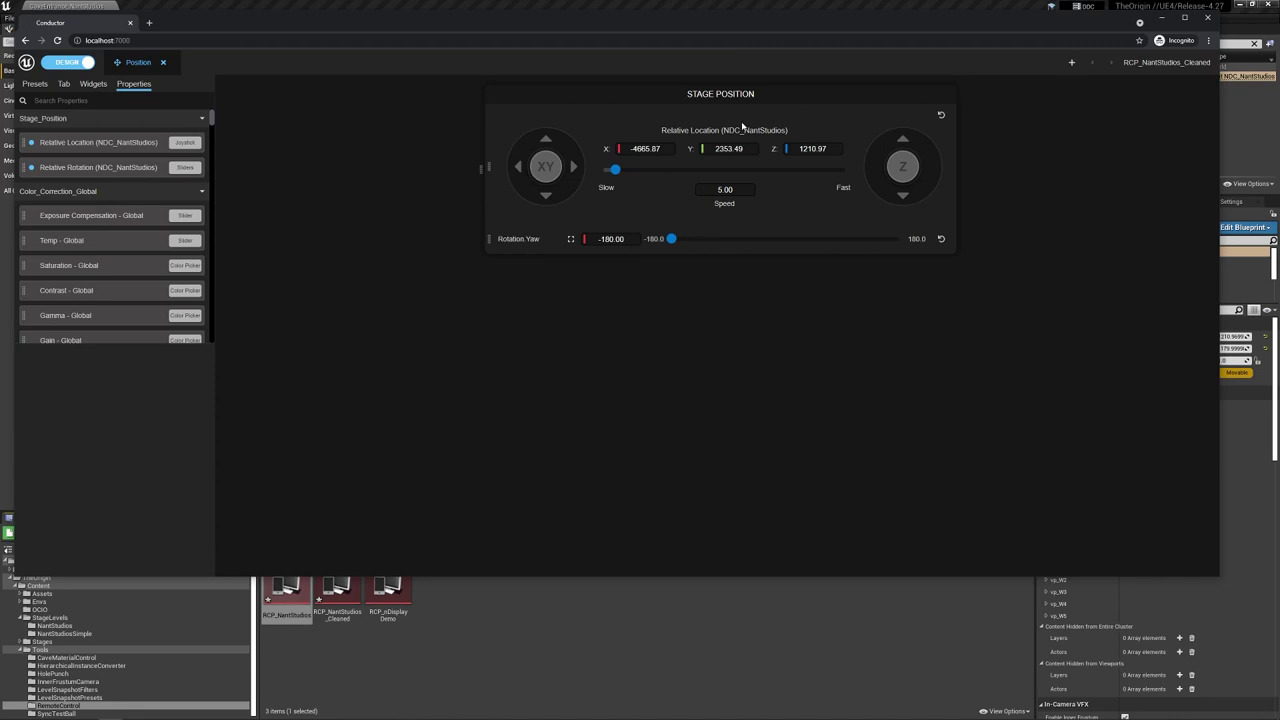
{"action": "left_click", "coordinate": [659, 131]}
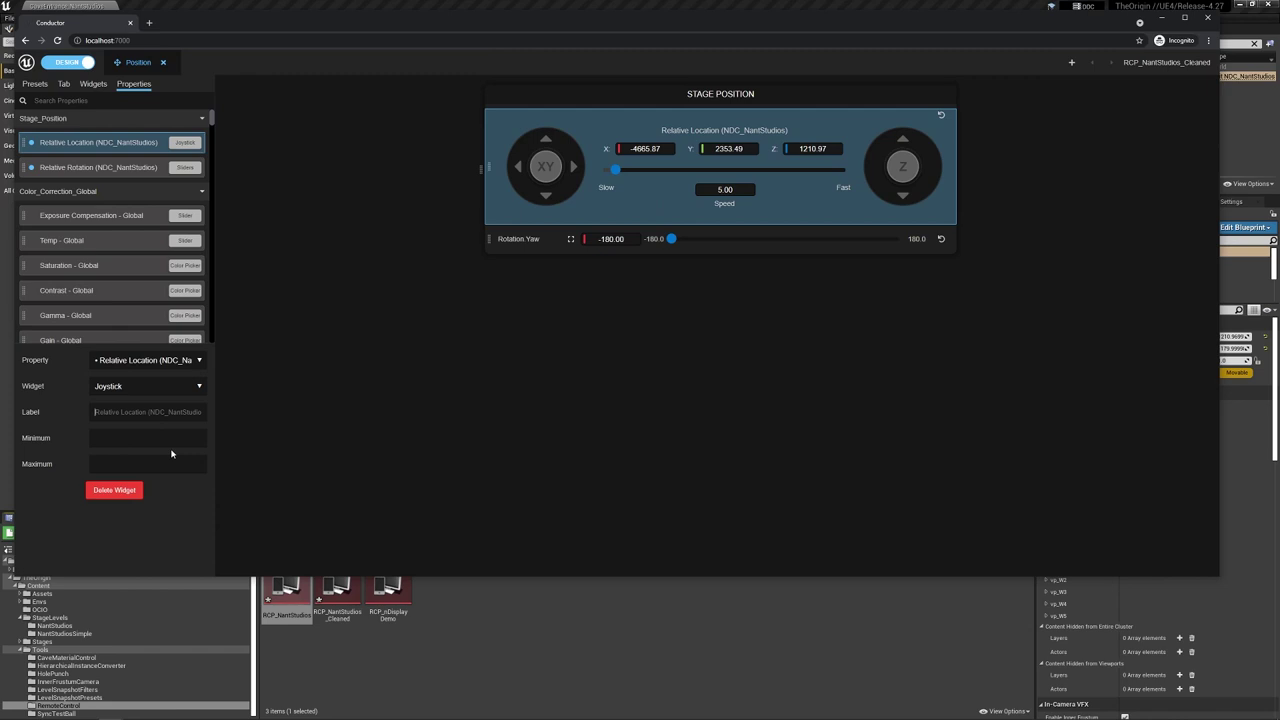
{"action": "type", "text": "S"}
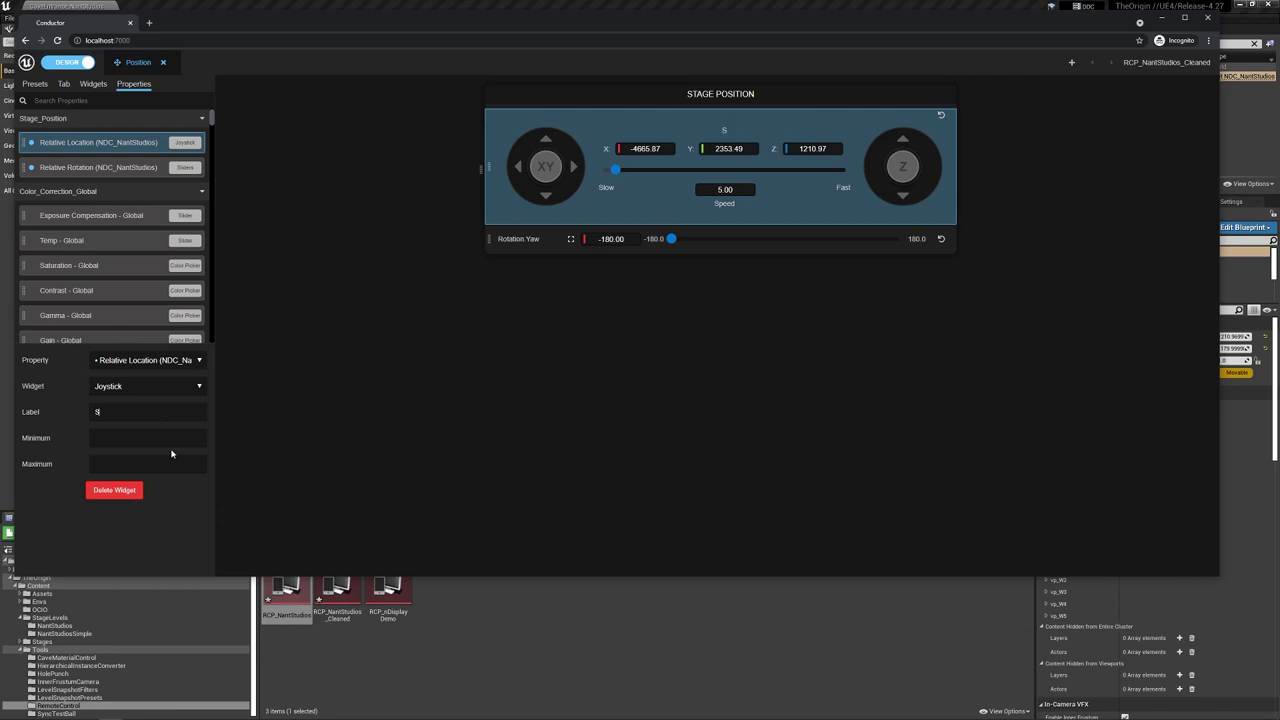
{"action": "type", "text": "tage Location"}
Step: Set the Rotation Yaw slider range to minimum -90 and maximum 90
{"action": "left_click", "coordinate": [536, 248]}
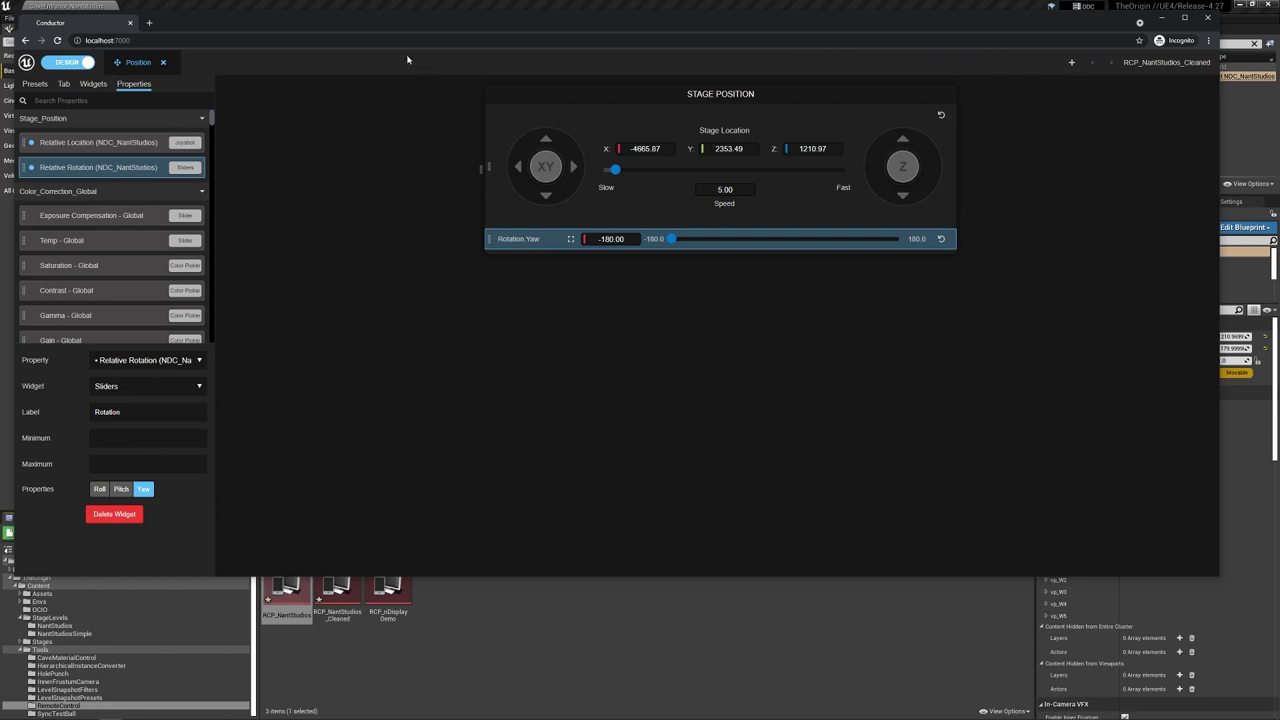
{"action": "mouse_move", "coordinate": [428, 27]}
{"action": "left_mouse_down"}
{"action": "mouse_move", "coordinate": [484, 195]}
{"action": "mouse_move", "coordinate": [497, 149]}
{"action": "left_mouse_up"}
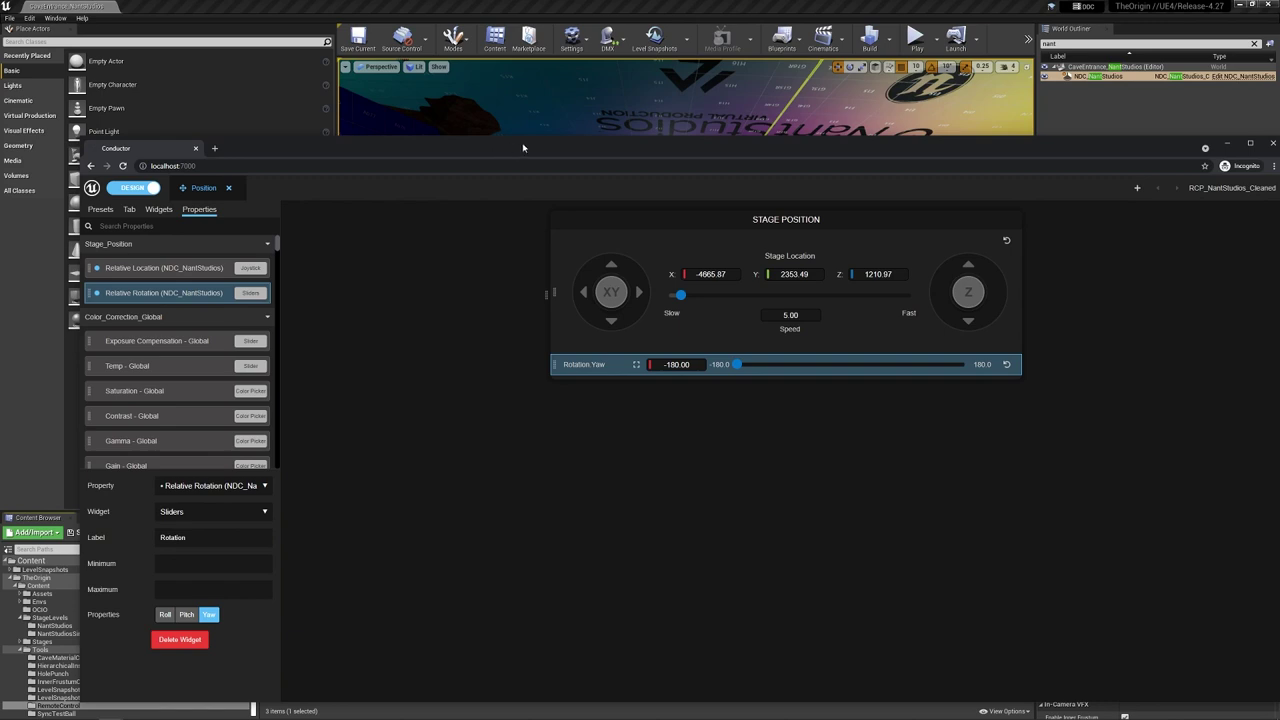
{"action": "left_click_drag", "start_coordinate": [1116, 146], "coordinate": [1054, 96]}
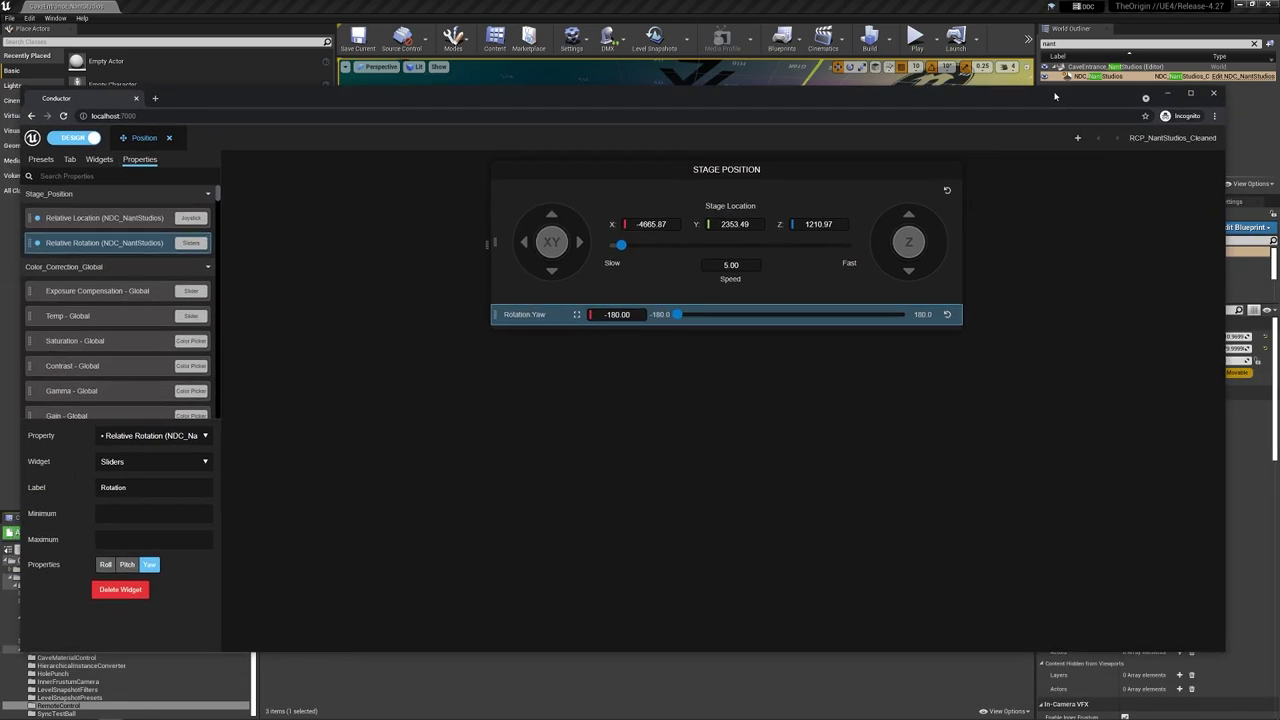
{"action": "left_click_drag", "start_coordinate": [676, 104], "coordinate": [678, 78]}
{"action": "type", "text": "-"}
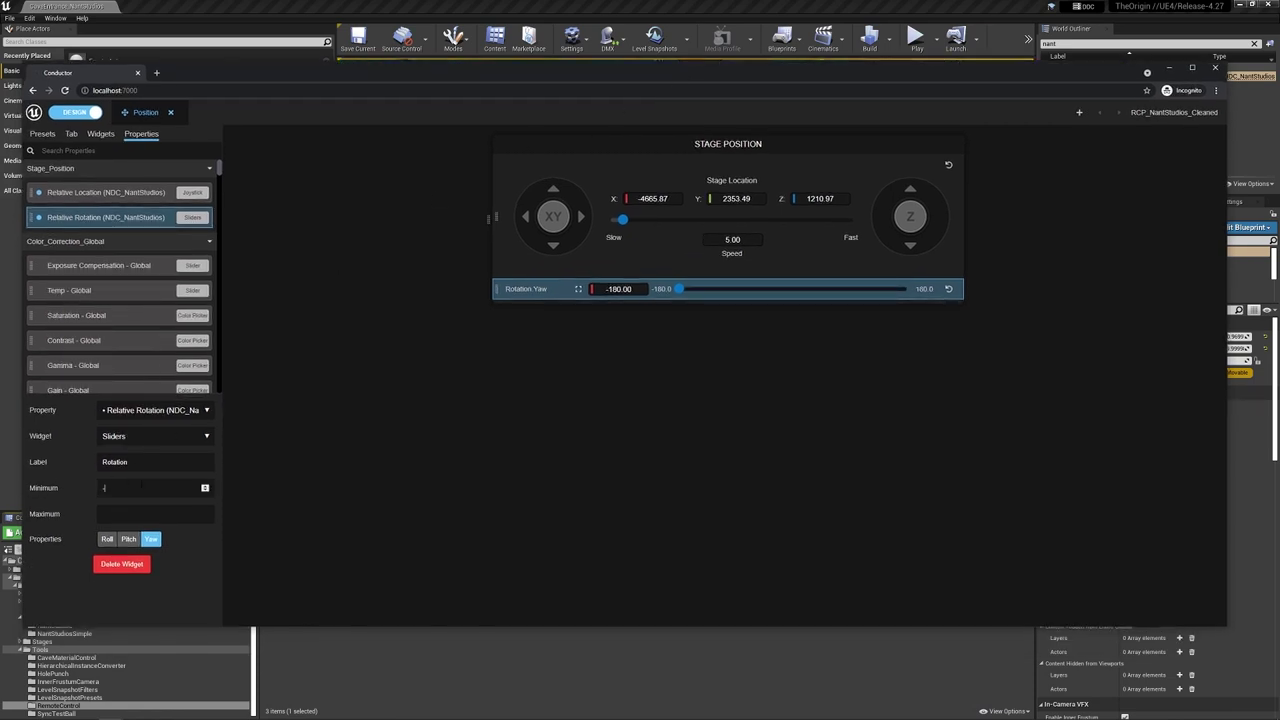
{"action": "type", "text": "90"}
{"action": "key", "text": "Tab"}
{"action": "type", "text": "90"}
Step: Test the yaw slider, watching the stage rotate in the Unreal viewport
{"action": "left_click_drag", "start_coordinate": [679, 289], "coordinate": [670, 289]}
{"action": "left_click_drag", "start_coordinate": [745, 65], "coordinate": [745, 271]}
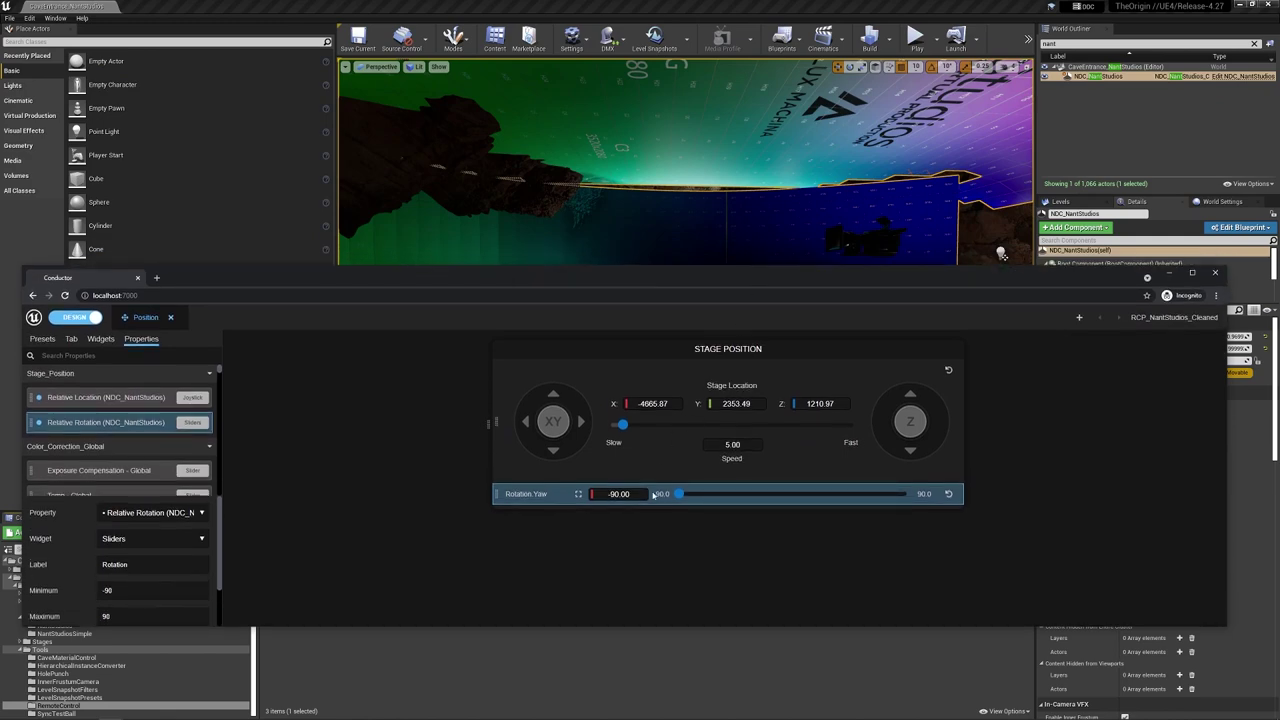
{"action": "left_click_drag", "start_coordinate": [684, 500], "coordinate": [544, 503]}
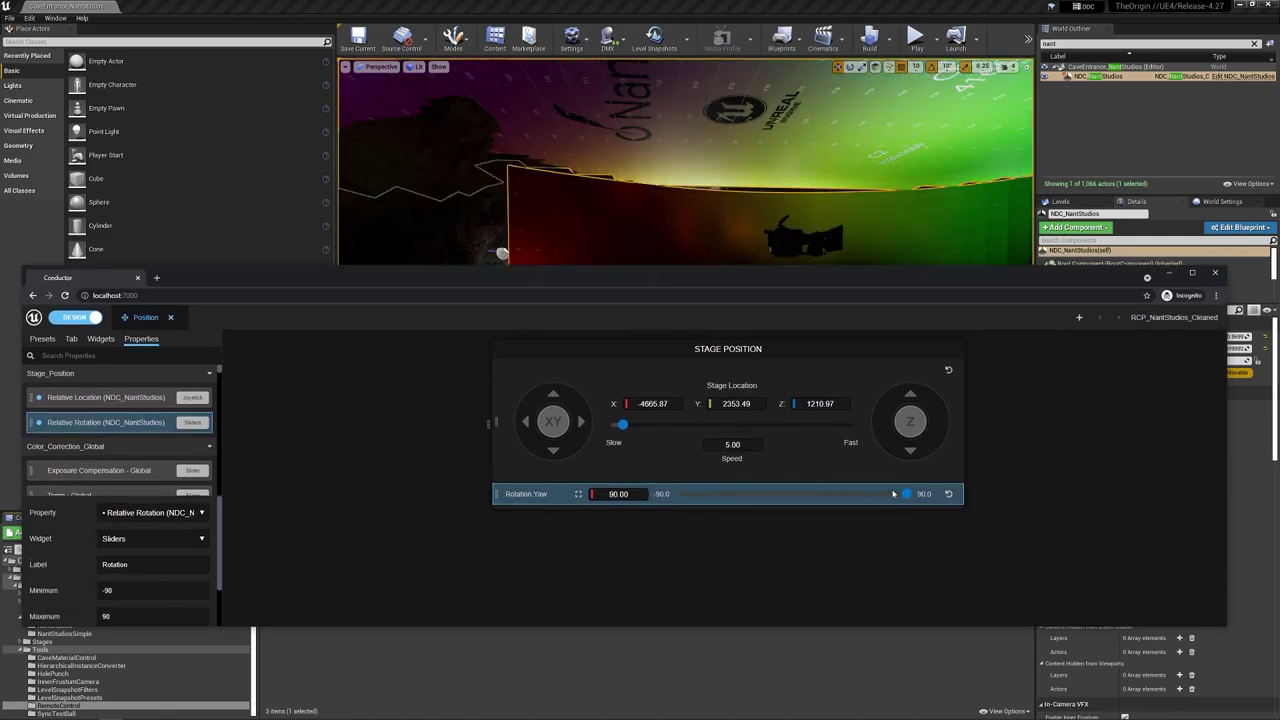
{"action": "mouse_move", "coordinate": [679, 494]}
{"action": "left_mouse_down"}
{"action": "mouse_move", "coordinate": [623, 495]}
{"action": "mouse_move", "coordinate": [549, 367]}
{"action": "left_mouse_up"}
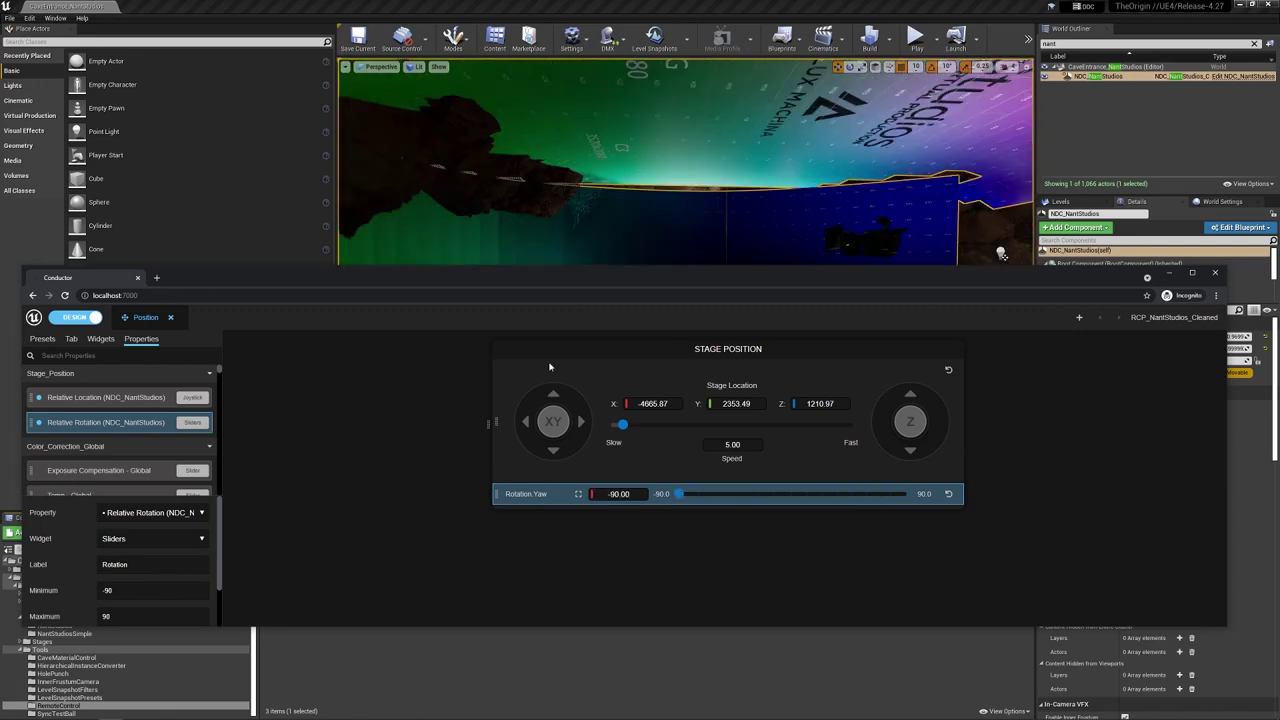
{"action": "left_click_drag", "start_coordinate": [544, 271], "coordinate": [540, 78]}
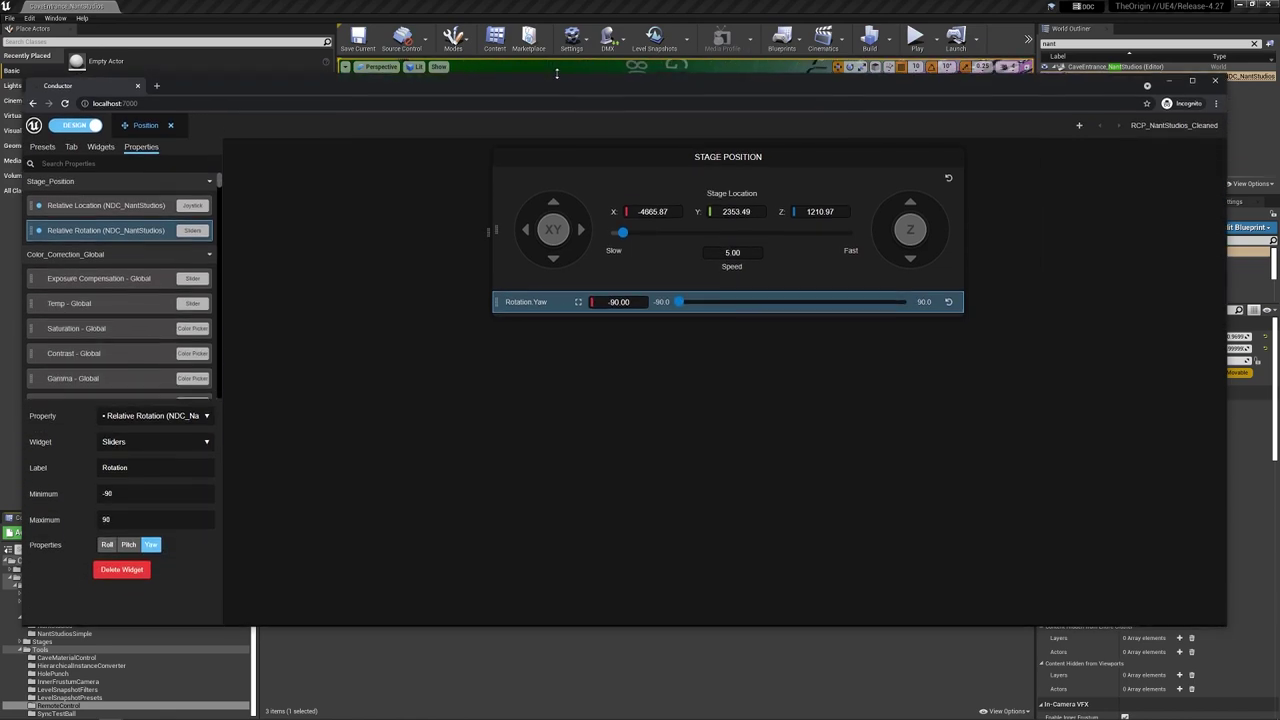
Step: Restore the yaw slider range to -180 to 180 and test it
{"action": "double_click", "coordinate": [112, 493]}
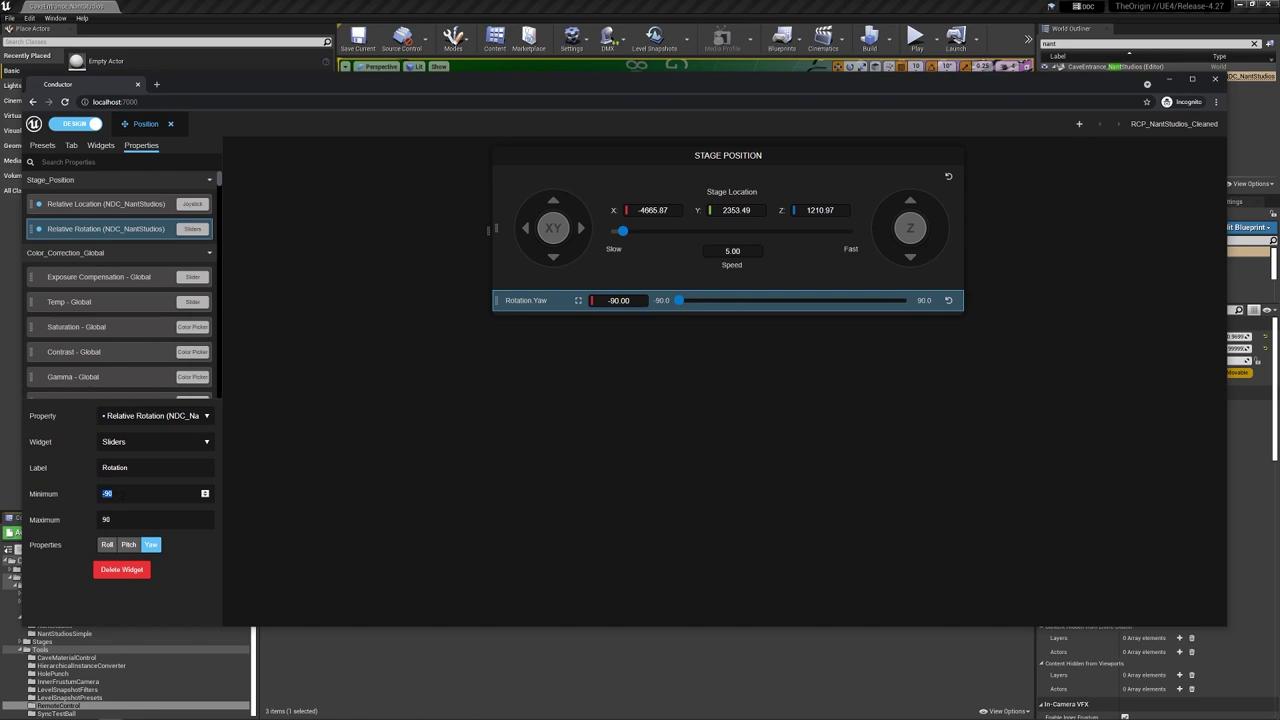
{"action": "type", "text": "-180"}
{"action": "key", "text": "Tab"}
{"action": "type", "text": "180"}
{"action": "left_click_drag", "start_coordinate": [736, 300], "coordinate": [906, 300]}
Step: Swing the stage yaw, then set the Rotation Yaw value to 0
{"action": "left_click_drag", "start_coordinate": [815, 87], "coordinate": [312, 276]}
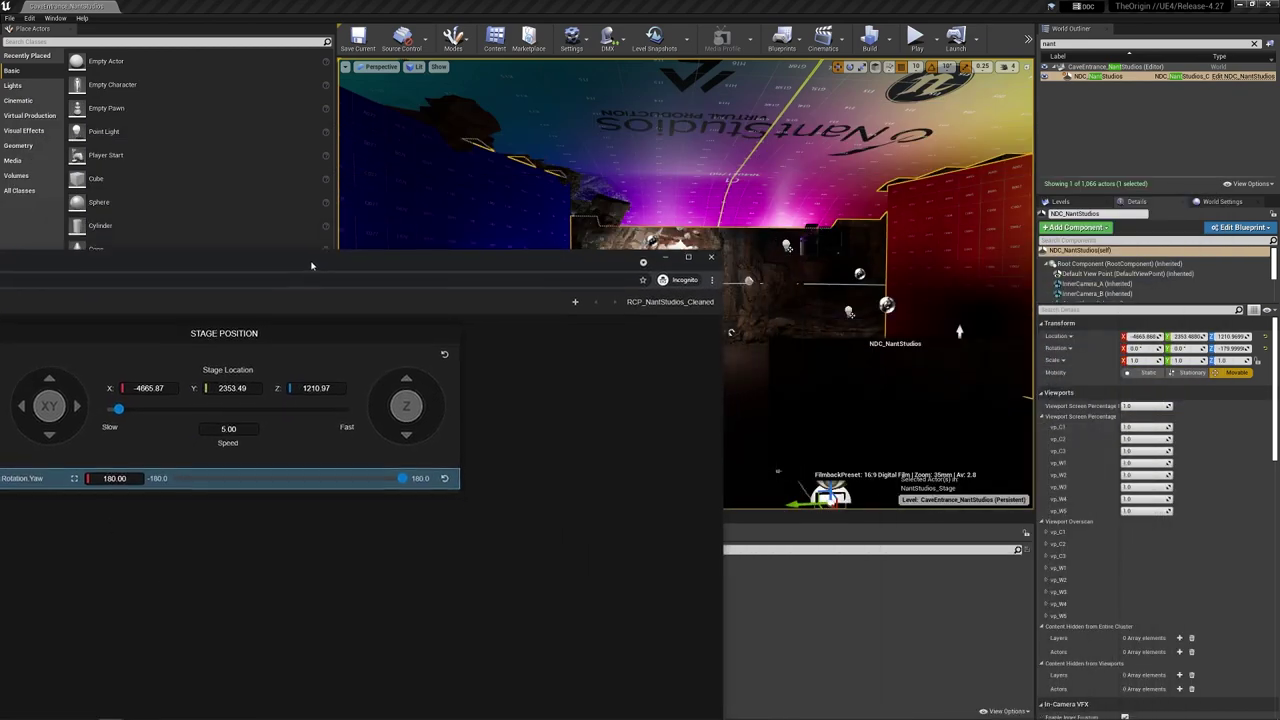
{"action": "left_click", "coordinate": [401, 489]}
{"action": "mouse_move", "coordinate": [401, 489]}
{"action": "left_mouse_down"}
{"action": "mouse_move", "coordinate": [557, 479]}
{"action": "mouse_move", "coordinate": [281, 489]}
{"action": "left_mouse_up"}
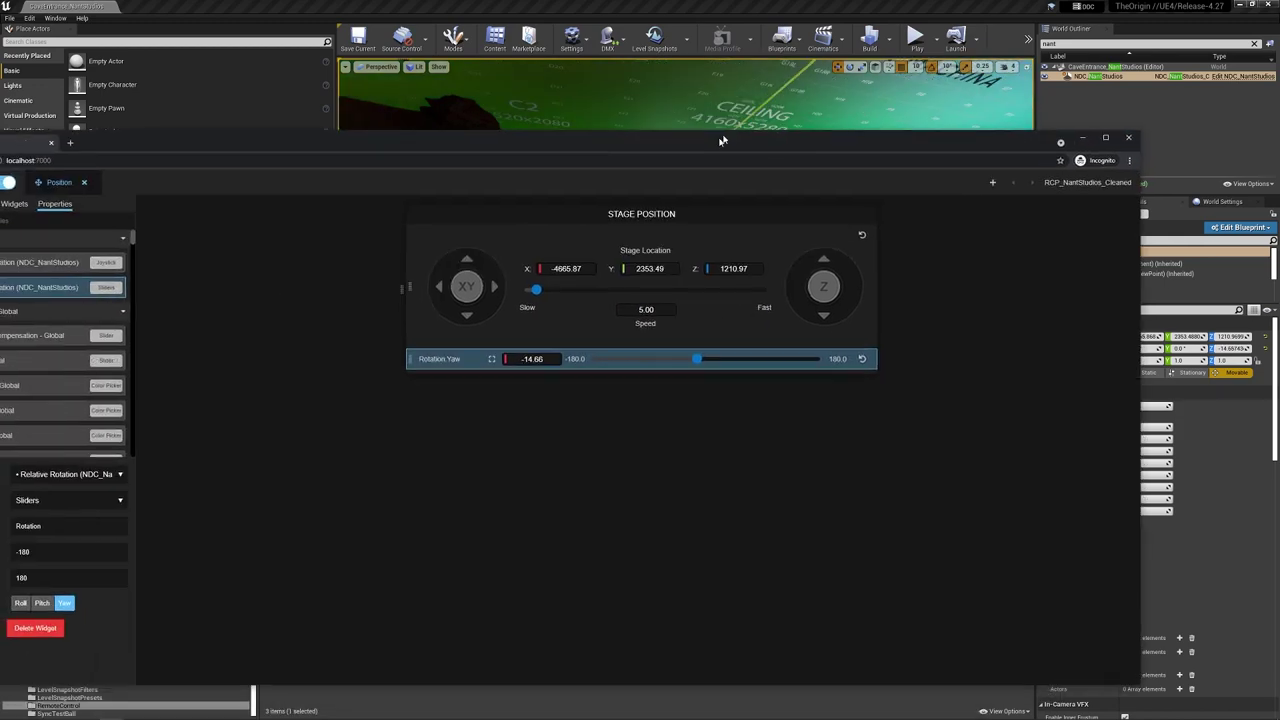
{"action": "double_click", "coordinate": [603, 321]}
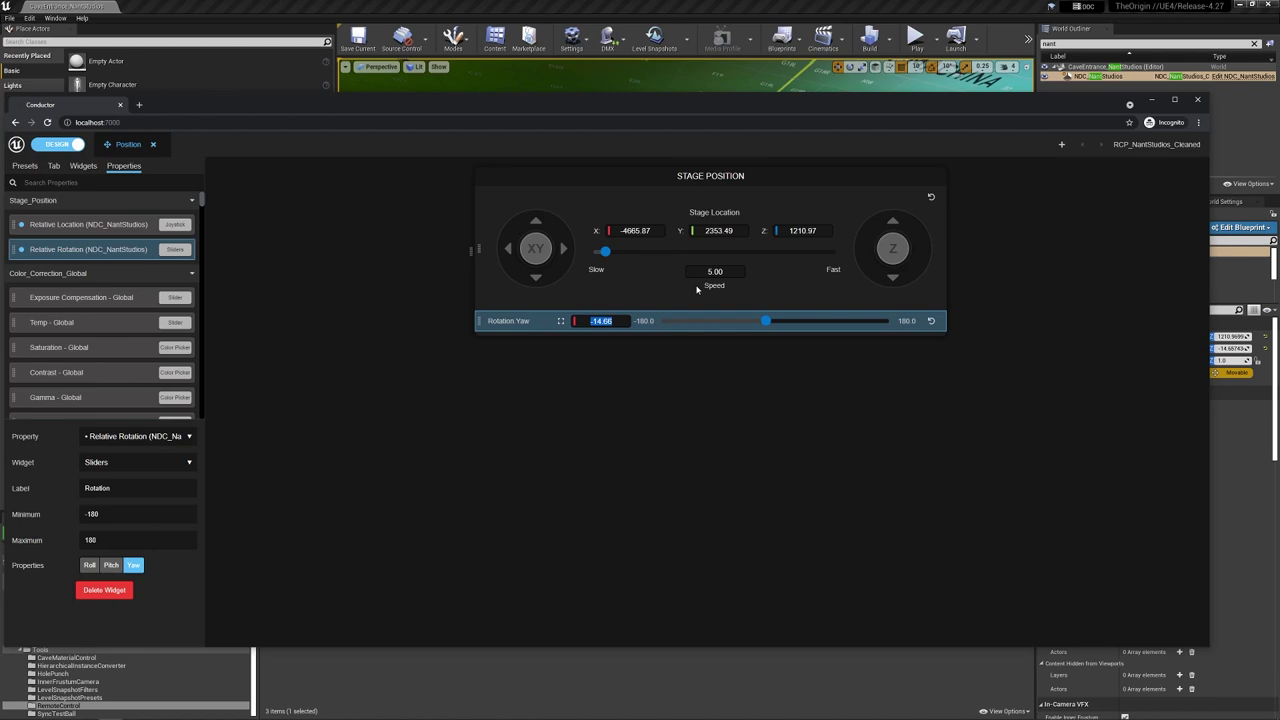
{"action": "type", "text": "0"}
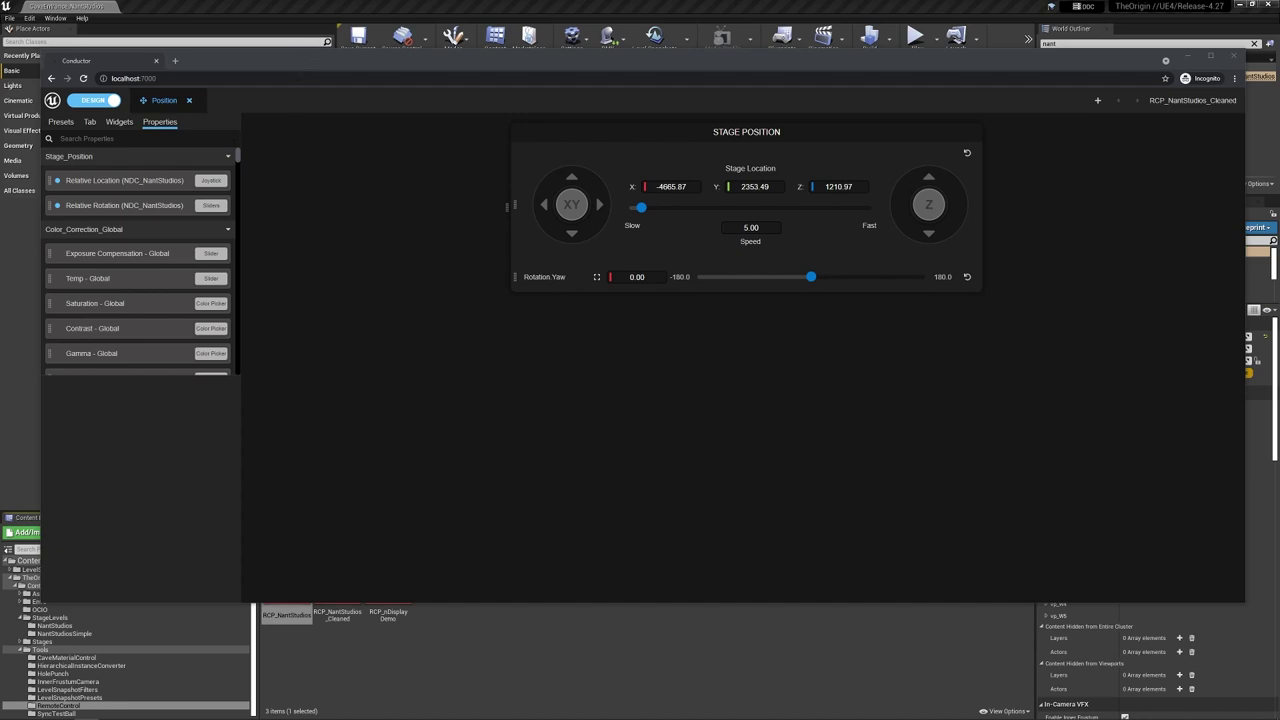
Step: Add a new tab and rename it 'Color Correction'
{"action": "left_click", "coordinate": [1097, 101]}
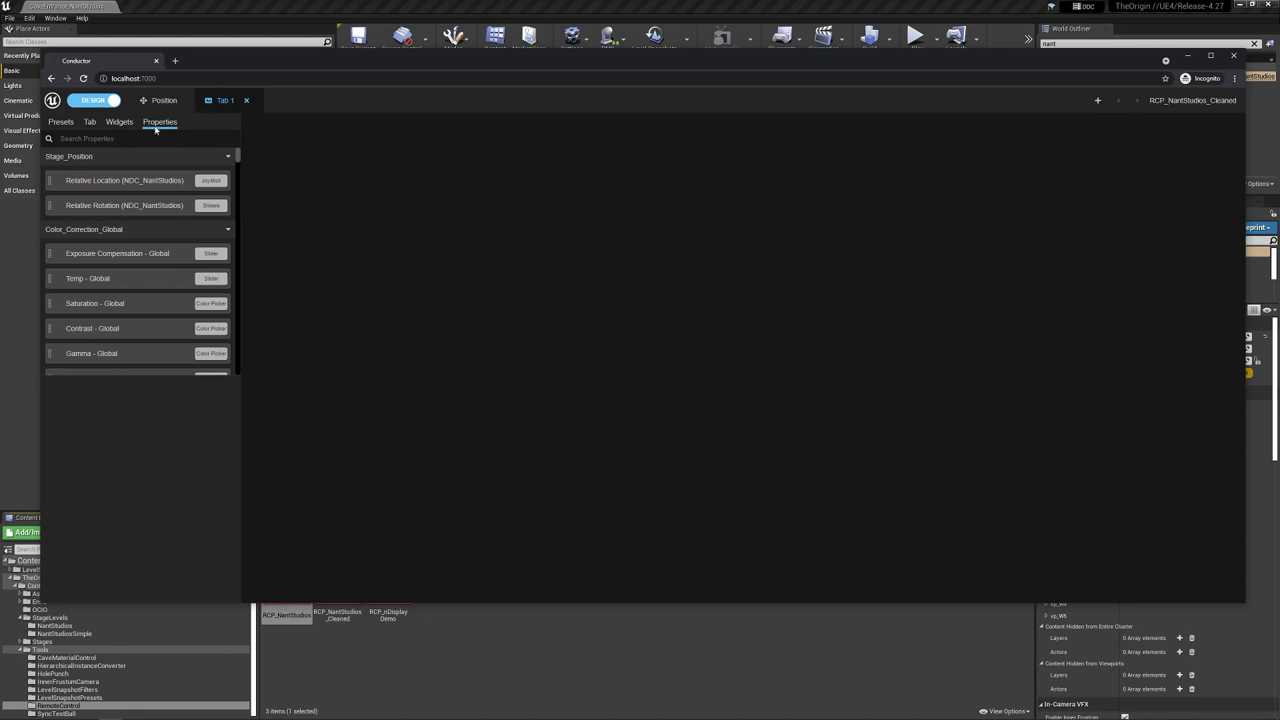
{"action": "left_click", "coordinate": [86, 121]}
{"action": "left_click", "coordinate": [89, 122]}
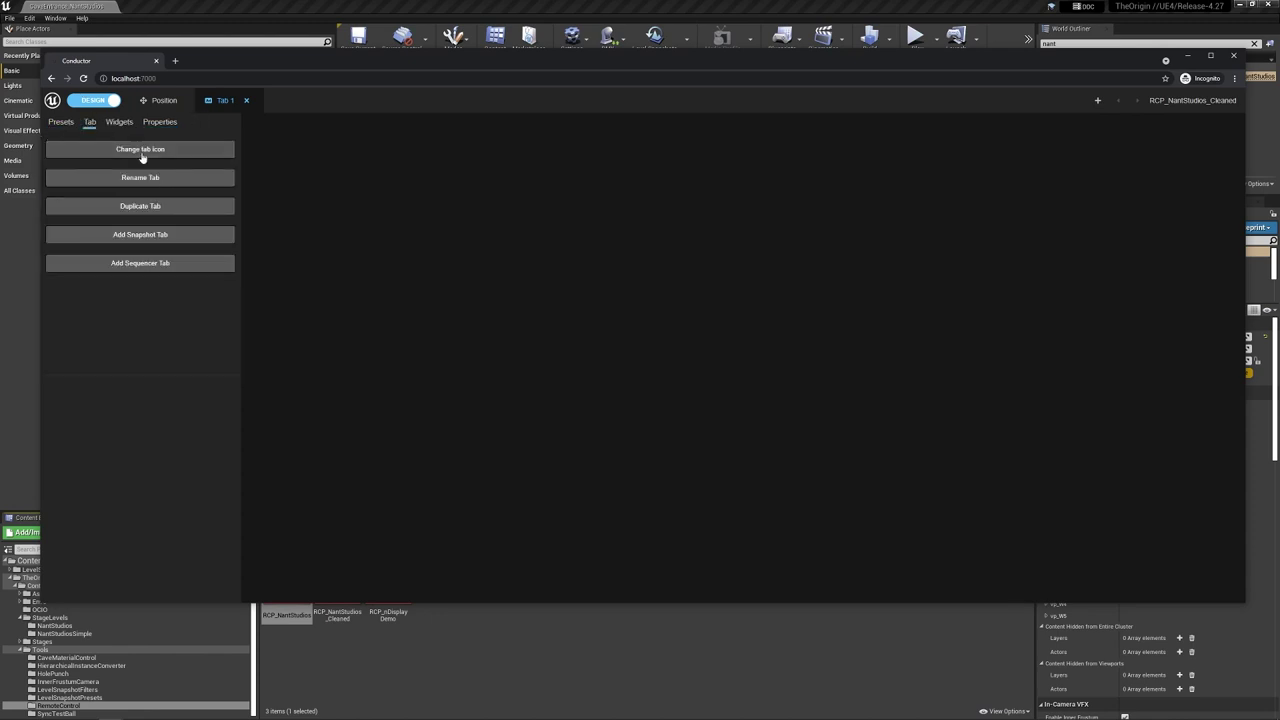
{"action": "left_click", "coordinate": [141, 178]}
{"action": "triple_click", "coordinate": [591, 281]}
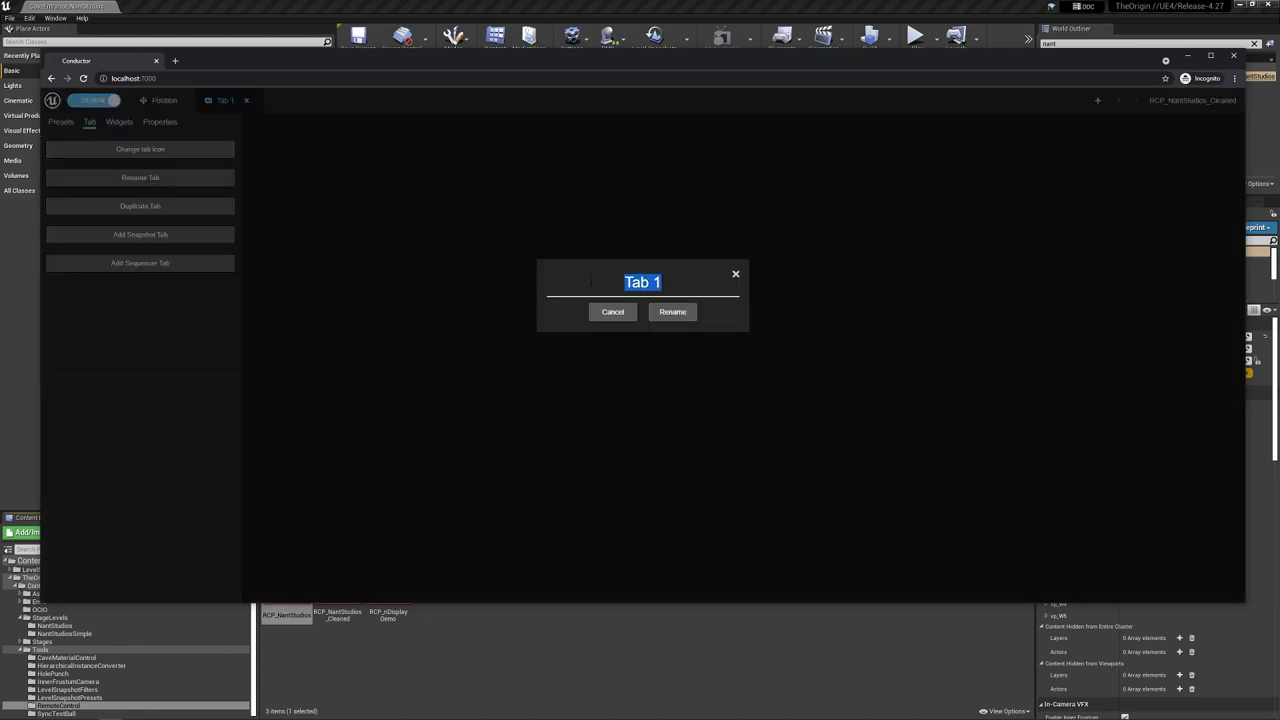
{"action": "type", "text": "Color"}
{"action": "type", "text": " Correction"}
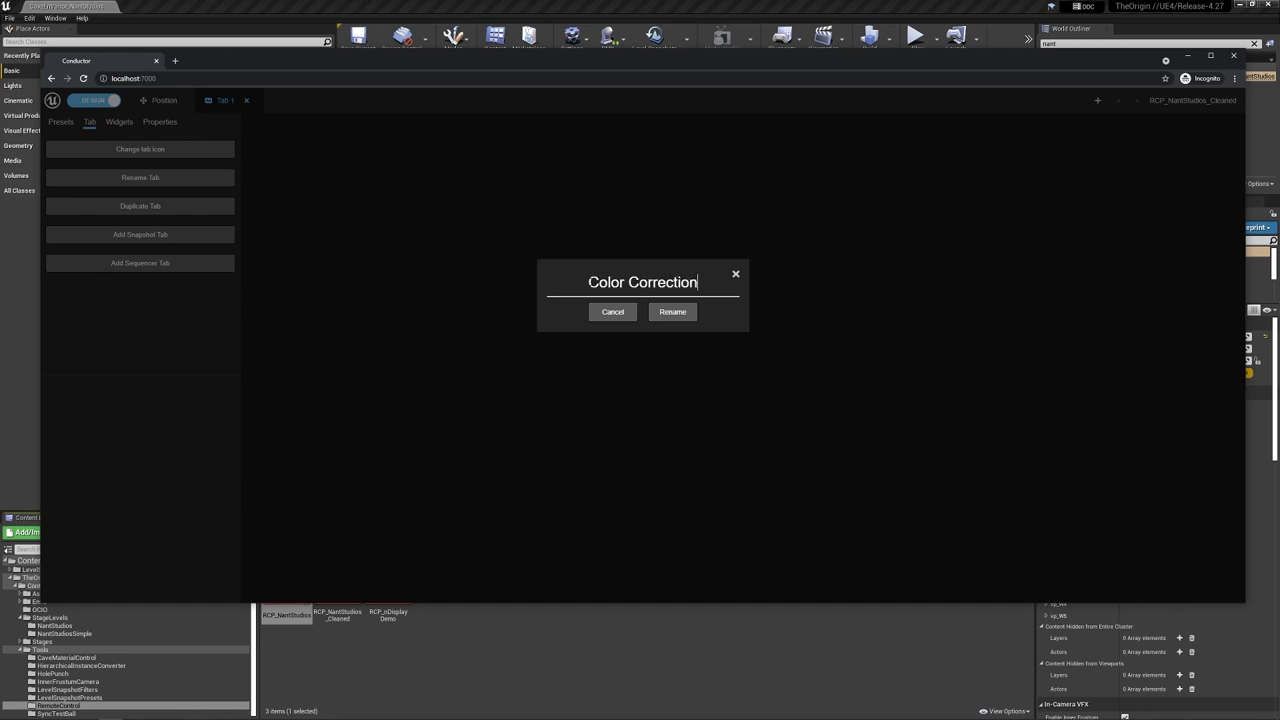
{"action": "left_click", "coordinate": [667, 316]}
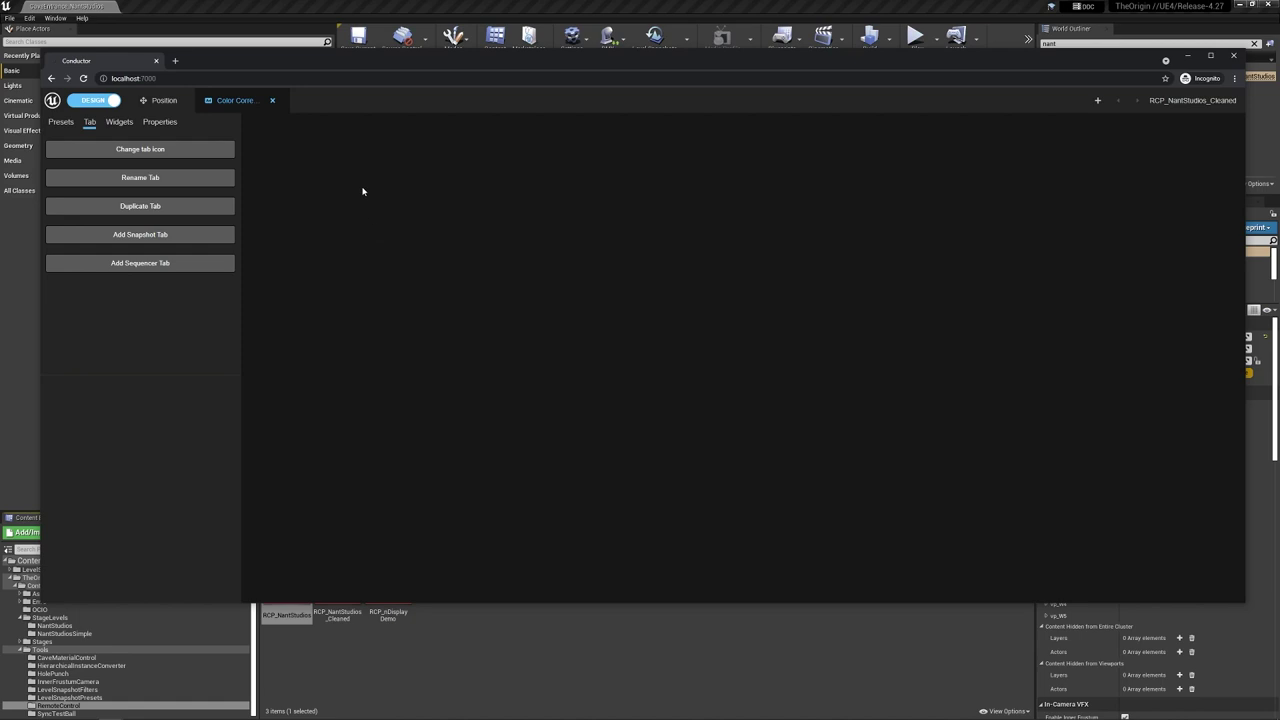
Step: Browse the exposed properties list for the new tab
{"action": "left_click", "coordinate": [158, 122]}
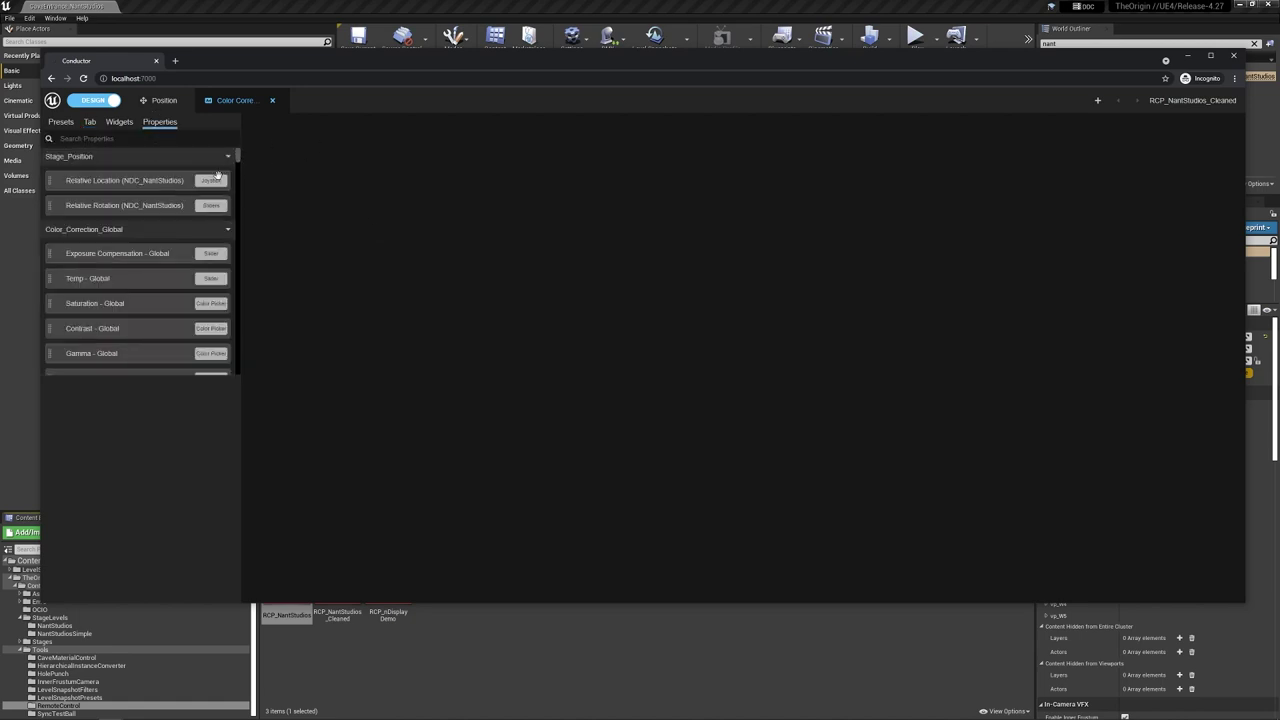
{"action": "scroll", "coordinate": [162, 221], "scroll_direction": "down", "scroll_amount": 1}
{"action": "scroll", "coordinate": [162, 221], "scroll_direction": "down", "scroll_amount": 2}
{"action": "scroll", "coordinate": [161, 221], "scroll_direction": "down", "scroll_amount": 2}
{"action": "scroll", "coordinate": [160, 220], "scroll_direction": "down", "scroll_amount": 2}
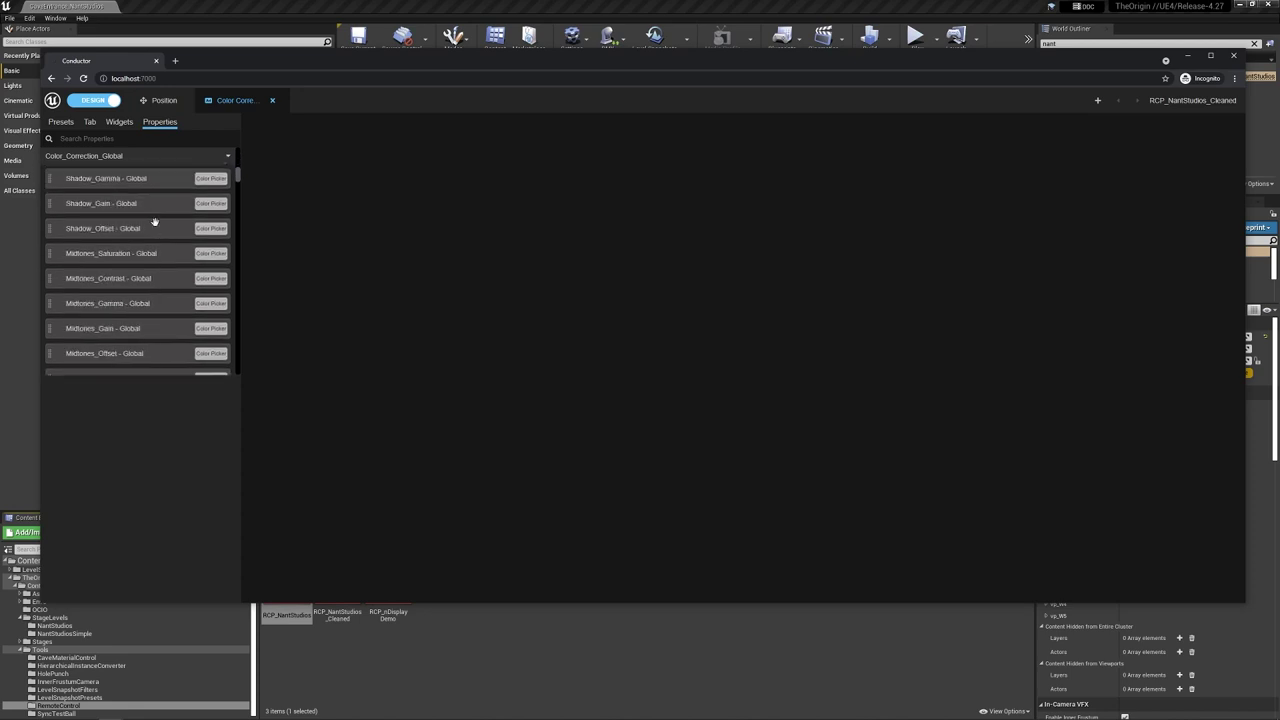
{"action": "scroll", "coordinate": [124, 212], "scroll_direction": "down", "scroll_amount": 1}
{"action": "scroll", "coordinate": [126, 229], "scroll_direction": "down", "scroll_amount": 3}
{"action": "scroll", "coordinate": [123, 214], "scroll_direction": "up", "scroll_amount": 5}
{"action": "scroll", "coordinate": [130, 222], "scroll_direction": "up", "scroll_amount": 5}
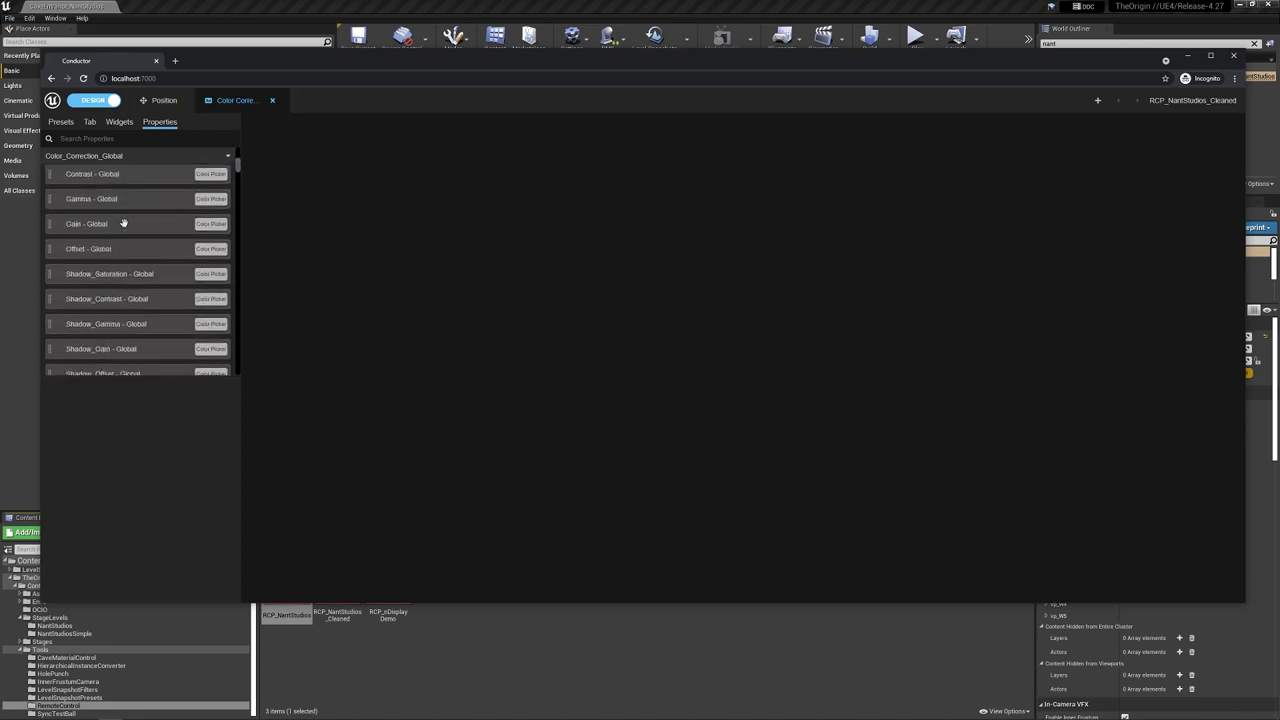
{"action": "scroll", "coordinate": [140, 232], "scroll_direction": "up", "scroll_amount": 3}
{"action": "scroll", "coordinate": [141, 233], "scroll_direction": "down", "scroll_amount": 2}
{"action": "scroll", "coordinate": [142, 234], "scroll_direction": "down", "scroll_amount": 2}
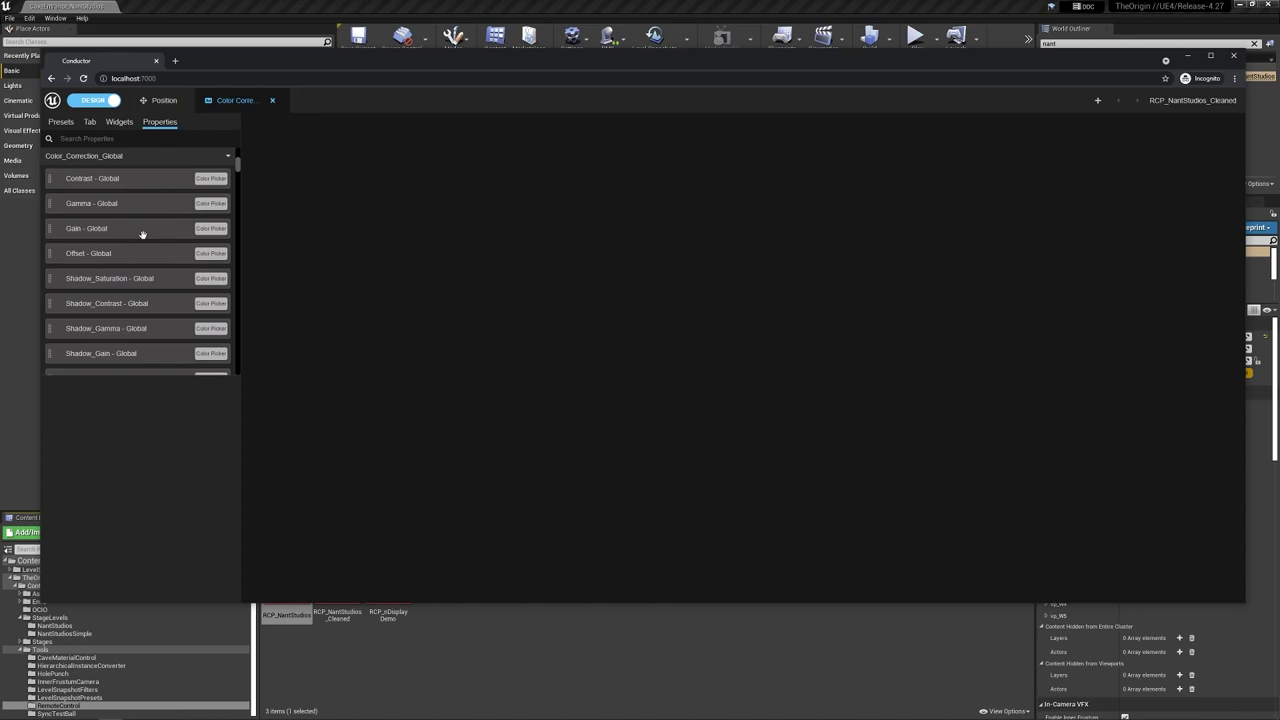
{"action": "scroll", "coordinate": [143, 235], "scroll_direction": "up", "scroll_amount": 5}
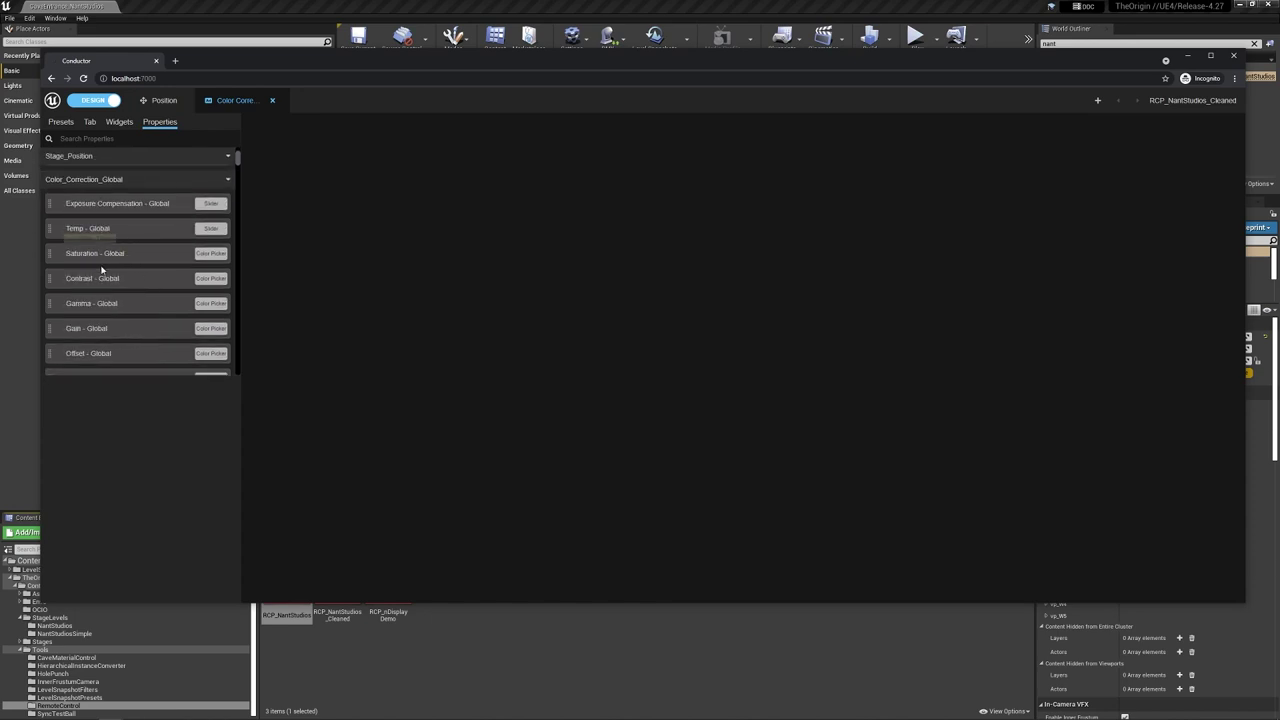
Step: Add Saturation, Shadow_Saturation and Midtones_Saturation colour wheels to the tab
{"action": "left_click_drag", "start_coordinate": [100, 255], "coordinate": [623, 189]}
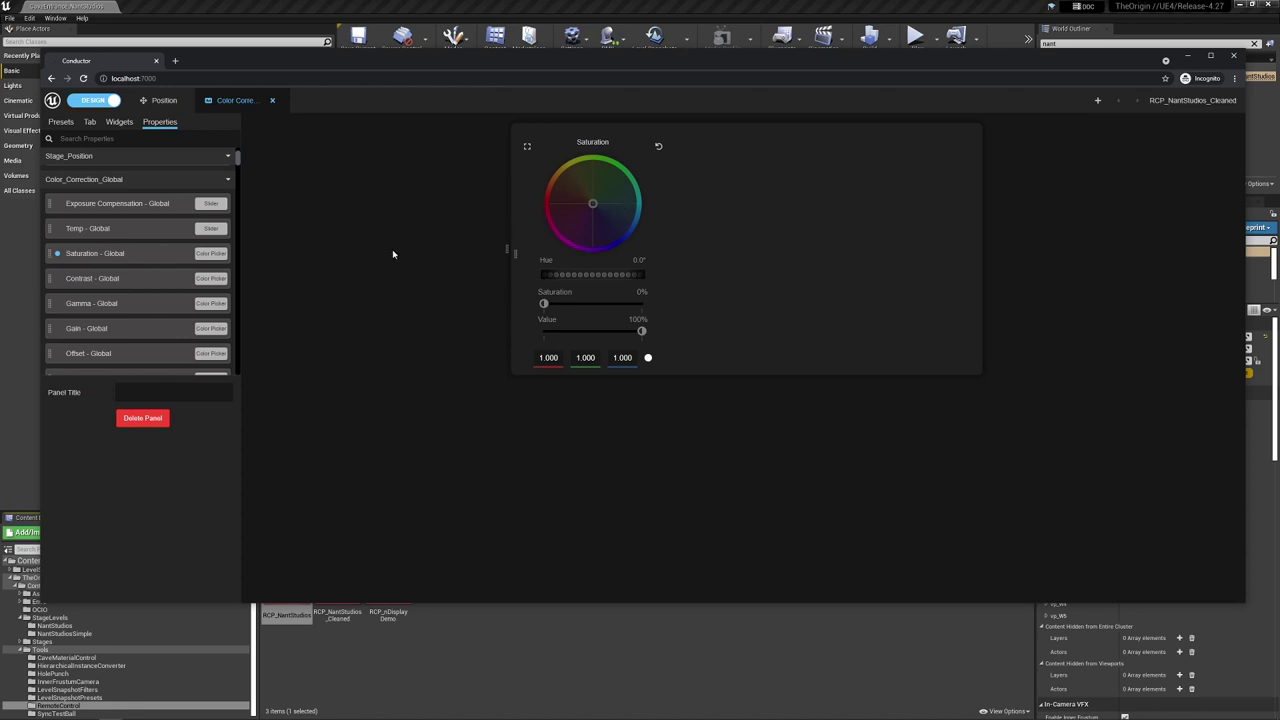
{"action": "scroll", "coordinate": [142, 258], "scroll_direction": "down", "scroll_amount": 1}
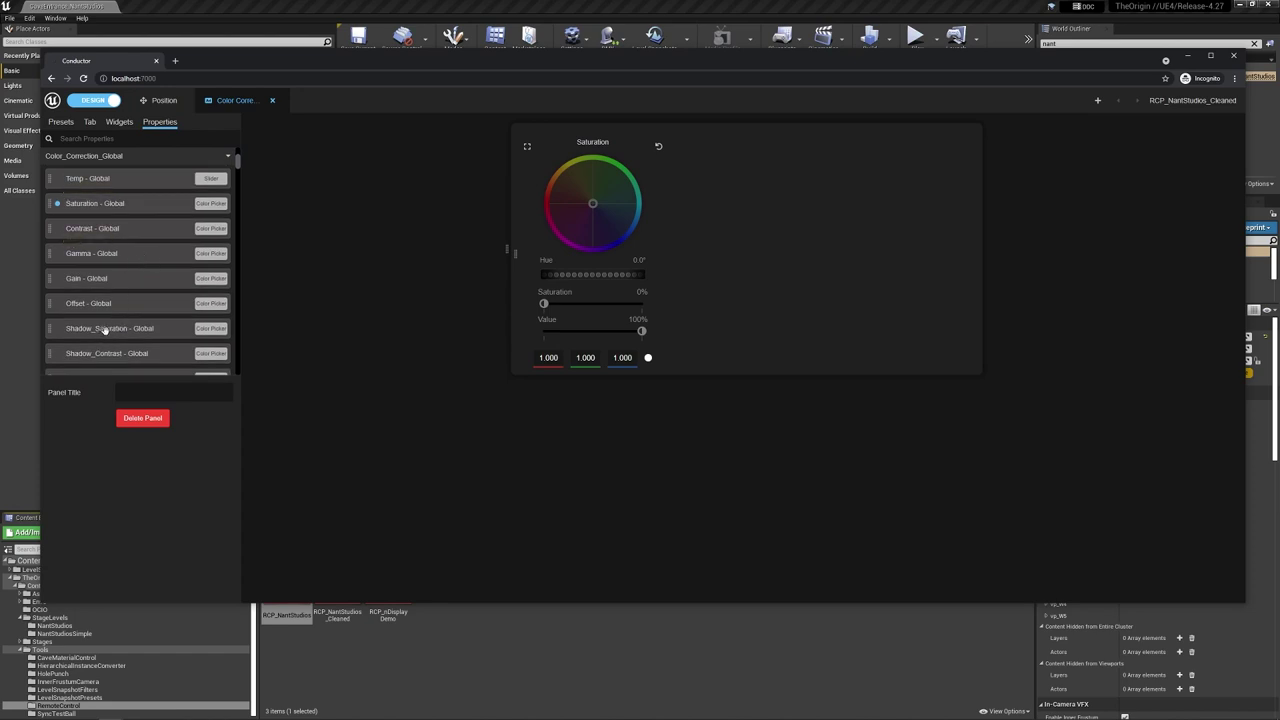
{"action": "left_click_drag", "start_coordinate": [104, 330], "coordinate": [578, 411]}
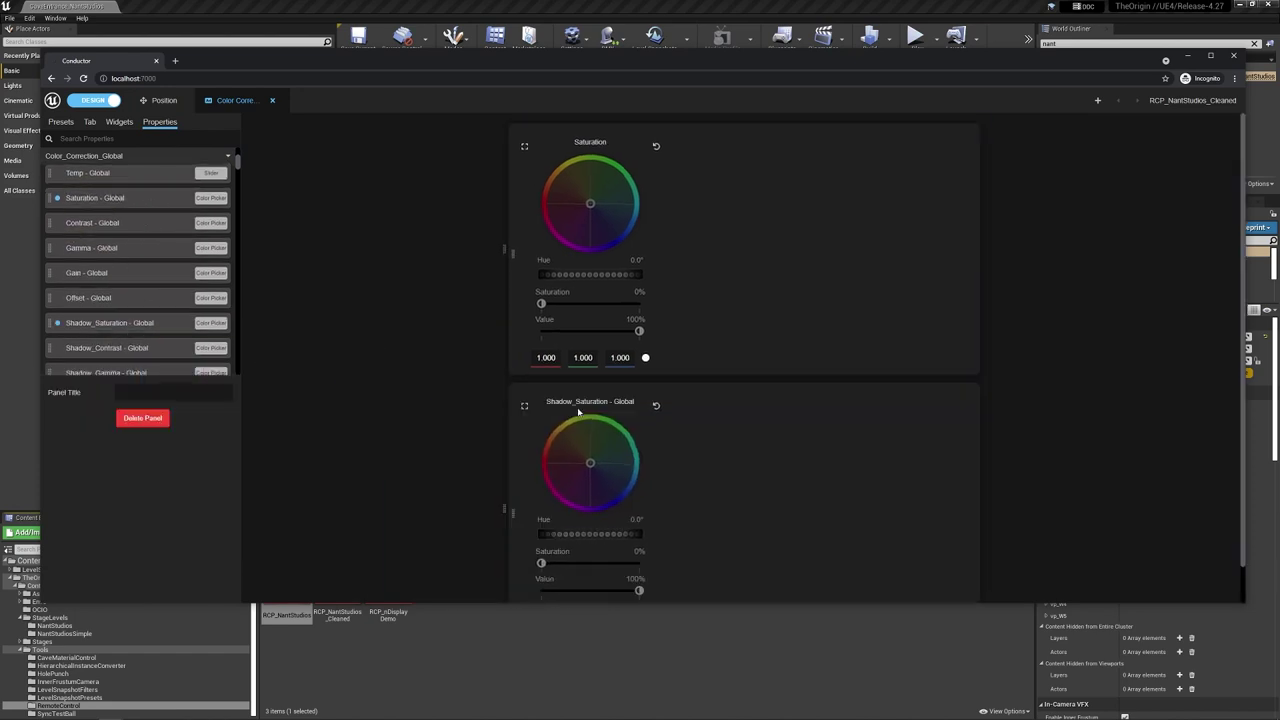
{"action": "left_click", "coordinate": [528, 441]}
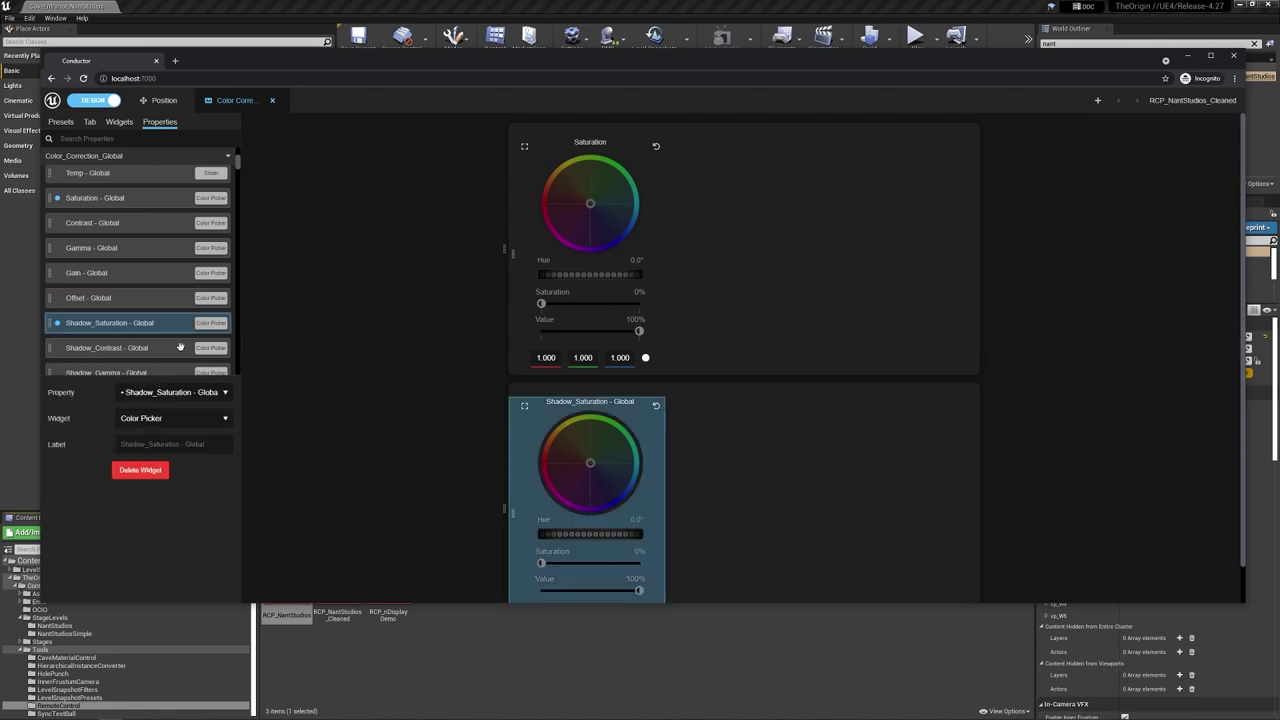
{"action": "scroll", "coordinate": [125, 318], "scroll_direction": "down", "scroll_amount": 3}
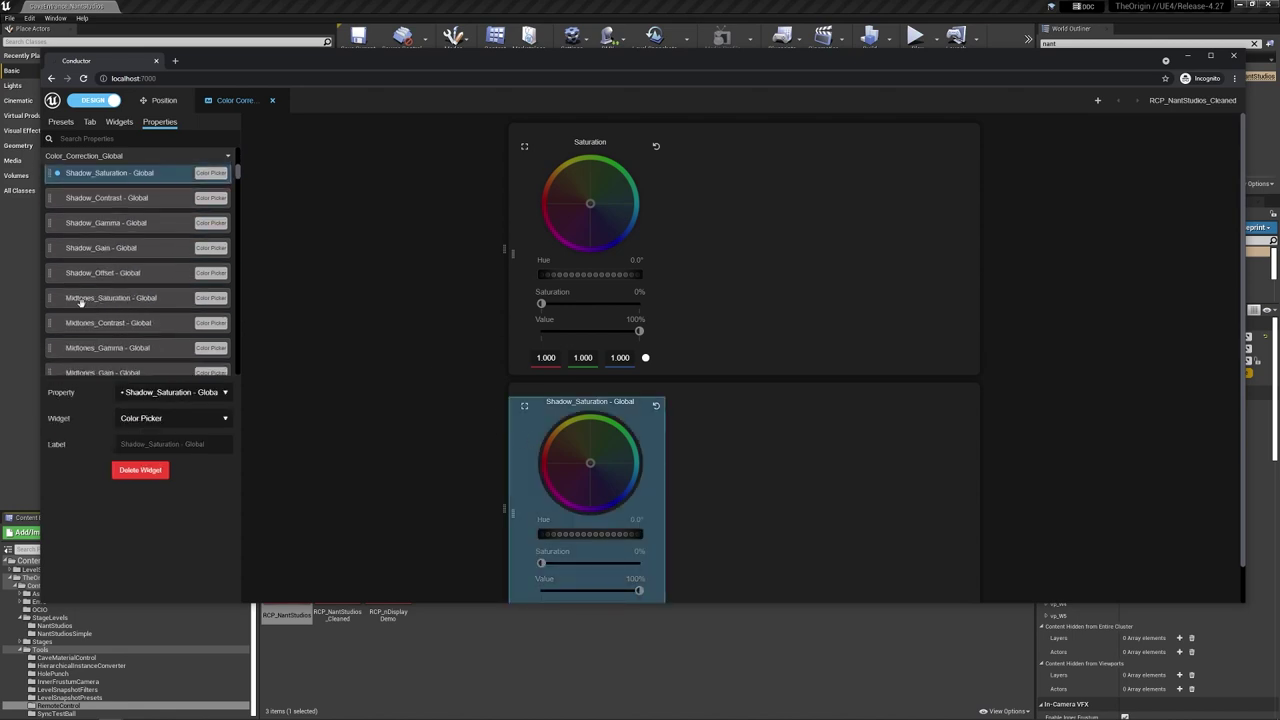
{"action": "mouse_move", "coordinate": [80, 302]}
{"action": "left_mouse_down"}
{"action": "mouse_move", "coordinate": [575, 437]}
{"action": "mouse_move", "coordinate": [562, 397]}
{"action": "left_mouse_up"}
{"action": "scroll", "coordinate": [570, 400], "scroll_direction": "down", "scroll_amount": 3}
{"action": "scroll", "coordinate": [600, 402], "scroll_direction": "up", "scroll_amount": 3}
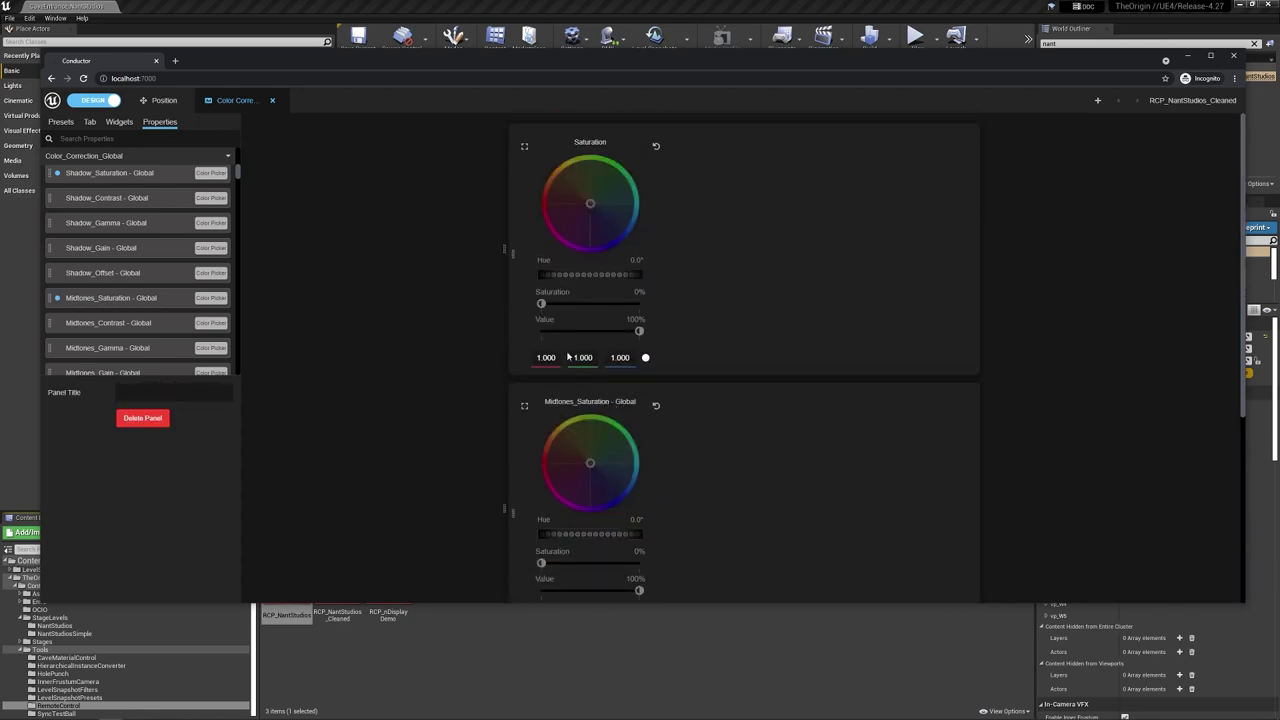
Step: Add Contrast, Gamma and Gain colour wheels to the Saturation panel
{"action": "left_click_drag", "start_coordinate": [88, 198], "coordinate": [445, 180]}
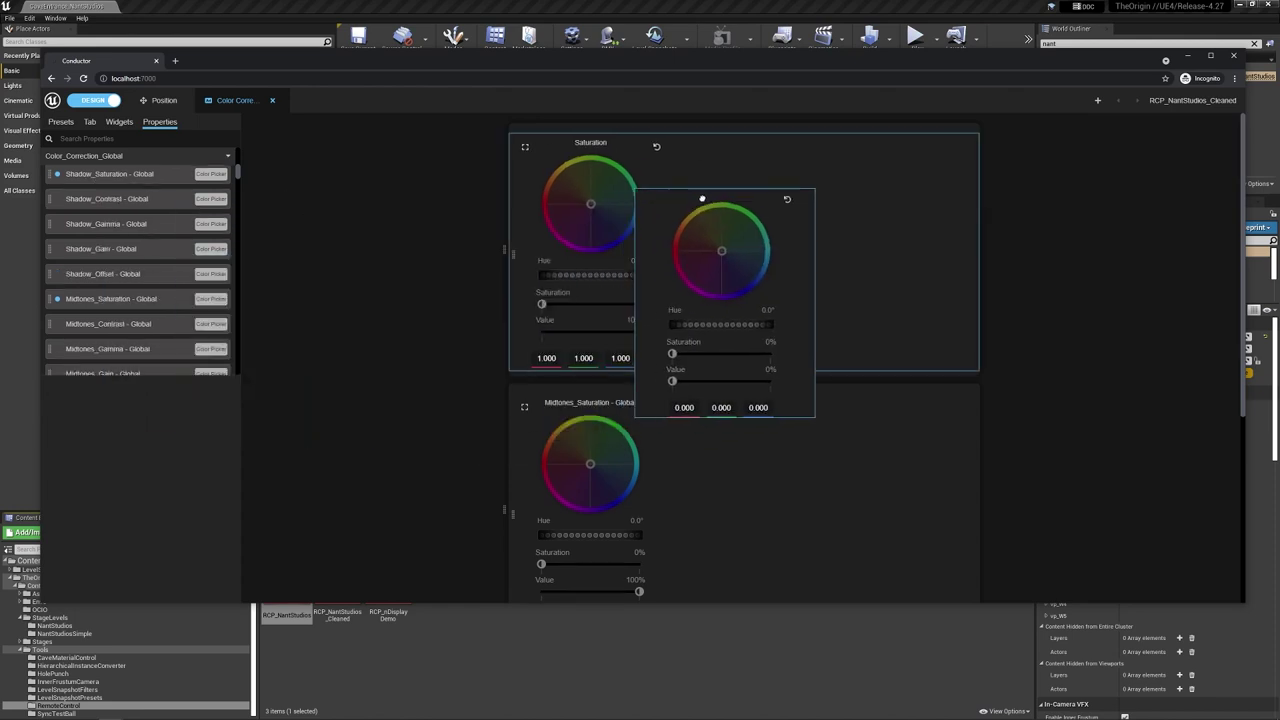
{"action": "left_click_drag", "start_coordinate": [552, 196], "coordinate": [607, 202]}
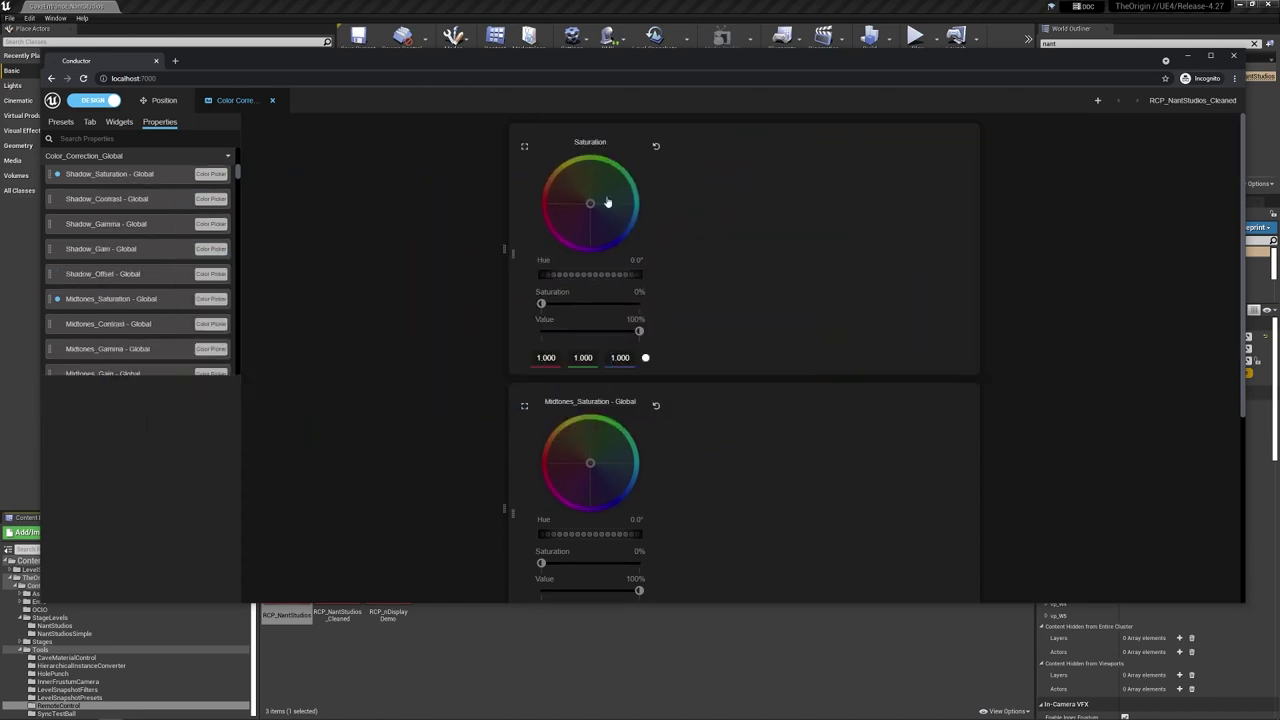
{"action": "scroll", "coordinate": [133, 223], "scroll_direction": "up", "scroll_amount": 5}
{"action": "scroll", "coordinate": [133, 223], "scroll_direction": "down", "scroll_amount": 2}
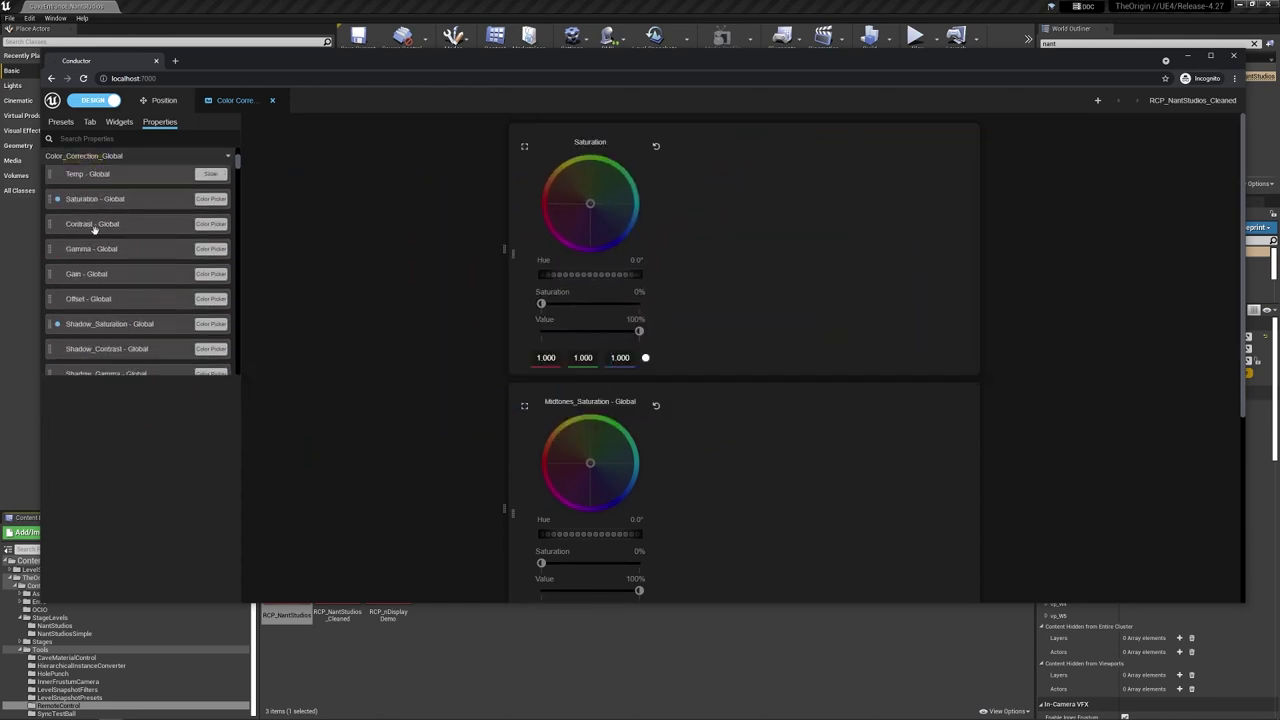
{"action": "left_click_drag", "start_coordinate": [79, 224], "coordinate": [780, 230]}
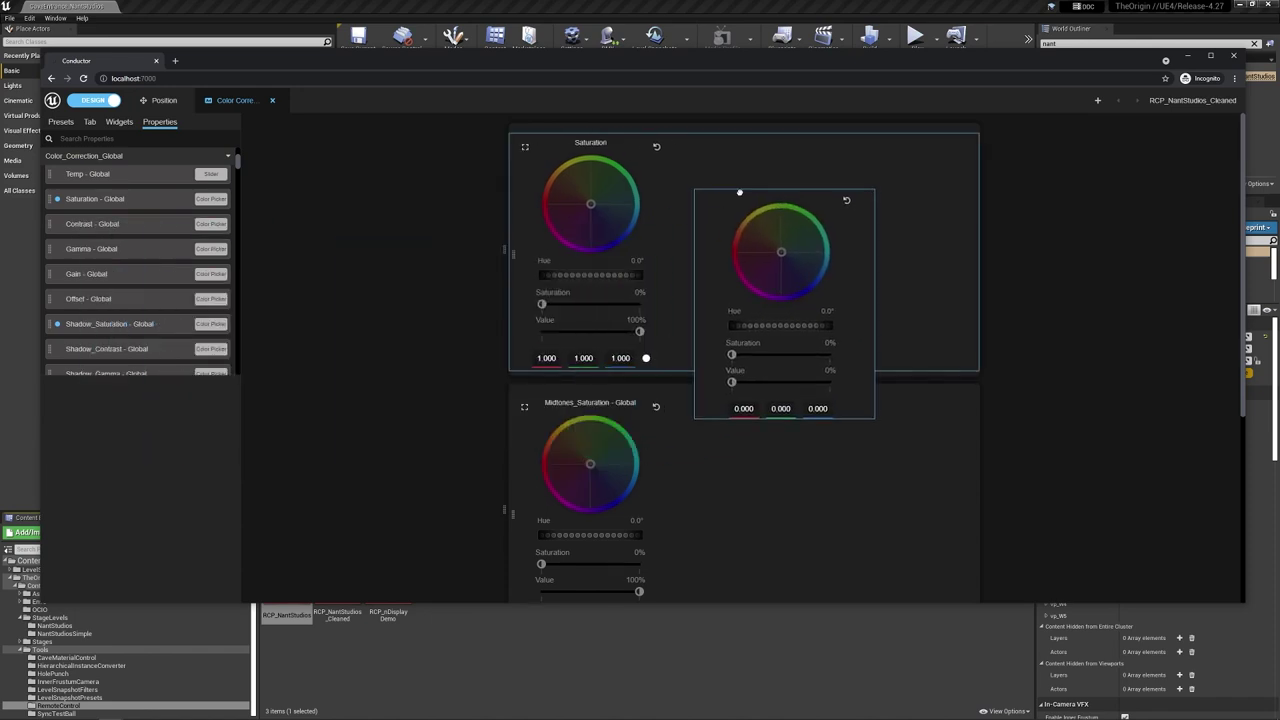
{"action": "mouse_move", "coordinate": [88, 248]}
{"action": "left_mouse_down"}
{"action": "mouse_move", "coordinate": [277, 260]}
{"action": "mouse_move", "coordinate": [860, 168]}
{"action": "left_mouse_up"}
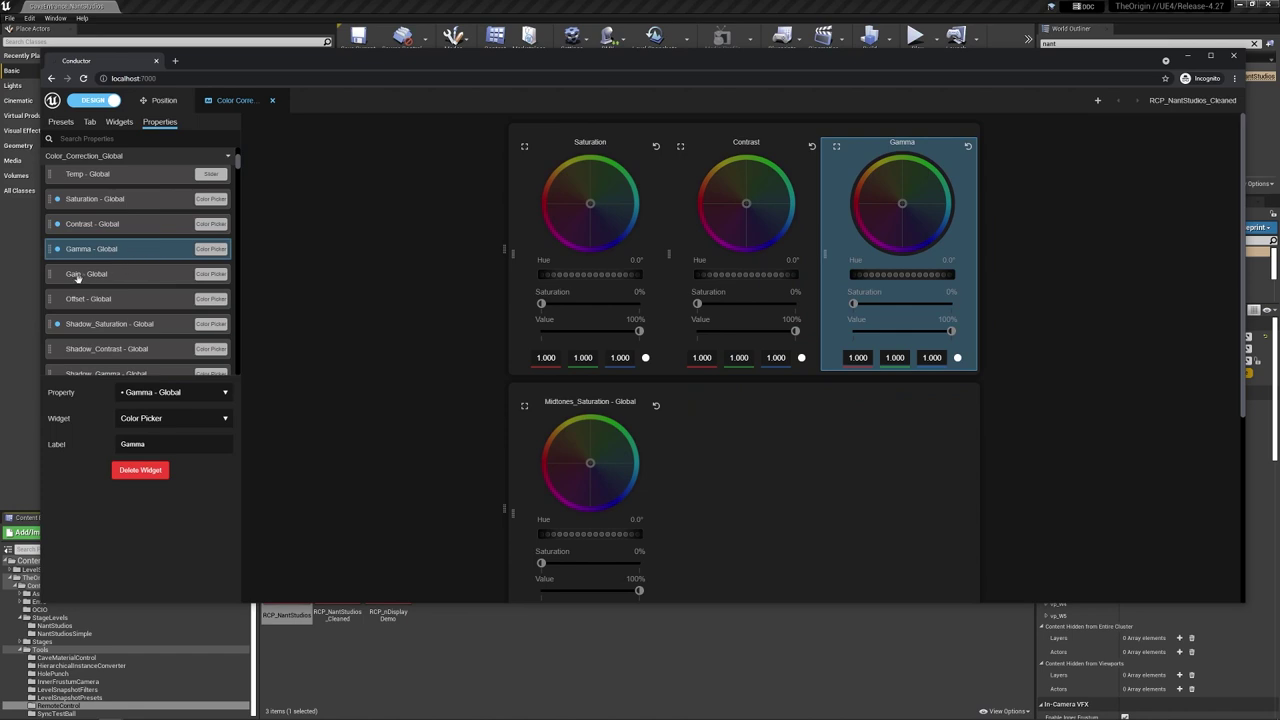
{"action": "mouse_move", "coordinate": [80, 276]}
{"action": "left_mouse_down"}
{"action": "mouse_move", "coordinate": [595, 327]}
{"action": "mouse_move", "coordinate": [590, 383]}
{"action": "left_mouse_up"}
{"action": "mouse_move", "coordinate": [81, 303]}
{"action": "left_mouse_down"}
{"action": "mouse_move", "coordinate": [242, 312]}
{"action": "mouse_move", "coordinate": [770, 395]}
{"action": "left_mouse_up"}
Step: Title the colour wheel panel GLOBAL and review the tab's panels
{"action": "left_click", "coordinate": [626, 131]}
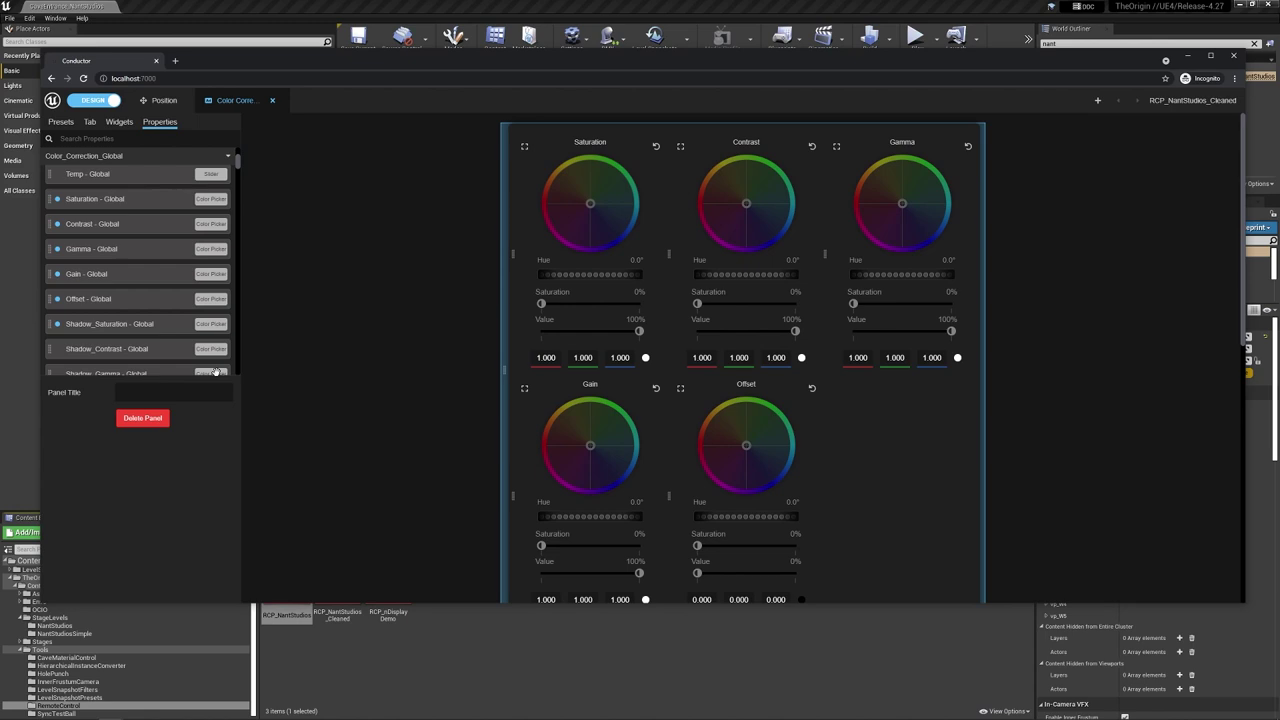
{"action": "type", "text": "Global"}
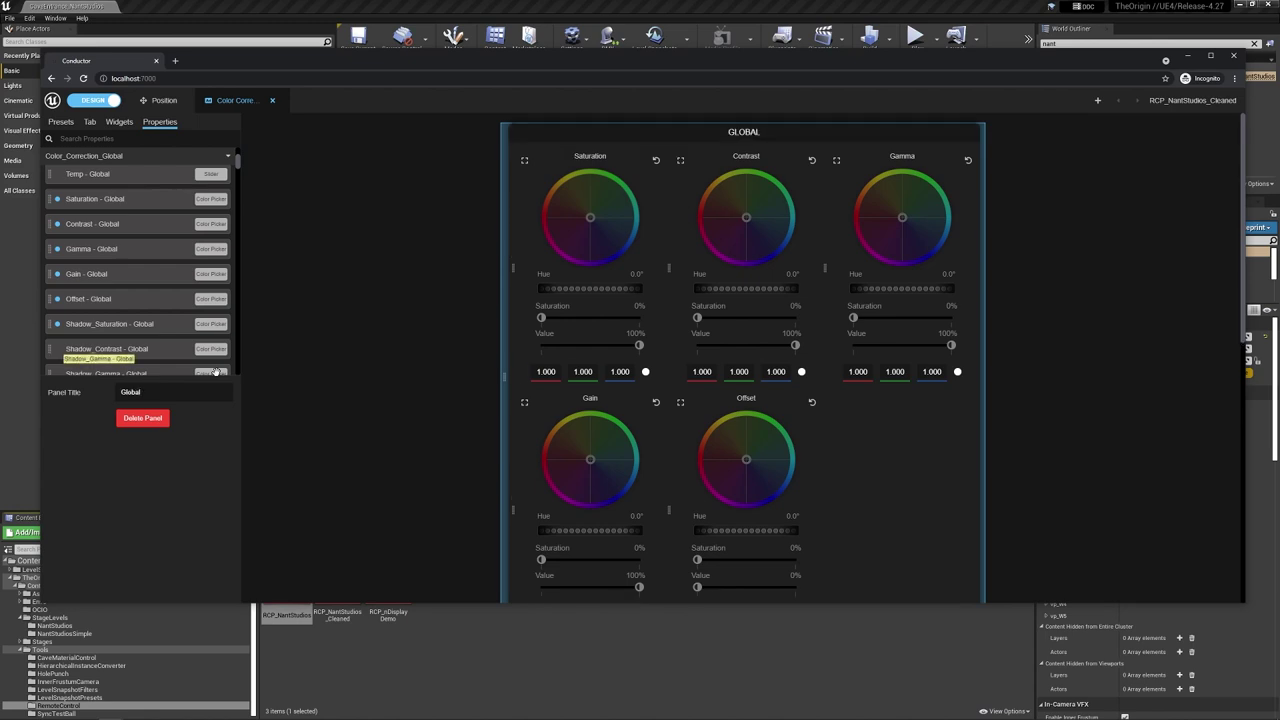
{"action": "scroll", "coordinate": [747, 312], "scroll_direction": "down", "scroll_amount": 2}
{"action": "scroll", "coordinate": [747, 313], "scroll_direction": "down", "scroll_amount": 2}
{"action": "scroll", "coordinate": [746, 313], "scroll_direction": "down", "scroll_amount": 1}
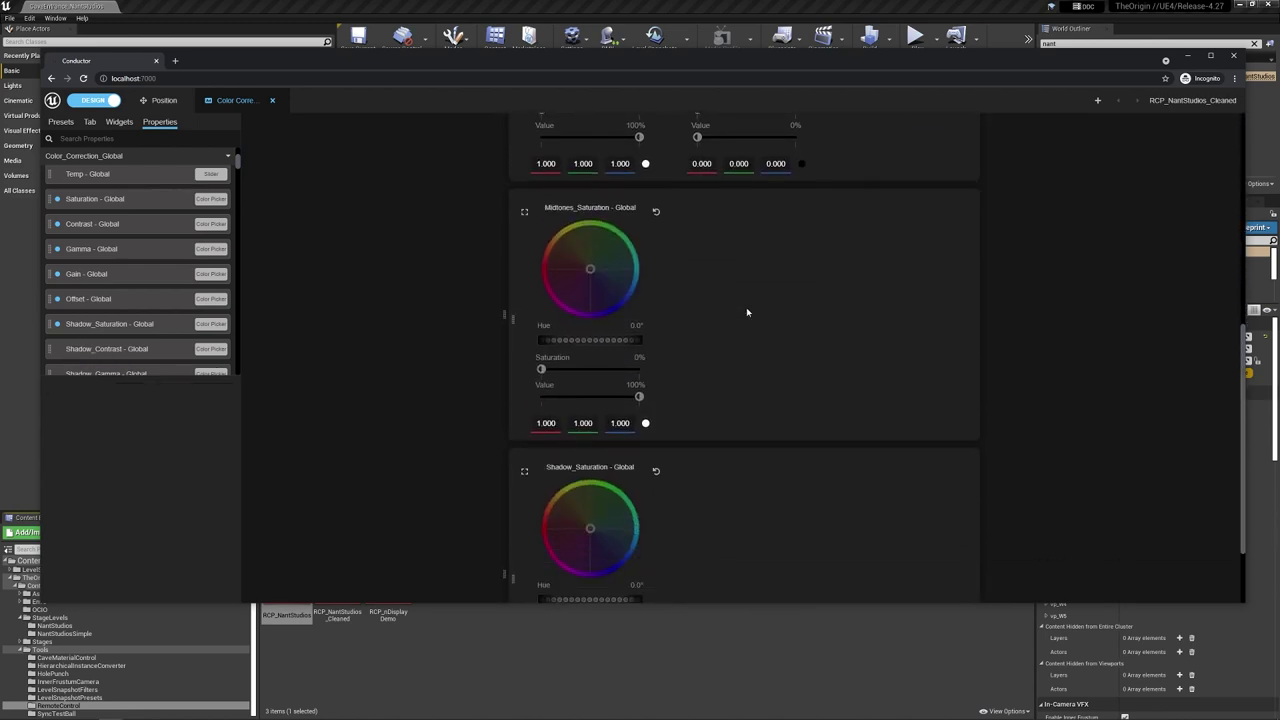
{"action": "scroll", "coordinate": [659, 268], "scroll_direction": "up", "scroll_amount": 3}
{"action": "scroll", "coordinate": [723, 311], "scroll_direction": "up", "scroll_amount": 3}
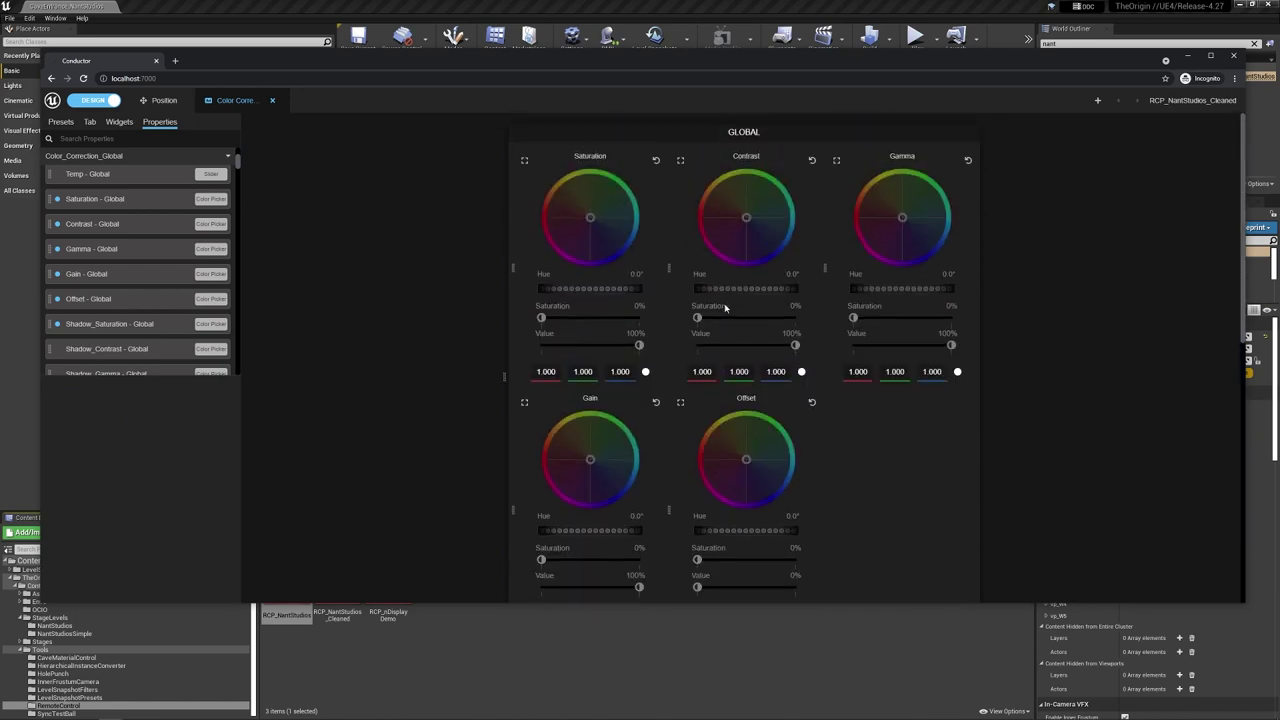
{"action": "scroll", "coordinate": [625, 287], "scroll_direction": "down", "scroll_amount": 3}
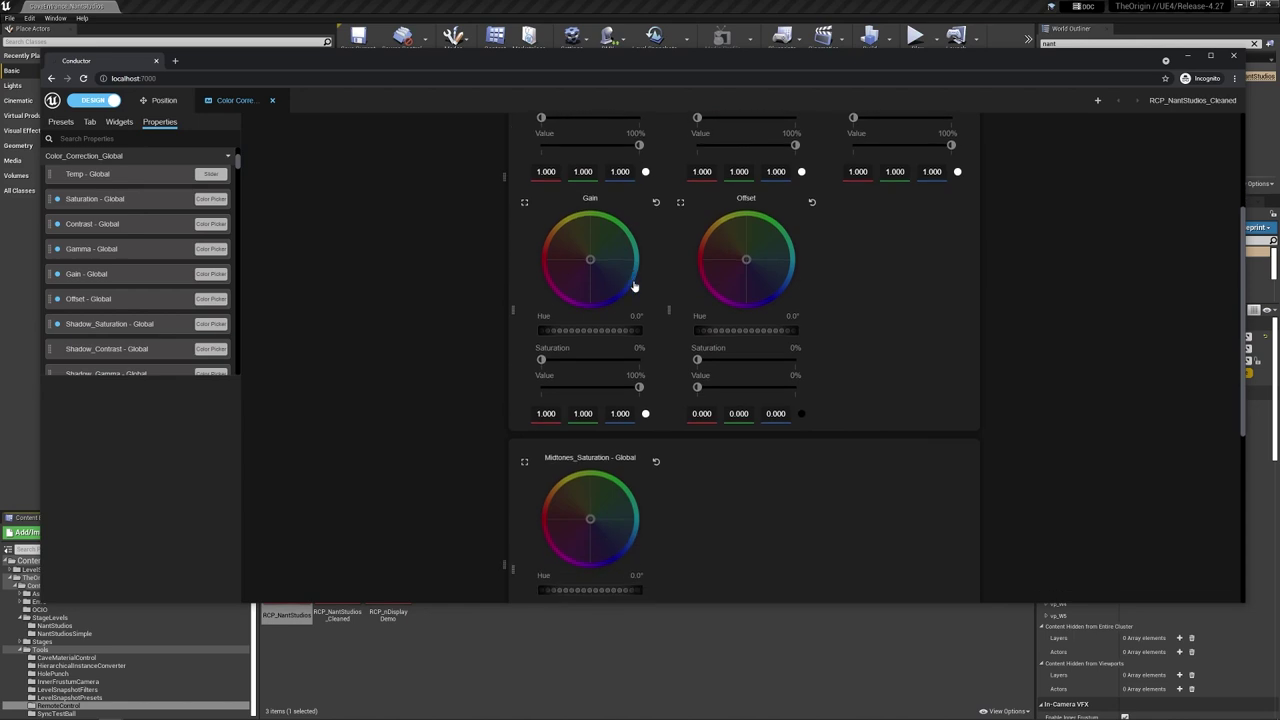
{"action": "scroll", "coordinate": [633, 285], "scroll_direction": "up", "scroll_amount": 3}
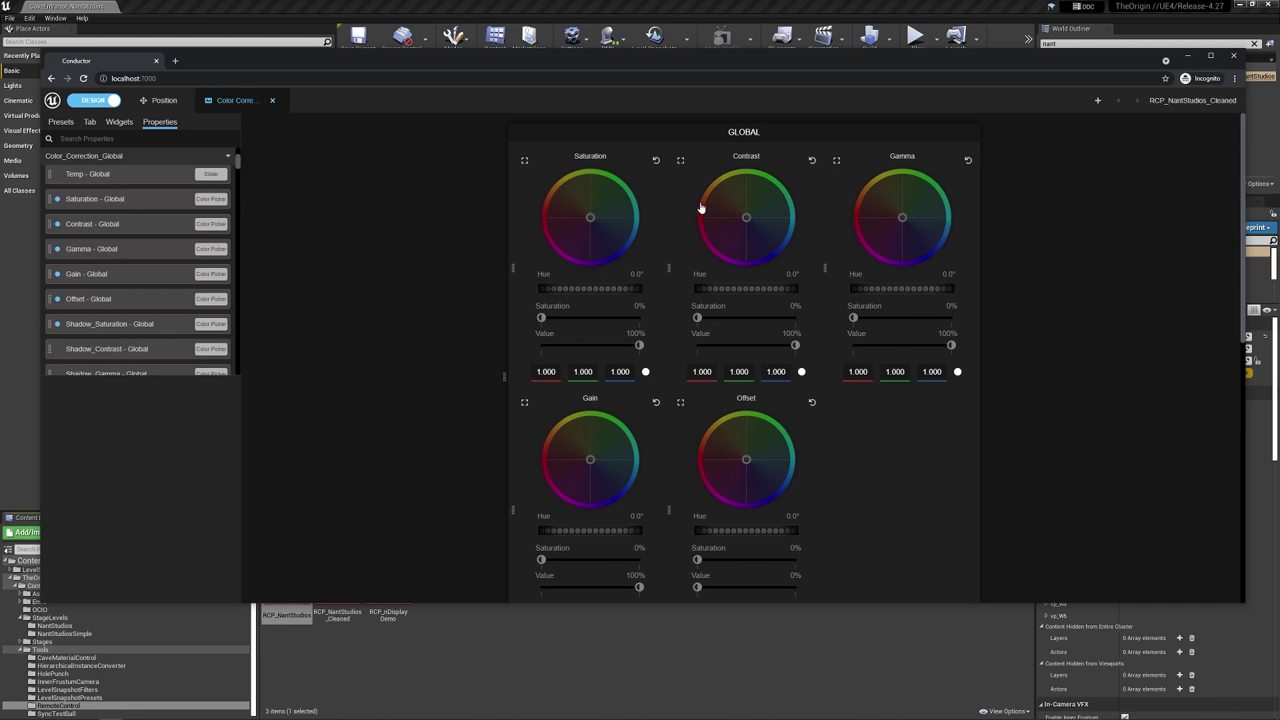
{"action": "scroll", "coordinate": [717, 383], "scroll_direction": "down", "scroll_amount": 5}
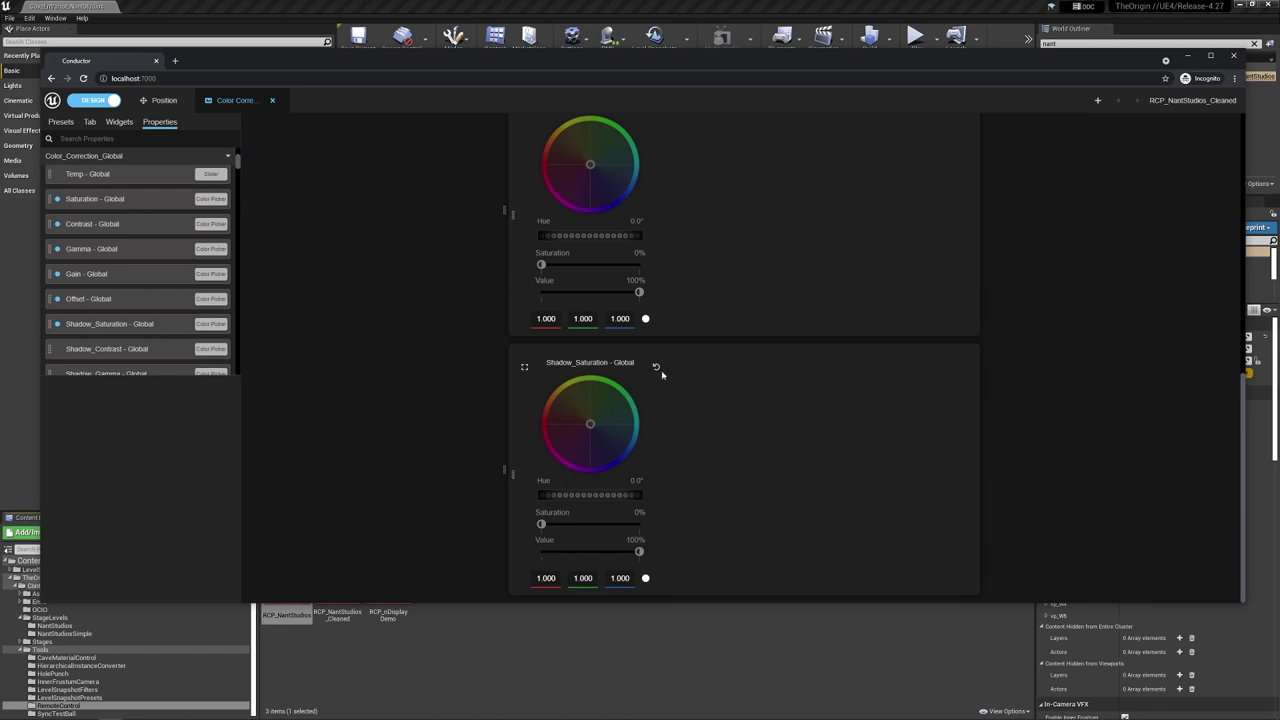
{"action": "scroll", "coordinate": [670, 374], "scroll_direction": "up", "scroll_amount": 5}
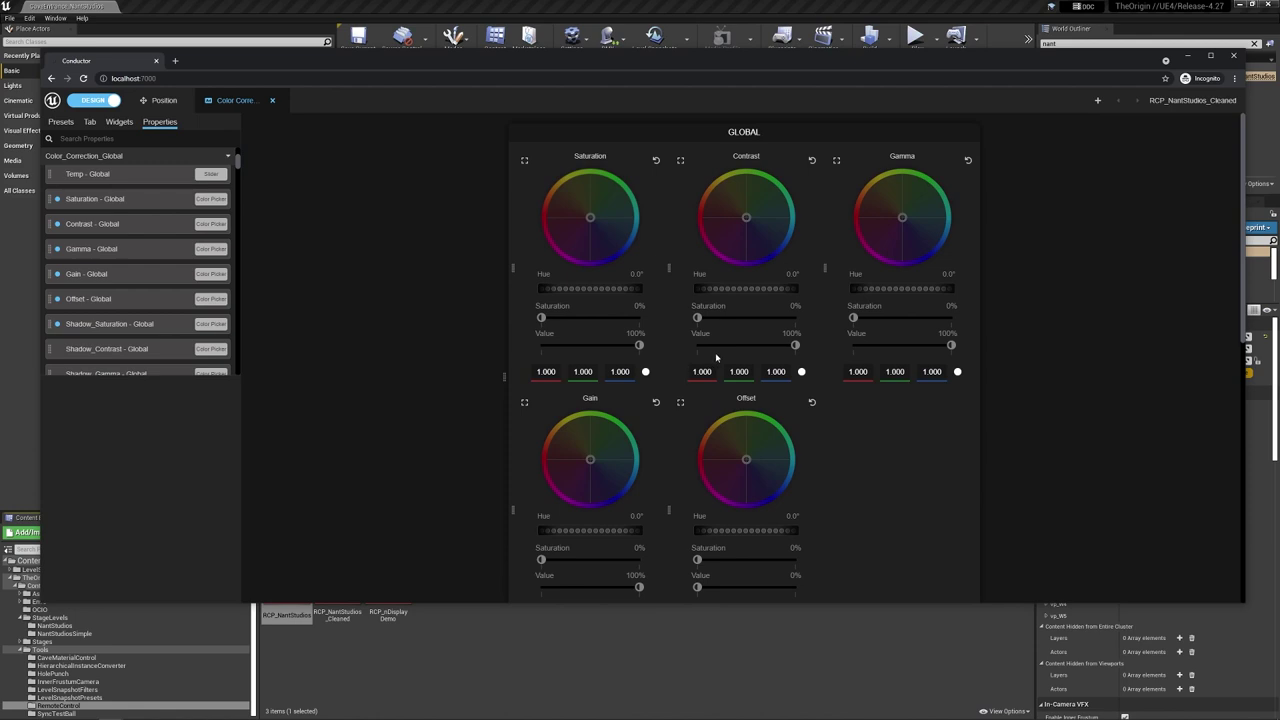
{"action": "scroll", "coordinate": [716, 357], "scroll_direction": "down", "scroll_amount": 5}
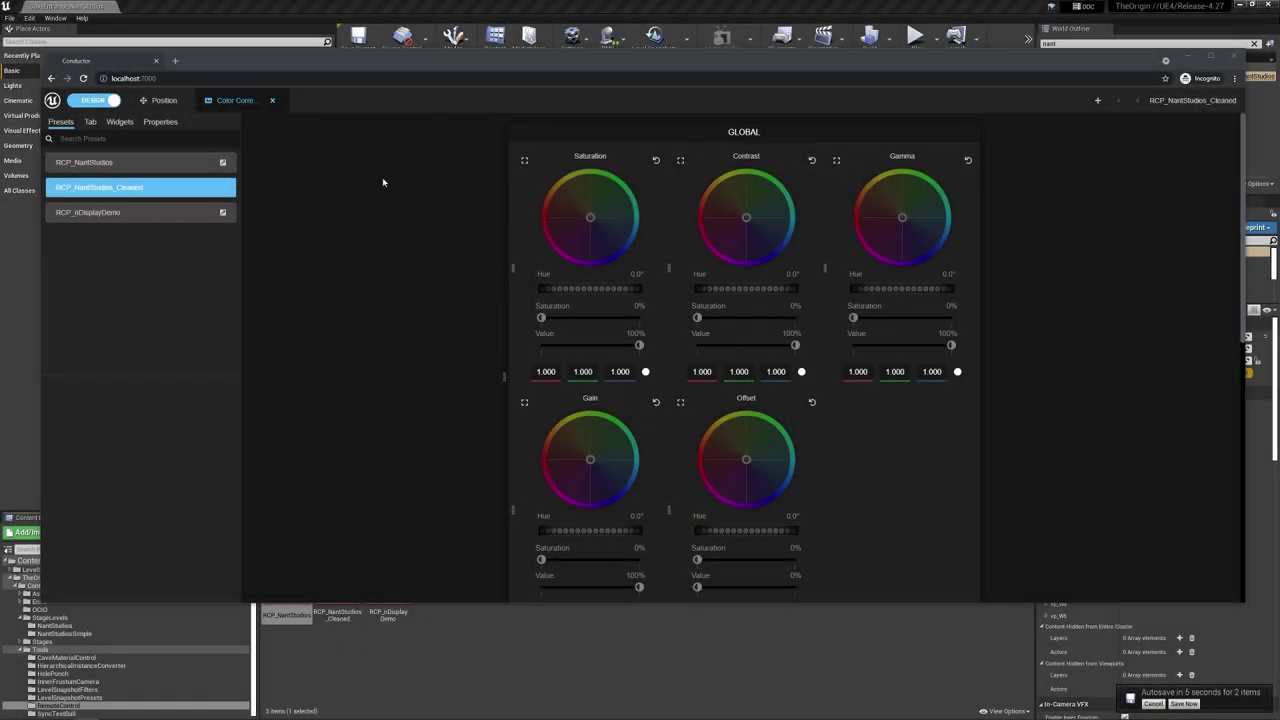
Step: Show the widget palette with Button, Color Picker and Color Picker List
{"action": "left_click", "coordinate": [120, 122]}
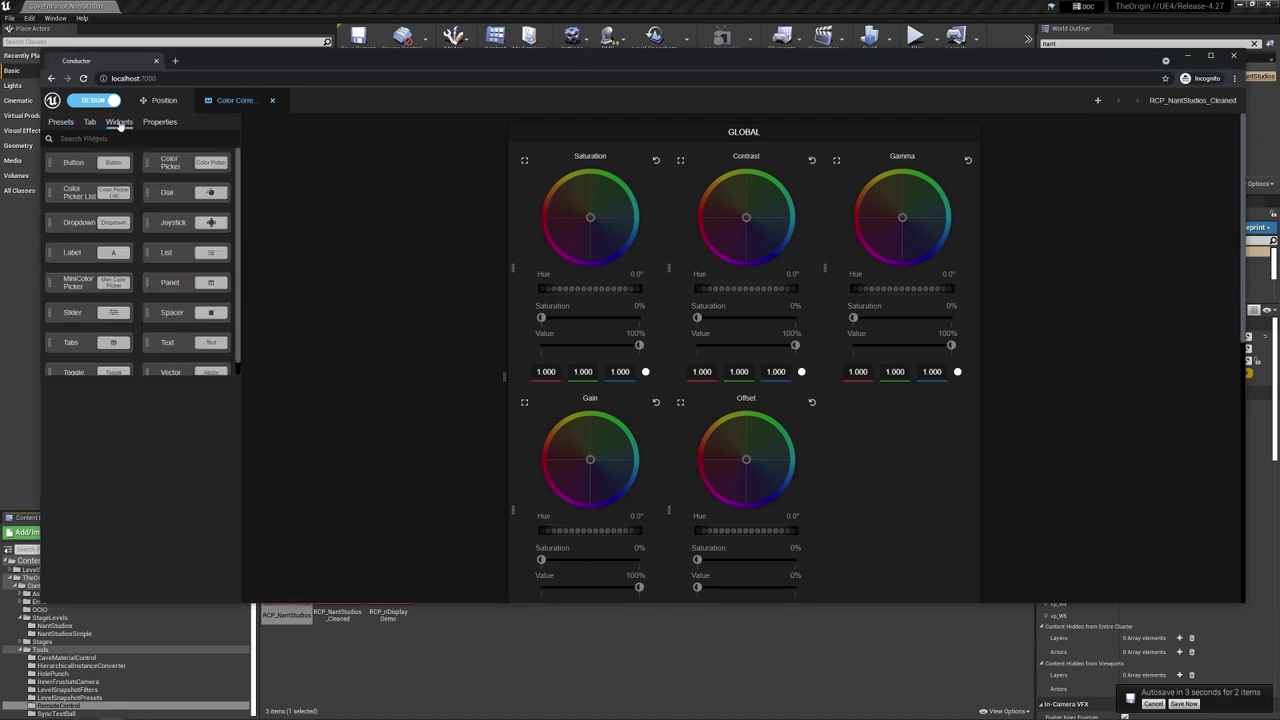
{"action": "scroll", "coordinate": [144, 213], "scroll_direction": "down", "scroll_amount": 1}
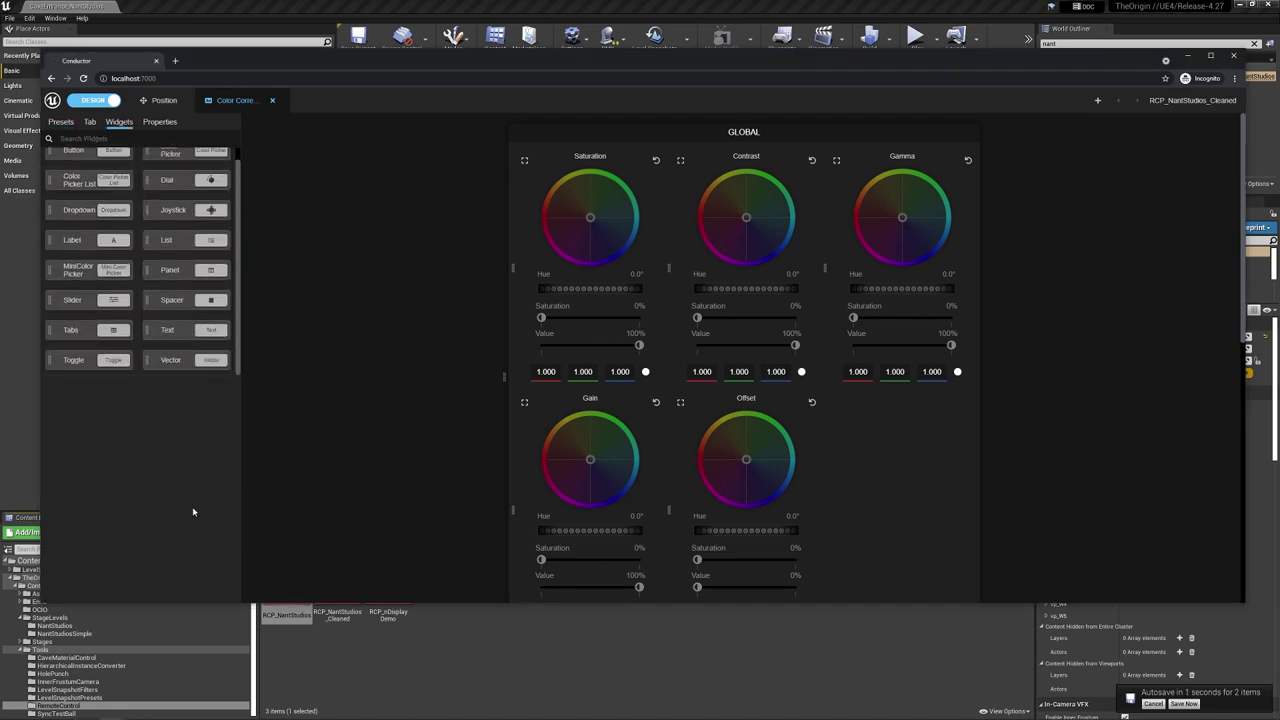
{"action": "scroll", "coordinate": [90, 290], "scroll_direction": "up", "scroll_amount": 1}
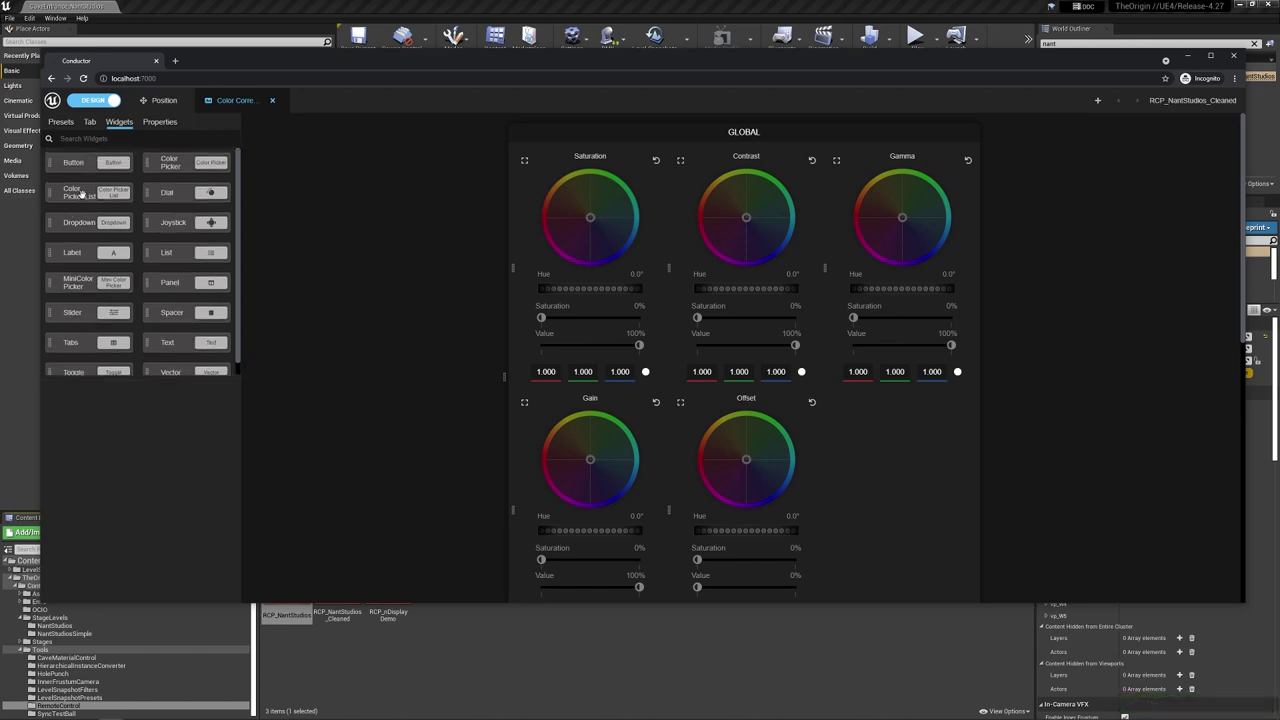
Step: Place a Color Picker List widget at the top of the GLOBAL panel
{"action": "left_click_drag", "start_coordinate": [82, 193], "coordinate": [589, 165]}
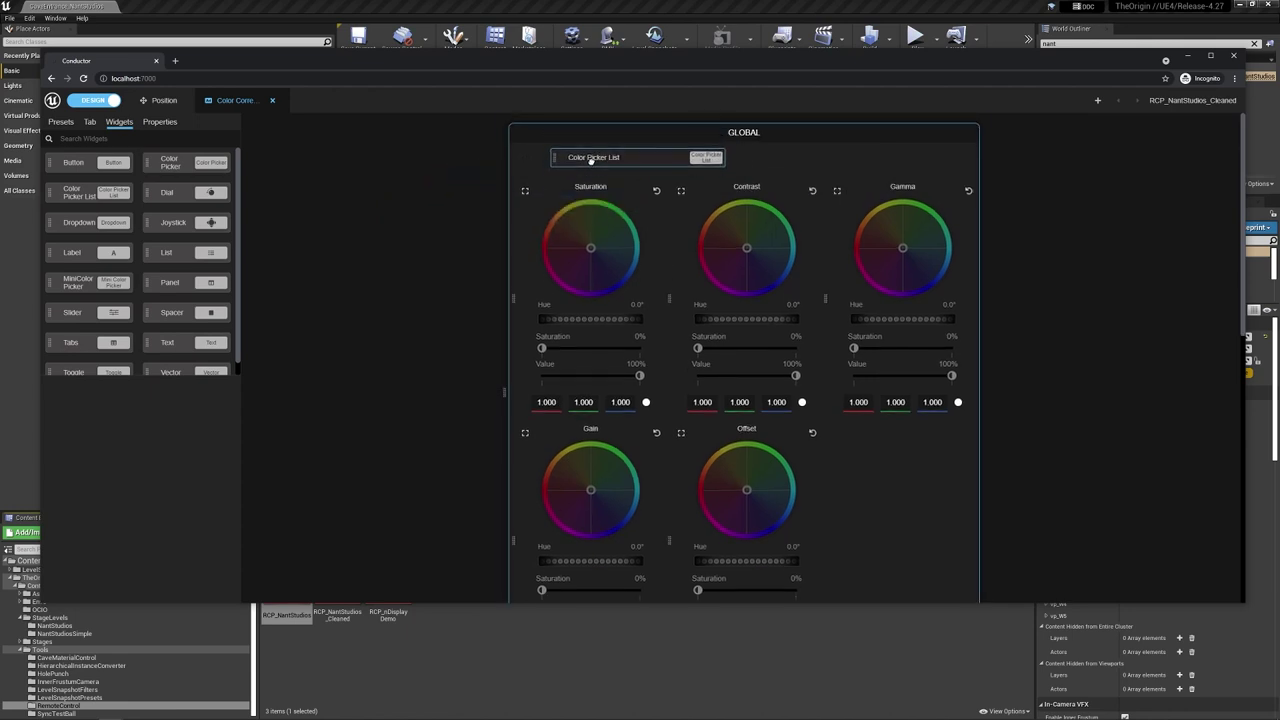
{"action": "left_click_drag", "start_coordinate": [589, 165], "coordinate": [583, 168]}
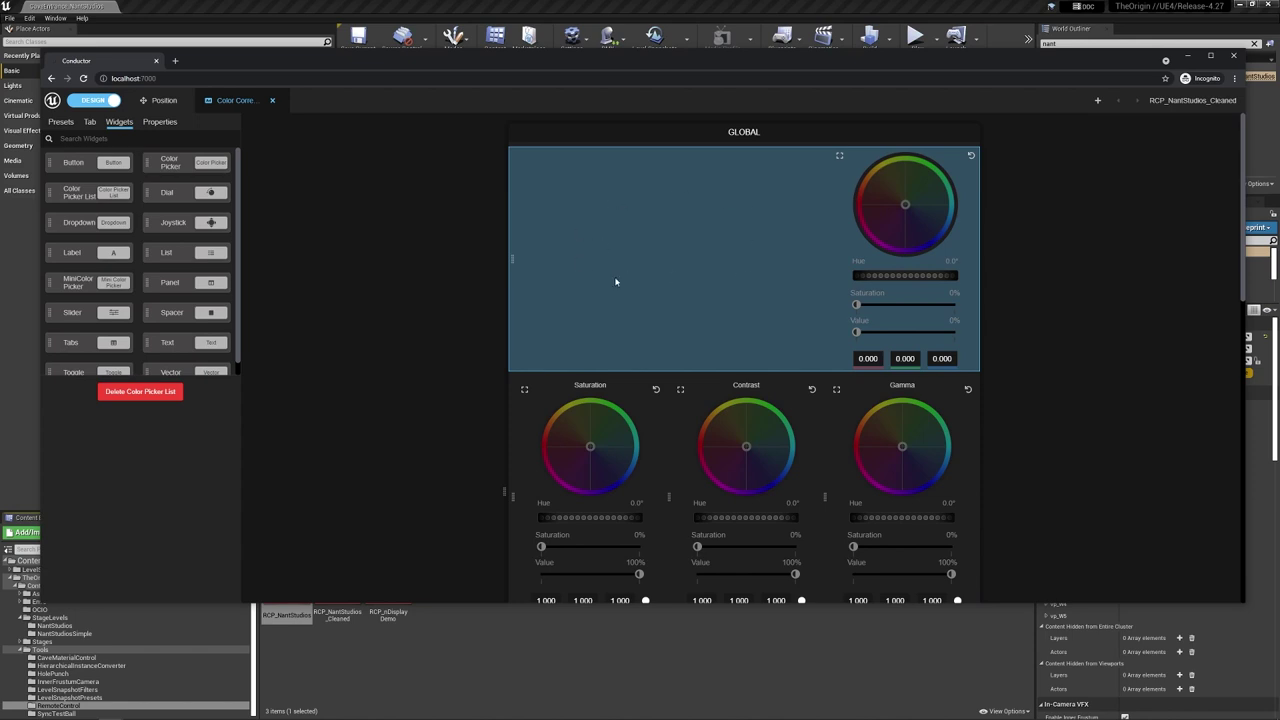
{"action": "scroll", "coordinate": [693, 260], "scroll_direction": "down", "scroll_amount": 3}
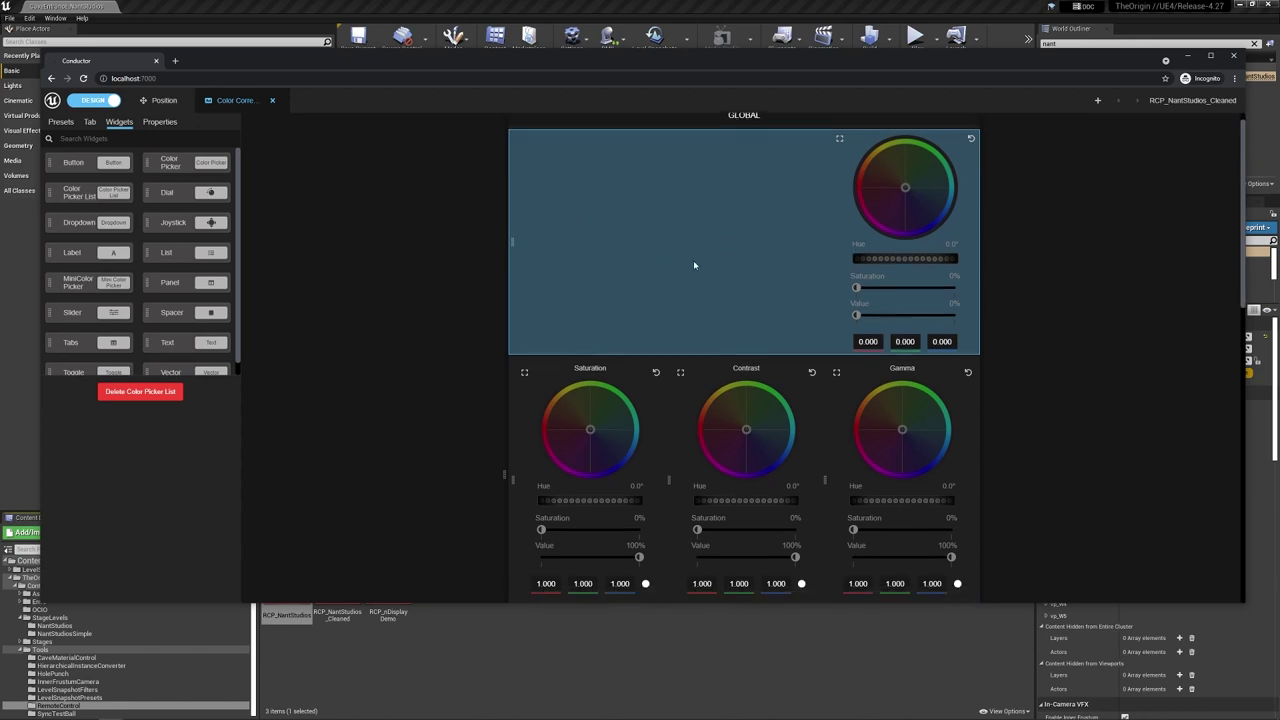
Step: Delete the Saturation, Contrast, Gain, Offset and other individual wheels from GLOBAL
{"action": "left_click", "coordinate": [539, 259]}
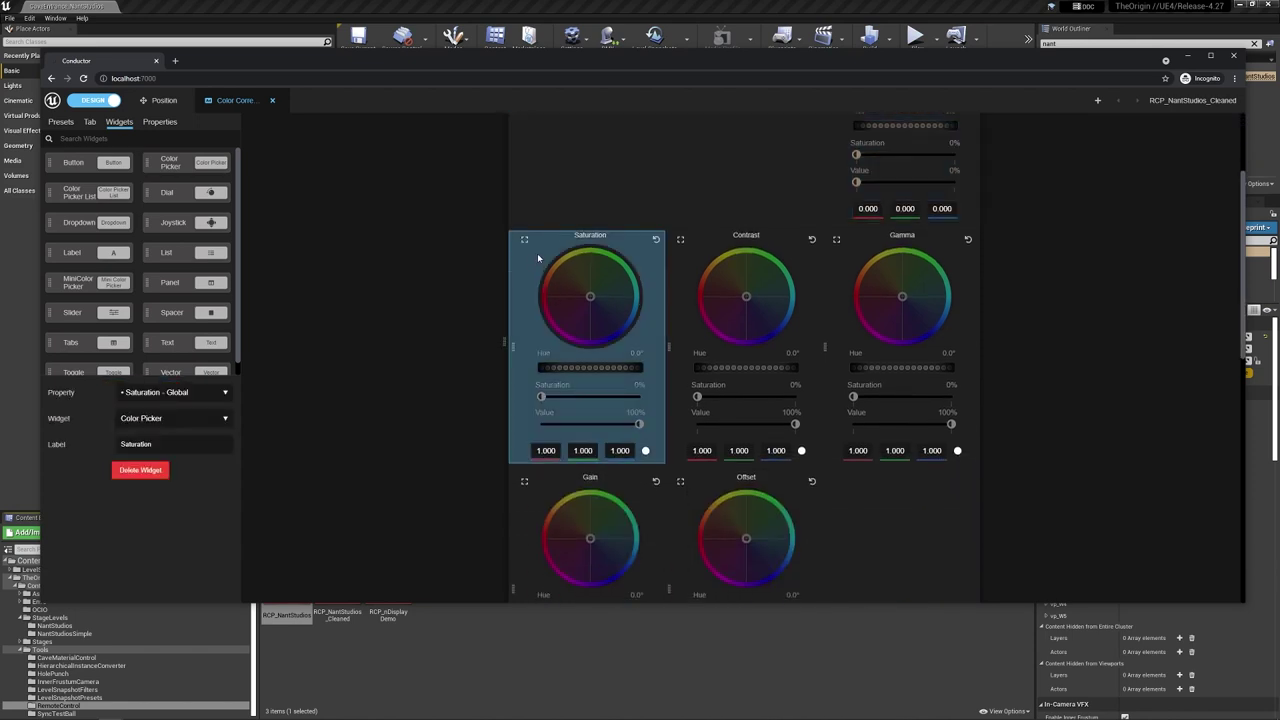
{"action": "key", "text": "Delete"}
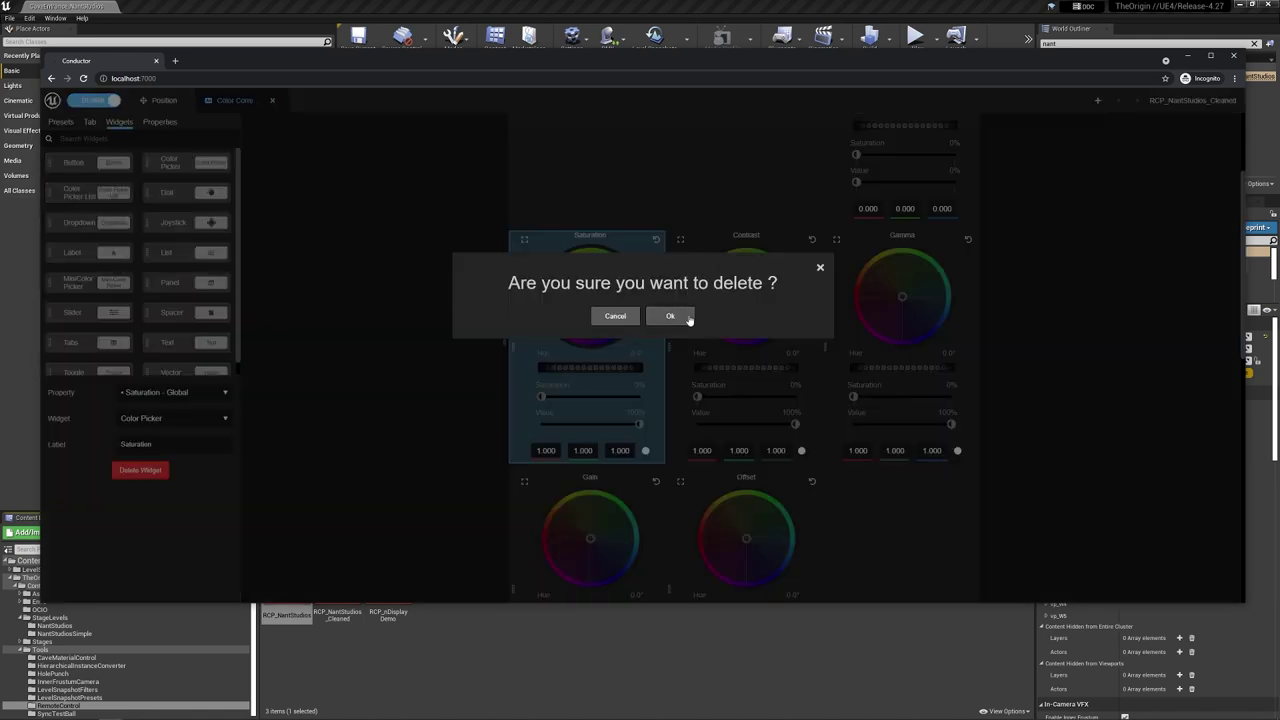
{"action": "left_click", "coordinate": [689, 318]}
{"action": "left_click", "coordinate": [770, 282]}
{"action": "key", "text": "Delete"}
{"action": "left_click", "coordinate": [676, 318]}
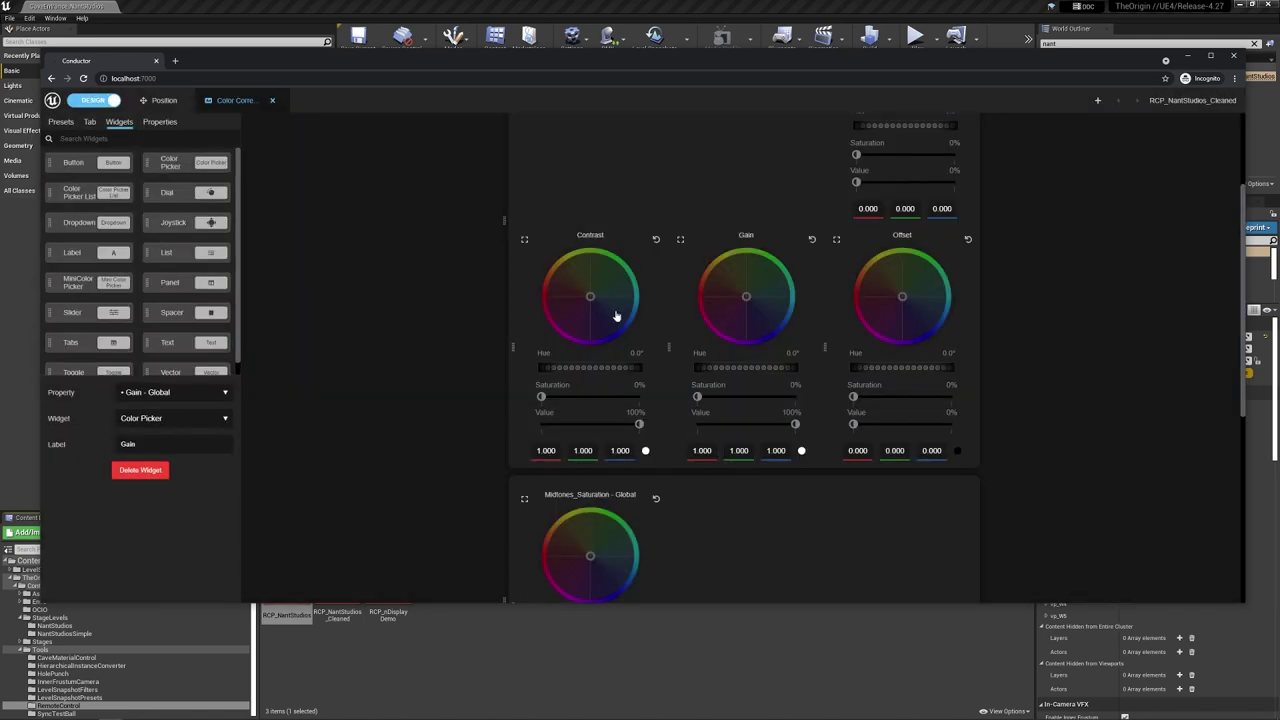
{"action": "left_click", "coordinate": [523, 267]}
{"action": "key", "text": "Delete"}
{"action": "left_click", "coordinate": [617, 396]}
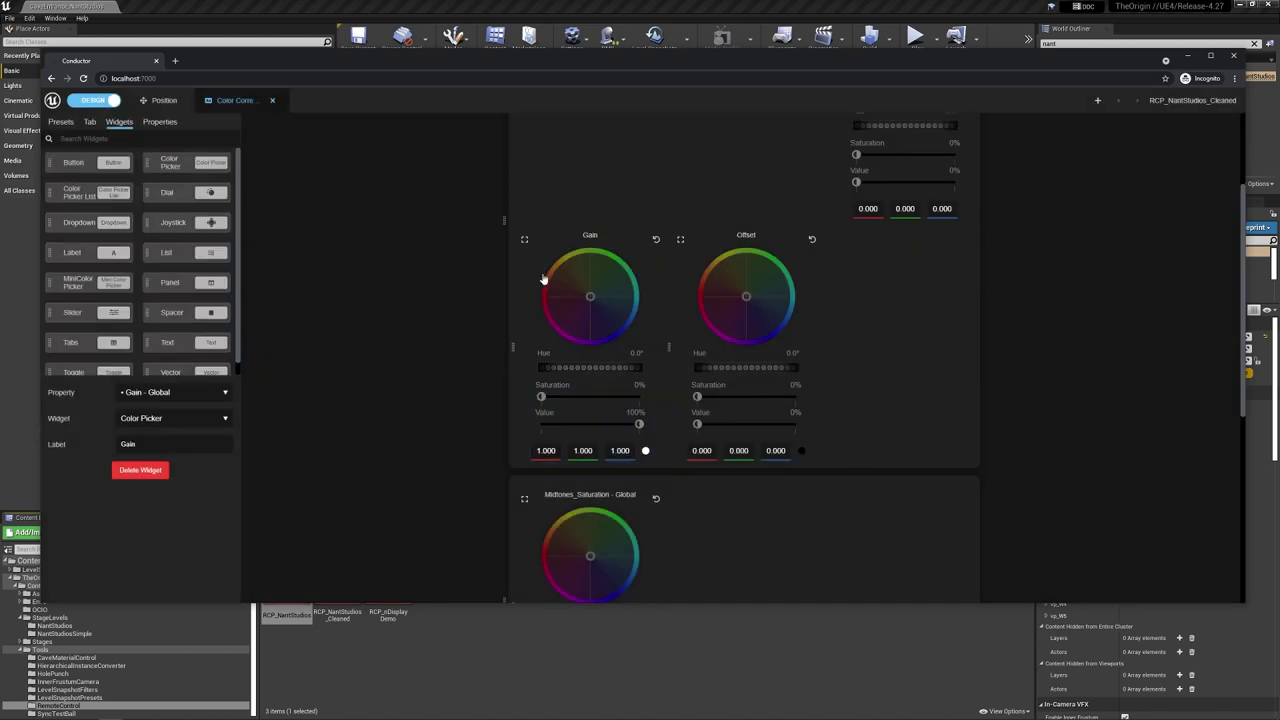
{"action": "left_click", "coordinate": [527, 258]}
{"action": "key", "text": "Delete"}
{"action": "left_click", "coordinate": [674, 318]}
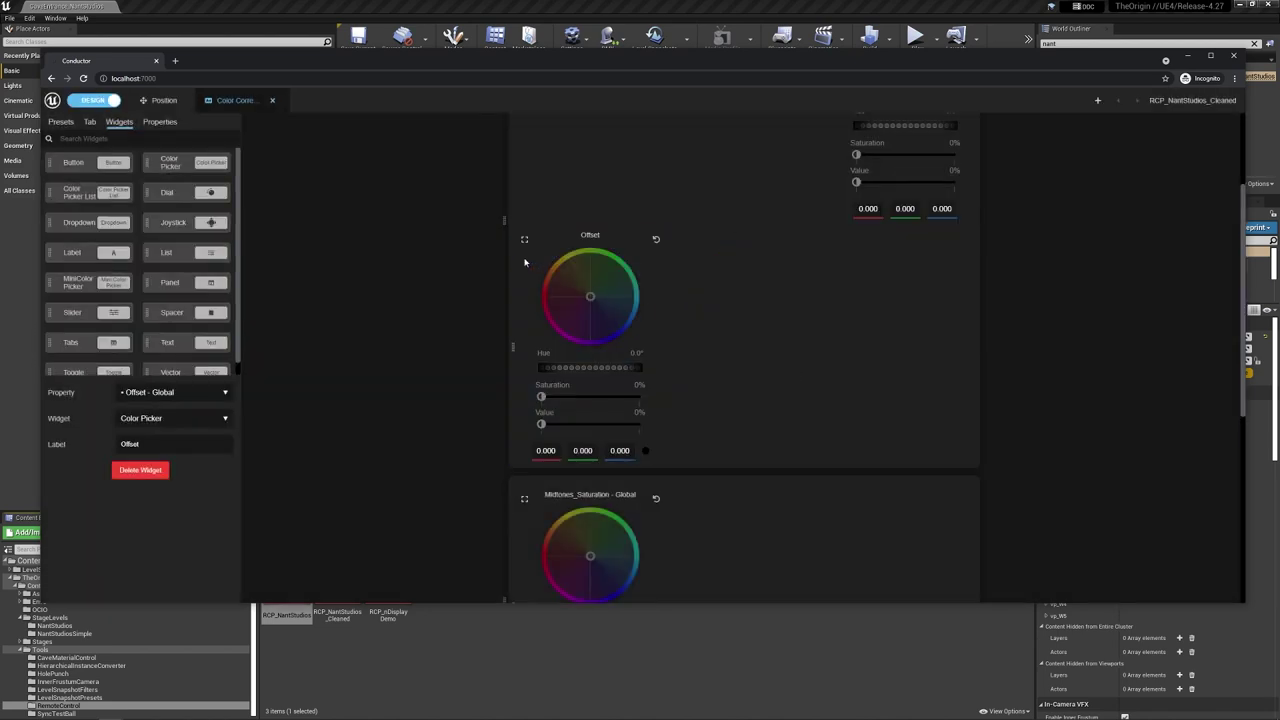
{"action": "left_click", "coordinate": [575, 285]}
{"action": "key", "text": "Delete"}
{"action": "left_click", "coordinate": [681, 316]}
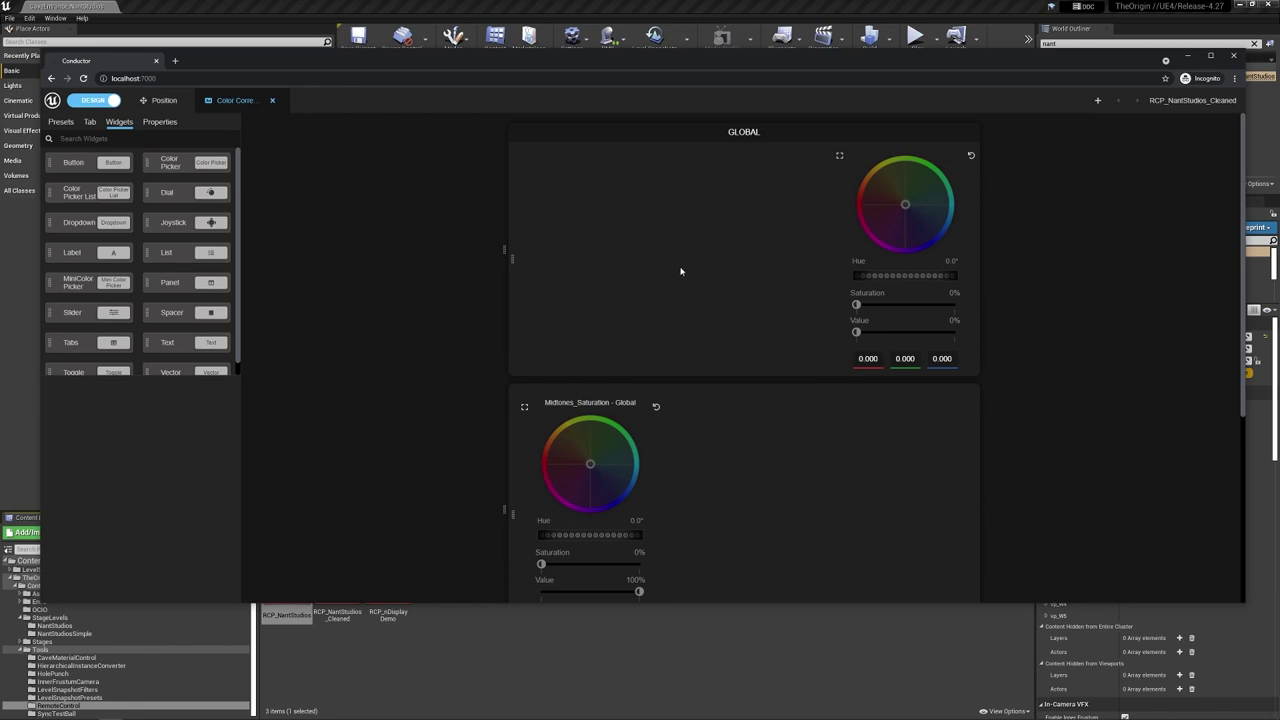
Step: Add Saturation, Contrast, Gamma, Gain and Offset - Global to the GLOBAL colour picker list
{"action": "left_click", "coordinate": [158, 125]}
{"action": "scroll", "coordinate": [633, 436], "scroll_direction": "down", "scroll_amount": 3}
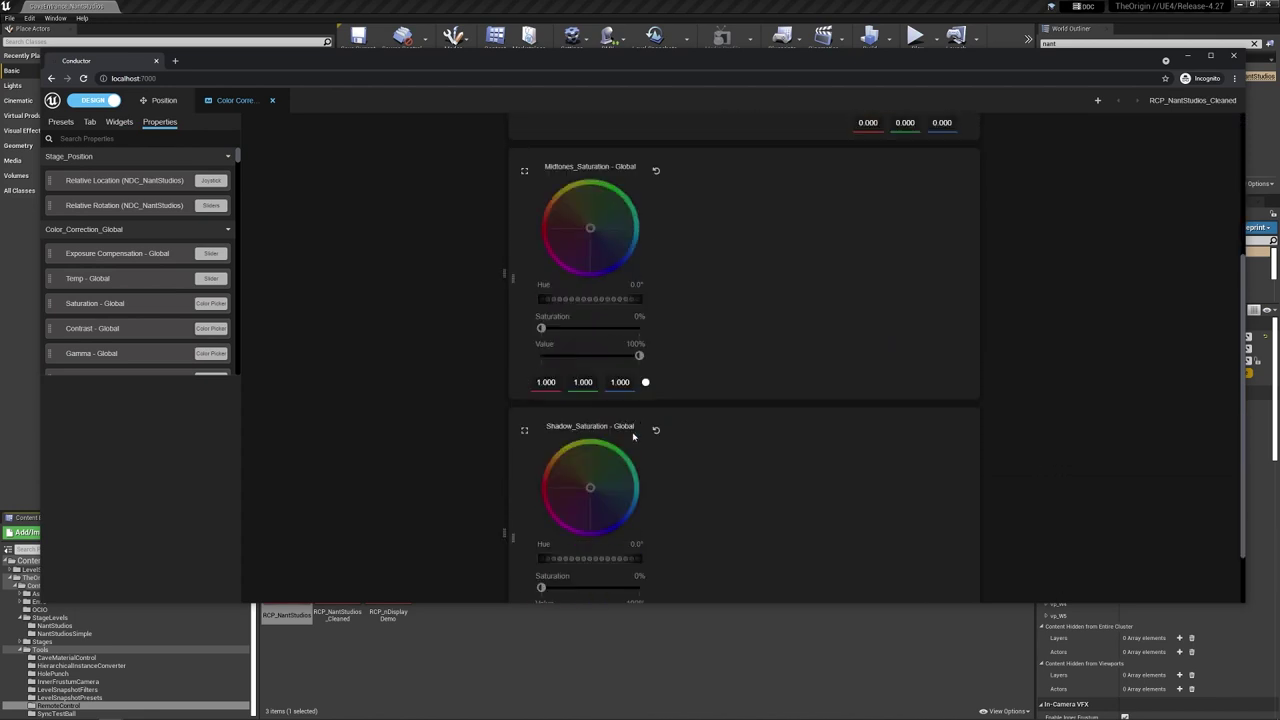
{"action": "scroll", "coordinate": [754, 328], "scroll_direction": "up", "scroll_amount": 2}
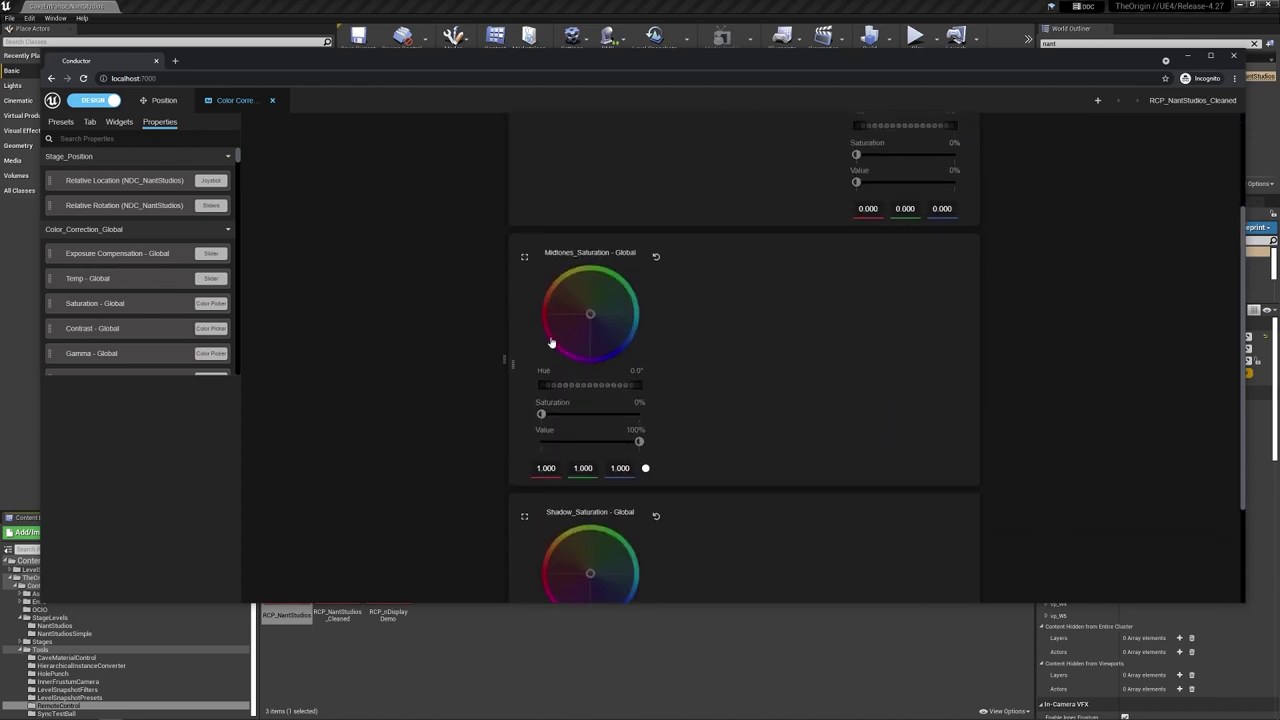
{"action": "scroll", "coordinate": [665, 343], "scroll_direction": "up", "scroll_amount": 3}
{"action": "scroll", "coordinate": [637, 210], "scroll_direction": "up", "scroll_amount": 1}
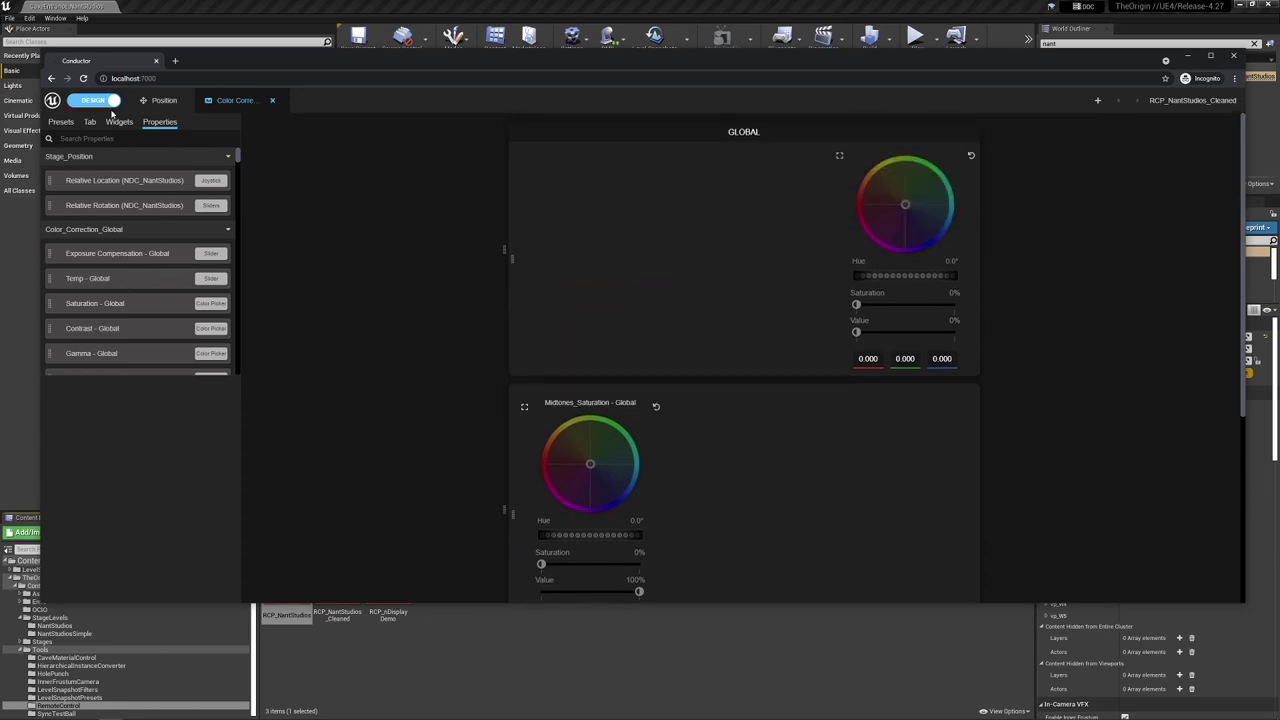
{"action": "scroll", "coordinate": [125, 240], "scroll_direction": "down", "scroll_amount": 2}
{"action": "scroll", "coordinate": [125, 240], "scroll_direction": "up", "scroll_amount": 1}
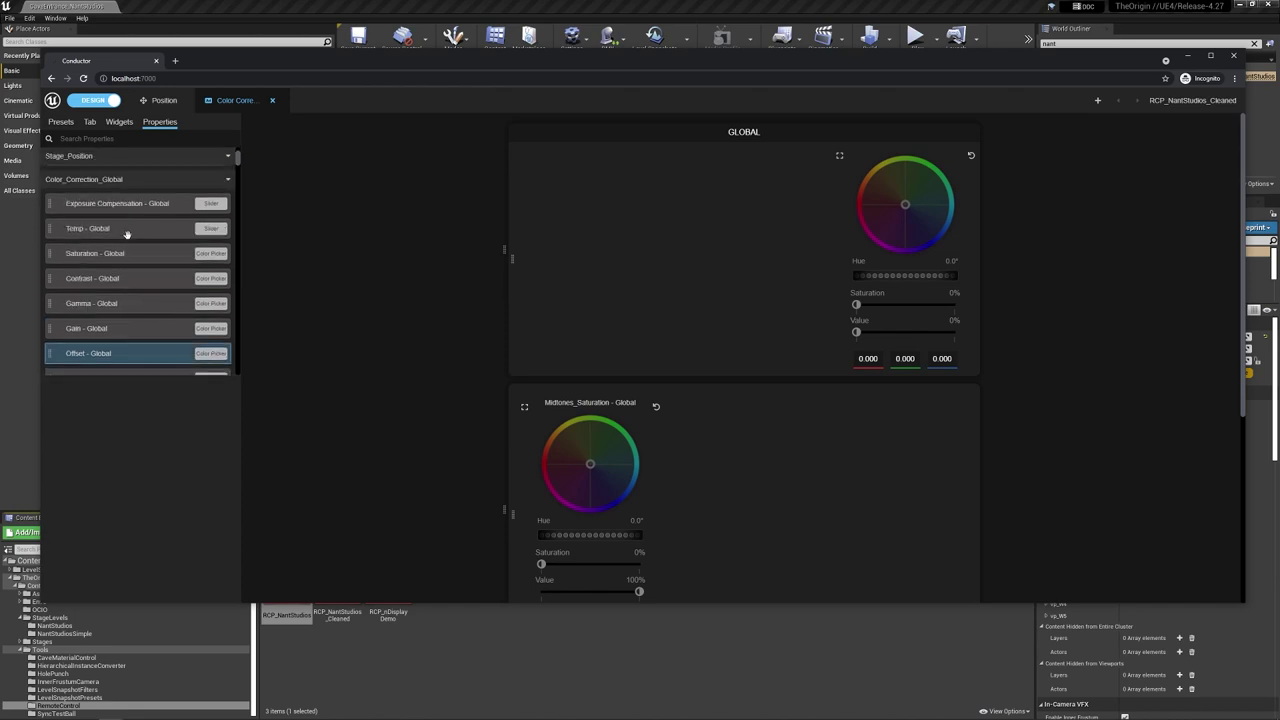
{"action": "left_click_drag", "start_coordinate": [115, 257], "coordinate": [622, 192]}
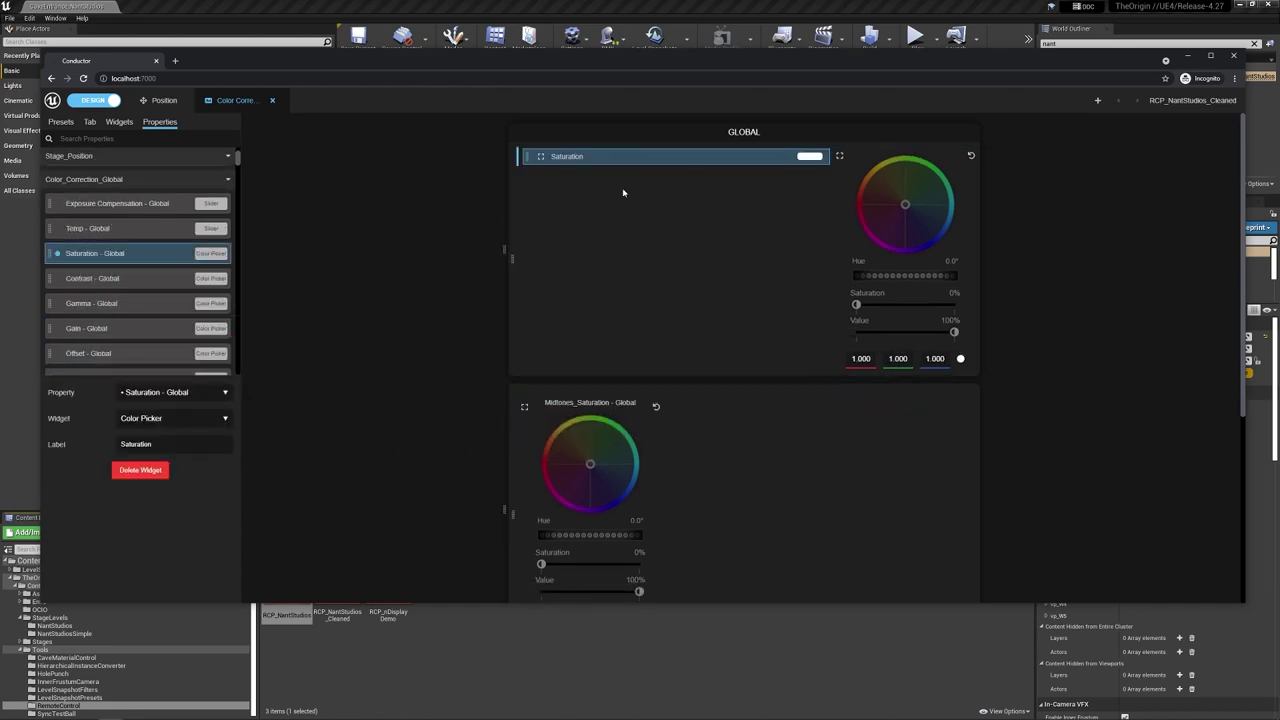
{"action": "left_click_drag", "start_coordinate": [90, 280], "coordinate": [602, 209]}
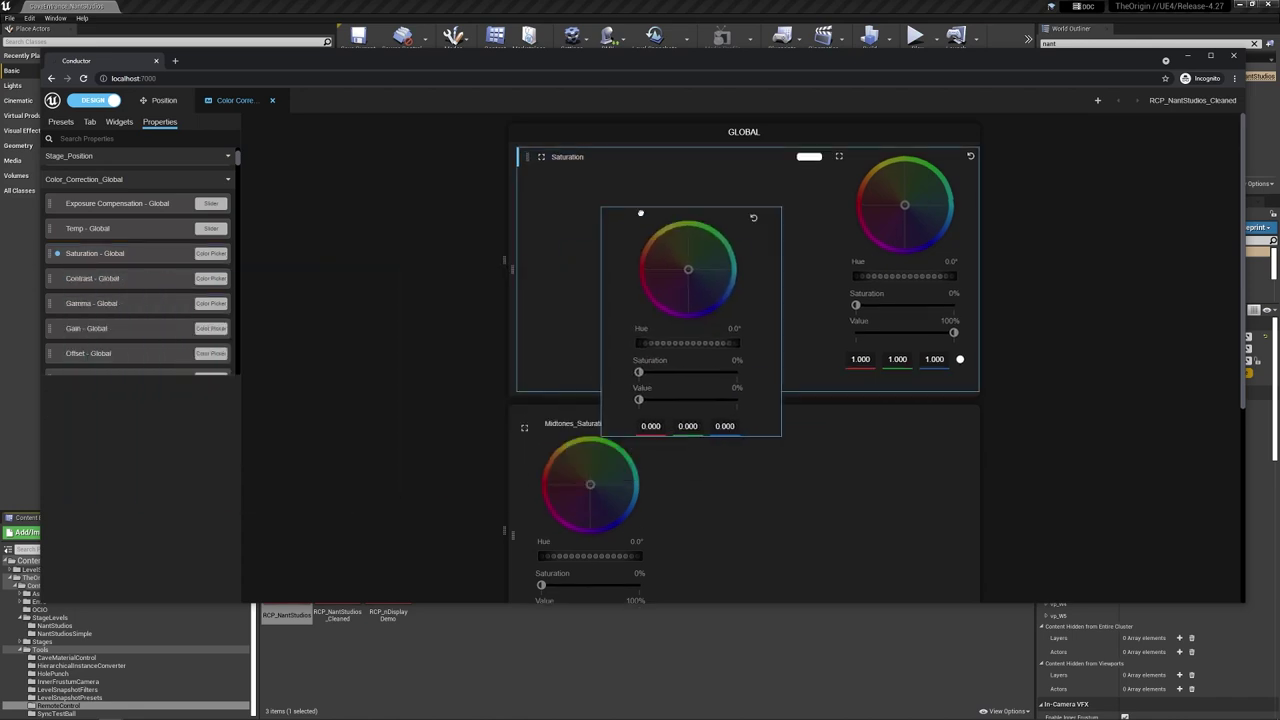
{"action": "left_click_drag", "start_coordinate": [82, 303], "coordinate": [610, 230]}
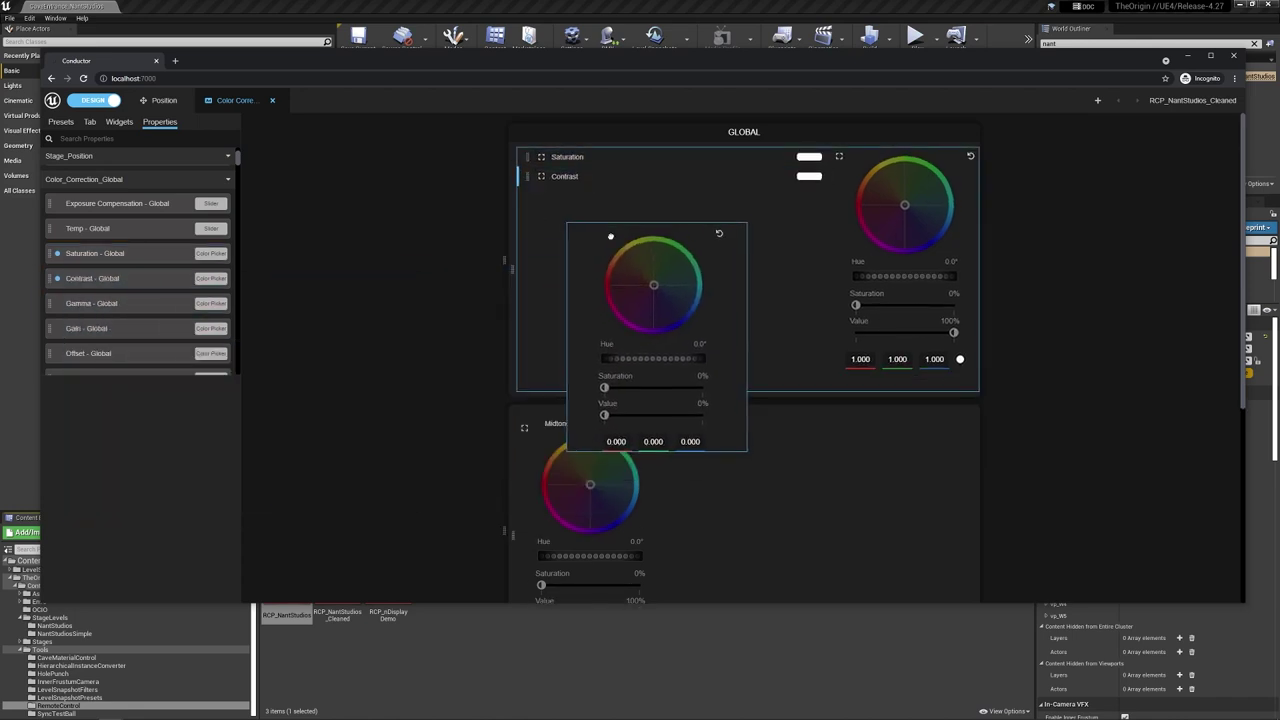
{"action": "left_click_drag", "start_coordinate": [102, 330], "coordinate": [608, 240]}
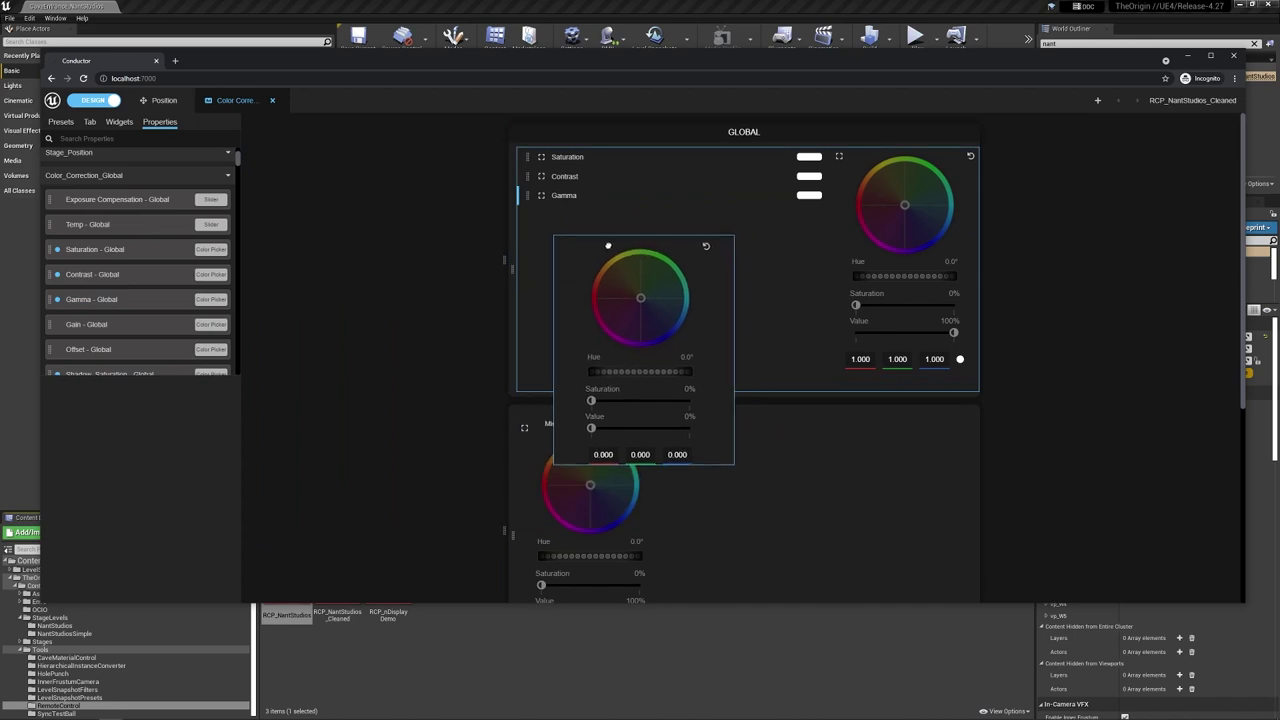
{"action": "left_click_drag", "start_coordinate": [135, 341], "coordinate": [591, 268]}
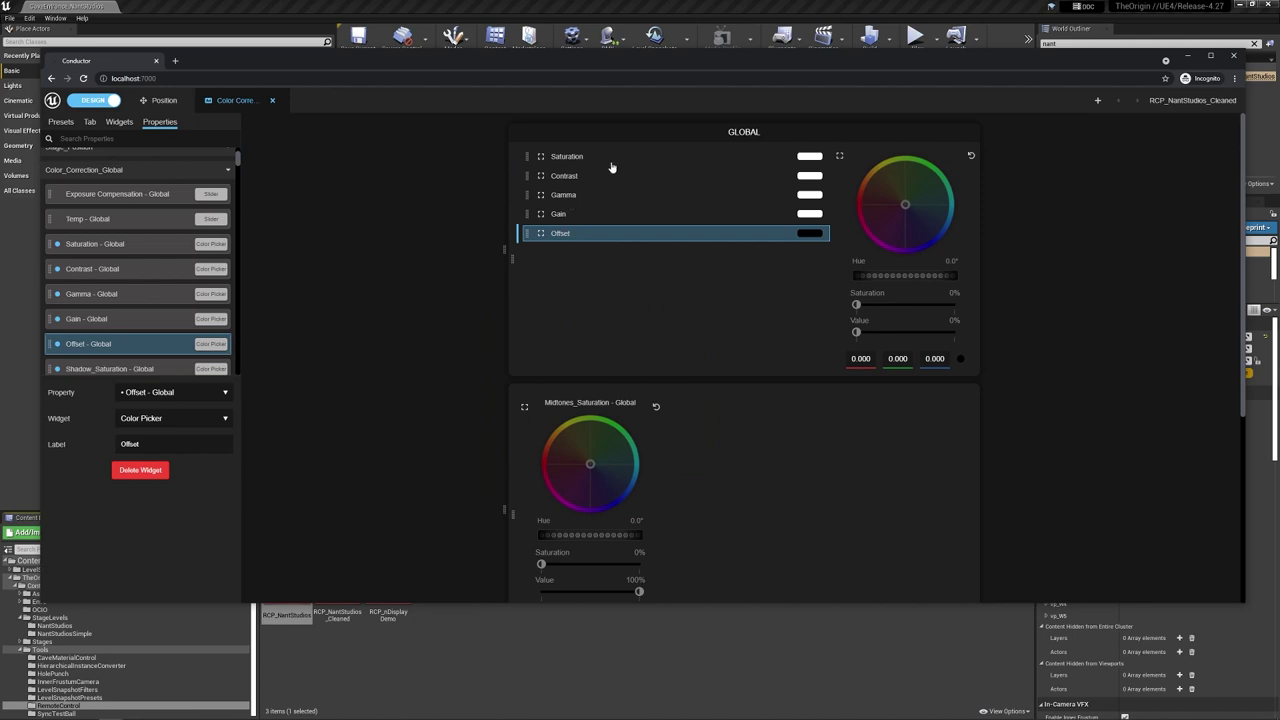
Step: Delete the Midtones_Saturation and Shadow_Saturation panels, confirming each removal
{"action": "scroll", "coordinate": [618, 282], "scroll_direction": "down", "scroll_amount": 3}
{"action": "scroll", "coordinate": [169, 293], "scroll_direction": "down", "scroll_amount": 2}
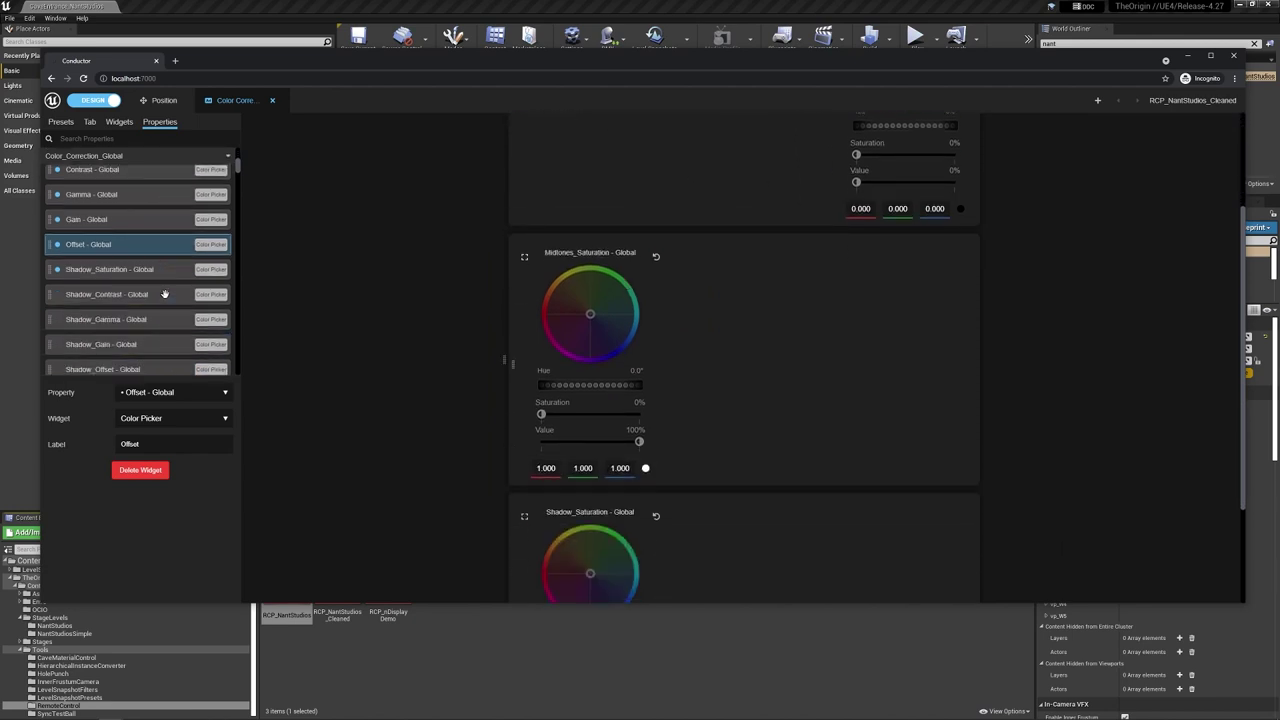
{"action": "scroll", "coordinate": [161, 293], "scroll_direction": "down", "scroll_amount": 2}
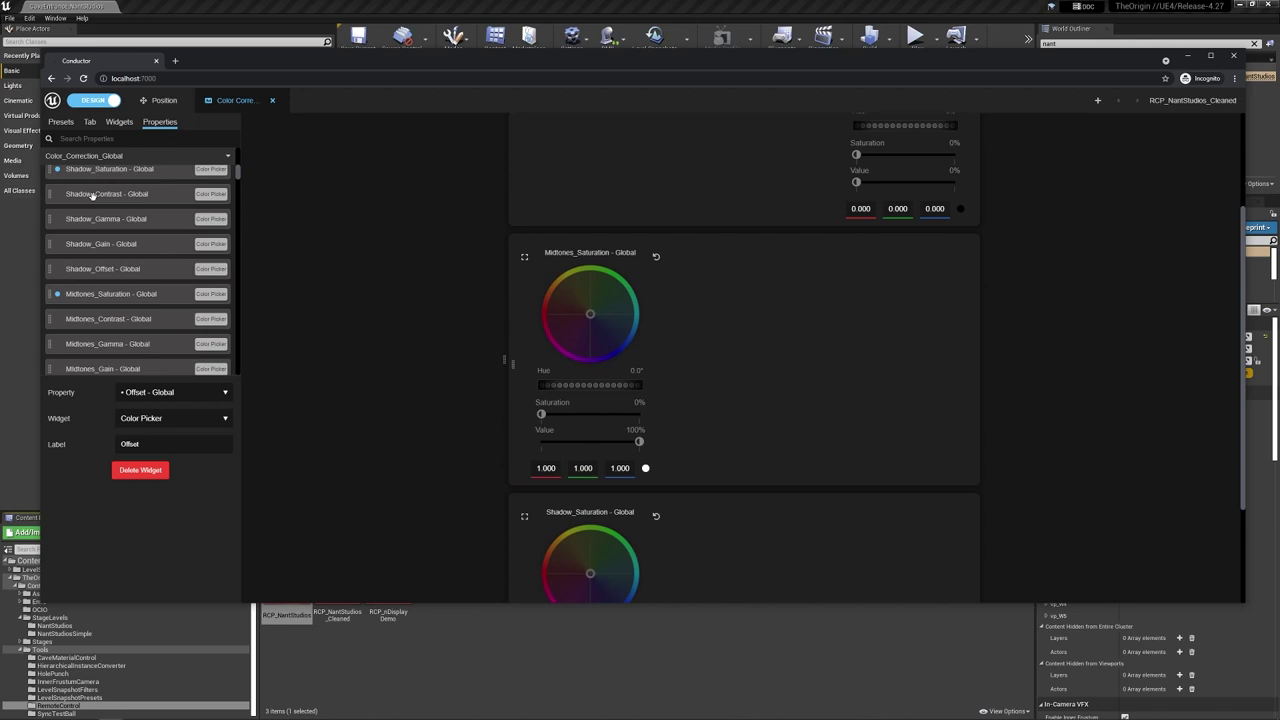
{"action": "left_click", "coordinate": [648, 247]}
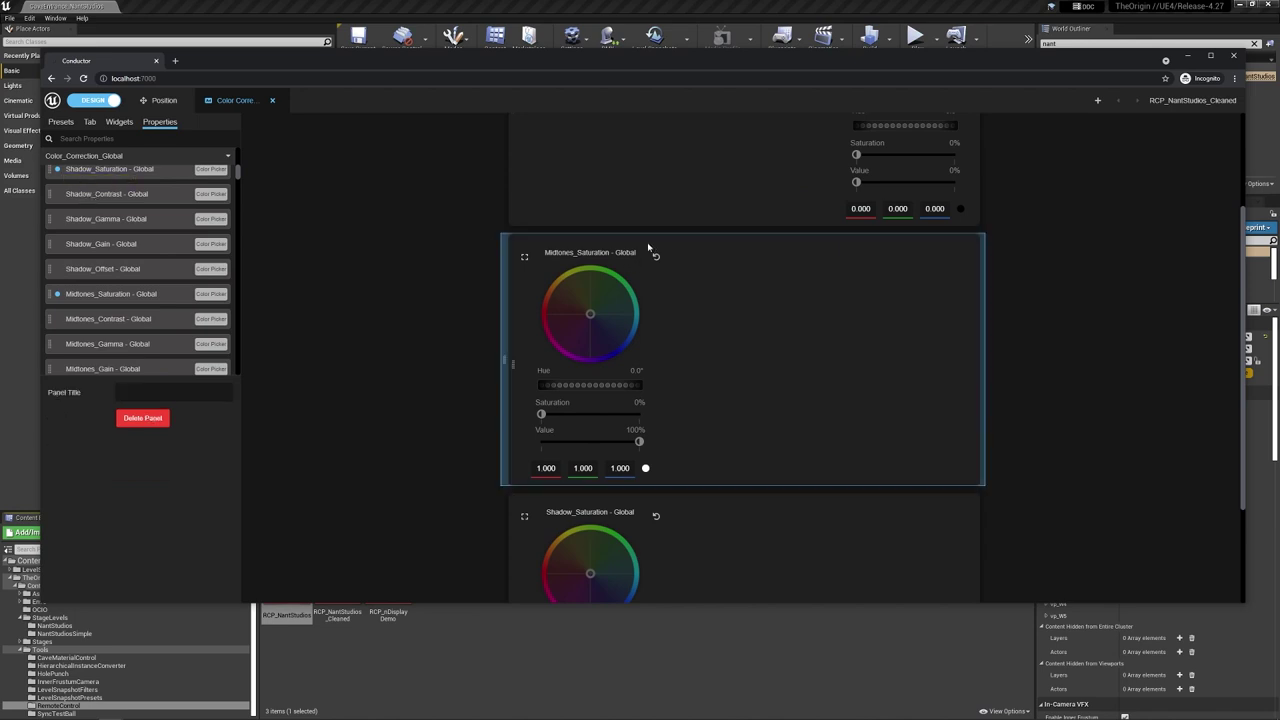
{"action": "key", "text": "Delete"}
{"action": "left_click", "coordinate": [660, 322]}
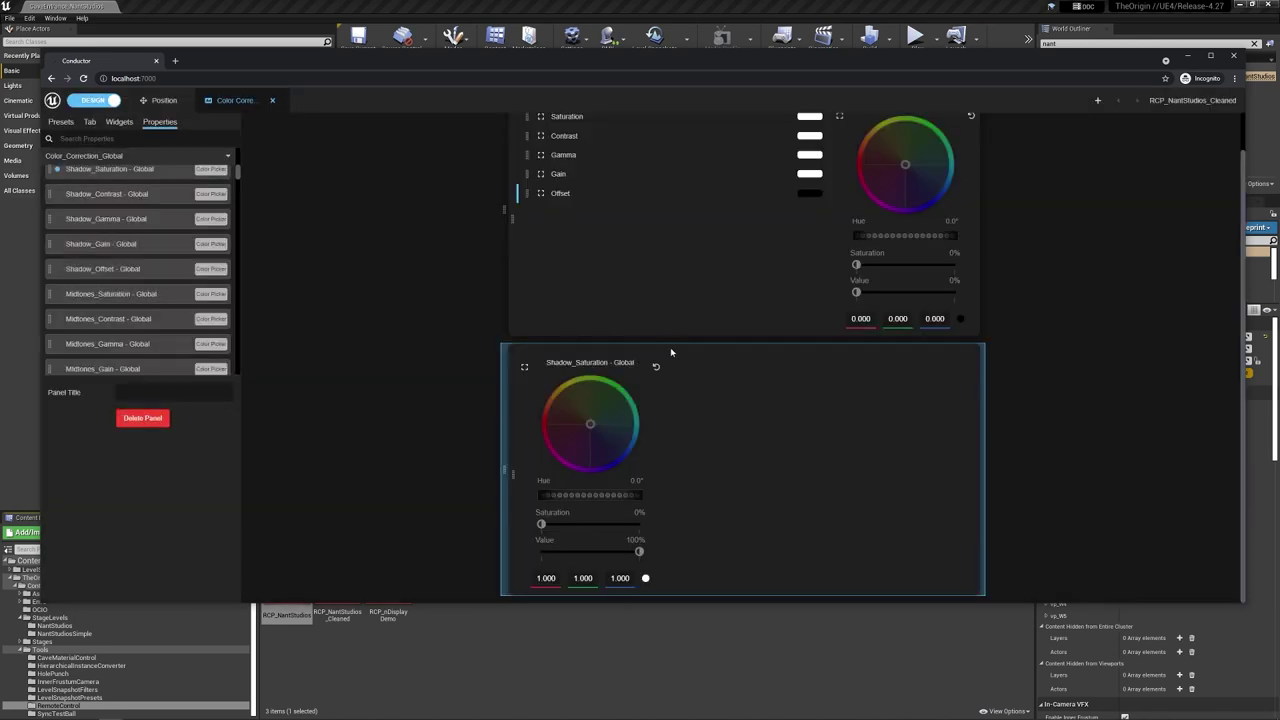
{"action": "key", "text": "Delete"}
{"action": "left_click", "coordinate": [672, 315]}
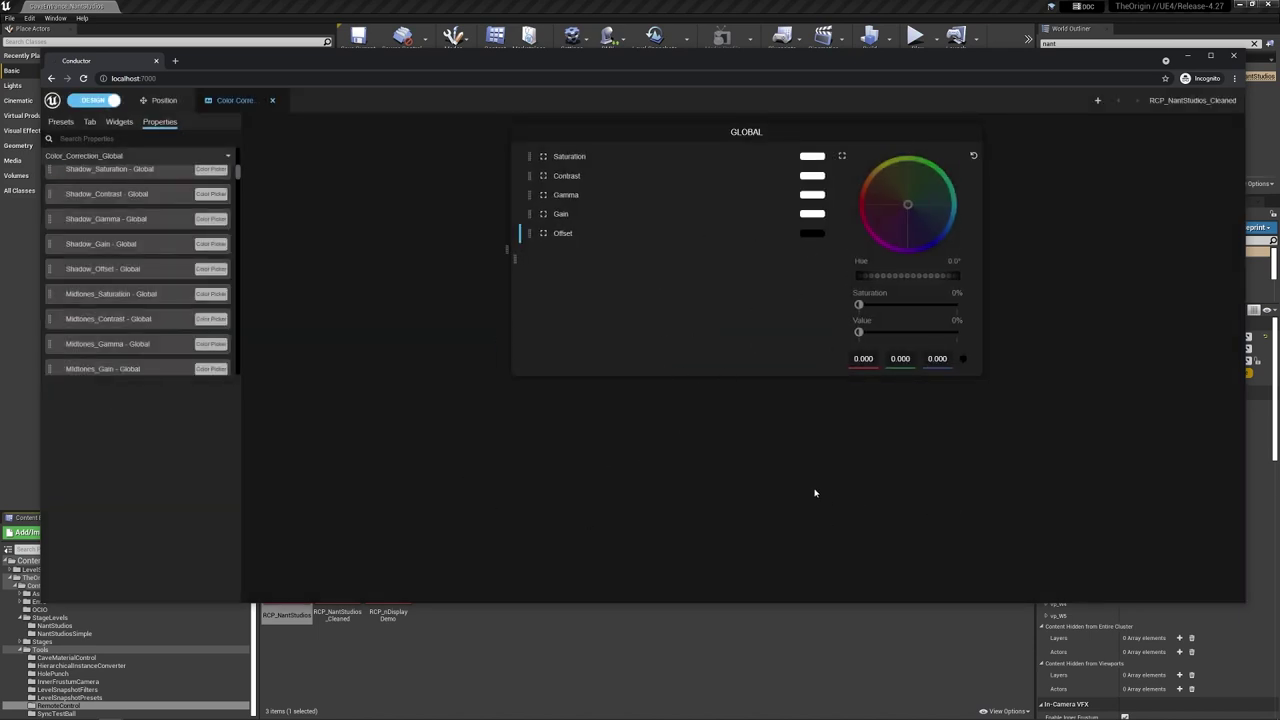
{"action": "left_click", "coordinate": [631, 160]}
Step: Switch to Control mode and select each GLOBAL colour picker in turn to test the list
{"action": "left_click", "coordinate": [551, 271]}
{"action": "left_click", "coordinate": [105, 103]}
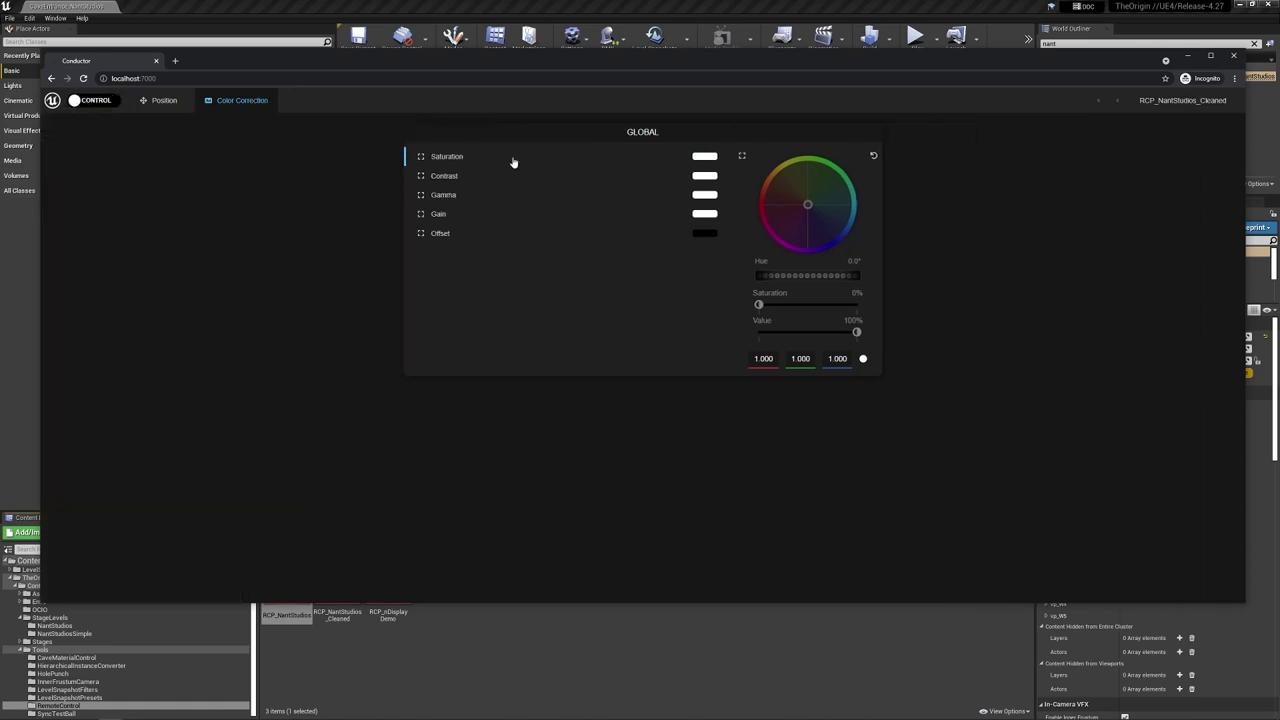
{"action": "left_click", "coordinate": [472, 178]}
{"action": "left_click", "coordinate": [477, 203]}
{"action": "left_click", "coordinate": [487, 219]}
{"action": "left_click", "coordinate": [486, 233]}
{"action": "left_click", "coordinate": [489, 162]}
{"action": "left_click", "coordinate": [488, 180]}
{"action": "left_click", "coordinate": [489, 199]}
{"action": "left_click", "coordinate": [482, 236]}
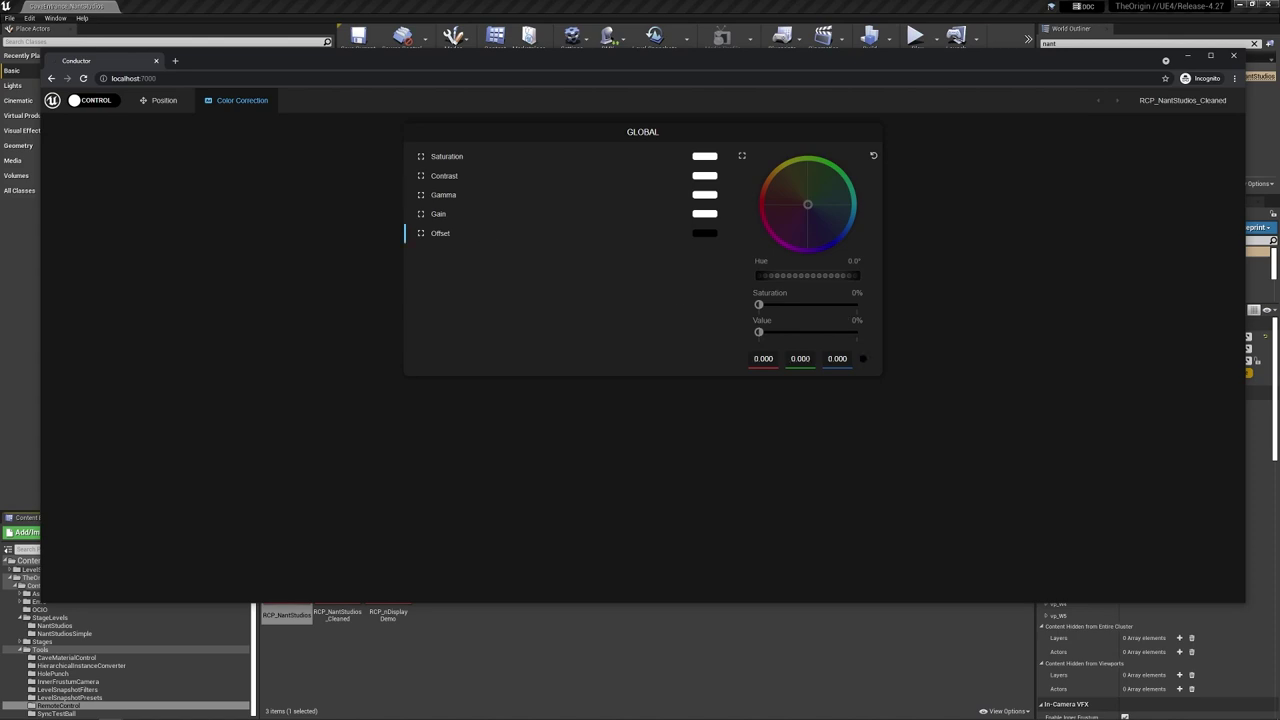
{"action": "left_click", "coordinate": [490, 163]}
{"action": "left_click", "coordinate": [490, 177]}
{"action": "left_click", "coordinate": [448, 158]}
Step: Tint the Saturation picker green, softened to 37% saturation
{"action": "left_click", "coordinate": [835, 183]}
{"action": "left_click_drag", "start_coordinate": [835, 183], "coordinate": [816, 194]}
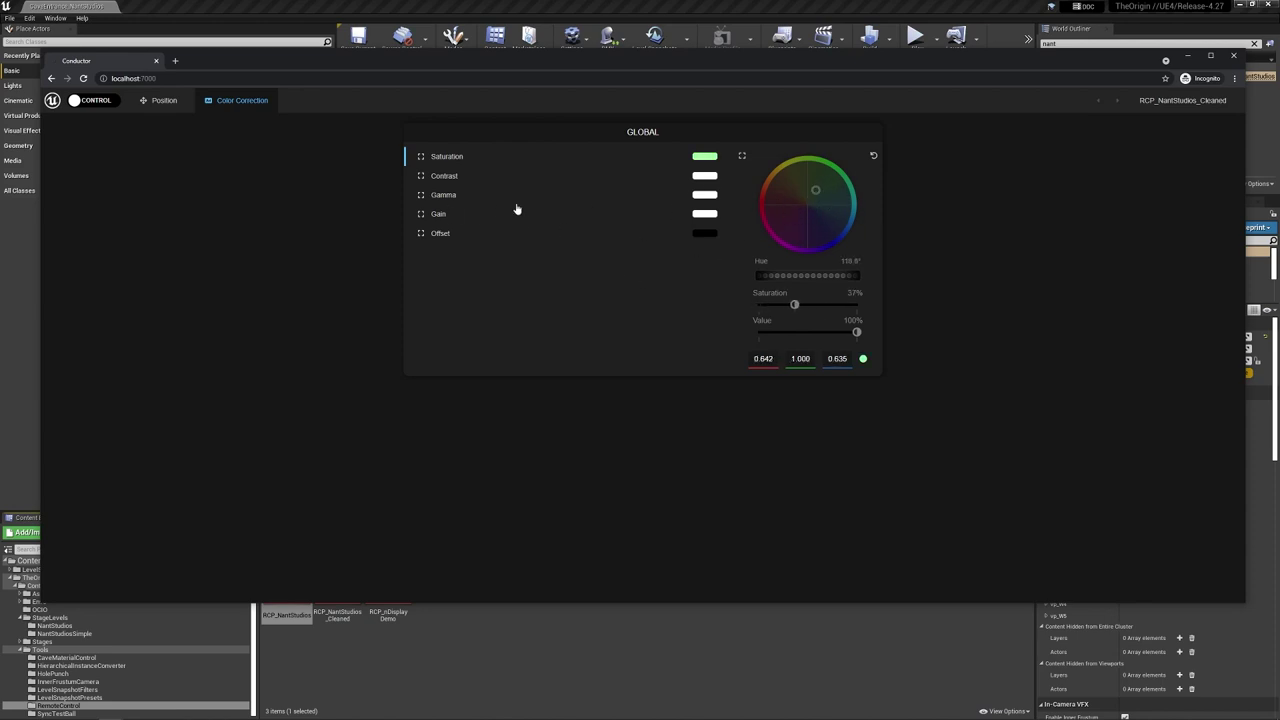
{"action": "left_click", "coordinate": [488, 180]}
{"action": "left_click", "coordinate": [485, 160]}
Step: Tint the Contrast picker pink and the Gamma picker blue, then review the pickers
{"action": "left_click", "coordinate": [489, 181]}
{"action": "mouse_move", "coordinate": [848, 208]}
{"action": "left_mouse_down"}
{"action": "mouse_move", "coordinate": [762, 224]}
{"action": "mouse_move", "coordinate": [817, 229]}
{"action": "left_mouse_up"}
{"action": "left_click", "coordinate": [489, 206]}
{"action": "left_click", "coordinate": [483, 218]}
{"action": "left_click", "coordinate": [487, 162]}
{"action": "left_click", "coordinate": [482, 180]}
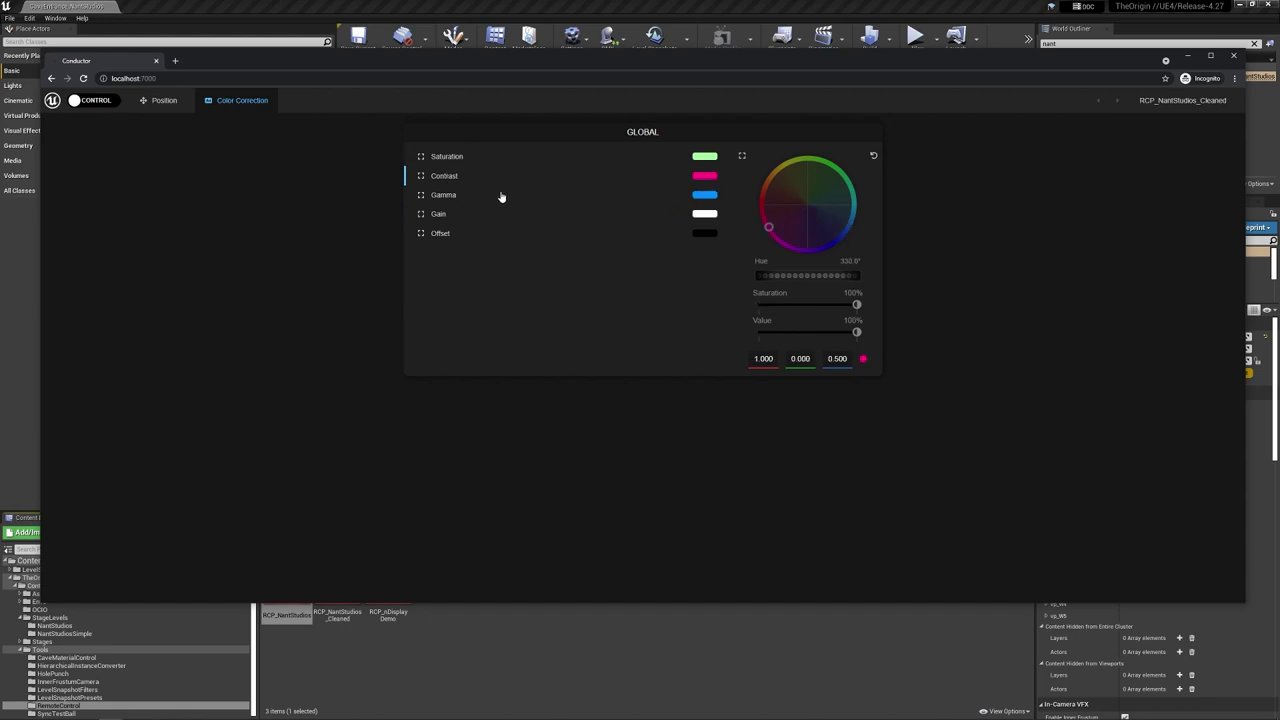
{"action": "left_click", "coordinate": [501, 197]}
{"action": "left_click", "coordinate": [490, 218]}
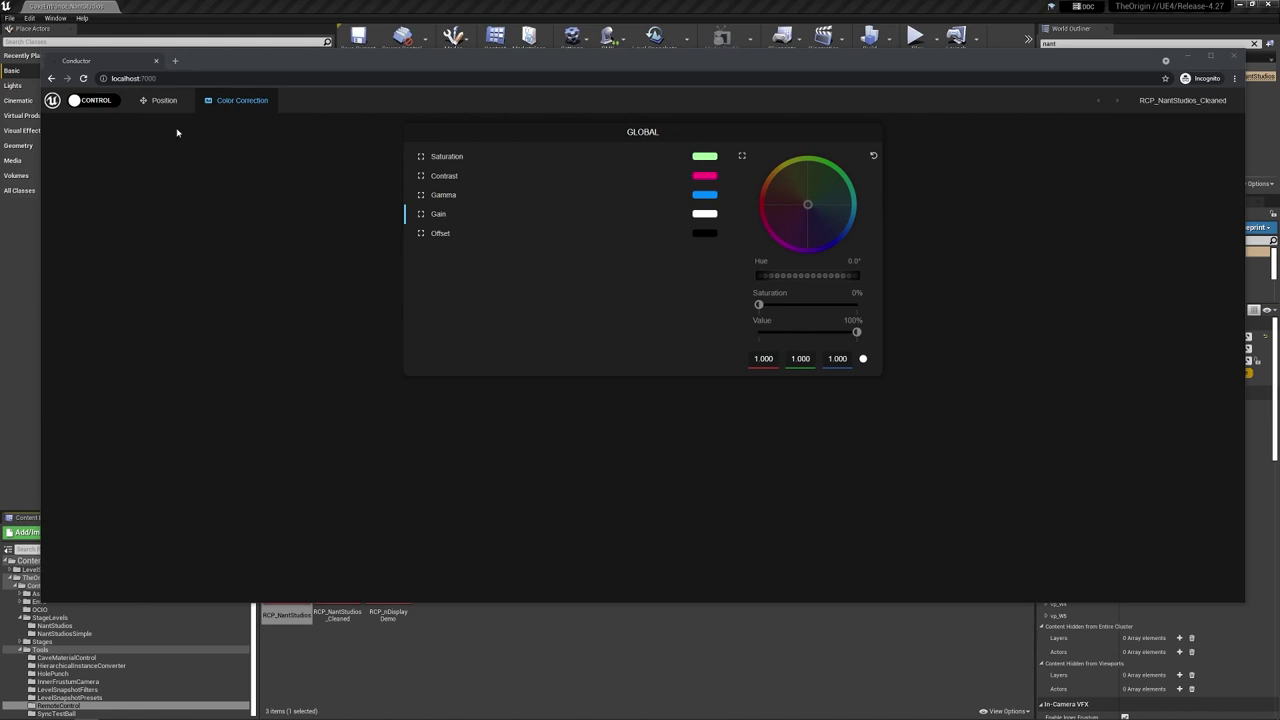
Step: In Design mode, add a new Color Picker List panel below GLOBAL
{"action": "left_click", "coordinate": [96, 100]}
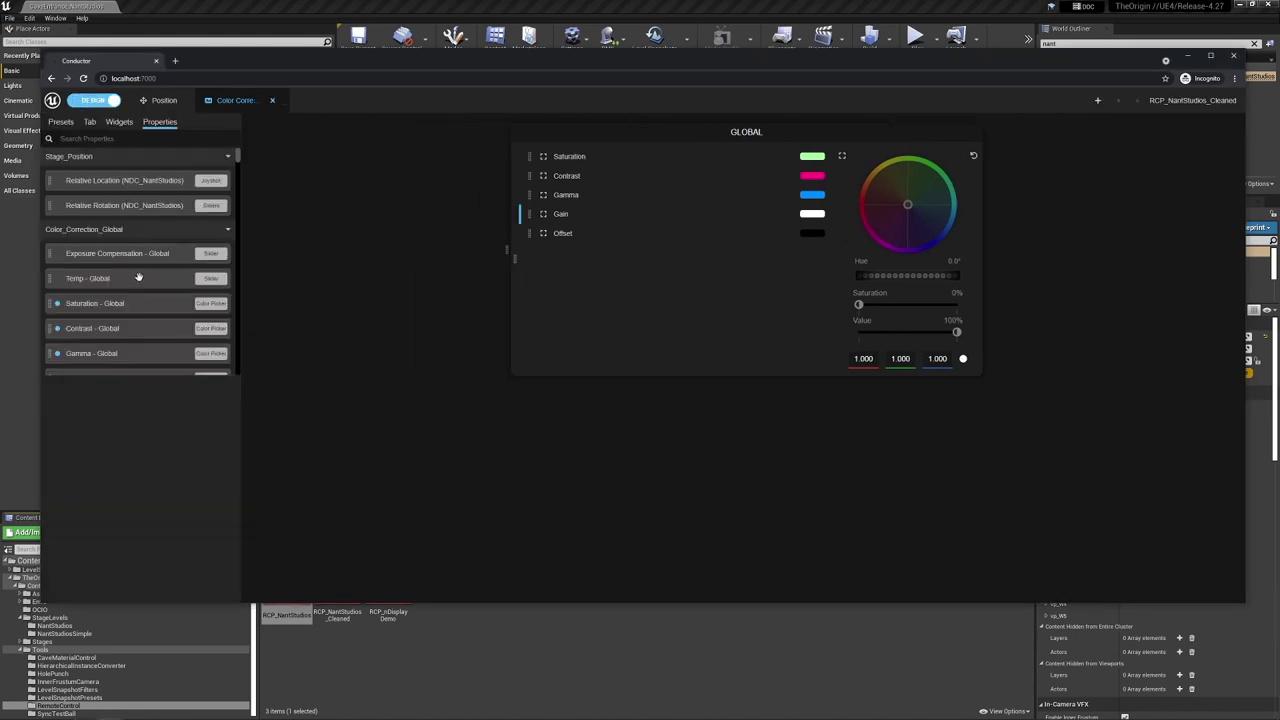
{"action": "scroll", "coordinate": [139, 277], "scroll_direction": "down", "scroll_amount": 3}
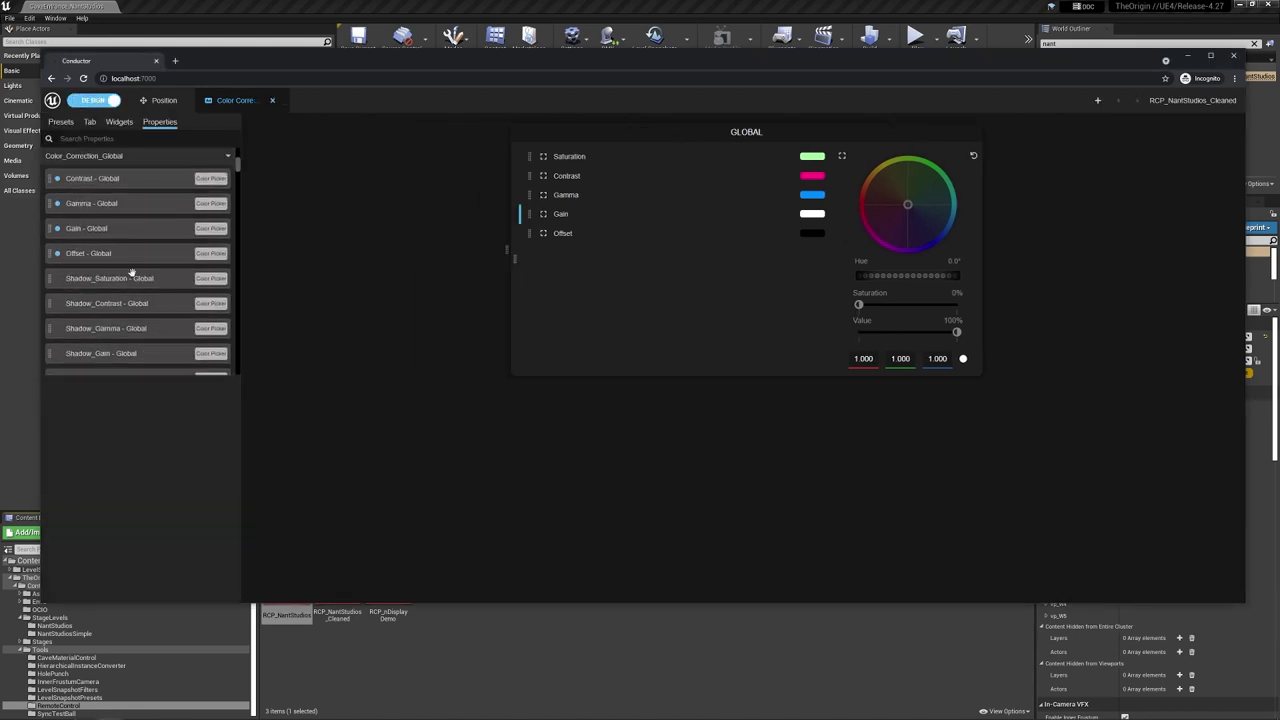
{"action": "left_click", "coordinate": [124, 123]}
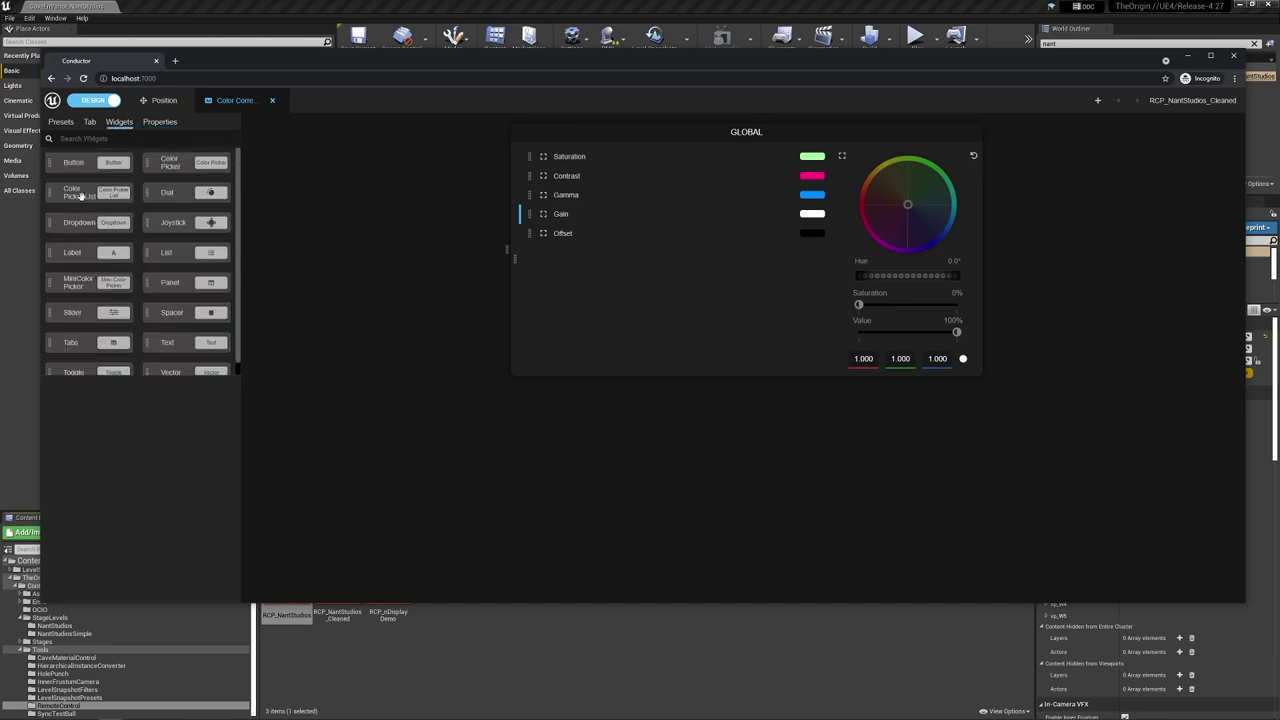
{"action": "left_click_drag", "start_coordinate": [82, 196], "coordinate": [563, 434]}
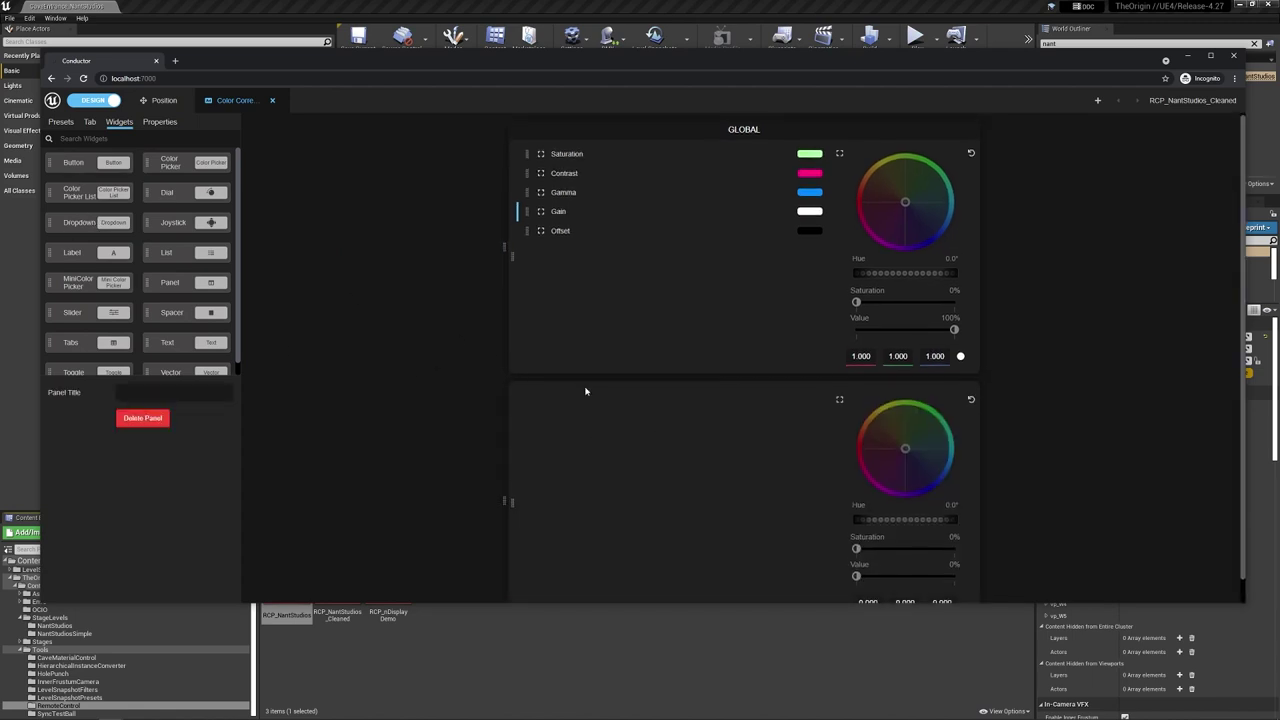
Step: Add Shadow_Saturation, Contrast, Gamma, Gain and Offset - Global to the new panel
{"action": "scroll", "coordinate": [511, 393], "scroll_direction": "down", "scroll_amount": 1}
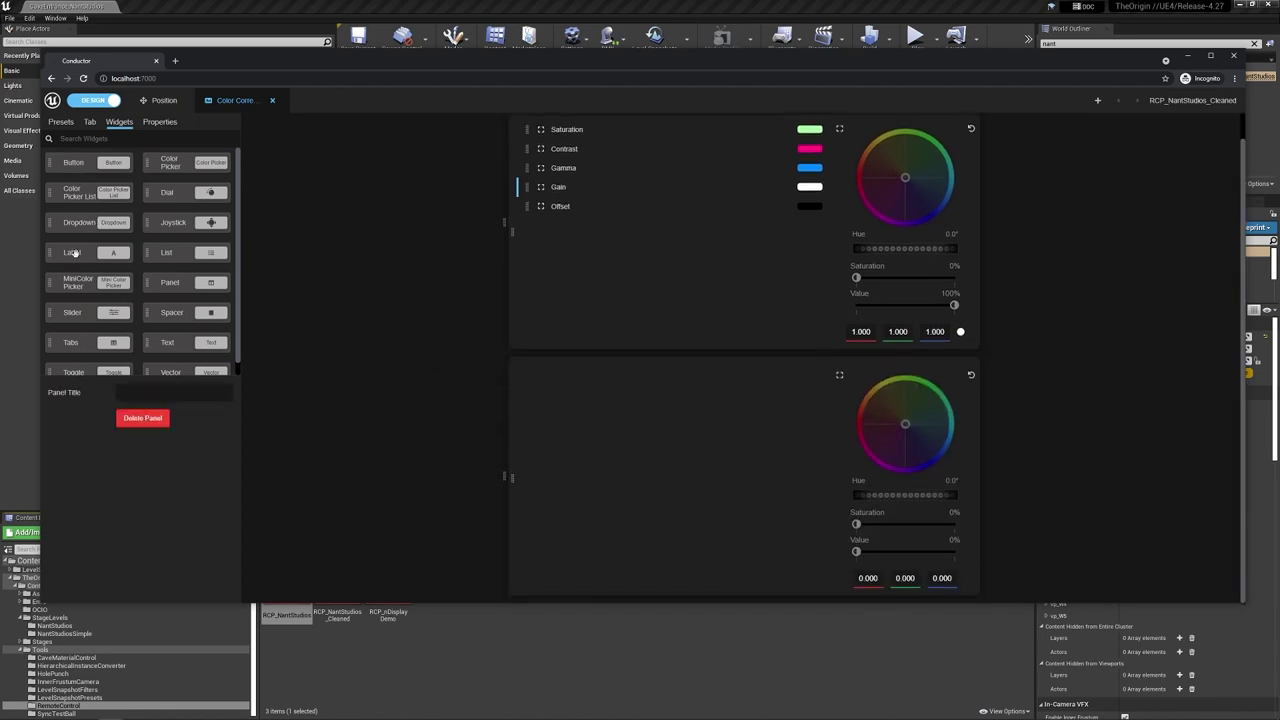
{"action": "left_click", "coordinate": [156, 121]}
{"action": "scroll", "coordinate": [120, 295], "scroll_direction": "down", "scroll_amount": 1}
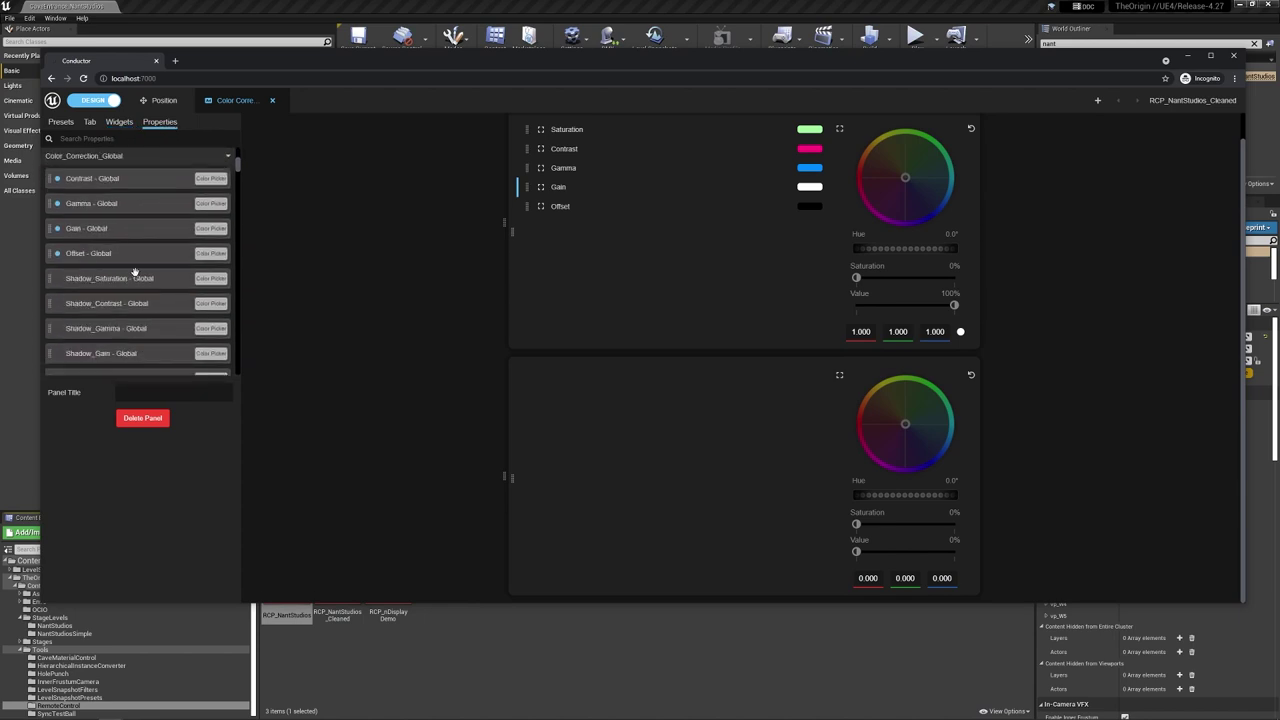
{"action": "scroll", "coordinate": [120, 295], "scroll_direction": "down", "scroll_amount": 1}
{"action": "scroll", "coordinate": [120, 295], "scroll_direction": "down", "scroll_amount": 1}
{"action": "scroll", "coordinate": [108, 205], "scroll_direction": "down", "scroll_amount": 1}
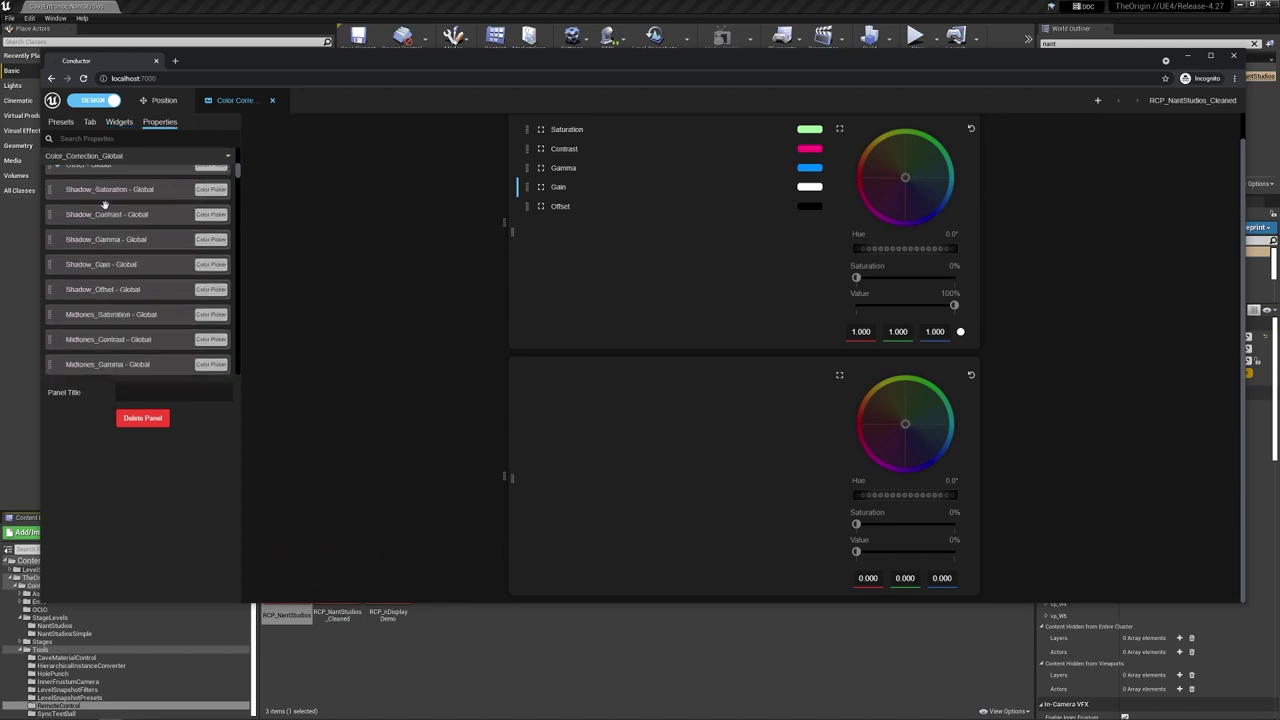
{"action": "scroll", "coordinate": [110, 225], "scroll_direction": "up", "scroll_amount": 1}
{"action": "left_click_drag", "start_coordinate": [112, 231], "coordinate": [640, 470]}
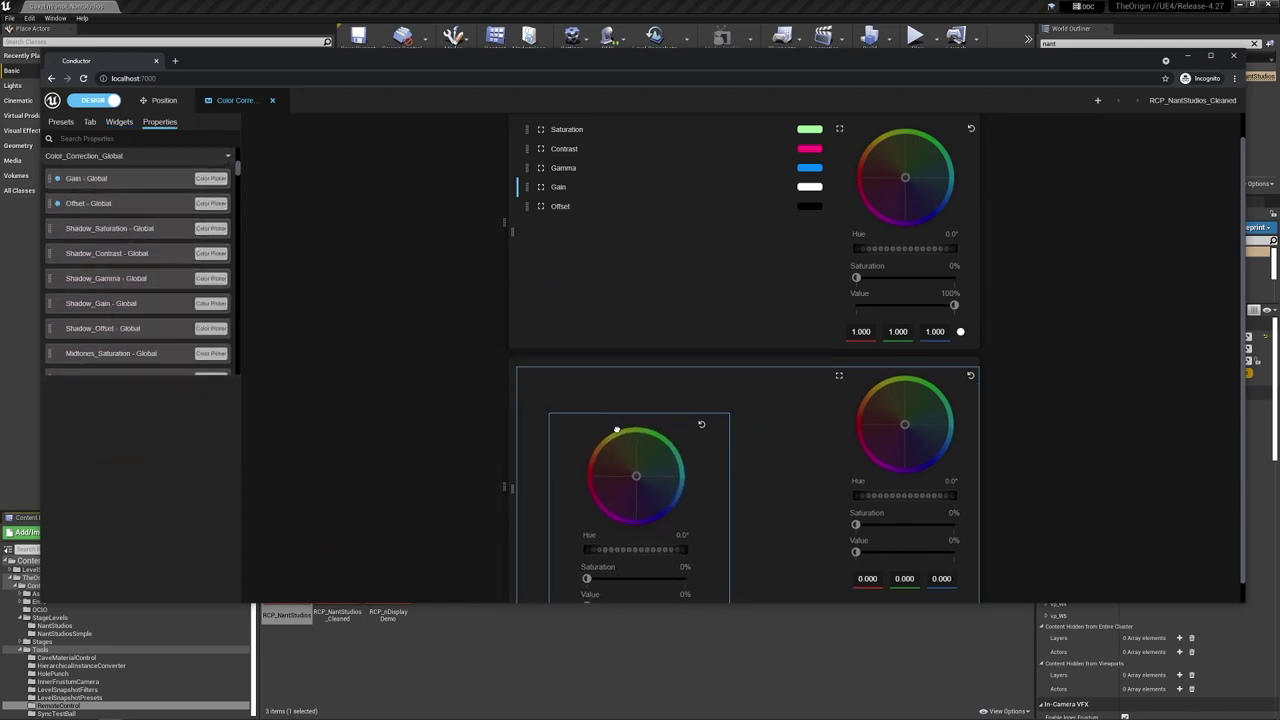
{"action": "left_click_drag", "start_coordinate": [108, 252], "coordinate": [640, 470]}
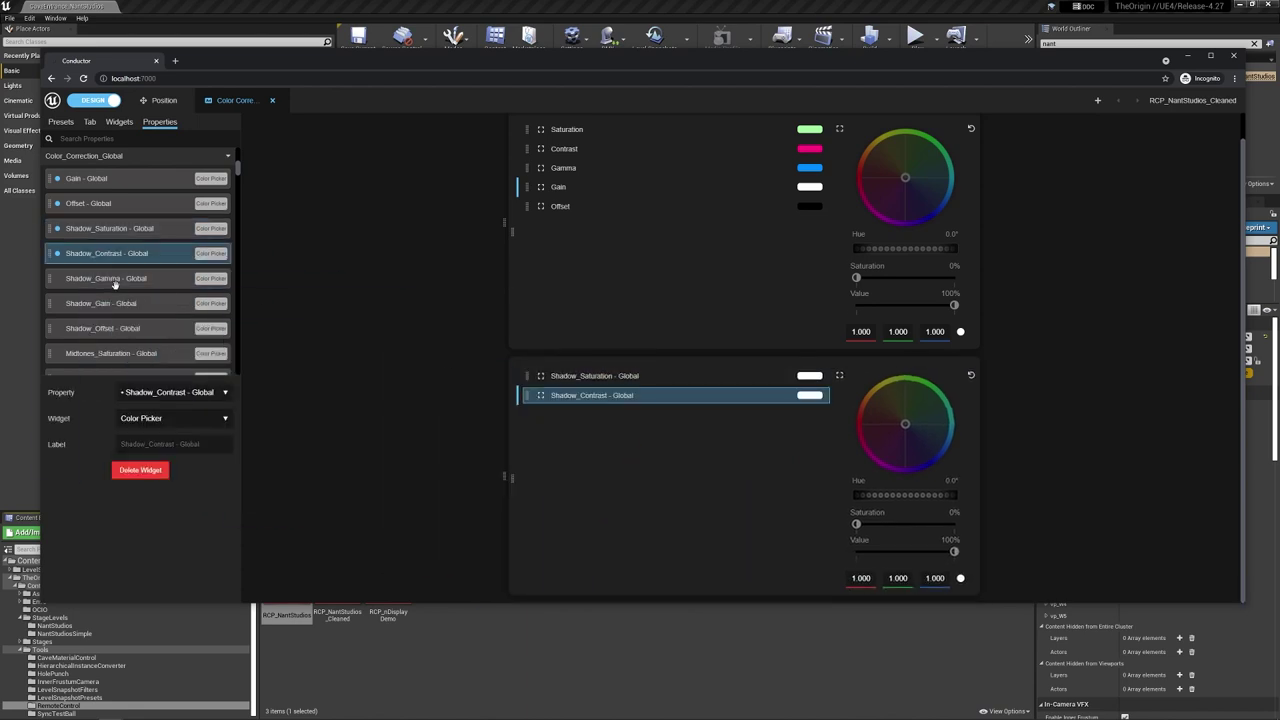
{"action": "left_click_drag", "start_coordinate": [114, 280], "coordinate": [100, 284]}
{"action": "left_click_drag", "start_coordinate": [207, 308], "coordinate": [657, 466]}
{"action": "left_click_drag", "start_coordinate": [96, 307], "coordinate": [640, 470]}
{"action": "left_click_drag", "start_coordinate": [92, 327], "coordinate": [645, 480]}
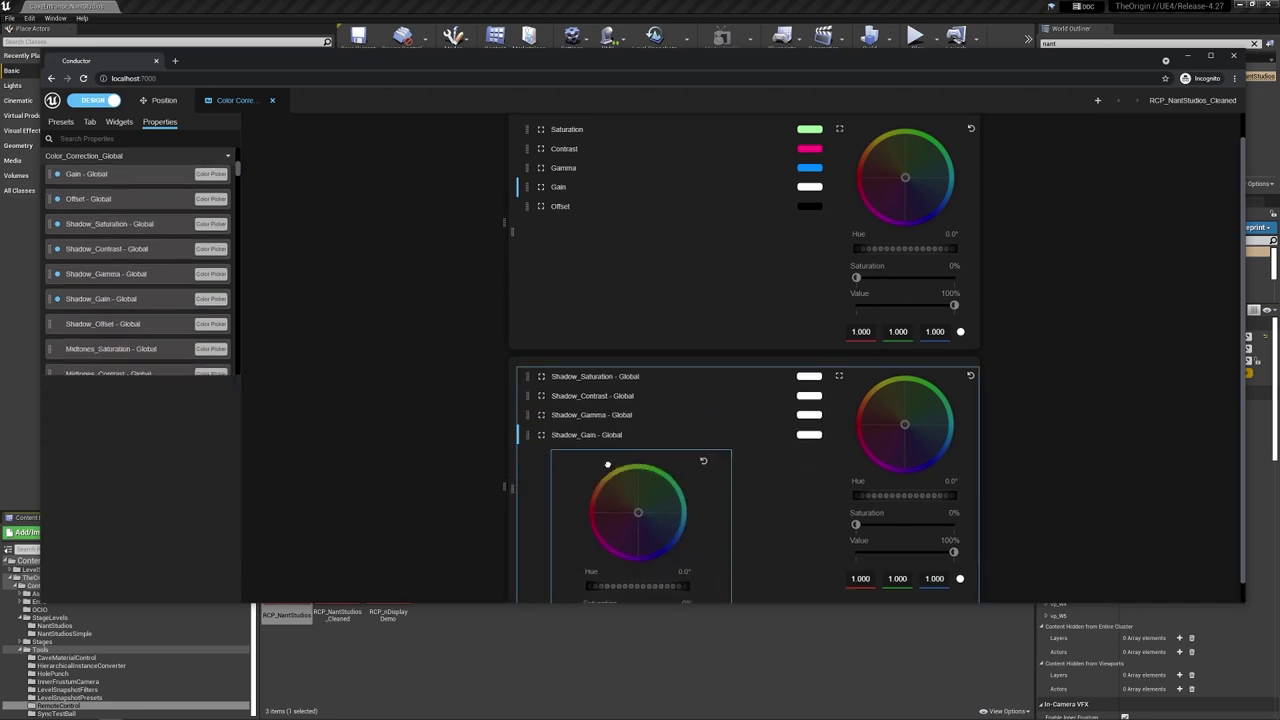
Step: Add a third Color Picker List panel containing Midtones_Saturation - Global
{"action": "scroll", "coordinate": [134, 286], "scroll_direction": "down", "scroll_amount": 2}
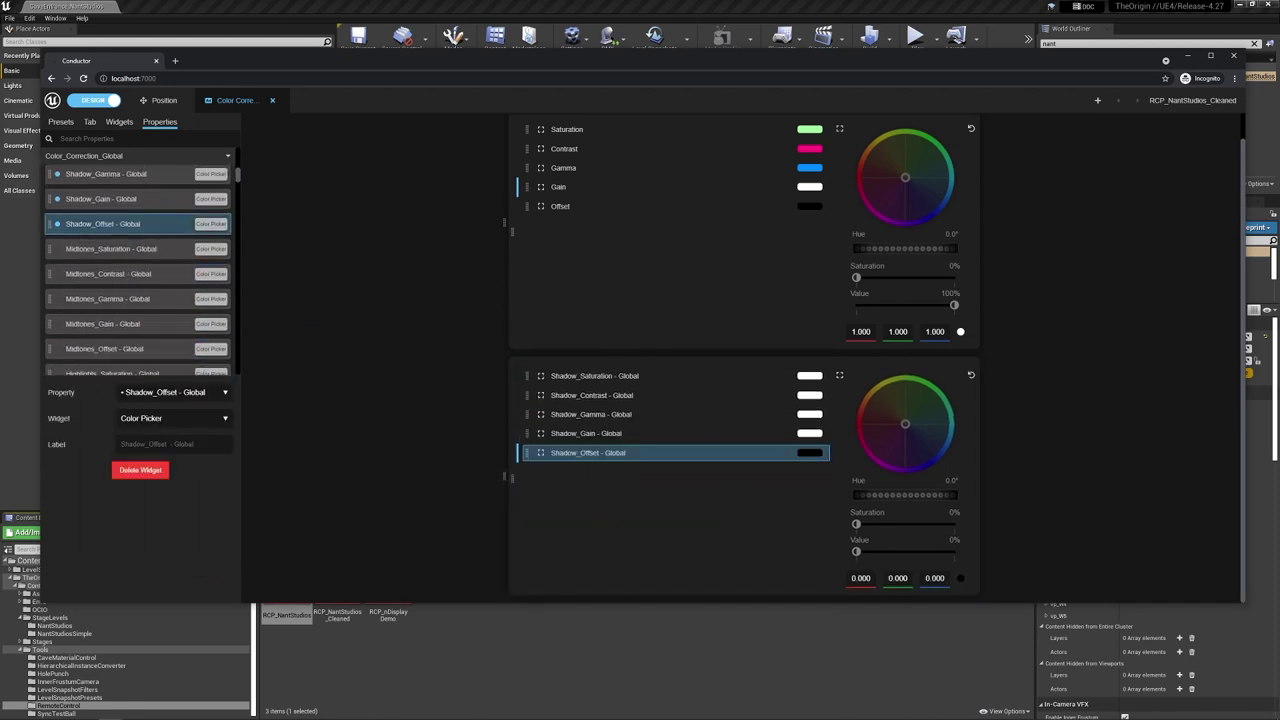
{"action": "left_click", "coordinate": [119, 122]}
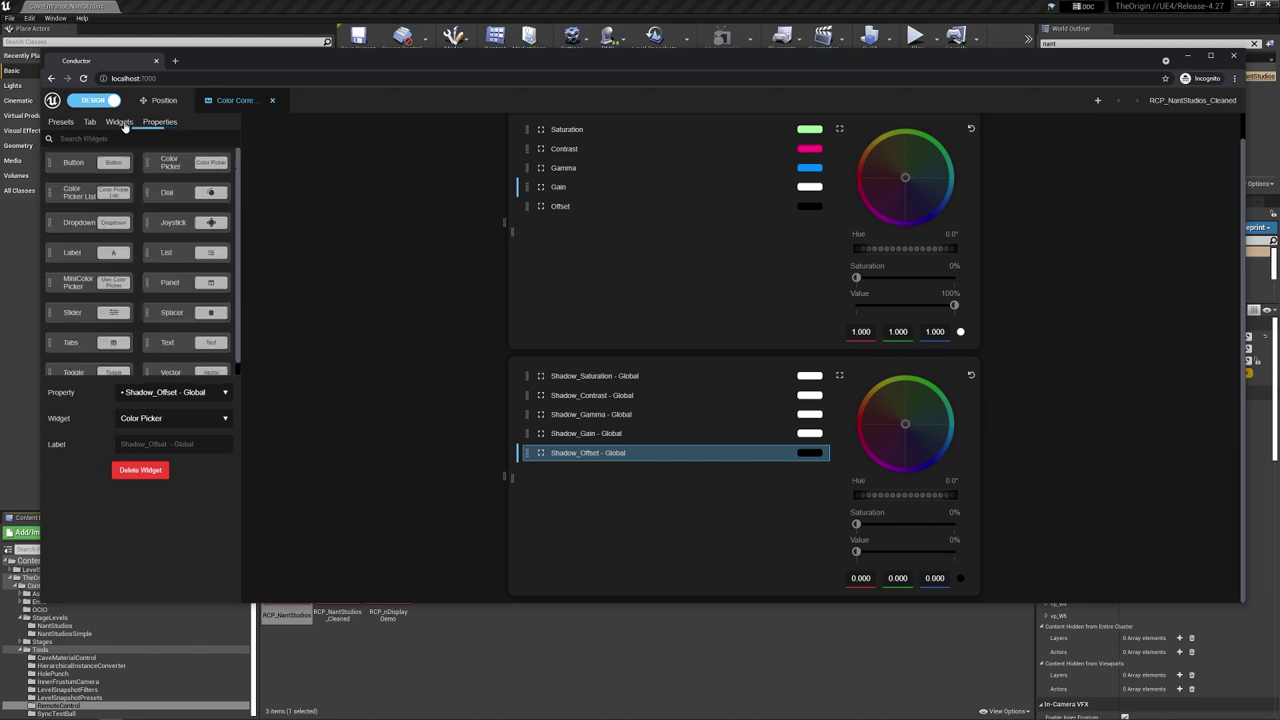
{"action": "mouse_move", "coordinate": [82, 195]}
{"action": "left_mouse_down"}
{"action": "mouse_move", "coordinate": [649, 432]}
{"action": "mouse_move", "coordinate": [605, 600]}
{"action": "left_mouse_up"}
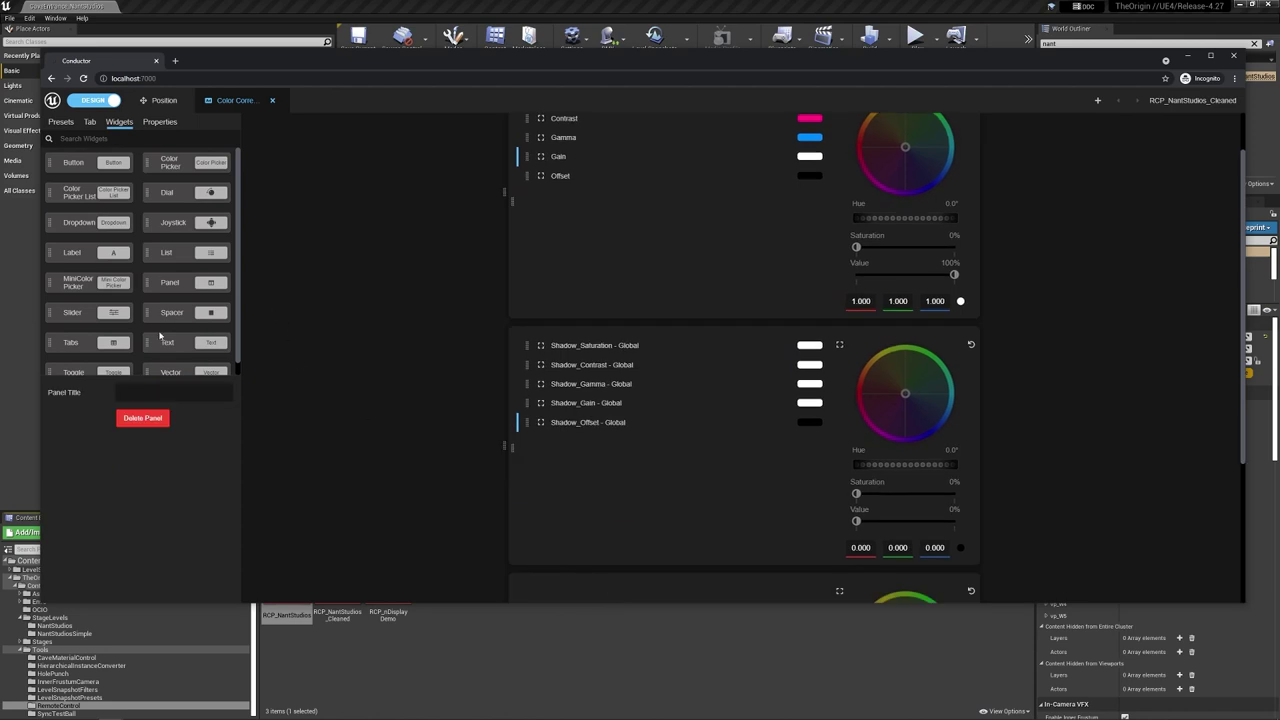
{"action": "scroll", "coordinate": [743, 341], "scroll_direction": "down", "scroll_amount": 2}
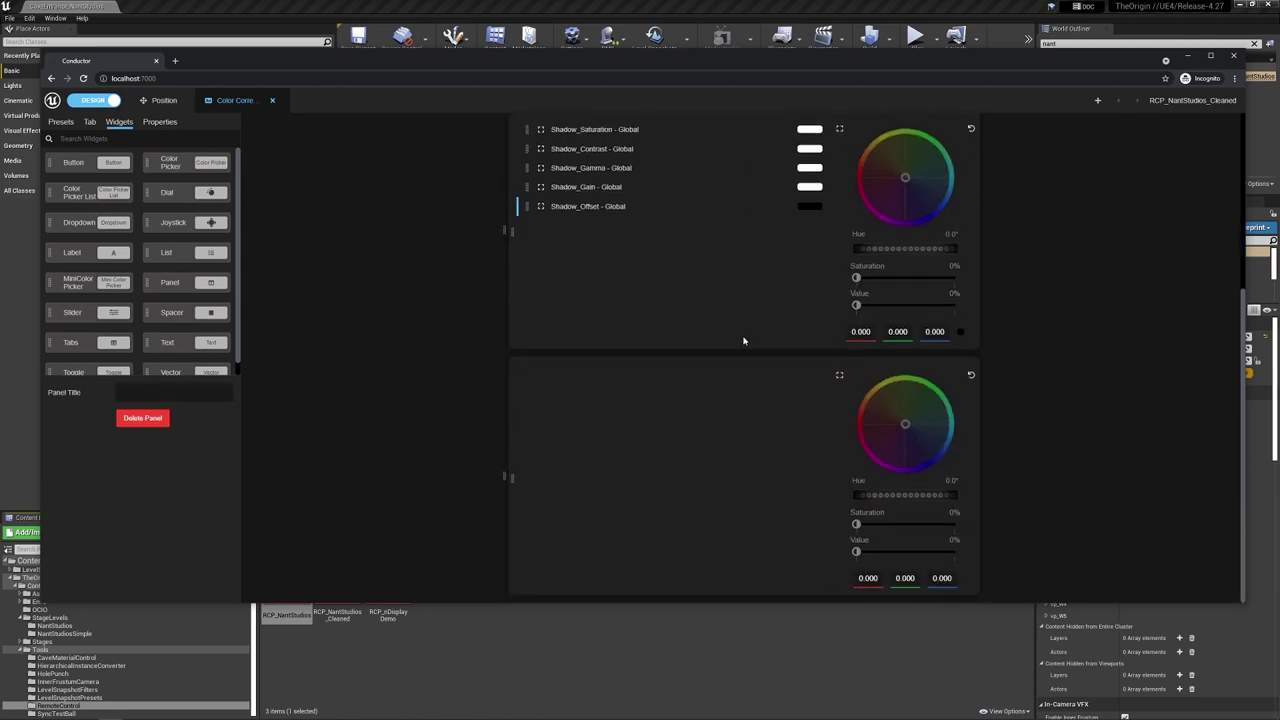
{"action": "left_click", "coordinate": [159, 122]}
{"action": "scroll", "coordinate": [122, 243], "scroll_direction": "down", "scroll_amount": 2}
{"action": "scroll", "coordinate": [122, 243], "scroll_direction": "down", "scroll_amount": 2}
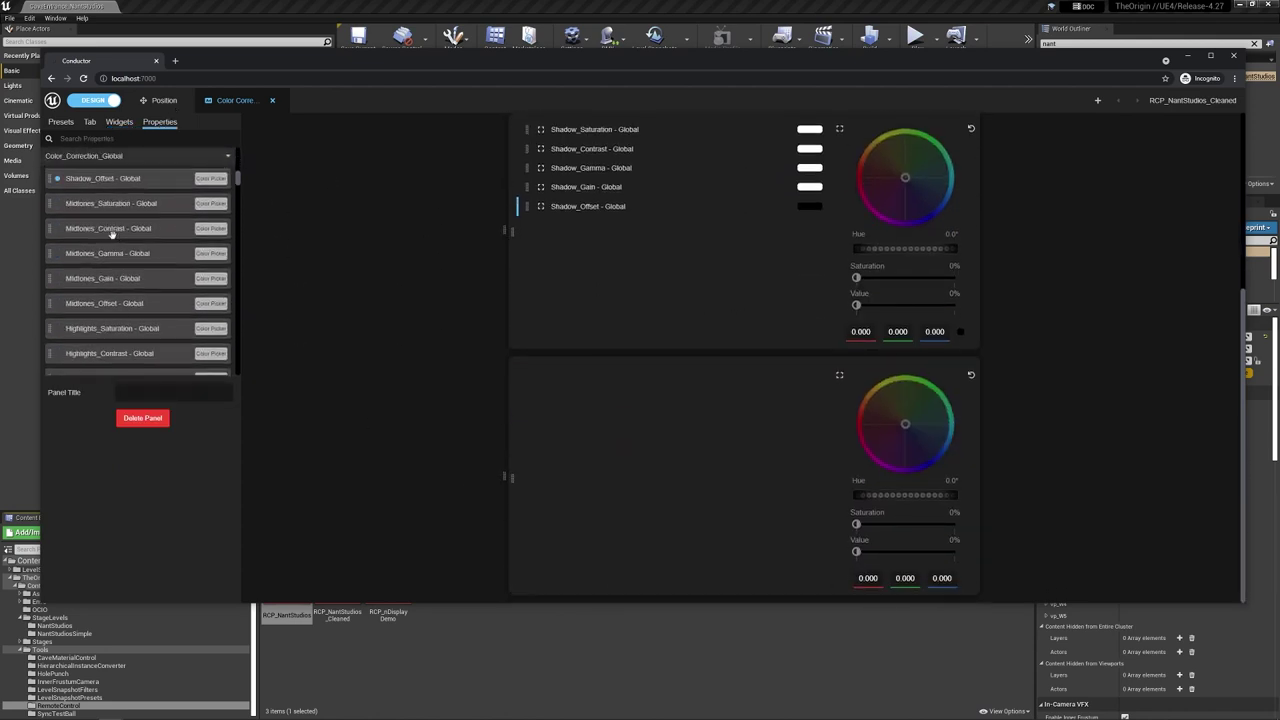
{"action": "left_click_drag", "start_coordinate": [96, 205], "coordinate": [617, 422]}
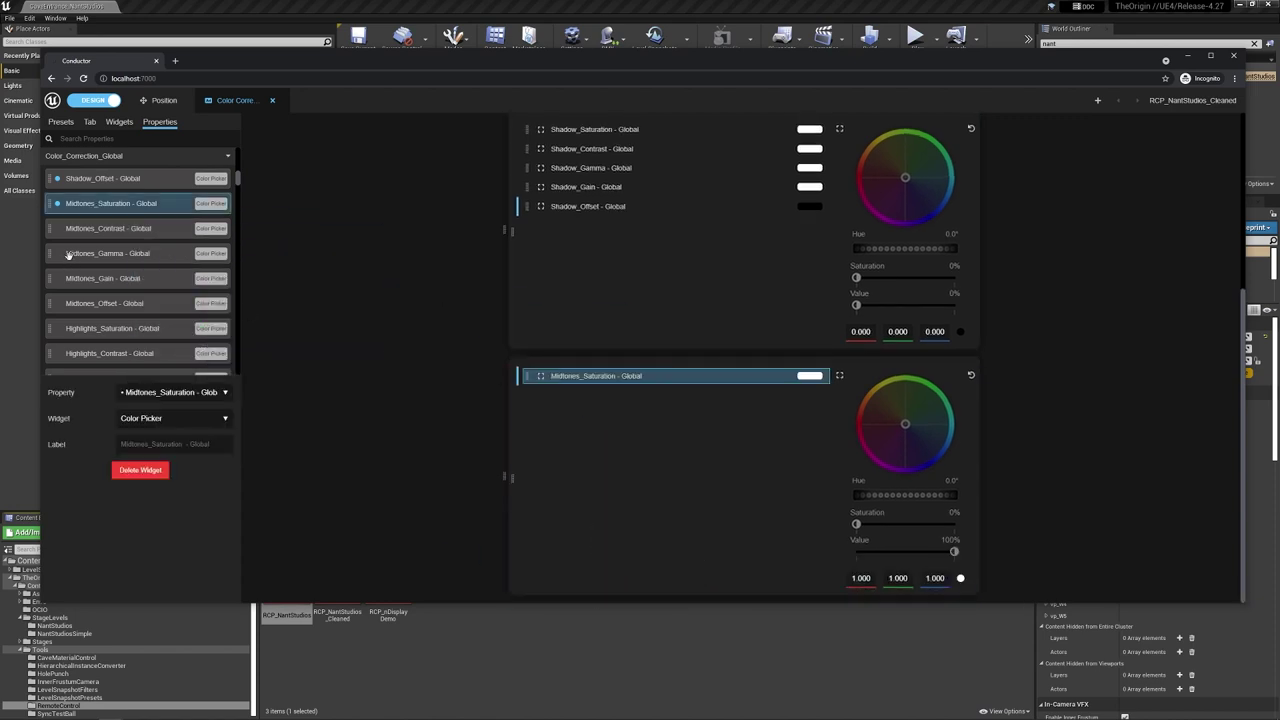
Step: Add Midtones_Contrast, Gamma, Gain and Offset - Global to the third picker list
{"action": "left_click_drag", "start_coordinate": [109, 230], "coordinate": [630, 450]}
{"action": "left_click_drag", "start_coordinate": [113, 253], "coordinate": [545, 428]}
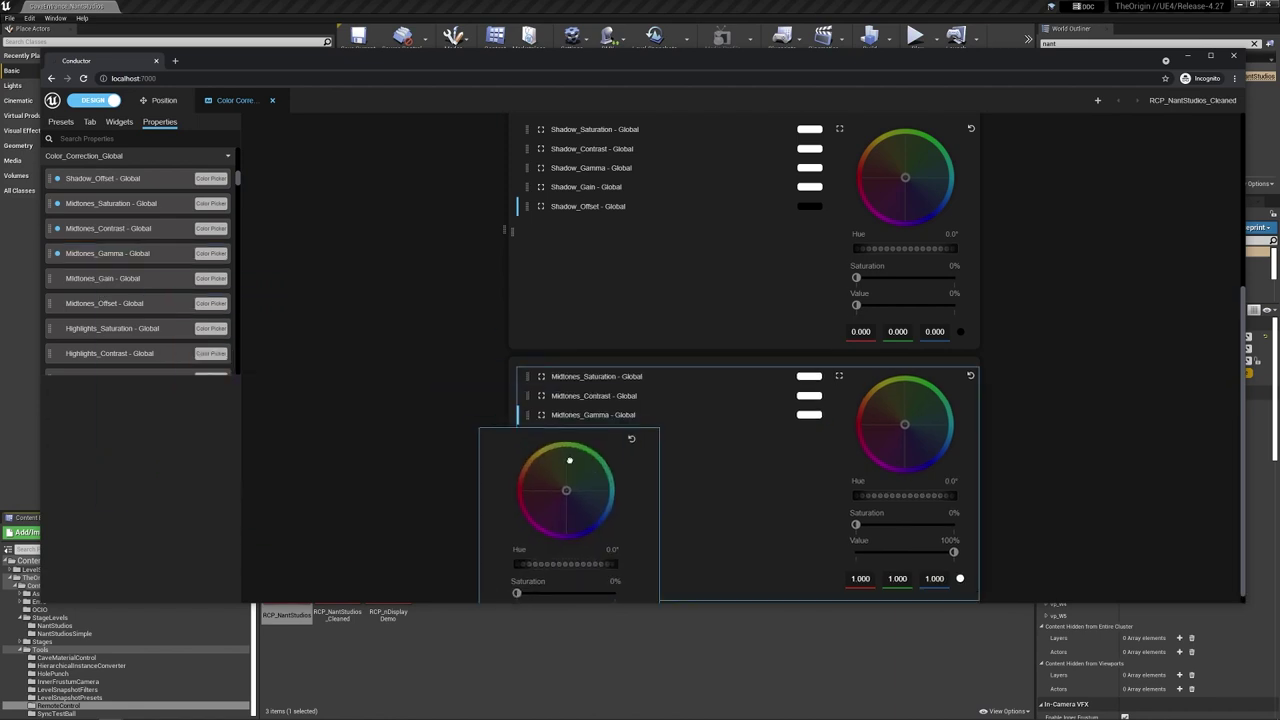
{"action": "left_click_drag", "start_coordinate": [98, 285], "coordinate": [600, 438]}
{"action": "mouse_move", "coordinate": [95, 305]}
{"action": "left_mouse_down"}
{"action": "mouse_move", "coordinate": [432, 382]}
{"action": "mouse_move", "coordinate": [620, 455]}
{"action": "left_mouse_up"}
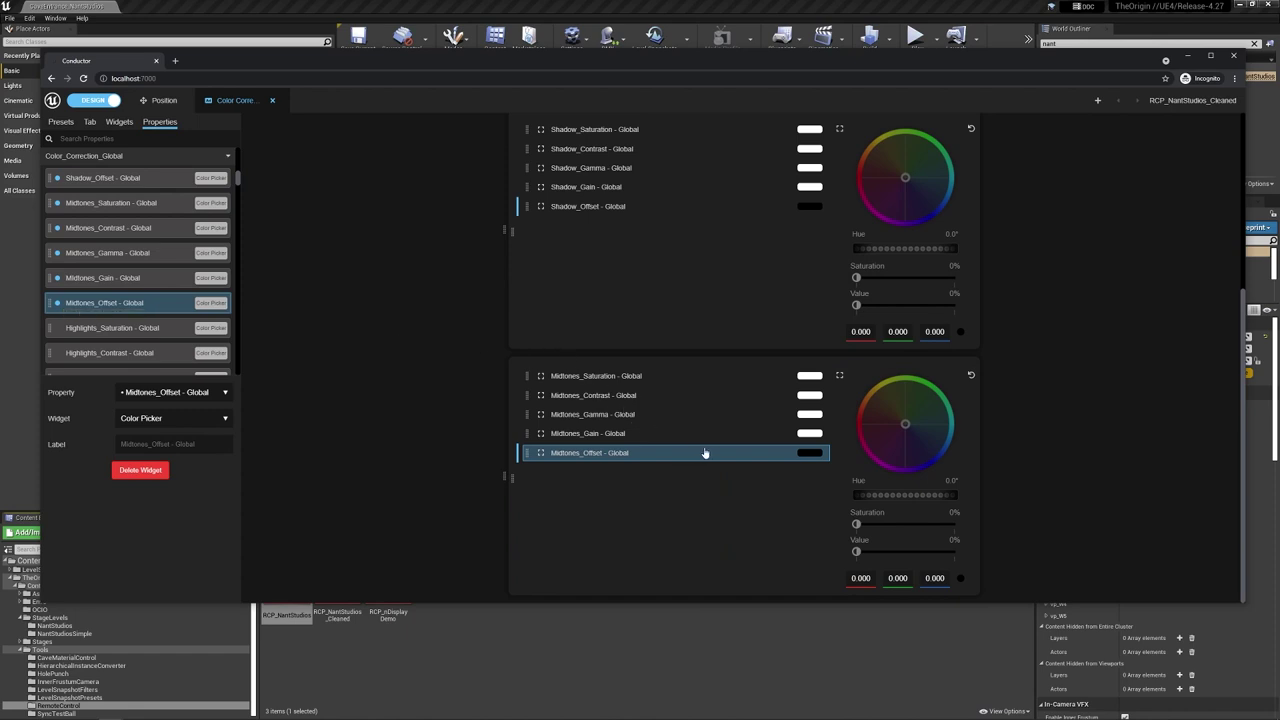
{"action": "scroll", "coordinate": [726, 466], "scroll_direction": "up", "scroll_amount": 3}
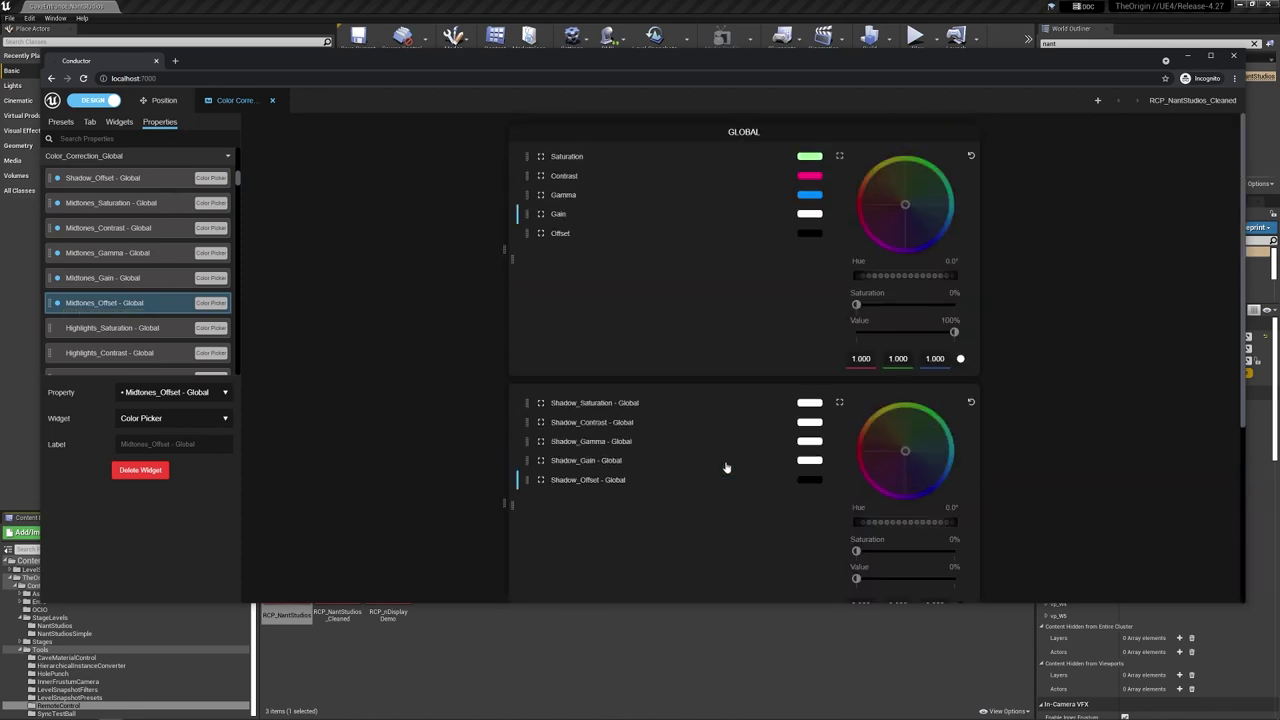
Step: Title the second picker list Shadows and the third one Midtones
{"action": "left_click", "coordinate": [693, 396]}
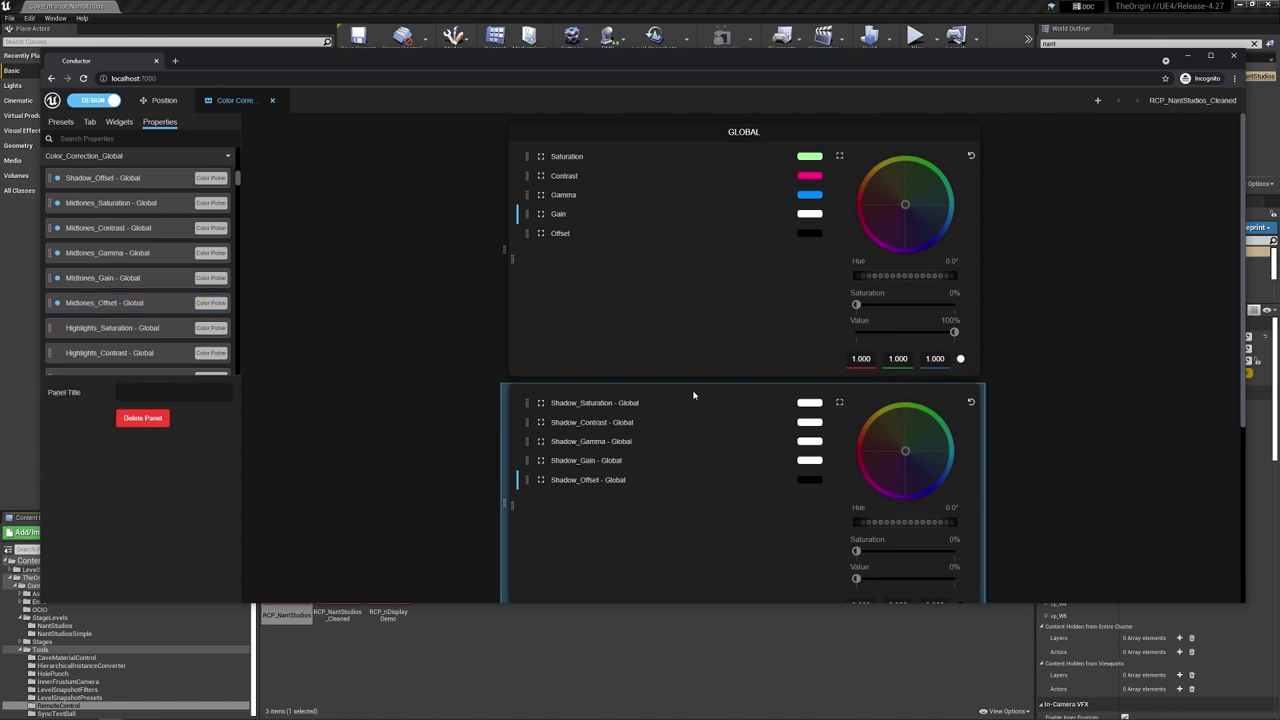
{"action": "left_click", "coordinate": [152, 390]}
{"action": "type", "text": "hadows"}
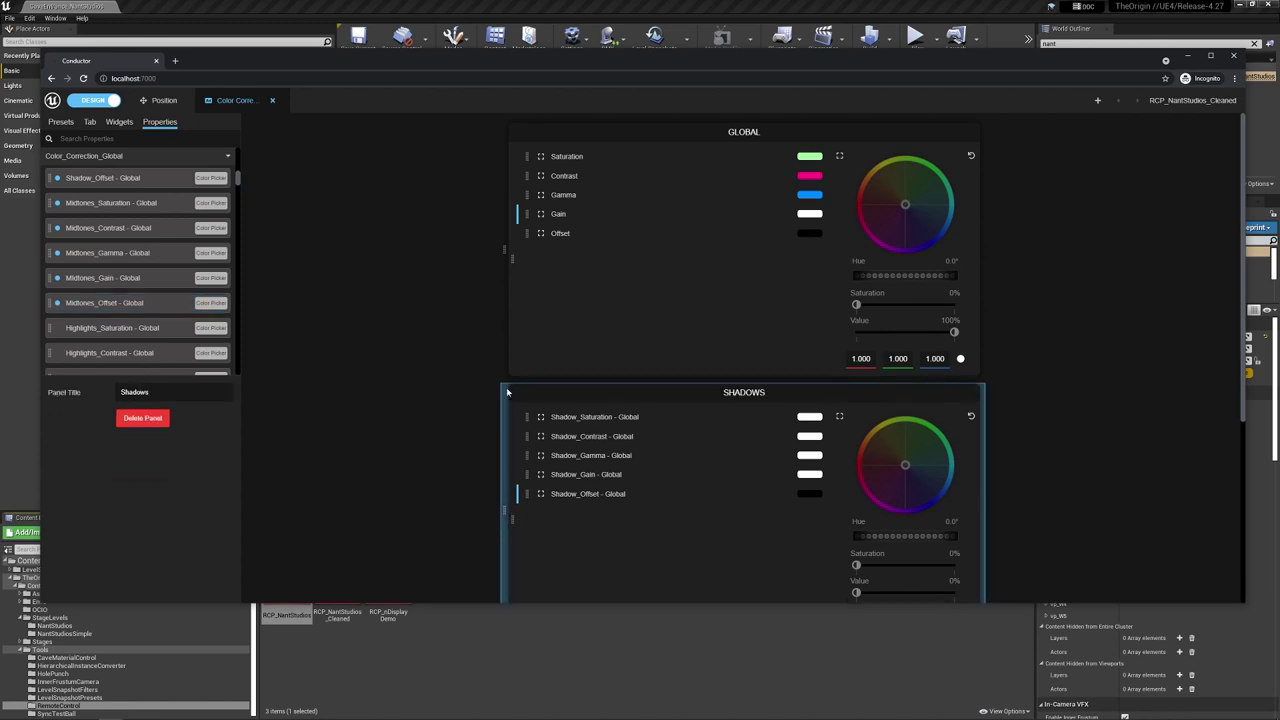
{"action": "scroll", "coordinate": [529, 399], "scroll_direction": "down", "scroll_amount": 3}
{"action": "left_click", "coordinate": [692, 369]}
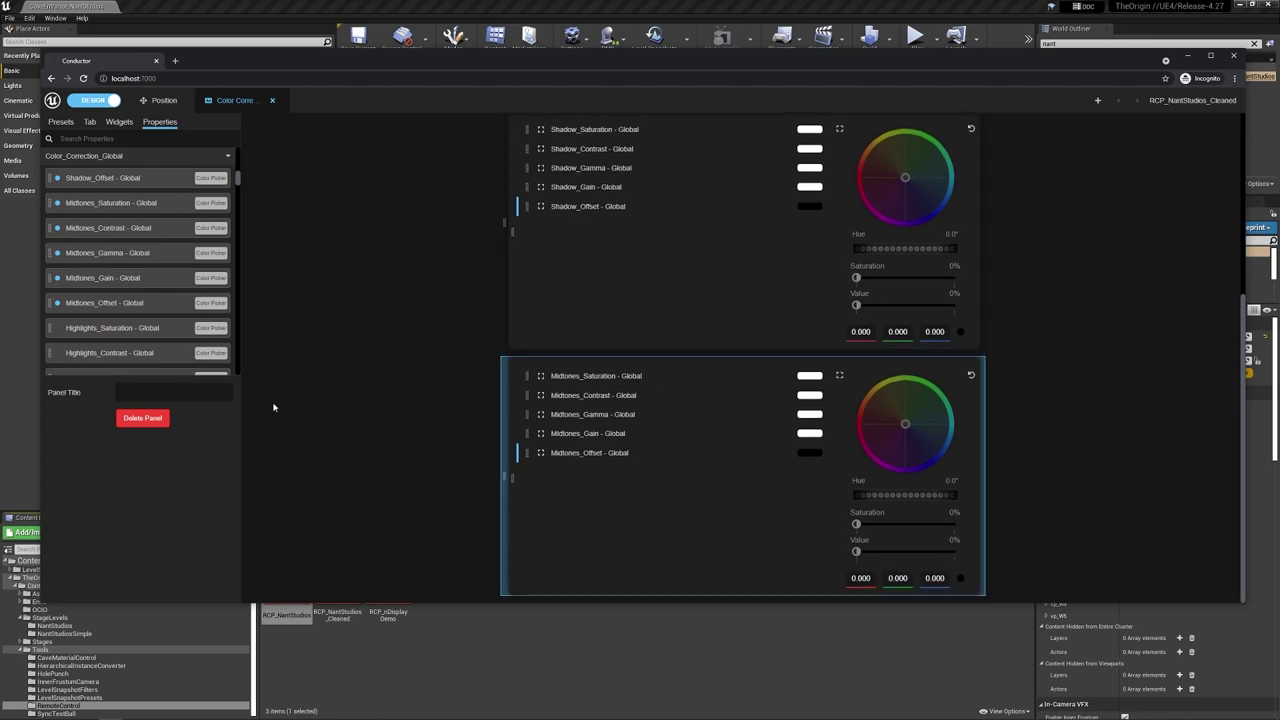
{"action": "type", "text": "Midtones"}
{"action": "scroll", "coordinate": [515, 373], "scroll_direction": "up", "scroll_amount": 3}
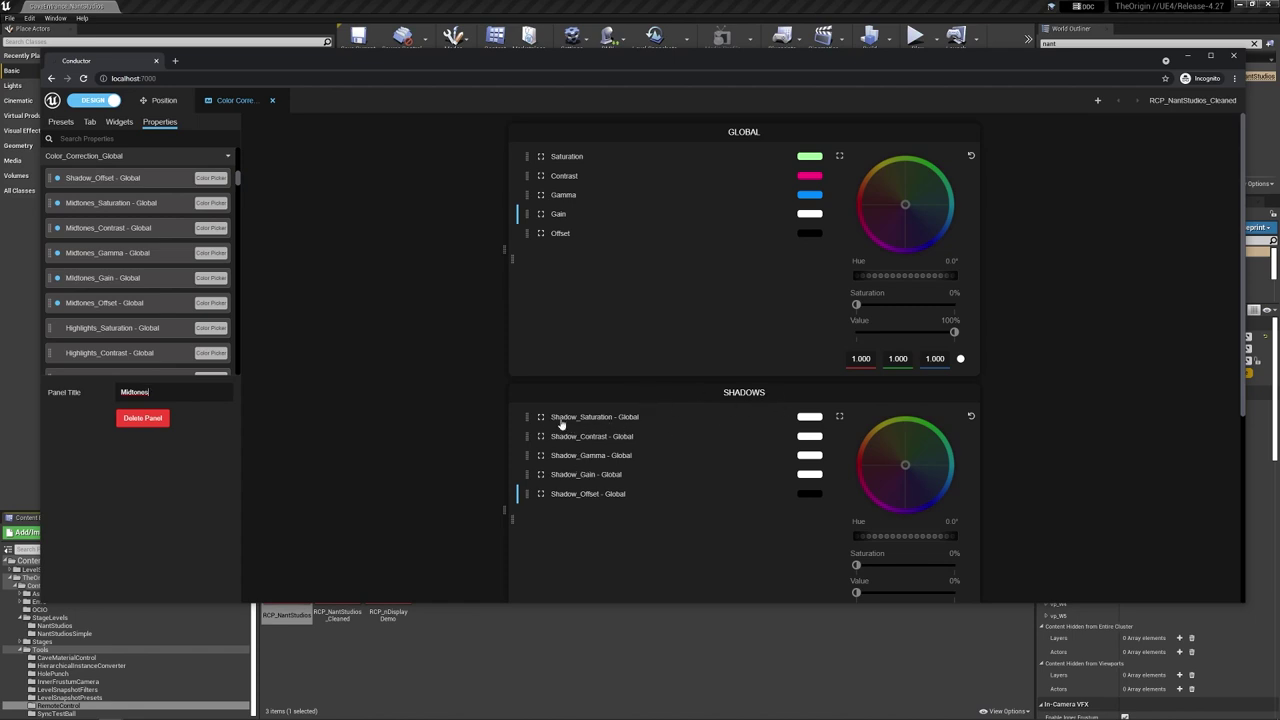
Step: Label the five Shadow_ pickers Saturation, Contrast, Gamma, Gain and Offset, then deselect
{"action": "left_click", "coordinate": [669, 422]}
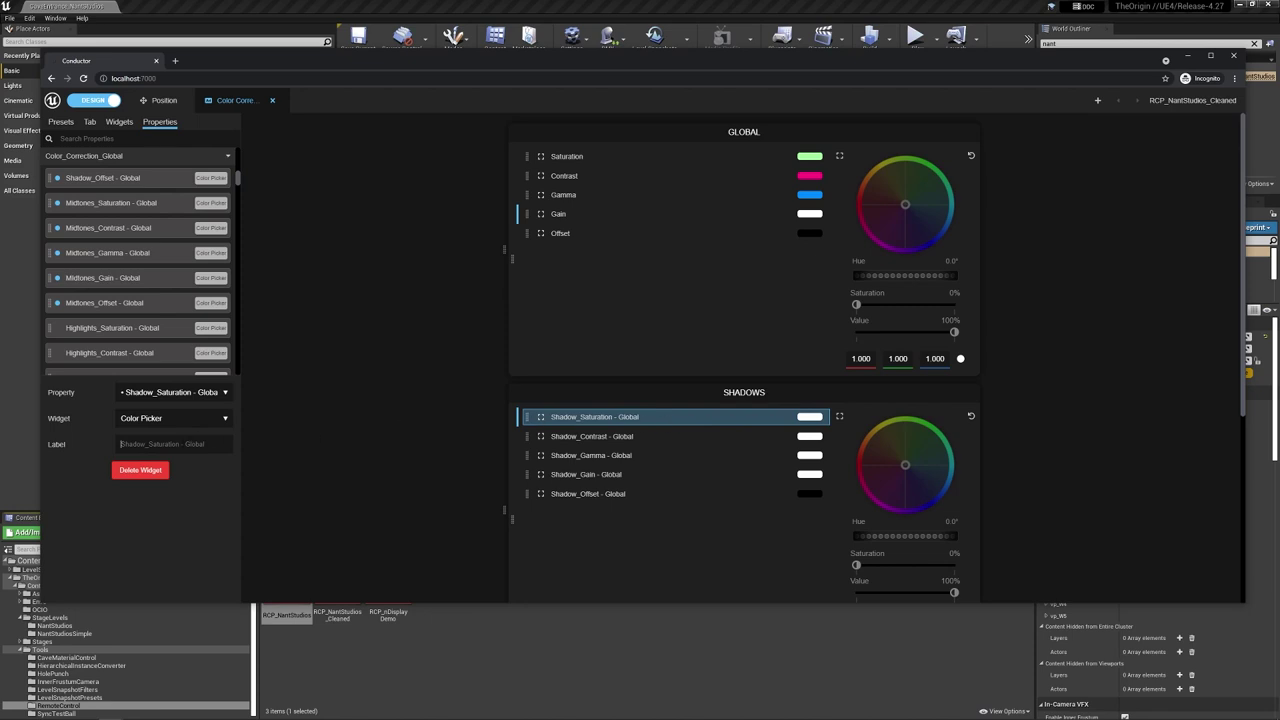
{"action": "type", "text": "S"}
{"action": "type", "text": "aturation"}
{"action": "left_click", "coordinate": [670, 438]}
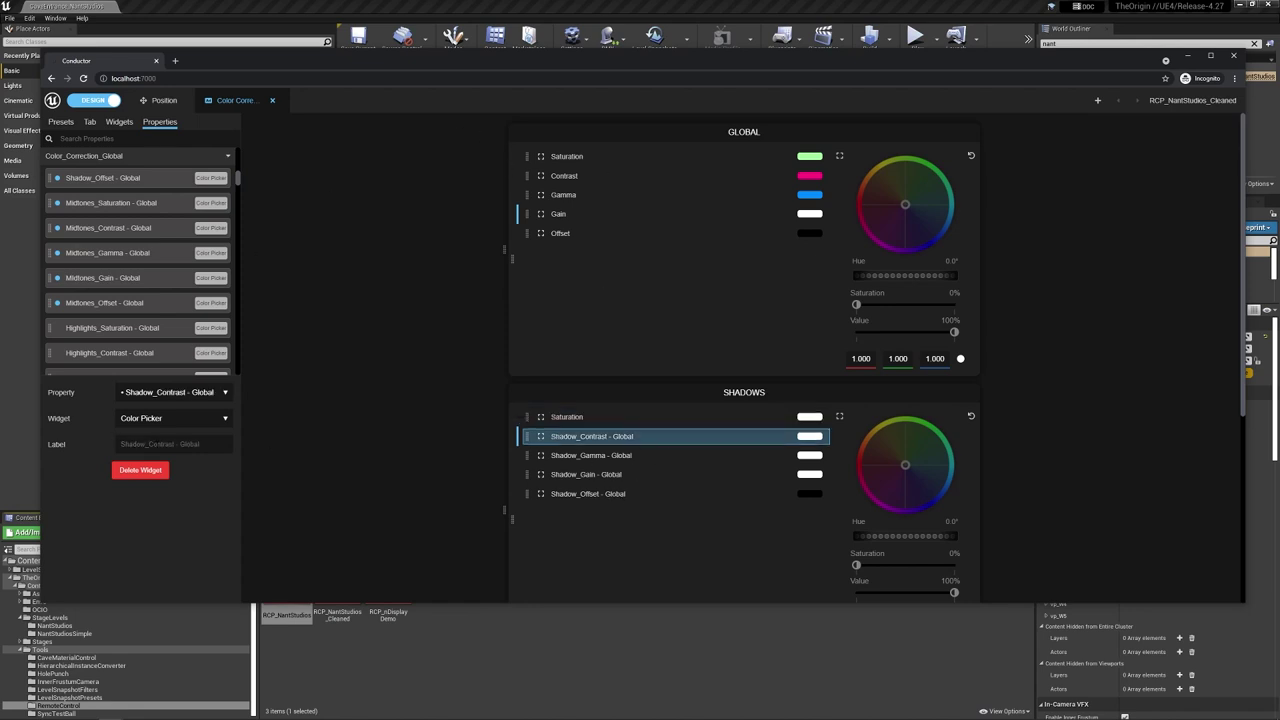
{"action": "type", "text": "Contrast"}
{"action": "left_click", "coordinate": [669, 457]}
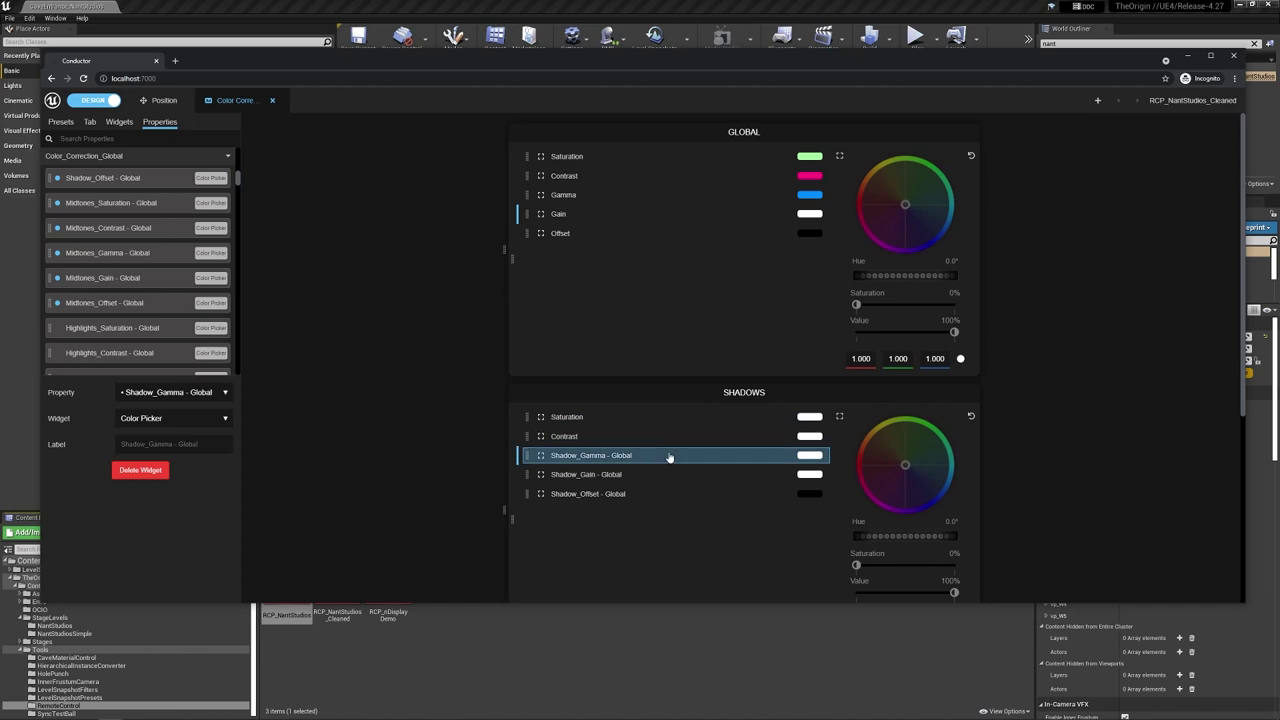
{"action": "type", "text": "Gamma"}
{"action": "left_click", "coordinate": [640, 476]}
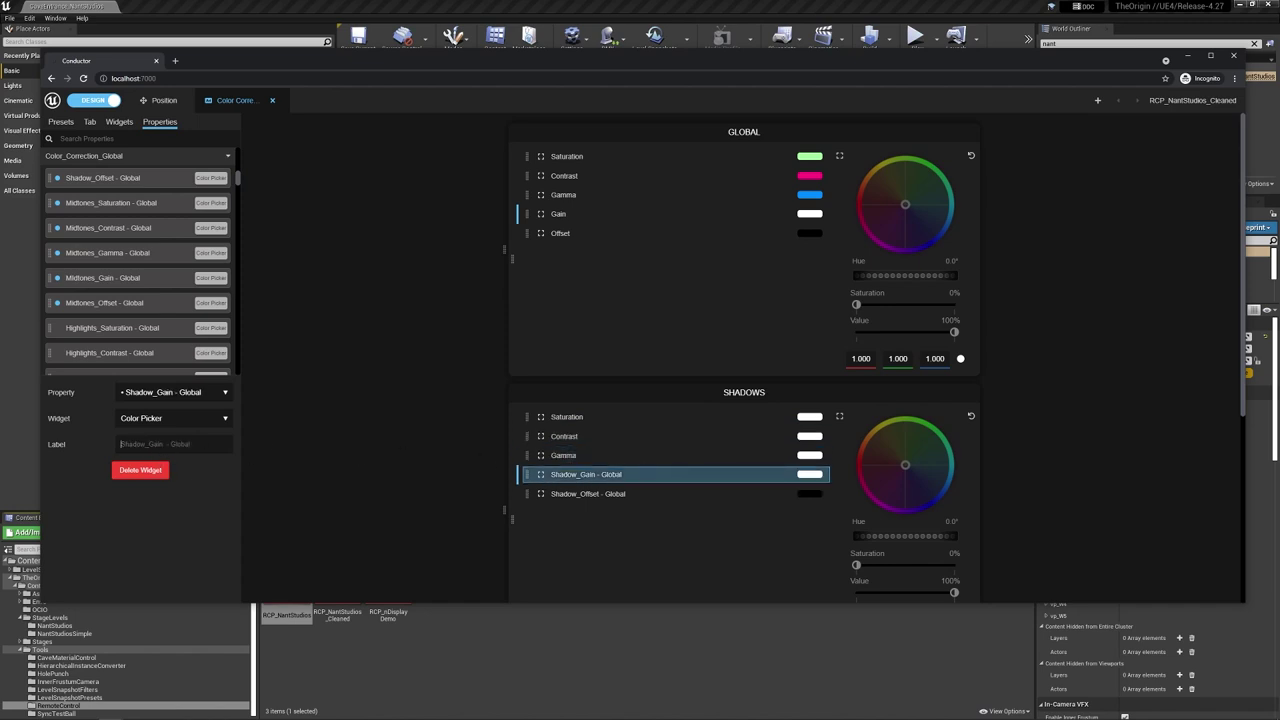
{"action": "type", "text": "Gain"}
{"action": "left_click", "coordinate": [643, 492]}
{"action": "type", "text": "O"}
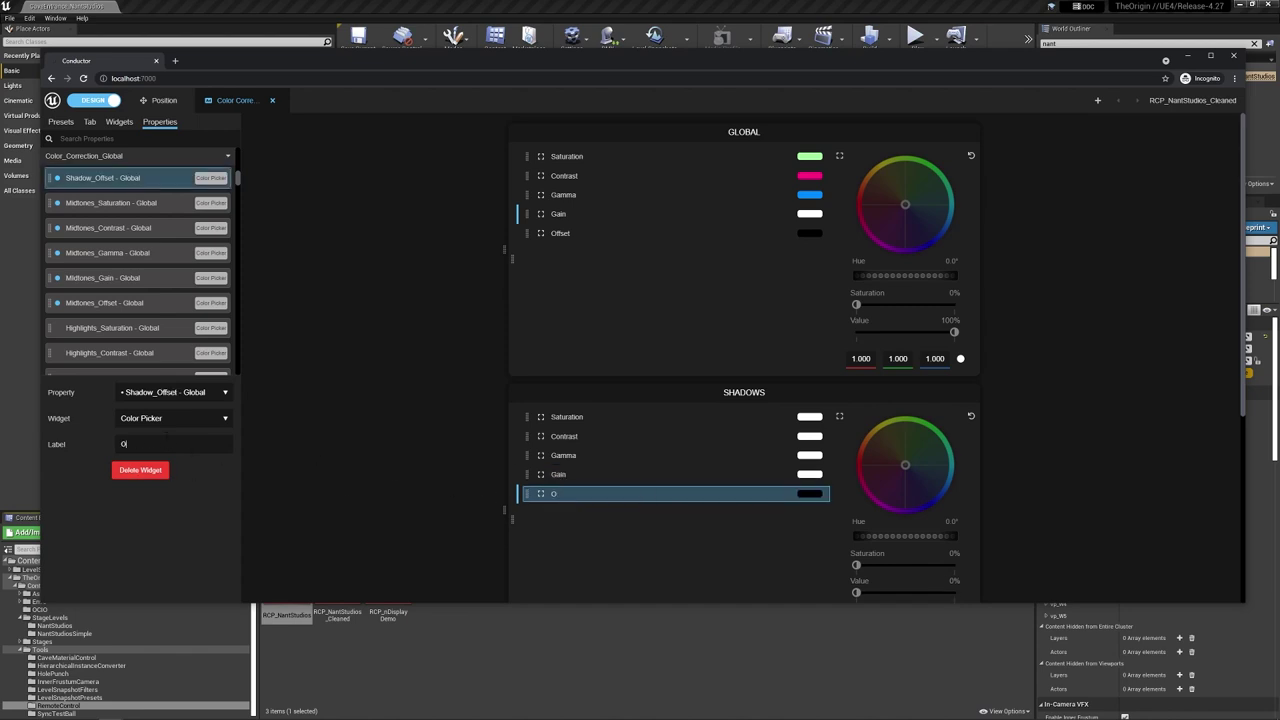
{"action": "type", "text": "ffset"}
{"action": "left_click", "coordinate": [457, 357]}
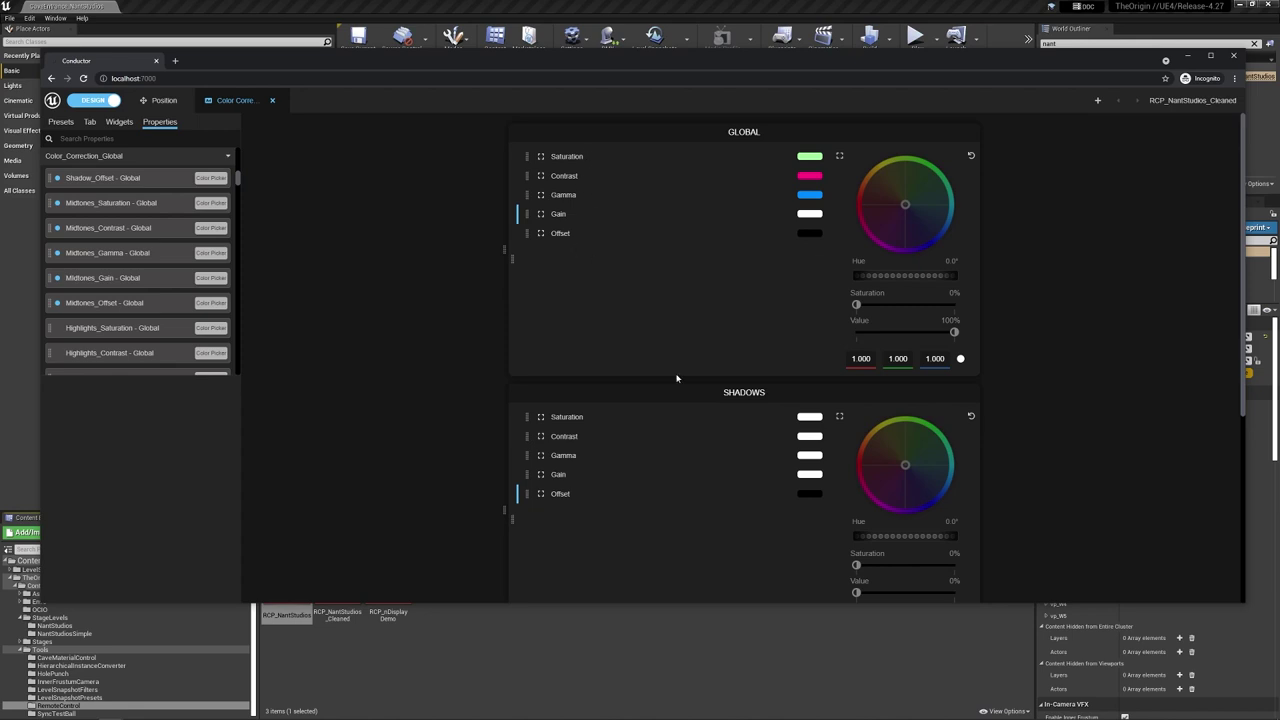
Step: Relabel Midtones_Saturation and Midtones_Contrast as Saturation and Contrast
{"action": "scroll", "coordinate": [676, 378], "scroll_direction": "down", "scroll_amount": 3}
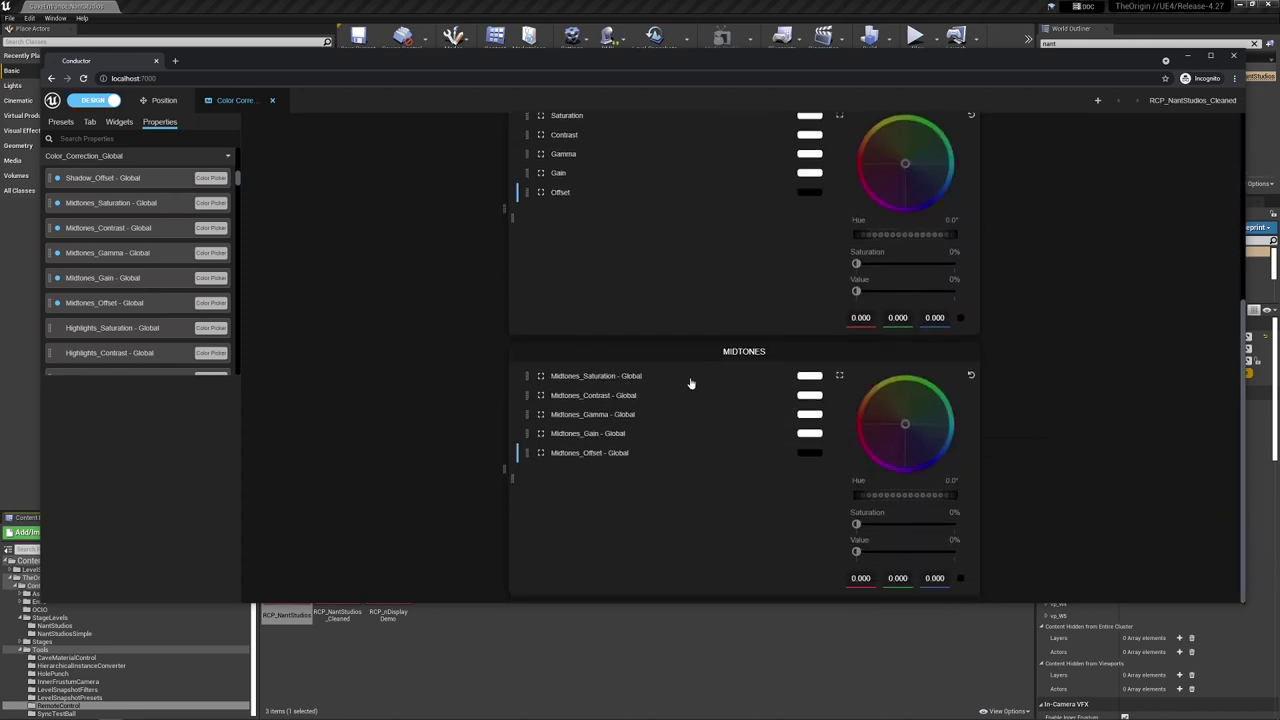
{"action": "scroll", "coordinate": [678, 388], "scroll_direction": "up", "scroll_amount": 1}
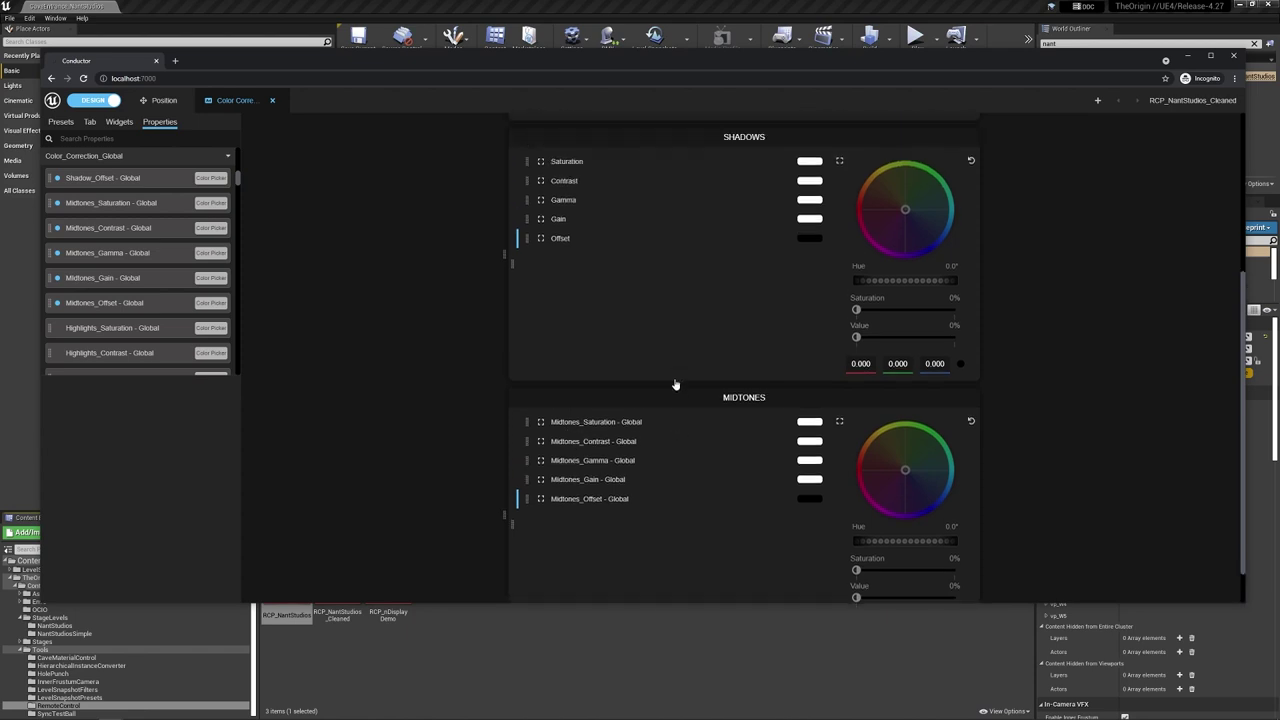
{"action": "scroll", "coordinate": [677, 385], "scroll_direction": "down", "scroll_amount": 1}
{"action": "left_click", "coordinate": [676, 384]}
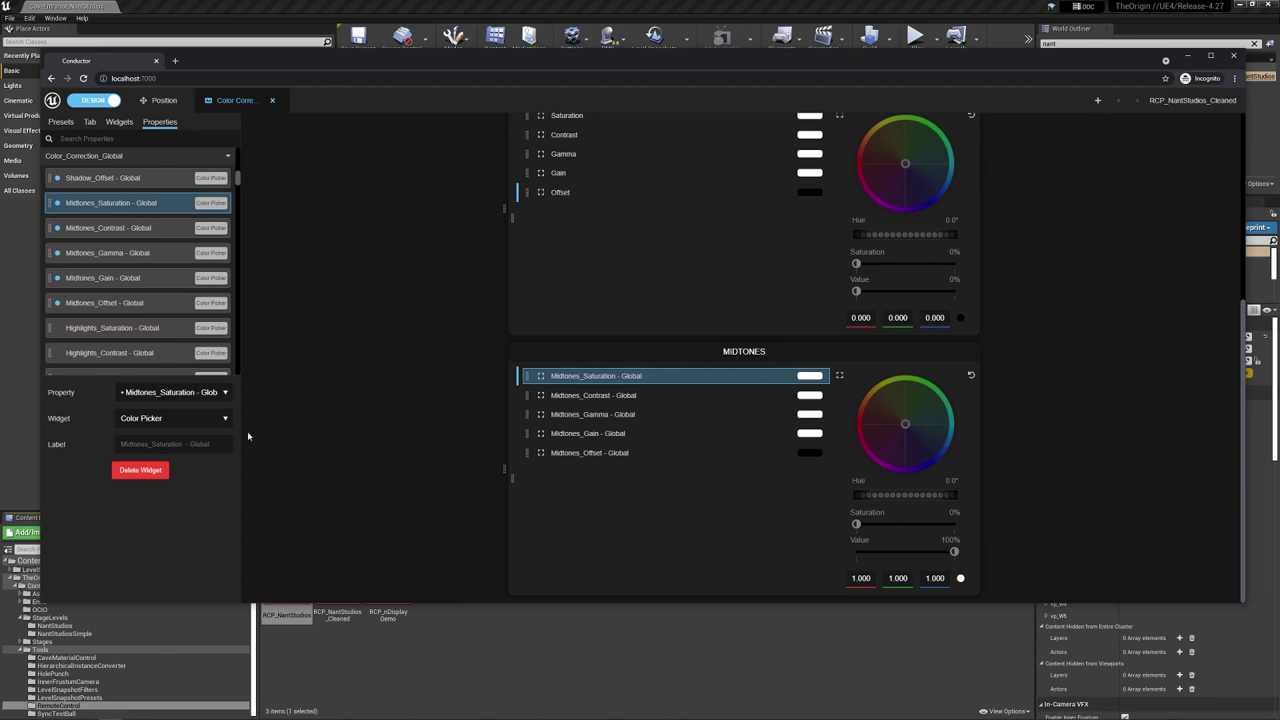
{"action": "scroll", "coordinate": [374, 446], "scroll_direction": "up", "scroll_amount": 2}
{"action": "scroll", "coordinate": [408, 454], "scroll_direction": "down", "scroll_amount": 1}
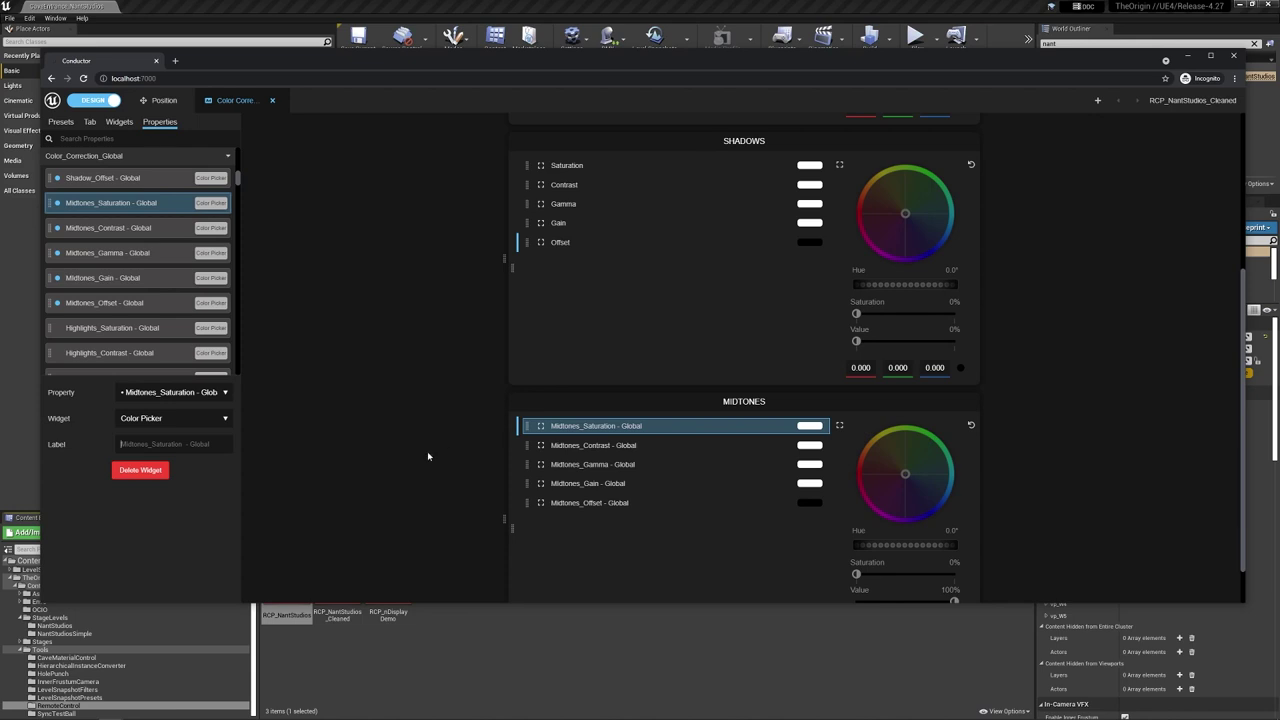
{"action": "type", "text": "Saturation"}
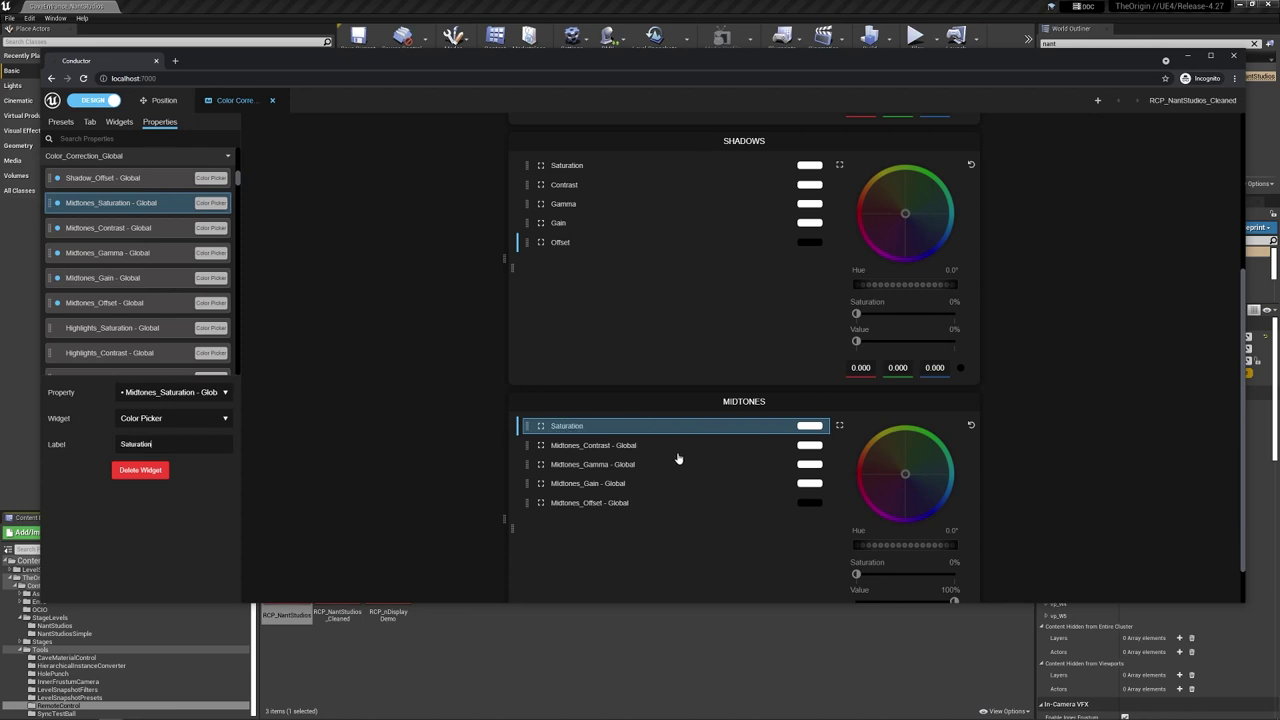
{"action": "left_click", "coordinate": [678, 452]}
{"action": "type", "text": "Contrast"}
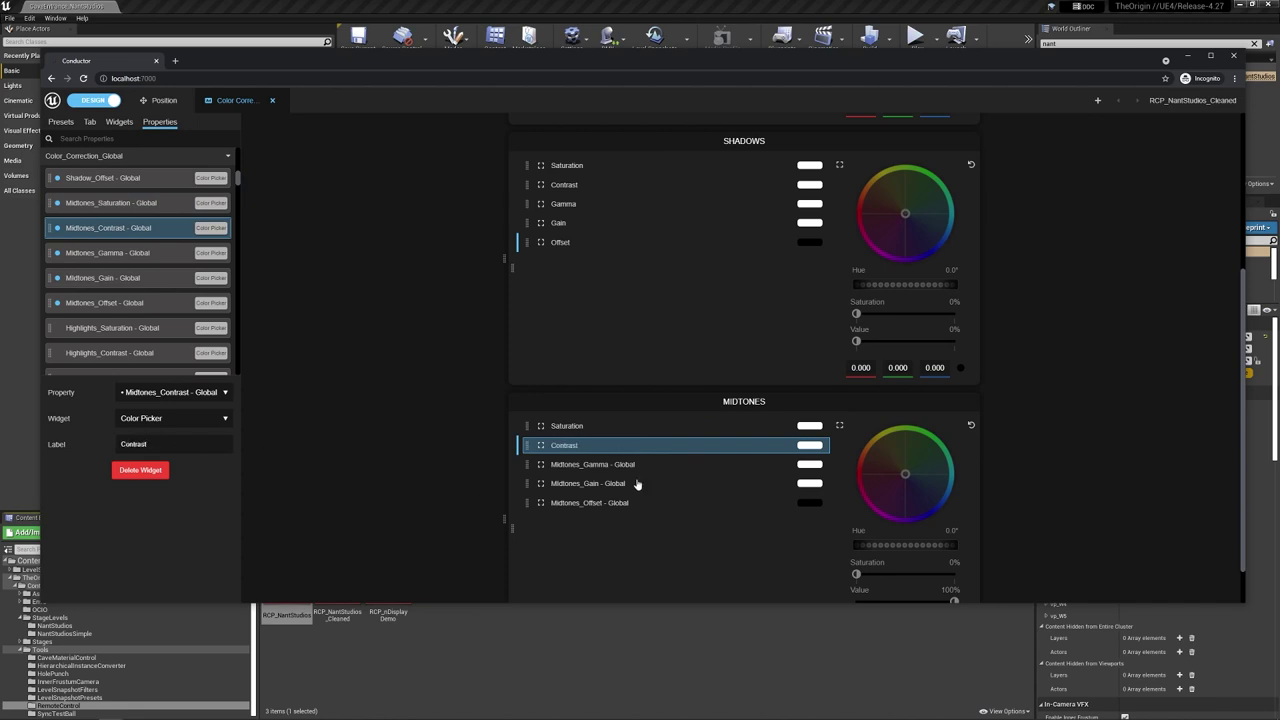
Step: Relabel Midtones_Gamma, Gain and Offset as Gamma, Gain and Offset, then deselect
{"action": "left_click", "coordinate": [652, 466]}
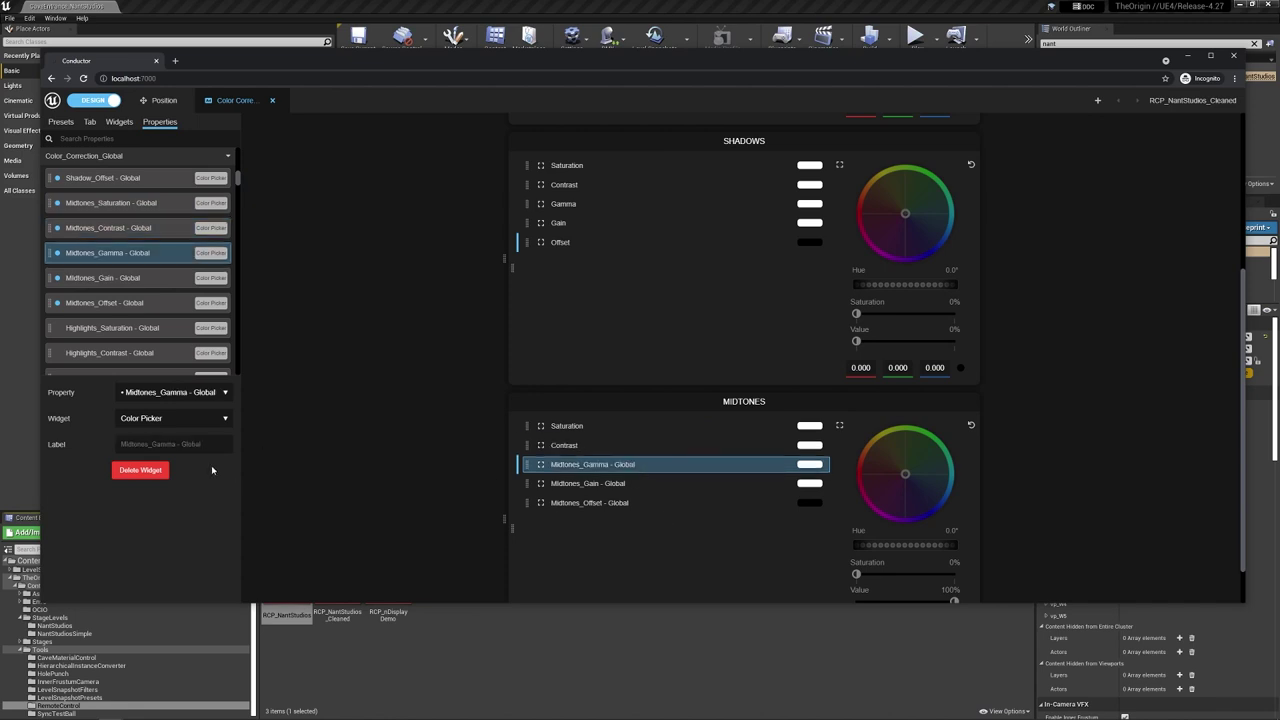
{"action": "type", "text": "Gamma"}
{"action": "left_click", "coordinate": [549, 486]}
{"action": "type", "text": "Gain"}
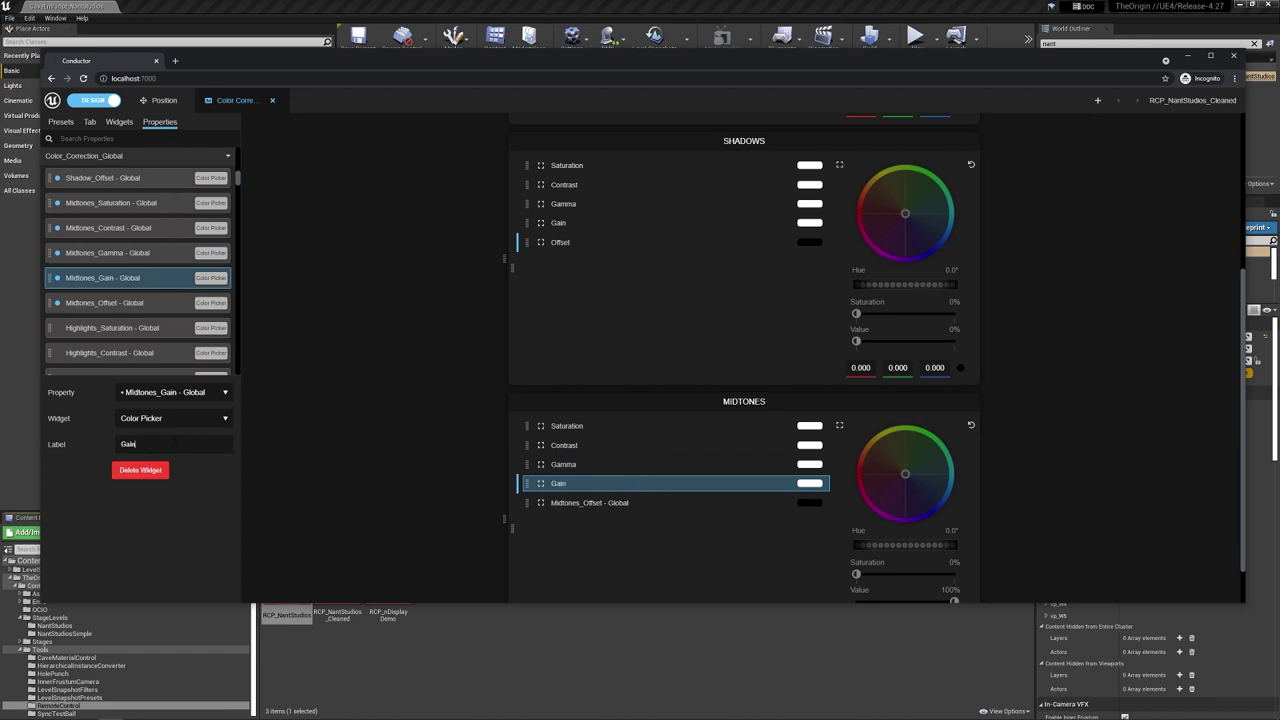
{"action": "left_click", "coordinate": [648, 504]}
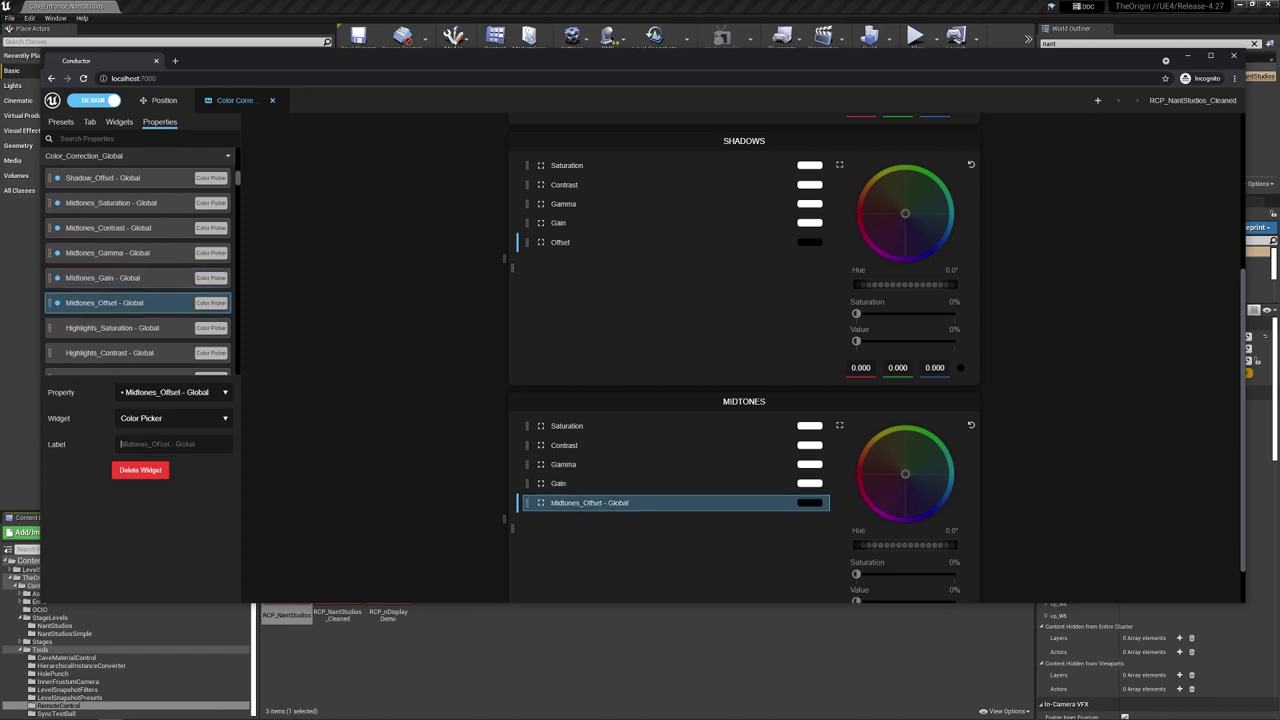
{"action": "type", "text": "Offset"}
{"action": "left_click", "coordinate": [449, 451]}
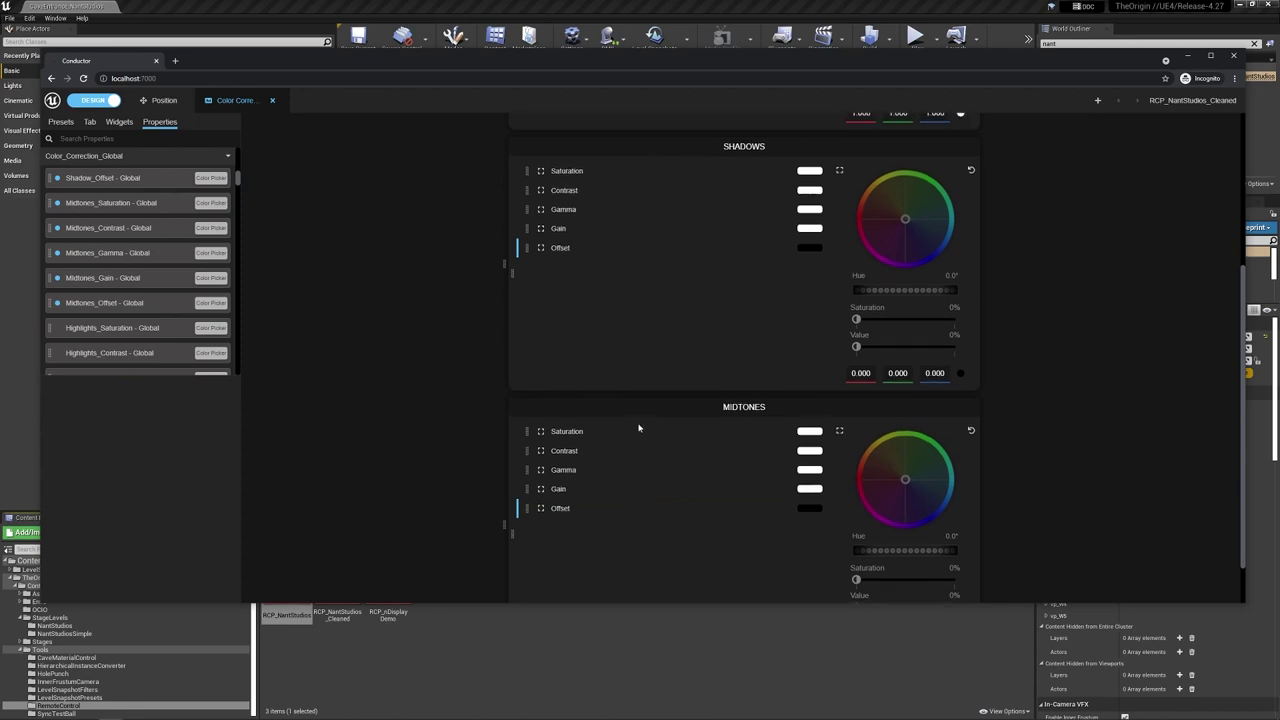
{"action": "scroll", "coordinate": [638, 422], "scroll_direction": "up", "scroll_amount": 3}
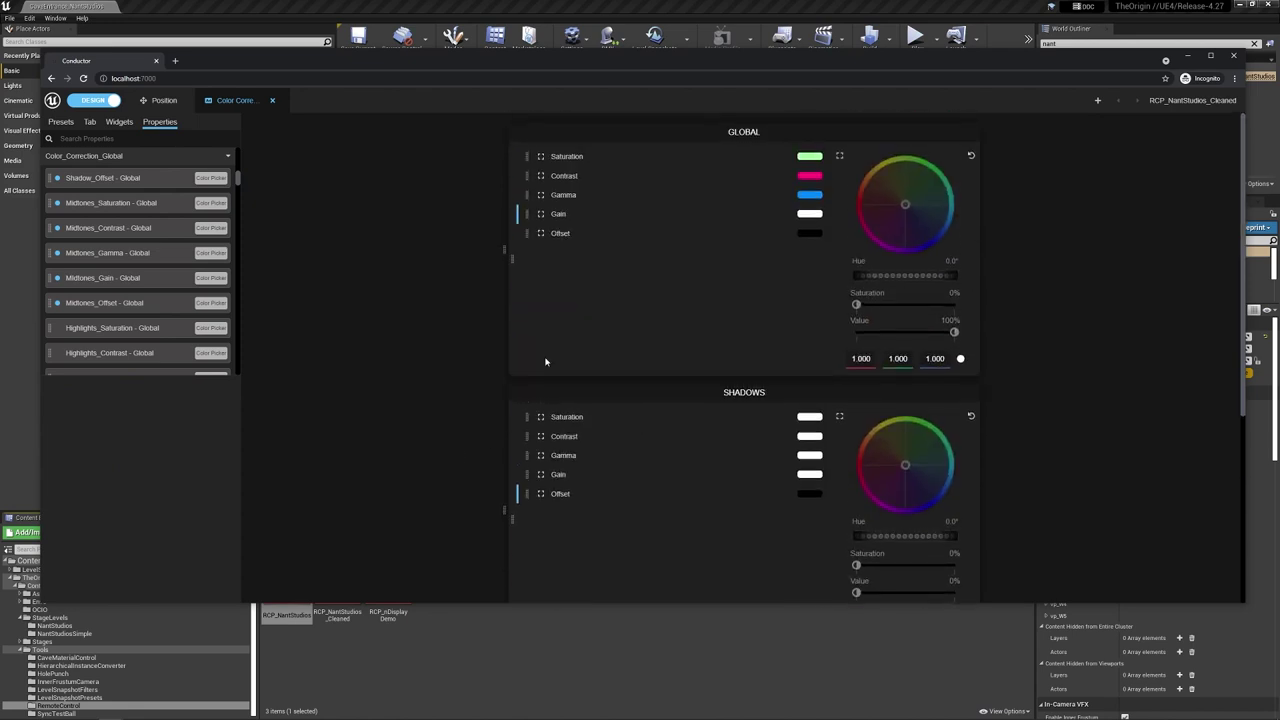
{"action": "scroll", "coordinate": [600, 330], "scroll_direction": "down", "scroll_amount": 3}
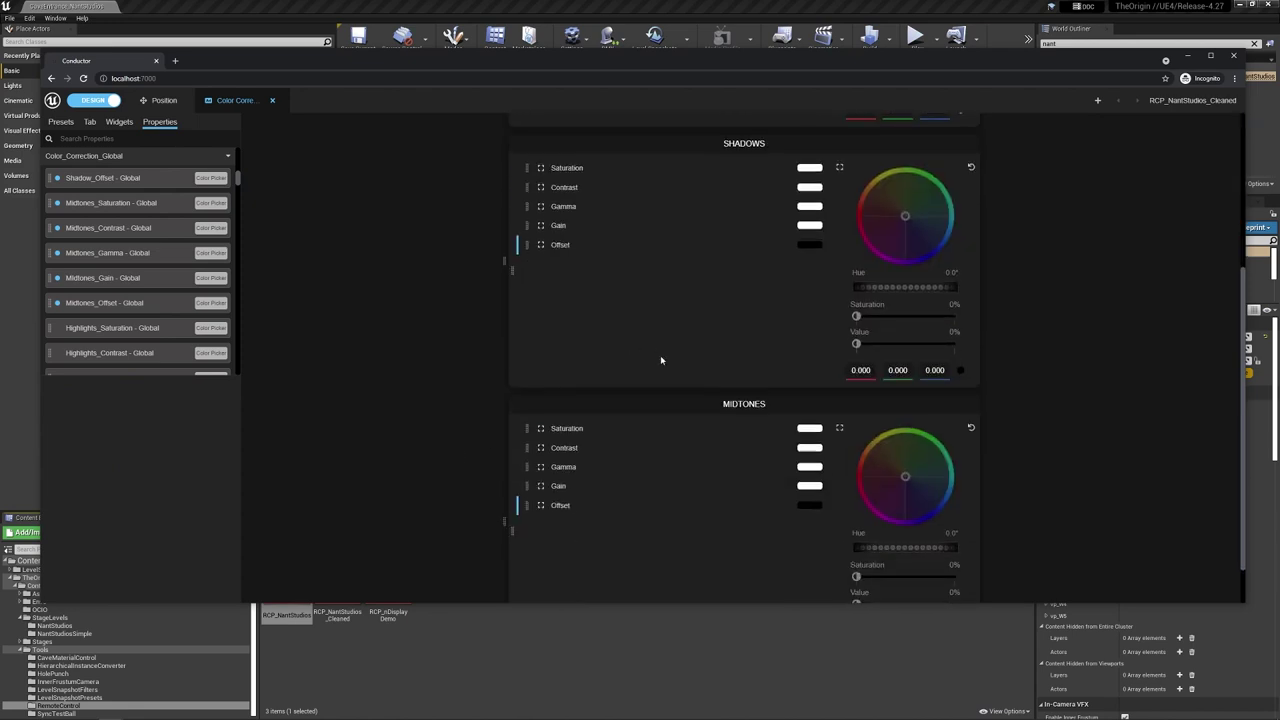
{"action": "scroll", "coordinate": [660, 357], "scroll_direction": "up", "scroll_amount": 3}
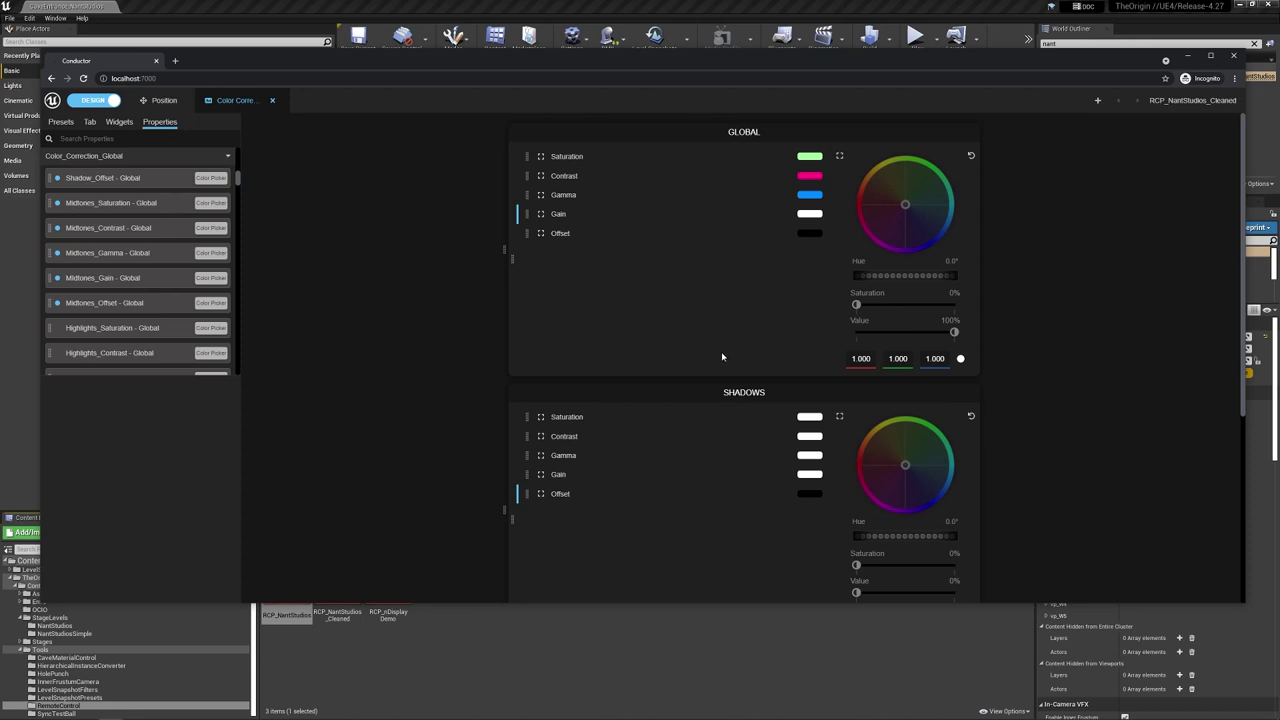
{"action": "left_click", "coordinate": [603, 197]}
{"action": "left_click", "coordinate": [93, 104]}
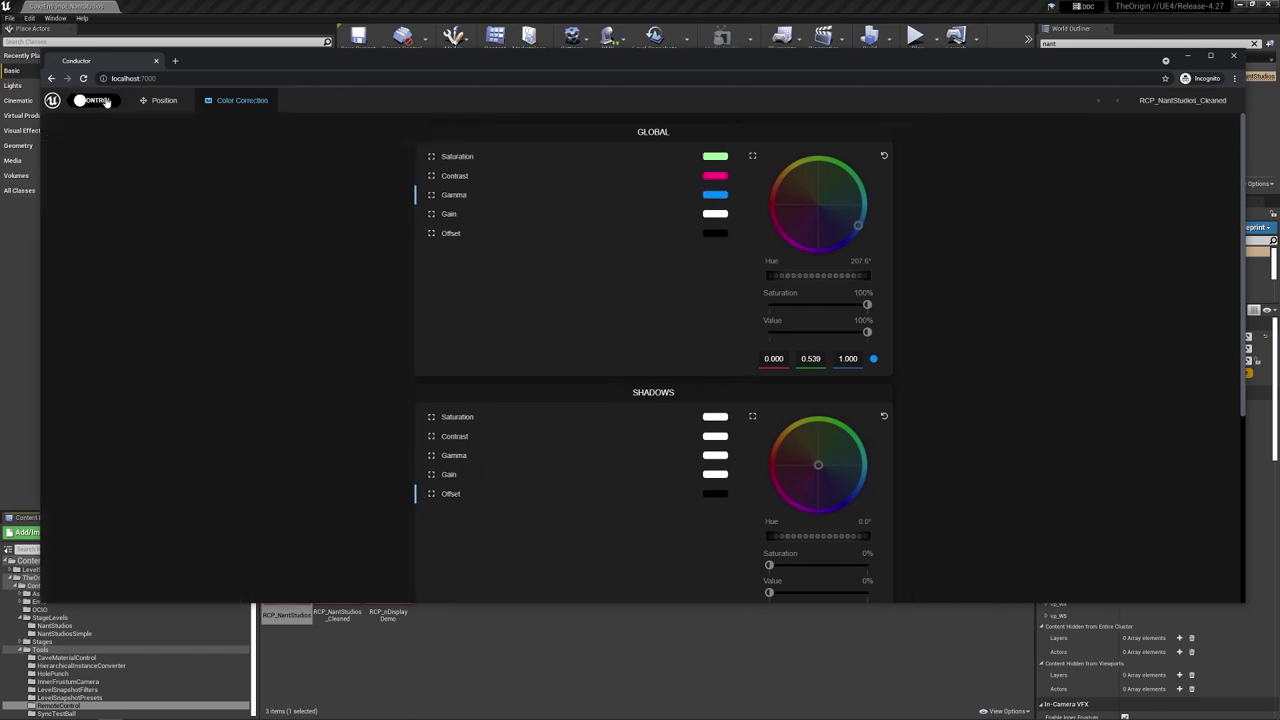
{"action": "left_click", "coordinate": [517, 422]}
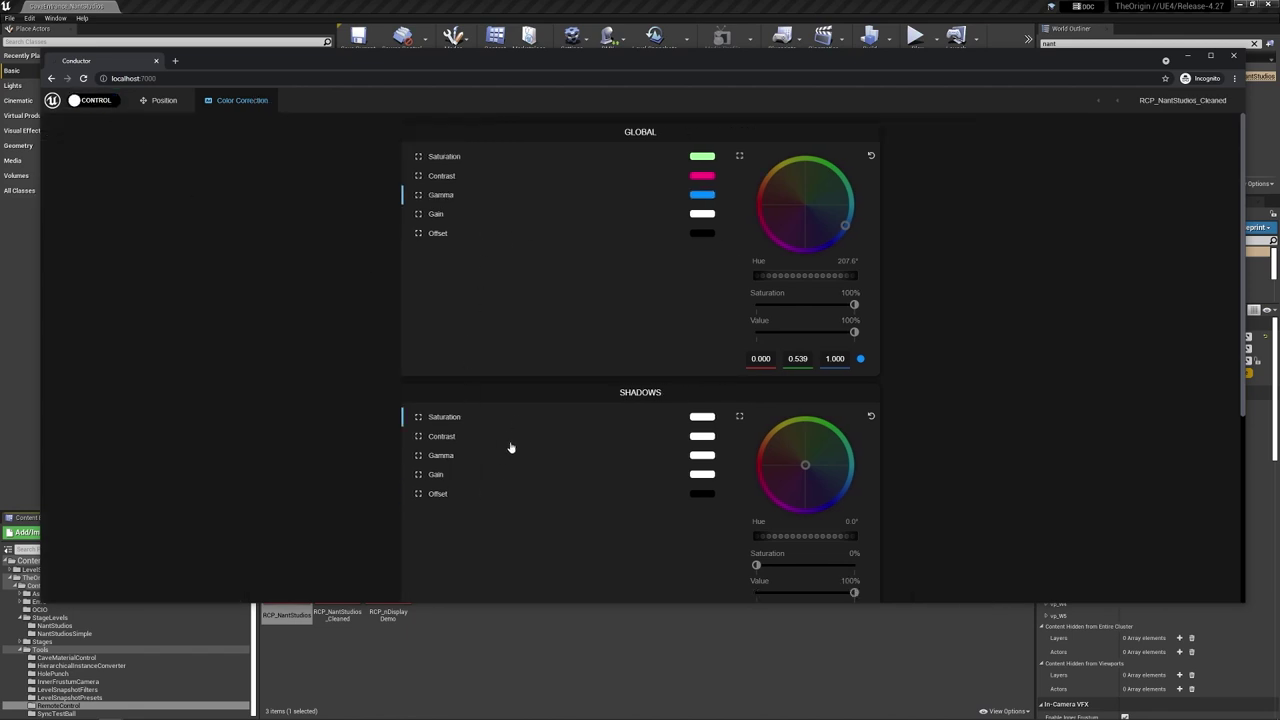
{"action": "left_click", "coordinate": [507, 474]}
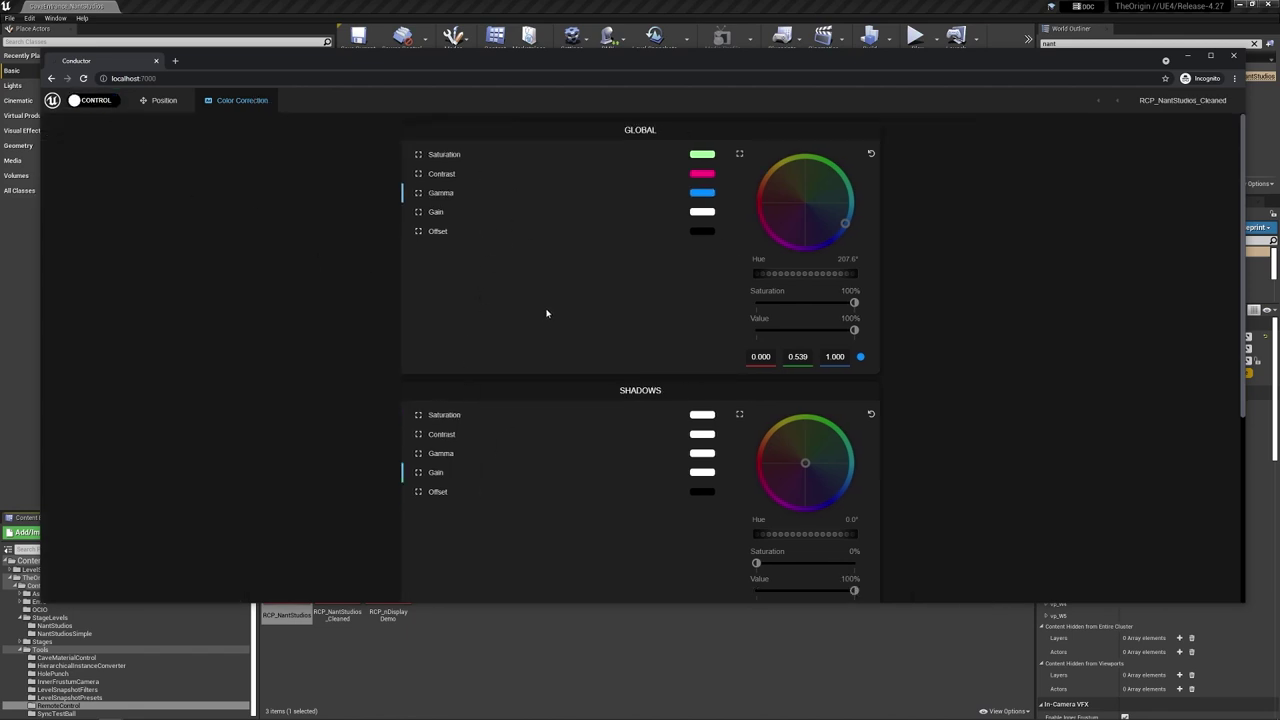
{"action": "scroll", "coordinate": [546, 314], "scroll_direction": "down", "scroll_amount": 3}
{"action": "scroll", "coordinate": [578, 334], "scroll_direction": "up", "scroll_amount": 3}
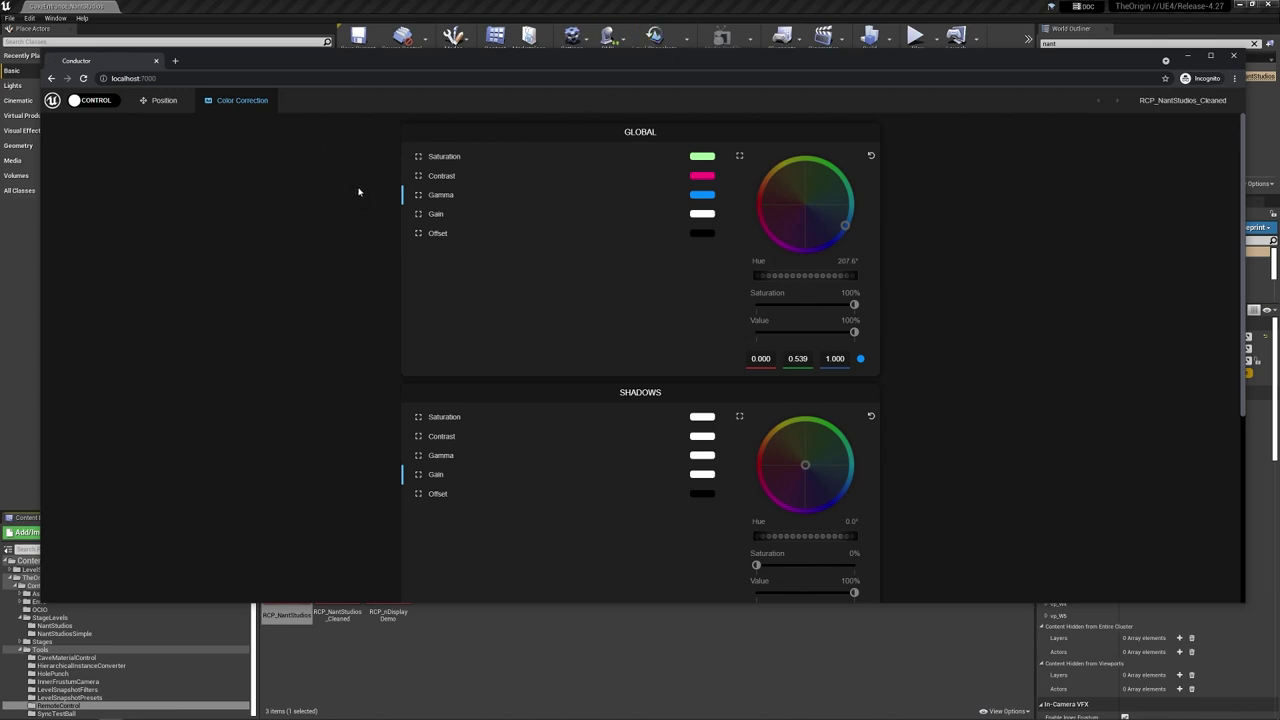
{"action": "left_click", "coordinate": [88, 100]}
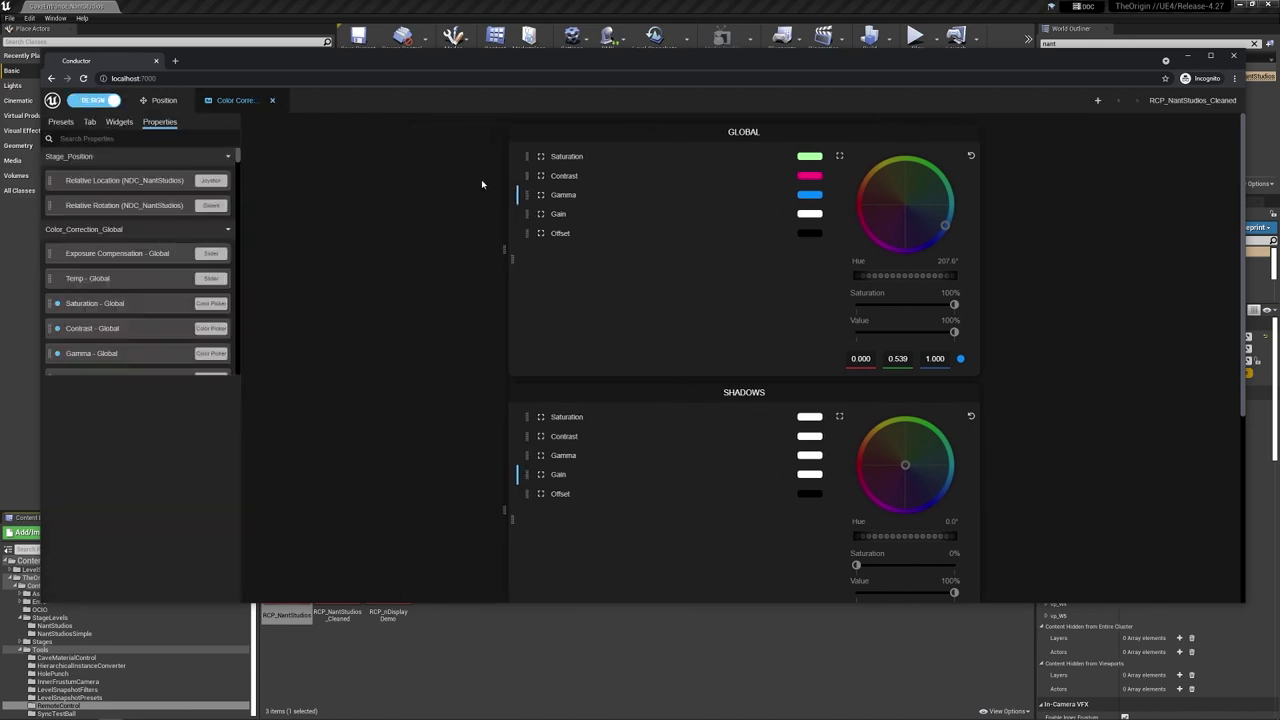
Step: Browse the Widgets and Properties lists, then show the GLOBAL panel's settings with its Global title
{"action": "left_click", "coordinate": [120, 122]}
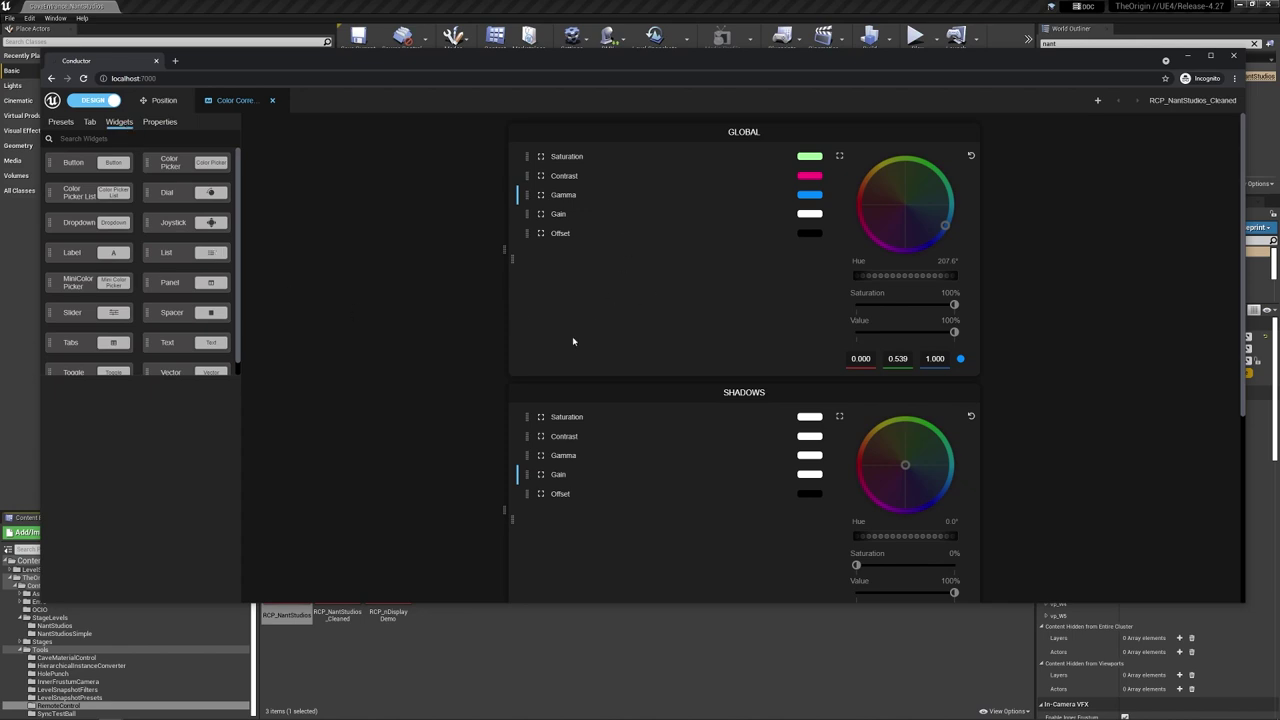
{"action": "scroll", "coordinate": [706, 349], "scroll_direction": "down", "scroll_amount": 1}
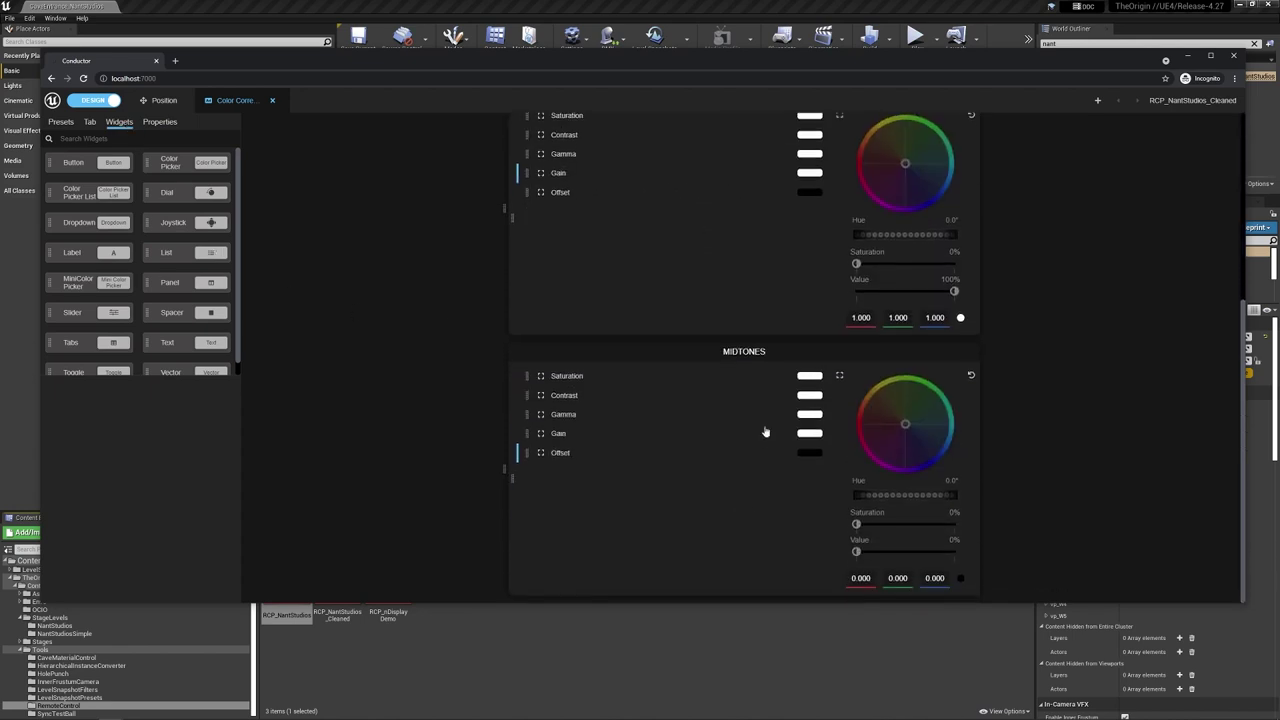
{"action": "scroll", "coordinate": [740, 463], "scroll_direction": "up", "scroll_amount": 1}
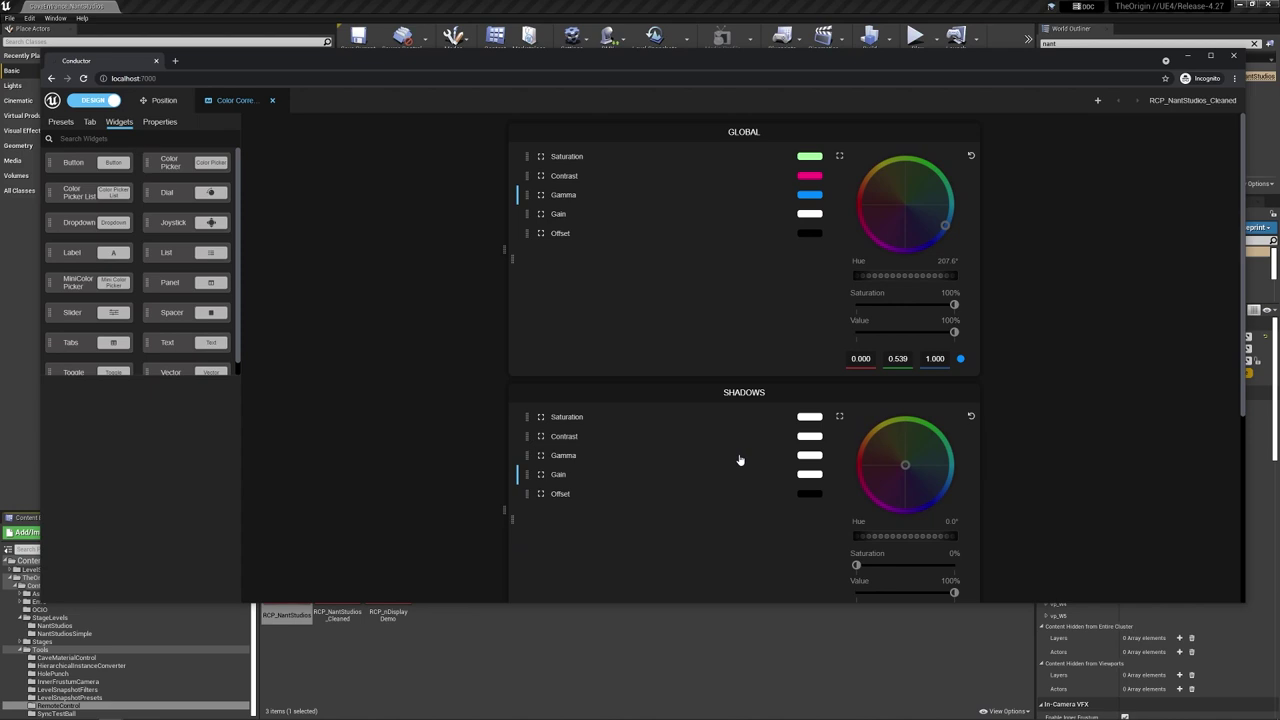
{"action": "left_click", "coordinate": [160, 122]}
{"action": "scroll", "coordinate": [180, 258], "scroll_direction": "down", "scroll_amount": 4}
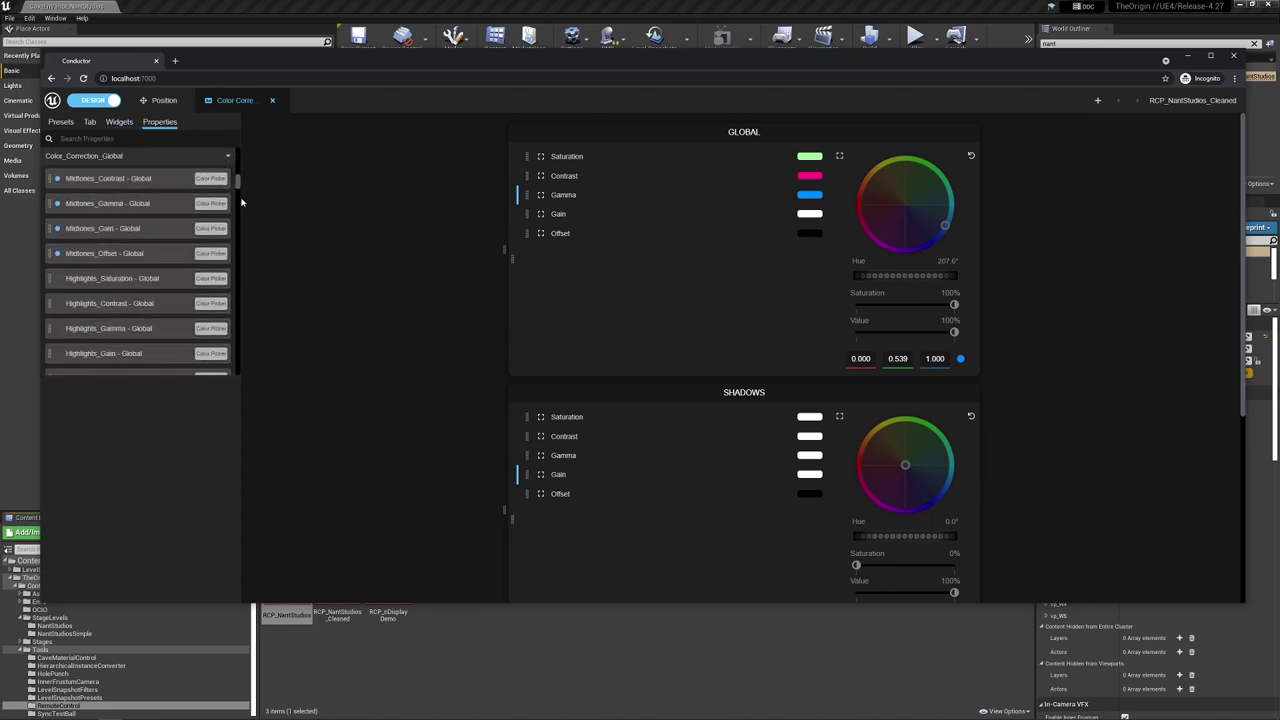
{"action": "scroll", "coordinate": [240, 176], "scroll_direction": "down", "scroll_amount": 2}
{"action": "mouse_move", "coordinate": [240, 176]}
{"action": "left_mouse_down"}
{"action": "mouse_move", "coordinate": [242, 156]}
{"action": "mouse_move", "coordinate": [248, 249]}
{"action": "left_mouse_up"}
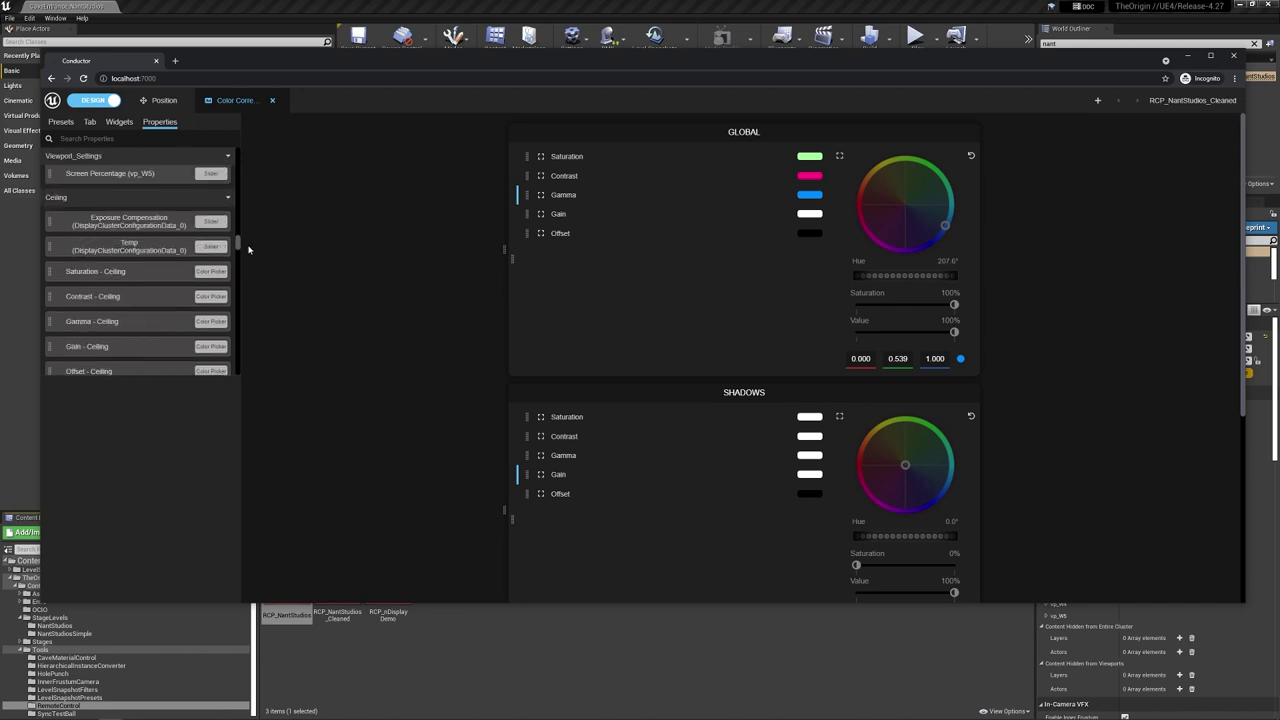
{"action": "scroll", "coordinate": [248, 249], "scroll_direction": "down", "scroll_amount": 10}
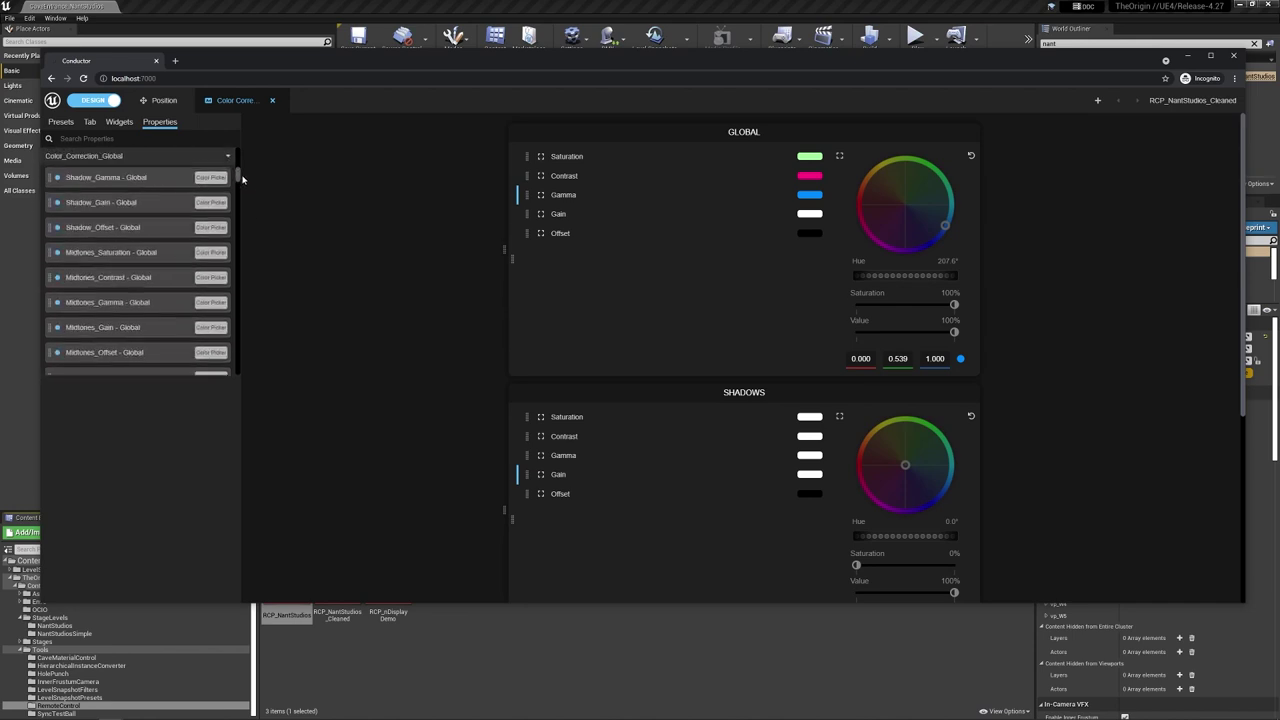
{"action": "scroll", "coordinate": [242, 178], "scroll_direction": "up", "scroll_amount": 3}
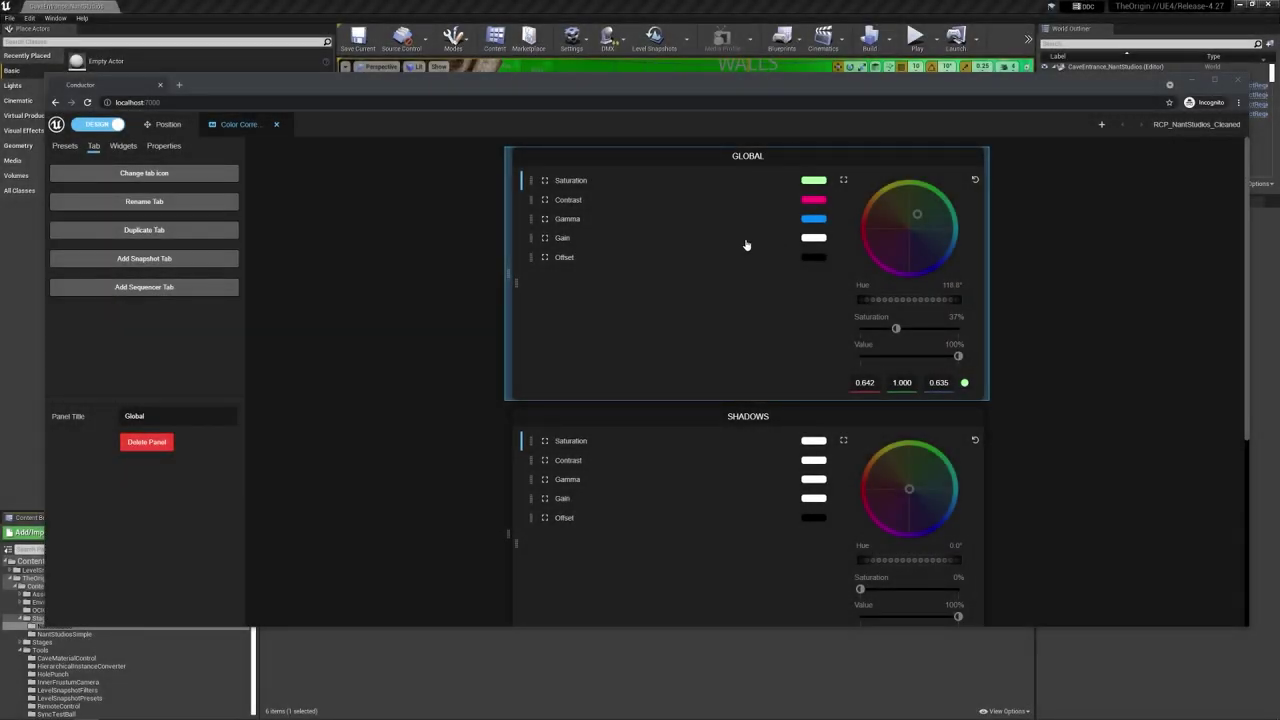
Step: Show the widget palette (Button, Color Picker, Dial, Joystick, Slider, Tabs) and scroll through it
{"action": "left_click", "coordinate": [166, 147]}
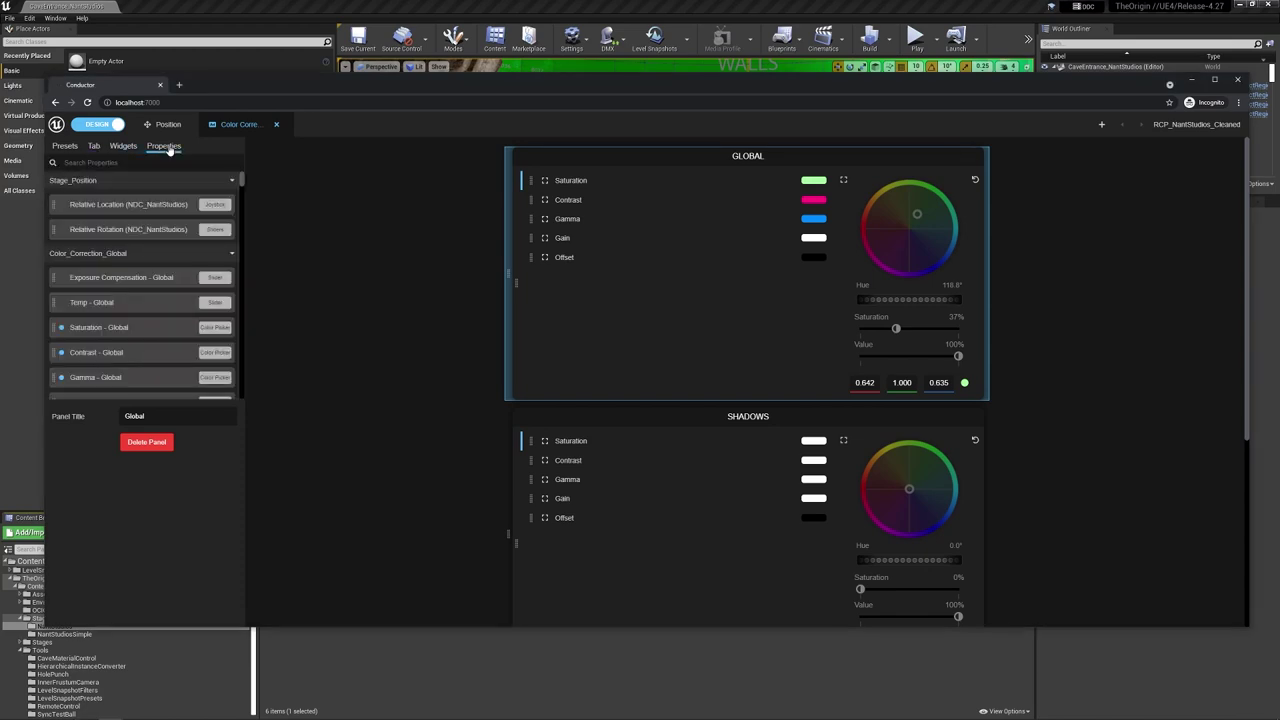
{"action": "left_click", "coordinate": [121, 147]}
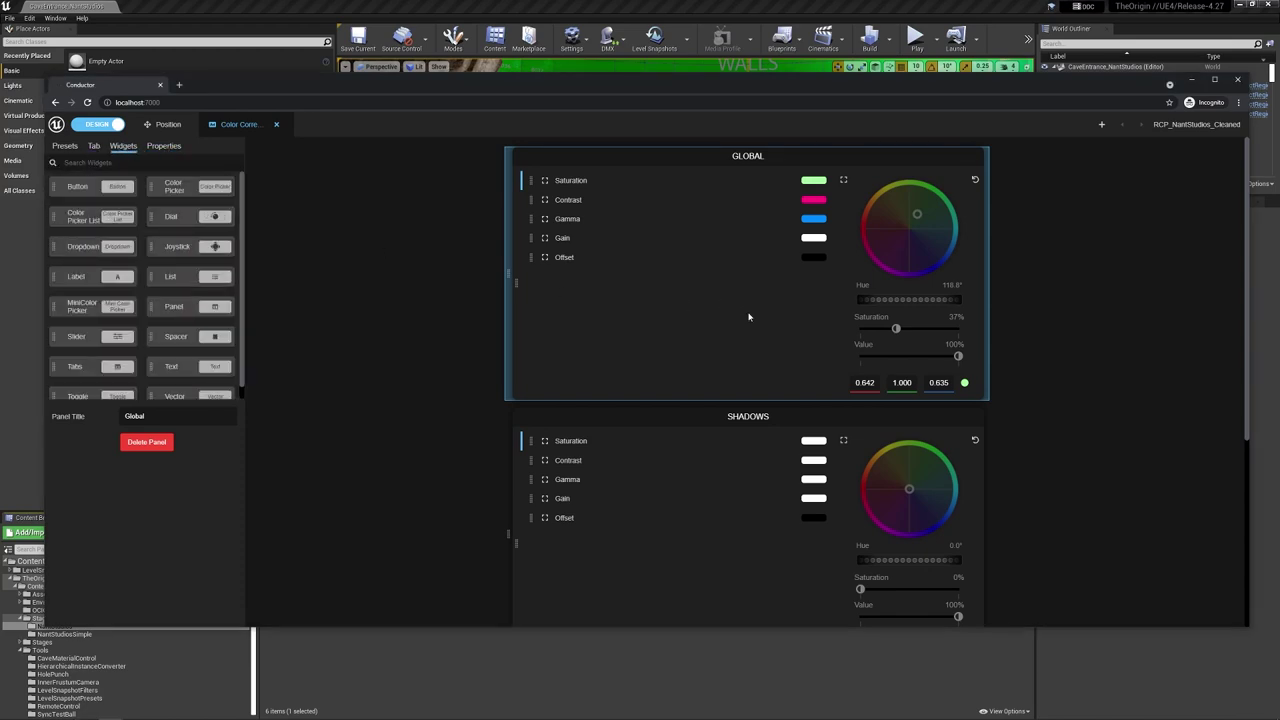
{"action": "scroll", "coordinate": [730, 360], "scroll_direction": "down", "scroll_amount": 1}
{"action": "scroll", "coordinate": [715, 400], "scroll_direction": "down", "scroll_amount": 2}
{"action": "scroll", "coordinate": [714, 400], "scroll_direction": "up", "scroll_amount": 3}
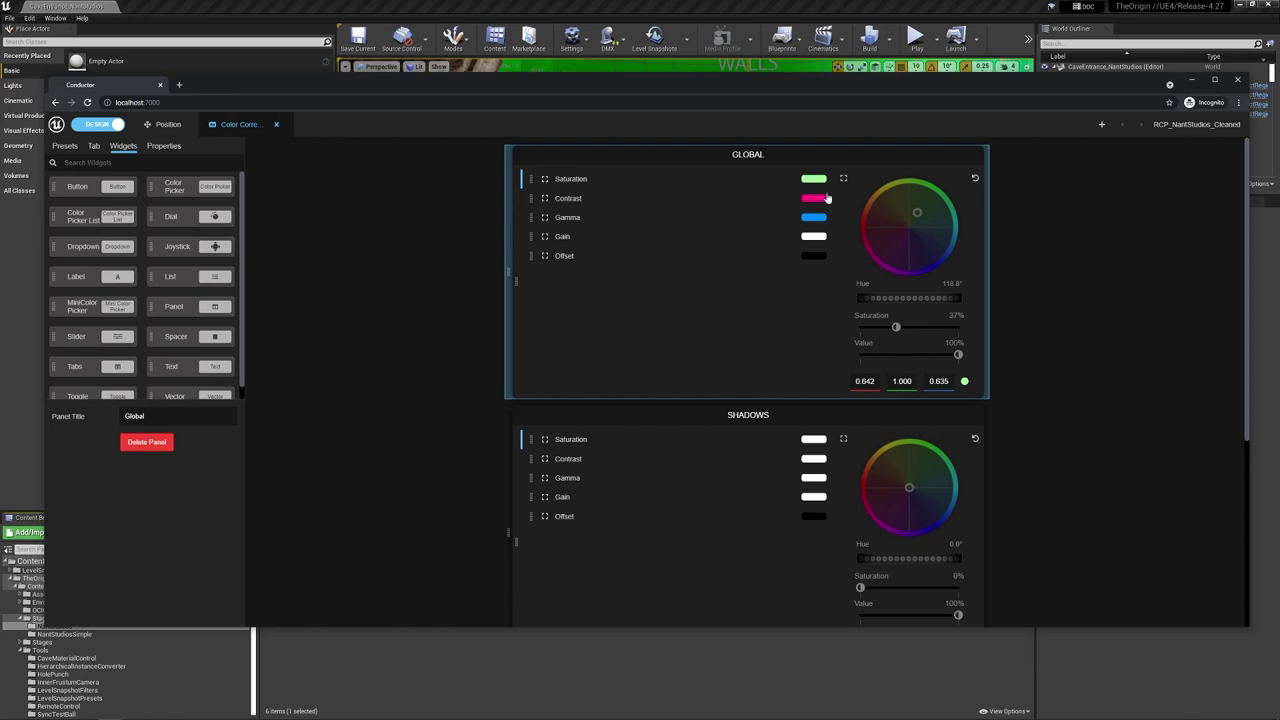
Step: Review the Color Correction panels and add a new empty page, Tab 1, to the layout
{"action": "scroll", "coordinate": [651, 320], "scroll_direction": "down", "scroll_amount": 3}
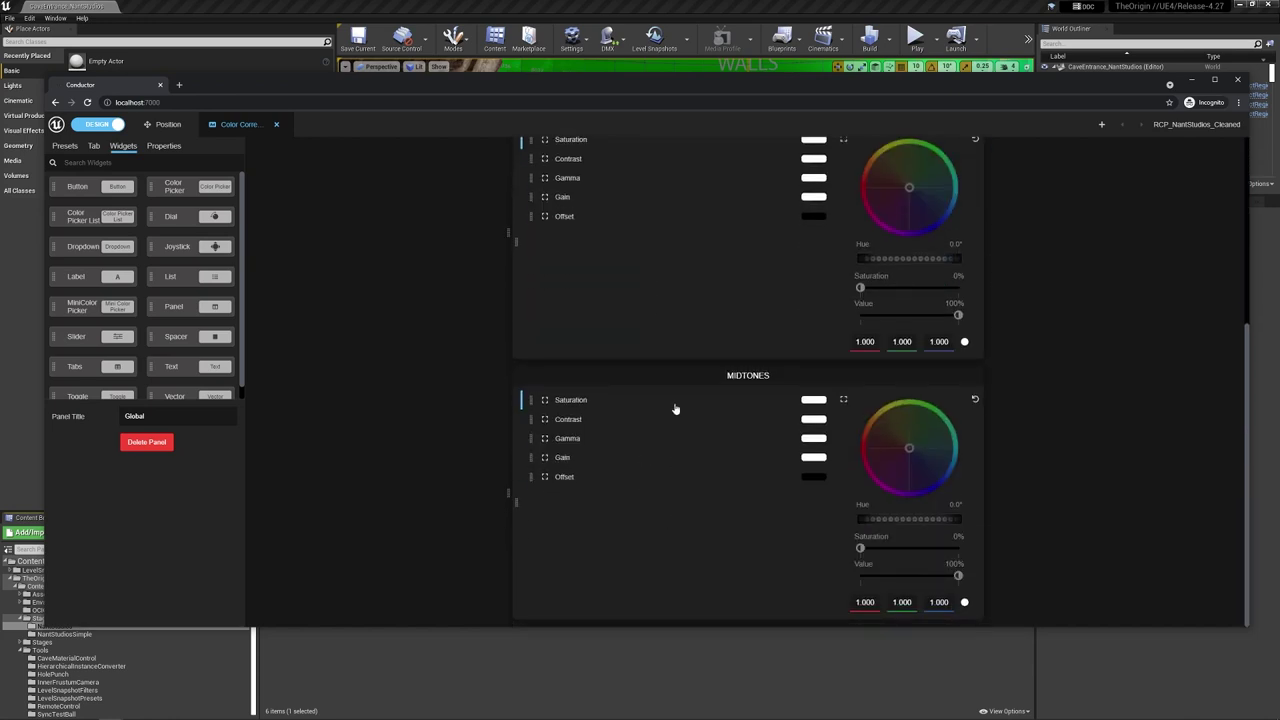
{"action": "scroll", "coordinate": [677, 408], "scroll_direction": "up", "scroll_amount": 3}
{"action": "scroll", "coordinate": [701, 418], "scroll_direction": "down", "scroll_amount": 1}
{"action": "scroll", "coordinate": [701, 418], "scroll_direction": "down", "scroll_amount": 2}
{"action": "scroll", "coordinate": [640, 430], "scroll_direction": "up", "scroll_amount": 3}
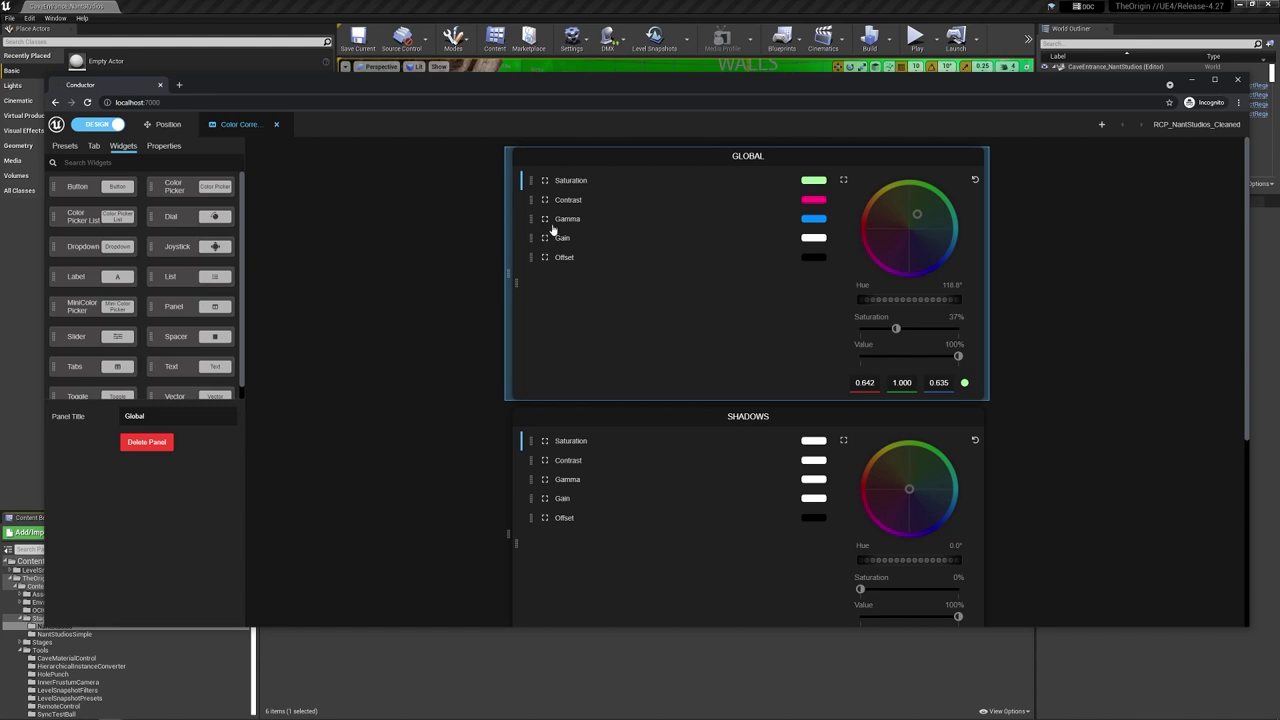
{"action": "left_click", "coordinate": [1102, 126]}
{"action": "left_click", "coordinate": [232, 128]}
Step: On Tab 1, place a Tabs container with tabs named Globals, Shadows and Midtones
{"action": "left_click", "coordinate": [315, 127]}
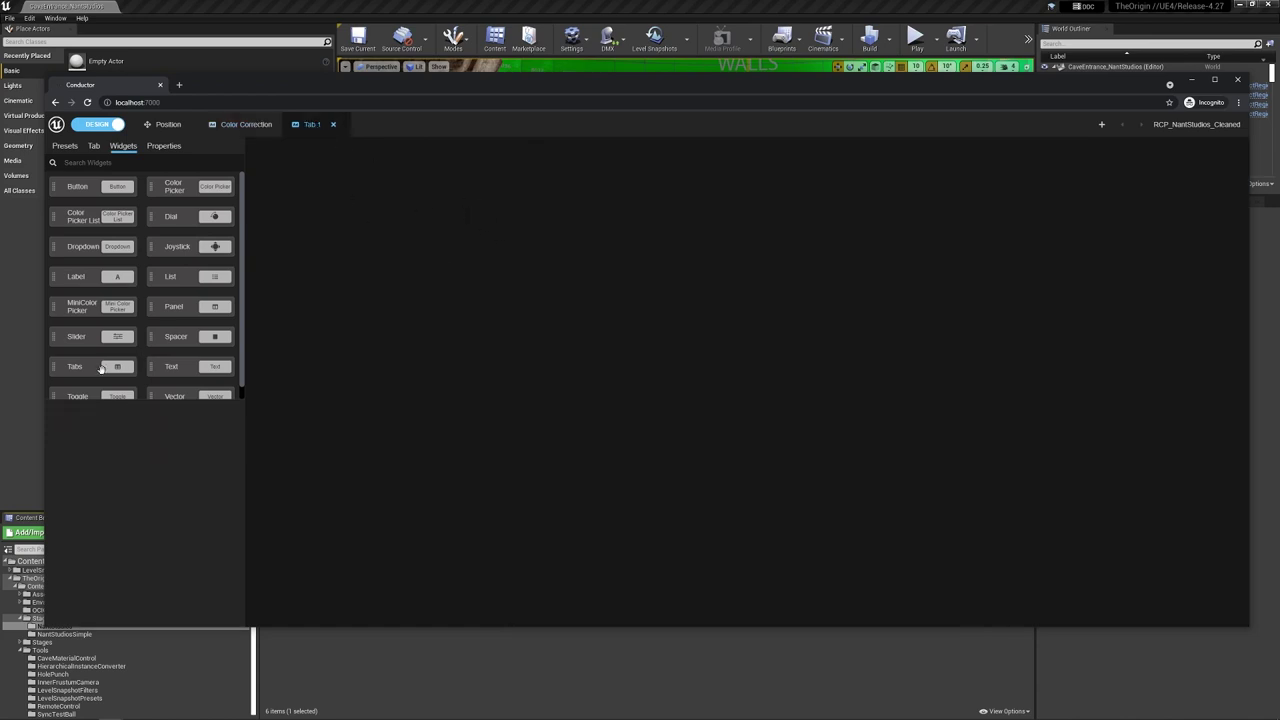
{"action": "left_click_drag", "start_coordinate": [118, 369], "coordinate": [739, 288]}
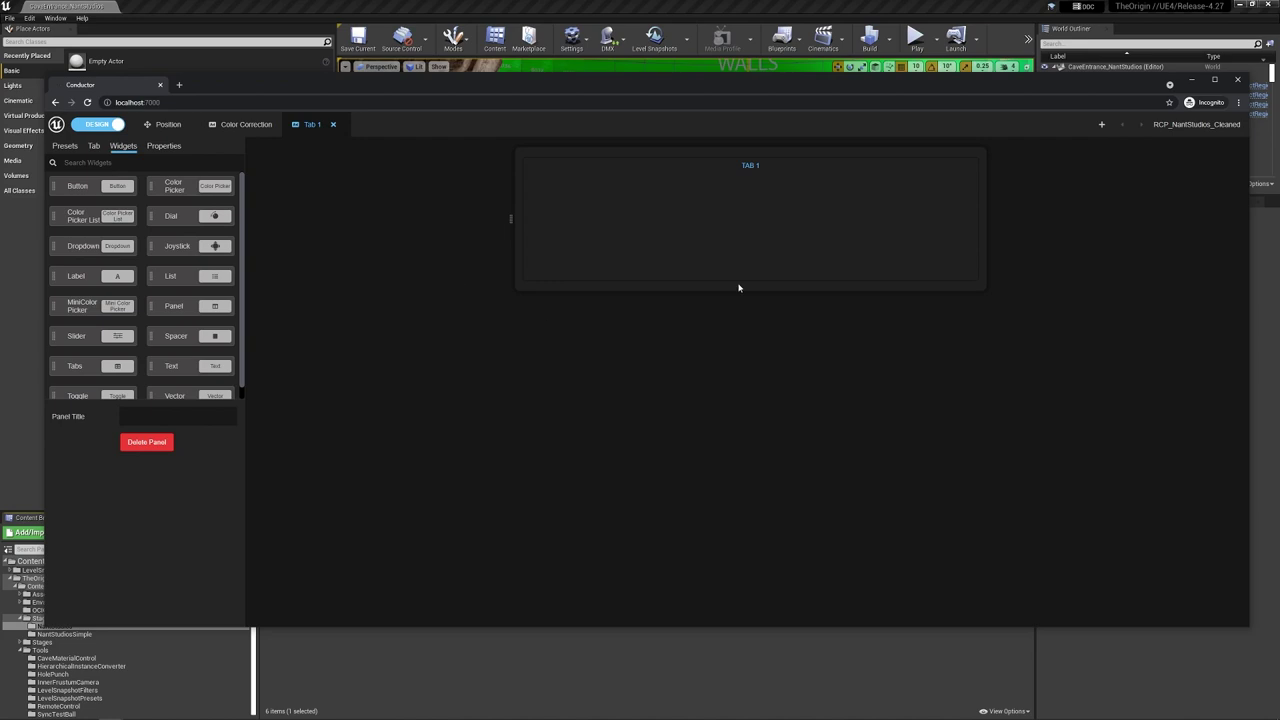
{"action": "left_click", "coordinate": [760, 172]}
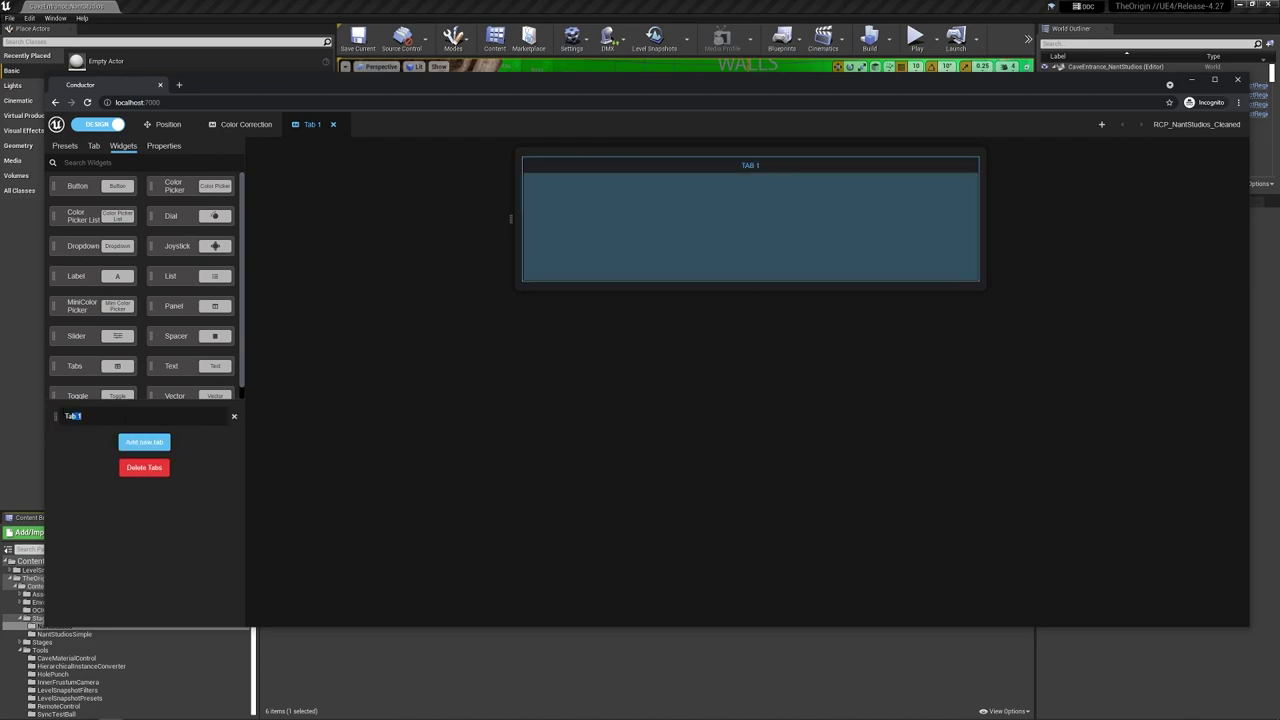
{"action": "type", "text": "Globals"}
{"action": "left_click", "coordinate": [141, 442]}
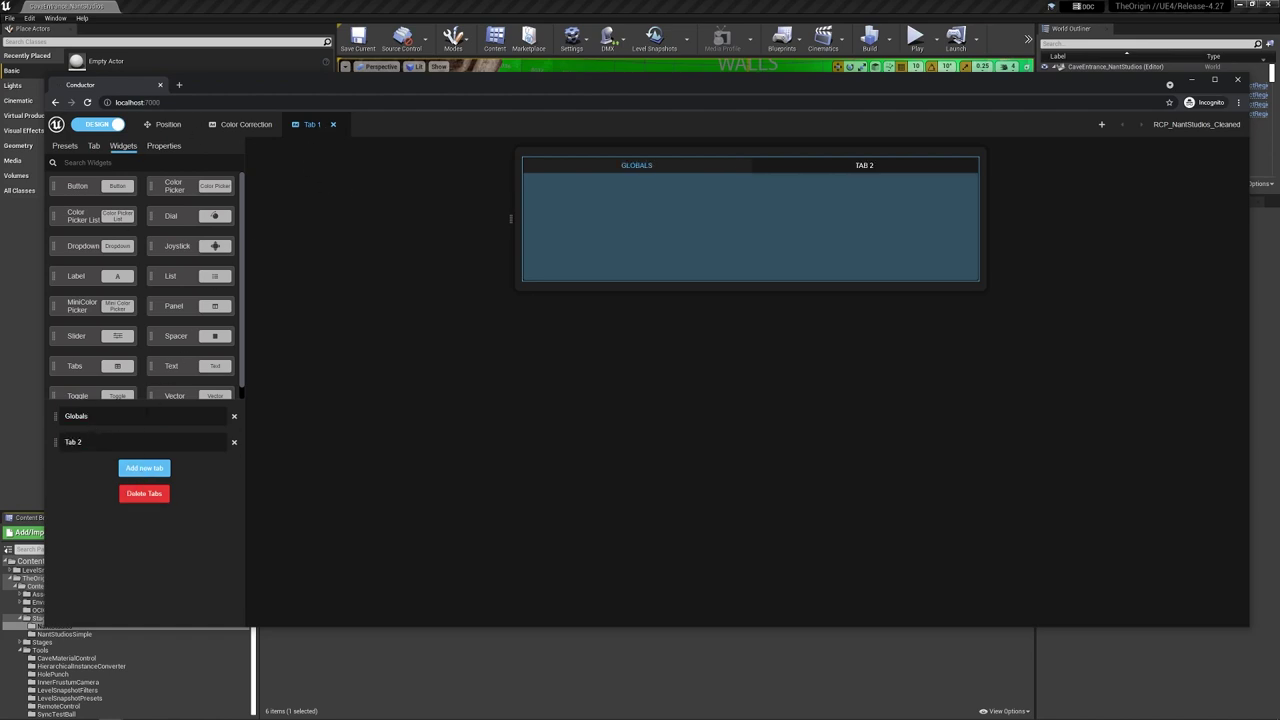
{"action": "type", "text": "Shadows"}
{"action": "left_click", "coordinate": [147, 477]}
{"action": "type", "text": "M"}
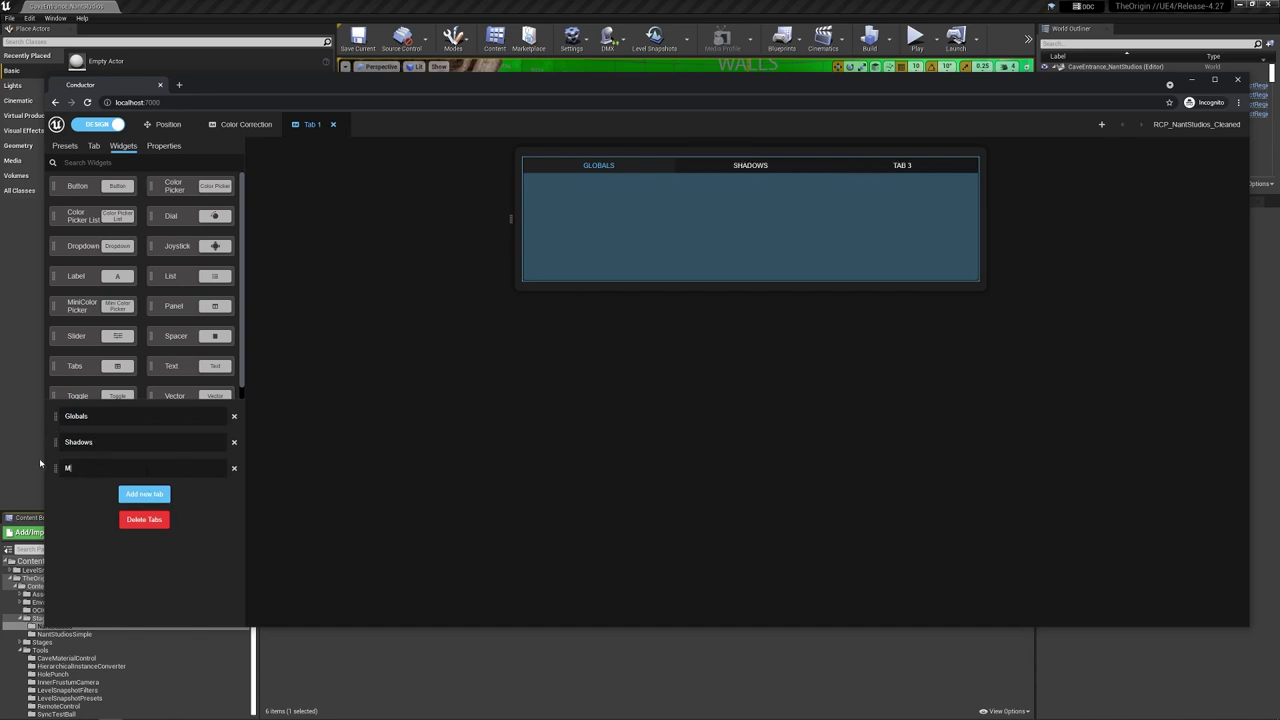
{"action": "key", "text": "Return"}
{"action": "left_click", "coordinate": [713, 351]}
{"action": "left_click", "coordinate": [650, 212]}
Step: Drop a Color Picker List into each of the Globals, Shadows and Midtones tabs
{"action": "mouse_move", "coordinate": [80, 222]}
{"action": "left_mouse_down"}
{"action": "mouse_move", "coordinate": [581, 244]}
{"action": "mouse_move", "coordinate": [610, 226]}
{"action": "left_mouse_up"}
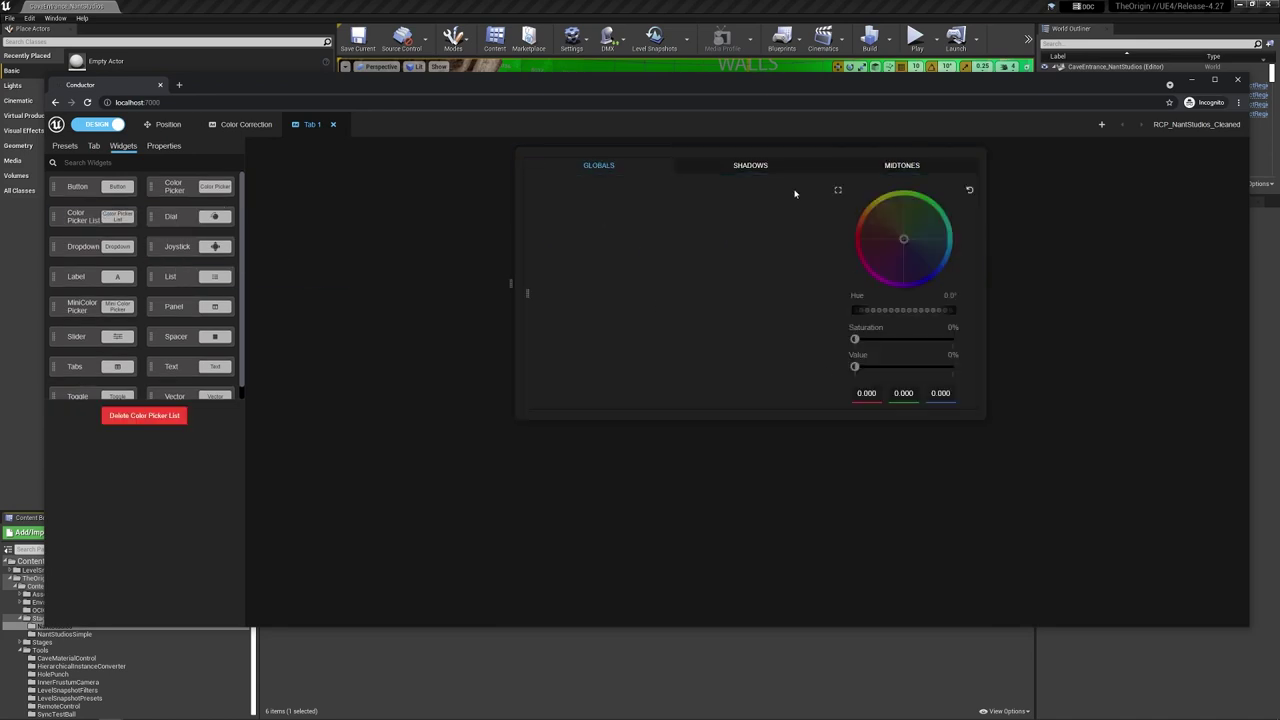
{"action": "left_click", "coordinate": [754, 168]}
{"action": "left_click", "coordinate": [900, 172]}
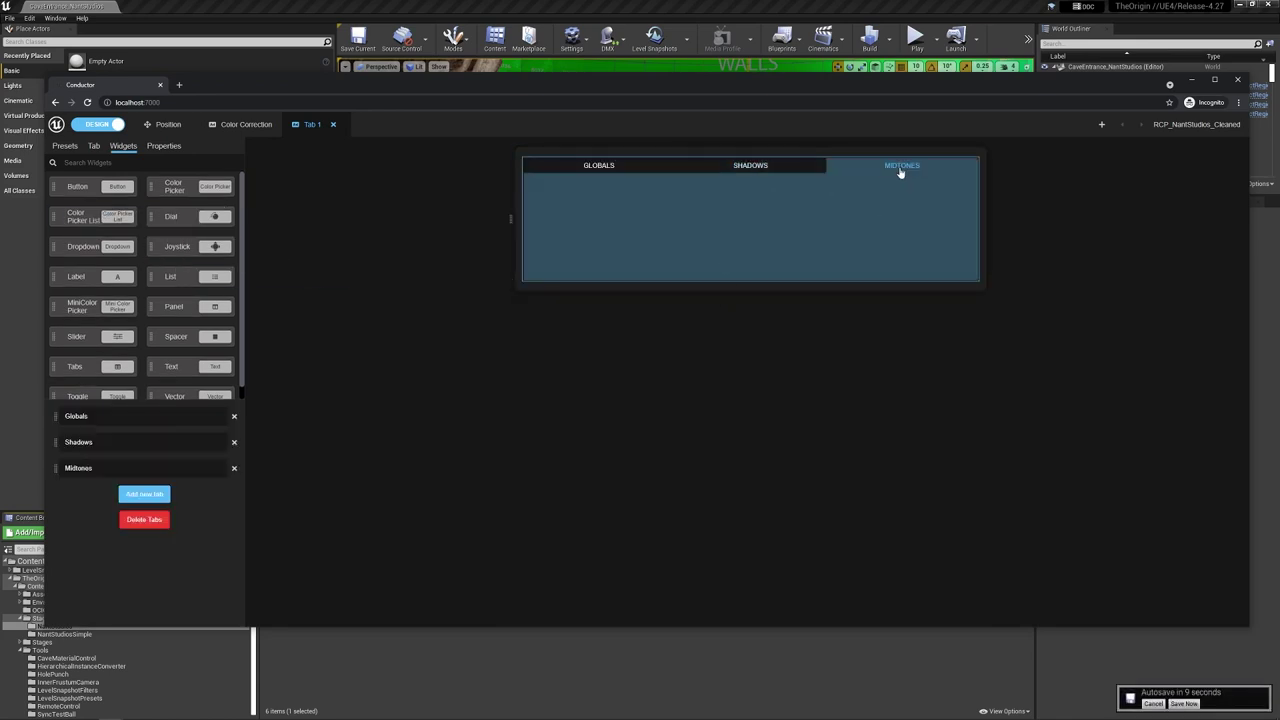
{"action": "left_click", "coordinate": [742, 167]}
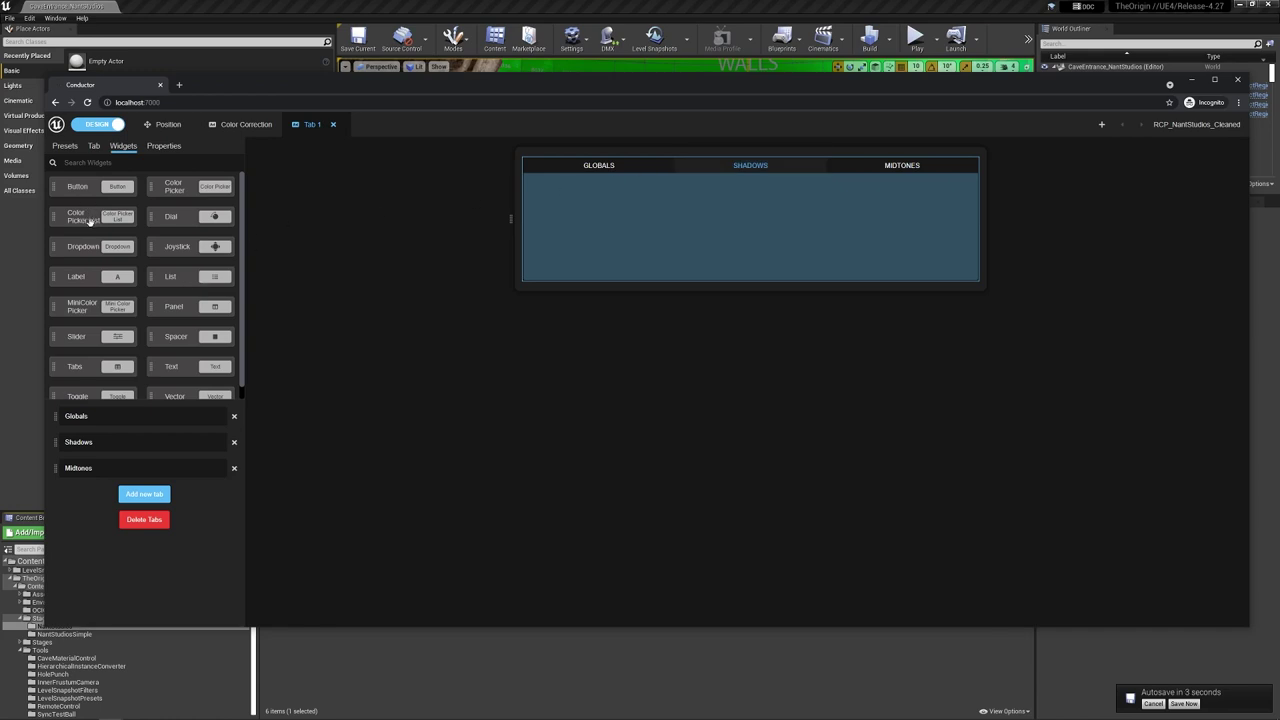
{"action": "left_click_drag", "start_coordinate": [90, 220], "coordinate": [766, 215]}
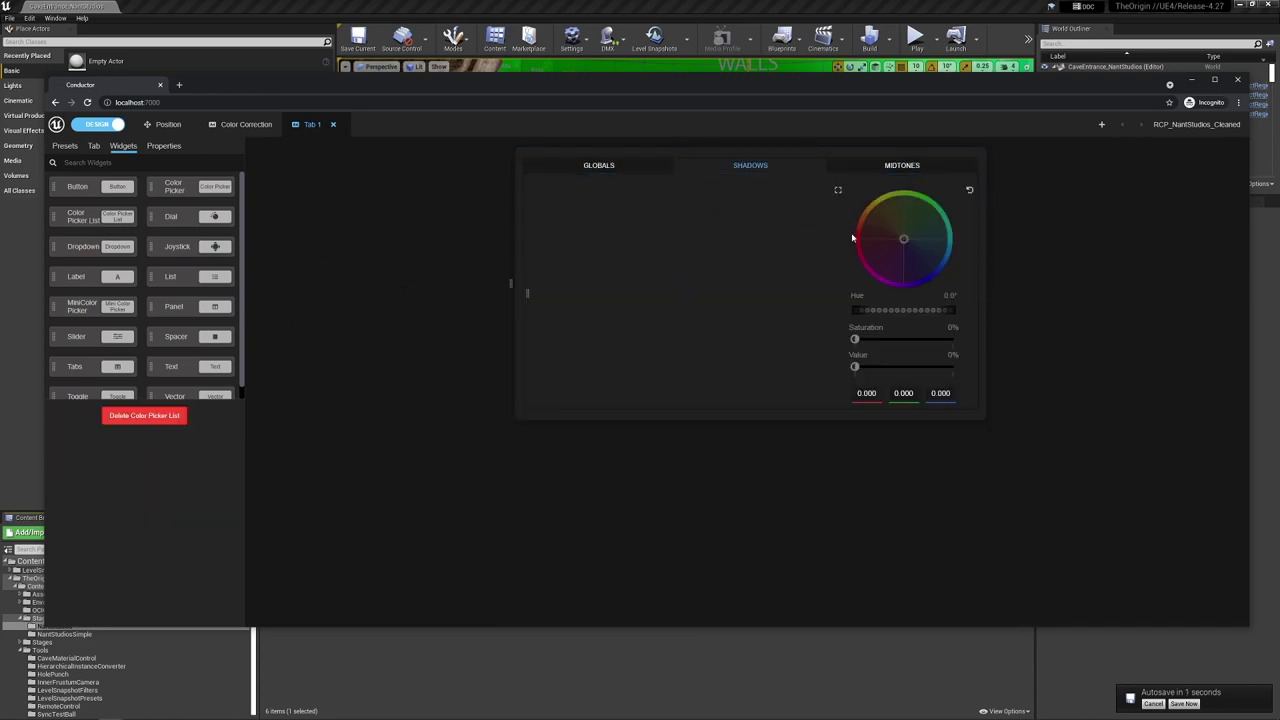
{"action": "left_click", "coordinate": [905, 166]}
{"action": "left_click_drag", "start_coordinate": [89, 220], "coordinate": [893, 219]}
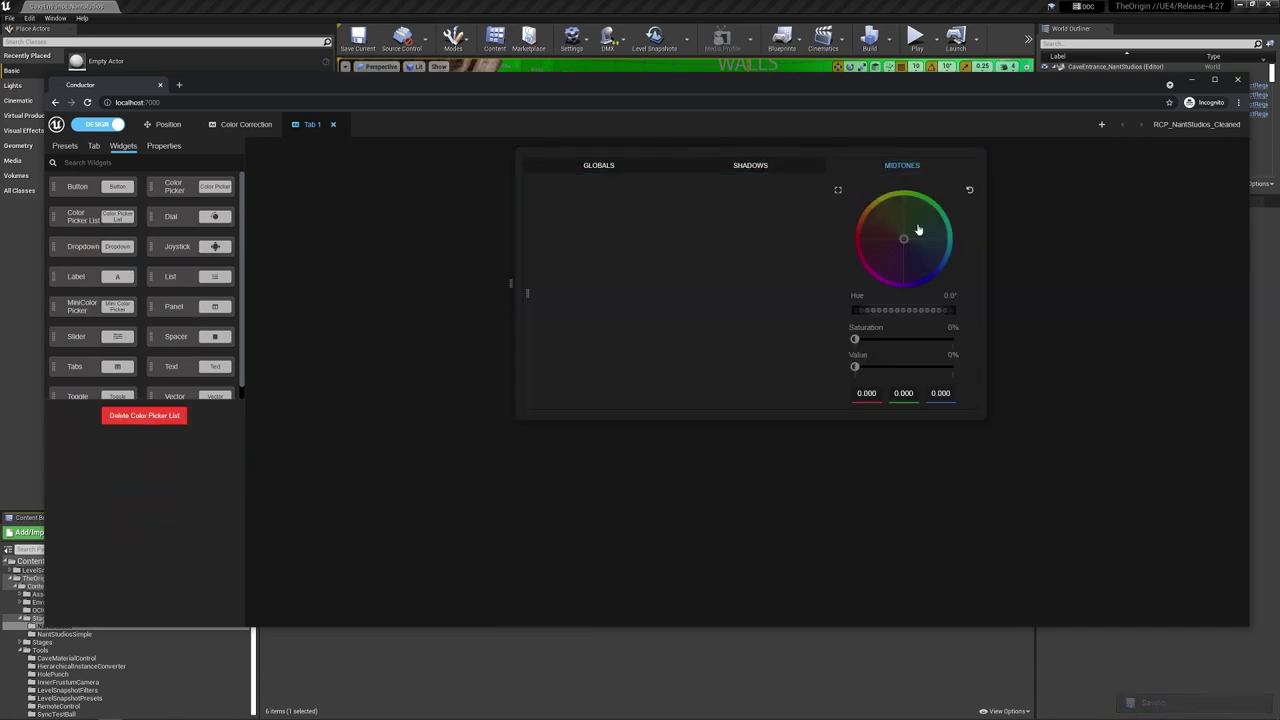
Step: Check each tab's colour picker list, then show the exposed Properties list
{"action": "left_click", "coordinate": [590, 166]}
{"action": "left_click", "coordinate": [744, 165]}
{"action": "left_click", "coordinate": [905, 165]}
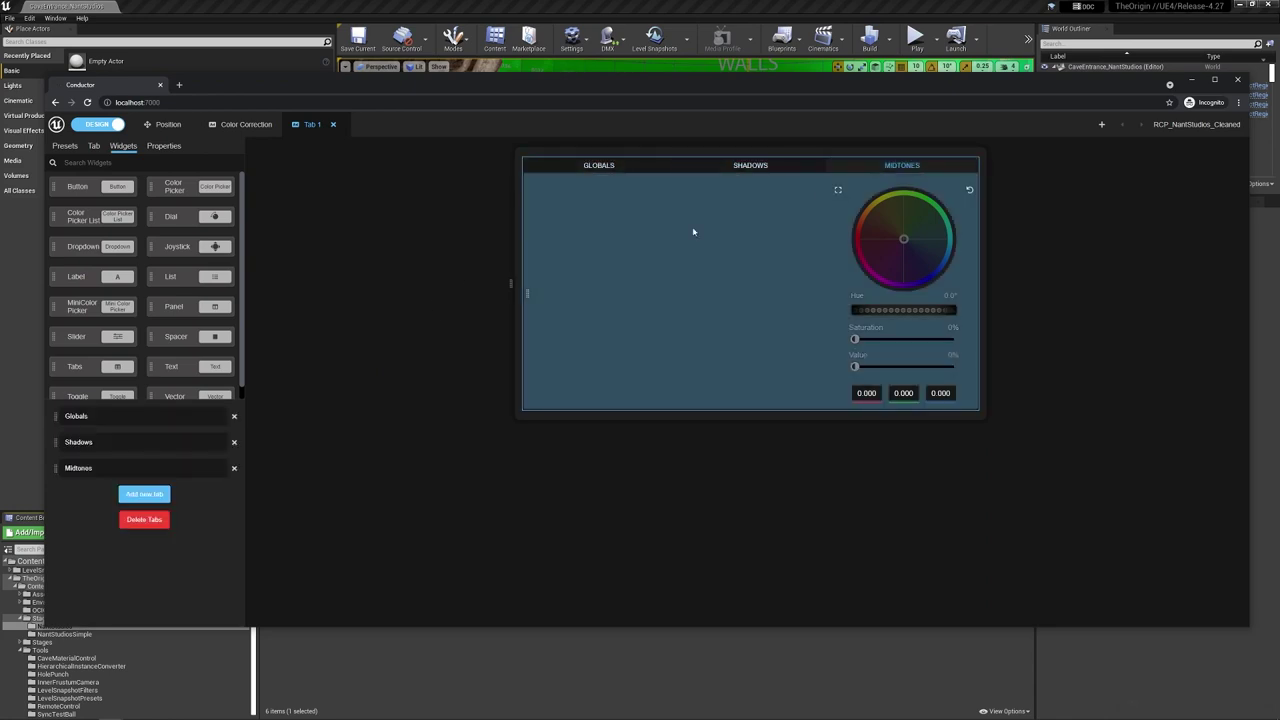
{"action": "left_click", "coordinate": [592, 167]}
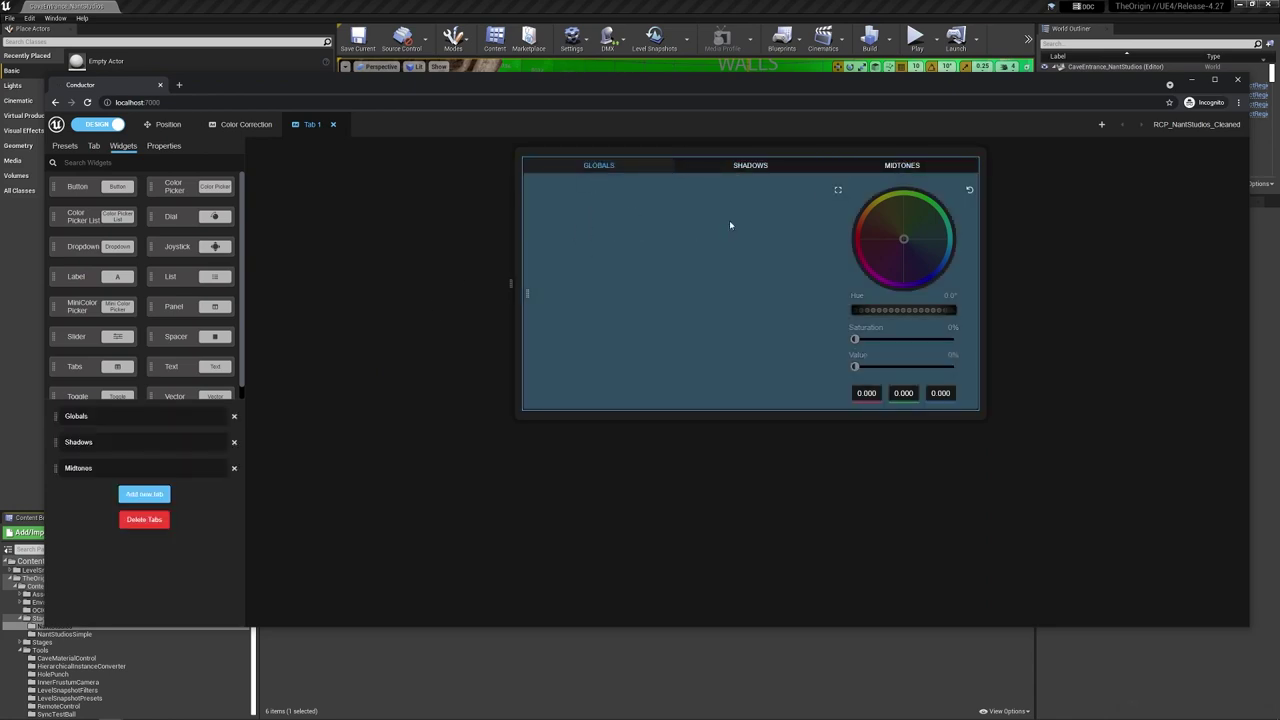
{"action": "left_click", "coordinate": [164, 146]}
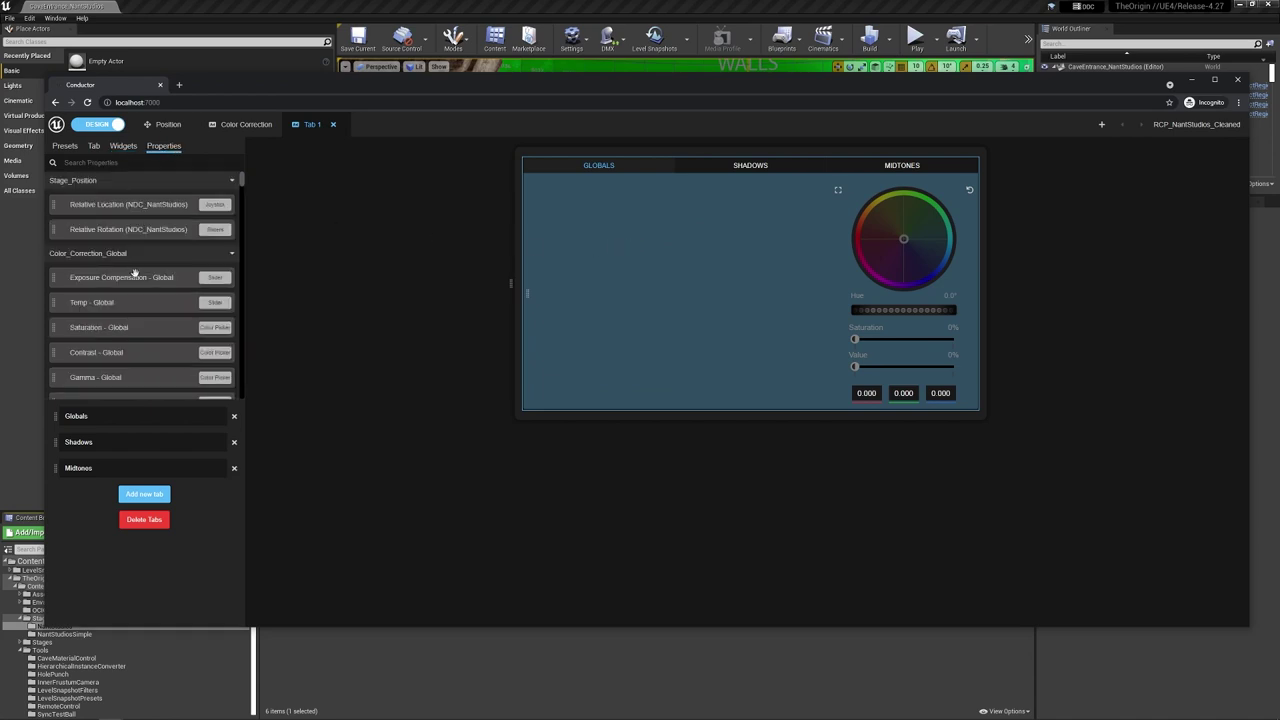
{"action": "scroll", "coordinate": [135, 275], "scroll_direction": "down", "scroll_amount": 2}
{"action": "scroll", "coordinate": [137, 272], "scroll_direction": "down", "scroll_amount": 2}
{"action": "scroll", "coordinate": [140, 270], "scroll_direction": "down", "scroll_amount": 2}
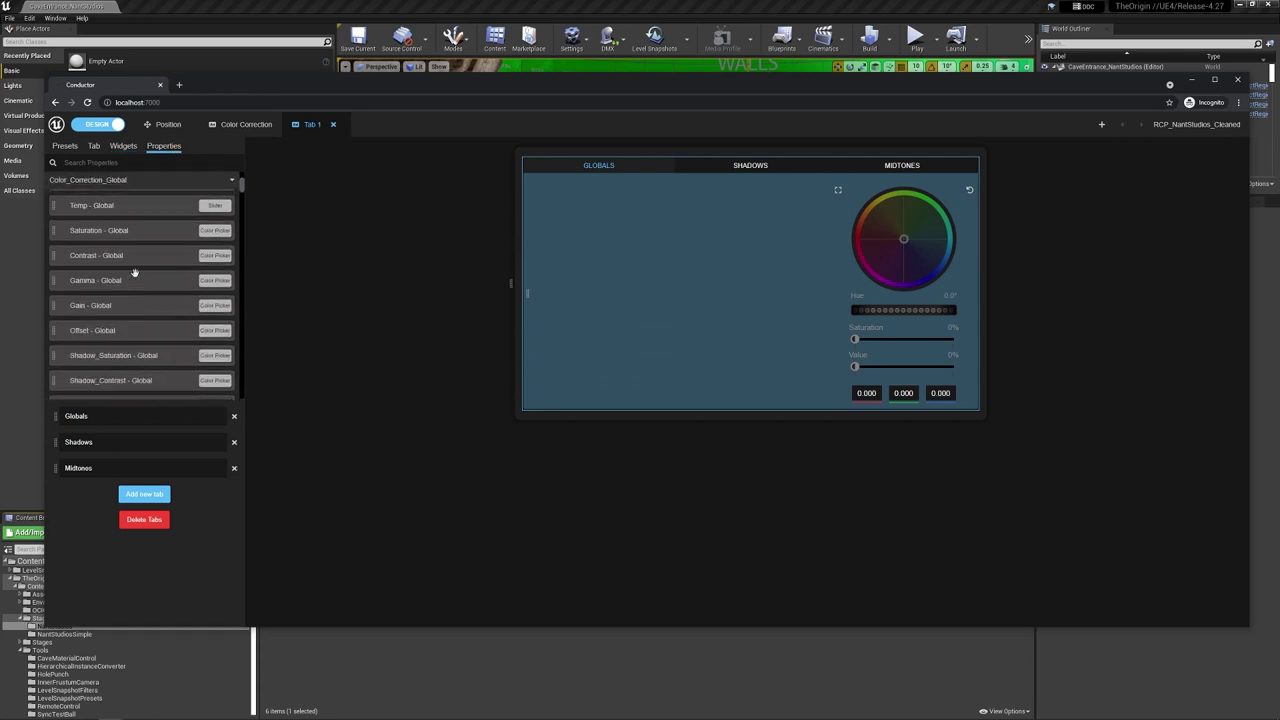
{"action": "scroll", "coordinate": [149, 267], "scroll_direction": "up", "scroll_amount": 4}
{"action": "scroll", "coordinate": [135, 265], "scroll_direction": "down", "scroll_amount": 2}
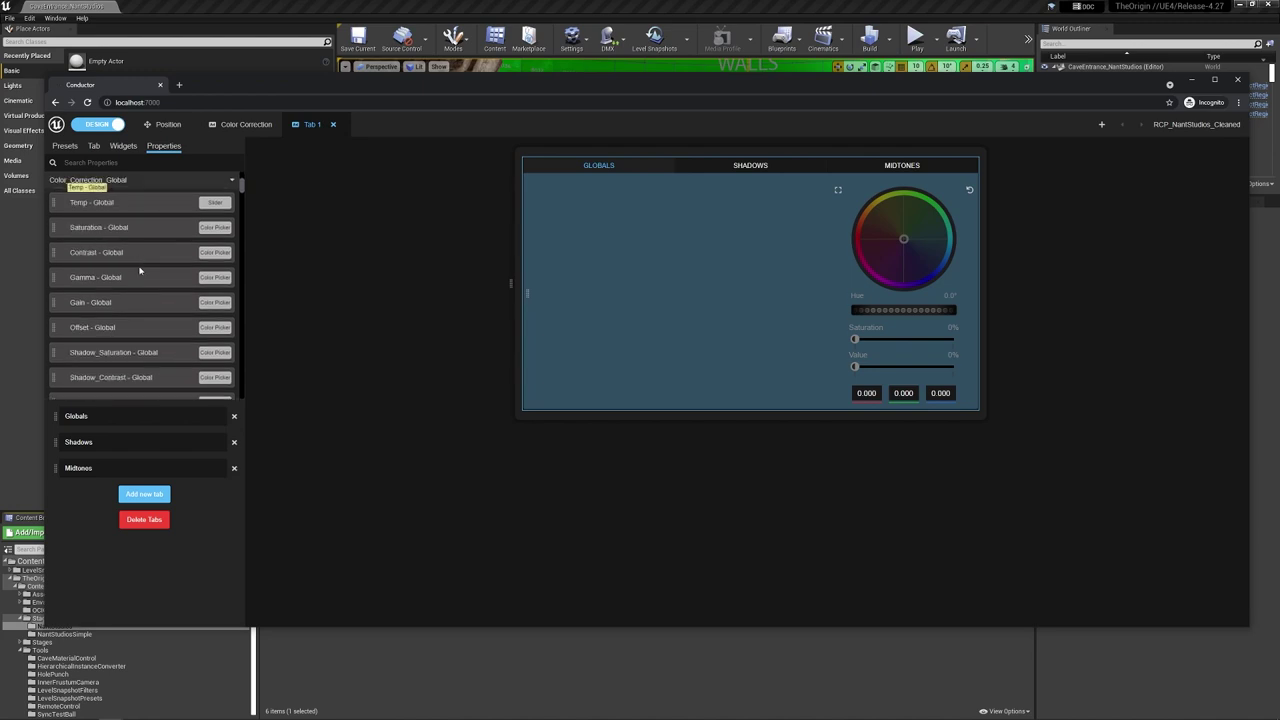
{"action": "left_click", "coordinate": [245, 126]}
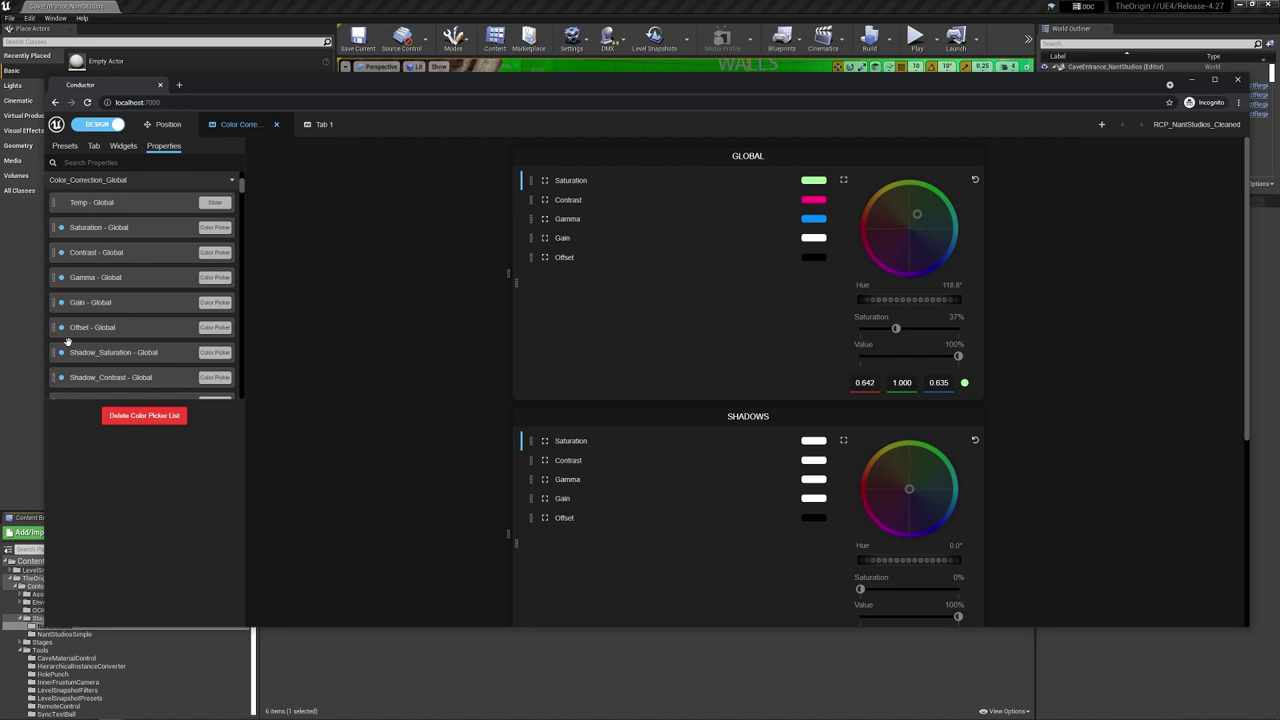
{"action": "left_click", "coordinate": [321, 127]}
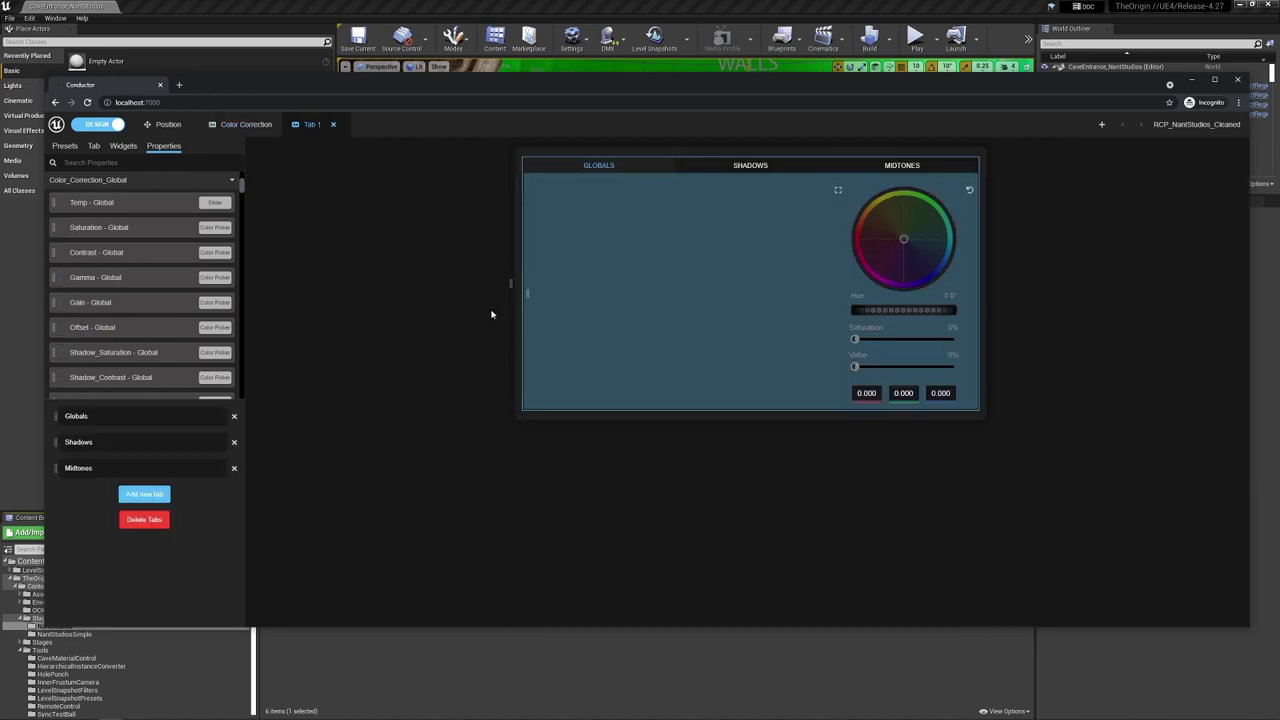
{"action": "left_click", "coordinate": [242, 124]}
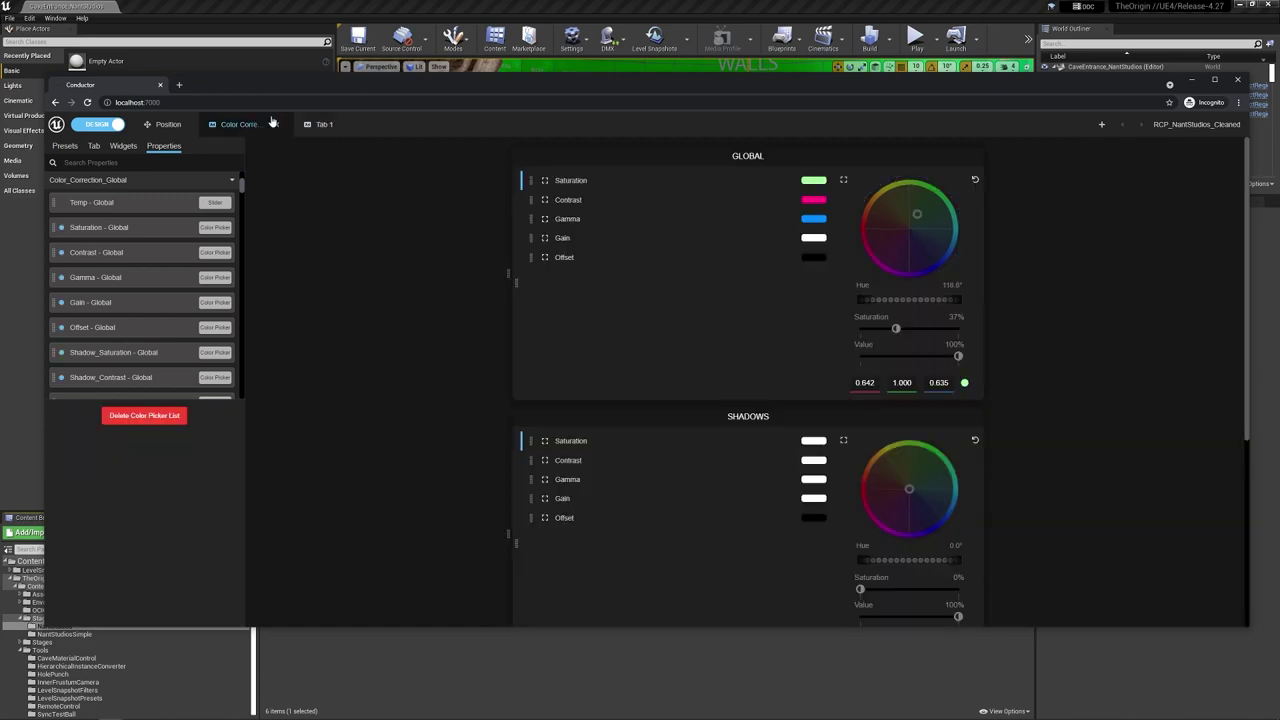
{"action": "left_click", "coordinate": [313, 124]}
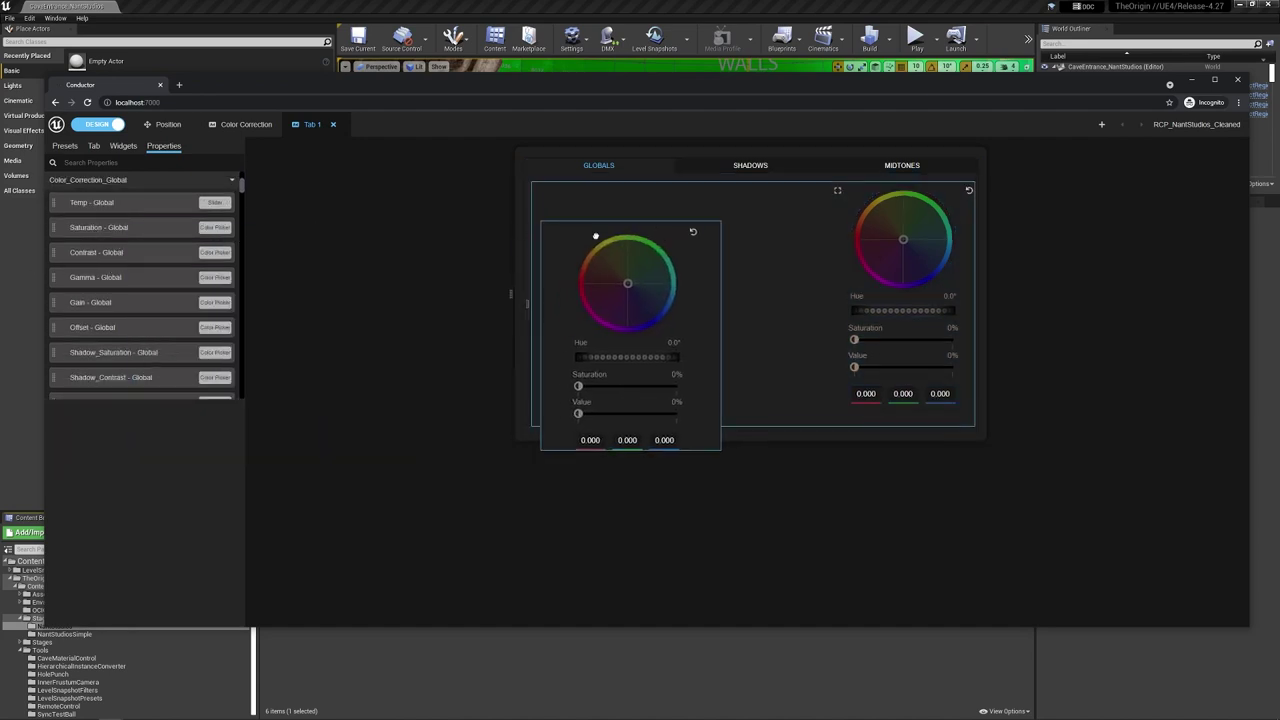
Step: Add global Saturation, Contrast, Gamma, Gain and Offset controls to the Globals list
{"action": "left_click_drag", "start_coordinate": [96, 230], "coordinate": [640, 250]}
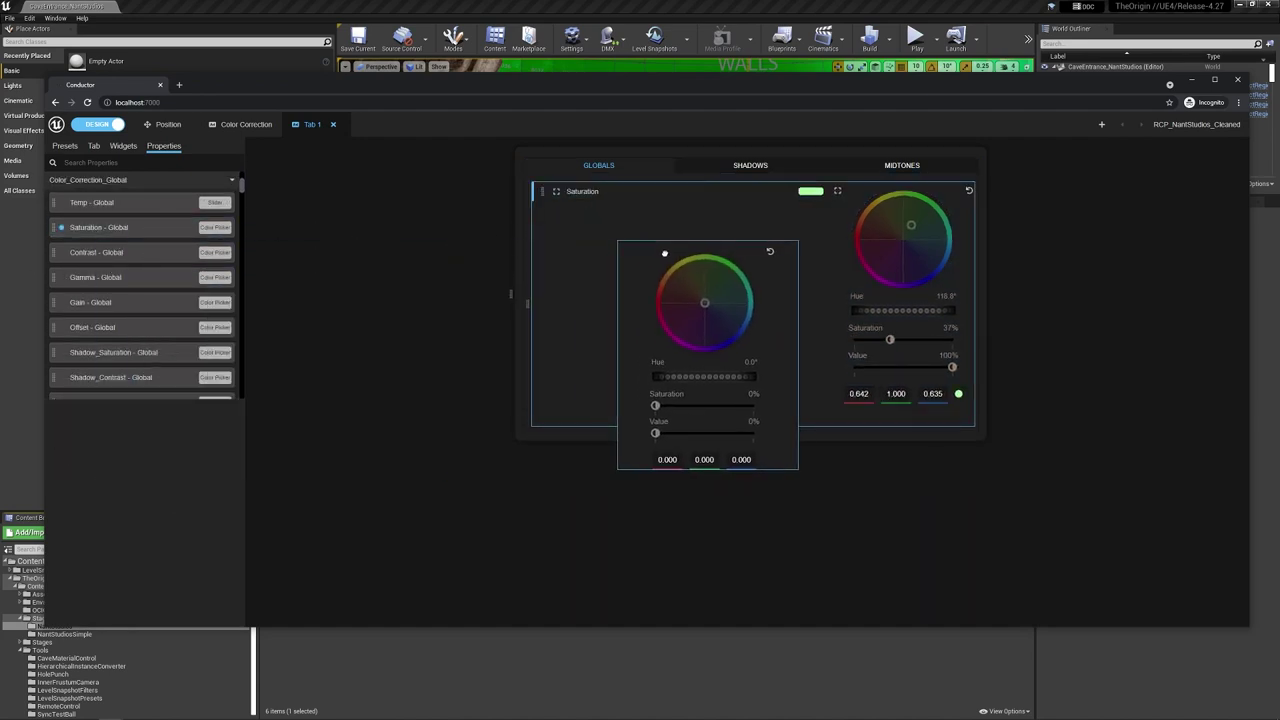
{"action": "left_click_drag", "start_coordinate": [96, 253], "coordinate": [660, 260]}
{"action": "left_click_drag", "start_coordinate": [115, 278], "coordinate": [618, 269]}
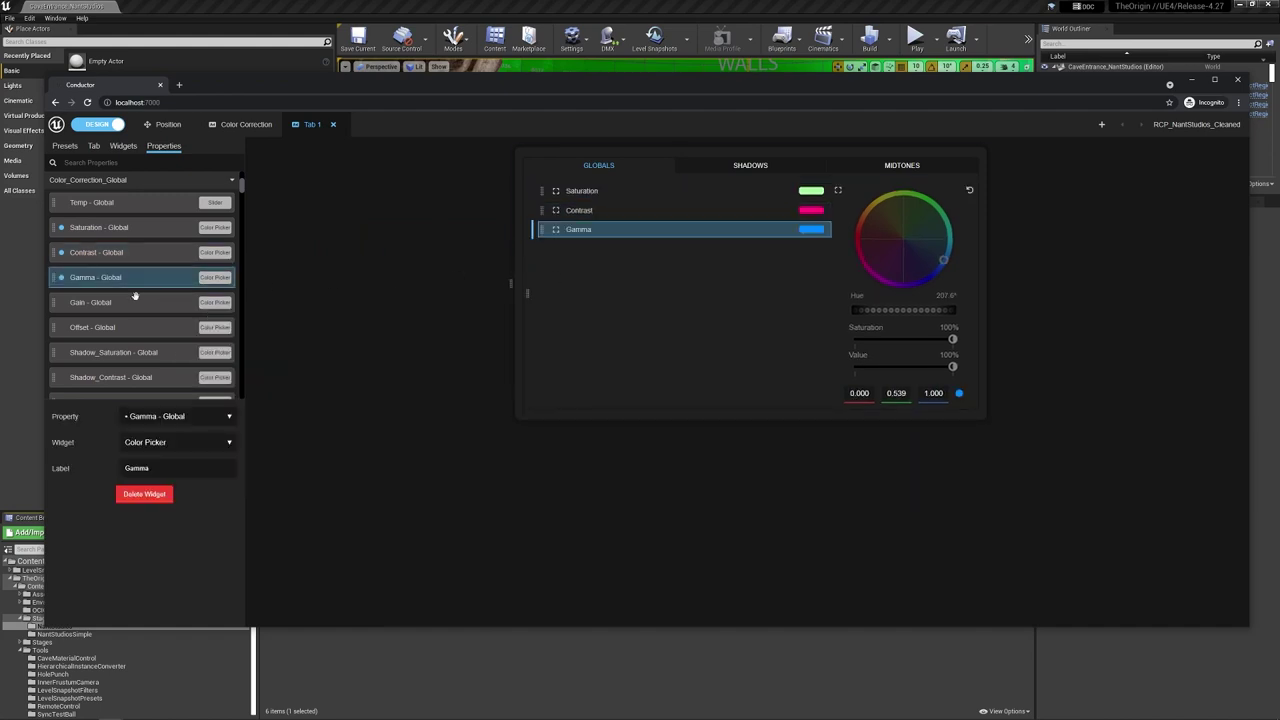
{"action": "left_click_drag", "start_coordinate": [91, 302], "coordinate": [612, 274]}
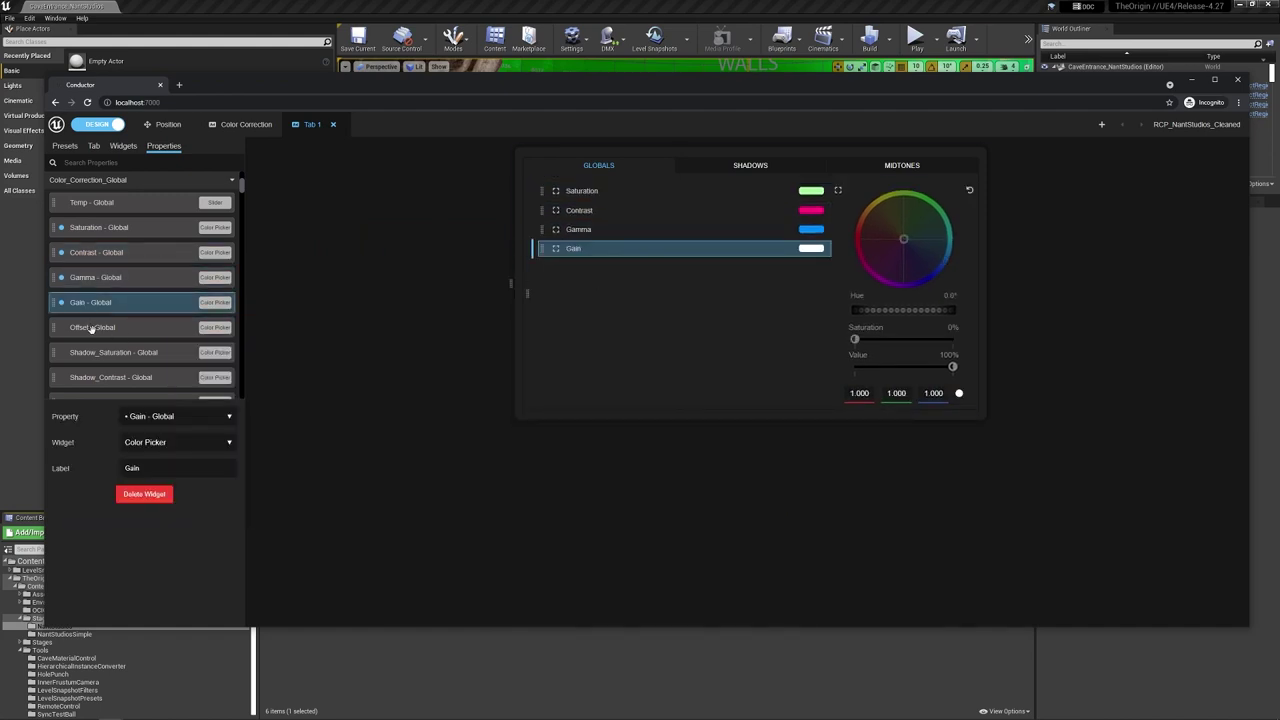
{"action": "left_click_drag", "start_coordinate": [92, 328], "coordinate": [600, 268]}
Step: Add Shadow Saturation, Contrast, Gamma, Gain and Offset controls to the Shadows list
{"action": "left_click", "coordinate": [747, 173]}
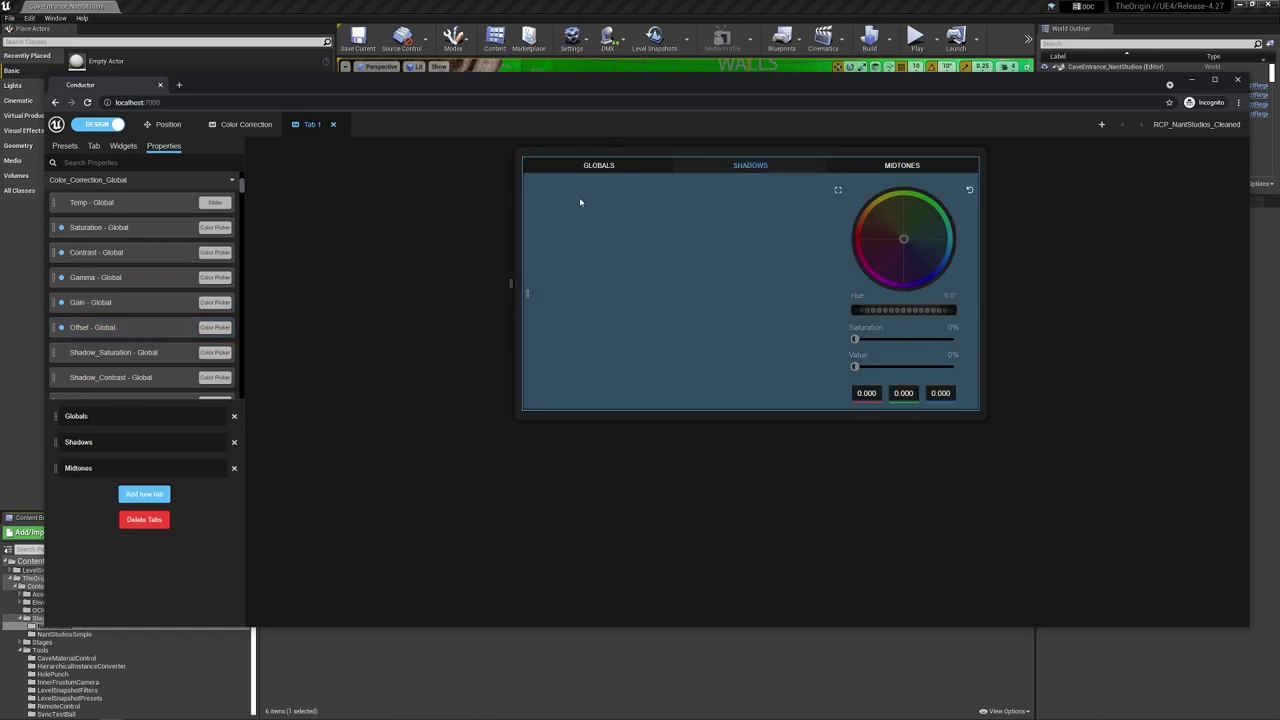
{"action": "scroll", "coordinate": [110, 310], "scroll_direction": "down", "scroll_amount": 2}
{"action": "left_click_drag", "start_coordinate": [104, 258], "coordinate": [605, 235]}
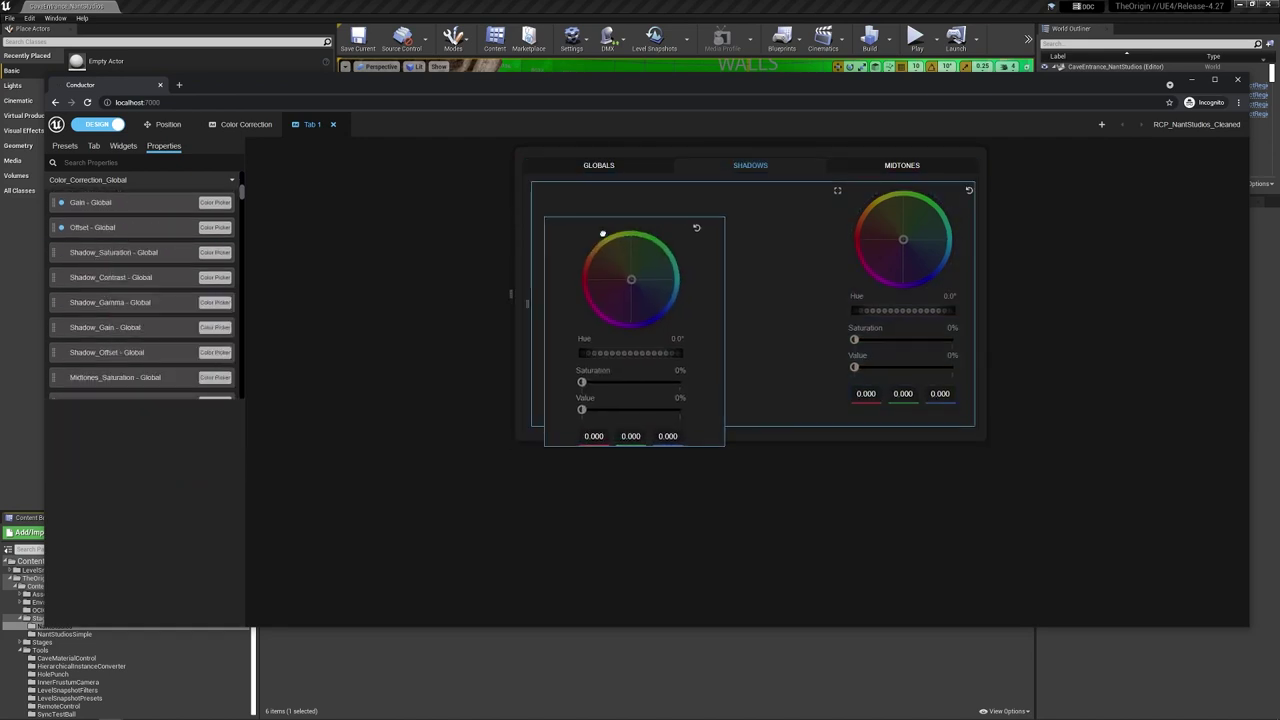
{"action": "left_click", "coordinate": [215, 277]}
{"action": "left_click_drag", "start_coordinate": [348, 273], "coordinate": [551, 266]}
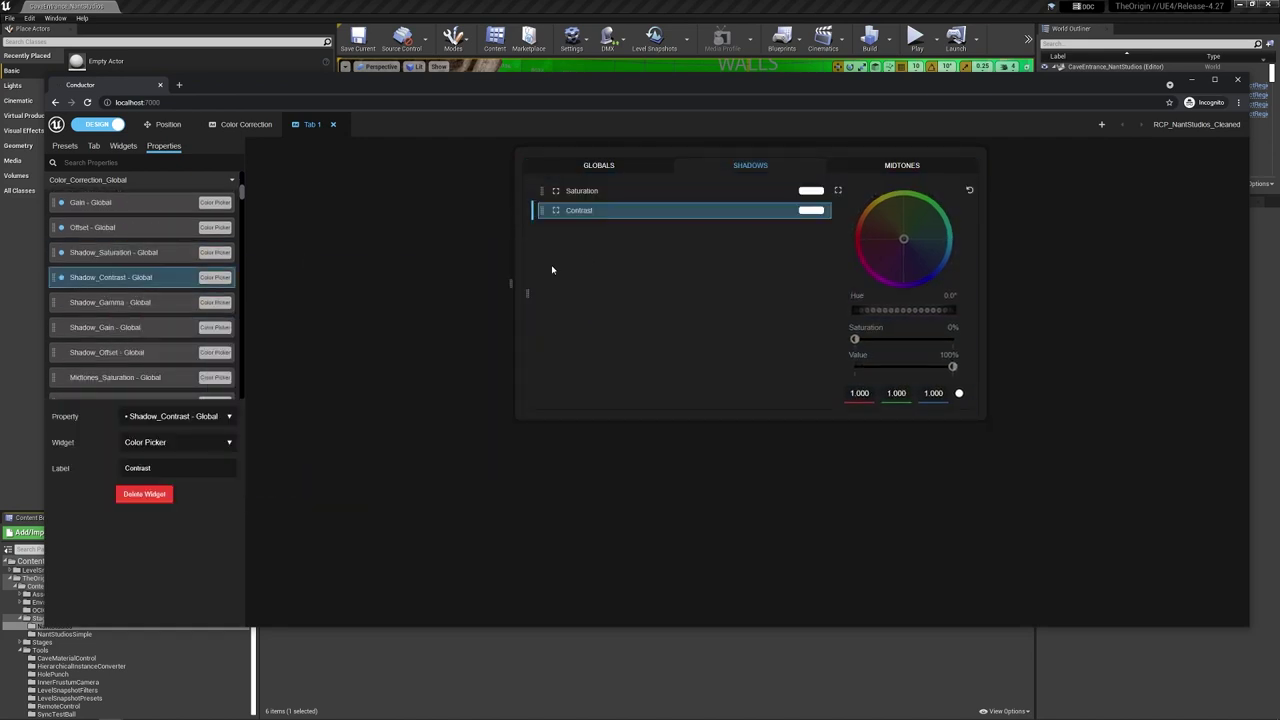
{"action": "left_click_drag", "start_coordinate": [97, 302], "coordinate": [591, 272]}
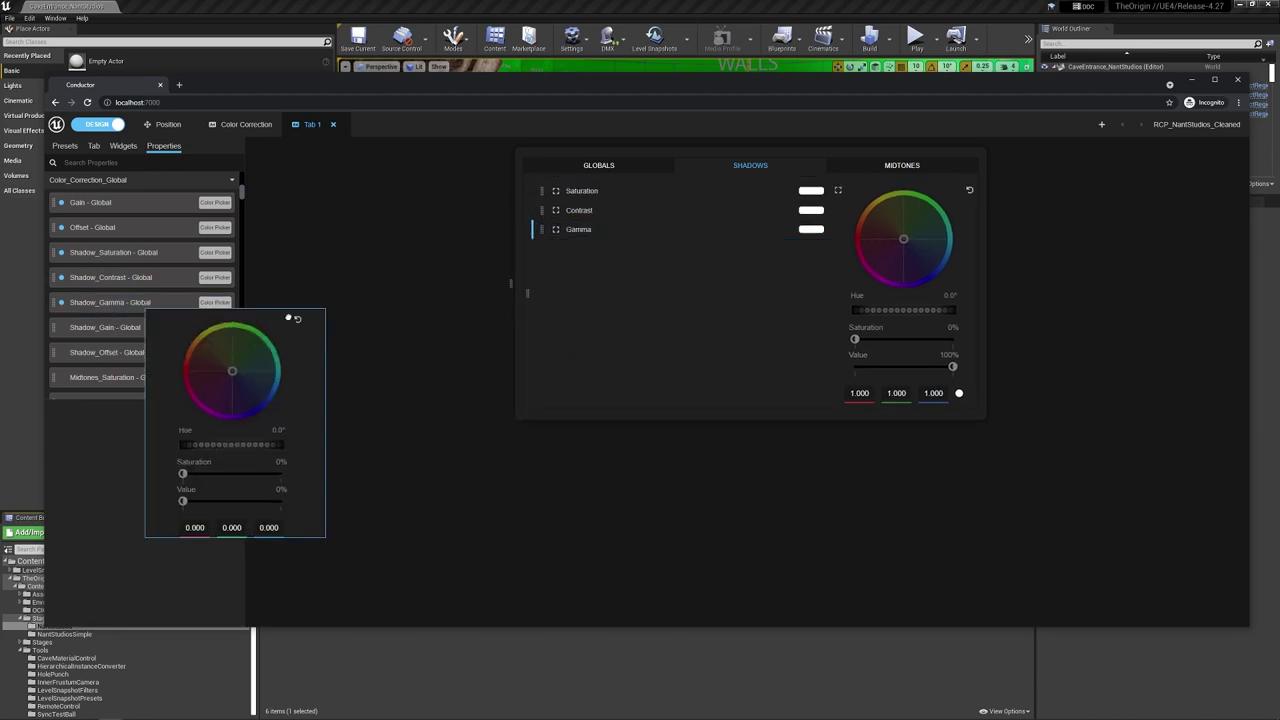
{"action": "left_click_drag", "start_coordinate": [204, 322], "coordinate": [600, 250]}
{"action": "mouse_move", "coordinate": [120, 353]}
{"action": "left_mouse_down"}
{"action": "mouse_move", "coordinate": [174, 357]}
{"action": "mouse_move", "coordinate": [625, 285]}
{"action": "left_mouse_up"}
Step: Add Midtones Saturation, Contrast, Gamma, Gain and Offset controls to the Midtones list, then return to Globals
{"action": "left_click", "coordinate": [866, 172]}
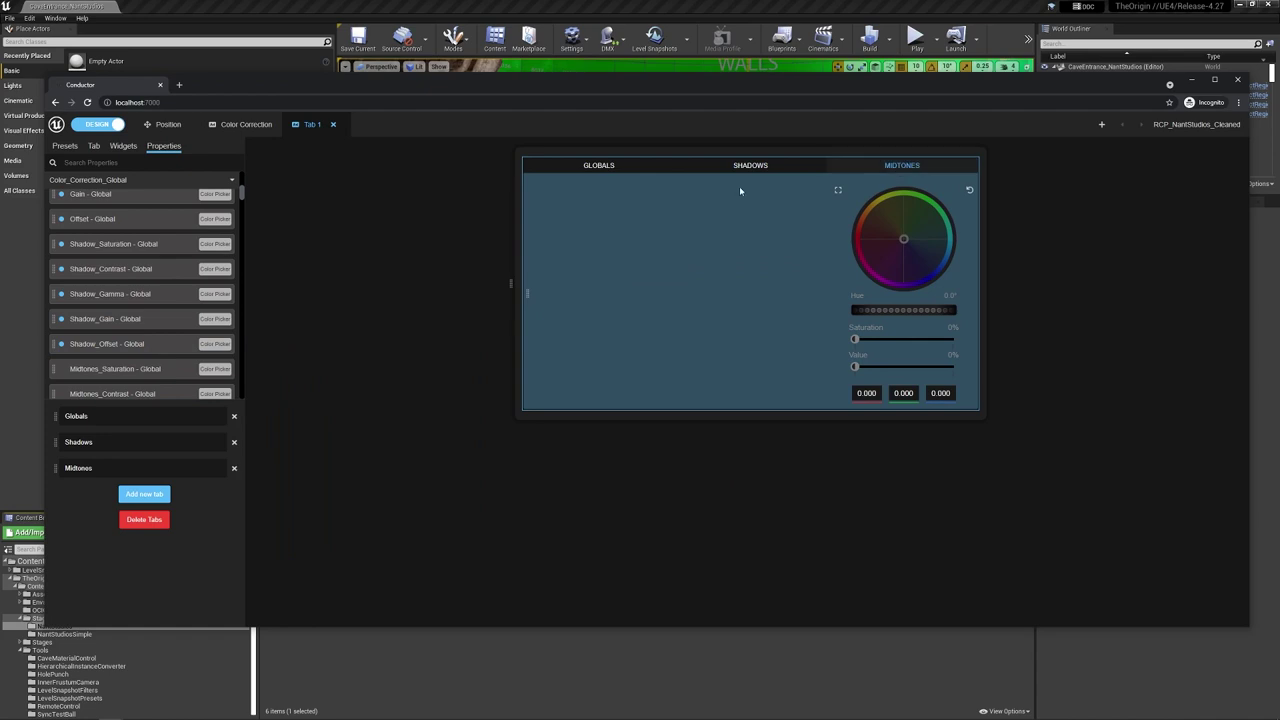
{"action": "scroll", "coordinate": [119, 290], "scroll_direction": "down", "scroll_amount": 2}
{"action": "scroll", "coordinate": [119, 260], "scroll_direction": "down", "scroll_amount": 3}
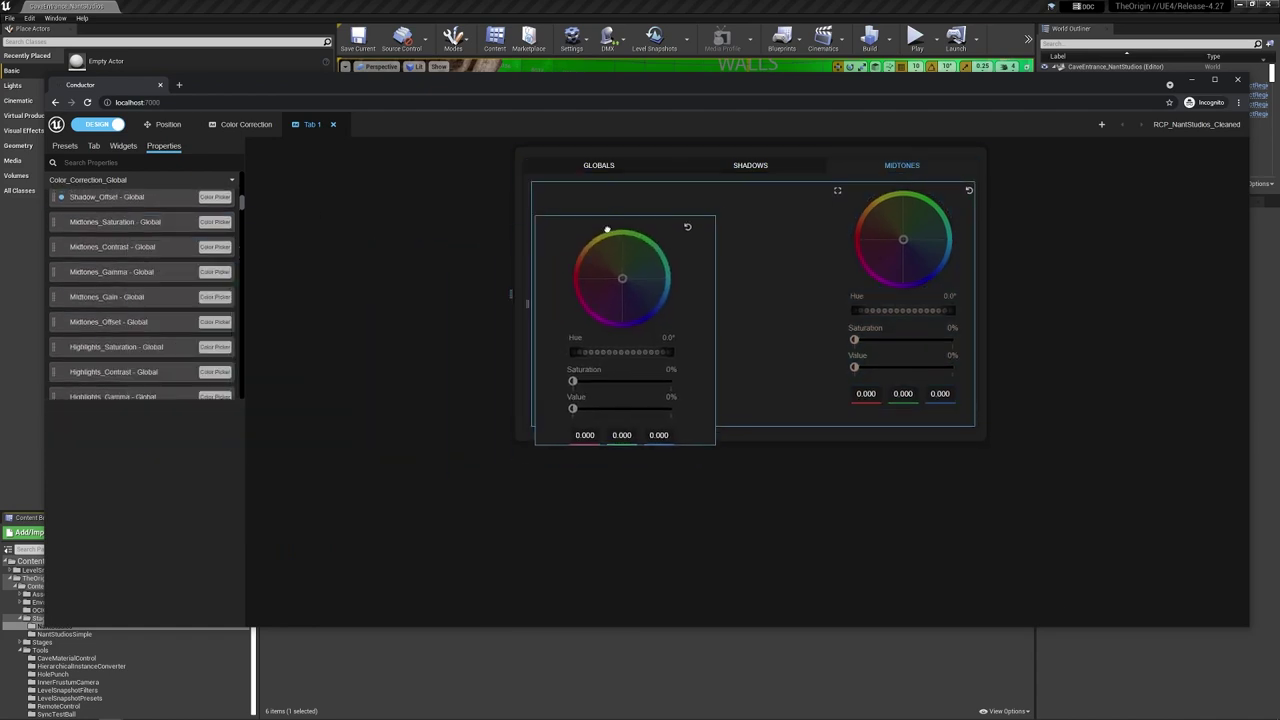
{"action": "left_click_drag", "start_coordinate": [119, 224], "coordinate": [600, 235]}
{"action": "mouse_move", "coordinate": [111, 248]}
{"action": "left_mouse_down"}
{"action": "mouse_move", "coordinate": [650, 255]}
{"action": "mouse_move", "coordinate": [650, 212]}
{"action": "left_mouse_up"}
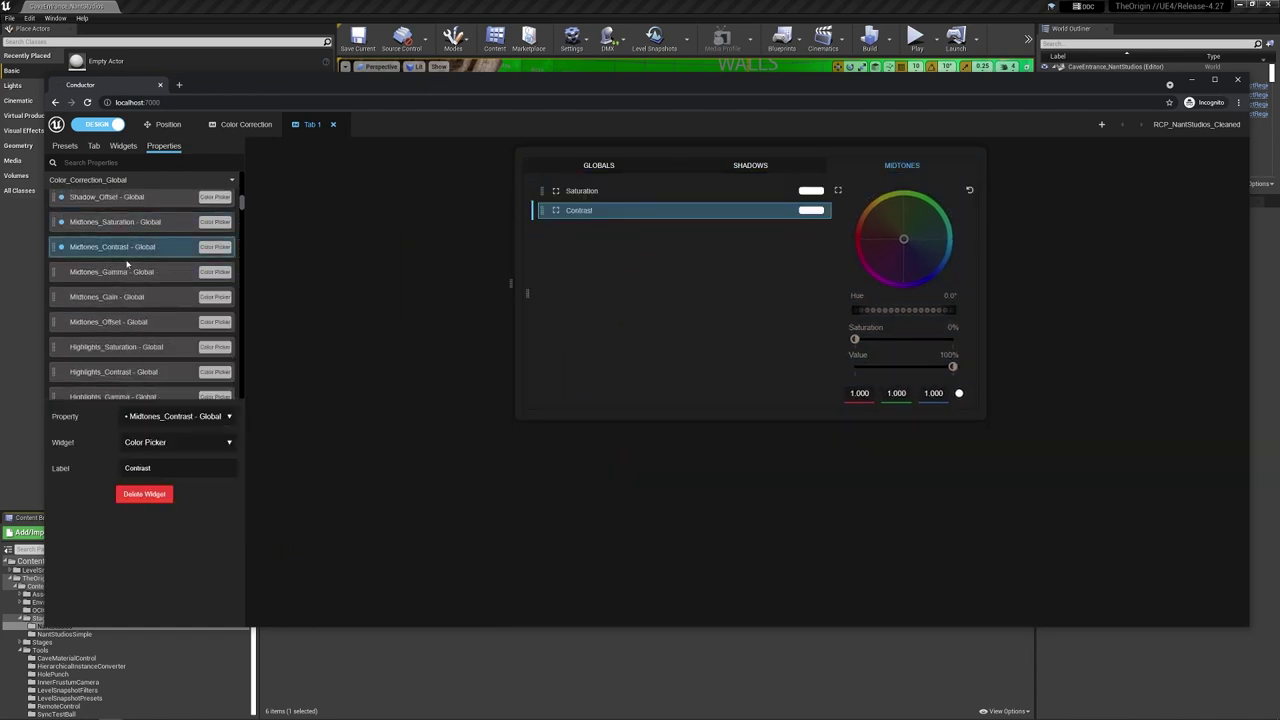
{"action": "left_click_drag", "start_coordinate": [106, 272], "coordinate": [640, 232]}
{"action": "left_click_drag", "start_coordinate": [120, 297], "coordinate": [640, 250]}
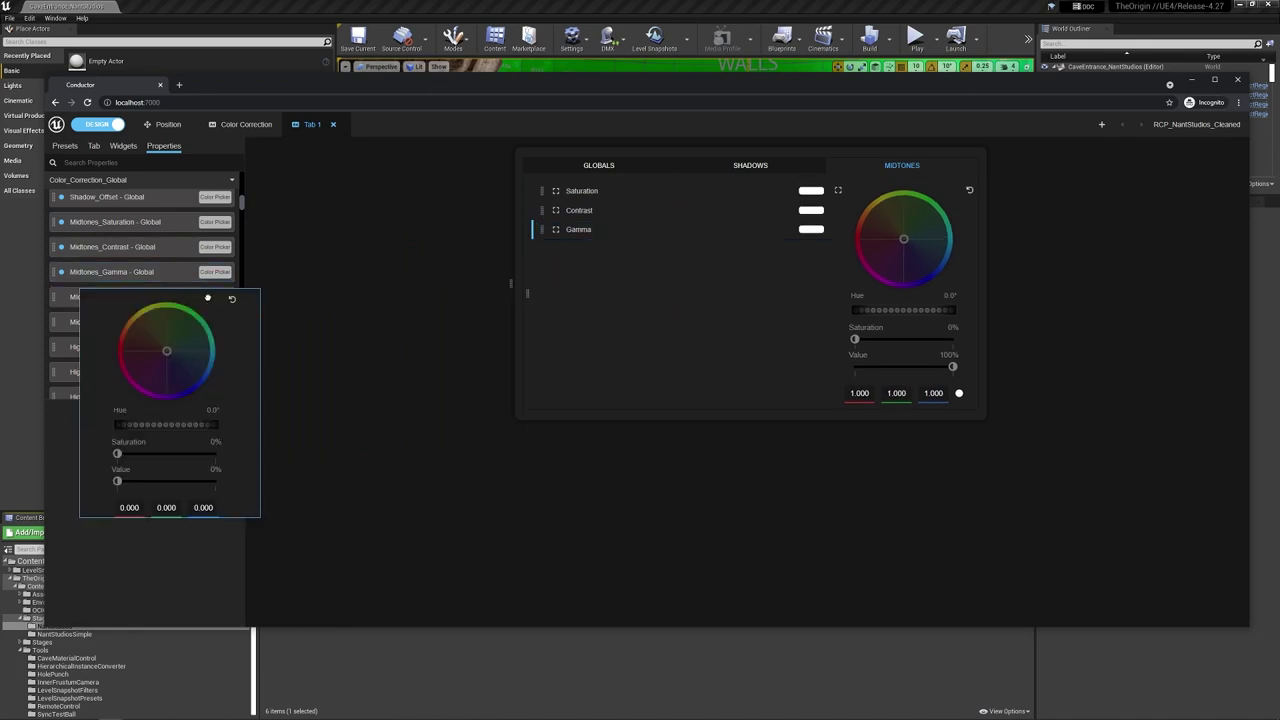
{"action": "left_click_drag", "start_coordinate": [130, 321], "coordinate": [634, 295]}
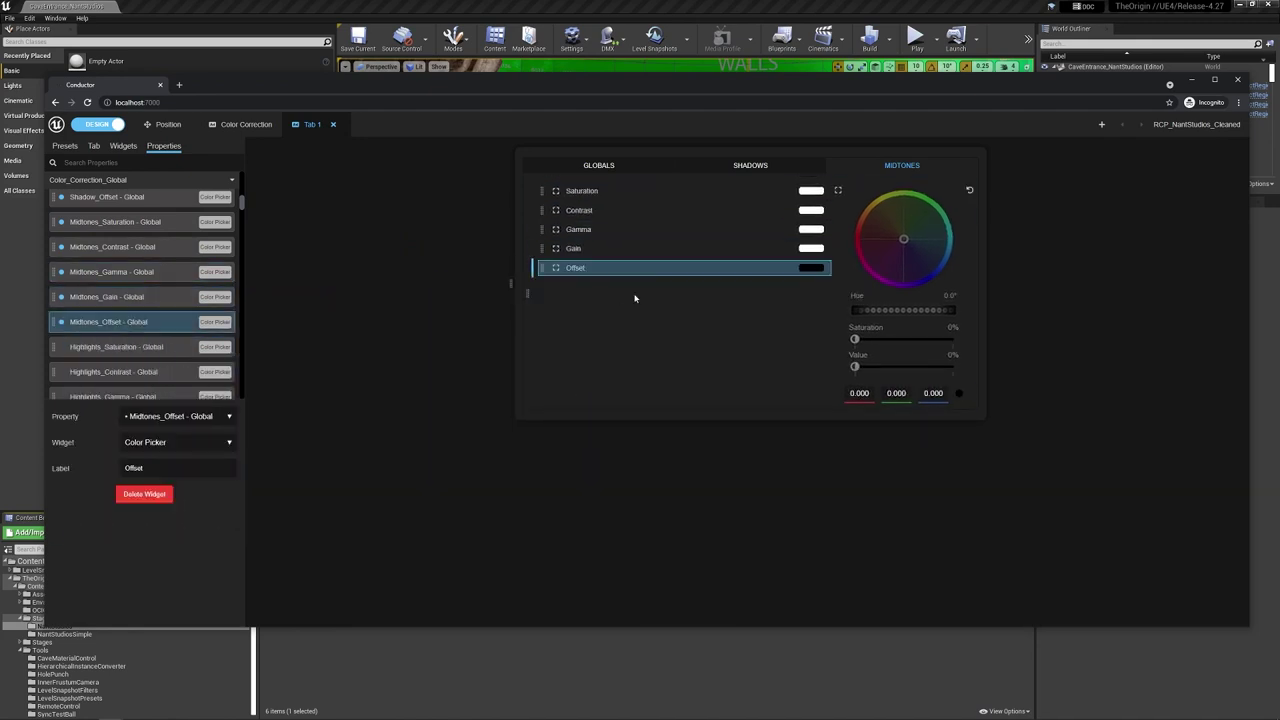
{"action": "left_click", "coordinate": [743, 165]}
{"action": "left_click", "coordinate": [620, 166]}
Step: Switch to Control mode and flip through the Globals, Shadows and Midtones sections
{"action": "left_click", "coordinate": [104, 126]}
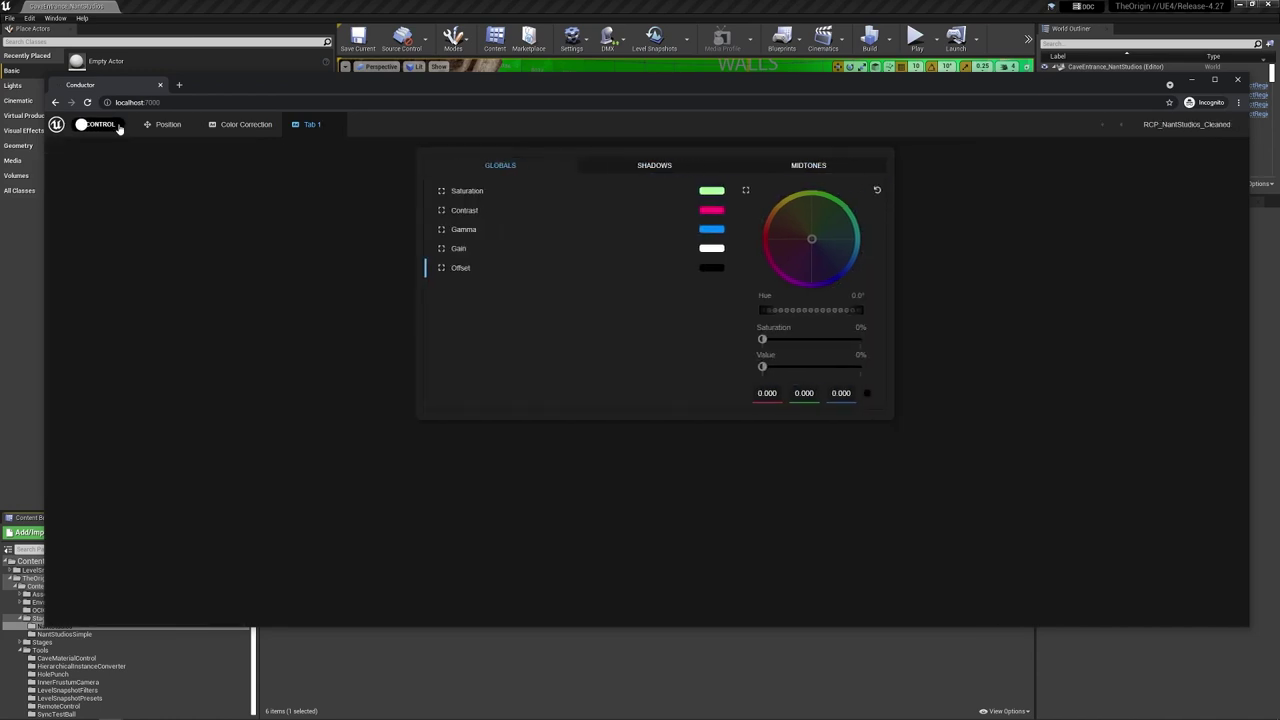
{"action": "left_click", "coordinate": [634, 168]}
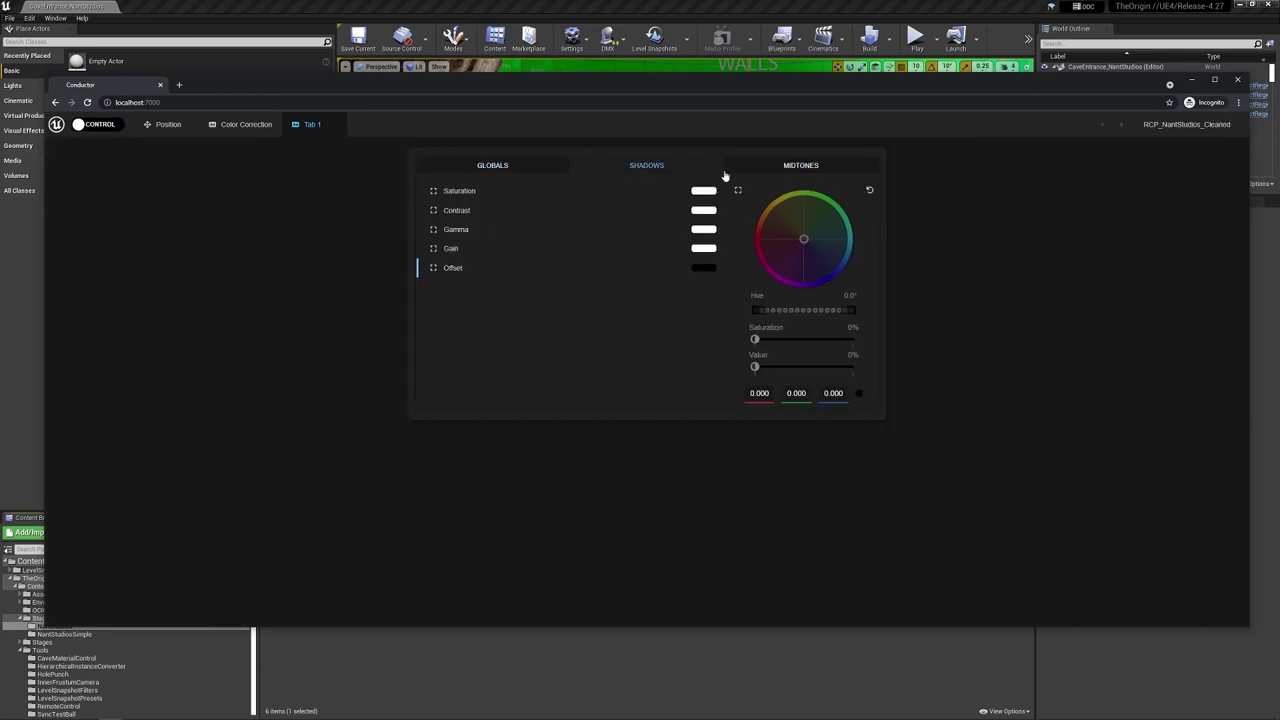
{"action": "left_click", "coordinate": [795, 170]}
{"action": "left_click", "coordinate": [650, 170]}
{"action": "left_click", "coordinate": [525, 170]}
{"action": "left_click", "coordinate": [639, 170]}
{"action": "left_click", "coordinate": [797, 168]}
{"action": "left_click", "coordinate": [505, 172]}
Step: Look over the Color Correction page, recheck Tab 1's three sections, and switch back to Design mode
{"action": "left_click", "coordinate": [236, 125]}
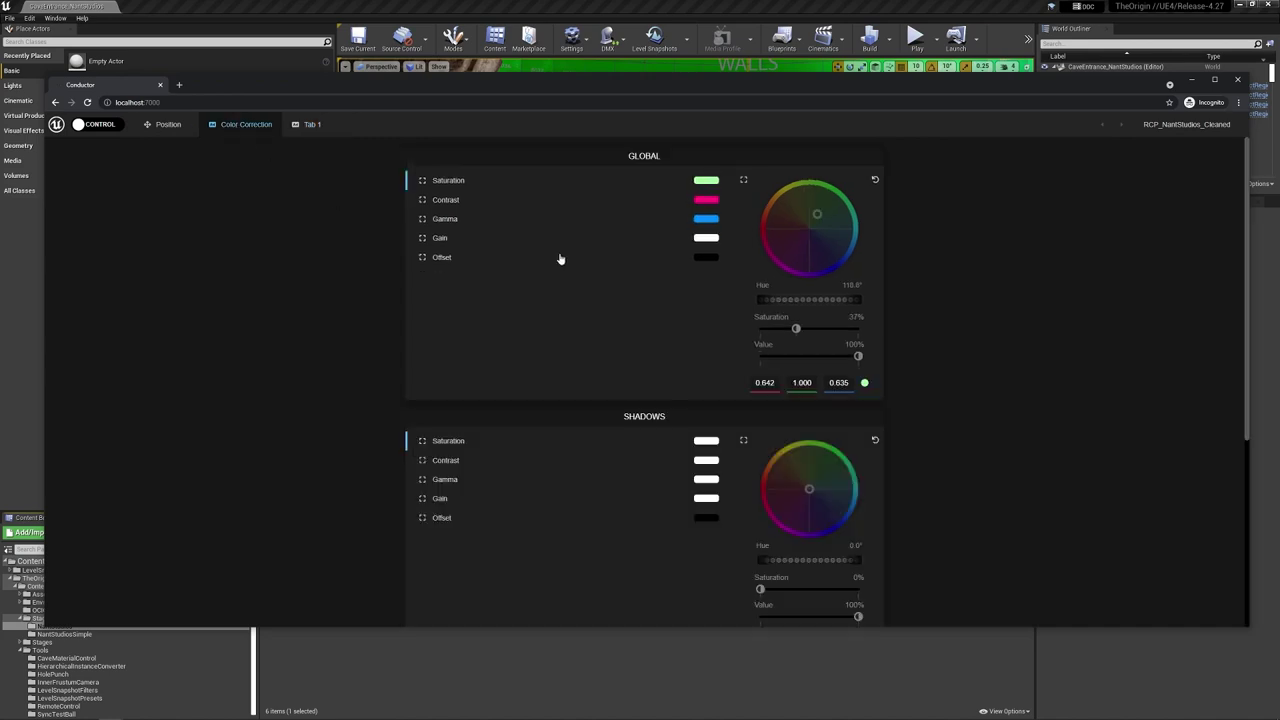
{"action": "scroll", "coordinate": [598, 310], "scroll_direction": "down", "scroll_amount": 3}
{"action": "scroll", "coordinate": [597, 313], "scroll_direction": "up", "scroll_amount": 3}
{"action": "left_click", "coordinate": [310, 125]}
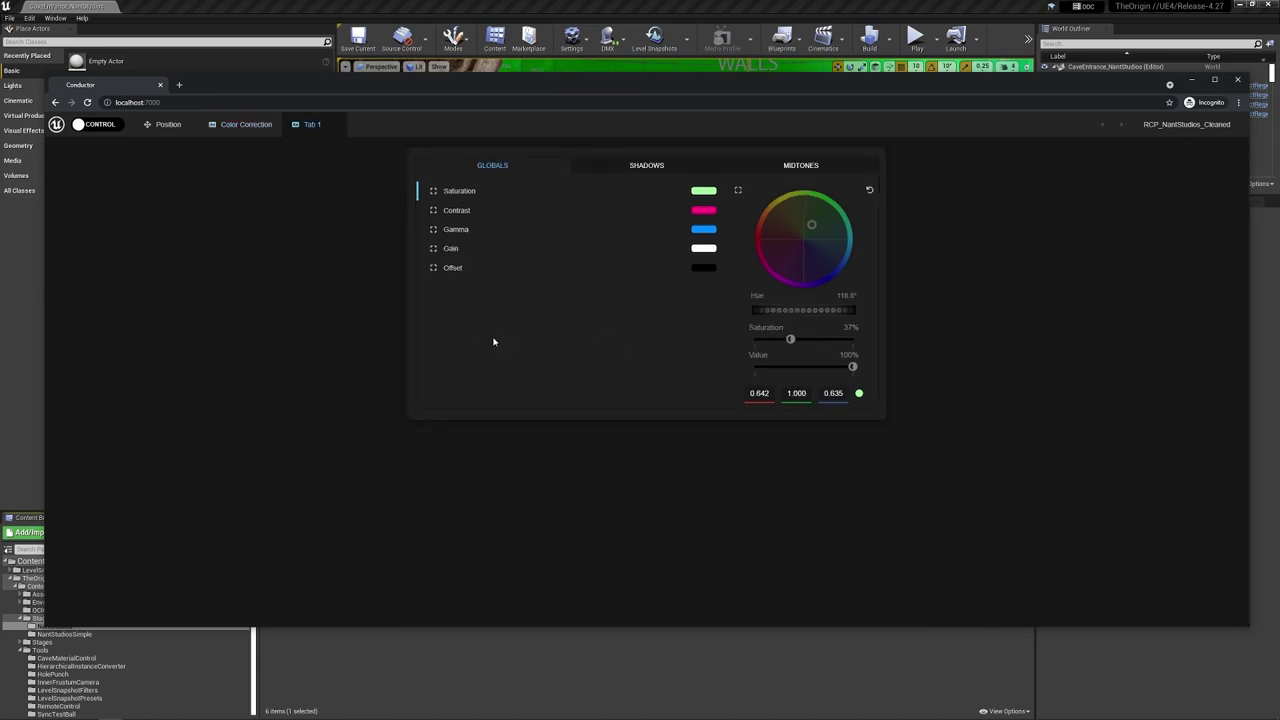
{"action": "left_click", "coordinate": [641, 167]}
{"action": "left_click", "coordinate": [793, 166]}
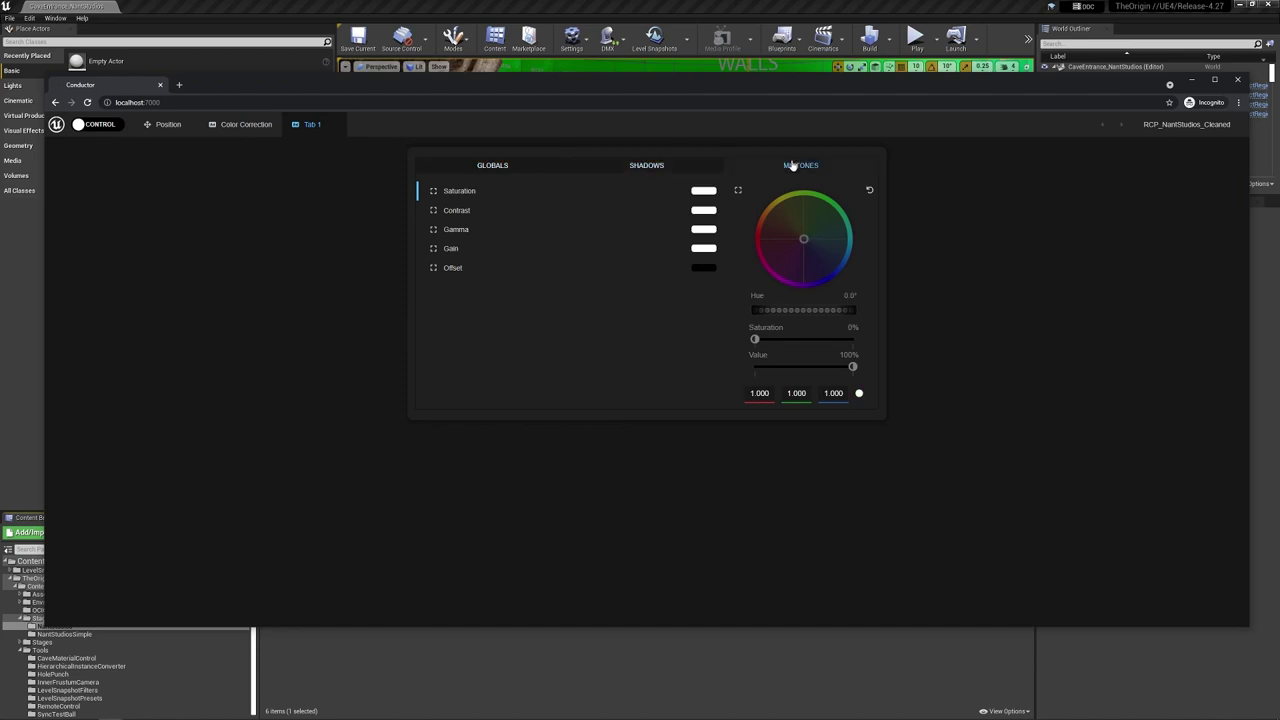
{"action": "left_click", "coordinate": [485, 167]}
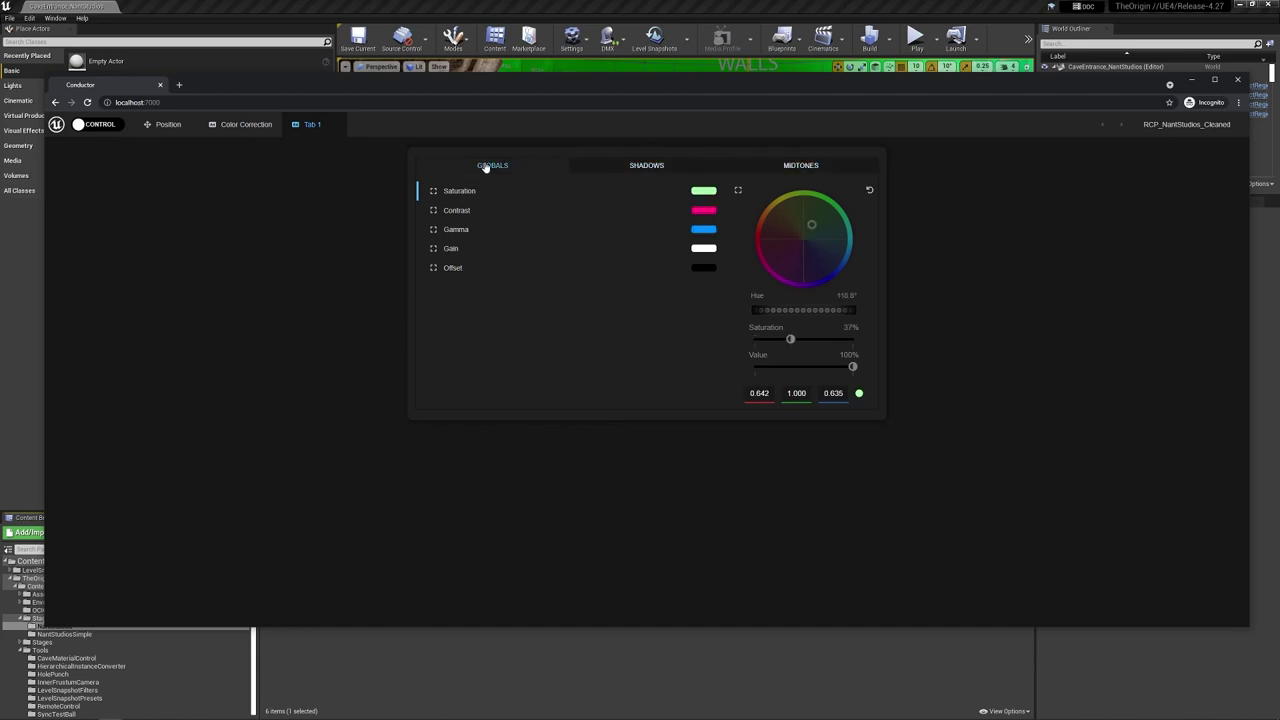
{"action": "left_click", "coordinate": [86, 127]}
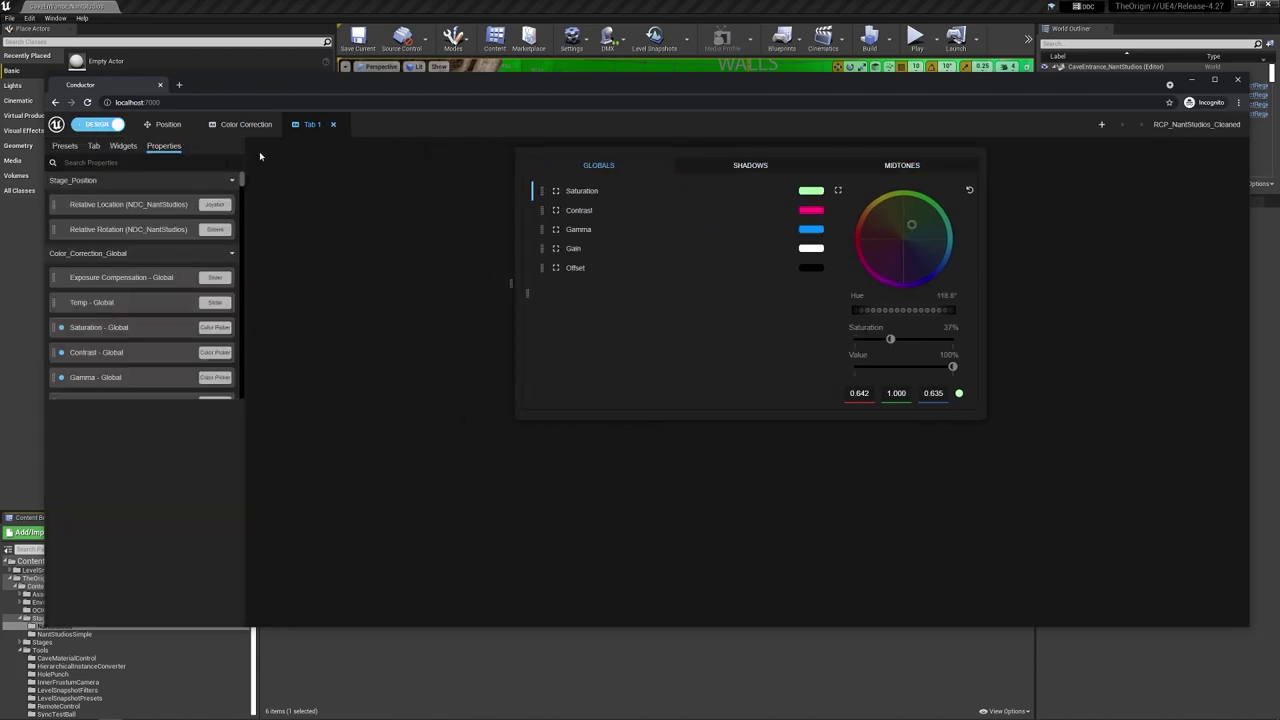
Step: Add Tab 2 holding global Saturation, Contrast, Gamma, Gain and Offset colour wheels in a grid
{"action": "left_click", "coordinate": [1101, 126]}
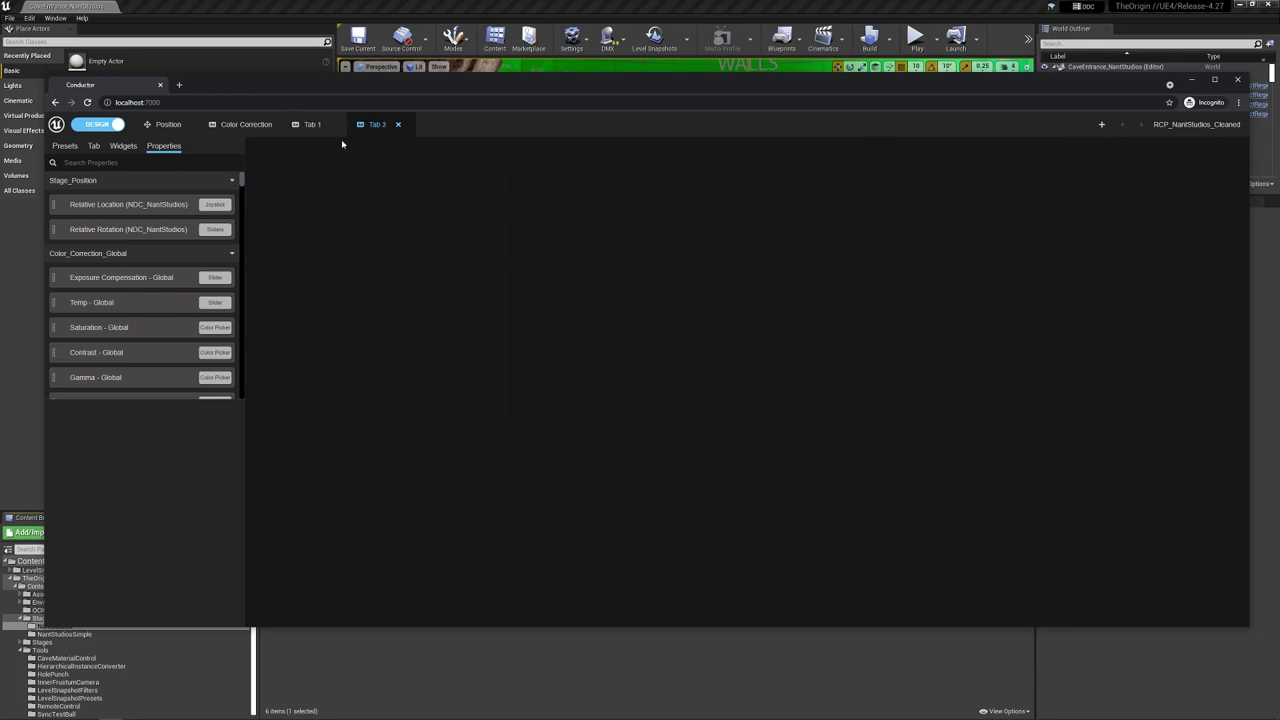
{"action": "scroll", "coordinate": [150, 292], "scroll_direction": "down", "scroll_amount": 1}
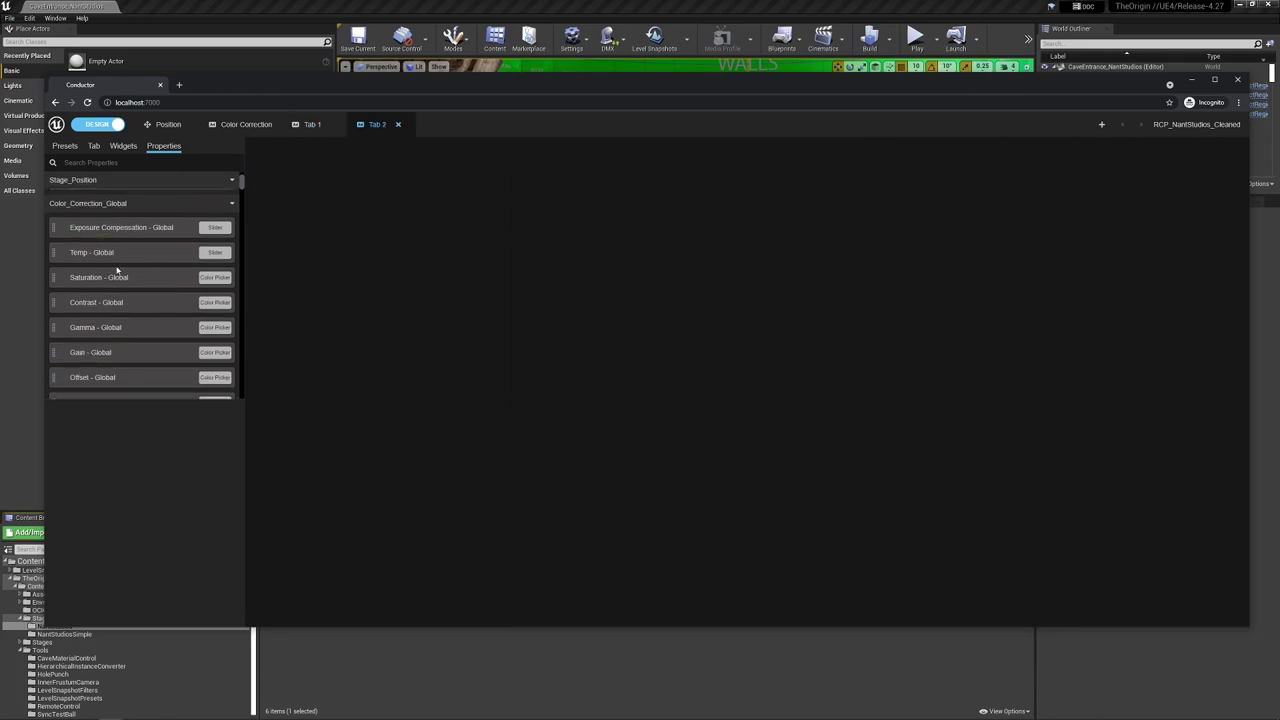
{"action": "left_click_drag", "start_coordinate": [106, 281], "coordinate": [531, 272]}
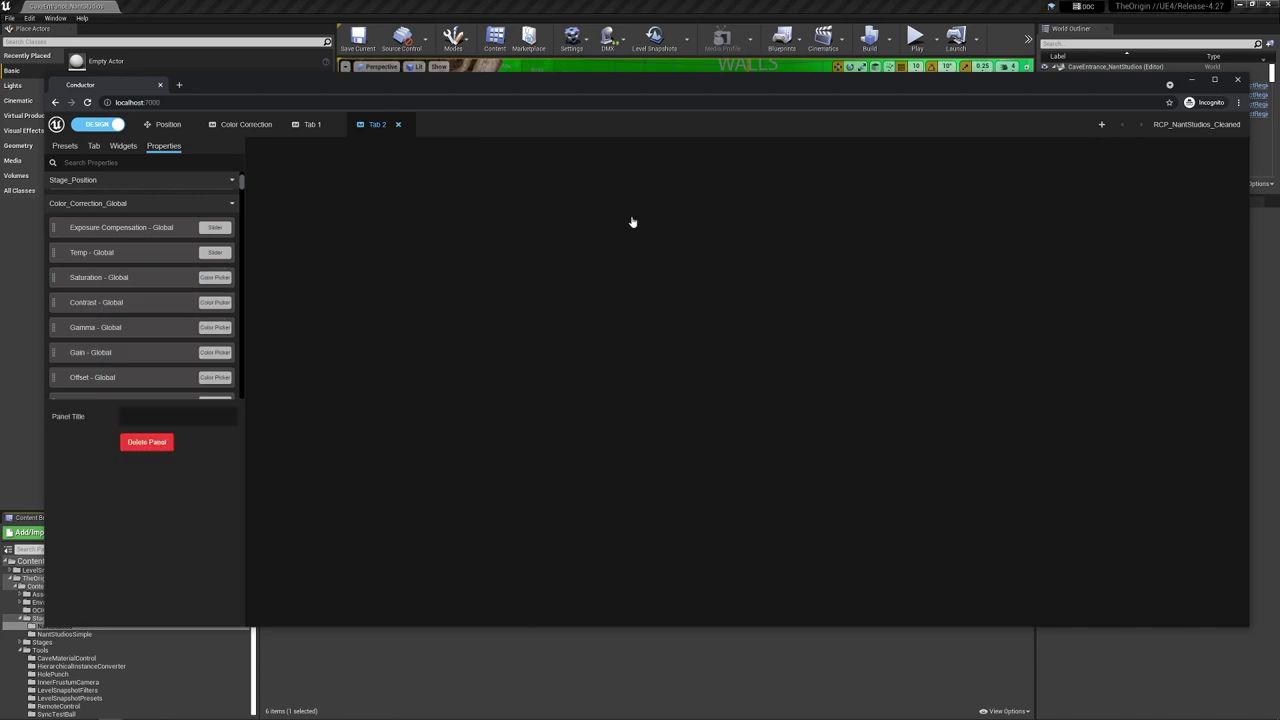
{"action": "left_click_drag", "start_coordinate": [92, 302], "coordinate": [760, 260]}
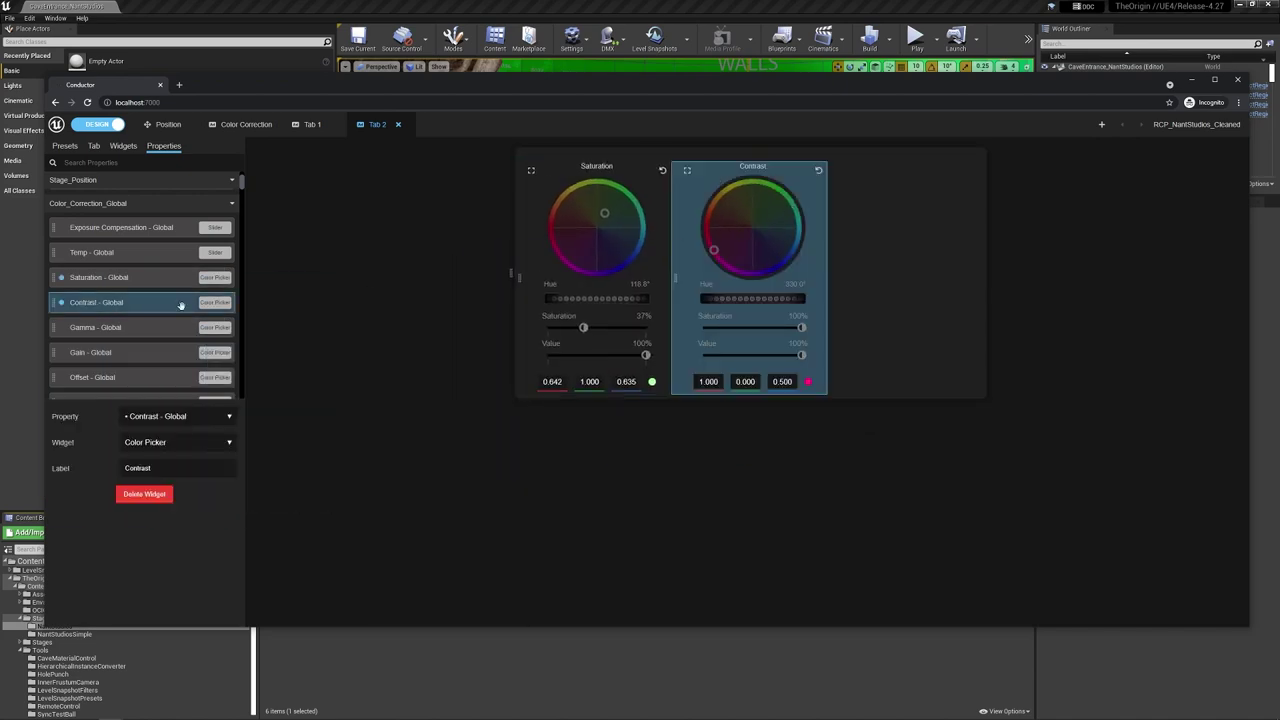
{"action": "left_click_drag", "start_coordinate": [92, 330], "coordinate": [895, 198]}
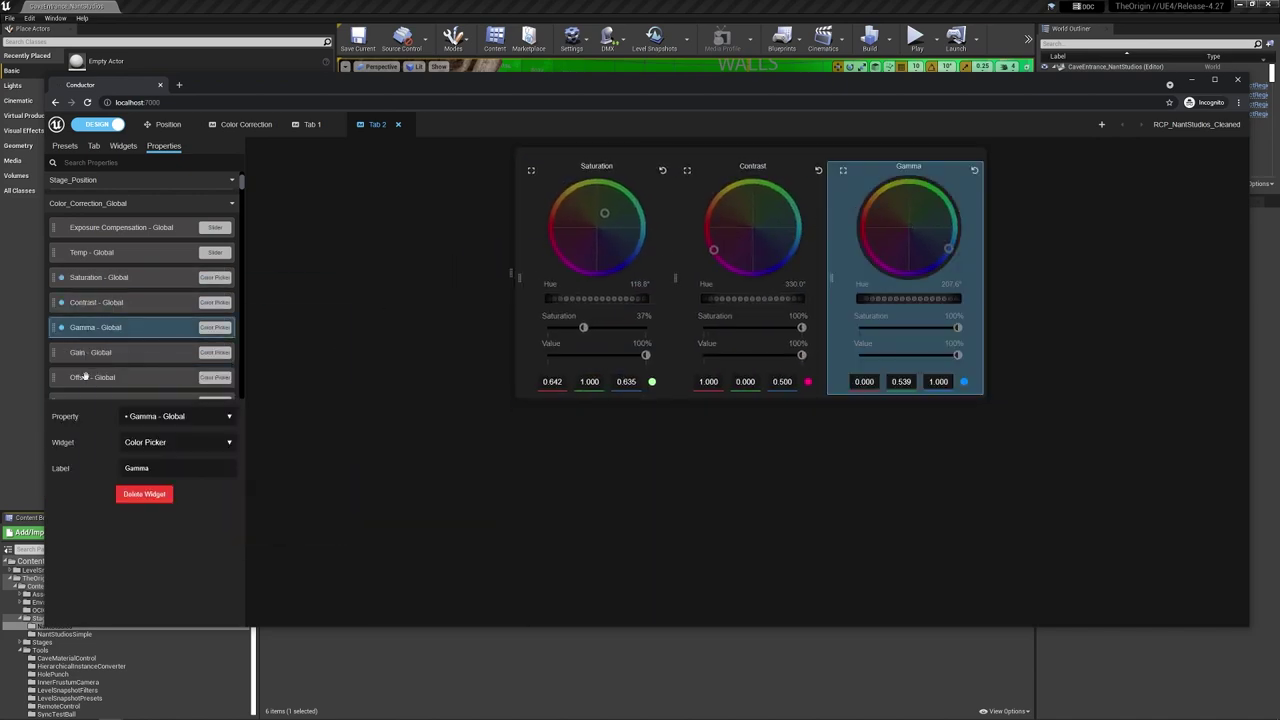
{"action": "left_click_drag", "start_coordinate": [85, 374], "coordinate": [628, 396]}
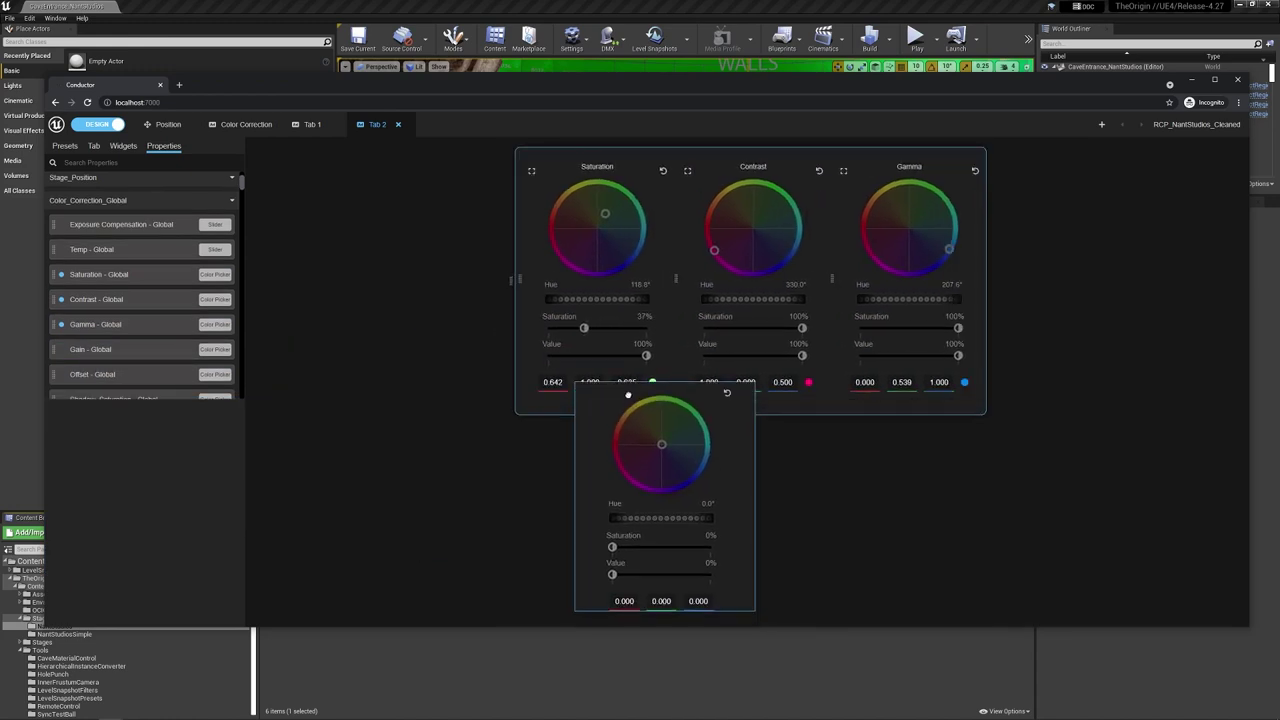
{"action": "left_click_drag", "start_coordinate": [628, 396], "coordinate": [630, 400]}
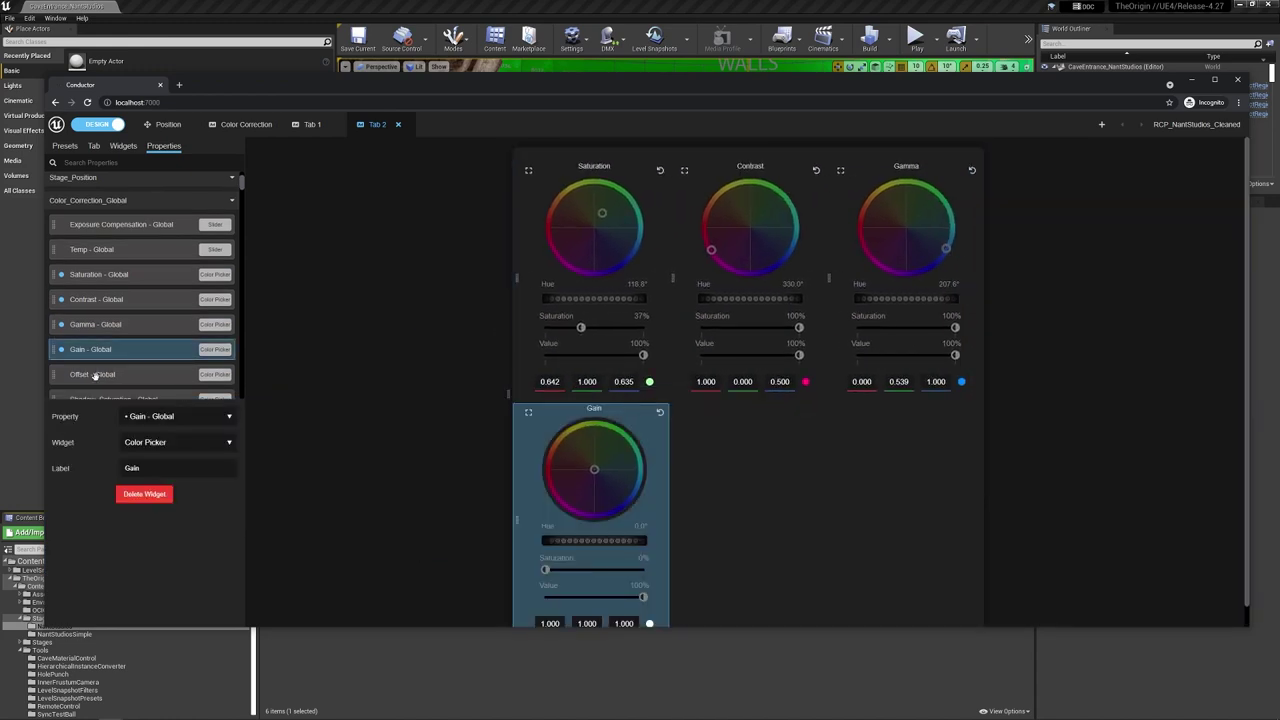
{"action": "left_click_drag", "start_coordinate": [94, 374], "coordinate": [760, 440]}
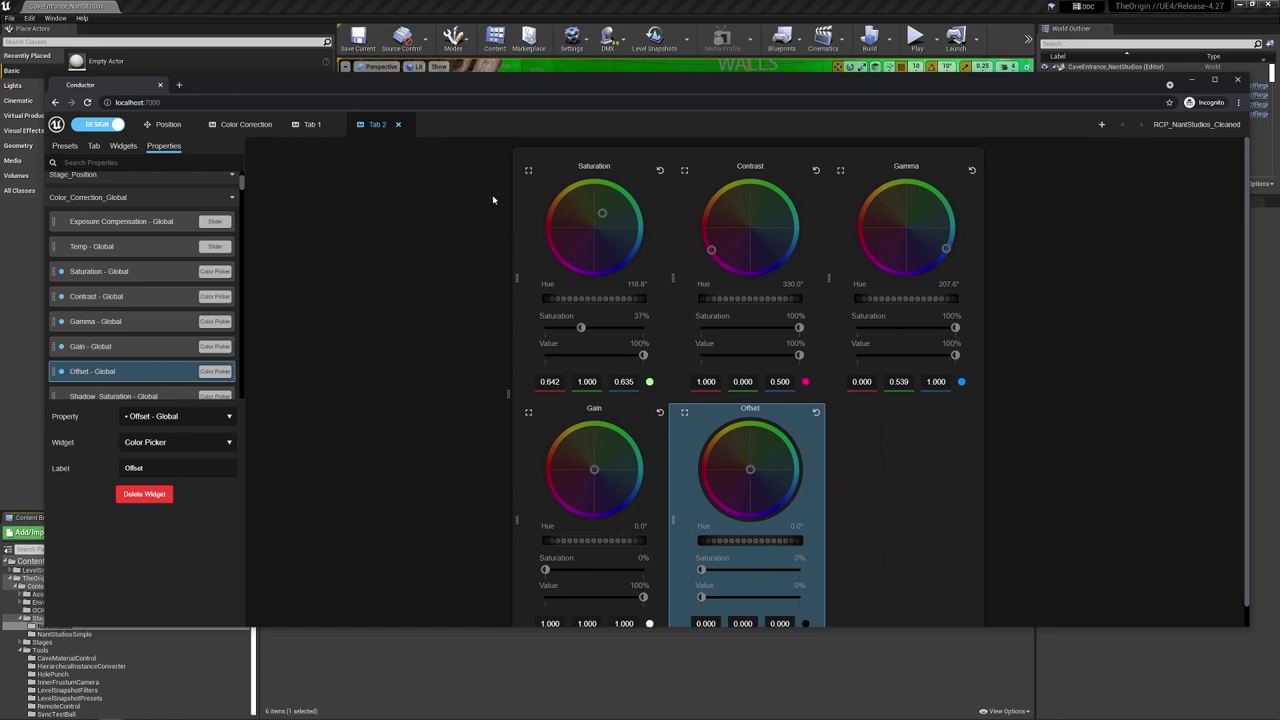
{"action": "left_click", "coordinate": [312, 125]}
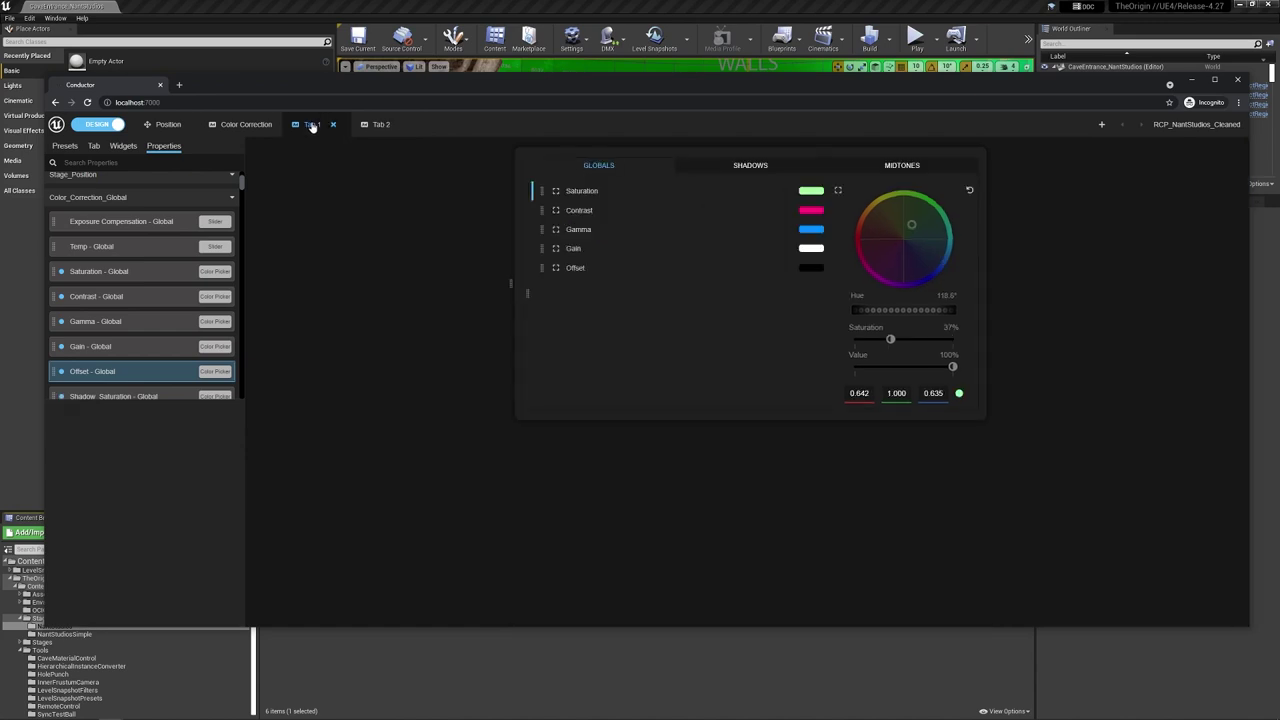
{"action": "left_click", "coordinate": [535, 218]}
{"action": "left_click", "coordinate": [105, 126]}
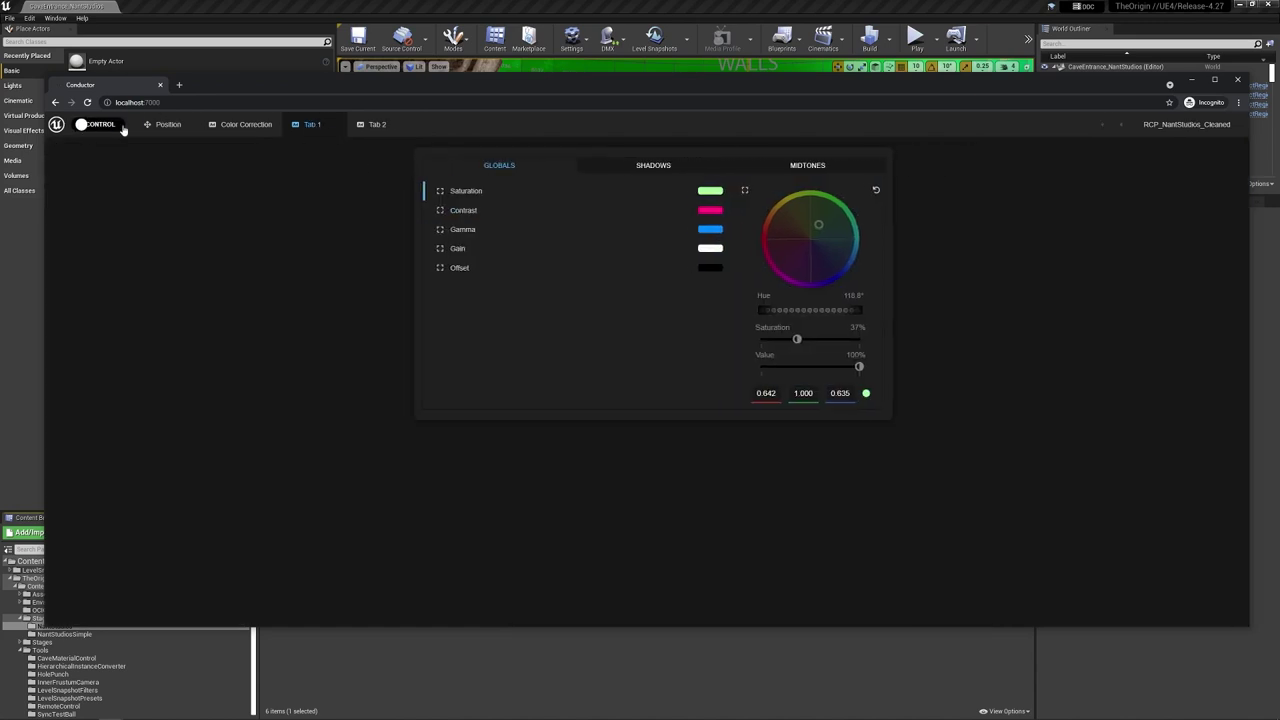
{"action": "left_click", "coordinate": [515, 214]}
{"action": "left_click", "coordinate": [515, 232]}
{"action": "left_click", "coordinate": [514, 200]}
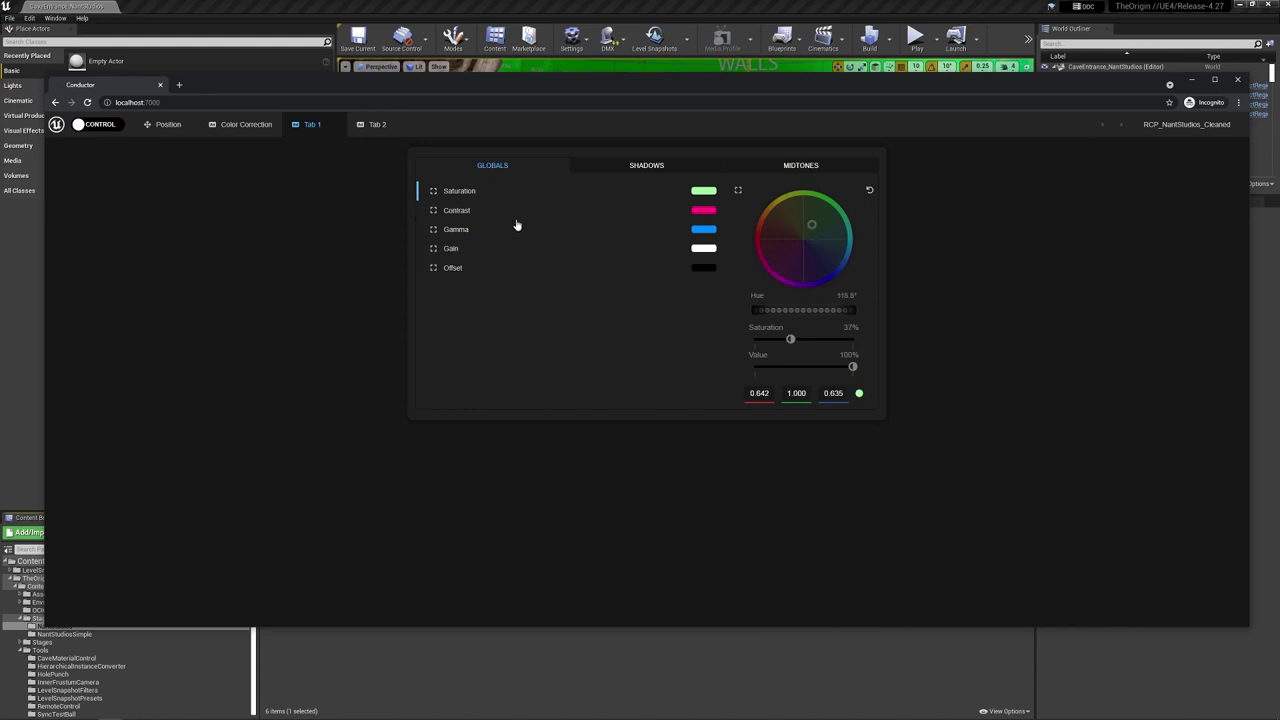
{"action": "left_click", "coordinate": [368, 128]}
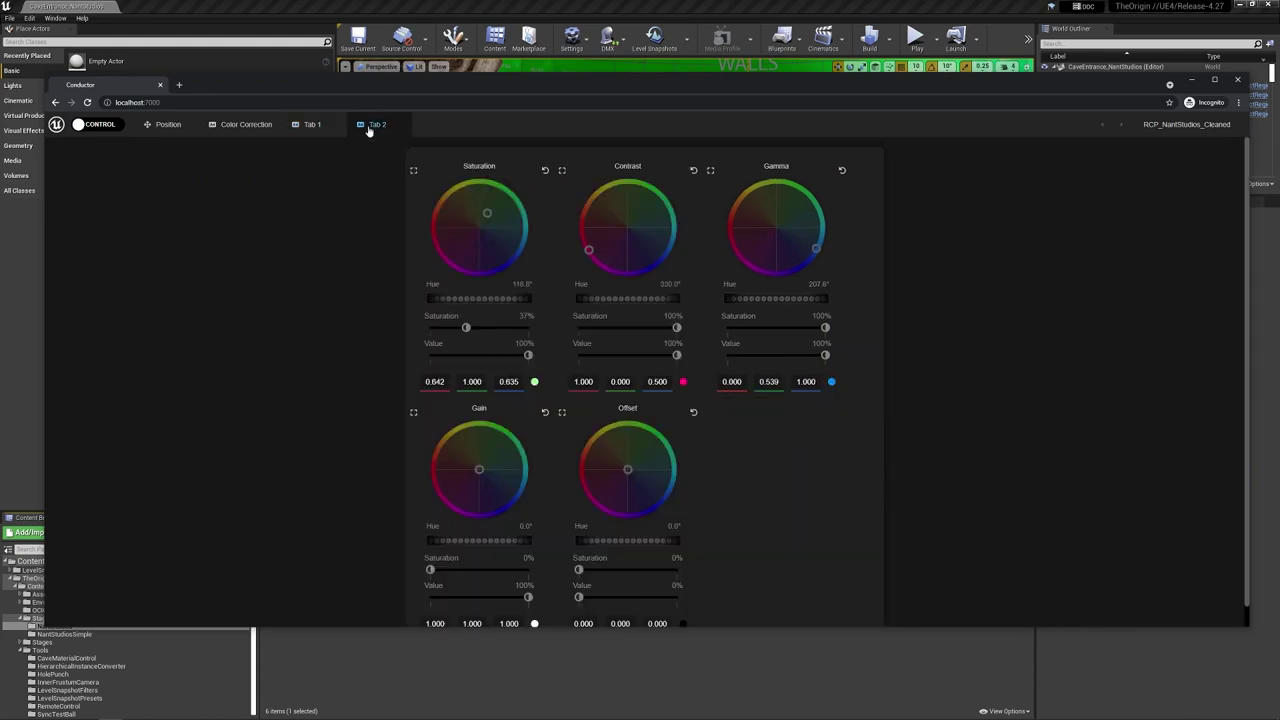
{"action": "left_click", "coordinate": [312, 125]}
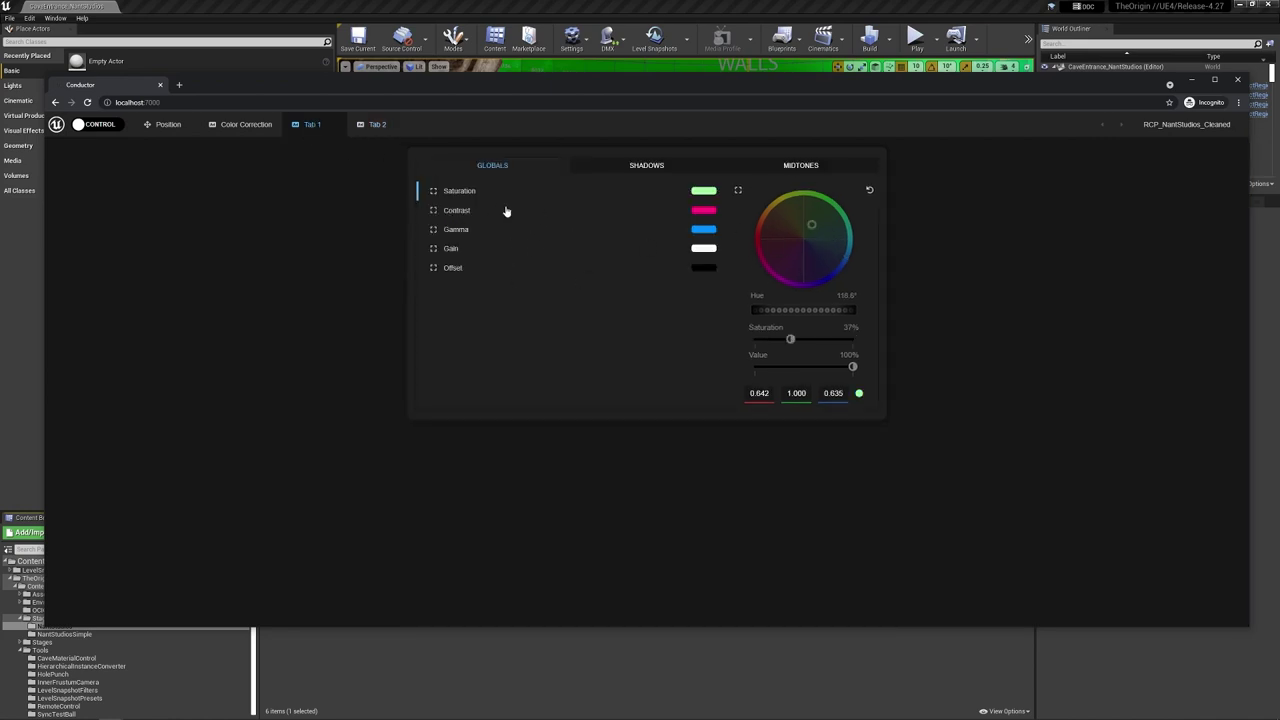
{"action": "left_click", "coordinate": [374, 124]}
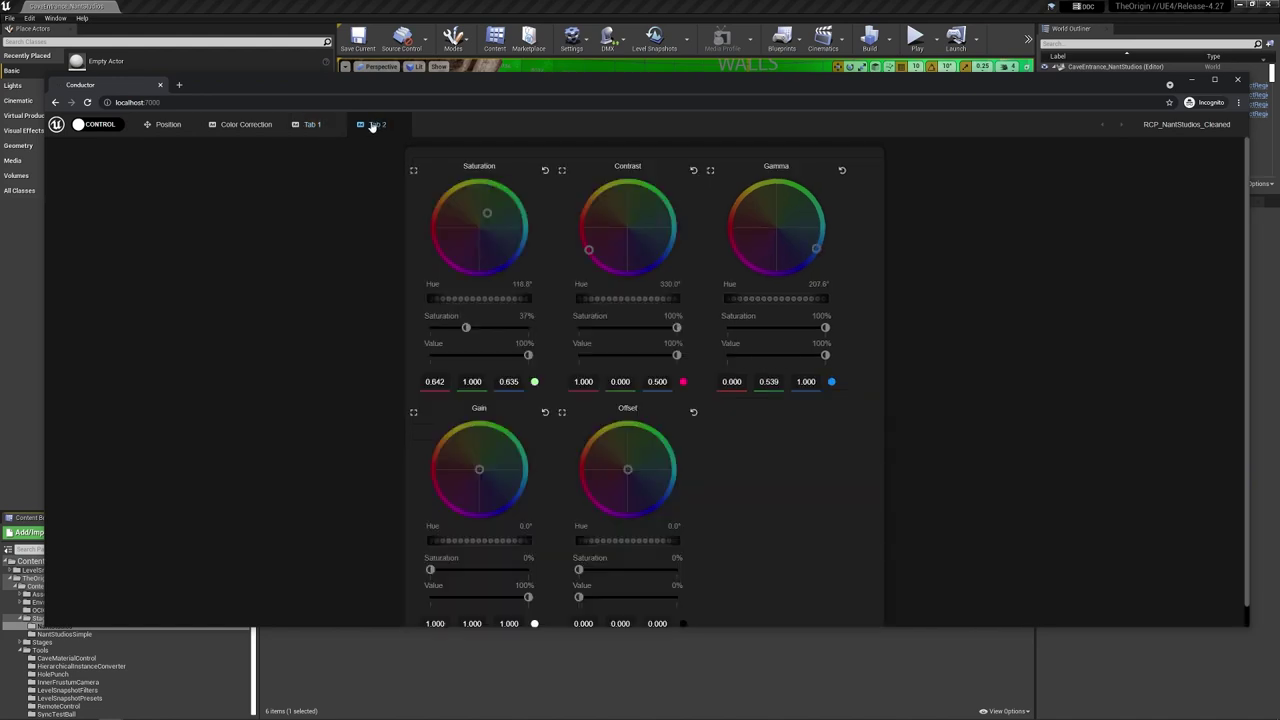
Step: In Design mode, delete Tab 2 and then Tab 1, confirming each deletion
{"action": "left_click", "coordinate": [92, 126]}
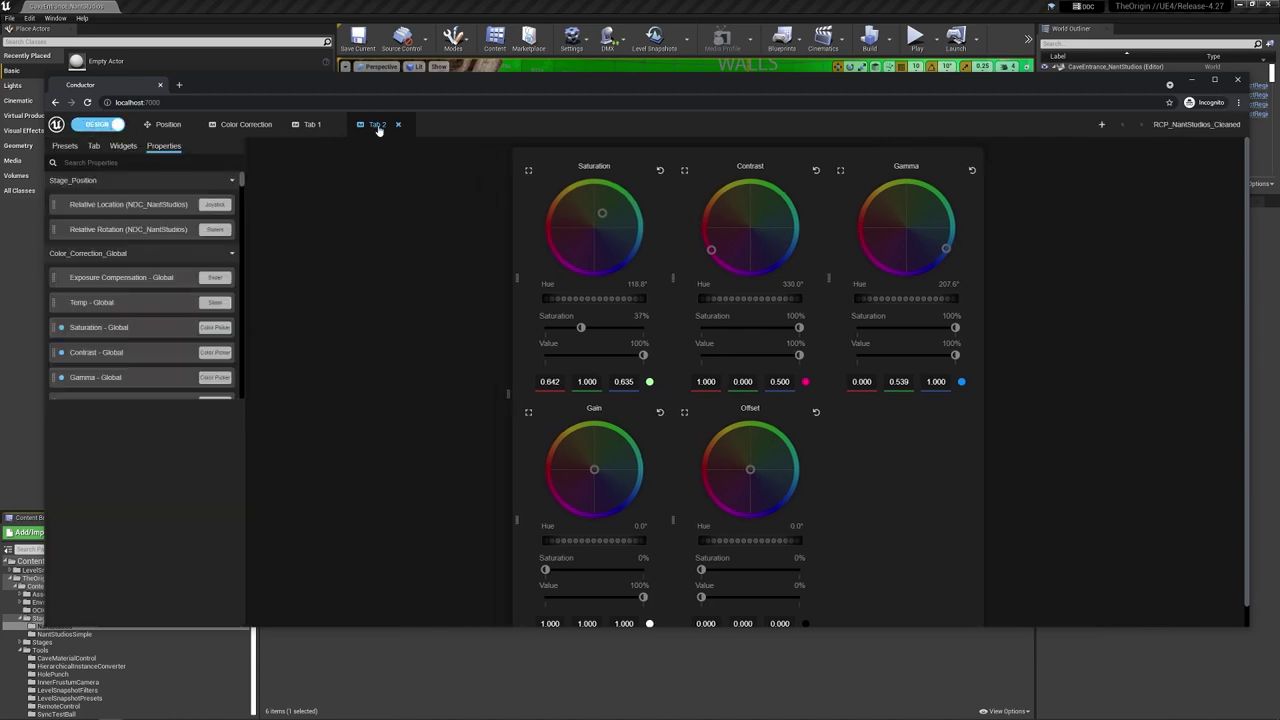
{"action": "left_click", "coordinate": [398, 125]}
{"action": "left_click", "coordinate": [673, 342]}
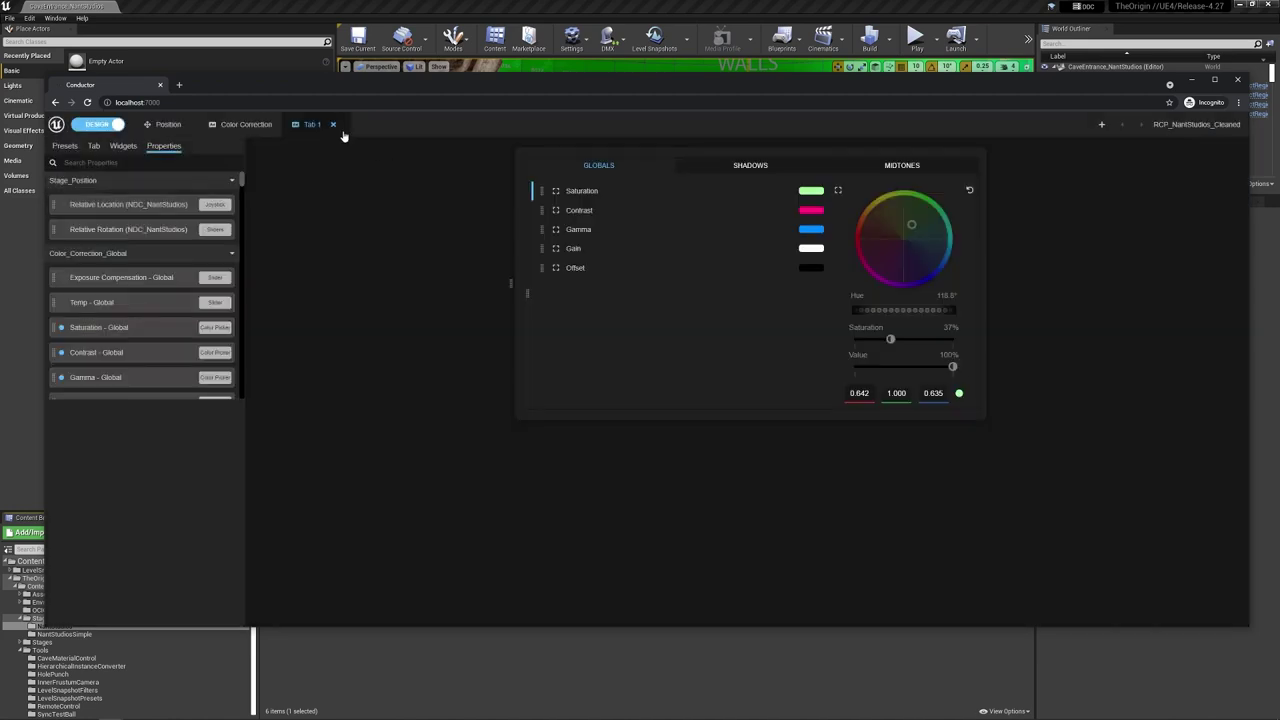
{"action": "left_click", "coordinate": [333, 125]}
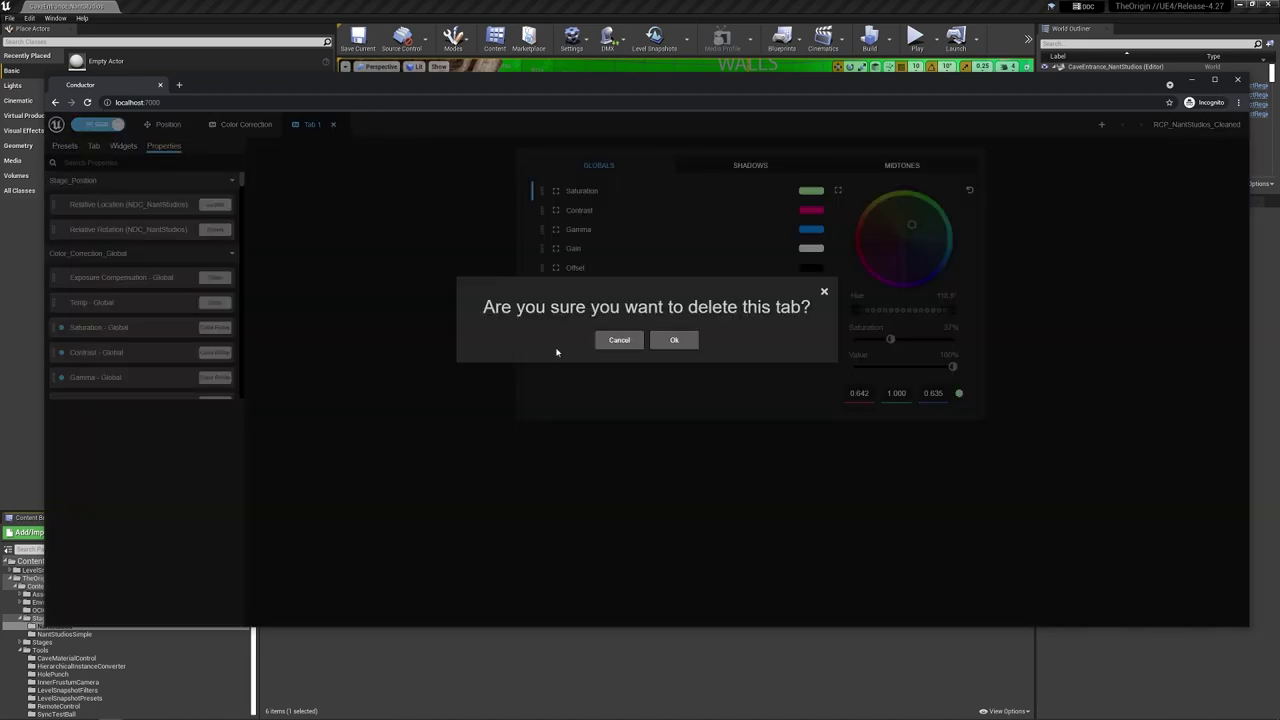
{"action": "left_click", "coordinate": [680, 341]}
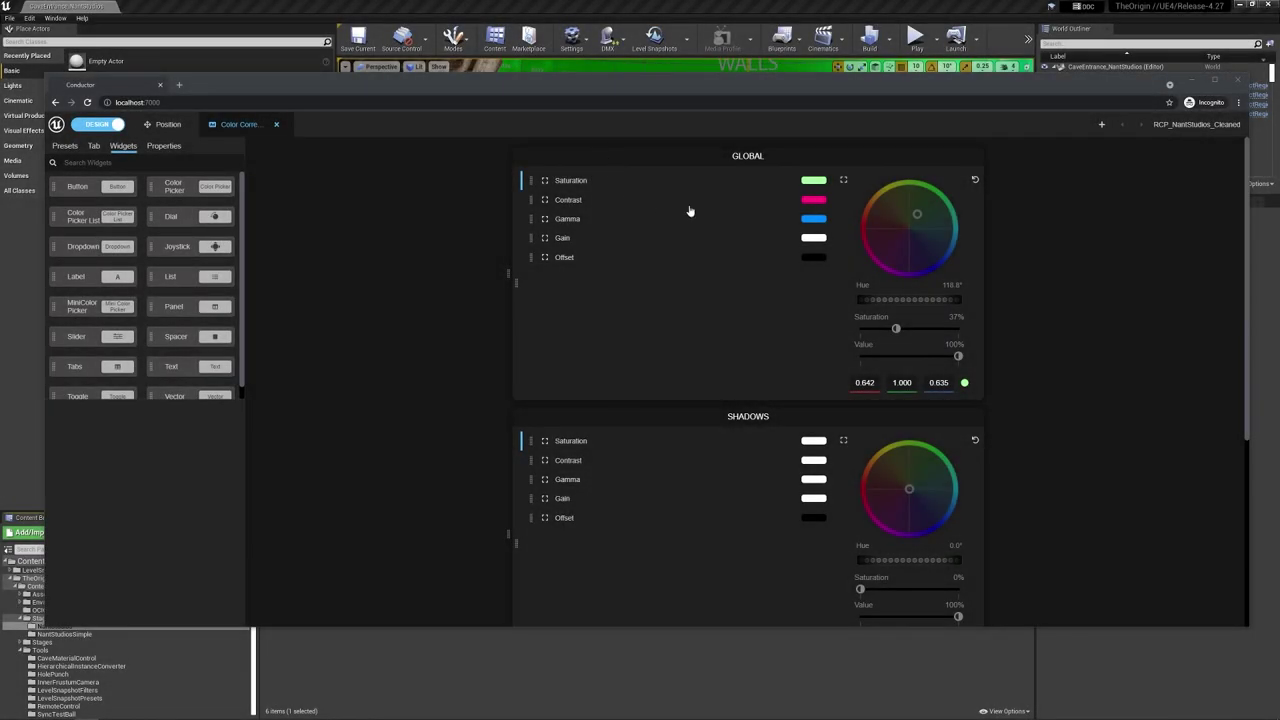
Step: Show the exposed properties list and scroll through it beside the Color Correction panels
{"action": "scroll", "coordinate": [720, 245], "scroll_direction": "down", "scroll_amount": 3}
{"action": "scroll", "coordinate": [716, 347], "scroll_direction": "up", "scroll_amount": 3}
{"action": "left_click", "coordinate": [164, 146]}
{"action": "scroll", "coordinate": [97, 288], "scroll_direction": "down", "scroll_amount": 3}
{"action": "scroll", "coordinate": [97, 288], "scroll_direction": "down", "scroll_amount": 2}
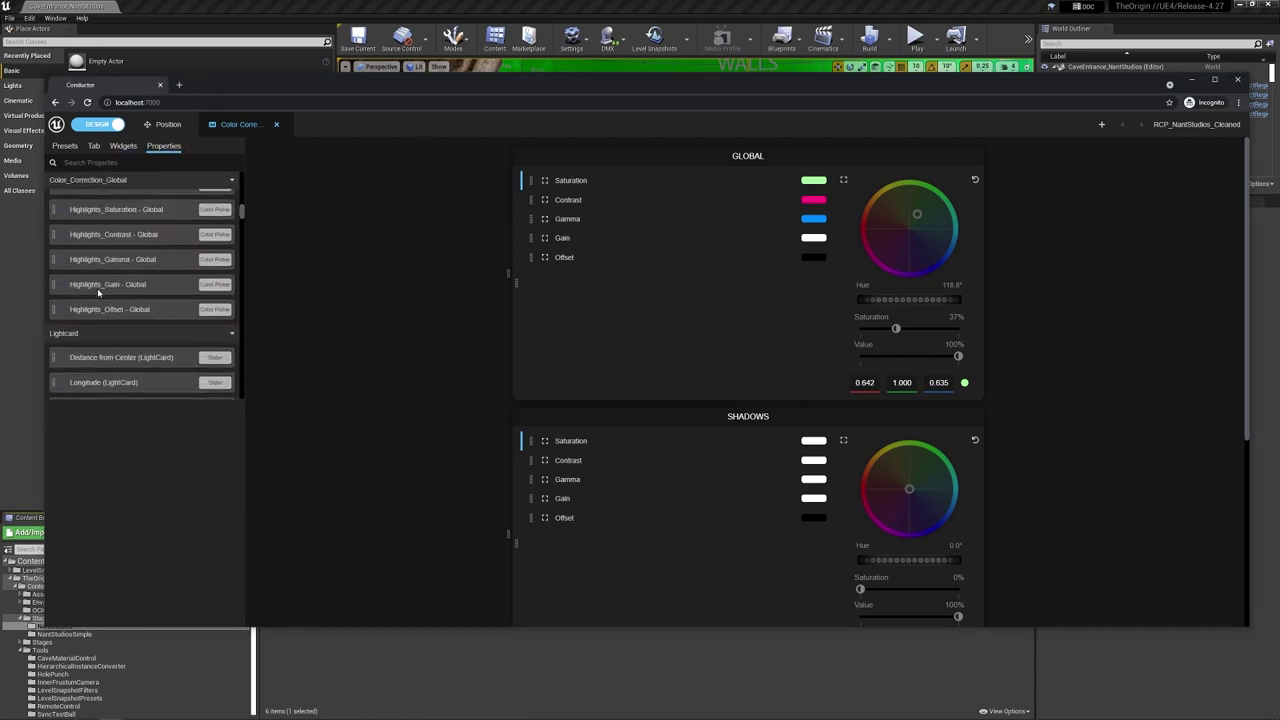
{"action": "scroll", "coordinate": [97, 288], "scroll_direction": "up", "scroll_amount": 5}
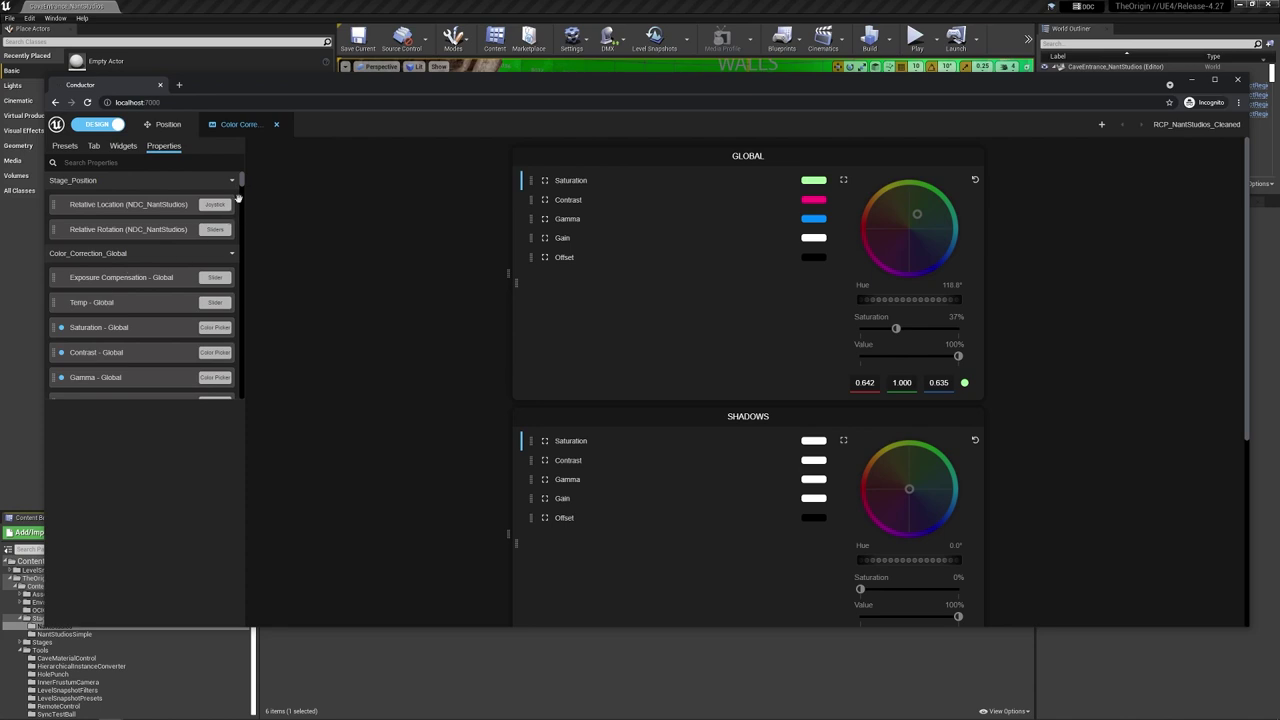
{"action": "left_click_drag", "start_coordinate": [240, 196], "coordinate": [230, 314]}
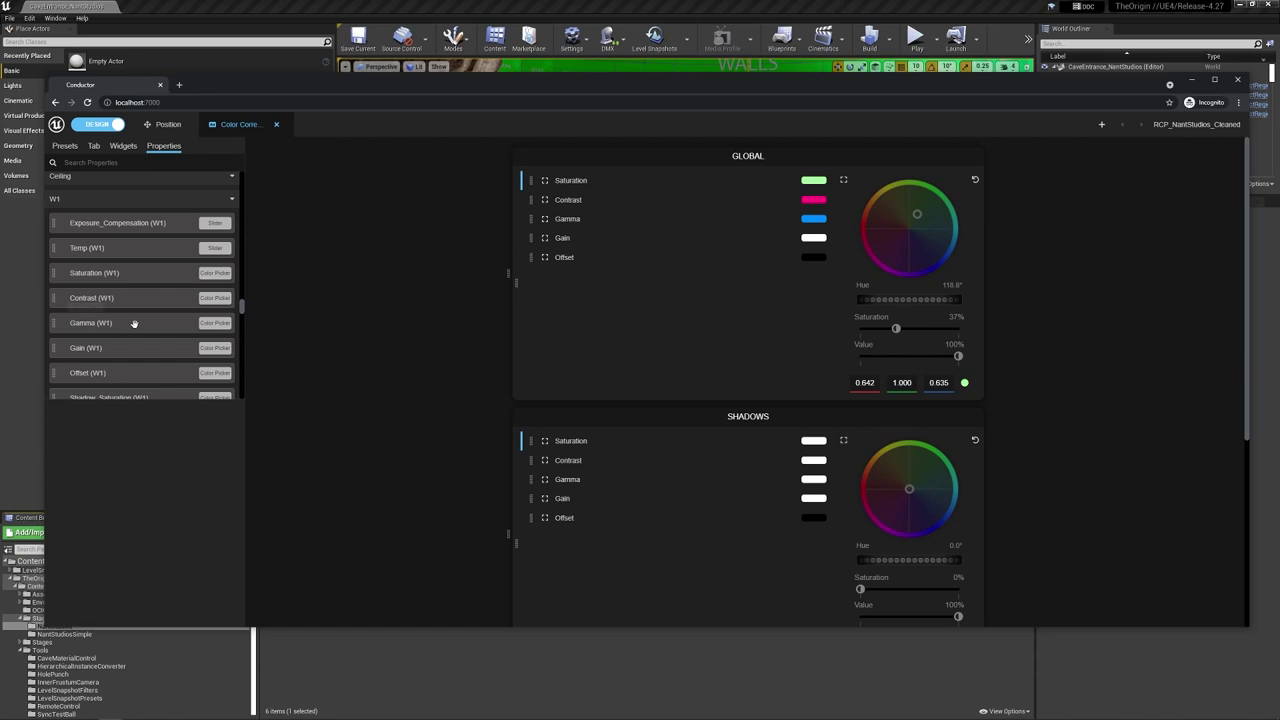
Step: Scroll the properties list back up and switch the sidebar to the Widgets palette
{"action": "scroll", "coordinate": [88, 255], "scroll_direction": "up", "scroll_amount": 3}
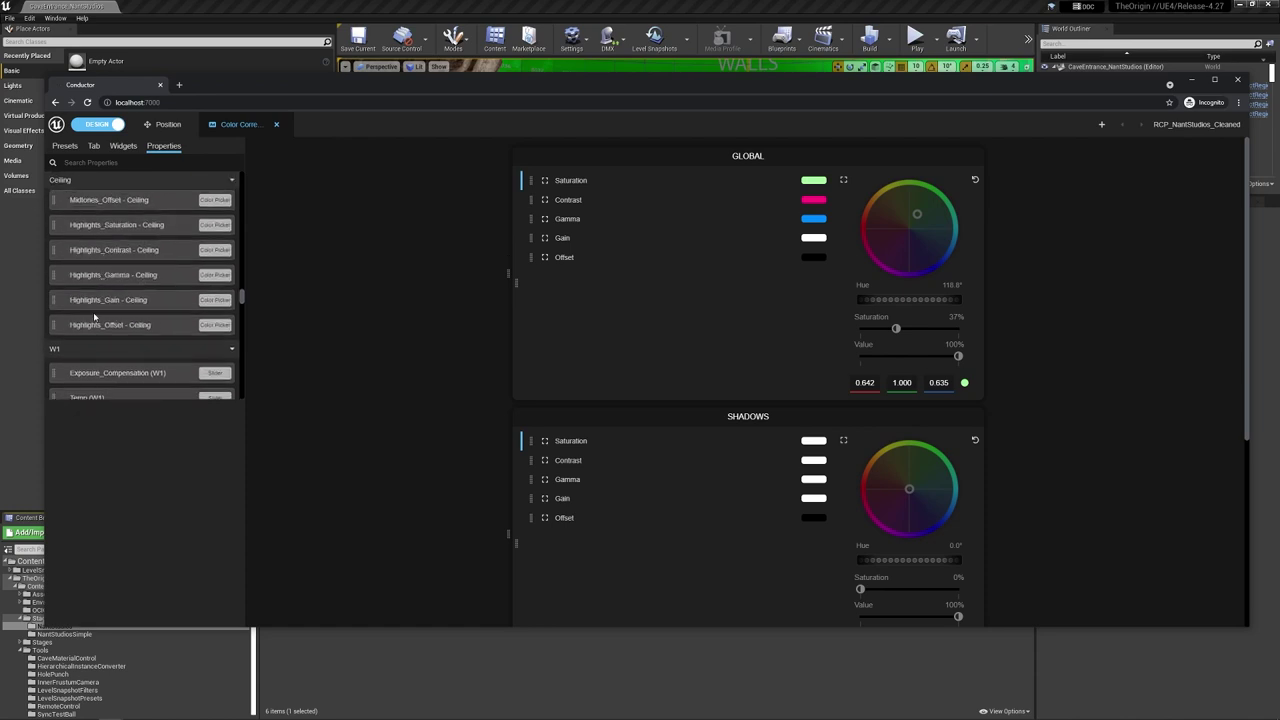
{"action": "scroll", "coordinate": [95, 300], "scroll_direction": "up", "scroll_amount": 3}
{"action": "scroll", "coordinate": [95, 320], "scroll_direction": "up", "scroll_amount": 2}
{"action": "scroll", "coordinate": [90, 305], "scroll_direction": "up", "scroll_amount": 2}
{"action": "scroll", "coordinate": [85, 290], "scroll_direction": "up", "scroll_amount": 2}
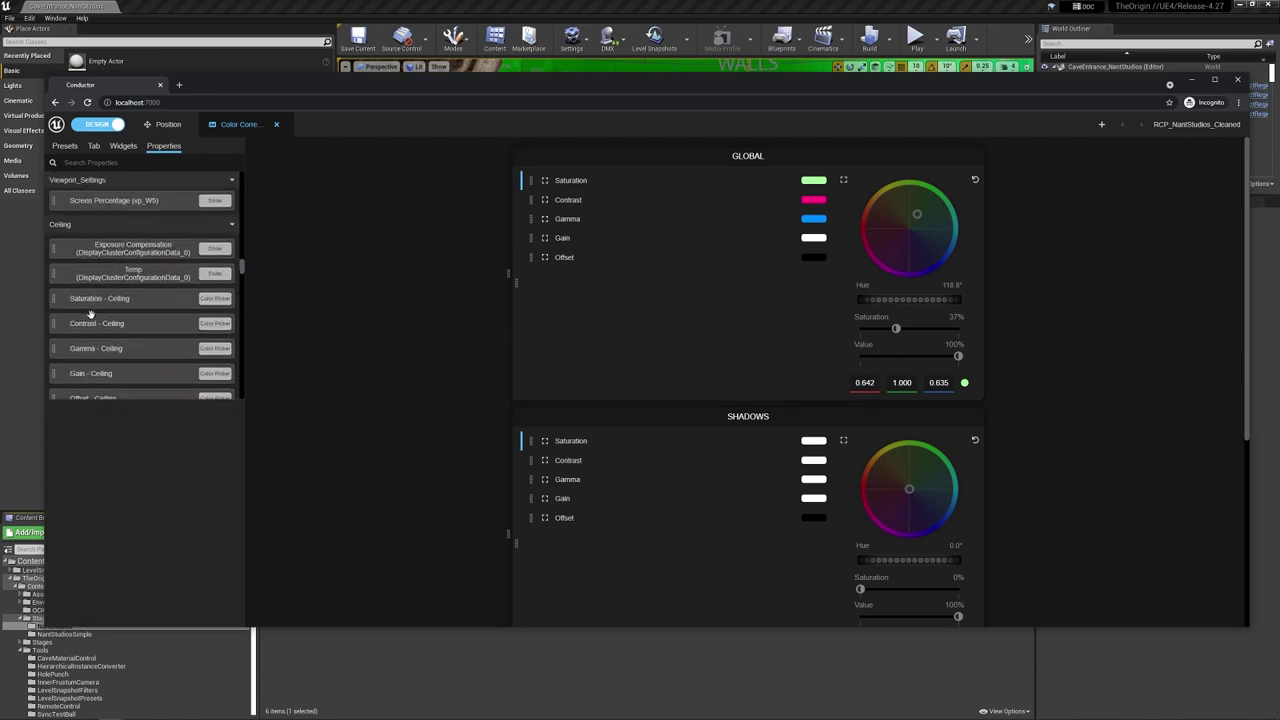
{"action": "scroll", "coordinate": [72, 262], "scroll_direction": "up", "scroll_amount": 2}
{"action": "scroll", "coordinate": [112, 270], "scroll_direction": "down", "scroll_amount": 1}
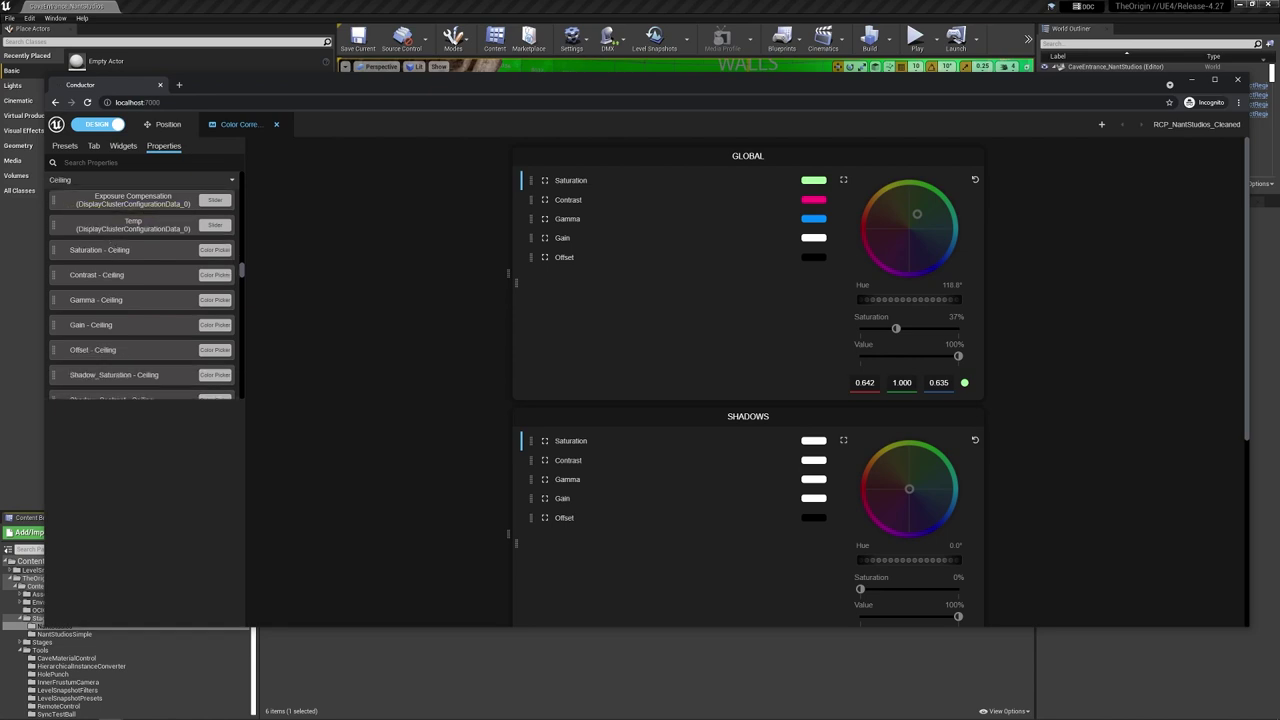
{"action": "left_click", "coordinate": [123, 146]}
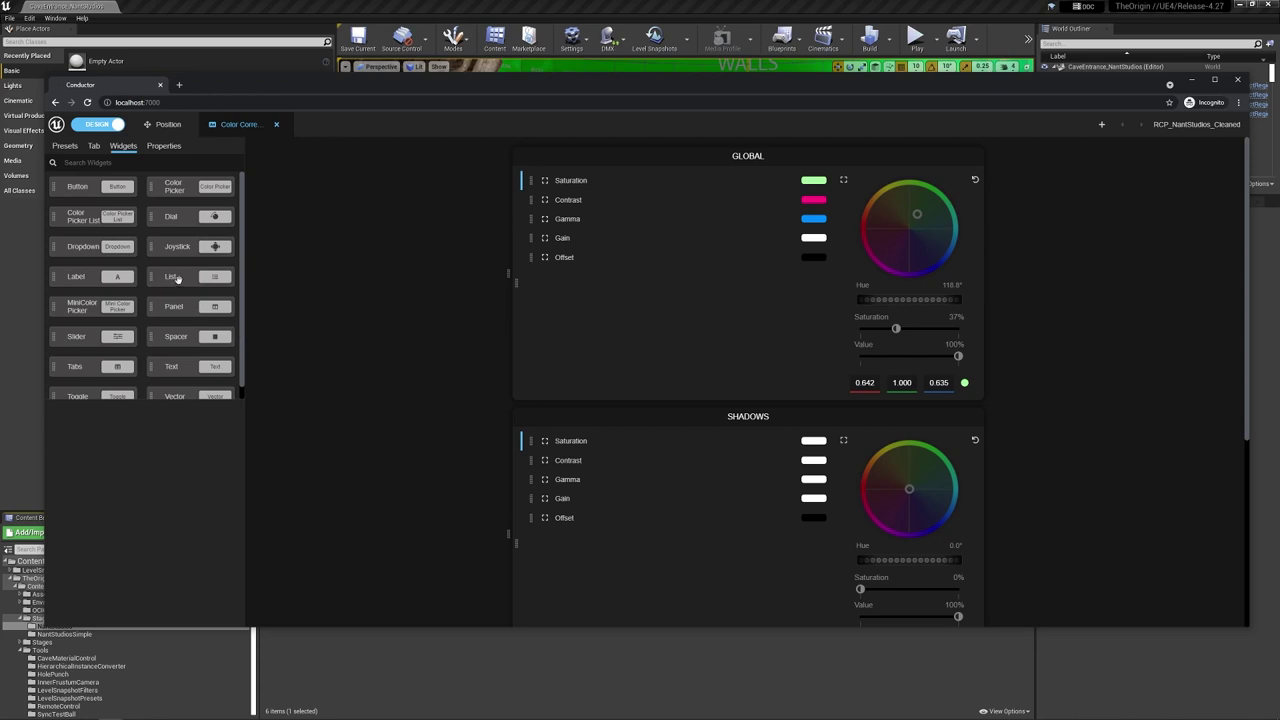
Step: Wrap the Color Correction panels in a List widget and rename its first item Global
{"action": "left_click_drag", "start_coordinate": [185, 278], "coordinate": [602, 244]}
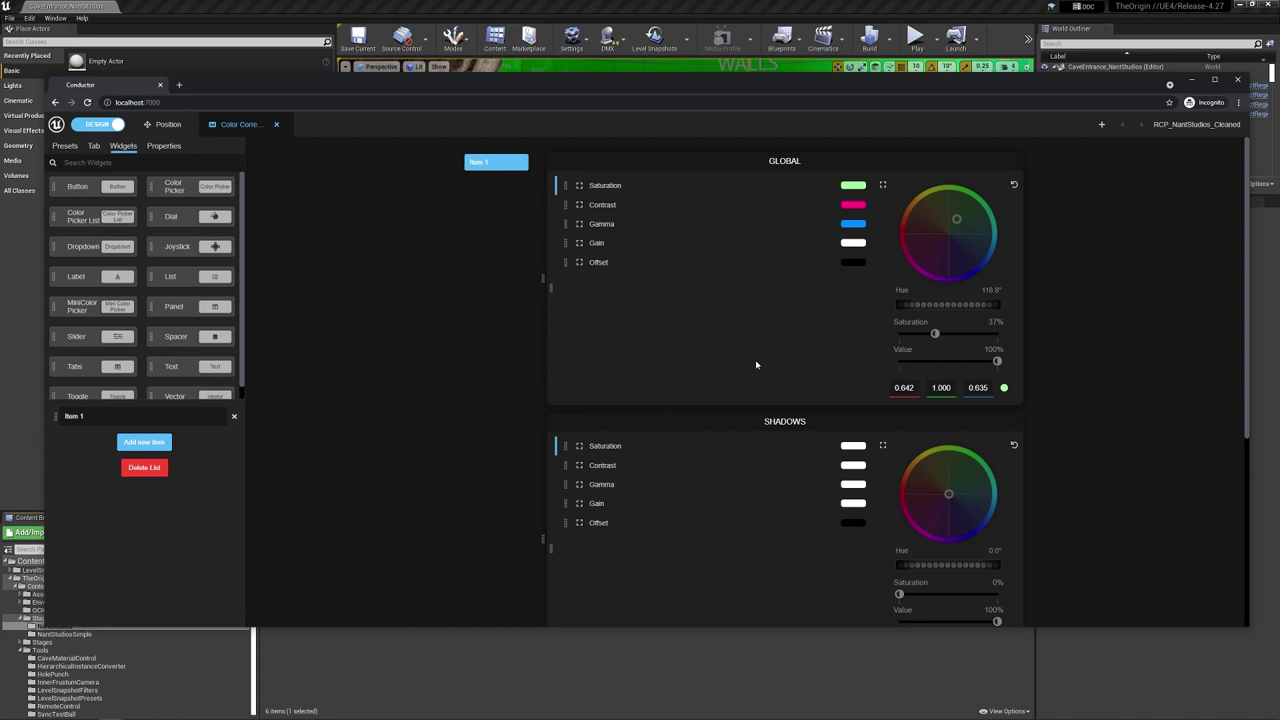
{"action": "scroll", "coordinate": [758, 355], "scroll_direction": "down", "scroll_amount": 1}
{"action": "scroll", "coordinate": [763, 396], "scroll_direction": "up", "scroll_amount": 1}
{"action": "triple_click", "coordinate": [116, 413]}
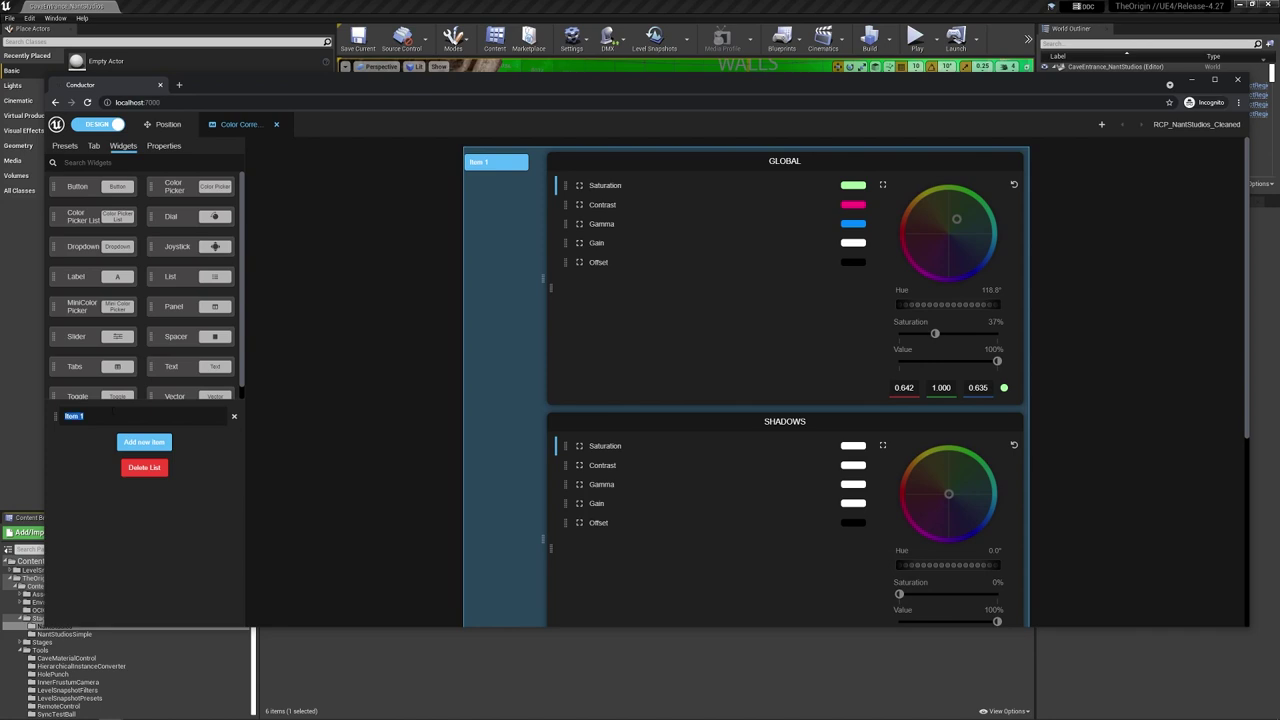
{"action": "type", "text": "Global"}
Step: Add a second list item named Ceiling and open it
{"action": "left_click", "coordinate": [140, 443]}
{"action": "left_click", "coordinate": [74, 441]}
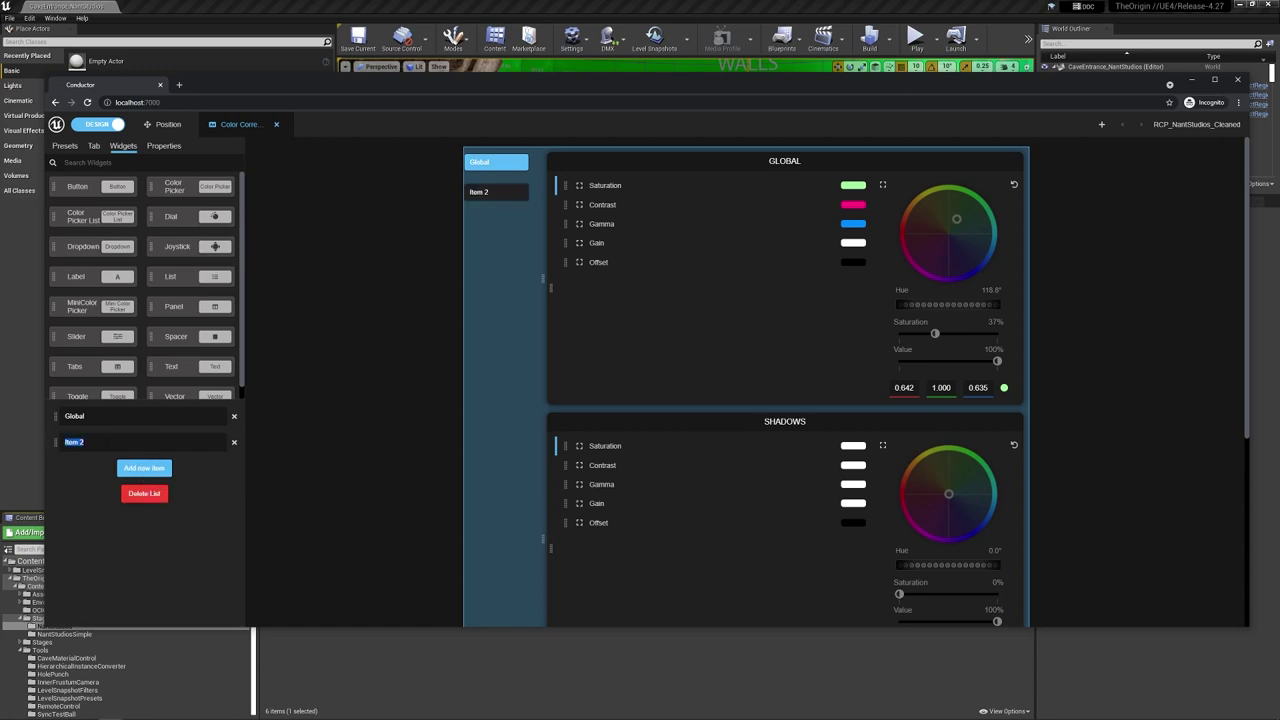
{"action": "type", "text": "Col"}
{"action": "key", "text": "Return"}
{"action": "left_click", "coordinate": [498, 196]}
{"action": "left_click", "coordinate": [495, 165]}
{"action": "left_click", "coordinate": [499, 198]}
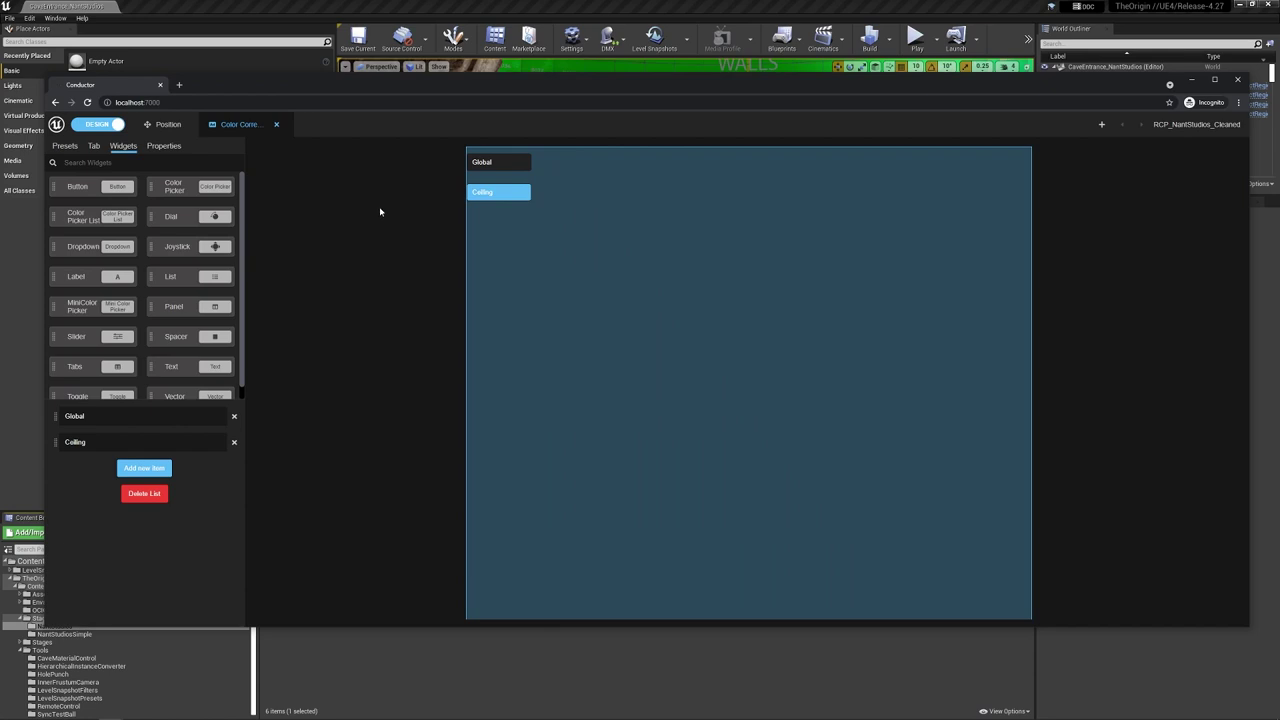
Step: Fill the Ceiling item with Saturation, Contrast, Gamma and Gain - Ceiling colour wheels, then return to Design mode
{"action": "left_click", "coordinate": [161, 147]}
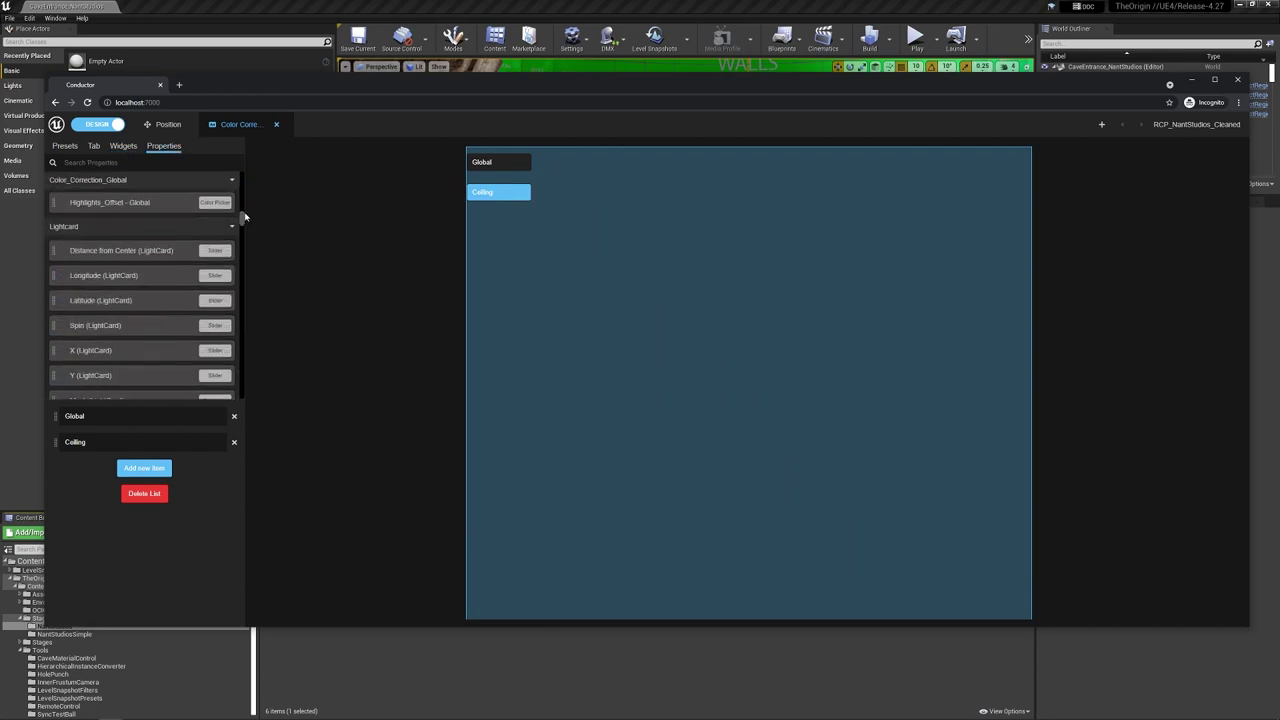
{"action": "mouse_move", "coordinate": [240, 216]}
{"action": "left_mouse_down"}
{"action": "mouse_move", "coordinate": [233, 300]}
{"action": "mouse_move", "coordinate": [233, 270]}
{"action": "left_mouse_up"}
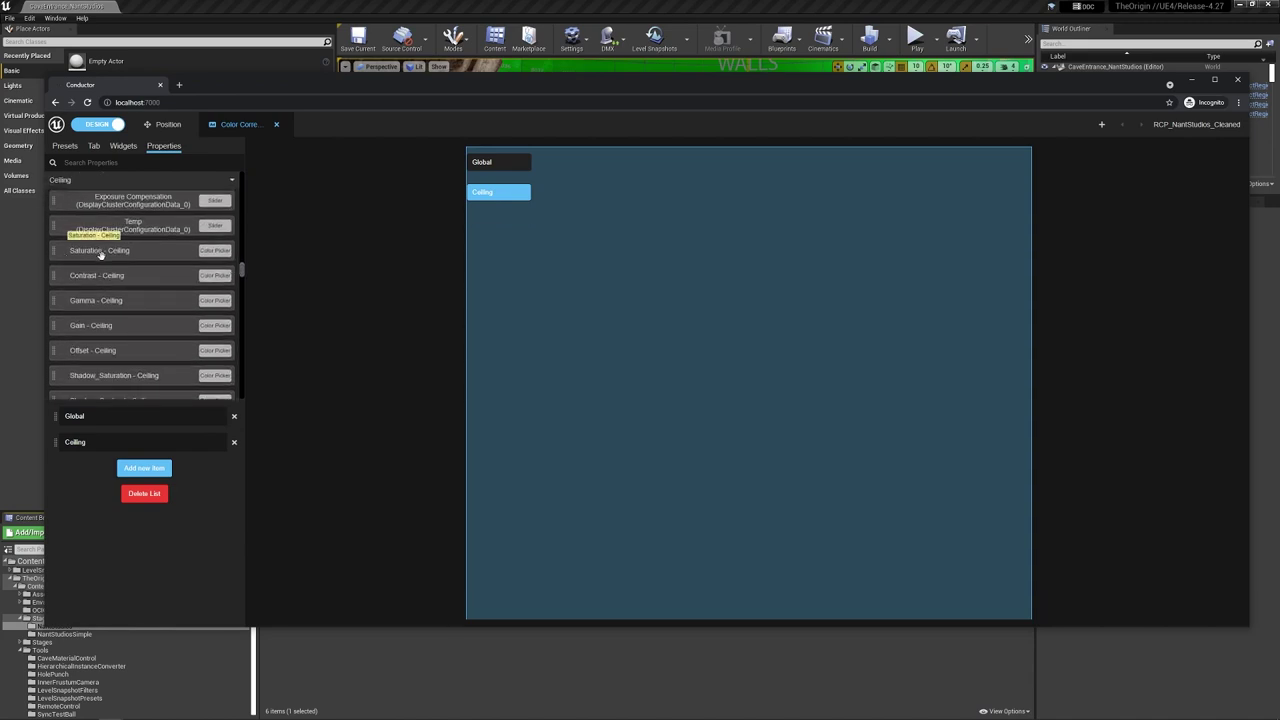
{"action": "left_click_drag", "start_coordinate": [100, 252], "coordinate": [630, 200]}
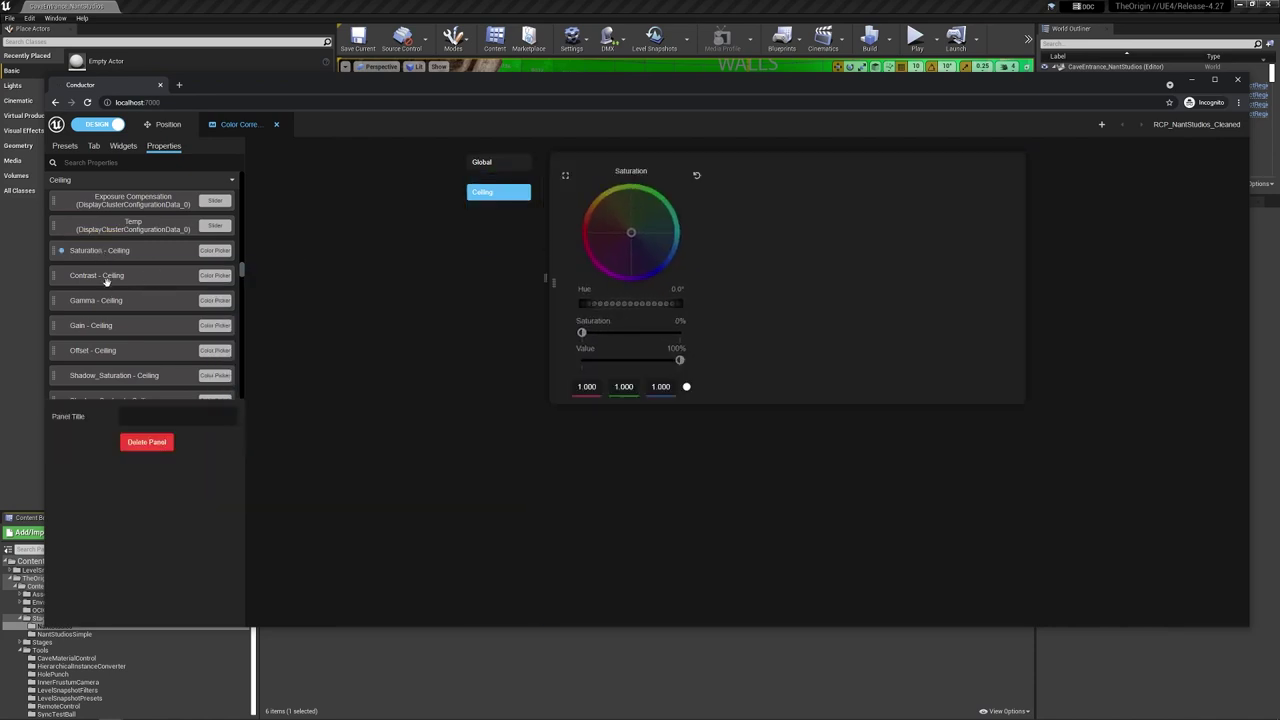
{"action": "left_click_drag", "start_coordinate": [118, 276], "coordinate": [786, 250]}
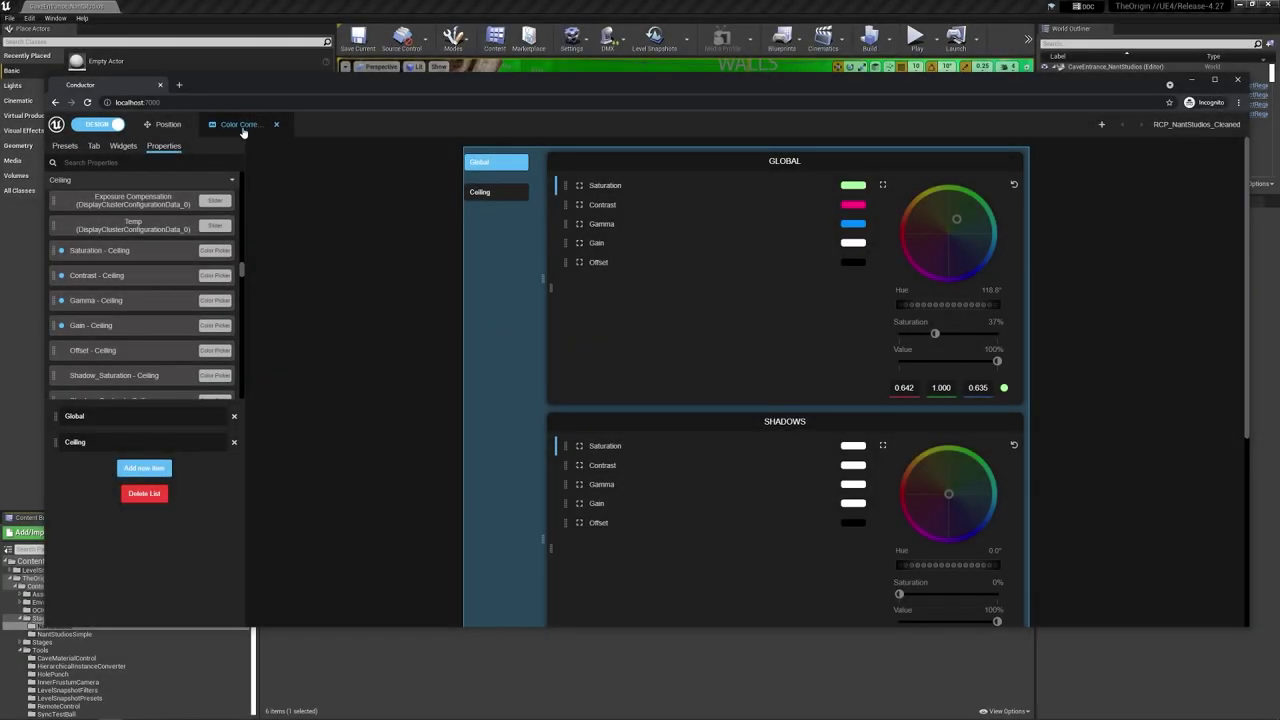
{"action": "left_click", "coordinate": [479, 193]}
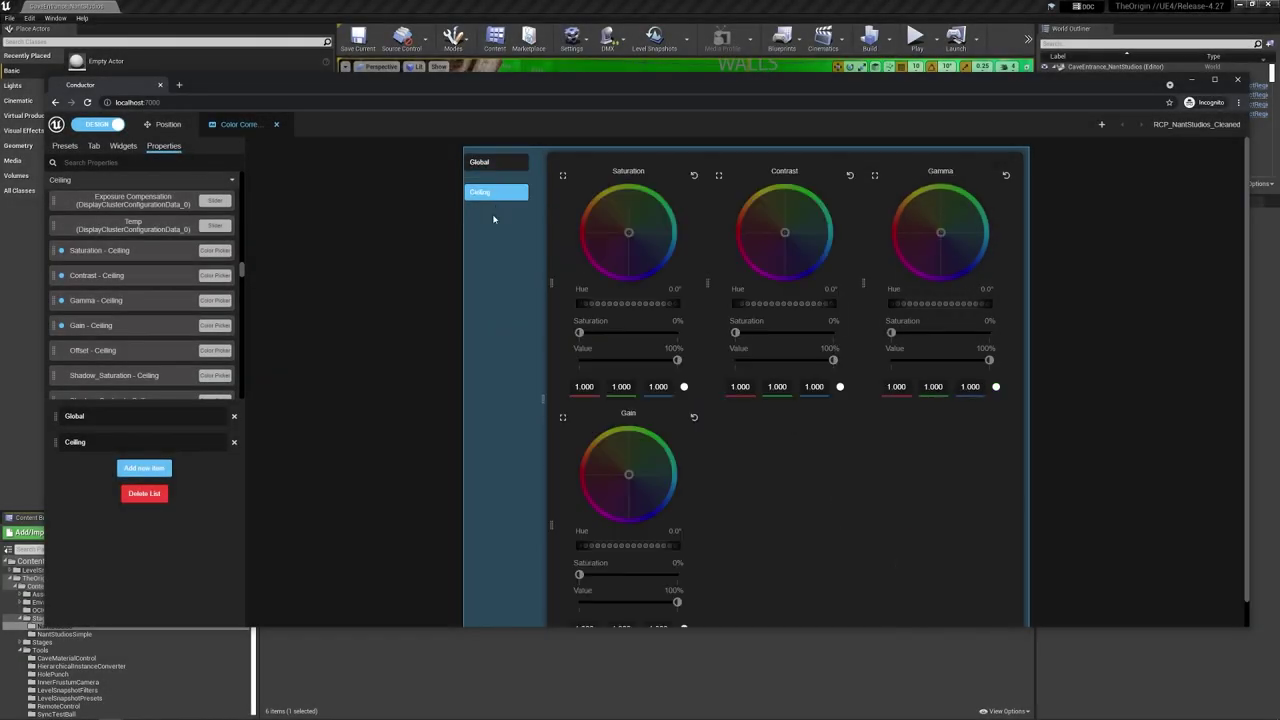
{"action": "left_click", "coordinate": [490, 165]}
{"action": "left_click", "coordinate": [486, 193]}
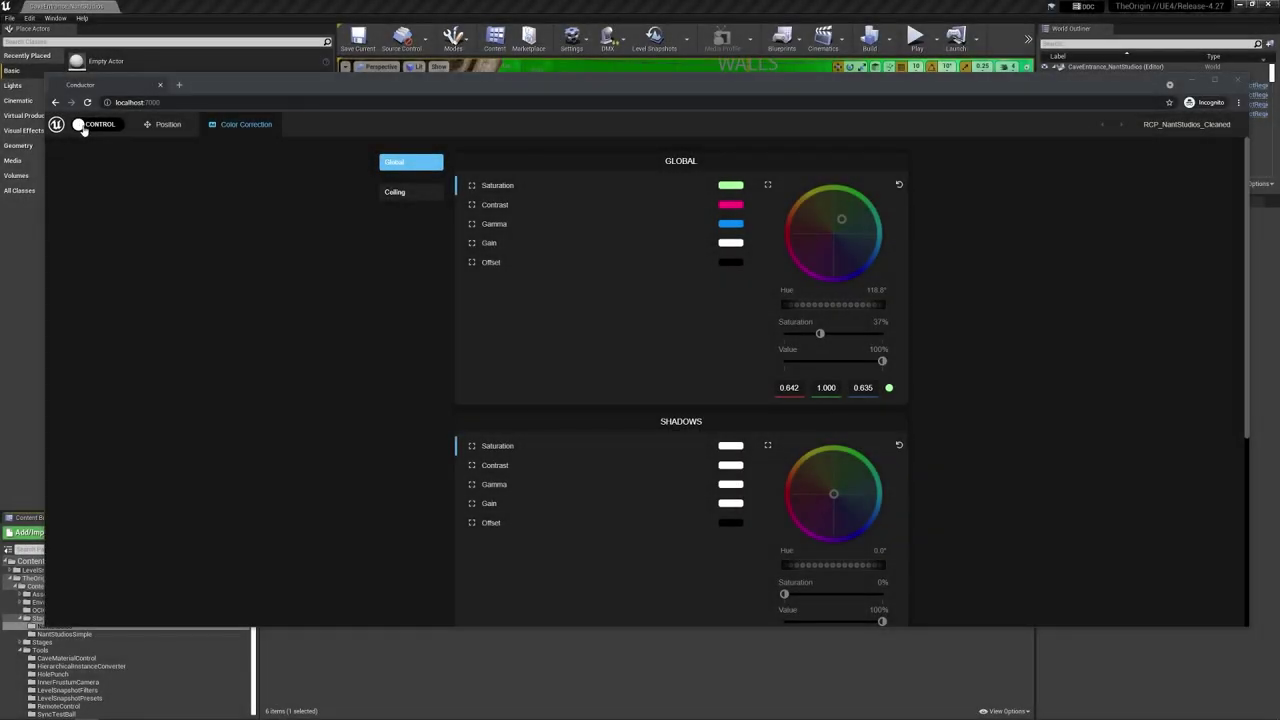
{"action": "left_click", "coordinate": [84, 126]}
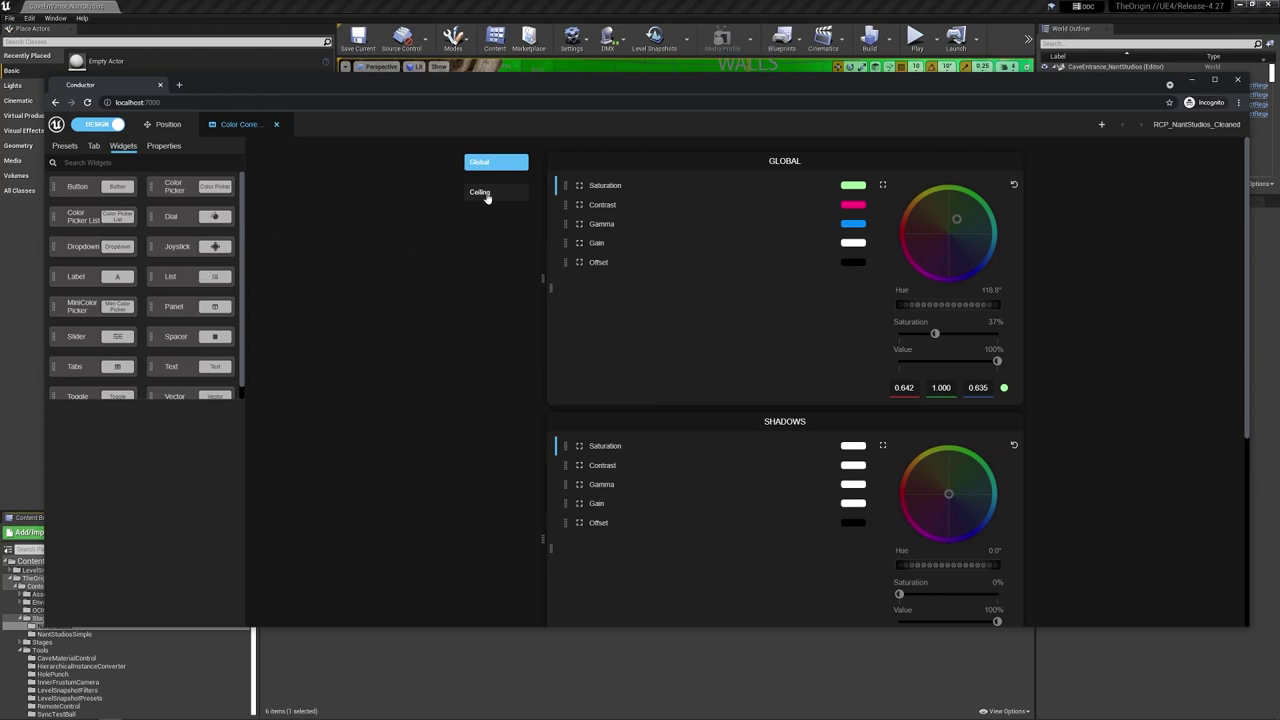
Step: Add a third item to the Global/Ceiling list and name it TabbedTest
{"action": "left_click", "coordinate": [94, 147]}
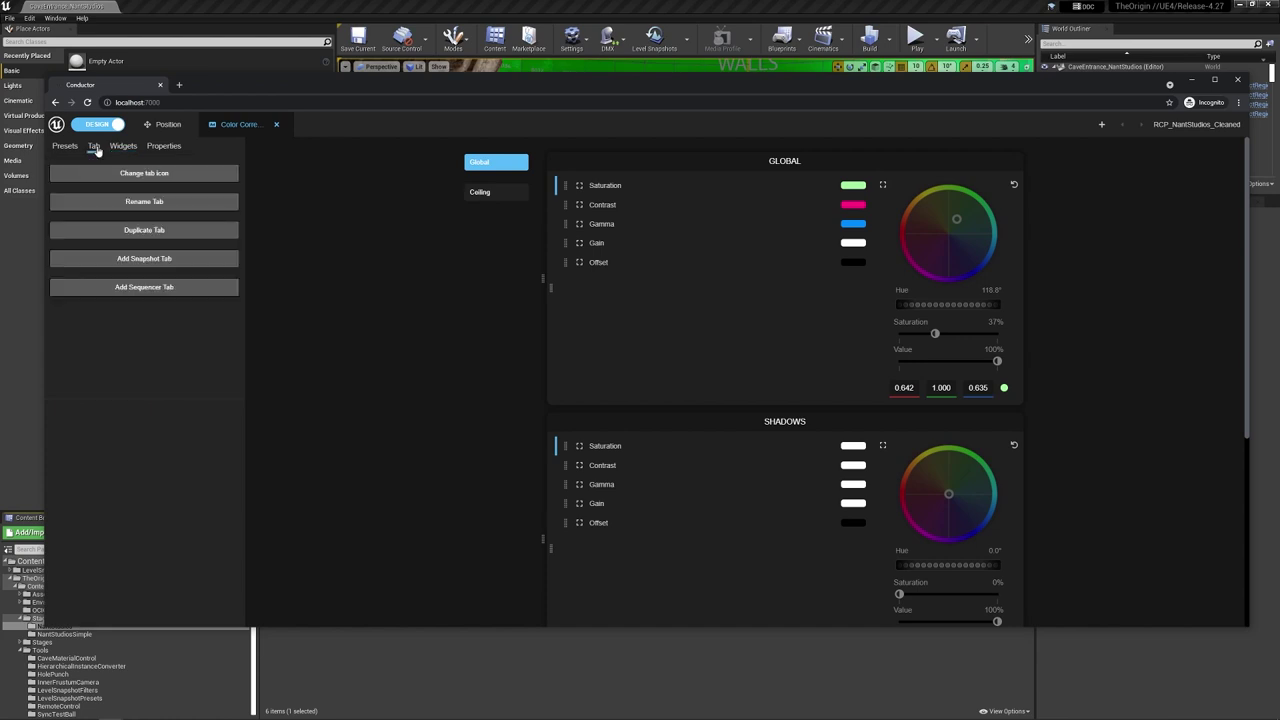
{"action": "left_click", "coordinate": [163, 147]}
{"action": "left_click", "coordinate": [494, 216]}
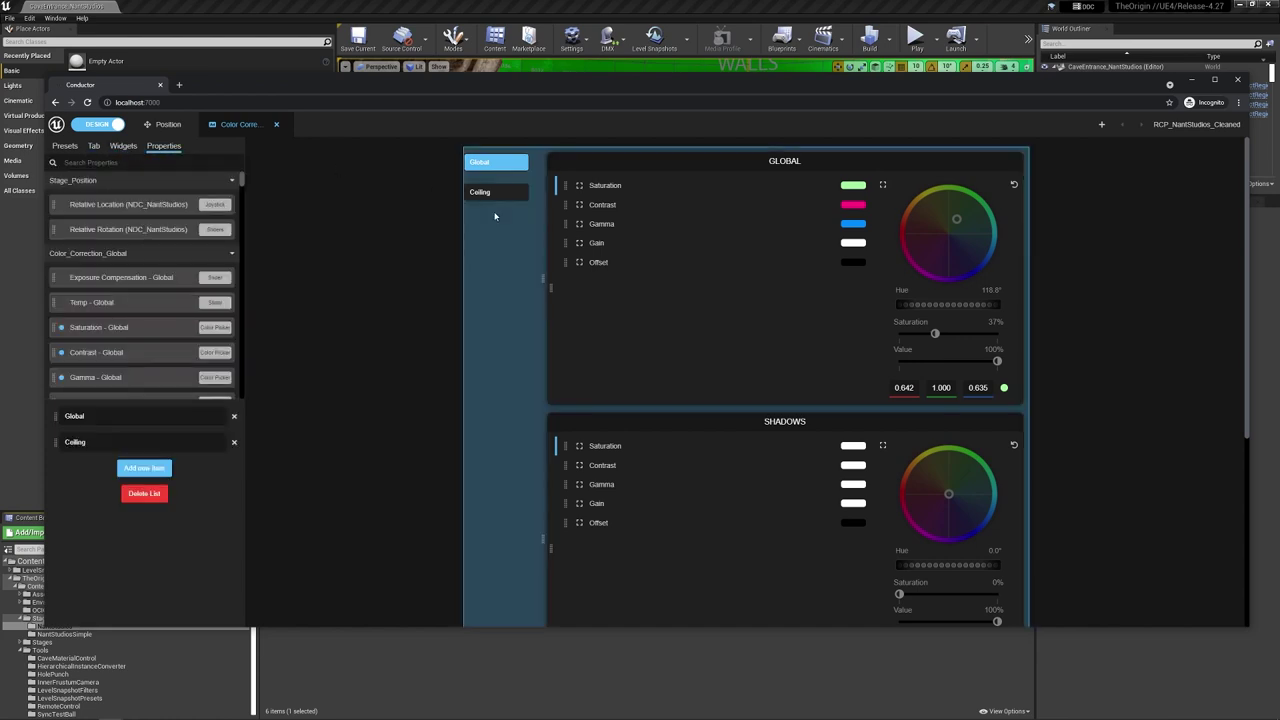
{"action": "left_click", "coordinate": [134, 470]}
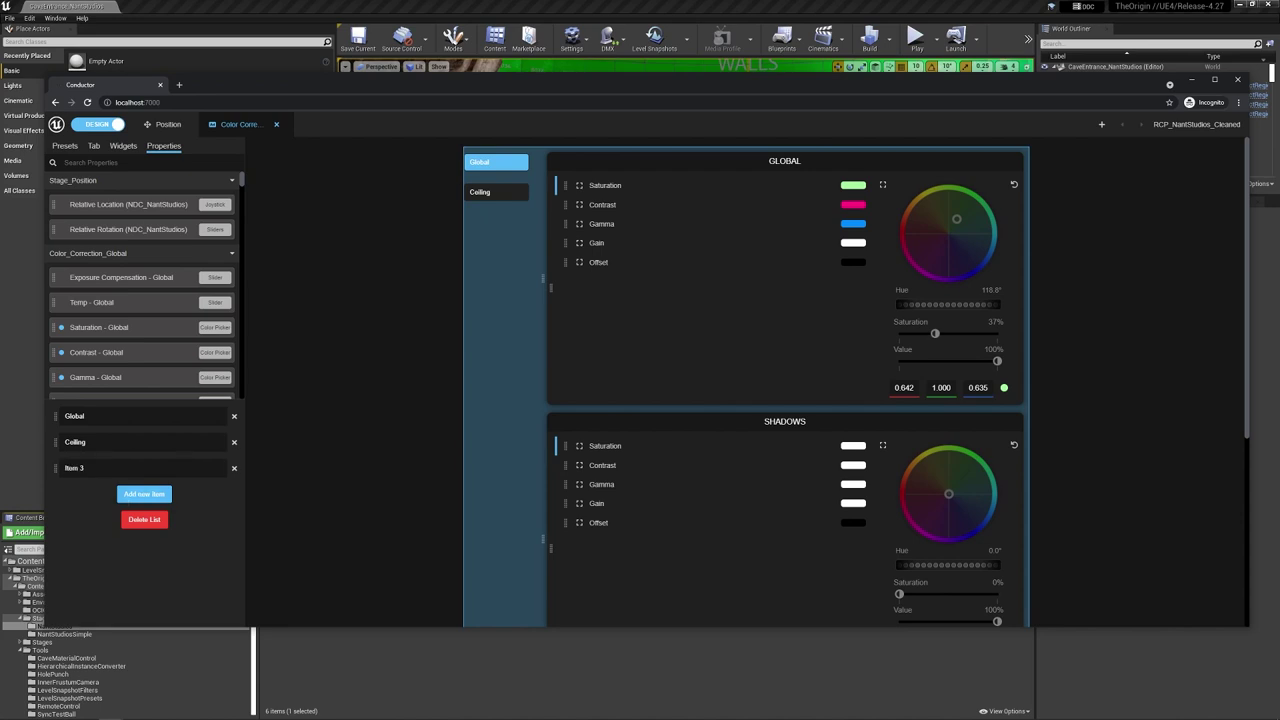
{"action": "type", "text": "Tabbed"}
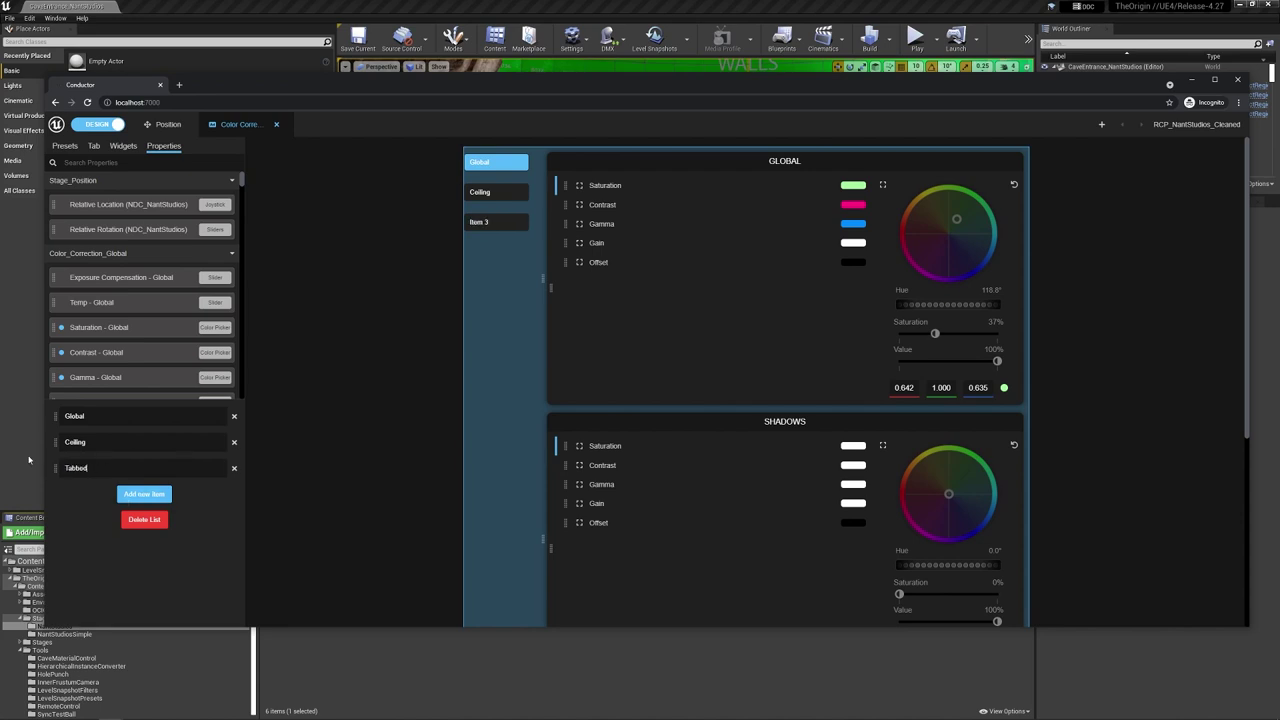
{"action": "key", "text": "Return"}
{"action": "key", "text": "Return"}
Step: Open the new Tabbed Test item and bring up the widget palette
{"action": "left_click", "coordinate": [500, 222]}
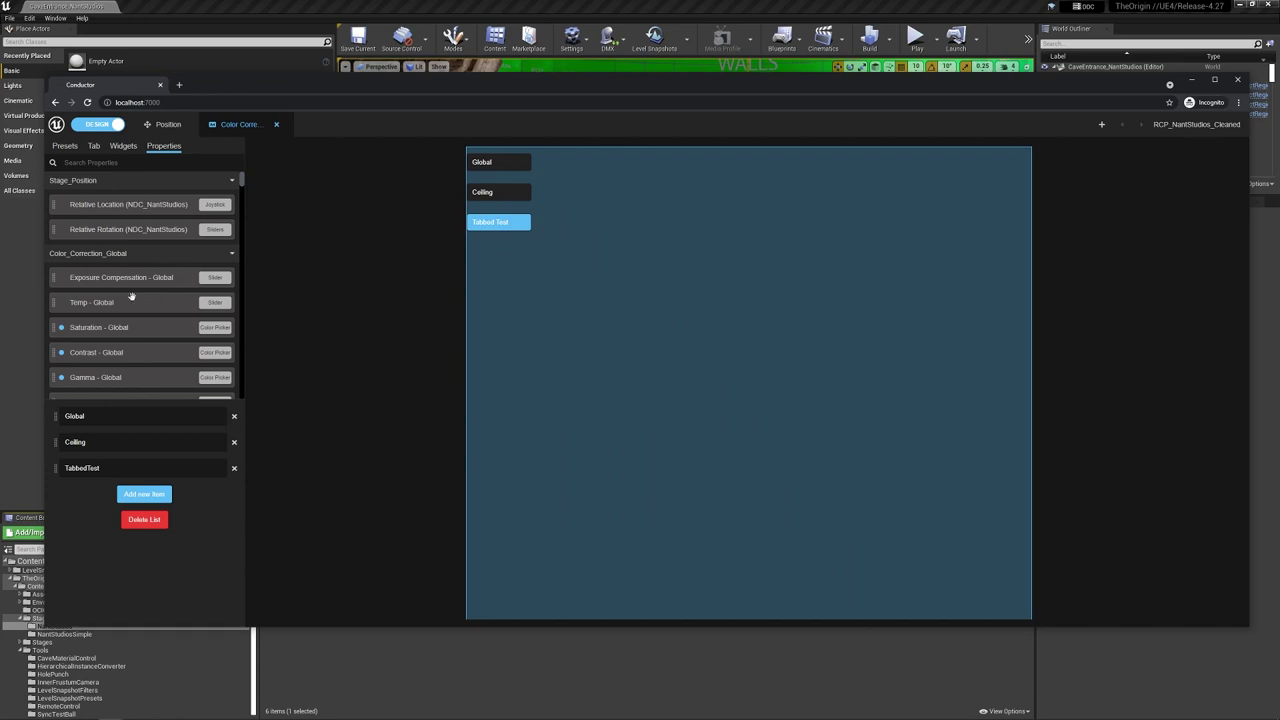
{"action": "left_click", "coordinate": [123, 146]}
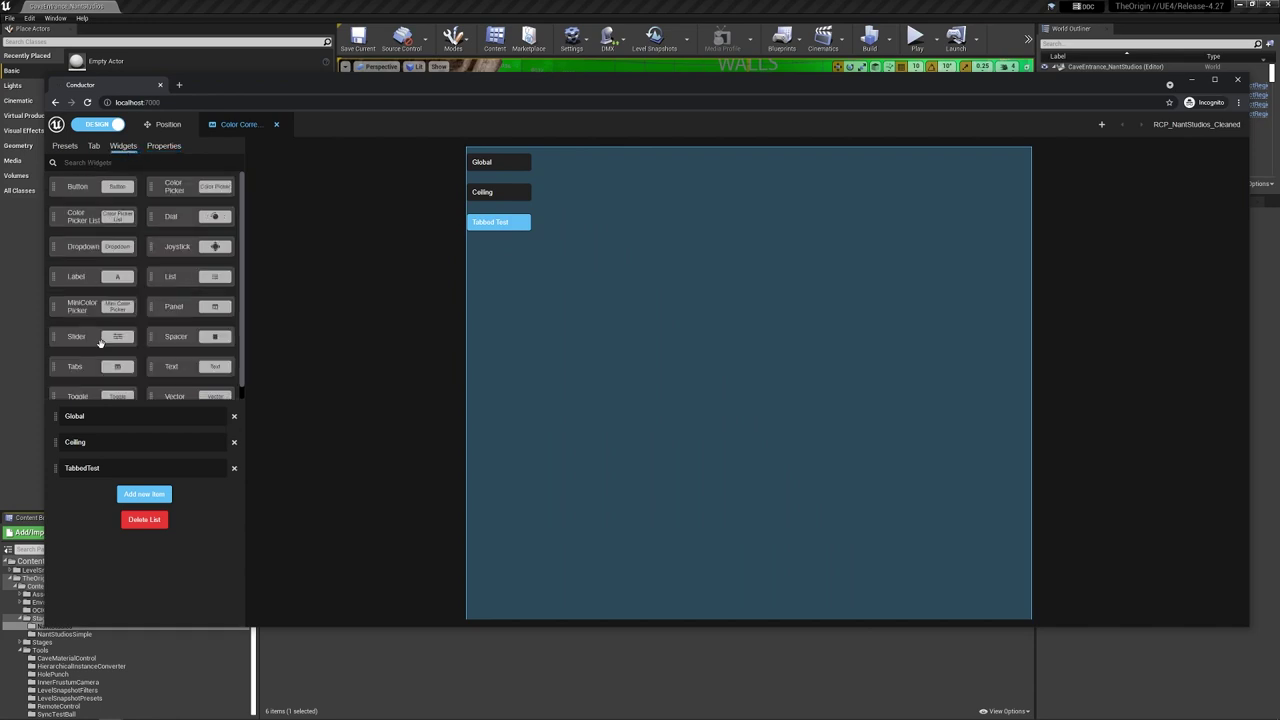
{"action": "scroll", "coordinate": [116, 347], "scroll_direction": "down", "scroll_amount": 2}
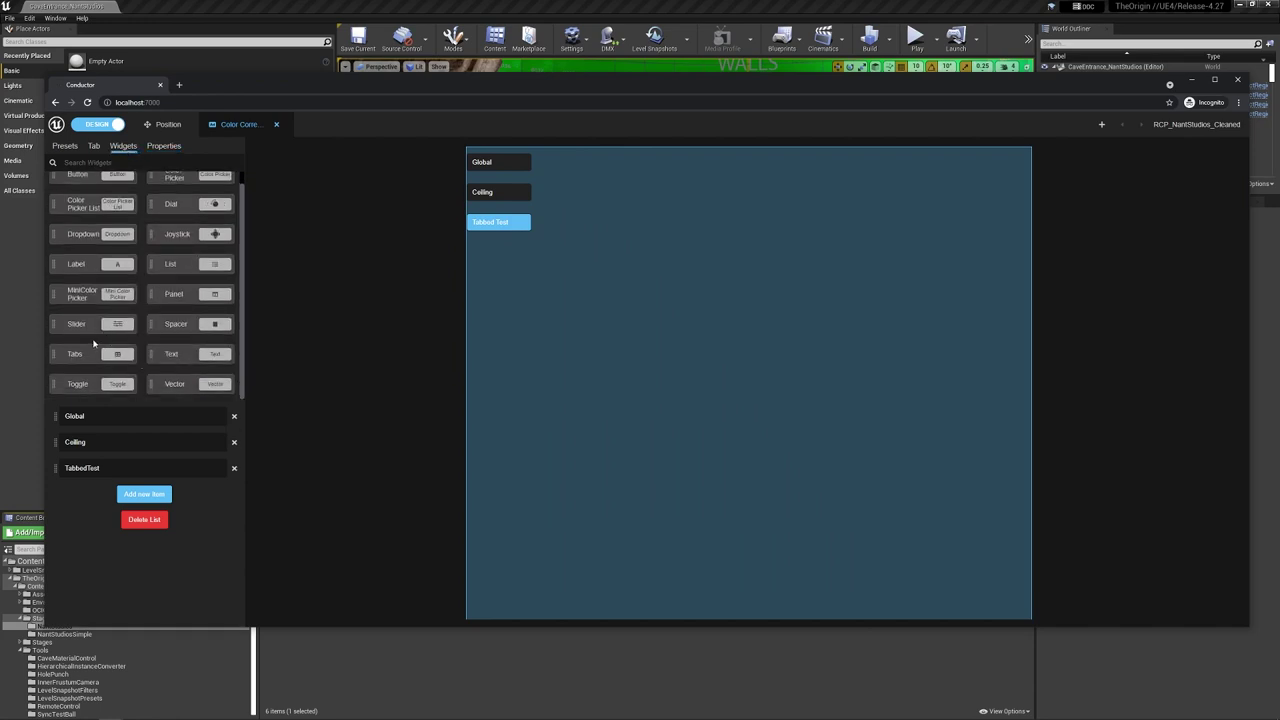
Step: Place a Tabs widget in Tabbed Test with a Color Picker List in TAB 1
{"action": "left_click_drag", "start_coordinate": [100, 354], "coordinate": [671, 203]}
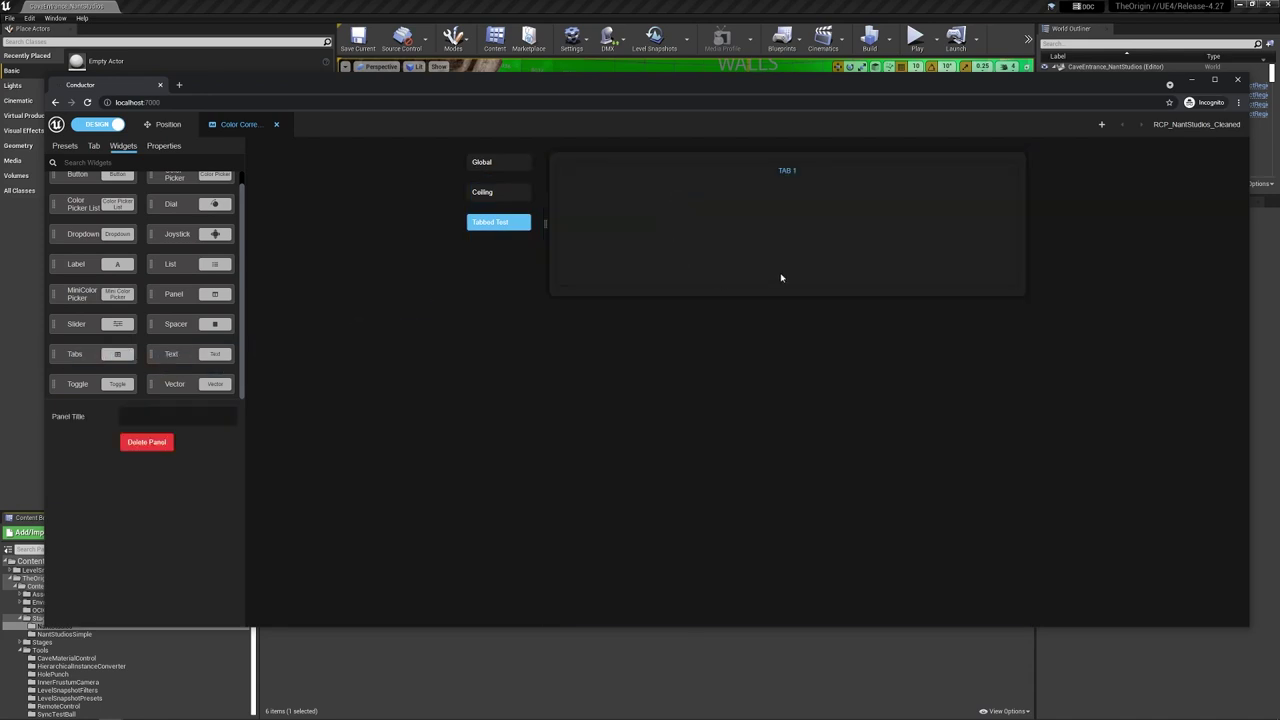
{"action": "left_click", "coordinate": [785, 183]}
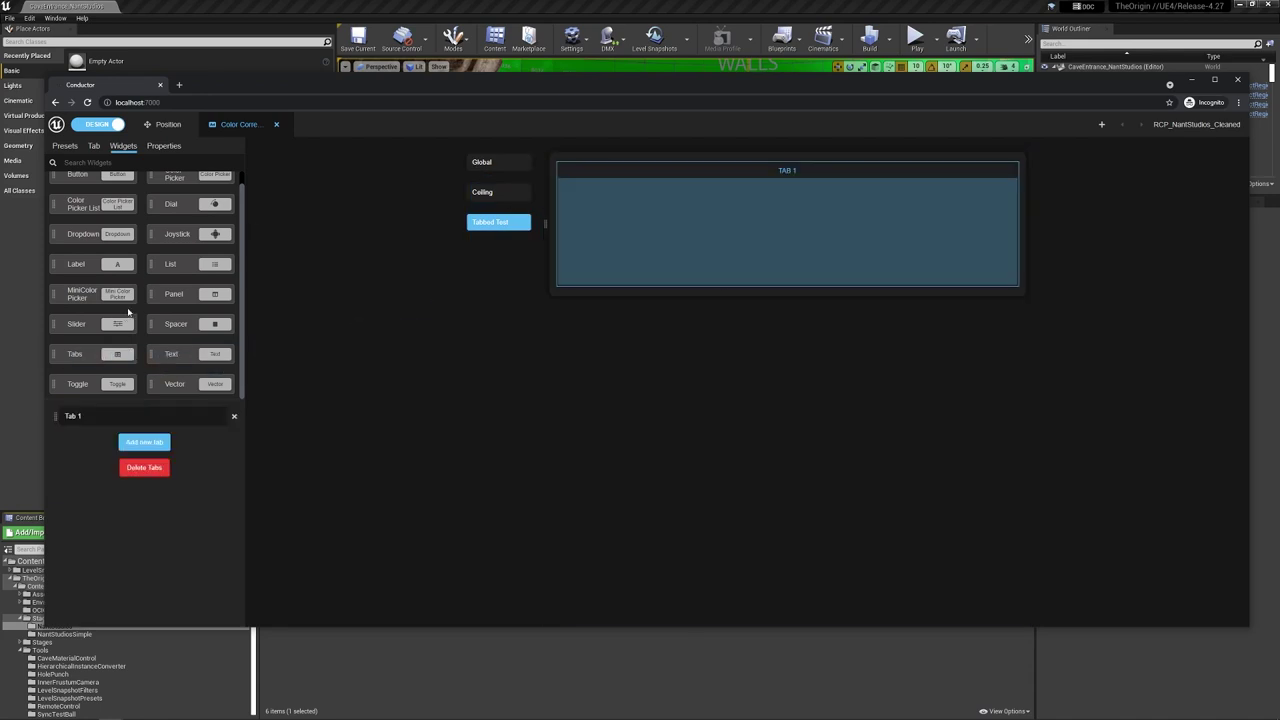
{"action": "scroll", "coordinate": [108, 233], "scroll_direction": "up", "scroll_amount": 1}
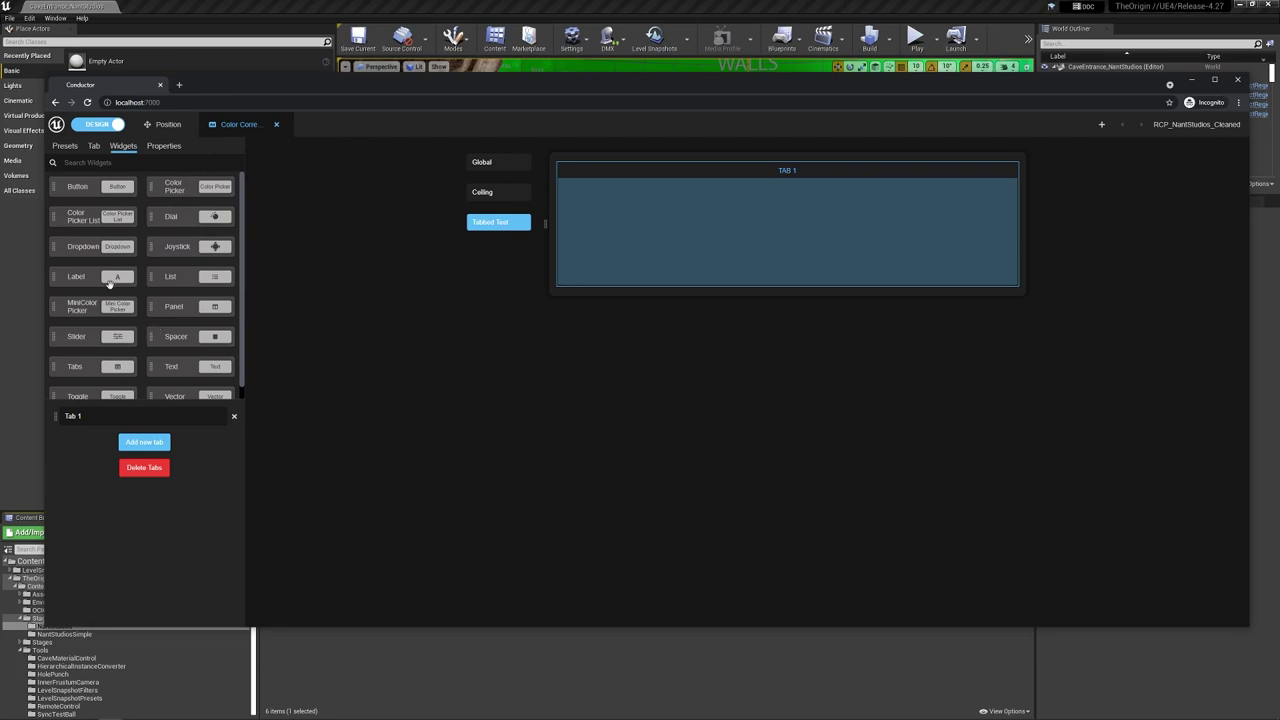
{"action": "left_click_drag", "start_coordinate": [110, 220], "coordinate": [733, 207]}
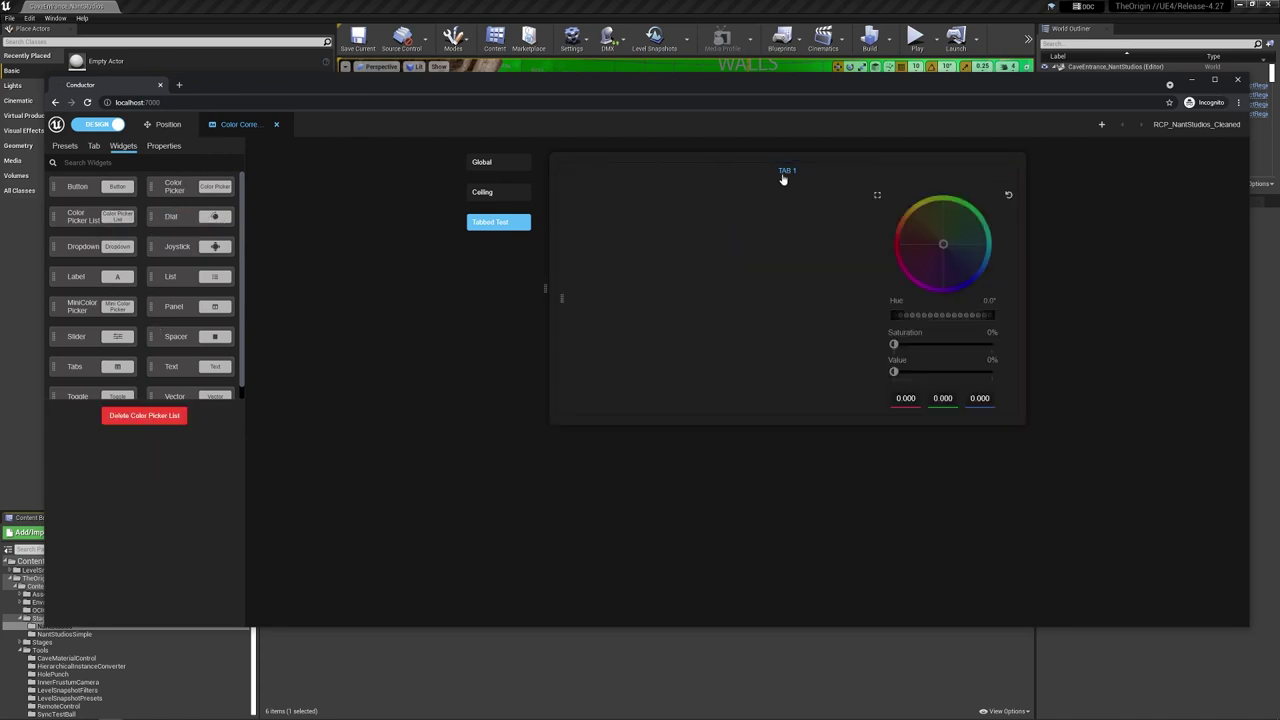
Step: Add a third tab and put a Color Picker List into TAB 2 and TAB 3
{"action": "left_click", "coordinate": [822, 176]}
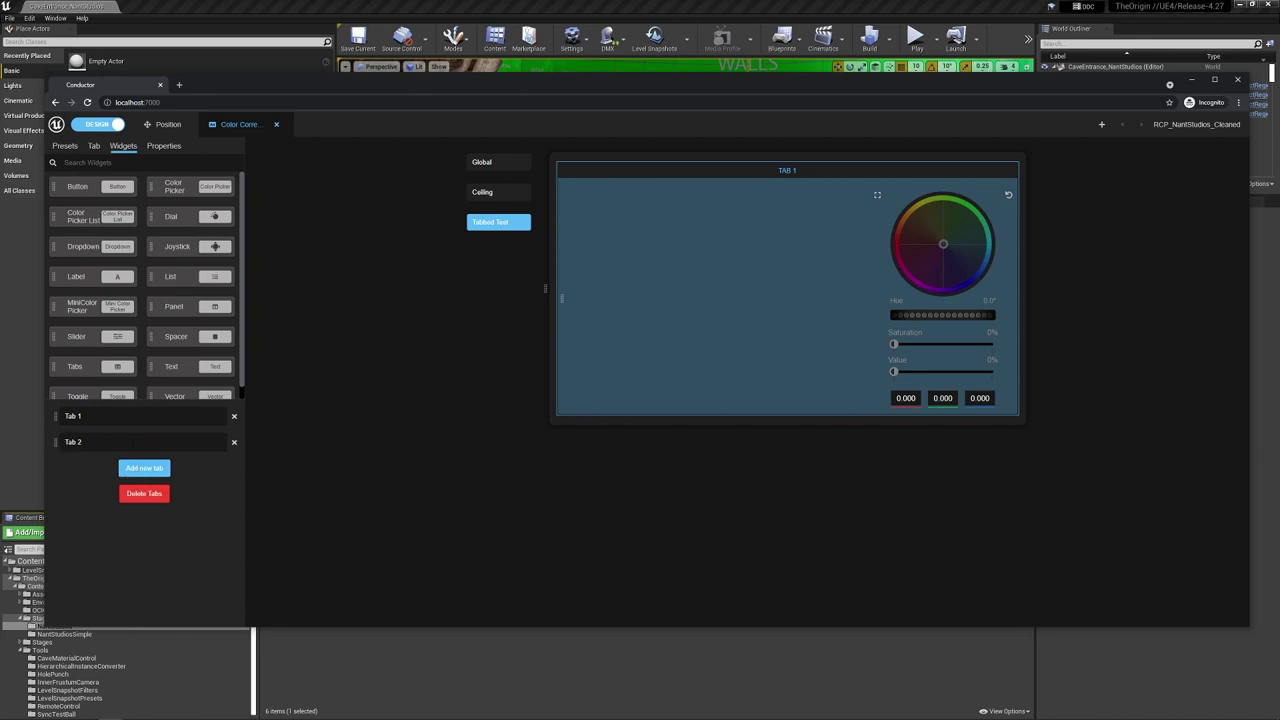
{"action": "left_click", "coordinate": [144, 467]}
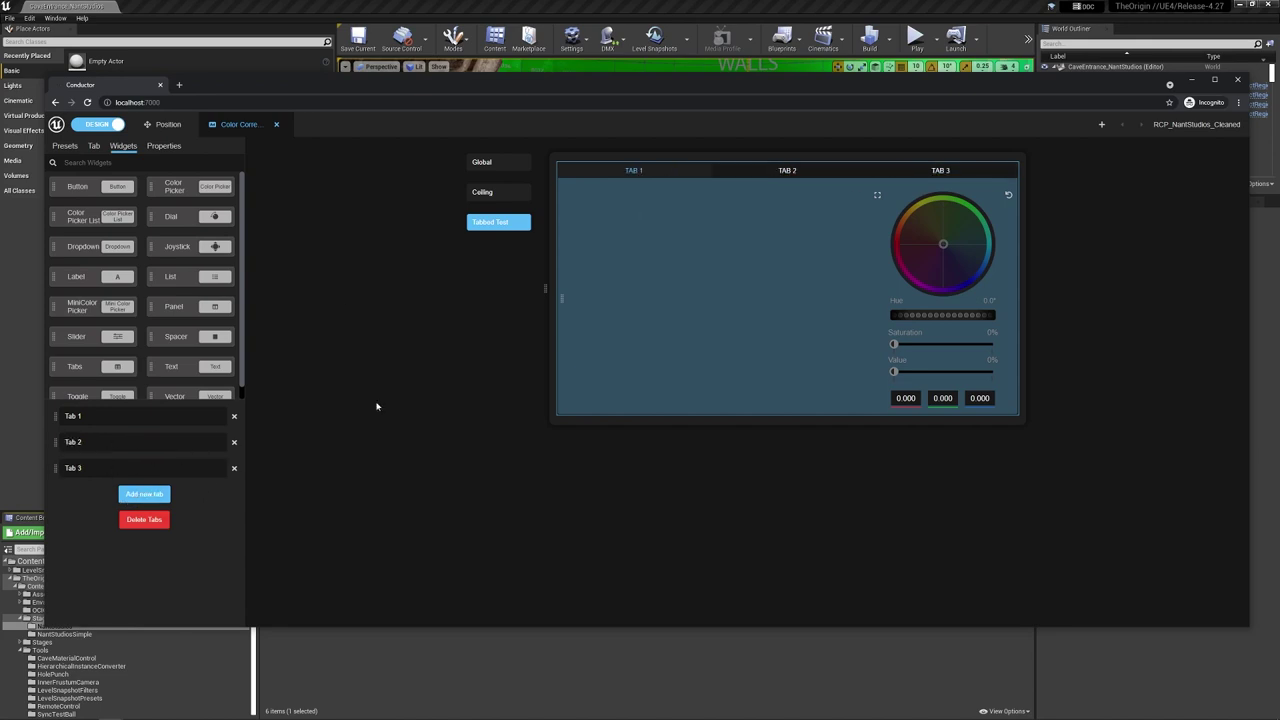
{"action": "left_click", "coordinate": [786, 171]}
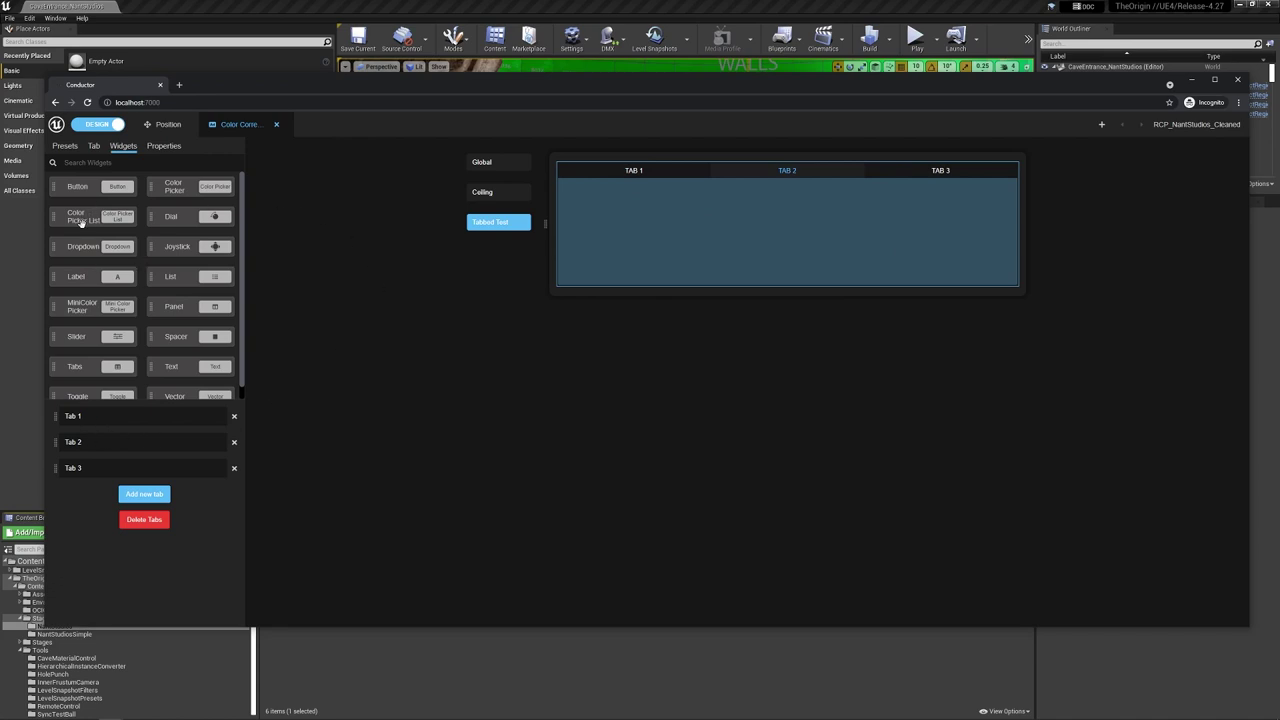
{"action": "left_click_drag", "start_coordinate": [84, 216], "coordinate": [693, 246]}
{"action": "left_click", "coordinate": [938, 171]}
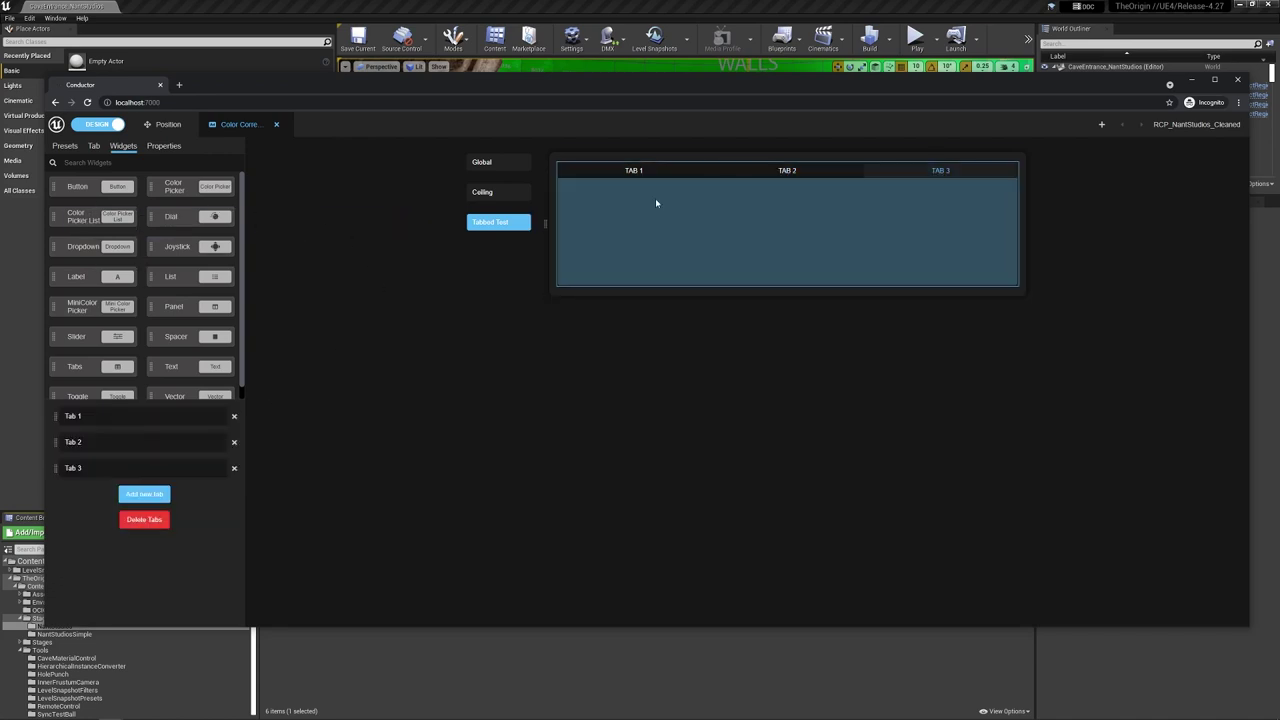
{"action": "mouse_move", "coordinate": [84, 216]}
{"action": "left_mouse_down"}
{"action": "mouse_move", "coordinate": [838, 274]}
{"action": "mouse_move", "coordinate": [757, 248]}
{"action": "left_mouse_up"}
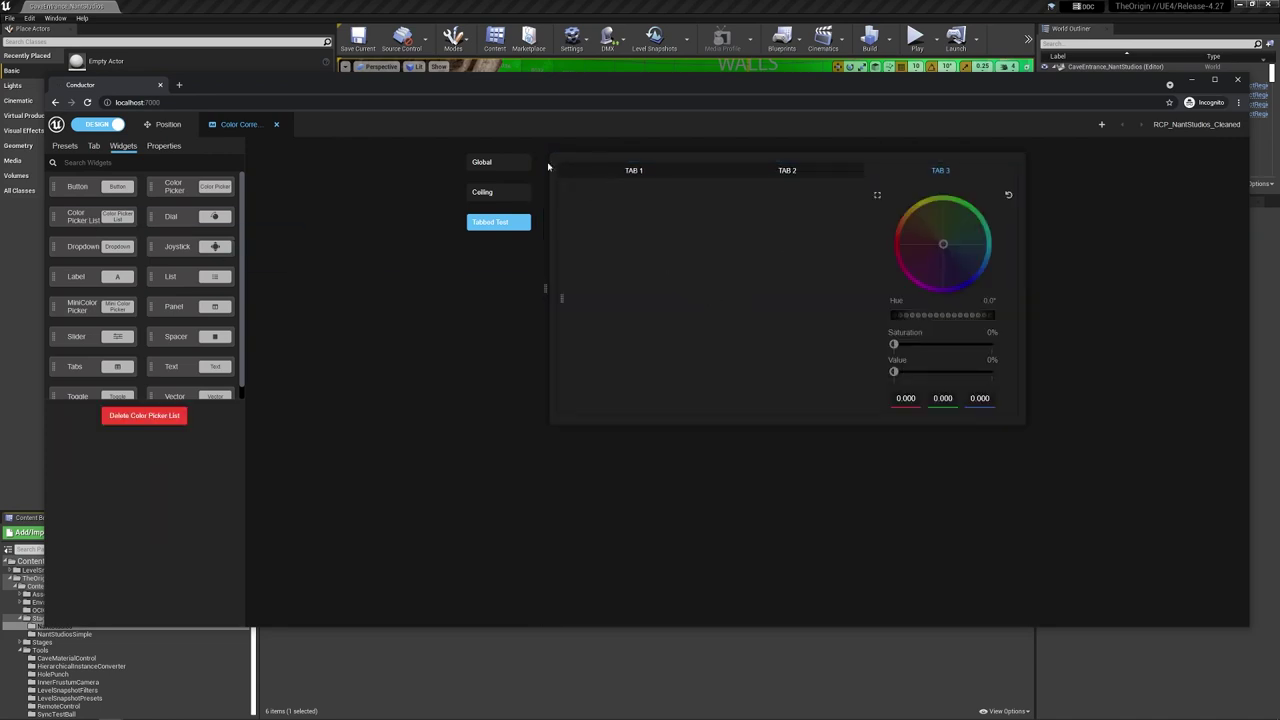
Step: Test Global, Ceiling and Tabbed Test's three tabs in Control mode, then return to Design
{"action": "left_click", "coordinate": [492, 195]}
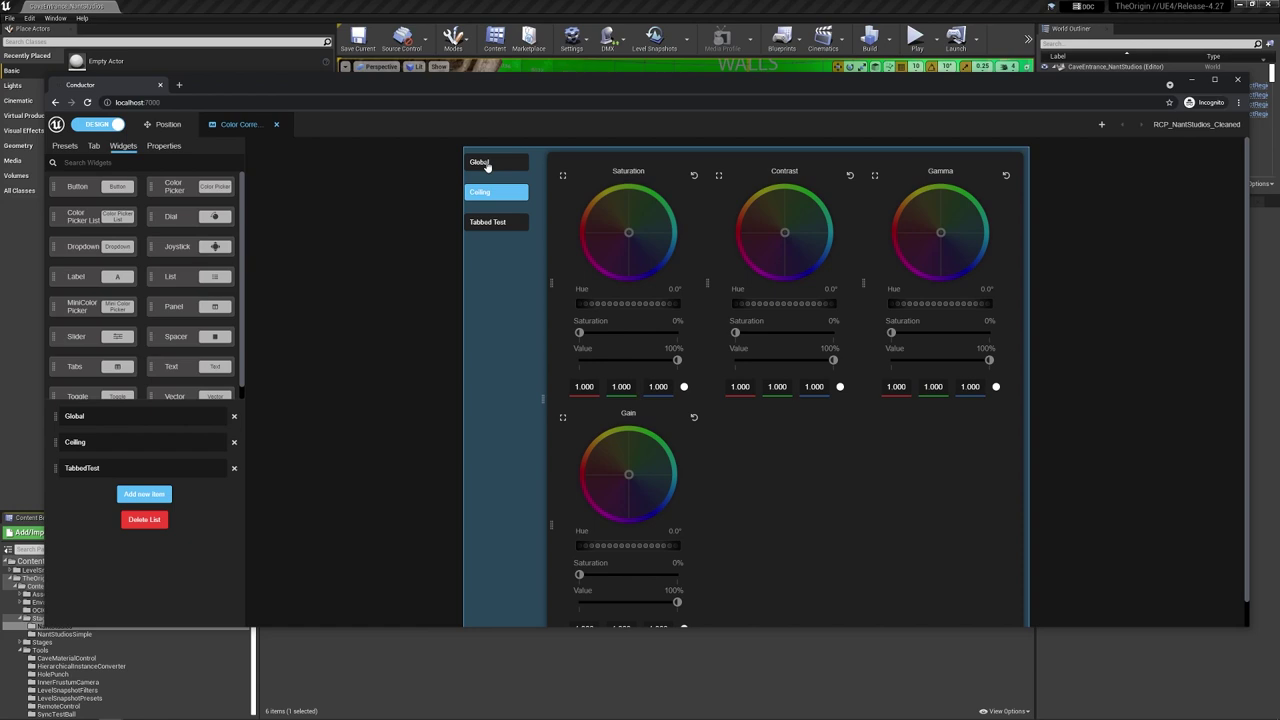
{"action": "left_click", "coordinate": [117, 125]}
{"action": "left_click", "coordinate": [394, 166]}
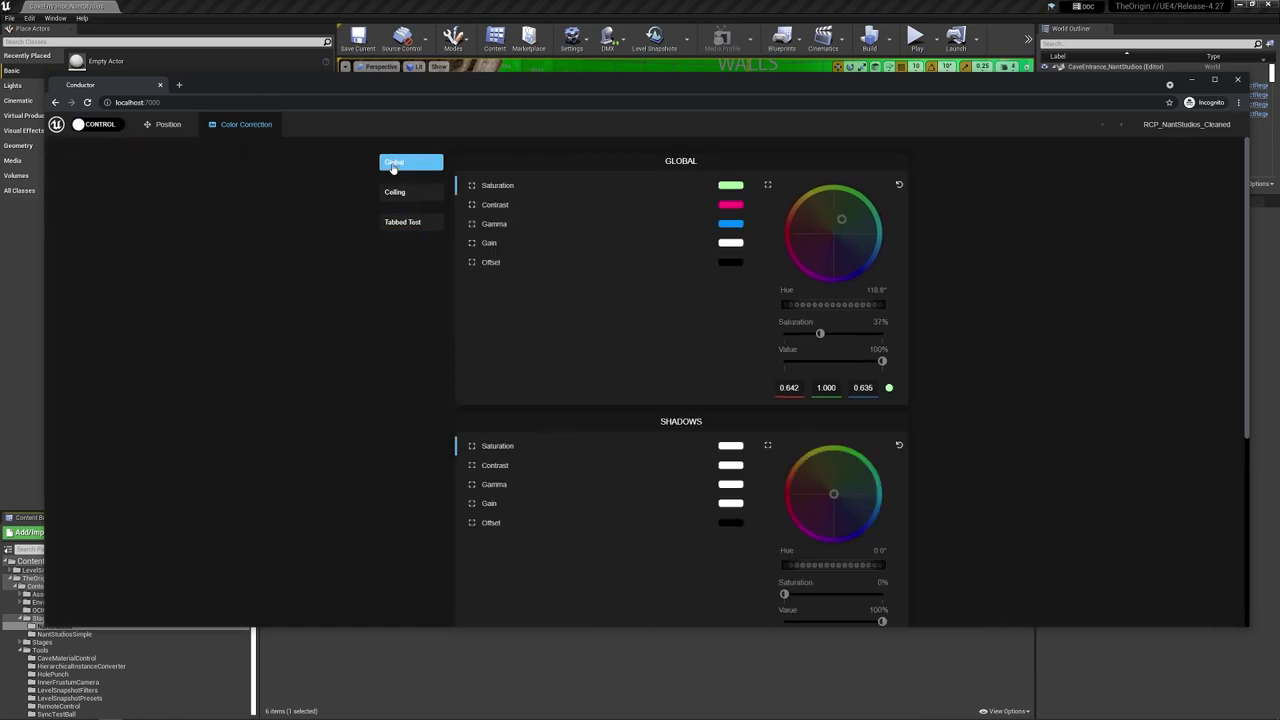
{"action": "scroll", "coordinate": [673, 365], "scroll_direction": "down", "scroll_amount": 3}
{"action": "scroll", "coordinate": [673, 365], "scroll_direction": "down", "scroll_amount": 2}
{"action": "scroll", "coordinate": [480, 241], "scroll_direction": "up", "scroll_amount": 5}
{"action": "left_click", "coordinate": [396, 200]}
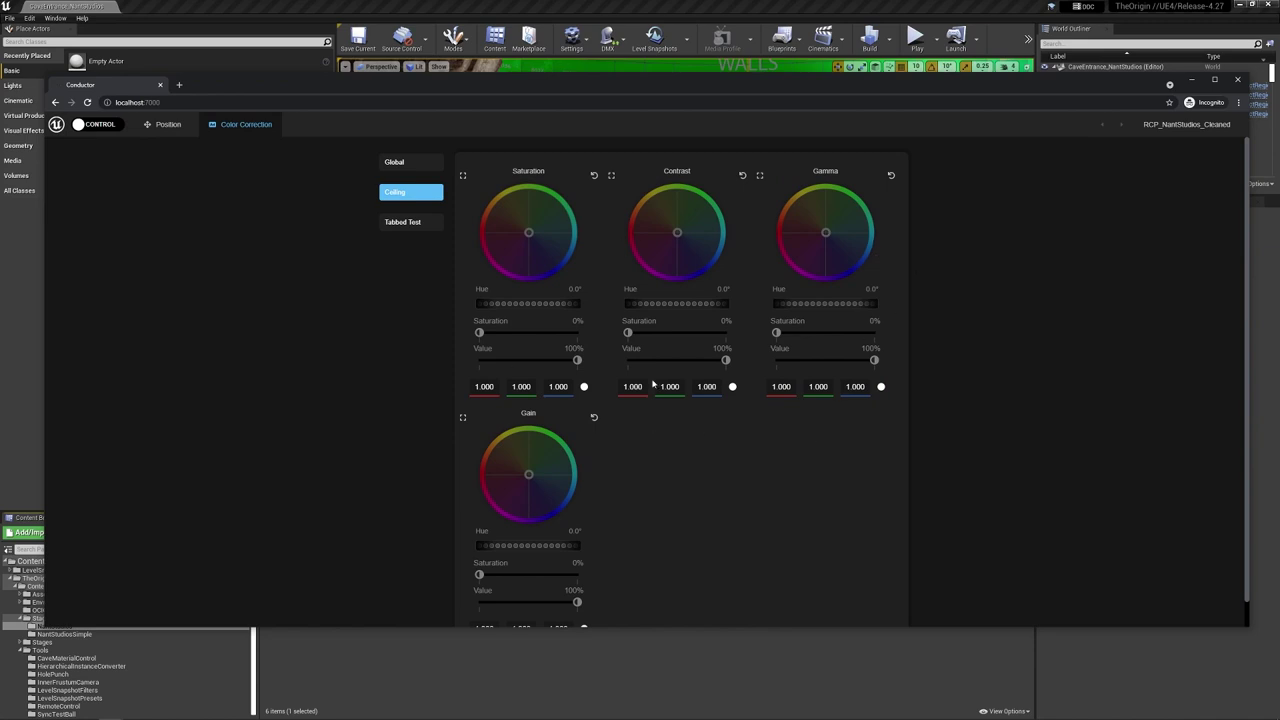
{"action": "left_click", "coordinate": [407, 224]}
{"action": "left_click", "coordinate": [545, 172]}
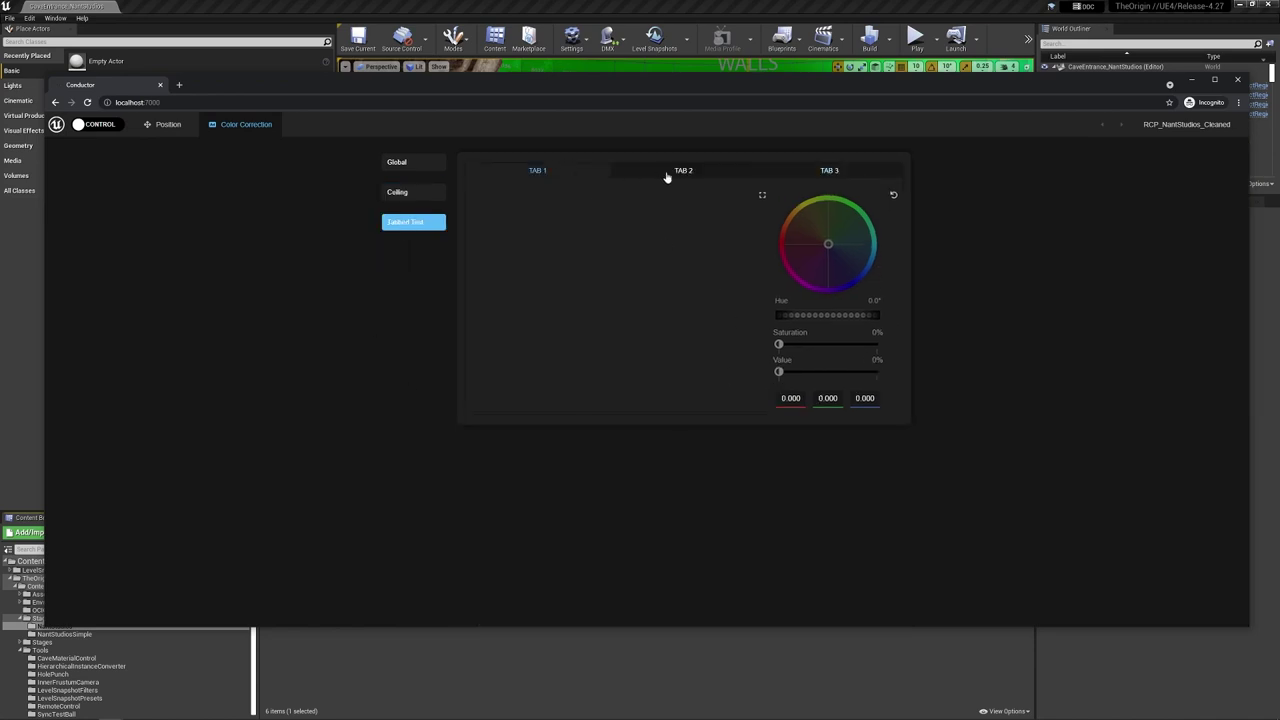
{"action": "left_click", "coordinate": [829, 172]}
{"action": "left_click", "coordinate": [540, 170]}
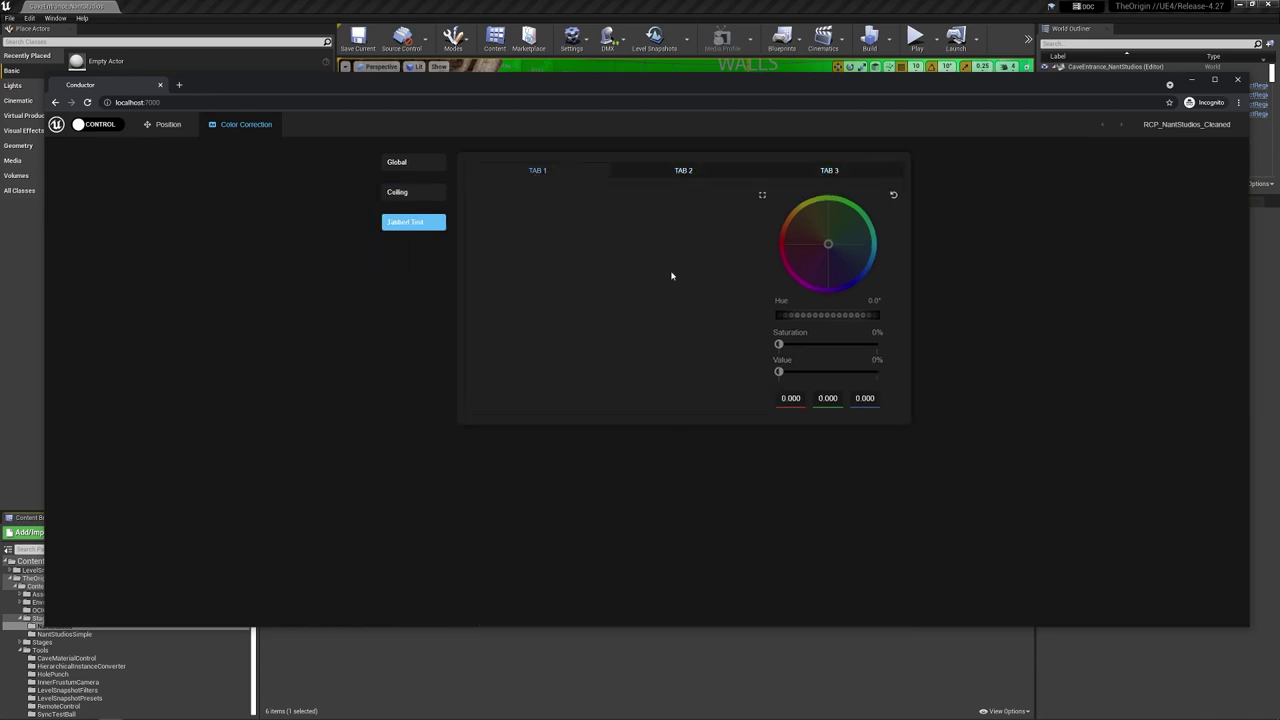
{"action": "left_click", "coordinate": [80, 124]}
Step: Add Offset and Shadow_Saturation, Contrast, Gamma, Gain - Ceiling properties to TAB 1
{"action": "left_click", "coordinate": [164, 146]}
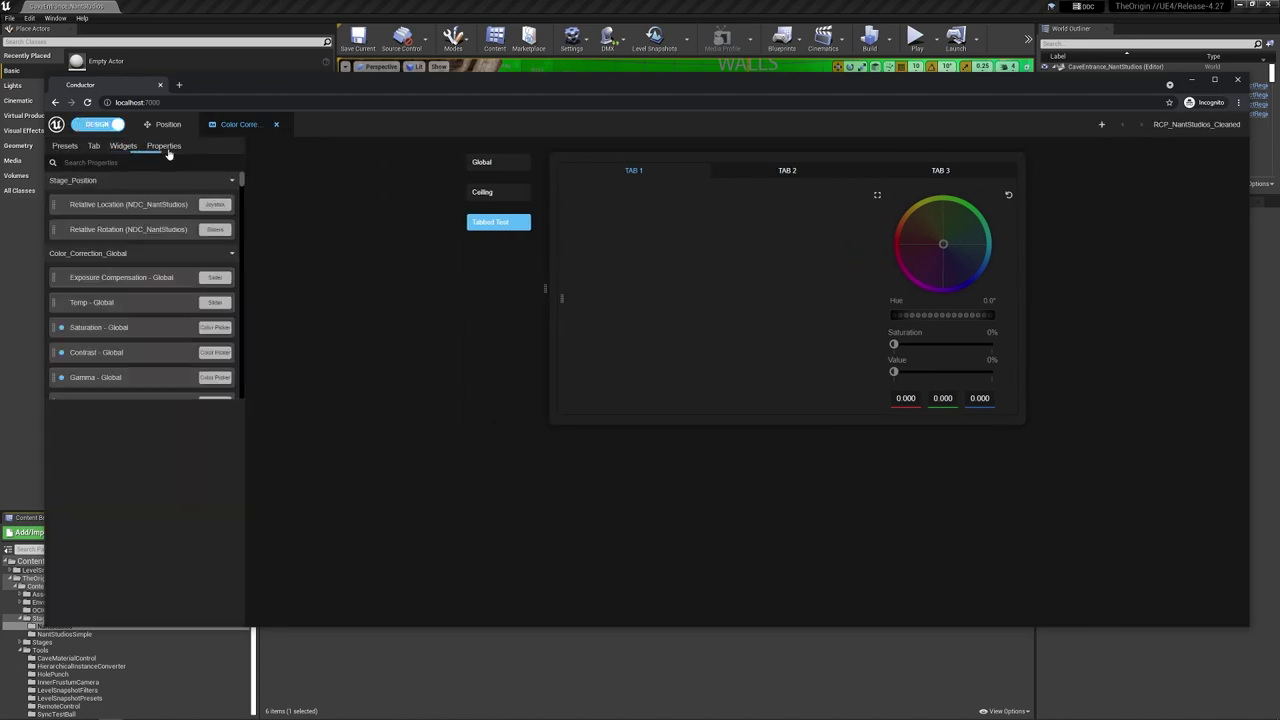
{"action": "scroll", "coordinate": [148, 284], "scroll_direction": "down", "scroll_amount": 2}
{"action": "scroll", "coordinate": [148, 284], "scroll_direction": "down", "scroll_amount": 3}
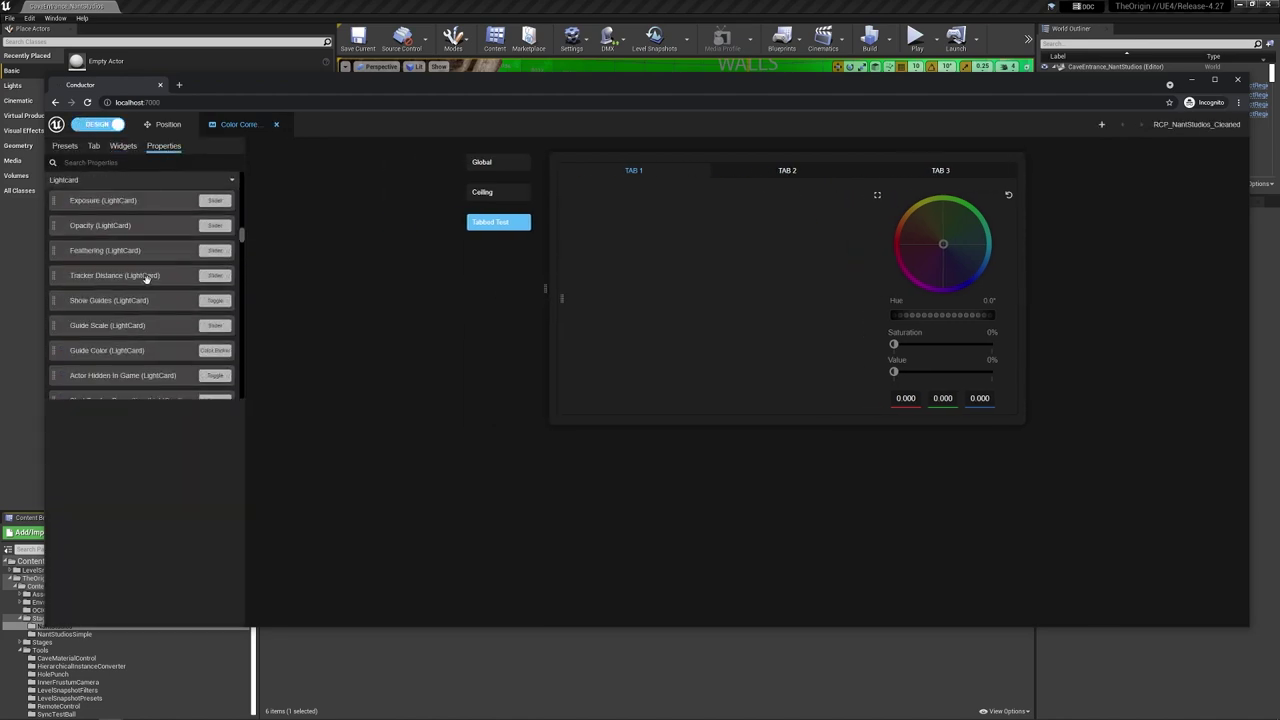
{"action": "scroll", "coordinate": [148, 284], "scroll_direction": "down", "scroll_amount": 3}
{"action": "scroll", "coordinate": [100, 278], "scroll_direction": "down", "scroll_amount": 2}
{"action": "left_click_drag", "start_coordinate": [96, 276], "coordinate": [630, 230]}
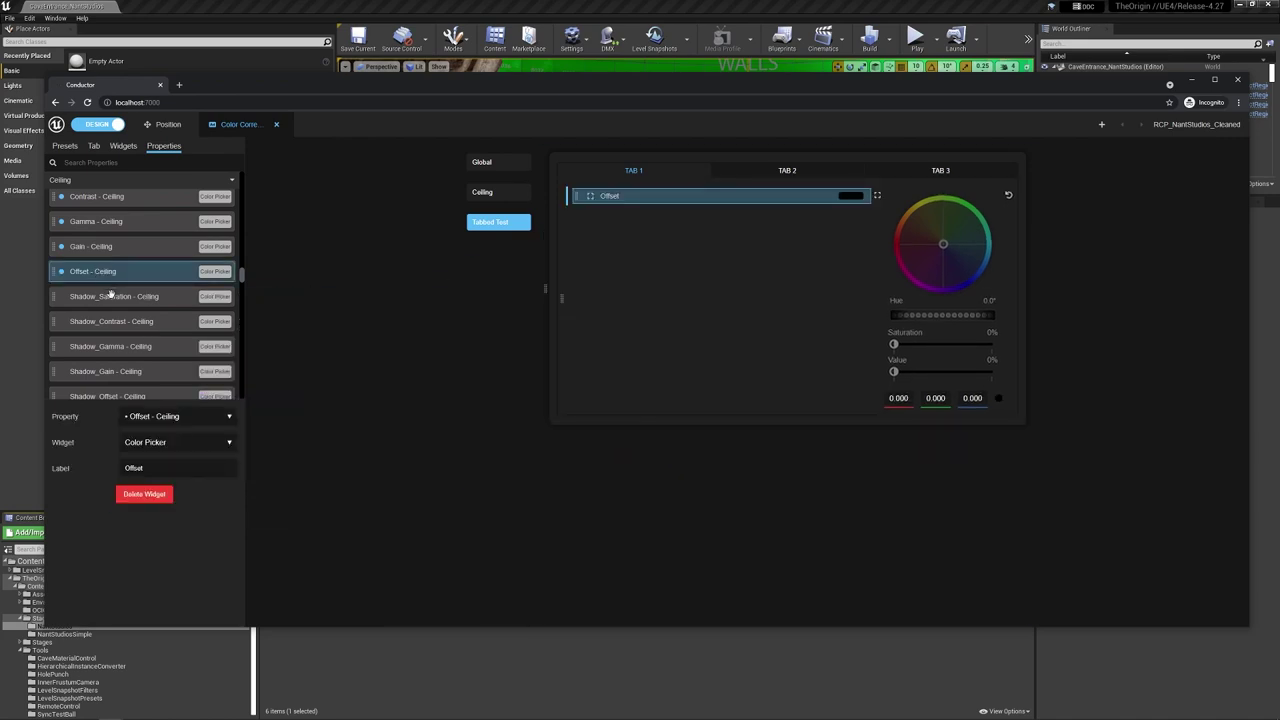
{"action": "left_click_drag", "start_coordinate": [110, 296], "coordinate": [640, 215]}
{"action": "left_click_drag", "start_coordinate": [104, 322], "coordinate": [651, 274]}
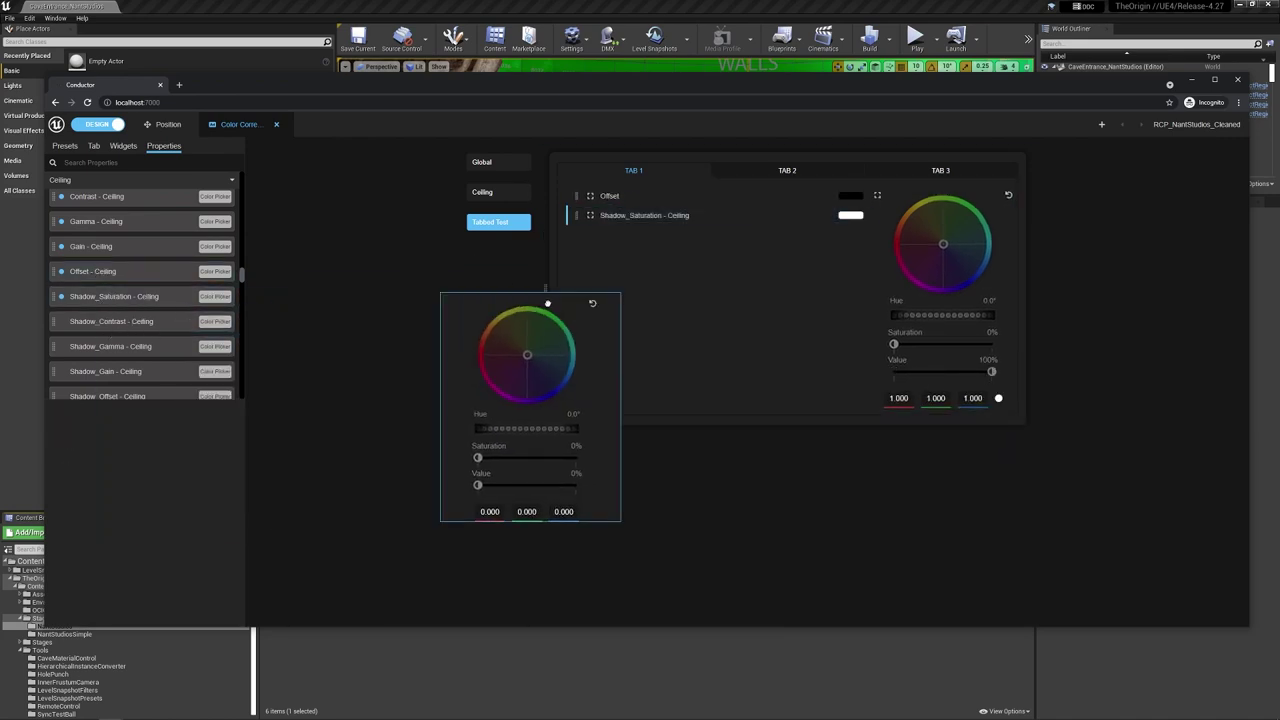
{"action": "left_click_drag", "start_coordinate": [98, 348], "coordinate": [640, 275]}
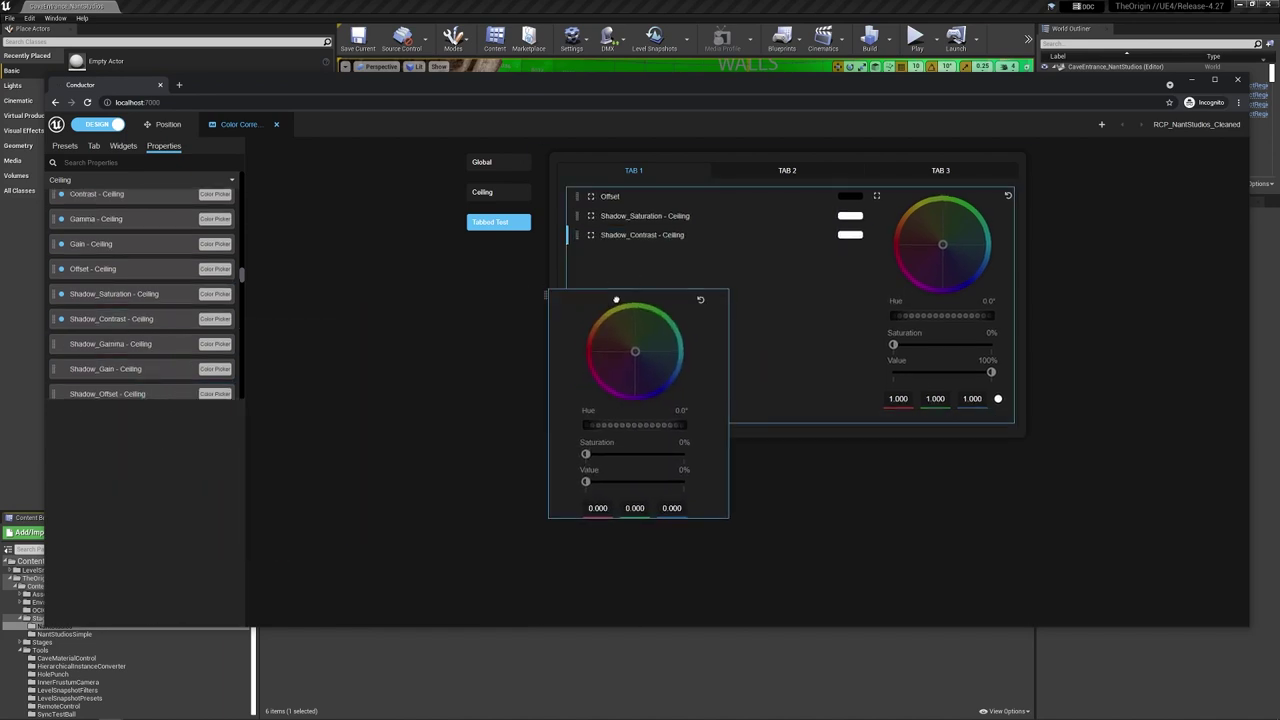
{"action": "left_click_drag", "start_coordinate": [113, 371], "coordinate": [652, 295]}
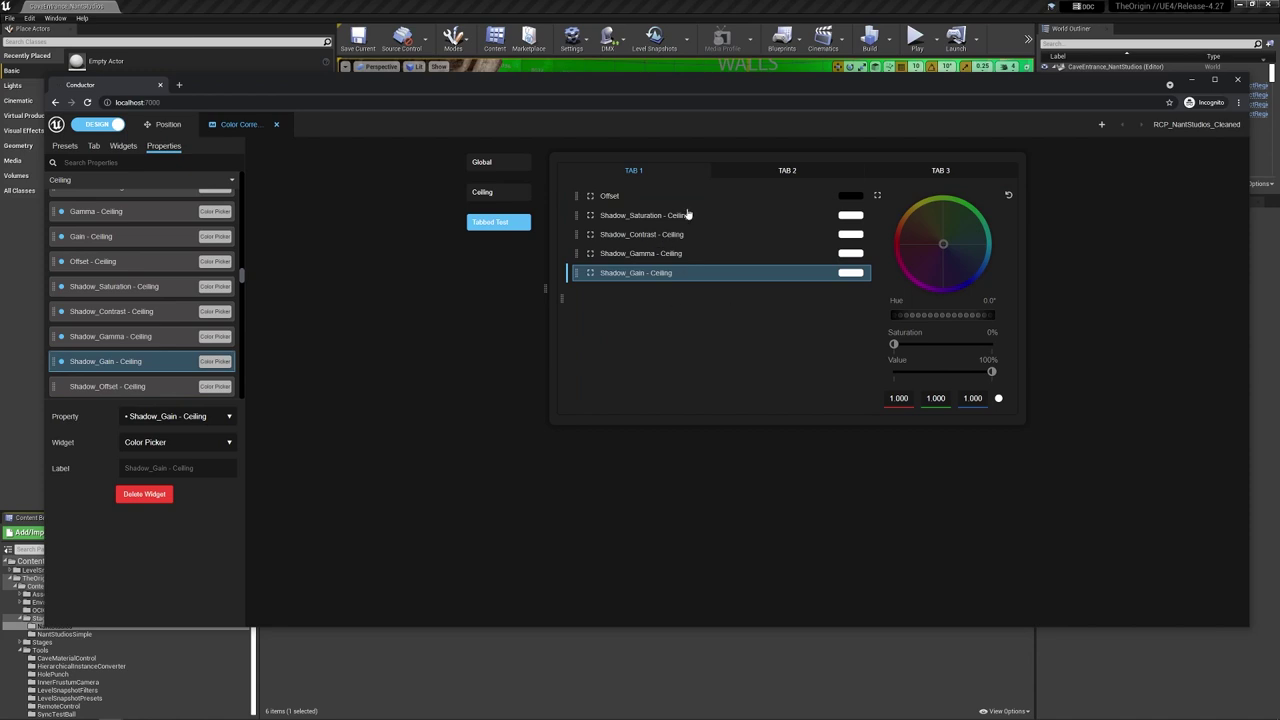
Step: Browse TAB 2, TAB 1, Ceiling, Global and Tabbed Test, then switch to Control mode
{"action": "left_click", "coordinate": [807, 170]}
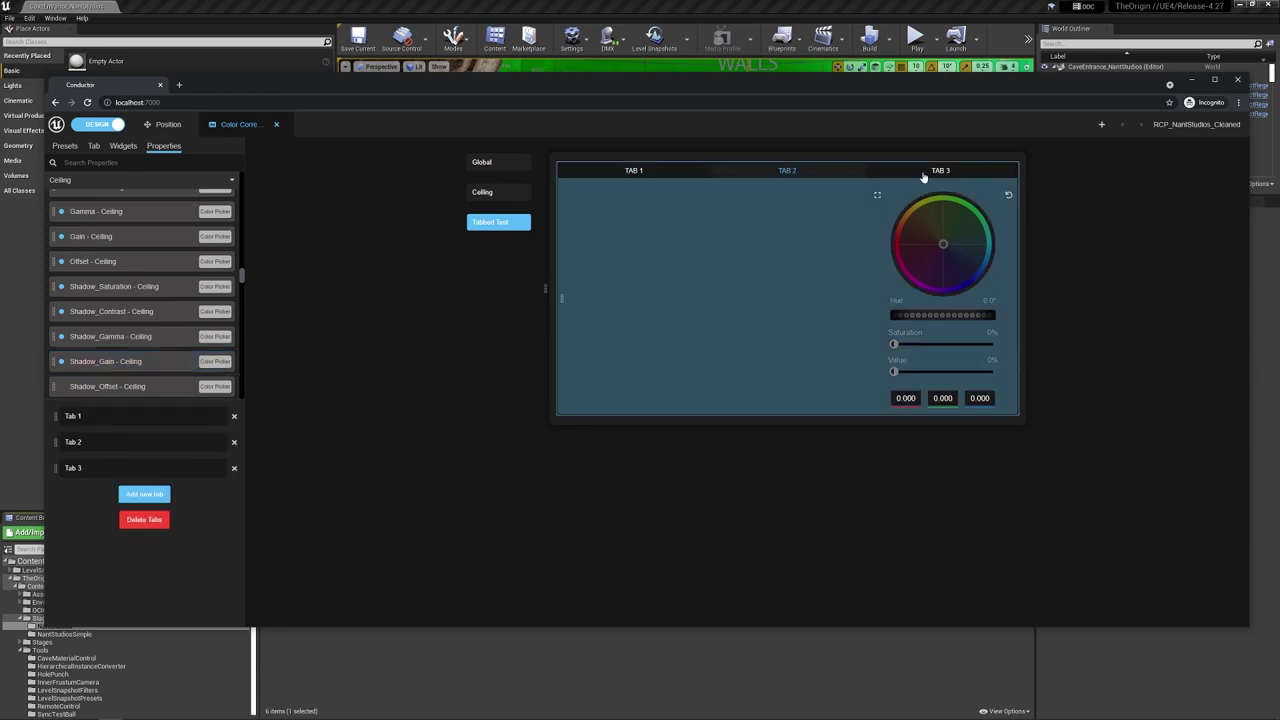
{"action": "left_click", "coordinate": [643, 172]}
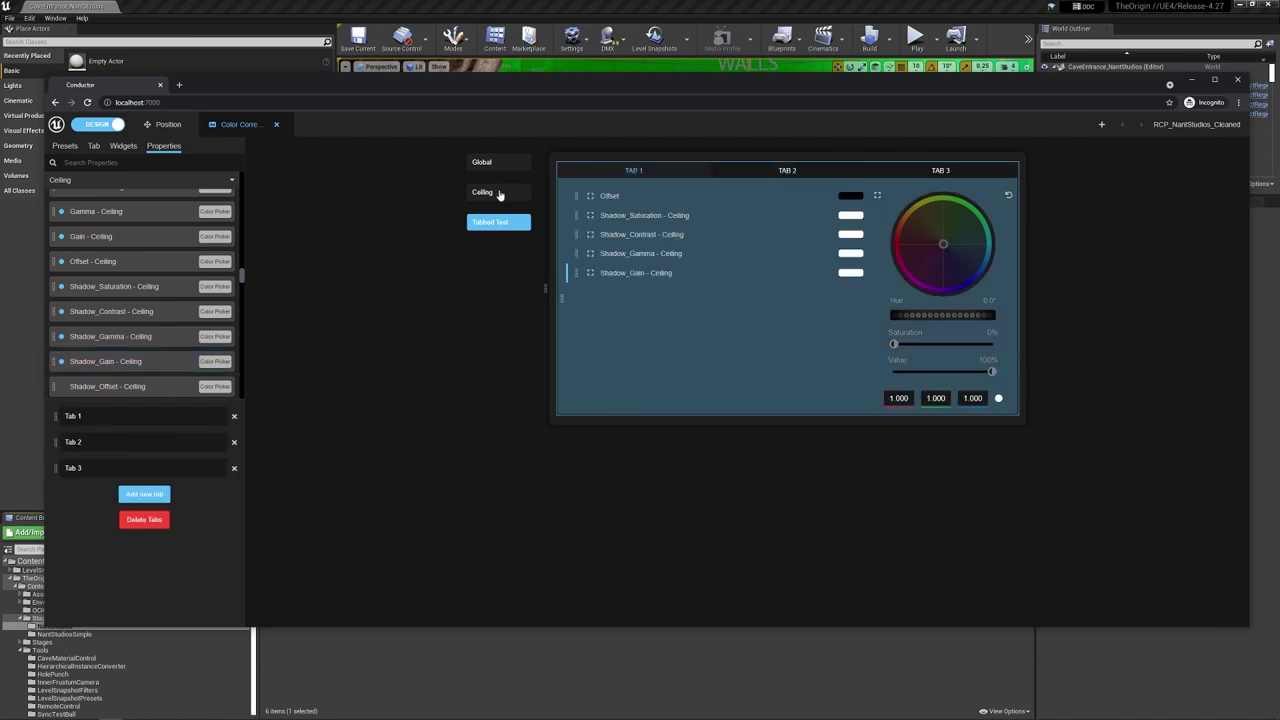
{"action": "left_click", "coordinate": [490, 196]}
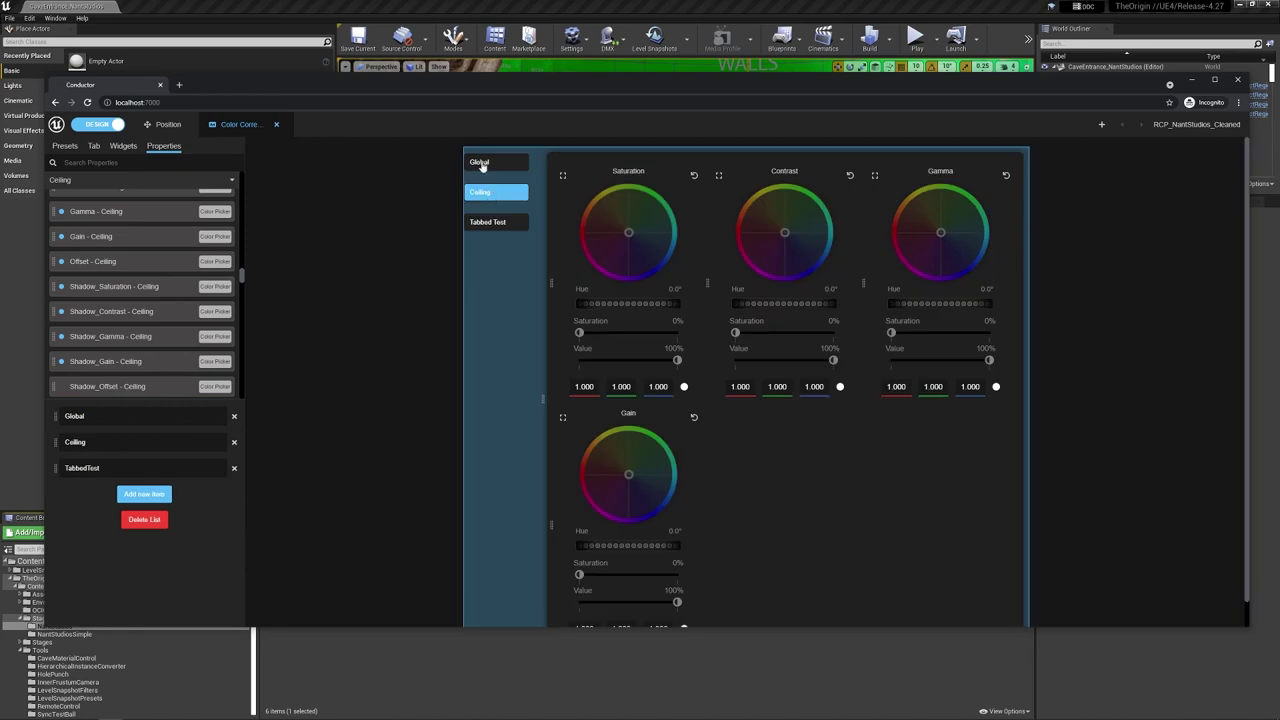
{"action": "left_click", "coordinate": [482, 165]}
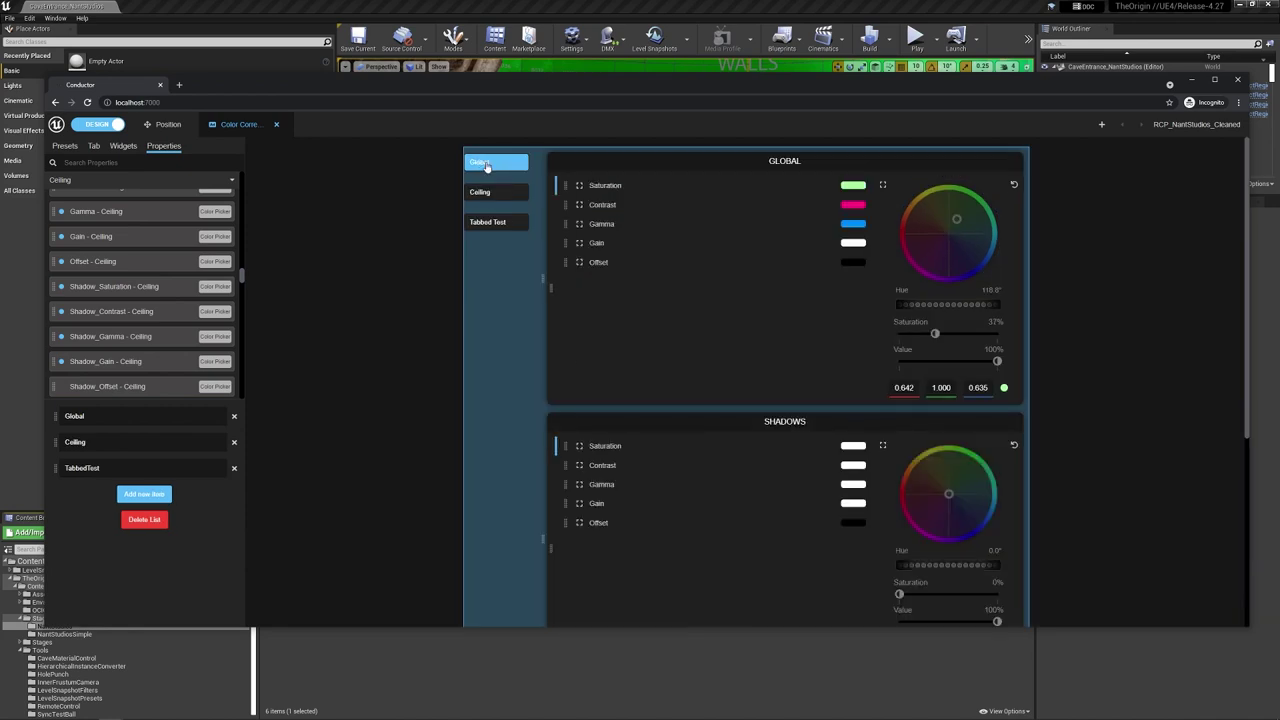
{"action": "left_click", "coordinate": [498, 226]}
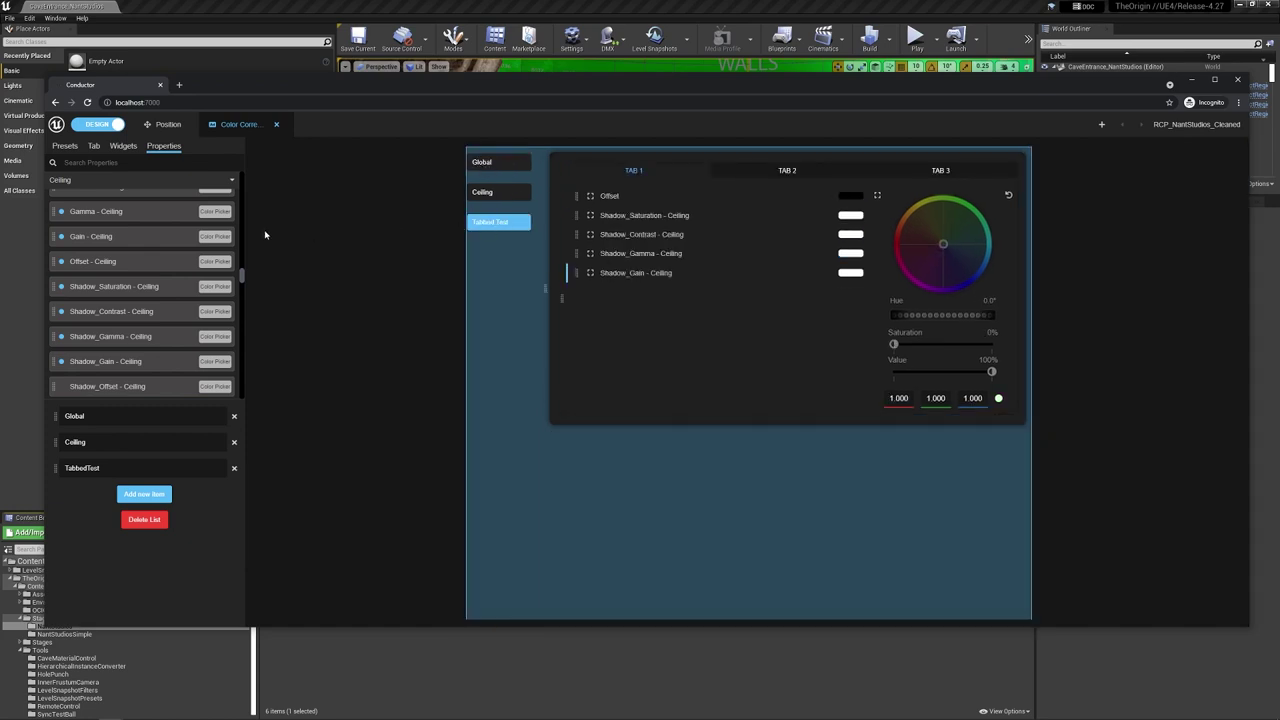
{"action": "left_click", "coordinate": [114, 127]}
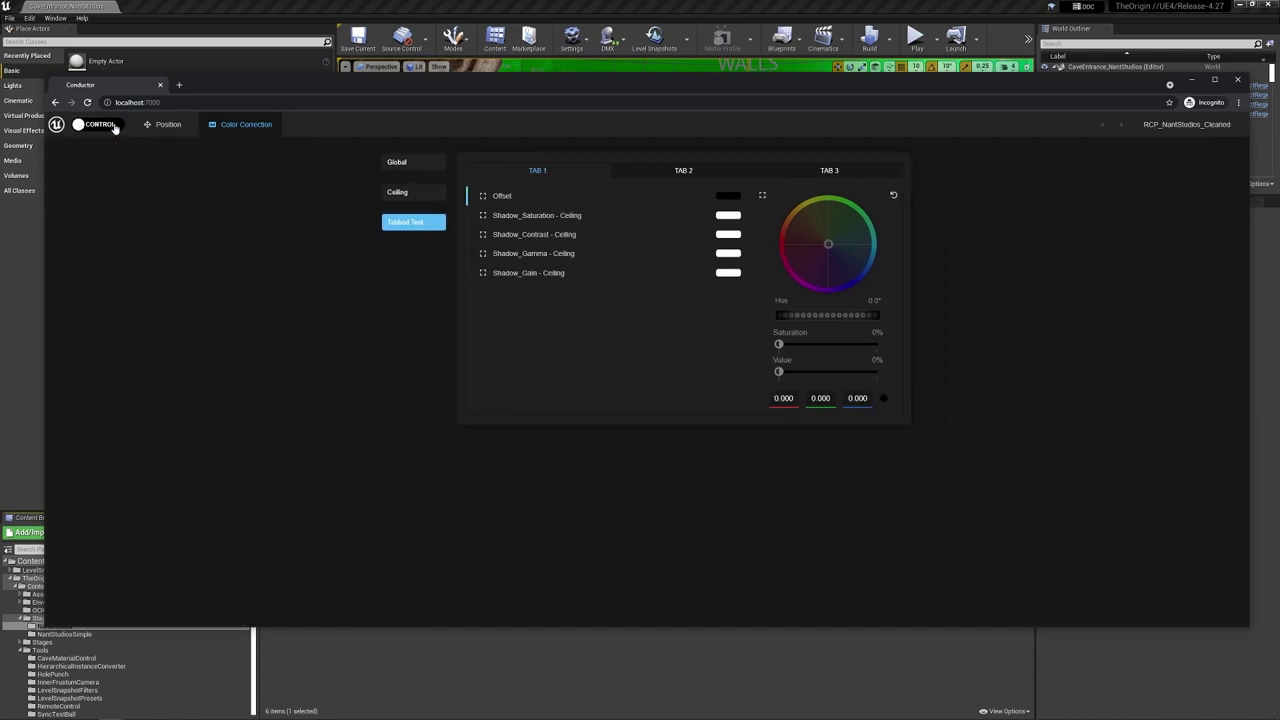
Step: Return to Design mode and show the list of available presets
{"action": "left_click", "coordinate": [82, 127]}
{"action": "left_click", "coordinate": [66, 147]}
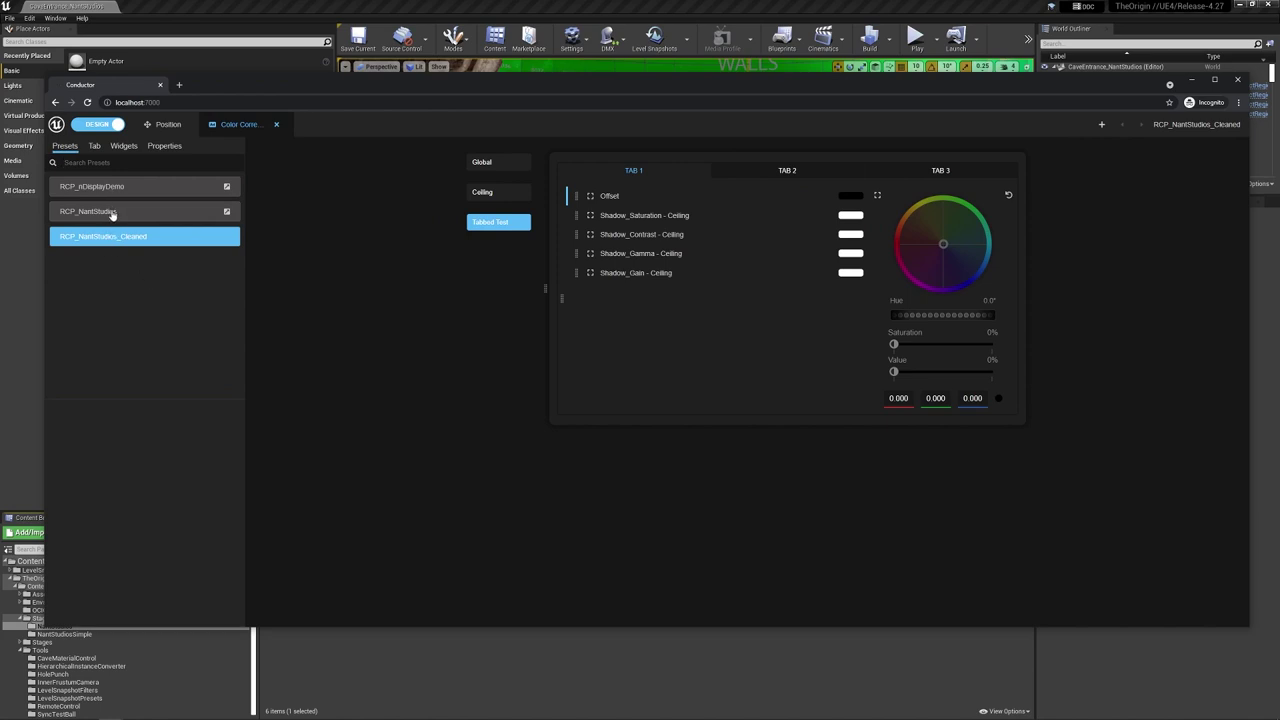
Step: Load the RCP_NantStudios preset in Control mode and open Viewport Settings' Color Correction page
{"action": "left_click", "coordinate": [112, 212]}
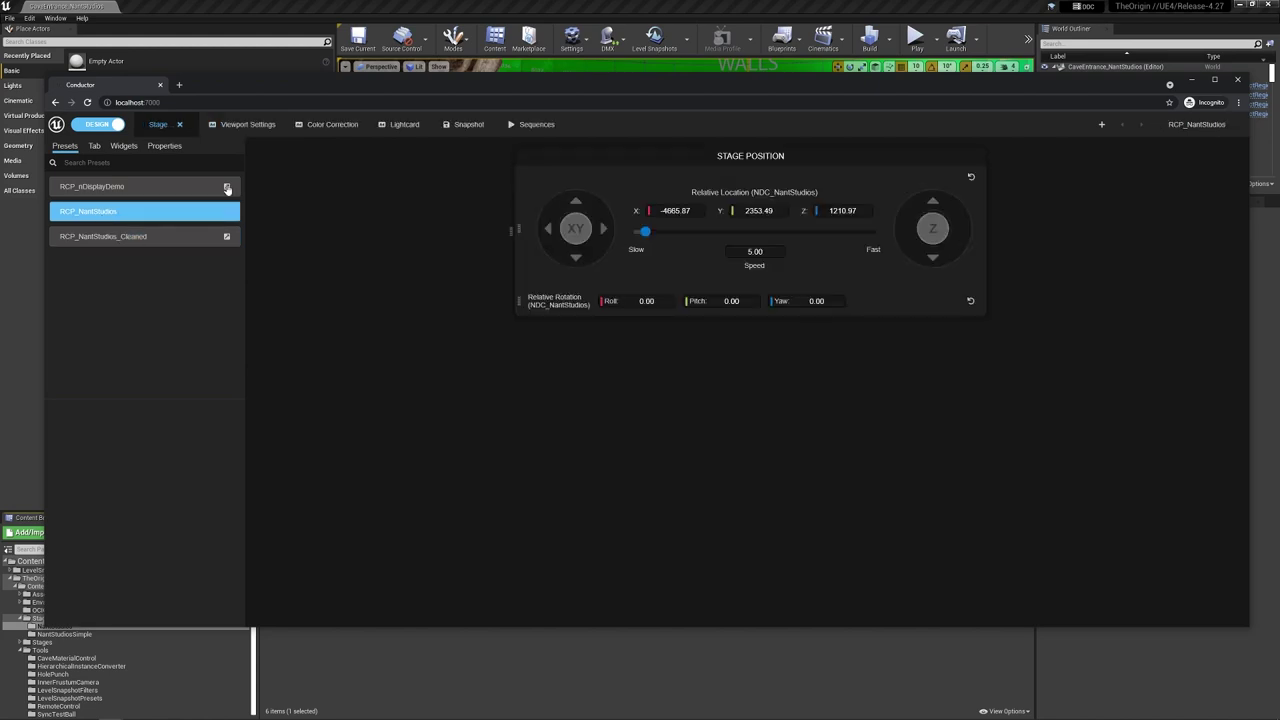
{"action": "left_click", "coordinate": [115, 126]}
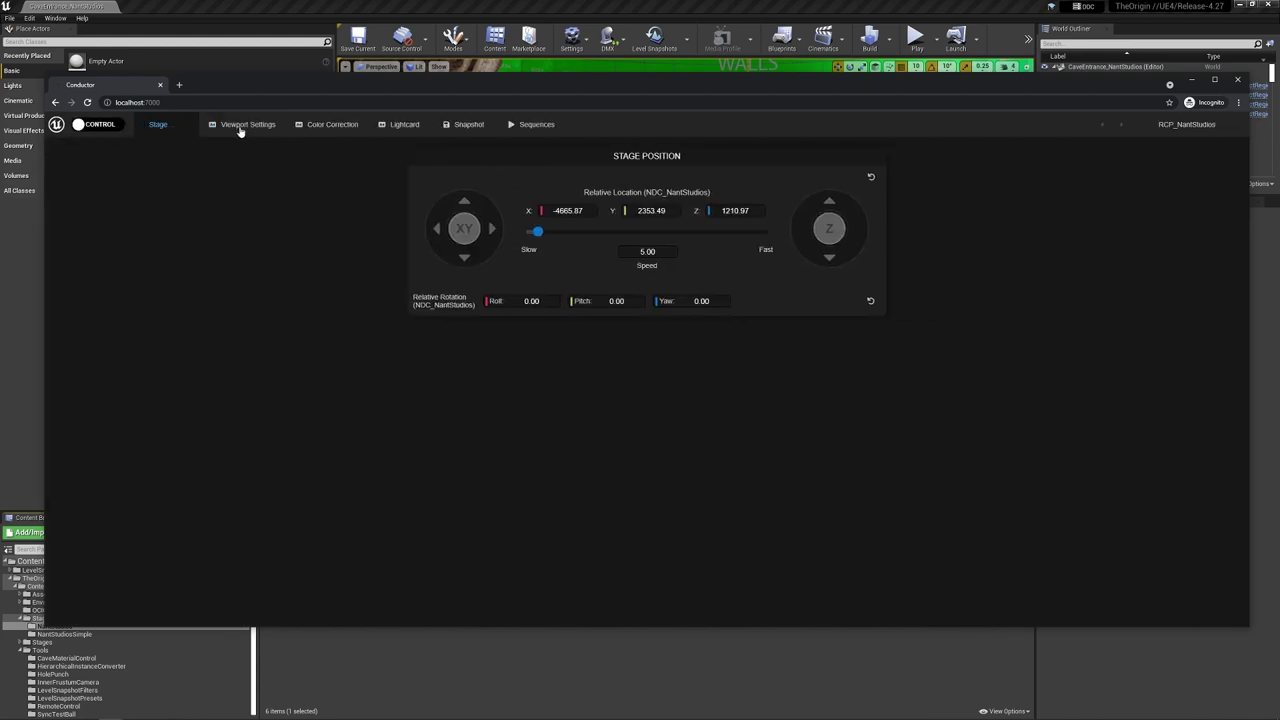
{"action": "left_click", "coordinate": [238, 127]}
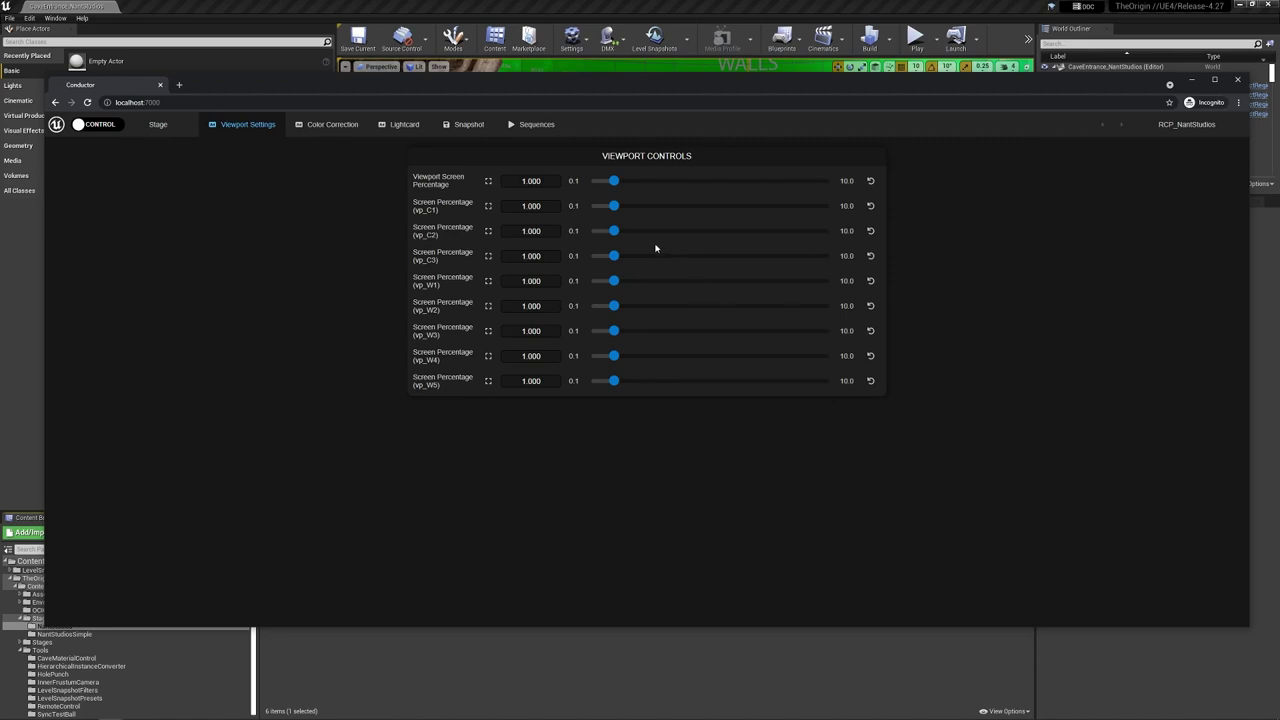
{"action": "left_click", "coordinate": [345, 126]}
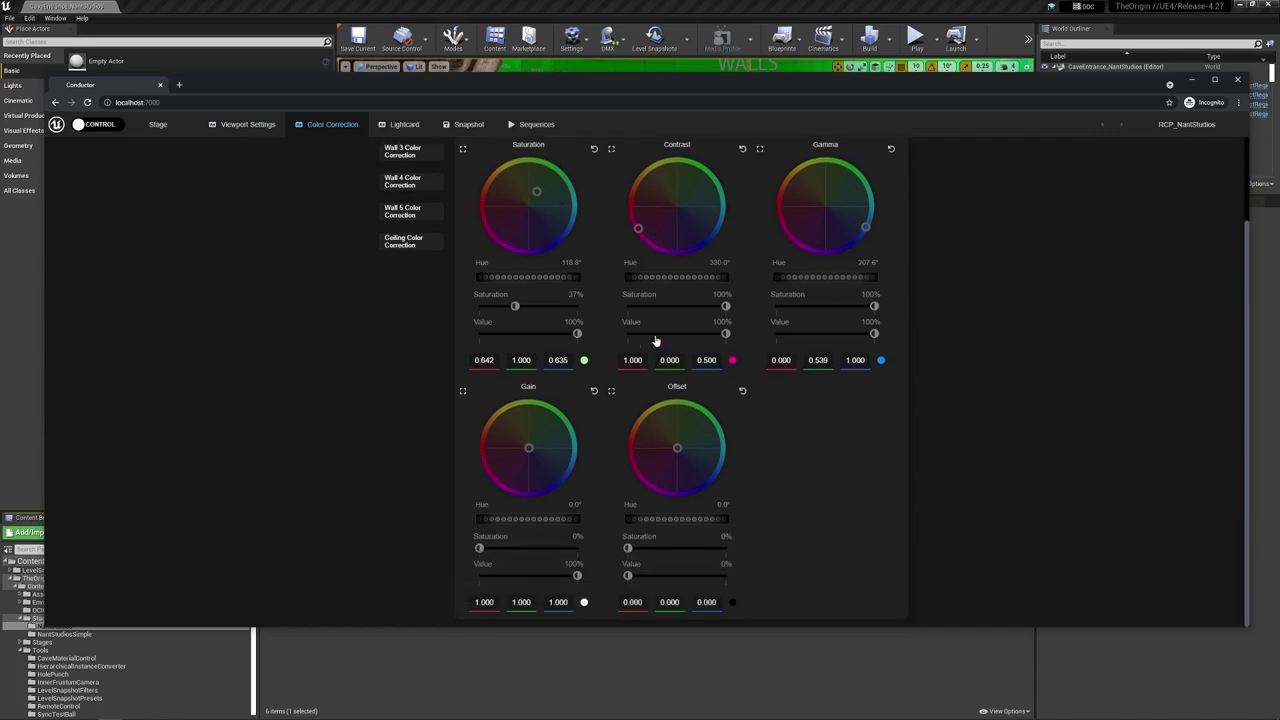
Step: Step through the Wall 1–5 and Ceiling colour correction panels
{"action": "left_click", "coordinate": [403, 194]}
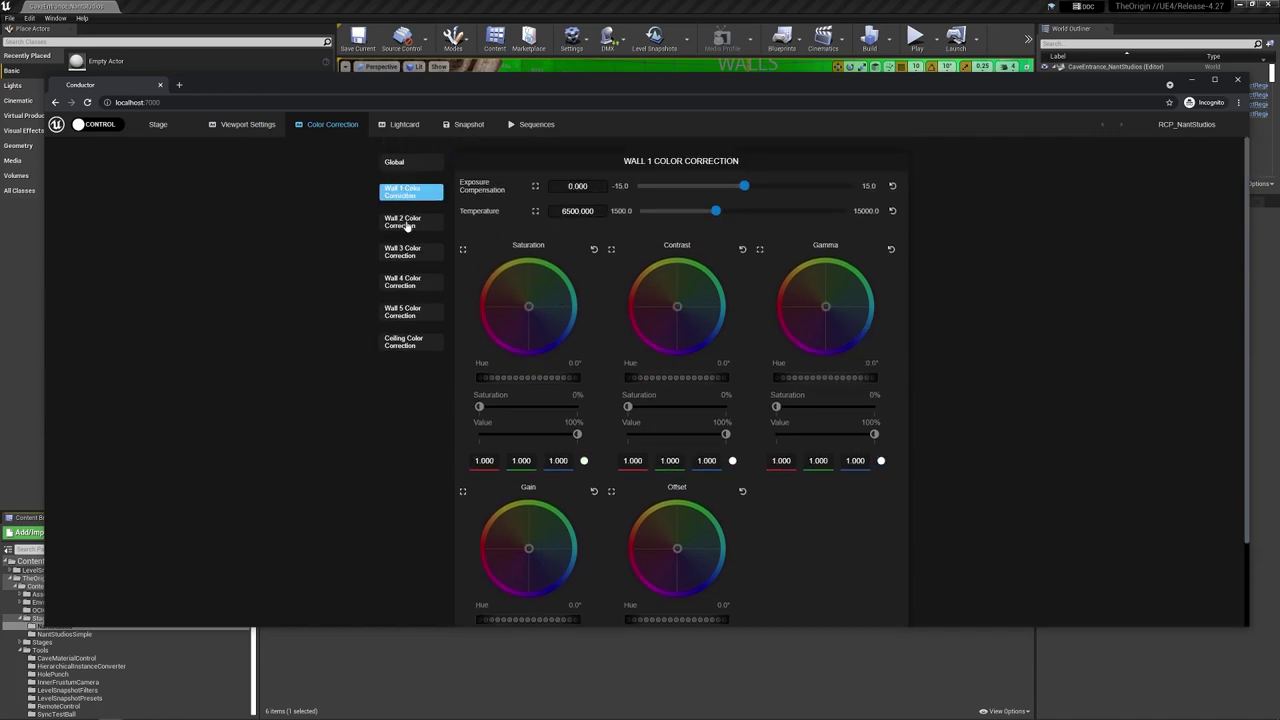
{"action": "left_click", "coordinate": [405, 228]}
{"action": "left_click", "coordinate": [406, 253]}
{"action": "left_click", "coordinate": [414, 282]}
{"action": "left_click", "coordinate": [418, 314]}
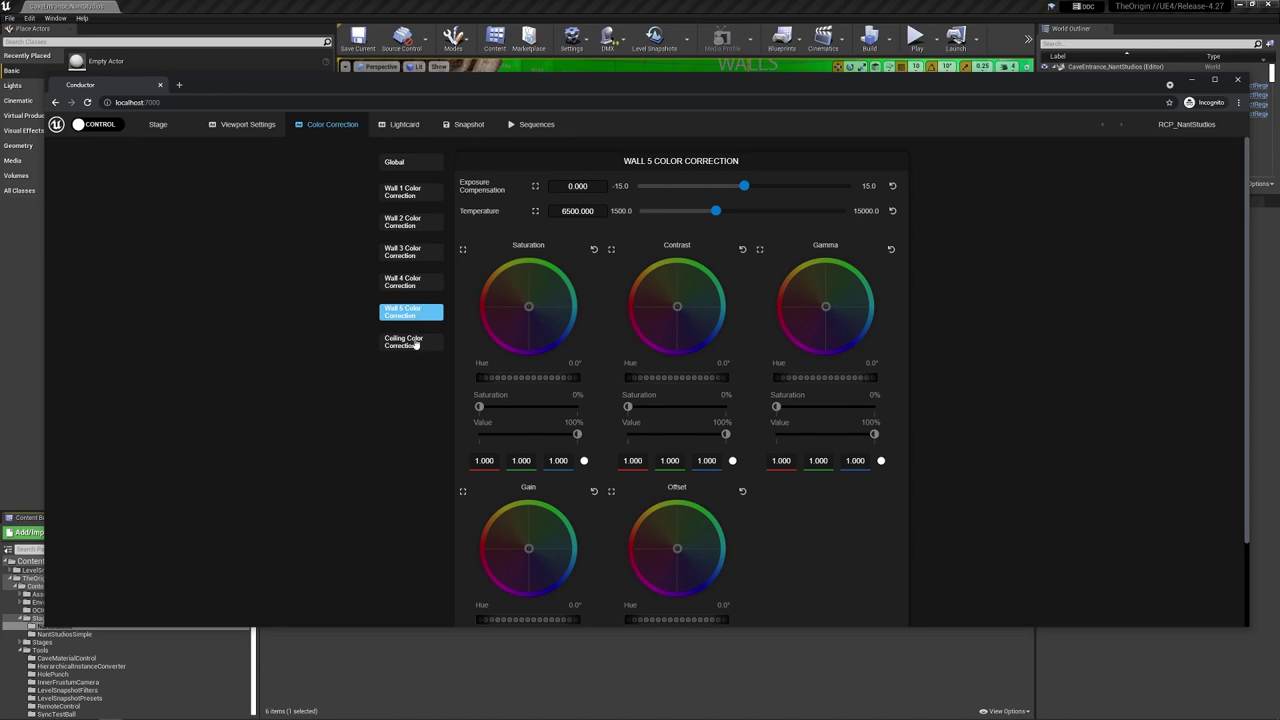
{"action": "left_click", "coordinate": [414, 342]}
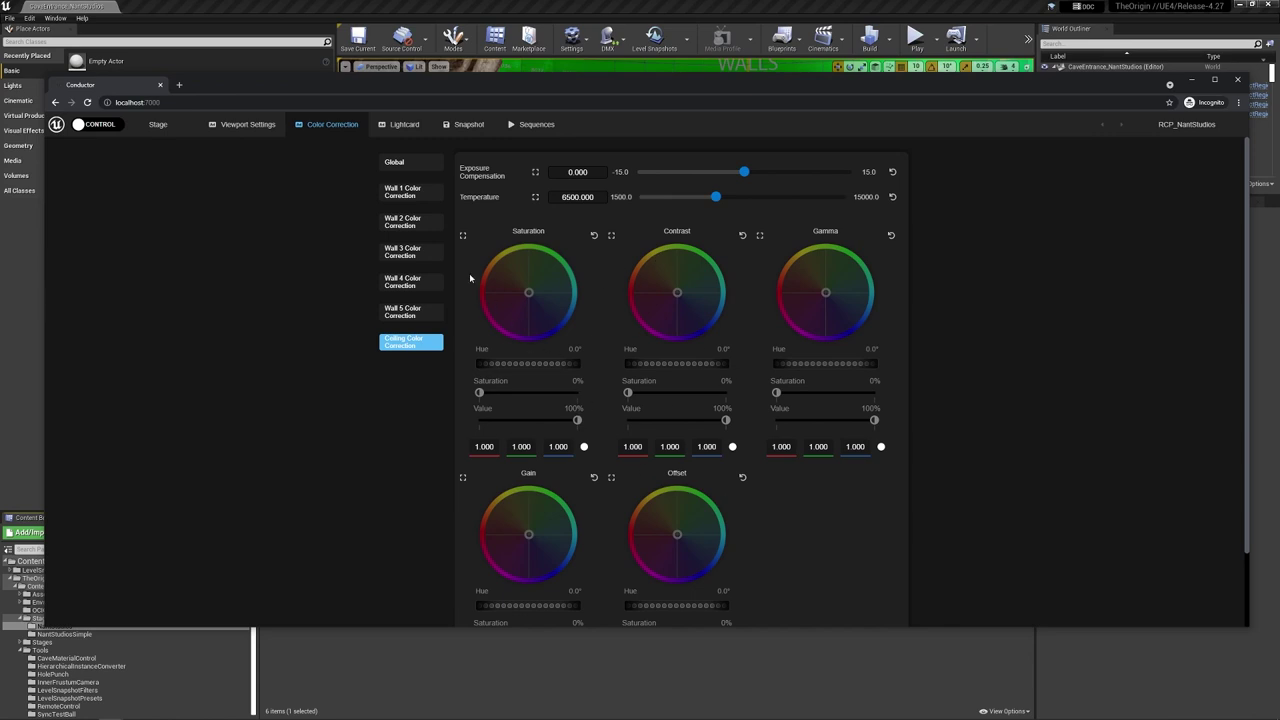
Step: Show Wall 1's colour correction, then move the web app window aside to reveal the editor
{"action": "left_click", "coordinate": [401, 194]}
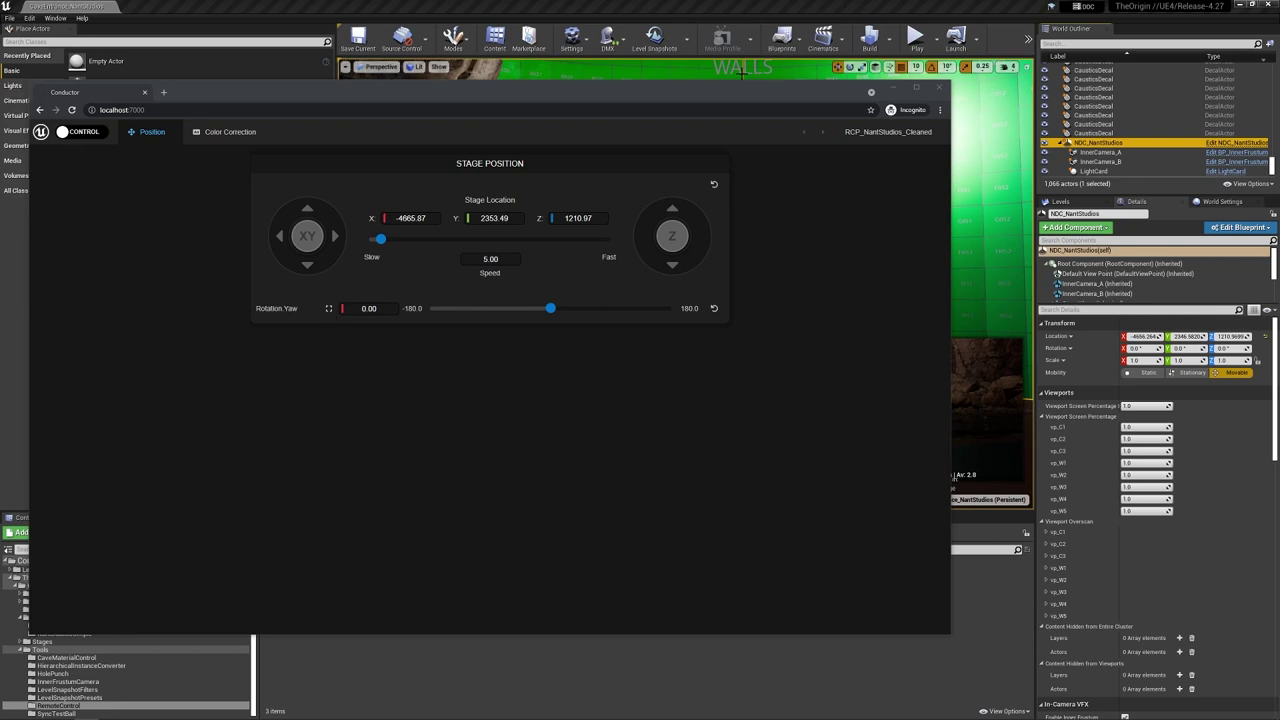
{"action": "mouse_move", "coordinate": [817, 96]}
{"action": "left_mouse_down"}
{"action": "mouse_move", "coordinate": [745, 136]}
{"action": "mouse_move", "coordinate": [1279, 160]}
{"action": "left_mouse_up"}
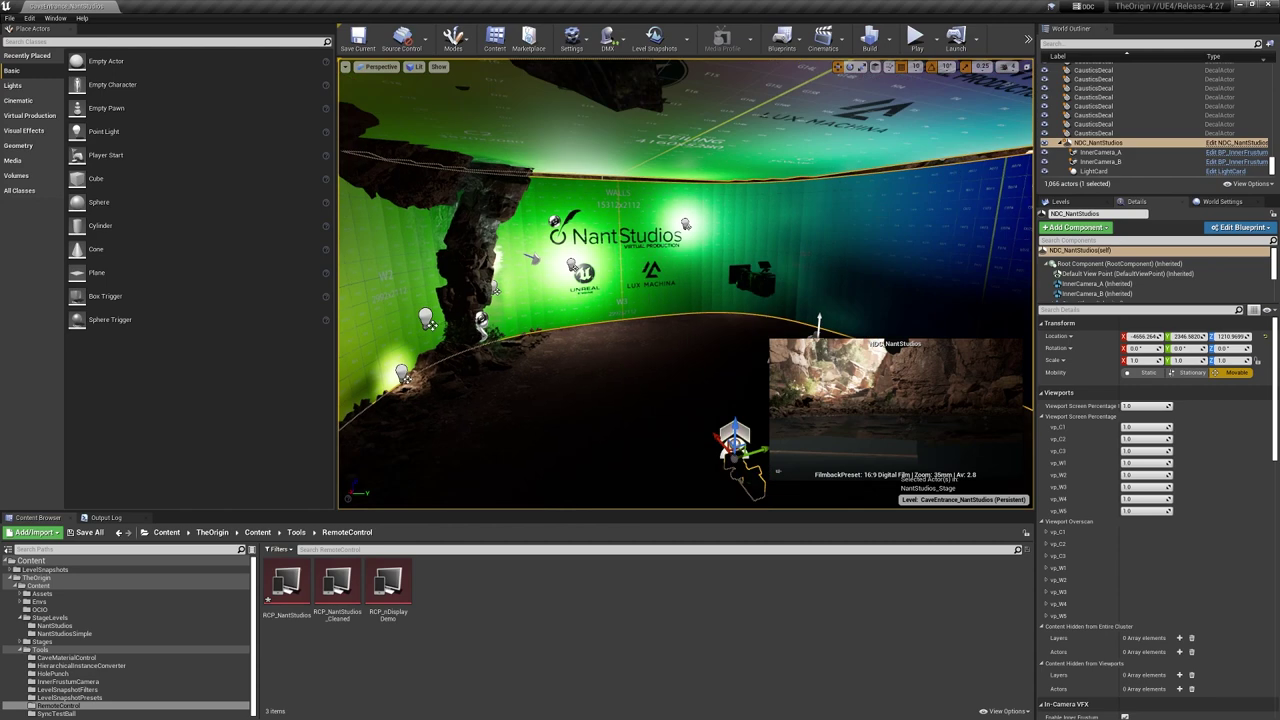
Step: Narrow the web app window beside the viewport and set stage Rotation Yaw to 14.90
{"action": "mouse_move", "coordinate": [1279, 190]}
{"action": "left_mouse_down"}
{"action": "mouse_move", "coordinate": [727, 187]}
{"action": "mouse_move", "coordinate": [497, 116]}
{"action": "left_mouse_up"}
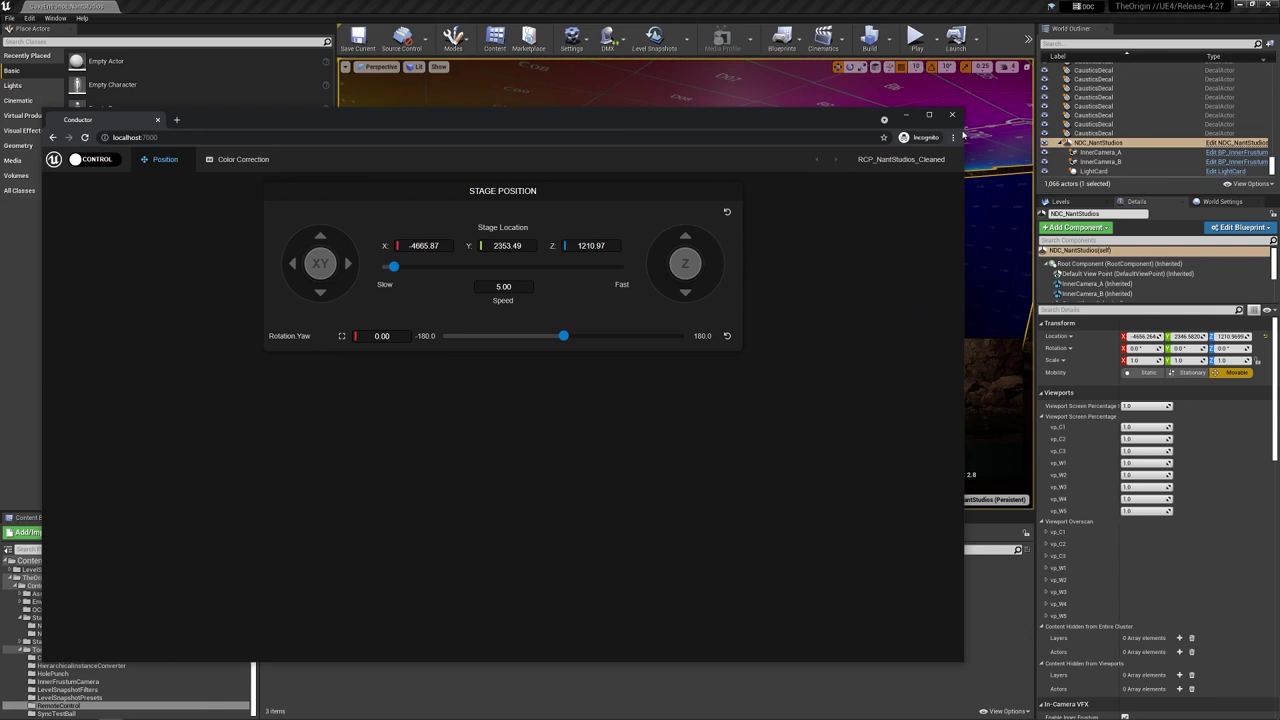
{"action": "left_click_drag", "start_coordinate": [963, 136], "coordinate": [590, 141]}
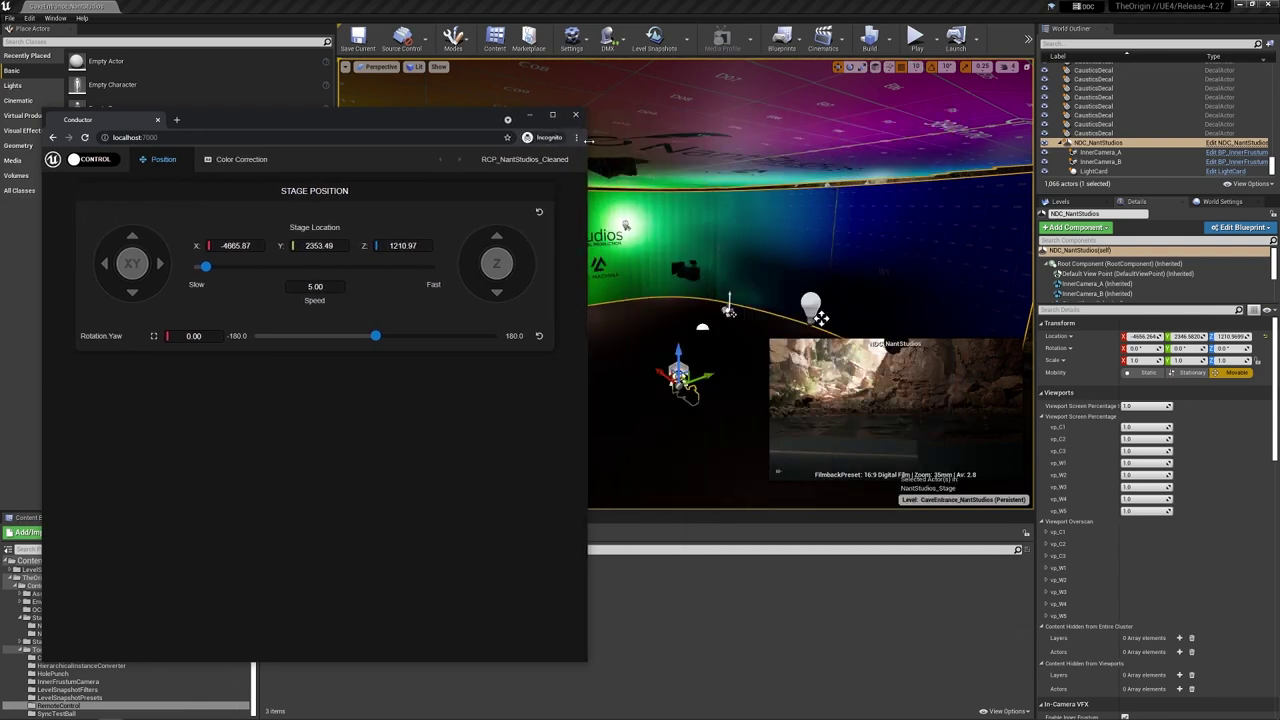
{"action": "left_click_drag", "start_coordinate": [455, 117], "coordinate": [435, 98]}
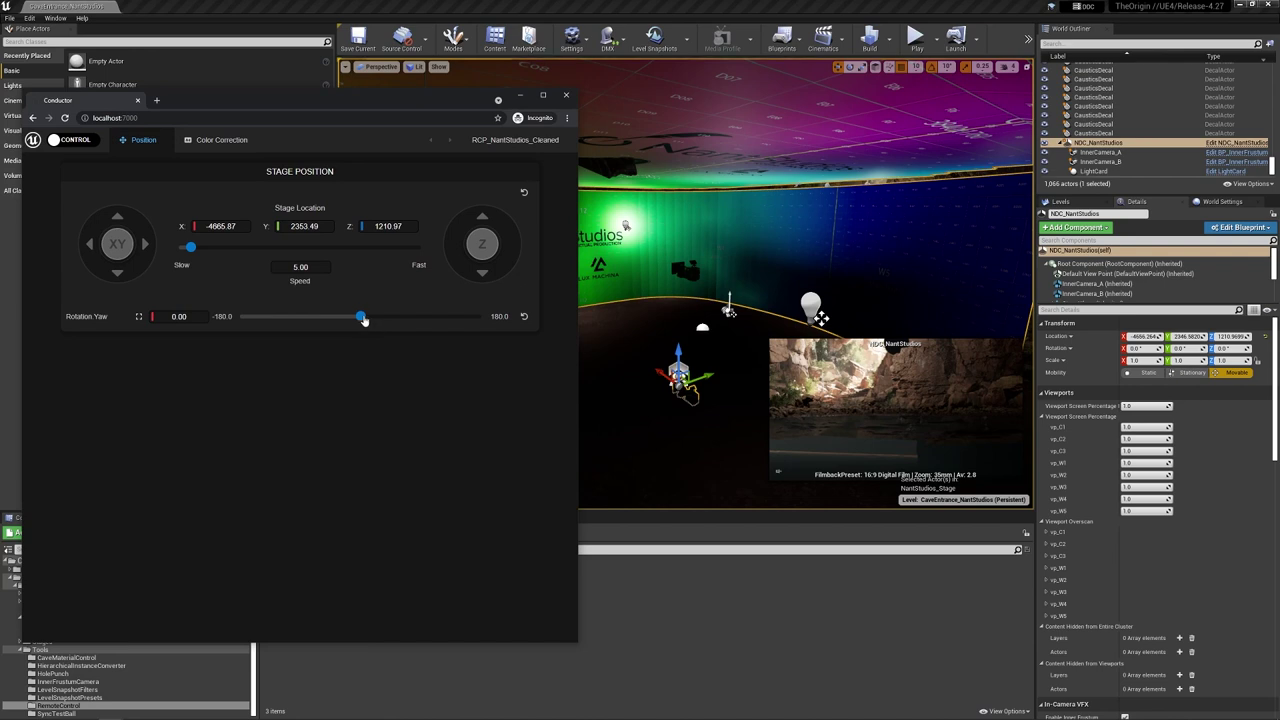
{"action": "mouse_move", "coordinate": [363, 318]}
{"action": "left_mouse_down"}
{"action": "mouse_move", "coordinate": [343, 317]}
{"action": "mouse_move", "coordinate": [374, 318]}
{"action": "left_mouse_up"}
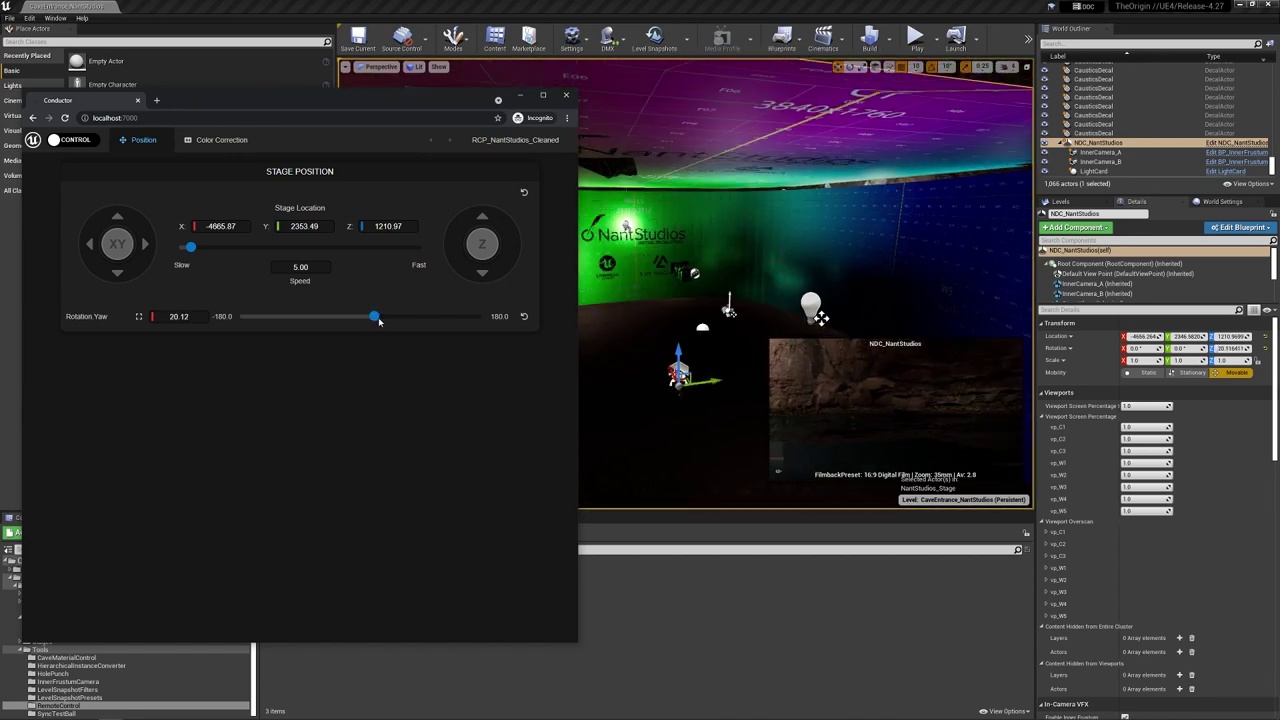
Step: Open the yaw Rotation controls and drag the stage yaw up to about 28
{"action": "left_click", "coordinate": [139, 317]}
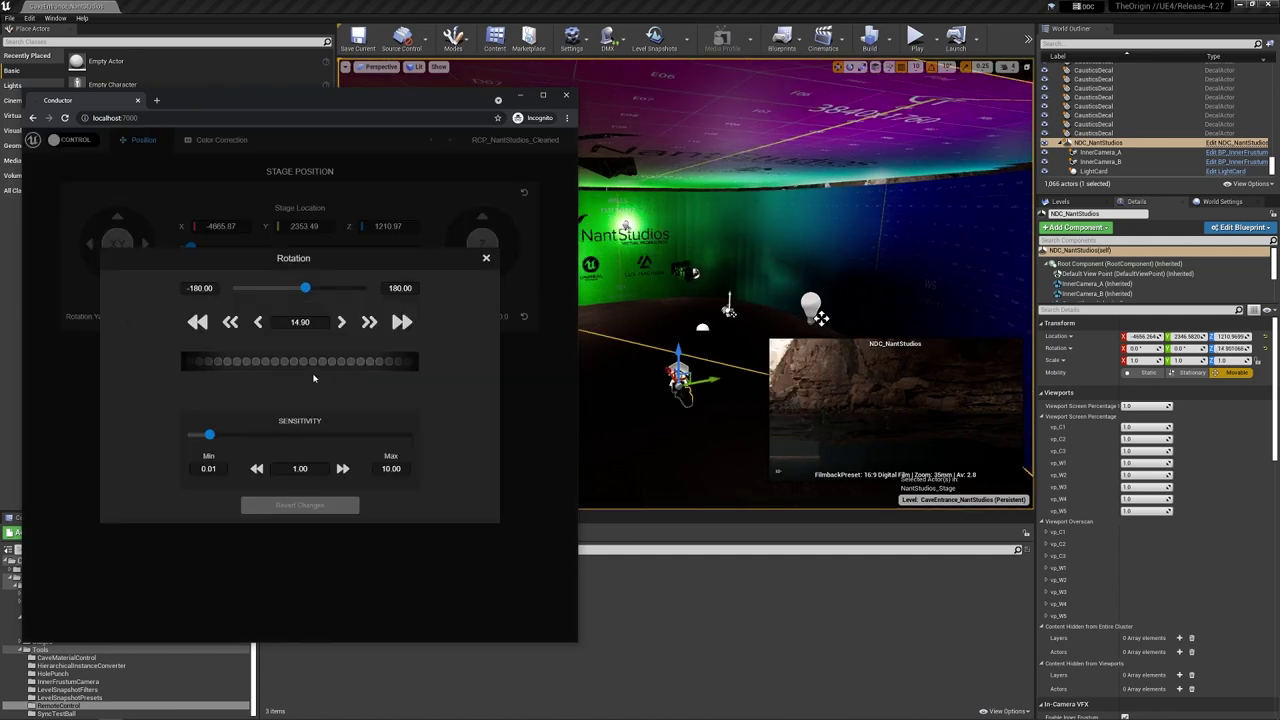
{"action": "left_click", "coordinate": [486, 258]}
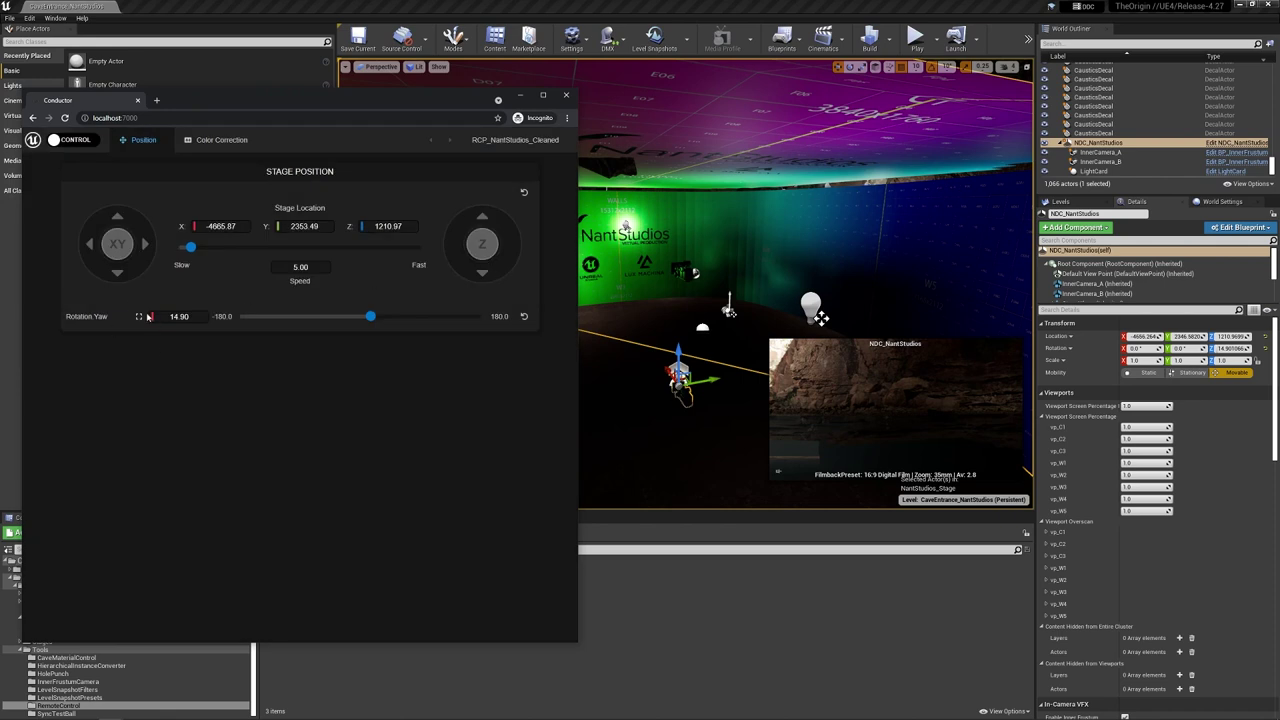
{"action": "left_click", "coordinate": [139, 317]}
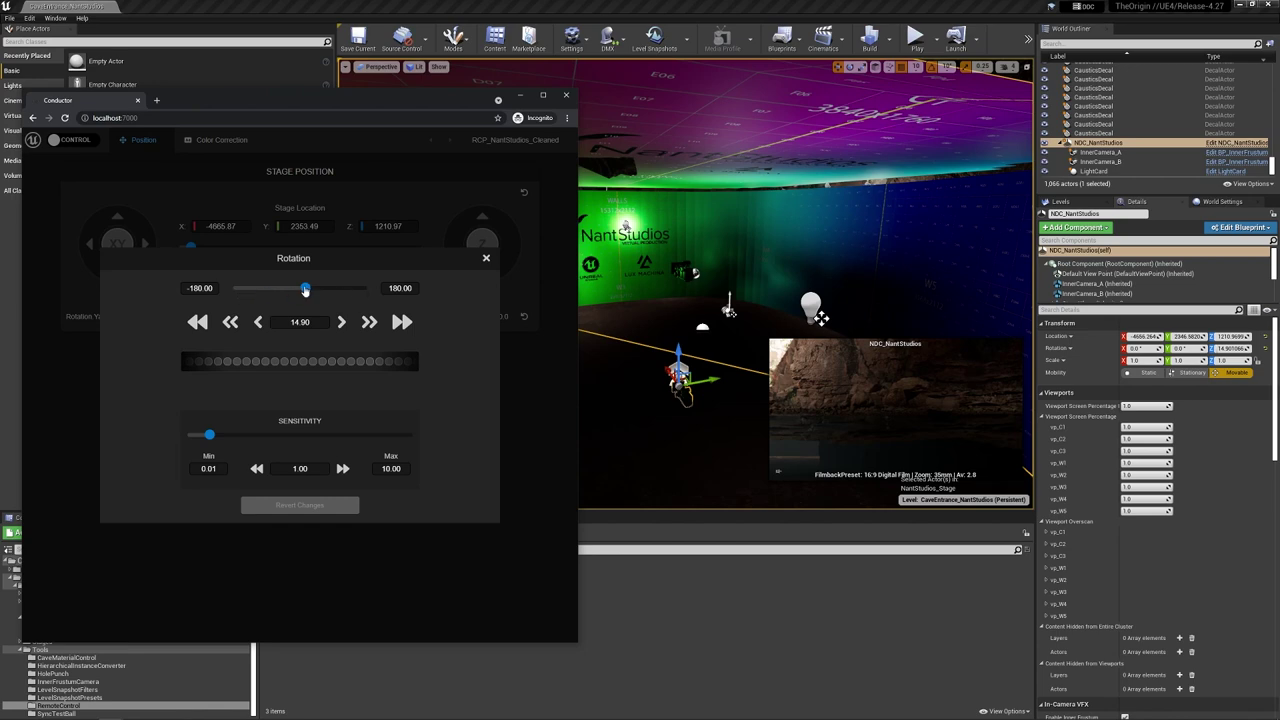
{"action": "mouse_move", "coordinate": [307, 289]}
{"action": "left_mouse_down"}
{"action": "mouse_move", "coordinate": [328, 290]}
{"action": "mouse_move", "coordinate": [307, 293]}
{"action": "left_mouse_up"}
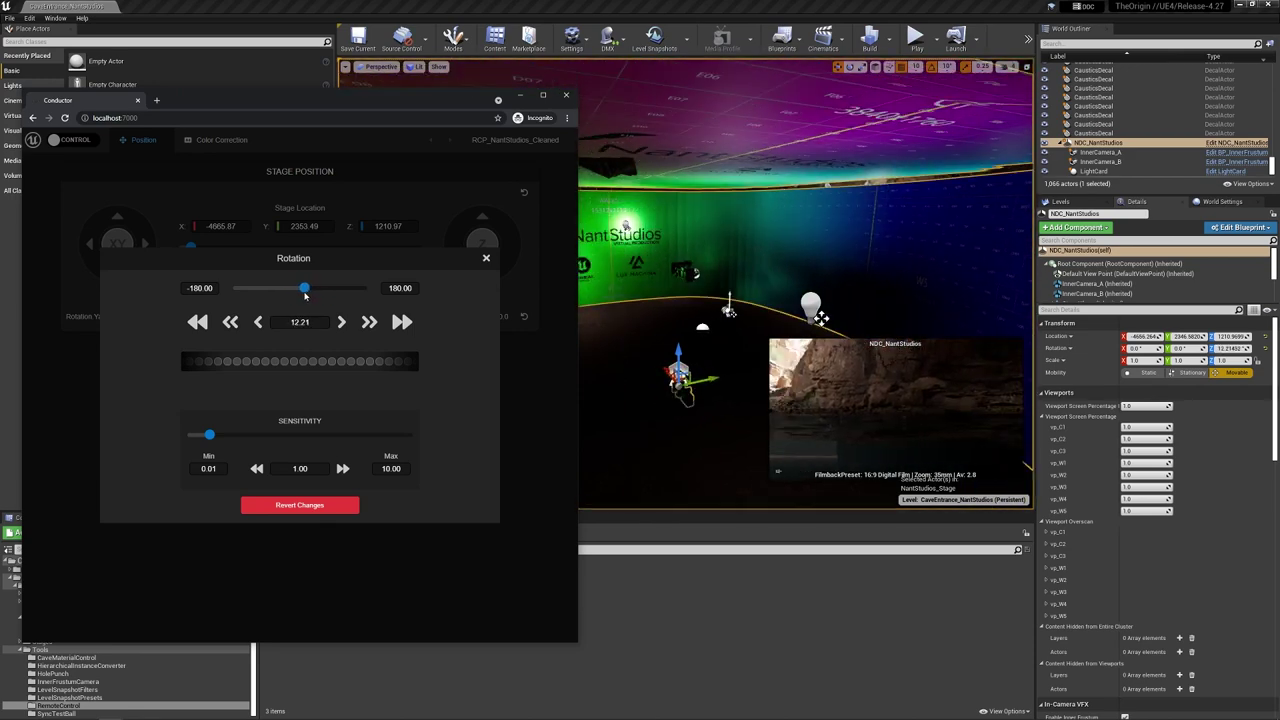
{"action": "left_click_drag", "start_coordinate": [307, 293], "coordinate": [309, 294]}
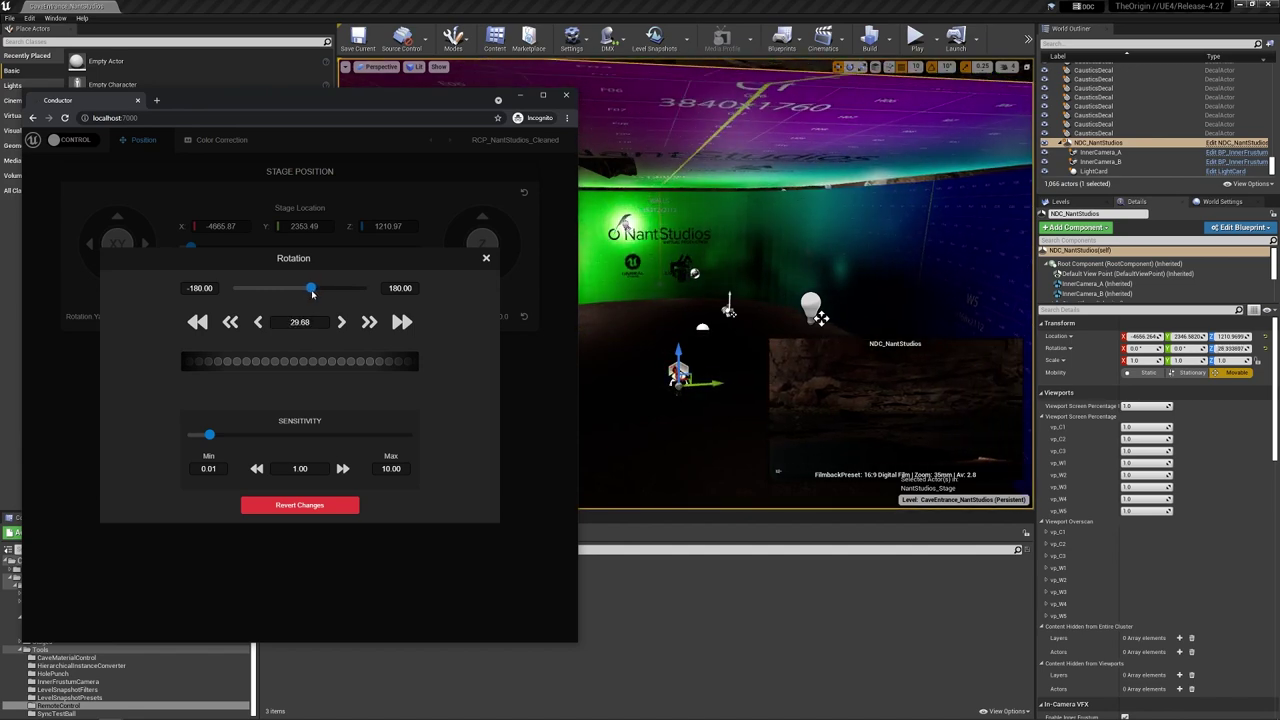
{"action": "left_click_drag", "start_coordinate": [309, 293], "coordinate": [307, 291]}
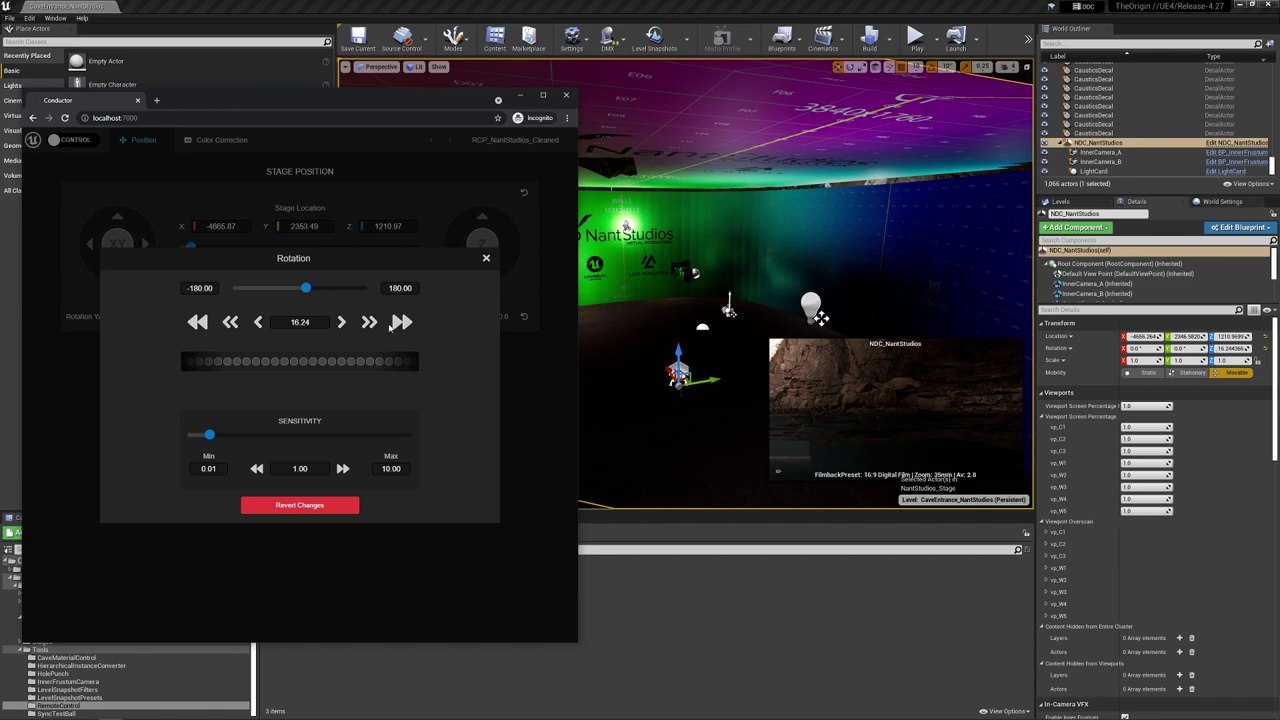
Step: Step the yaw past 30 with the step buttons, then back down to 18.24
{"action": "left_click", "coordinate": [342, 322]}
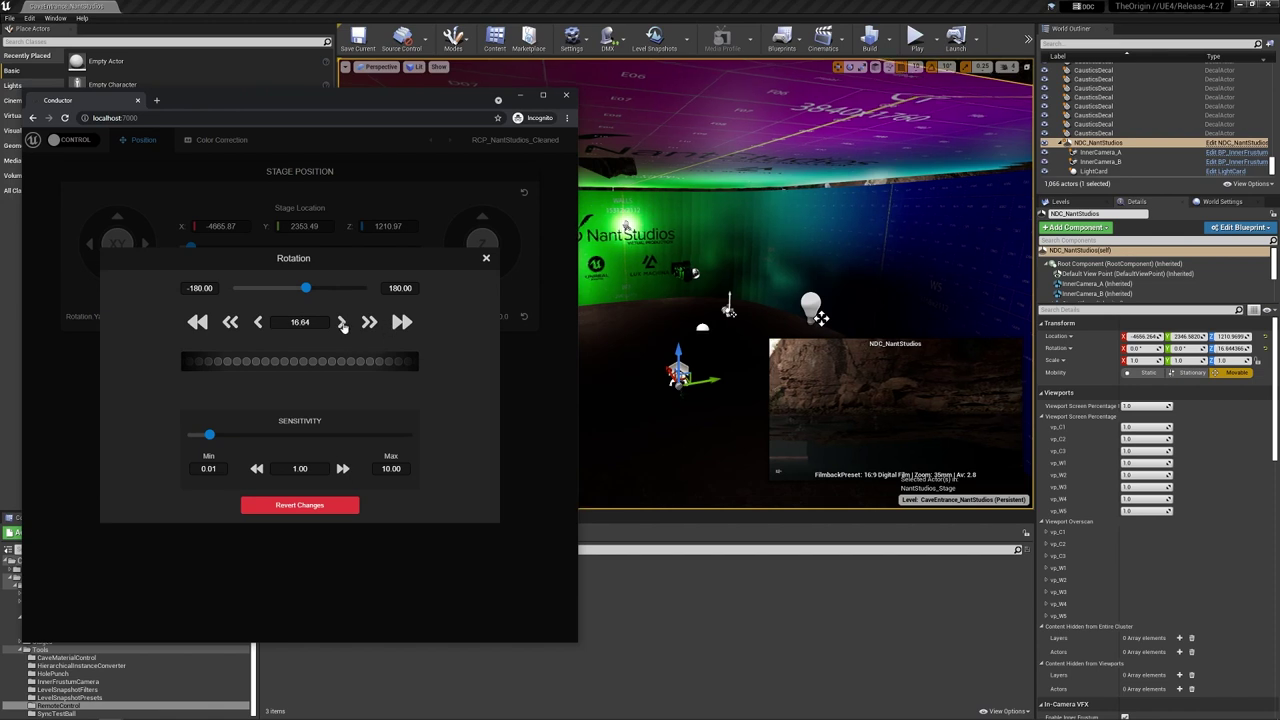
{"action": "left_click", "coordinate": [369, 322]}
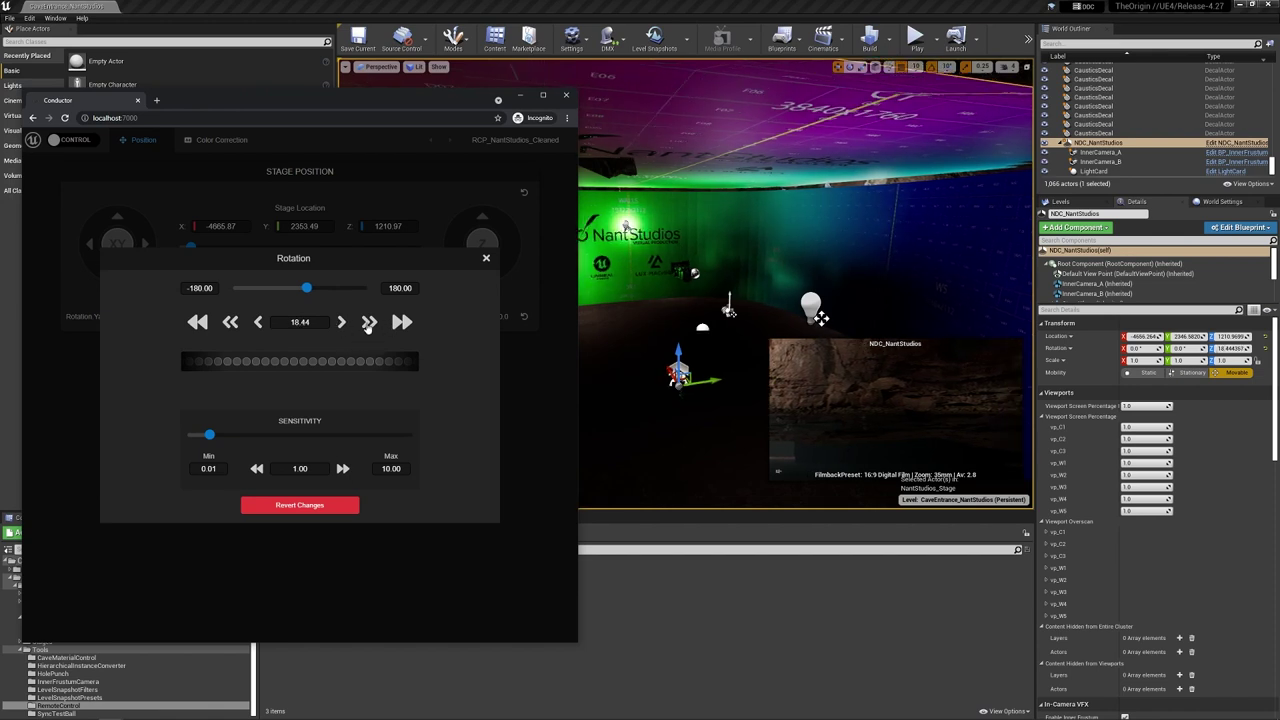
{"action": "left_click", "coordinate": [404, 328]}
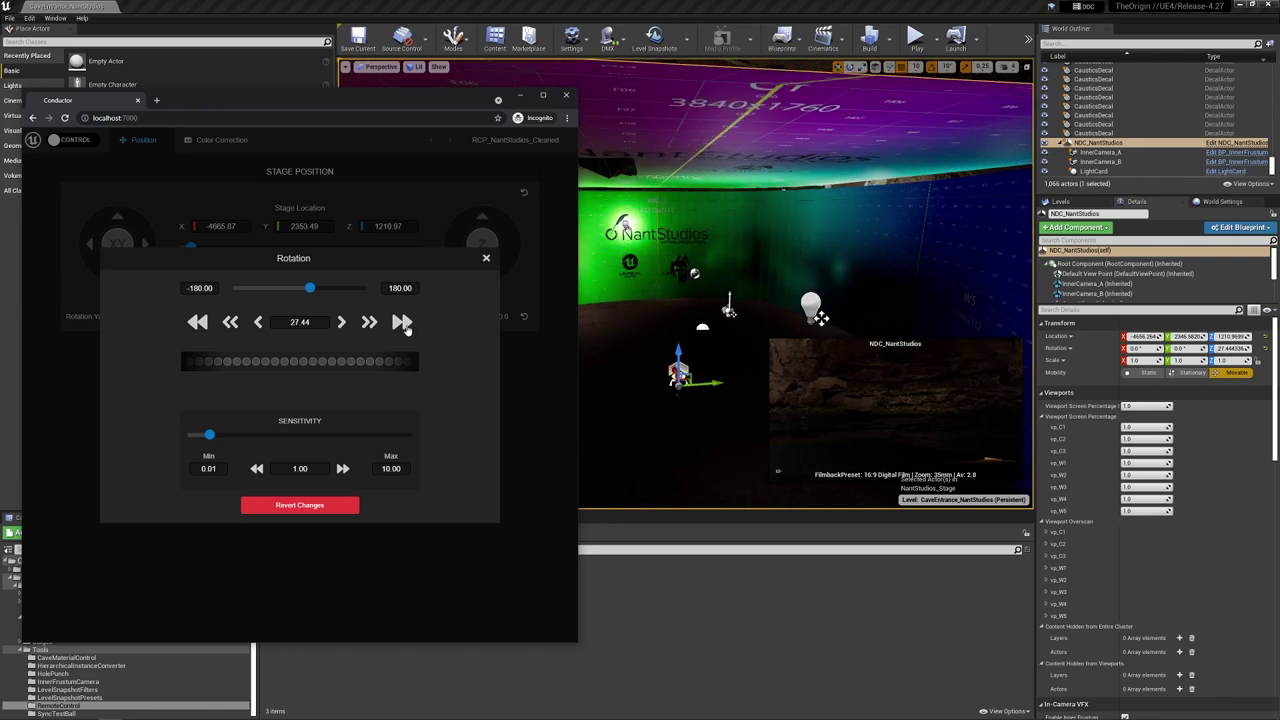
{"action": "left_click", "coordinate": [404, 328]}
{"action": "left_click", "coordinate": [258, 322]}
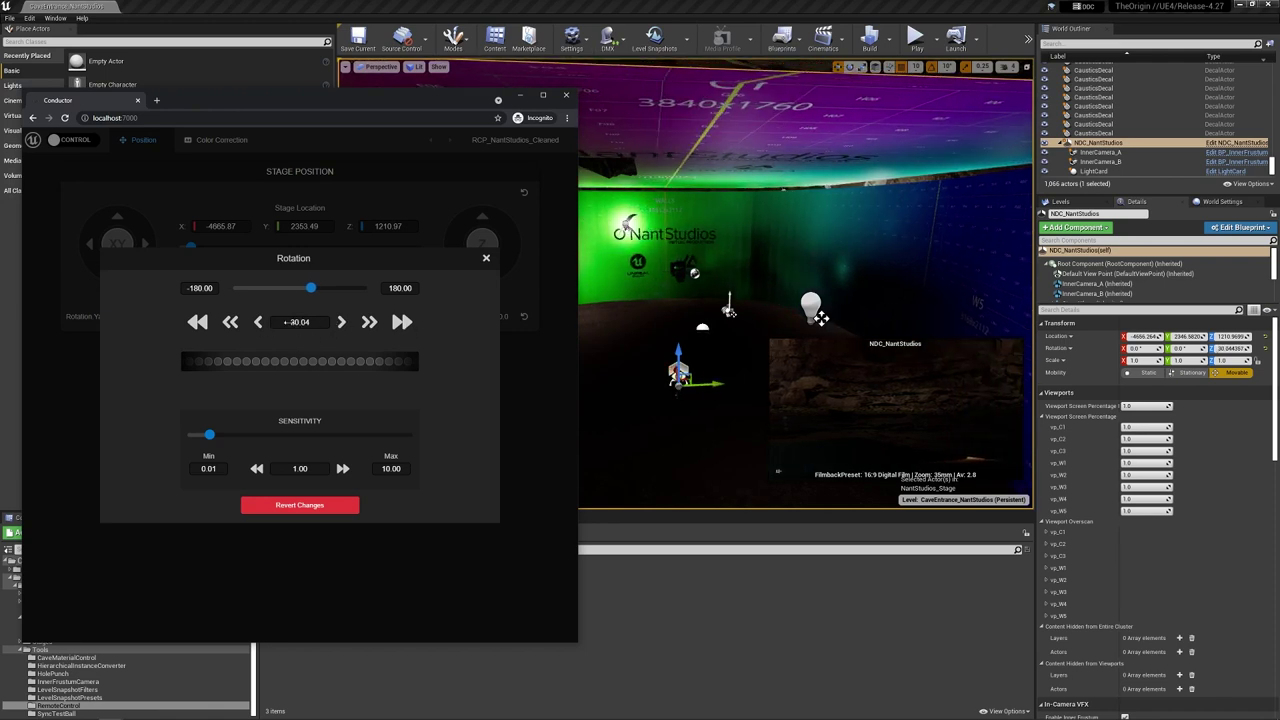
{"action": "left_click", "coordinate": [342, 322]}
{"action": "left_click", "coordinate": [200, 322]}
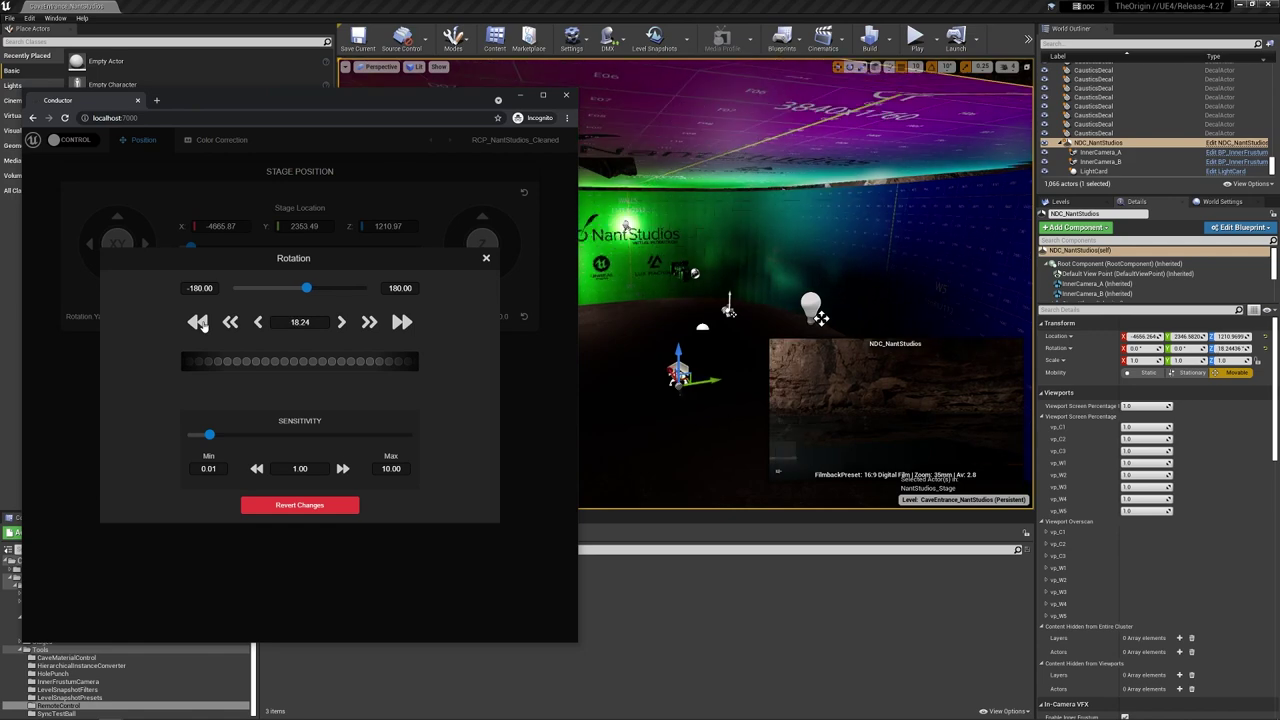
Step: Set yaw to 20.62, raise rotation sensitivity to 10 and test the step buttons
{"action": "left_click_drag", "start_coordinate": [305, 289], "coordinate": [307, 289]}
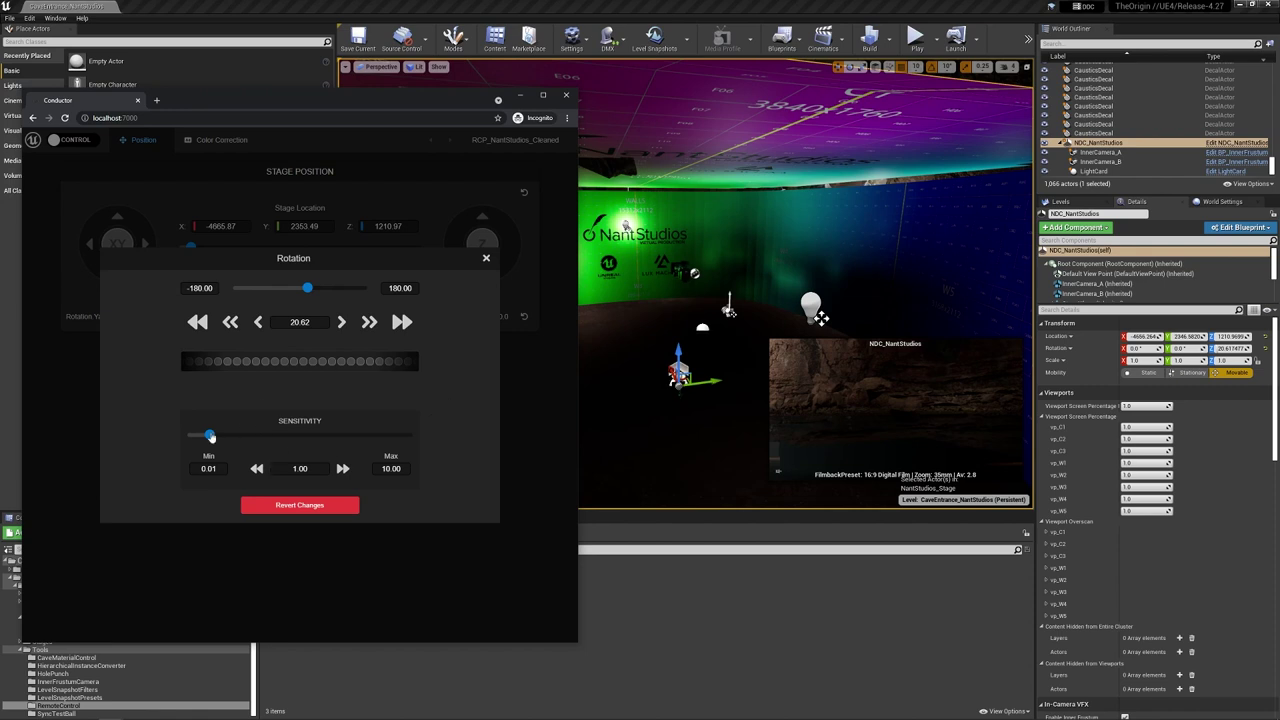
{"action": "left_click_drag", "start_coordinate": [210, 436], "coordinate": [449, 434]}
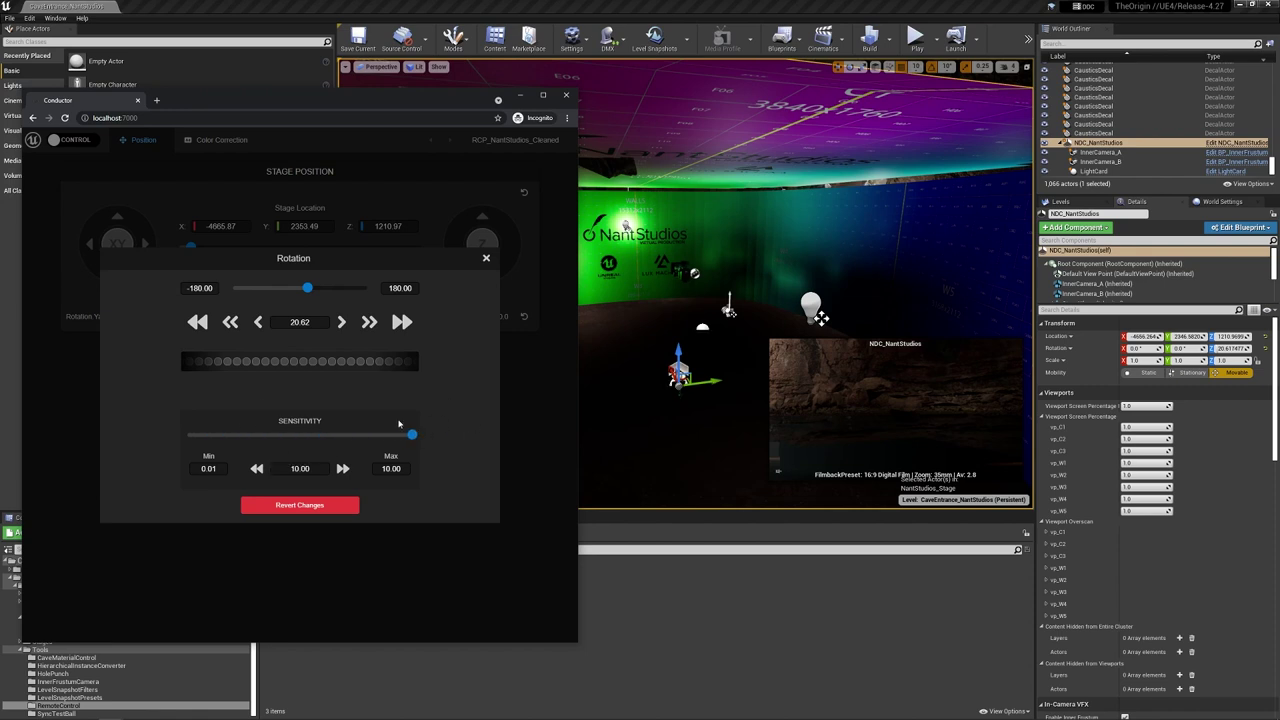
{"action": "left_click", "coordinate": [343, 322]}
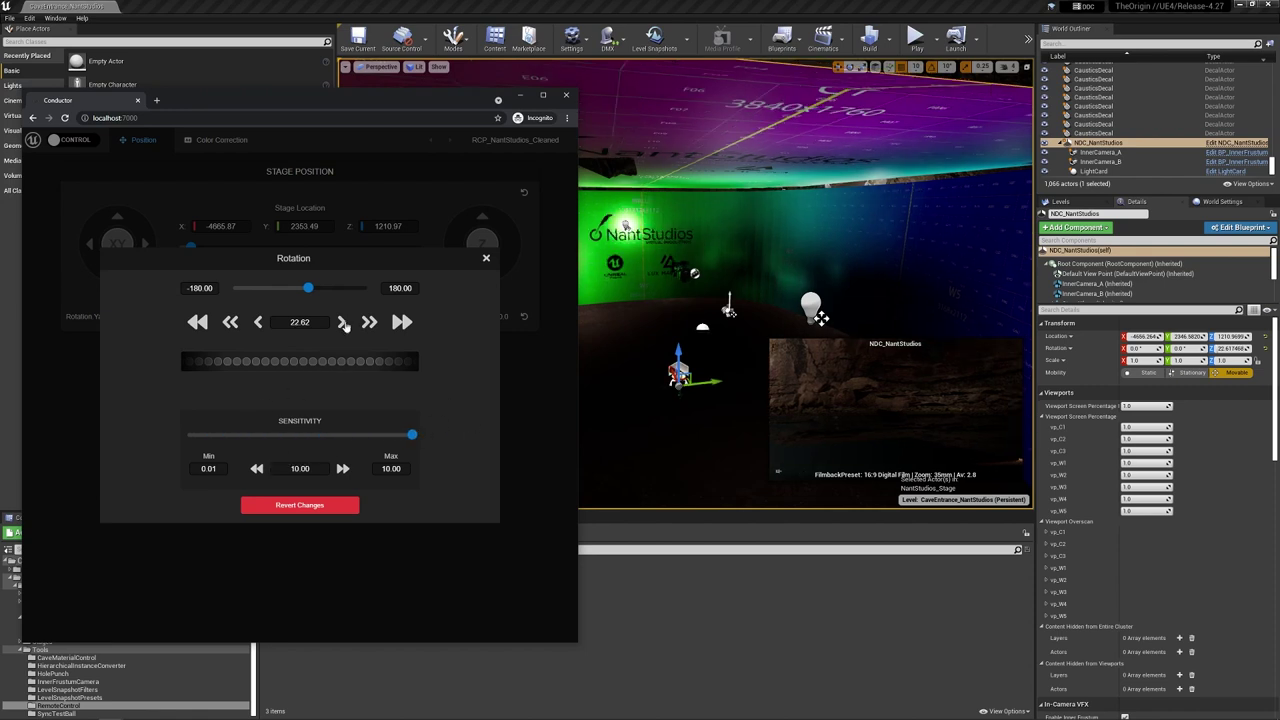
{"action": "left_click", "coordinate": [259, 324]}
{"action": "left_click", "coordinate": [342, 322]}
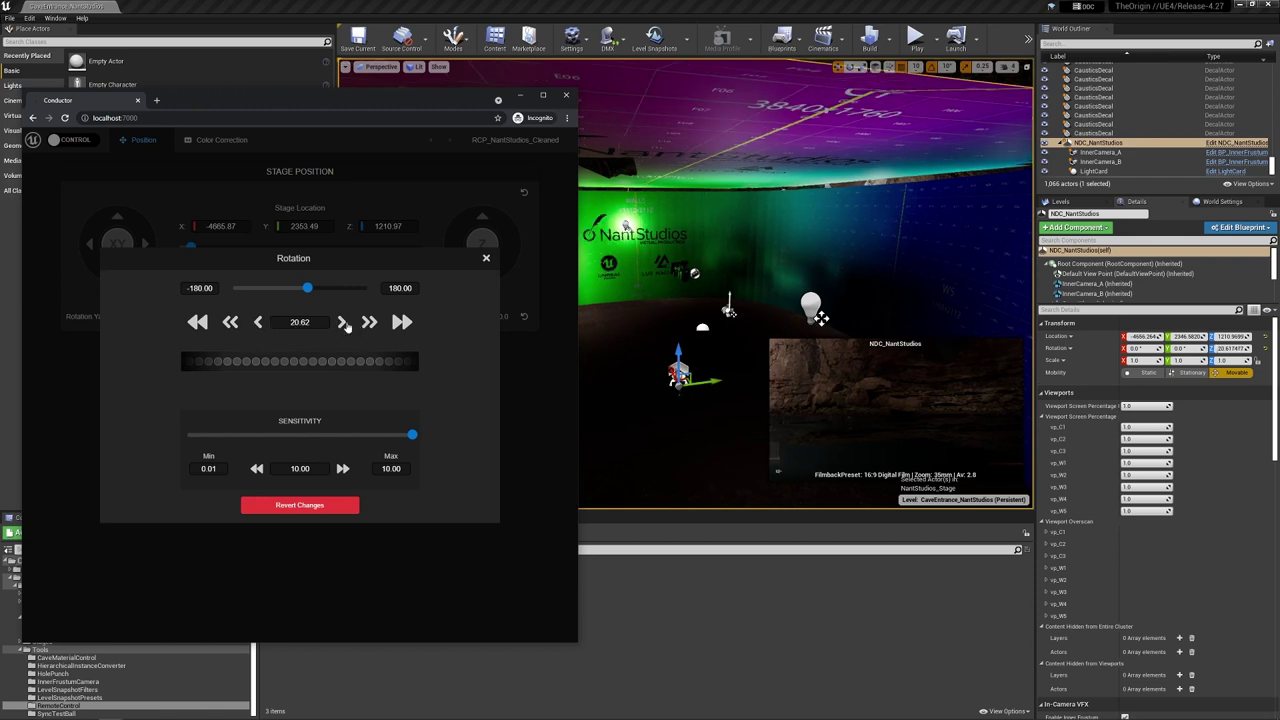
{"action": "left_click", "coordinate": [259, 323]}
Step: Try sensitivity 0.85, then set it to 5.52 and jump the yaw to 76.88
{"action": "left_click_drag", "start_coordinate": [412, 435], "coordinate": [206, 435]}
{"action": "left_click", "coordinate": [342, 322]}
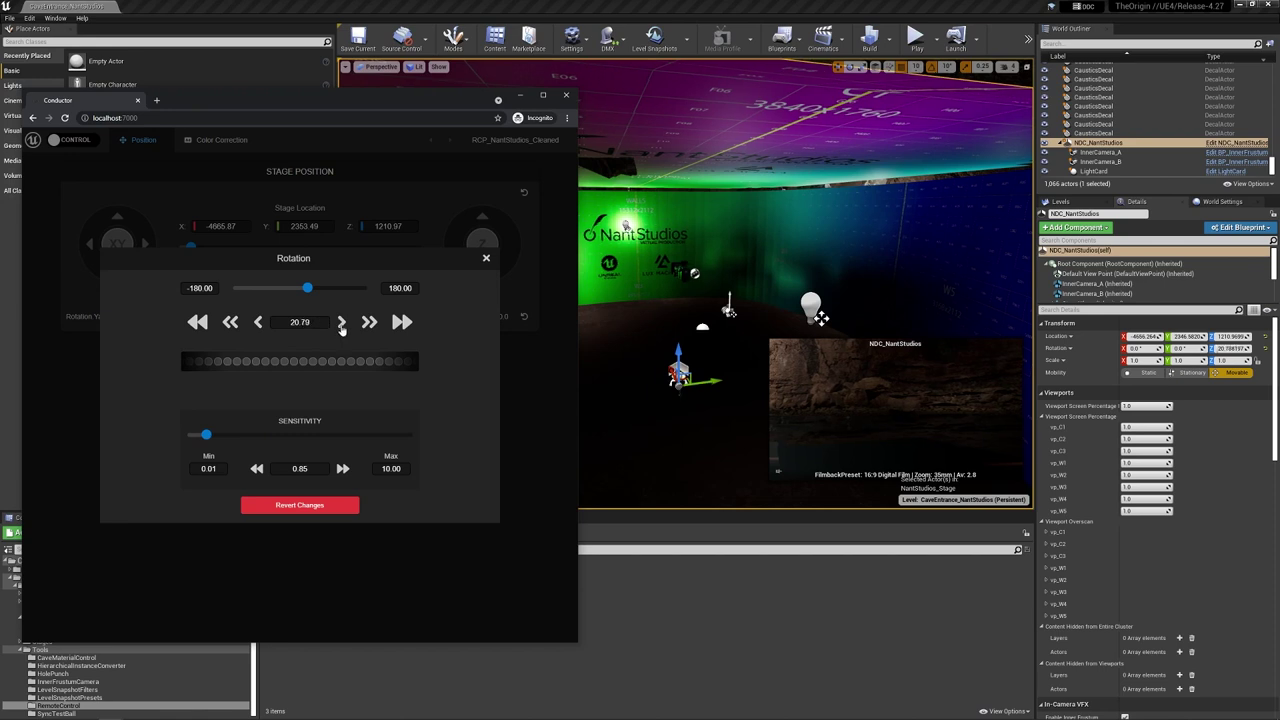
{"action": "left_click", "coordinate": [259, 323]}
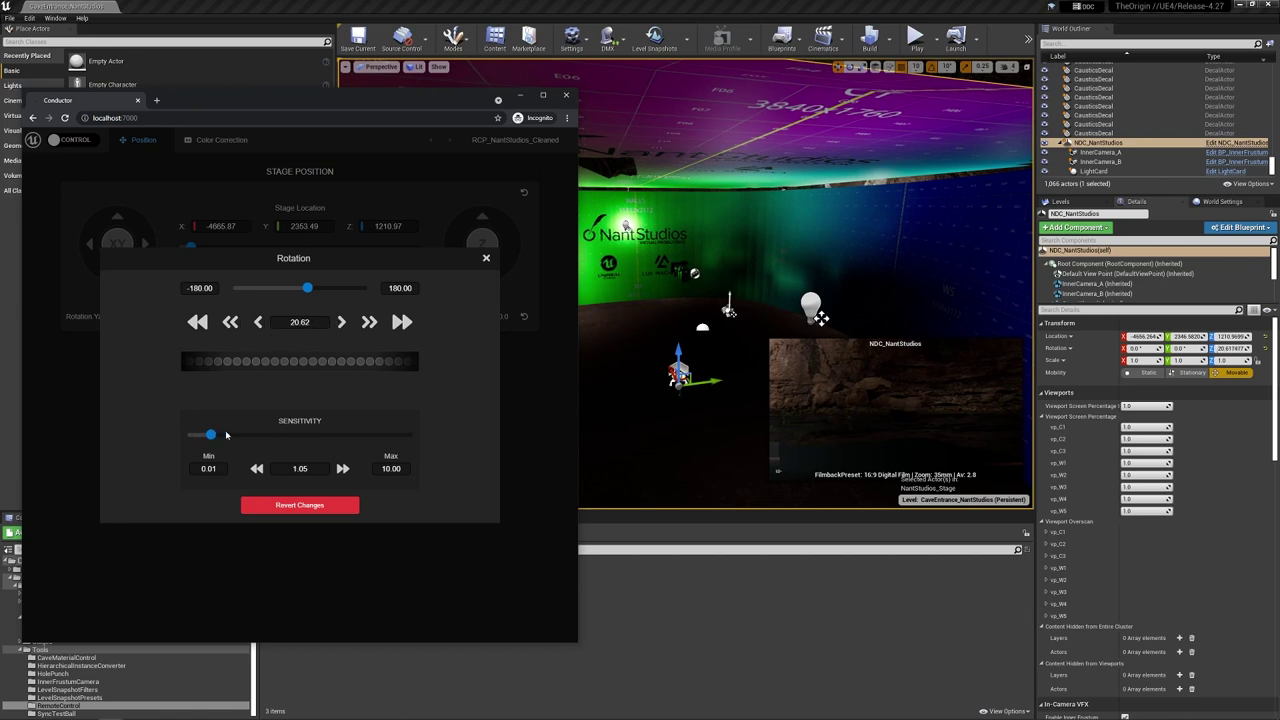
{"action": "mouse_move", "coordinate": [206, 435]}
{"action": "left_mouse_down"}
{"action": "mouse_move", "coordinate": [384, 436]}
{"action": "mouse_move", "coordinate": [326, 436]}
{"action": "mouse_move", "coordinate": [314, 450]}
{"action": "left_mouse_up"}
{"action": "left_click", "coordinate": [342, 323]}
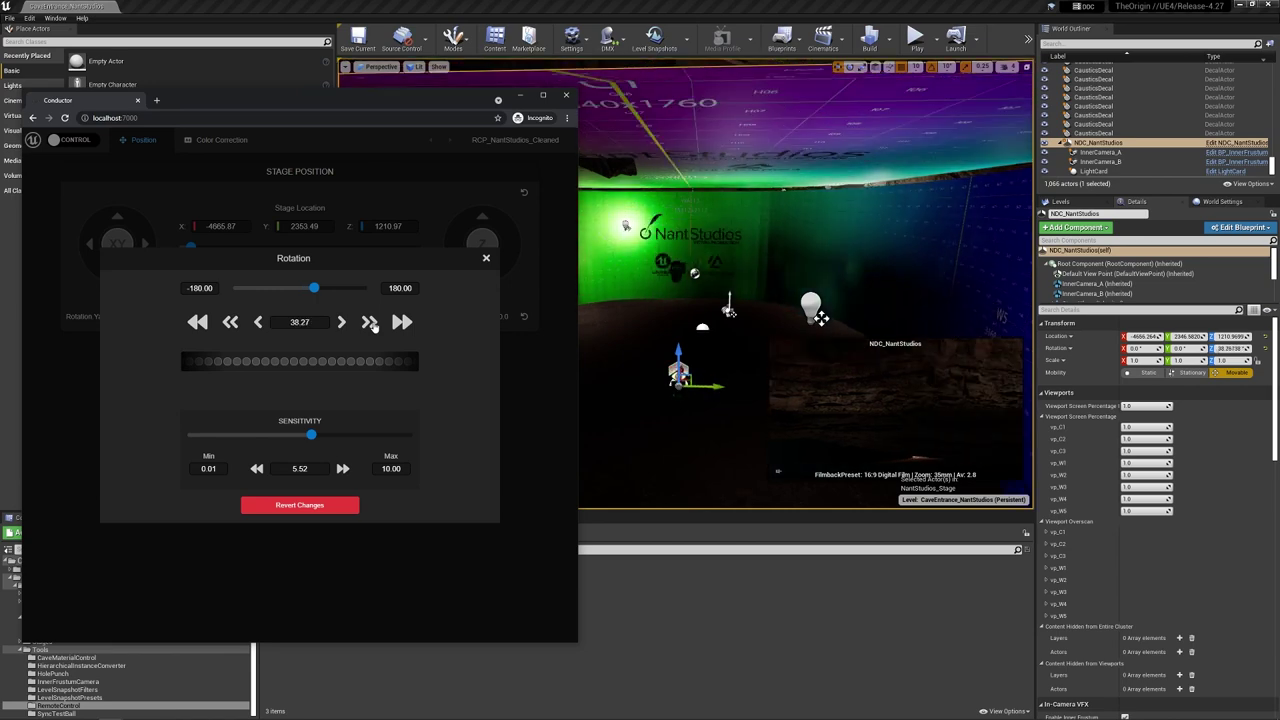
{"action": "left_click", "coordinate": [401, 322]}
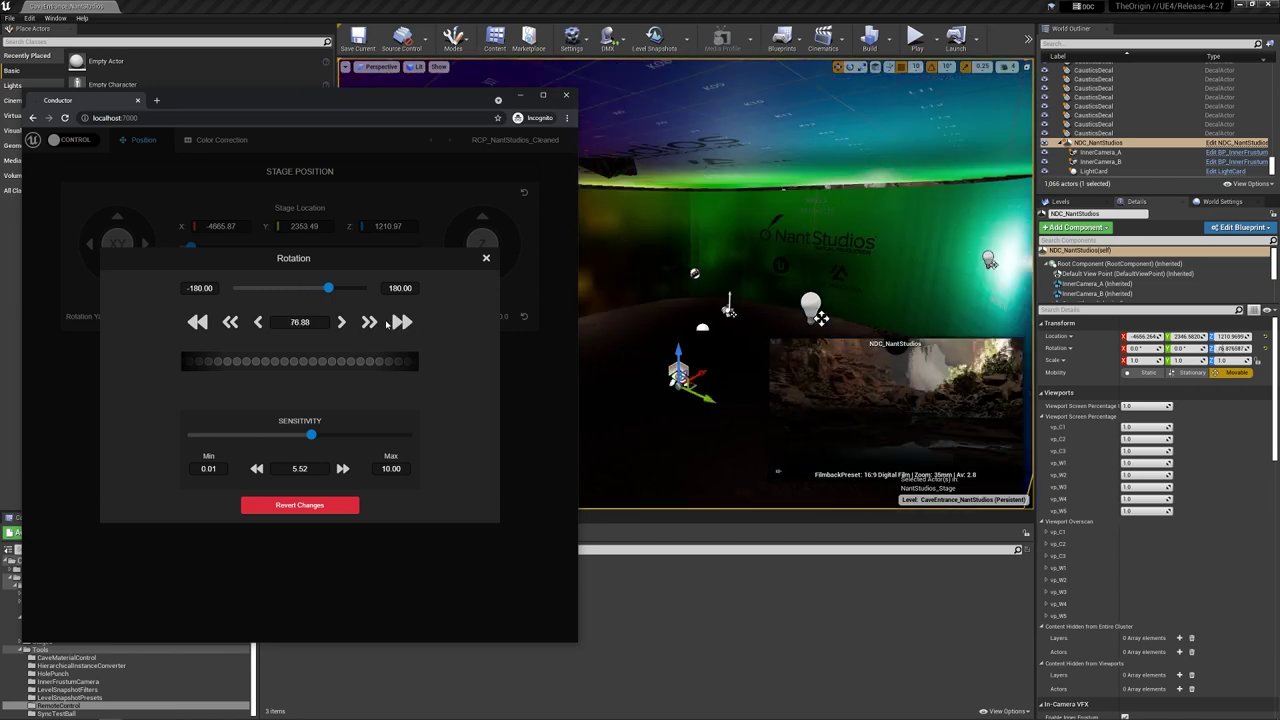
Step: Step the stage yaw down to 27.24, then 18.41, and back up to 19.51
{"action": "left_click", "coordinate": [199, 322]}
{"action": "left_click", "coordinate": [199, 322]}
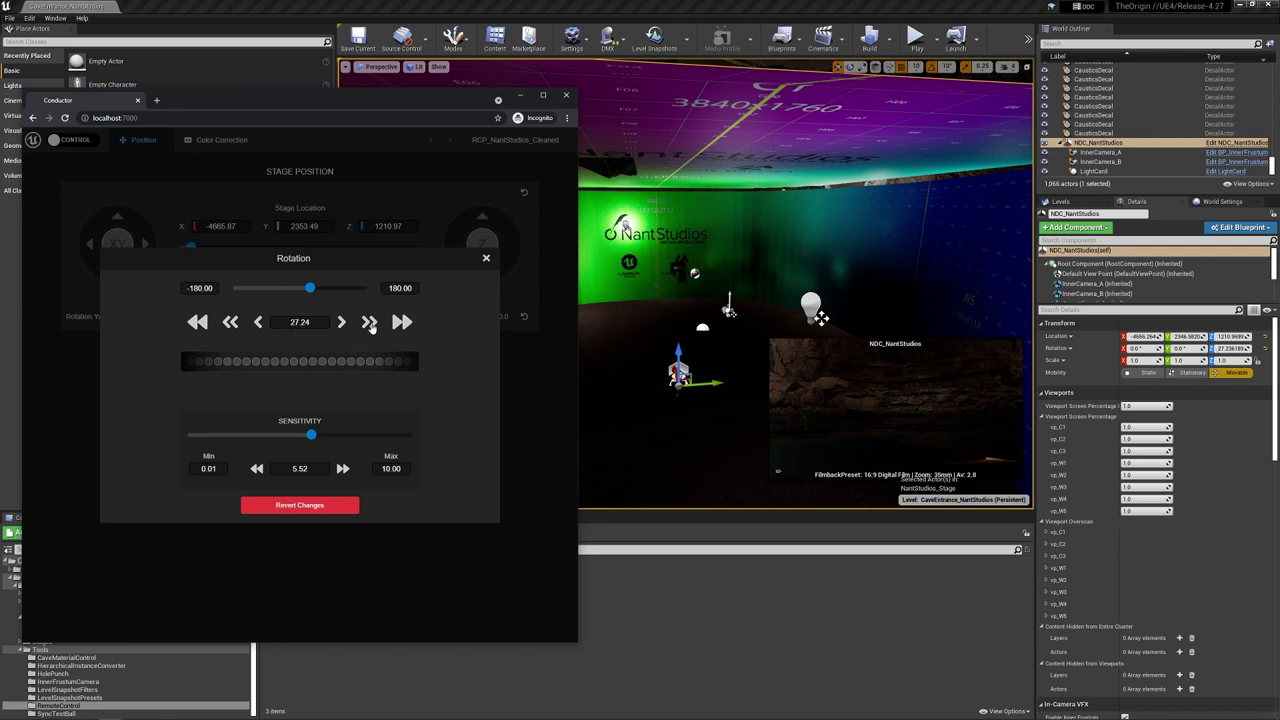
{"action": "left_click", "coordinate": [369, 322]}
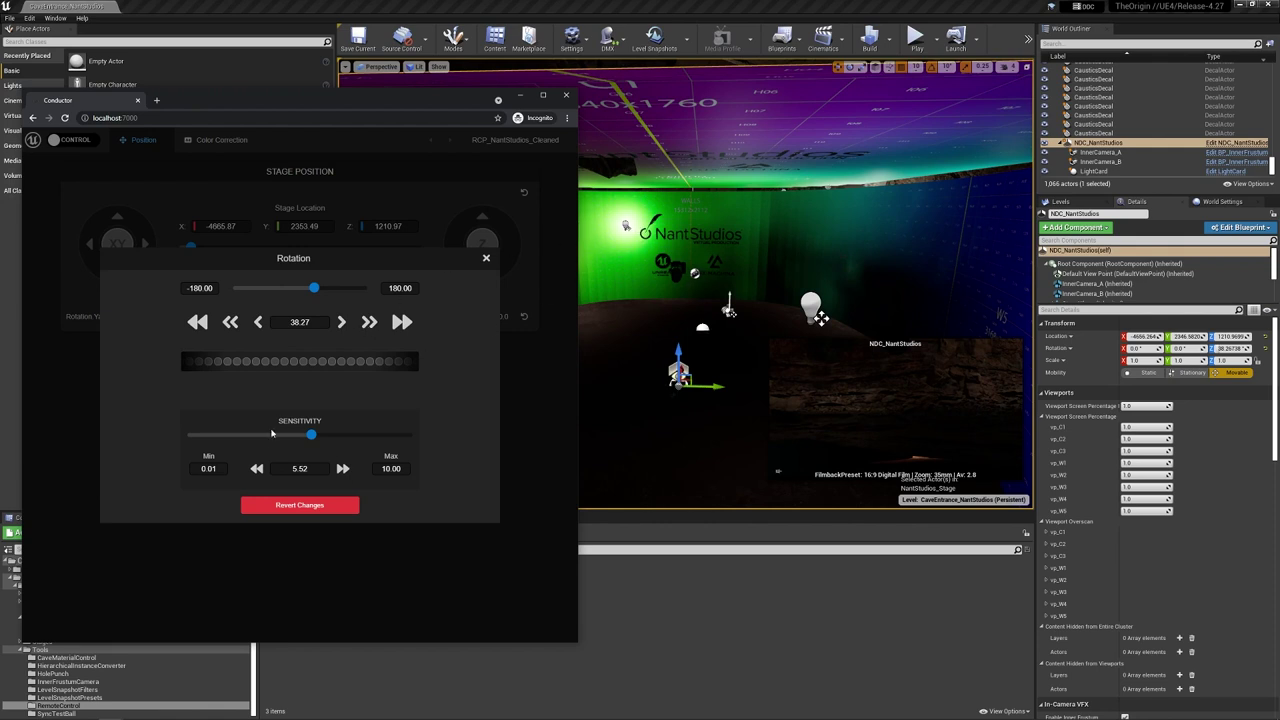
{"action": "left_click", "coordinate": [234, 328]}
{"action": "left_click", "coordinate": [234, 328]}
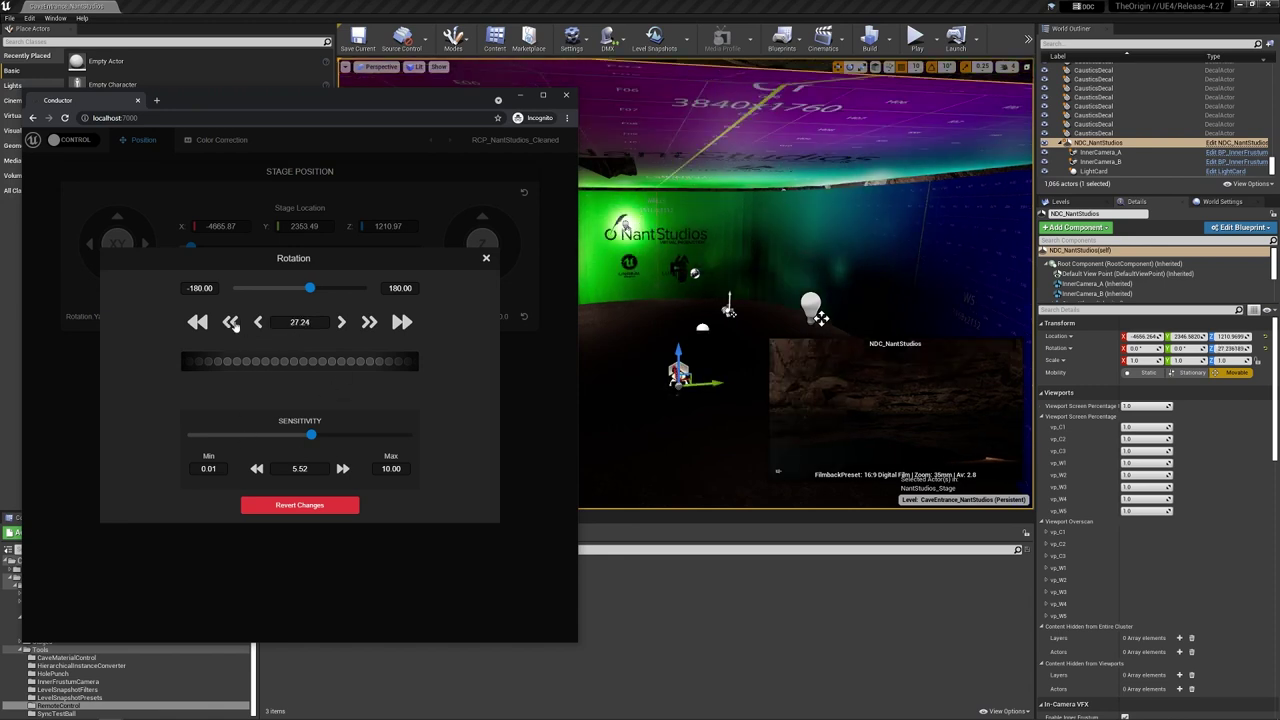
{"action": "left_click", "coordinate": [260, 324]}
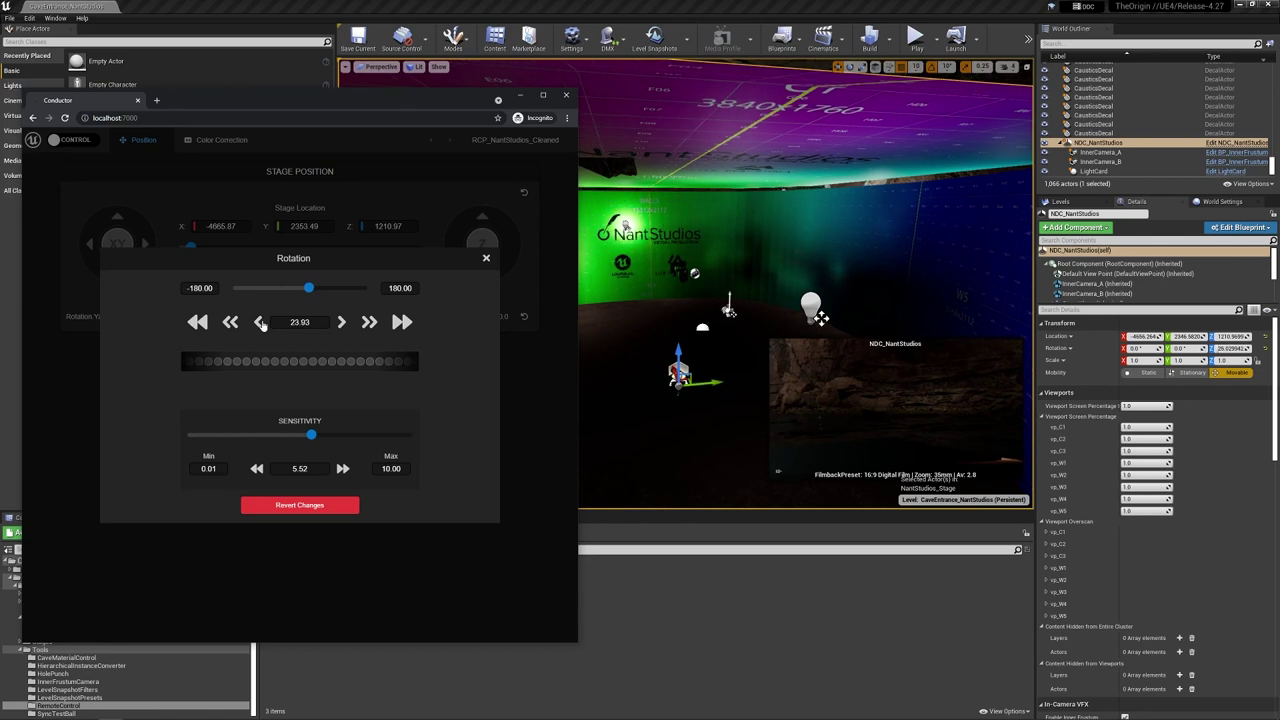
{"action": "left_click", "coordinate": [260, 323]}
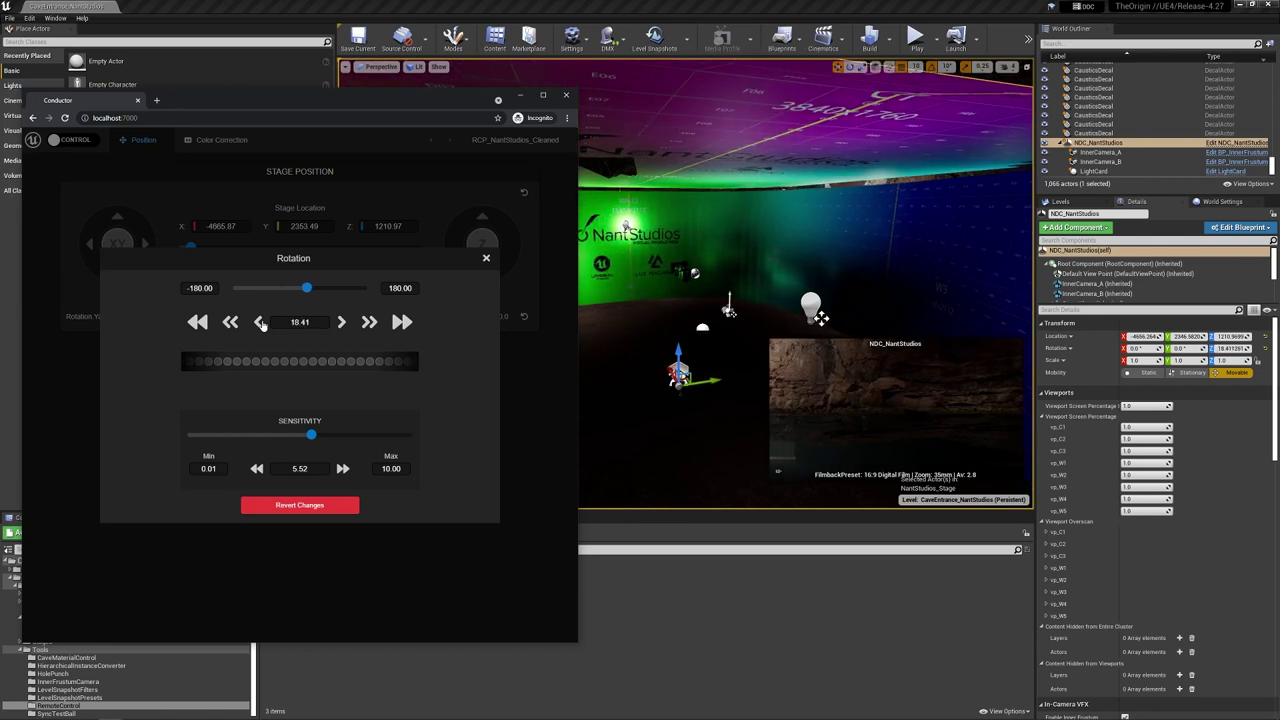
{"action": "left_click", "coordinate": [342, 323]}
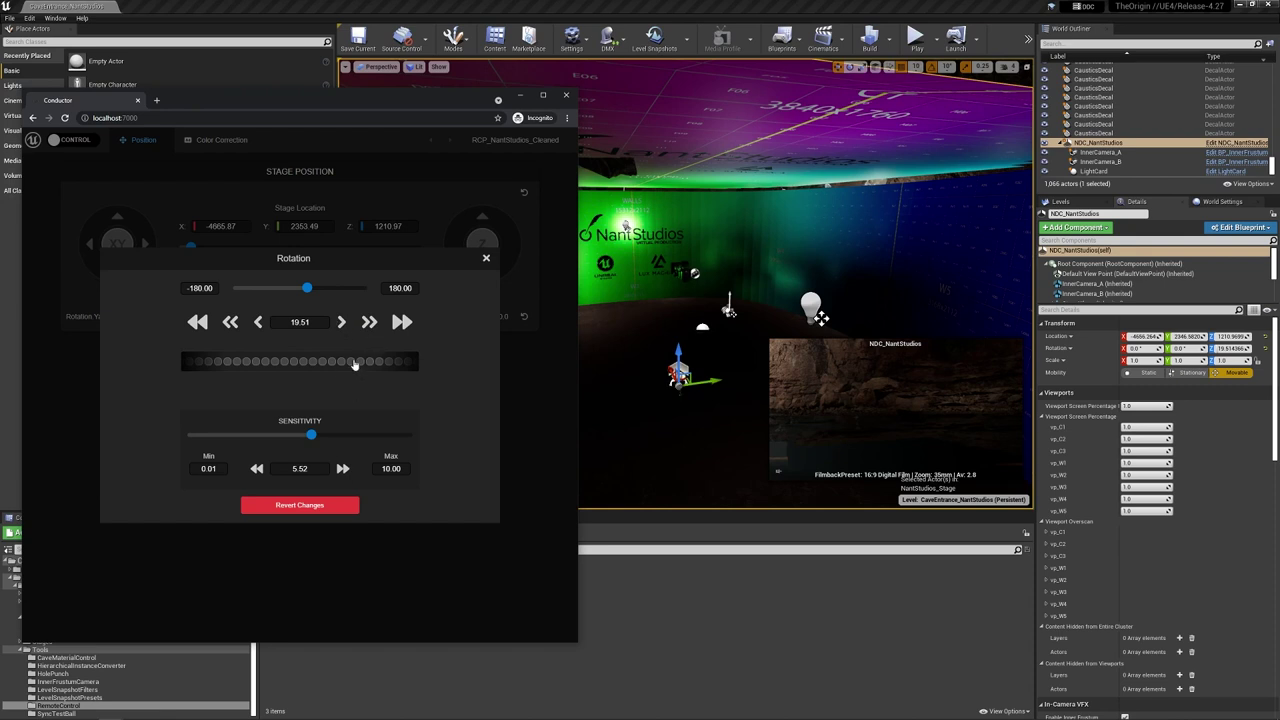
Step: Scrub the jog strip back and forth to settle the stage yaw at 19.10
{"action": "left_click_drag", "start_coordinate": [366, 368], "coordinate": [363, 368]}
{"action": "left_click_drag", "start_coordinate": [308, 370], "coordinate": [301, 370]}
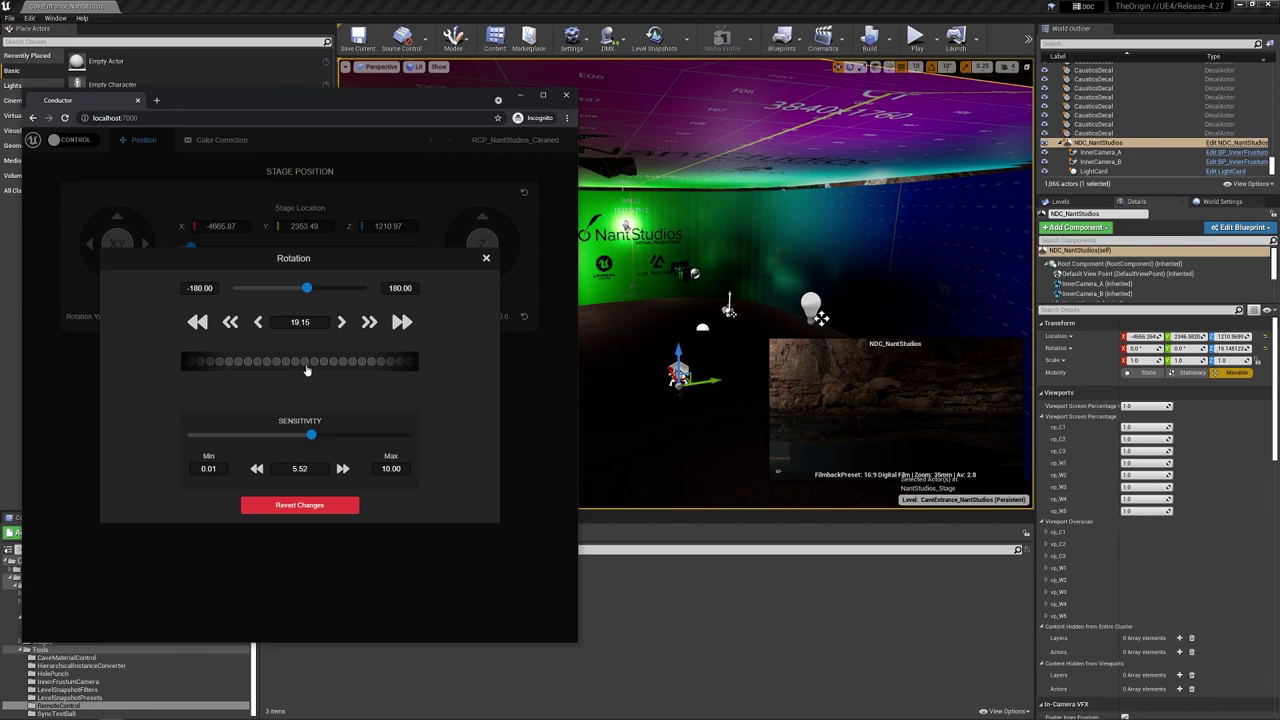
{"action": "mouse_move", "coordinate": [307, 370]}
{"action": "left_mouse_down"}
{"action": "mouse_move", "coordinate": [222, 368]}
{"action": "mouse_move", "coordinate": [390, 367]}
{"action": "left_mouse_up"}
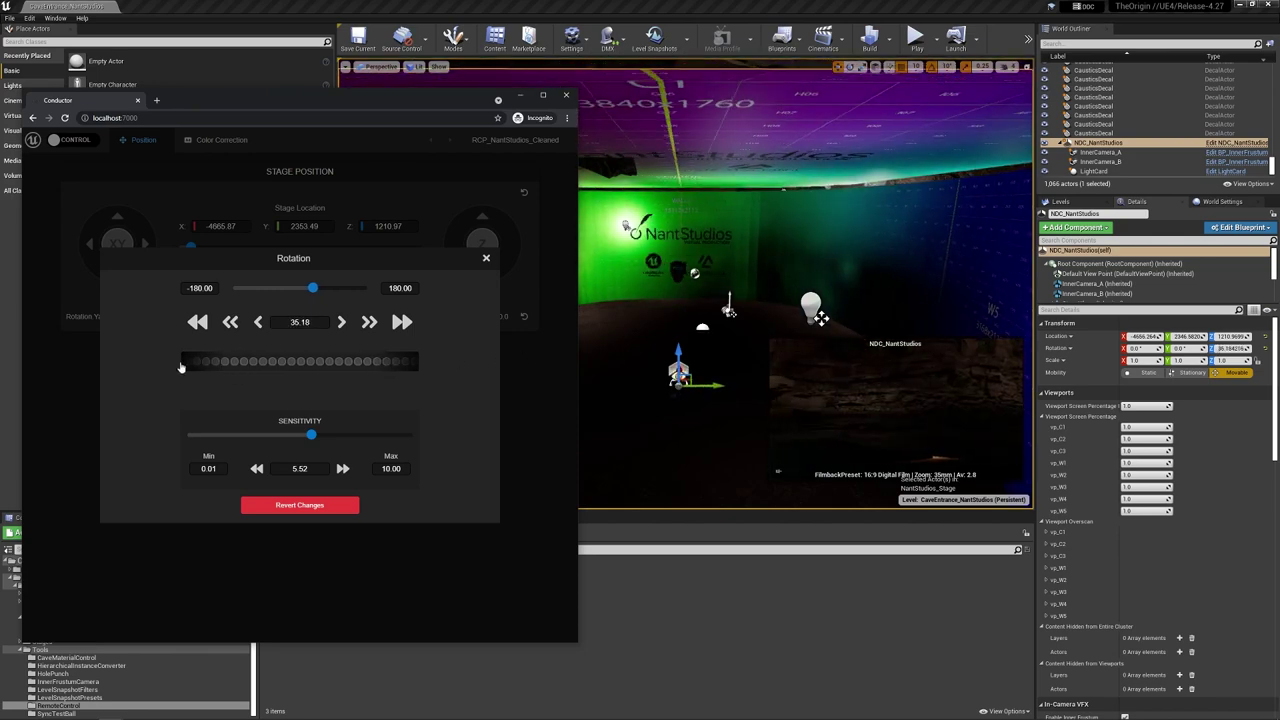
{"action": "left_click_drag", "start_coordinate": [181, 368], "coordinate": [380, 362]}
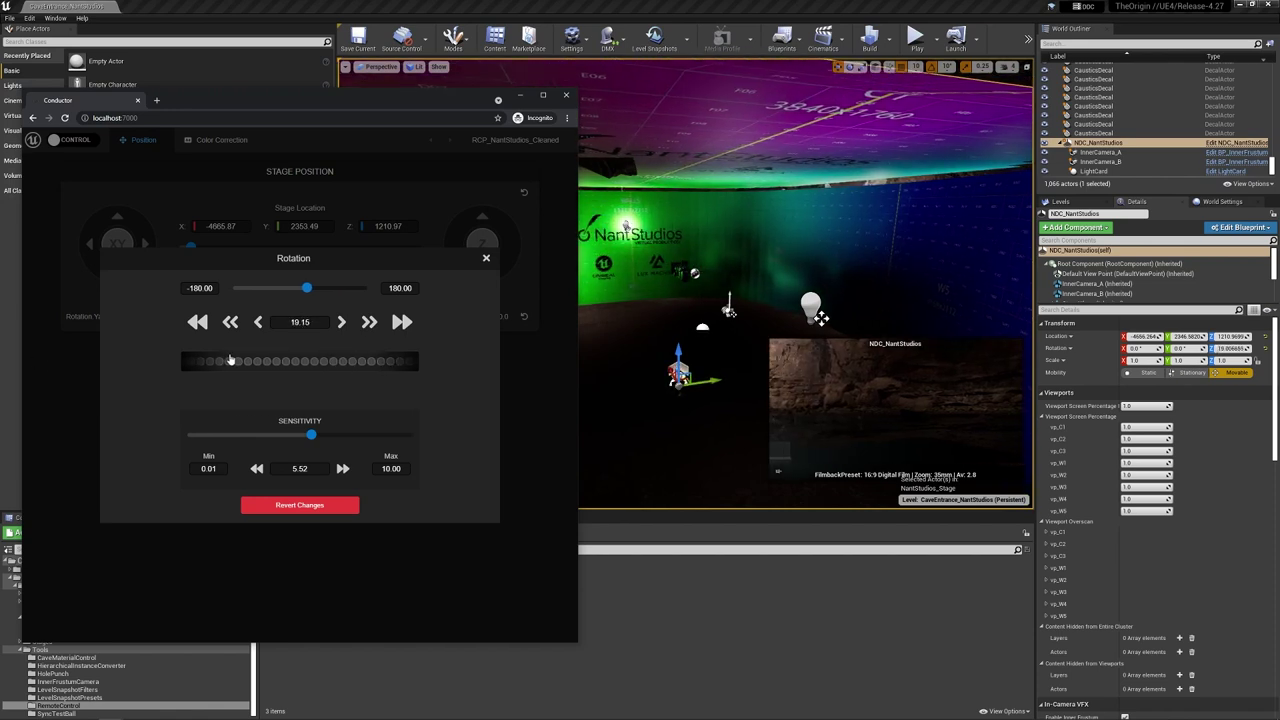
{"action": "left_click_drag", "start_coordinate": [230, 360], "coordinate": [229, 360]}
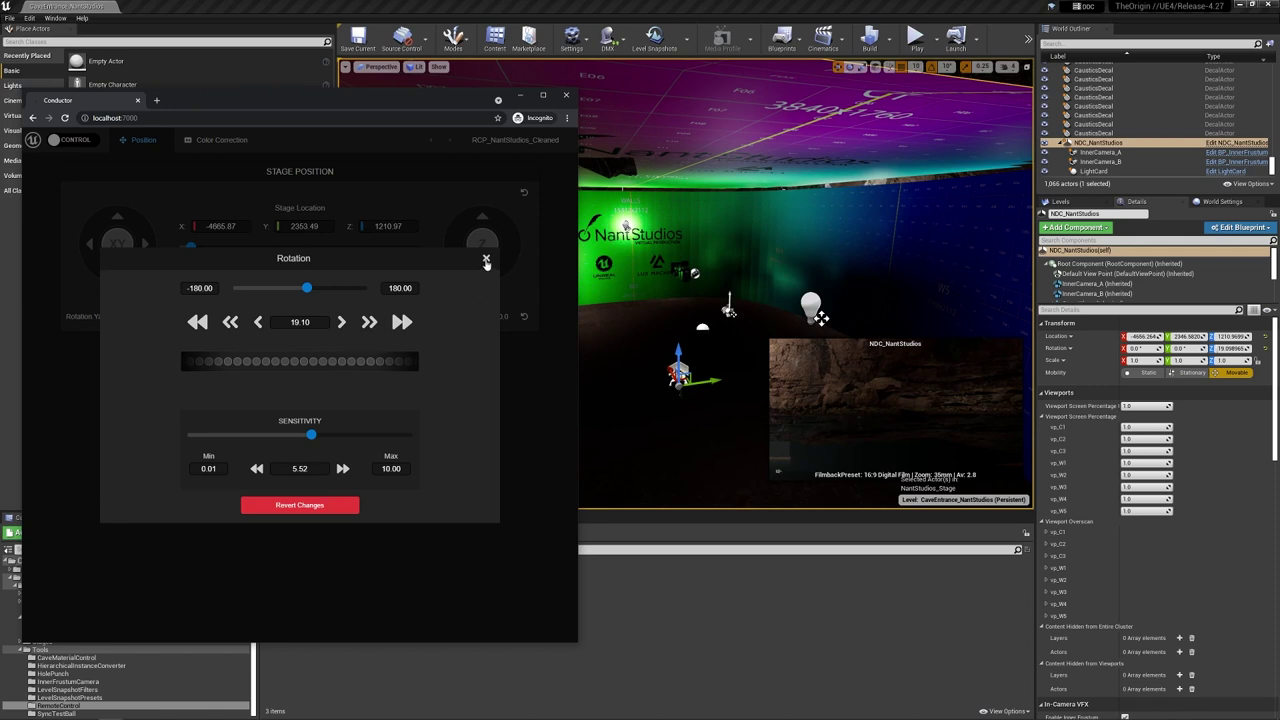
Step: Try stage yaw values of about 7.40, 19.40 and 32.78 on the rotation jog strip
{"action": "left_click", "coordinate": [487, 261]}
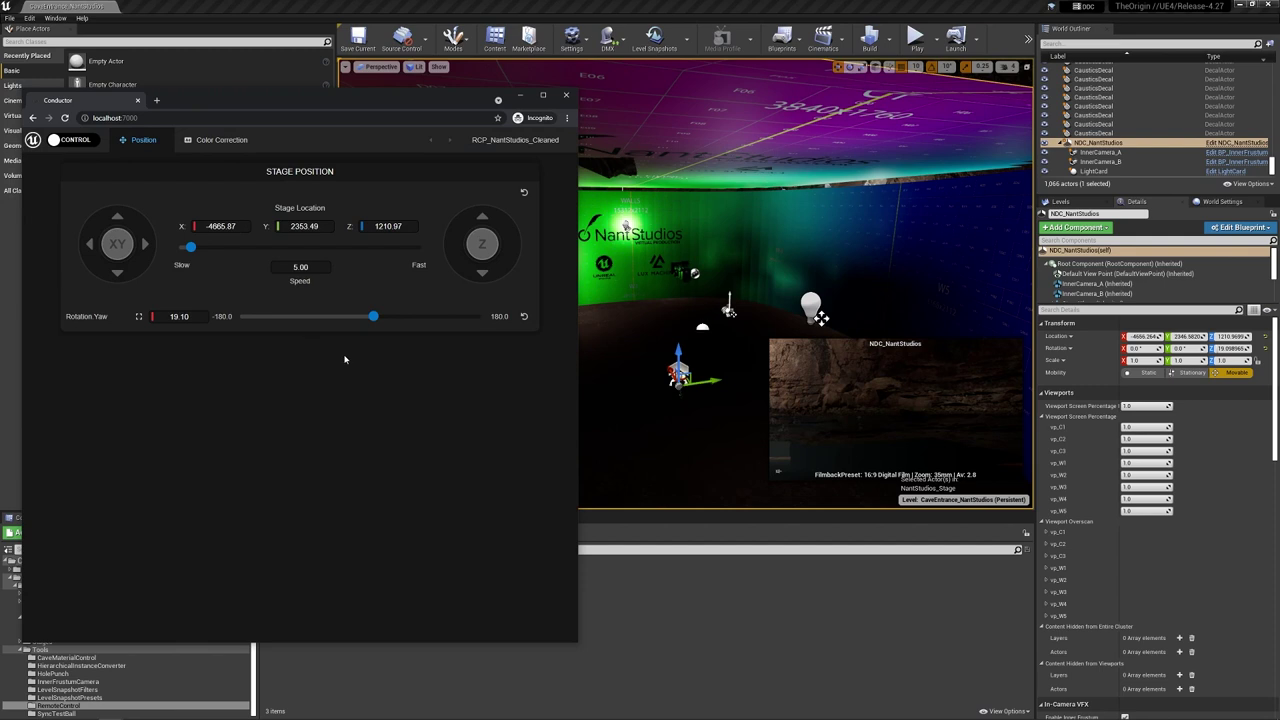
{"action": "left_click", "coordinate": [138, 319]}
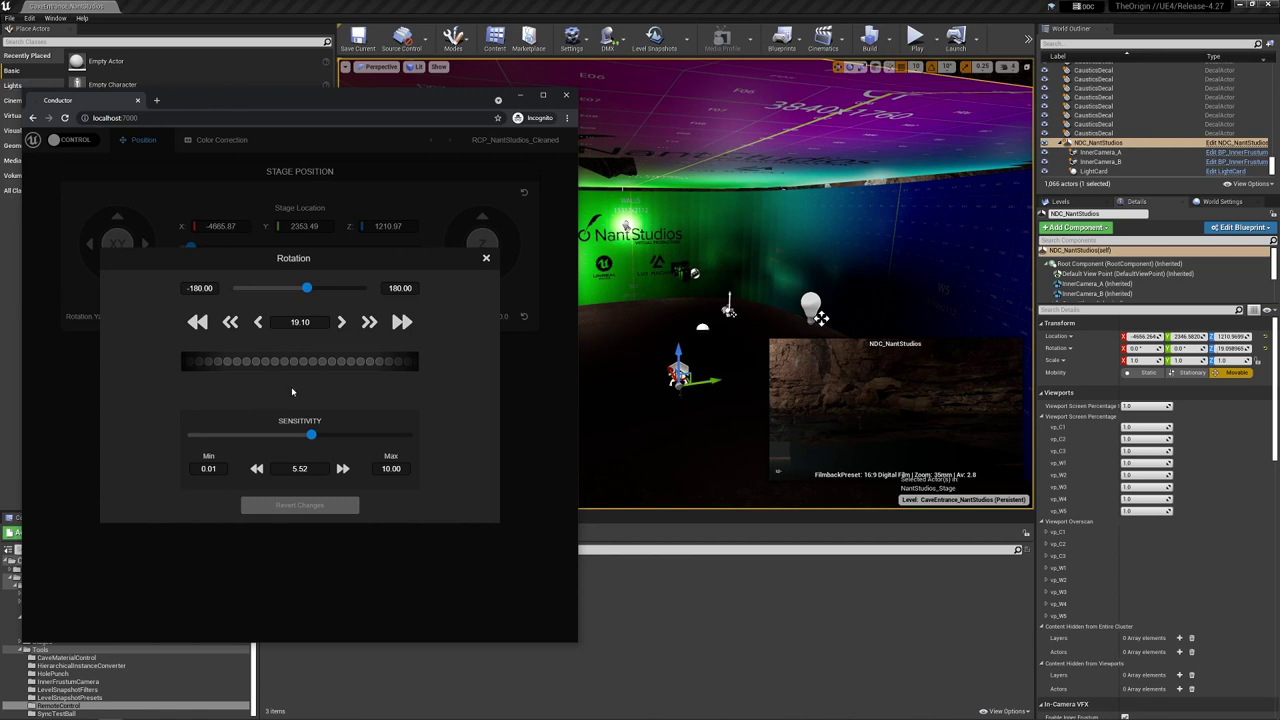
{"action": "left_click_drag", "start_coordinate": [374, 363], "coordinate": [129, 372]}
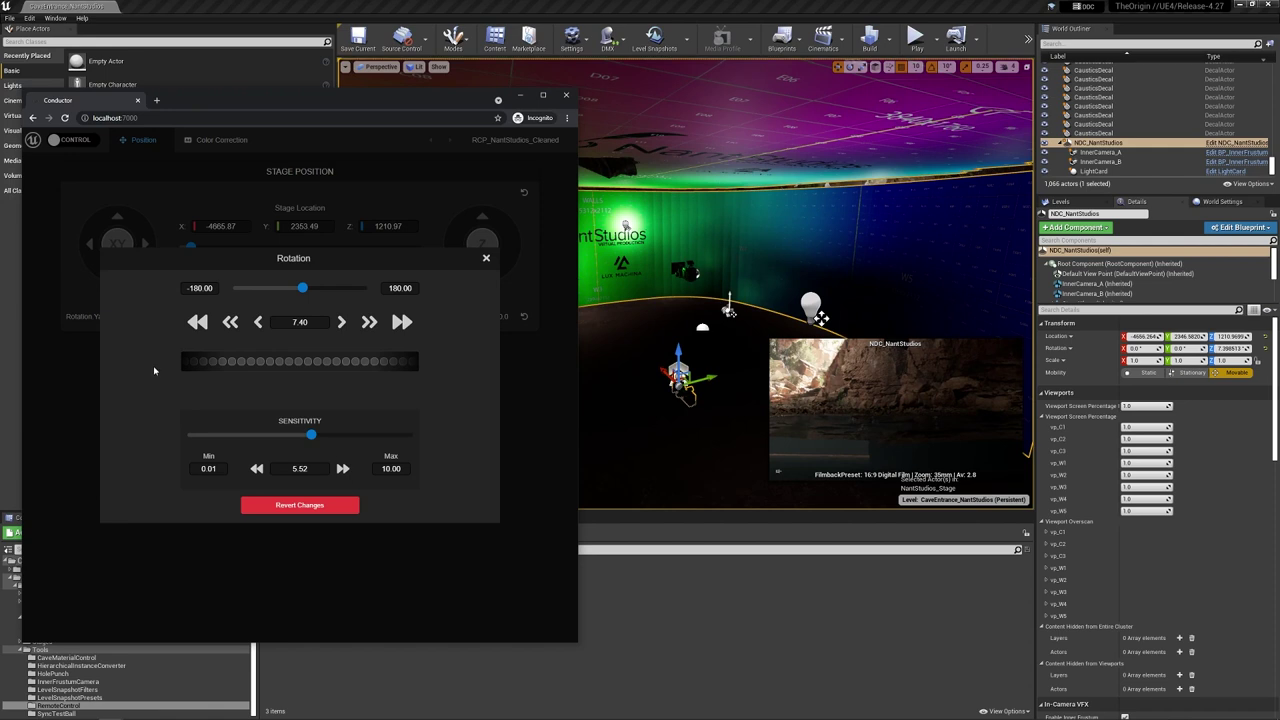
{"action": "left_click_drag", "start_coordinate": [155, 371], "coordinate": [337, 366]}
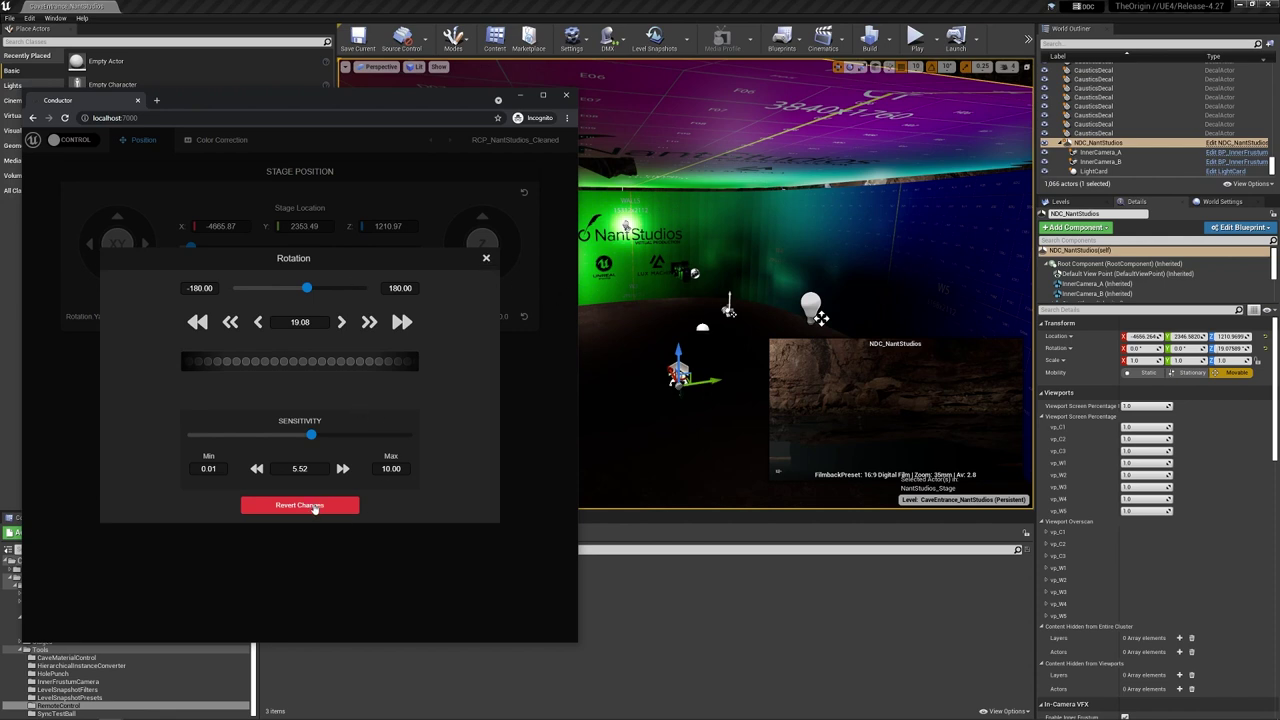
{"action": "left_click_drag", "start_coordinate": [287, 366], "coordinate": [370, 364]}
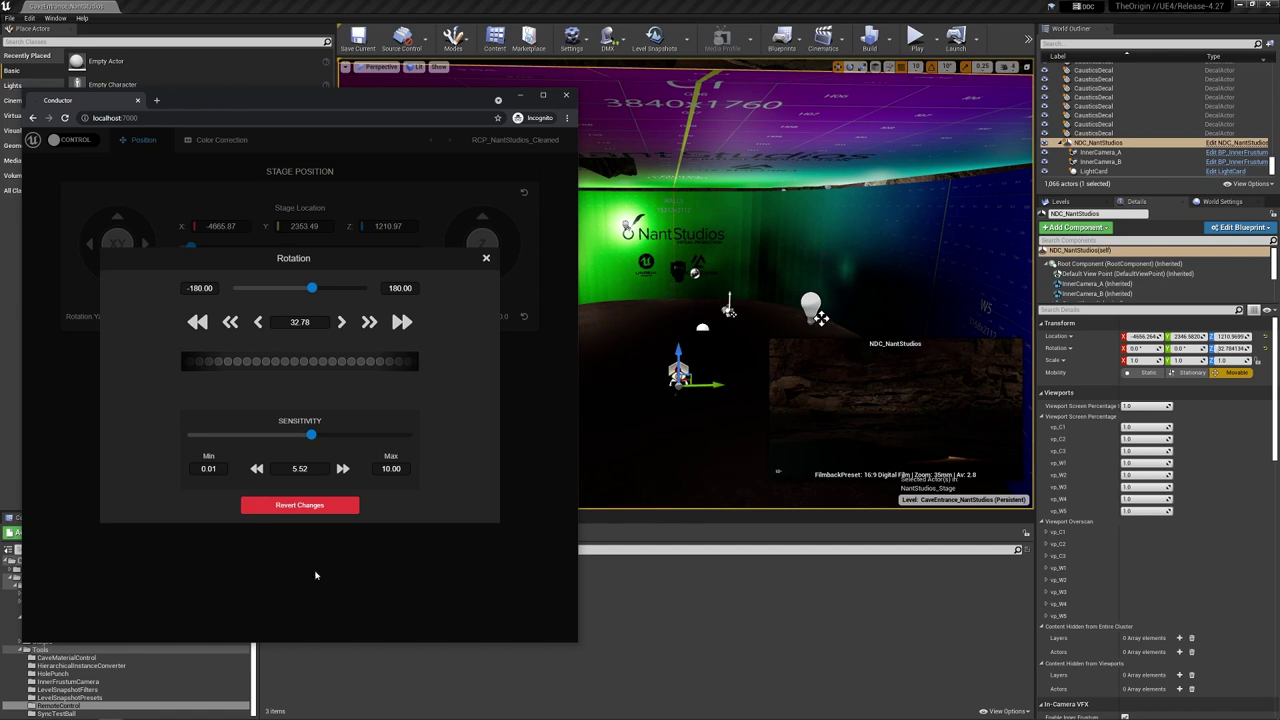
Step: Revert the rotation edits so the yaw returns to 19.10, and close the rotation panel
{"action": "left_click", "coordinate": [294, 507]}
{"action": "left_click", "coordinate": [328, 352]}
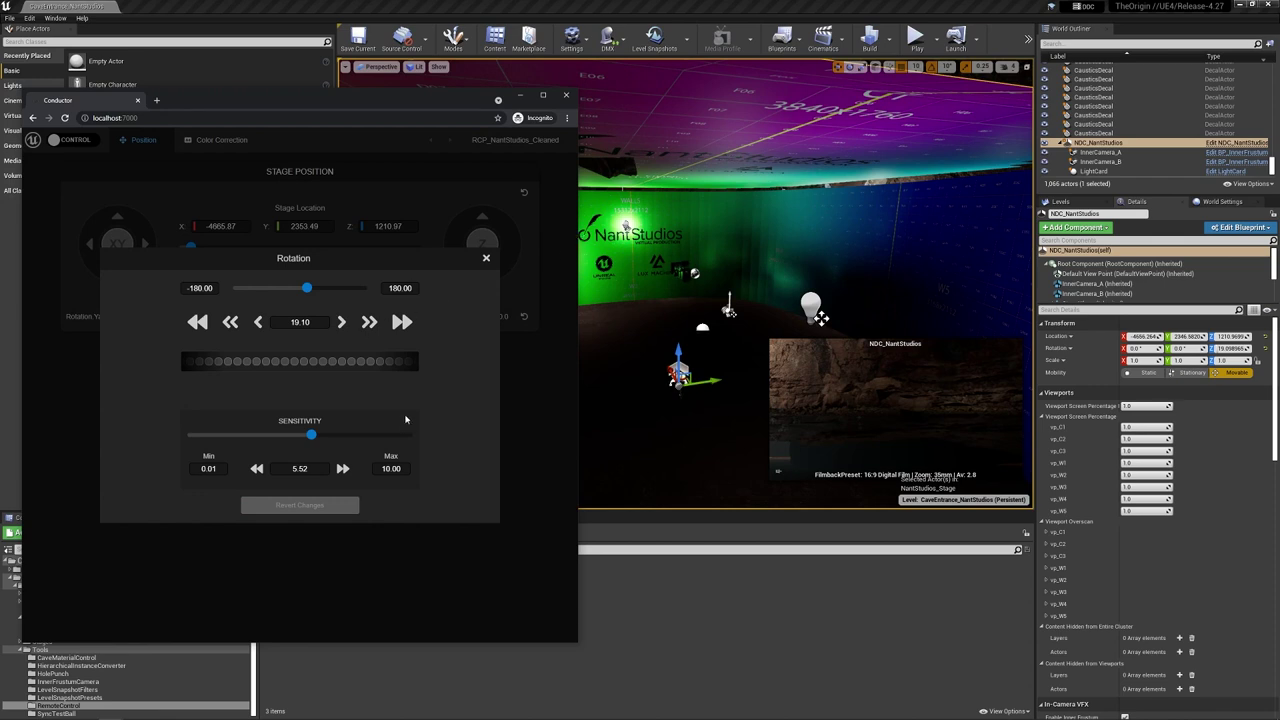
{"action": "left_click", "coordinate": [486, 258]}
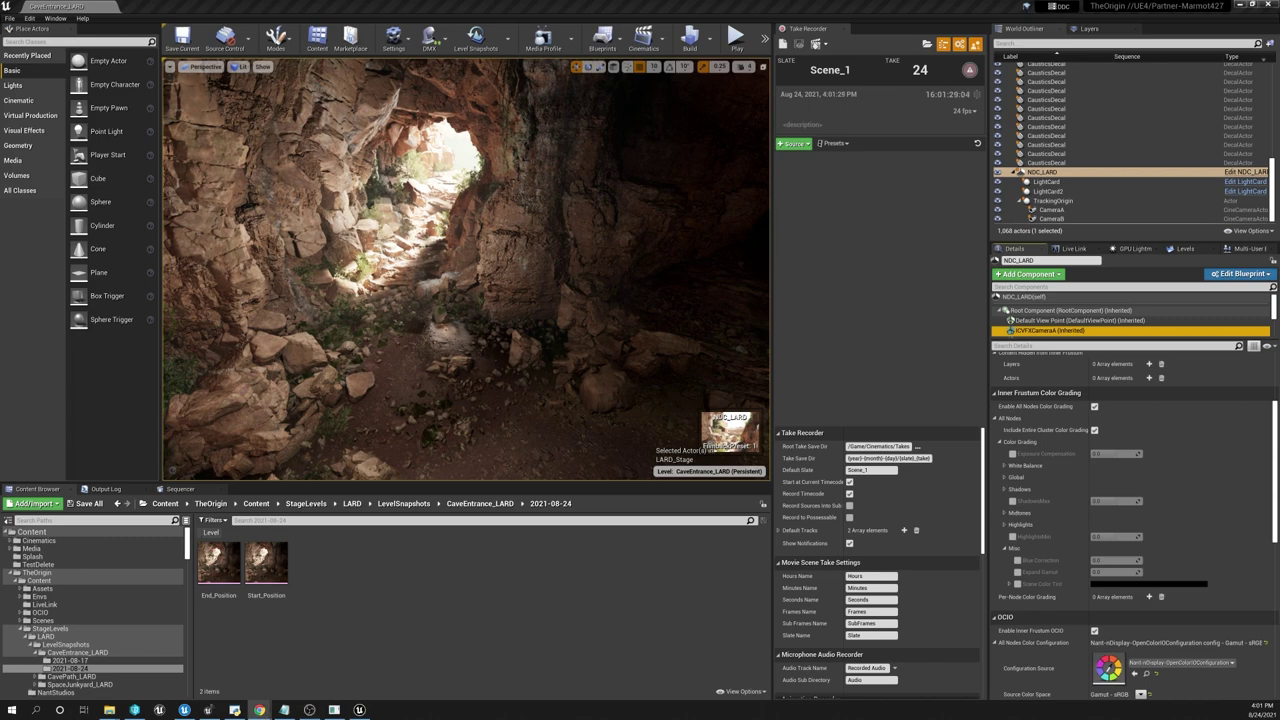
Step: Bring the Conductor Color Correction page to the front and move it to the screen centre
{"action": "left_click", "coordinate": [259, 710]}
{"action": "left_click_drag", "start_coordinate": [774, 72], "coordinate": [501, 80]}
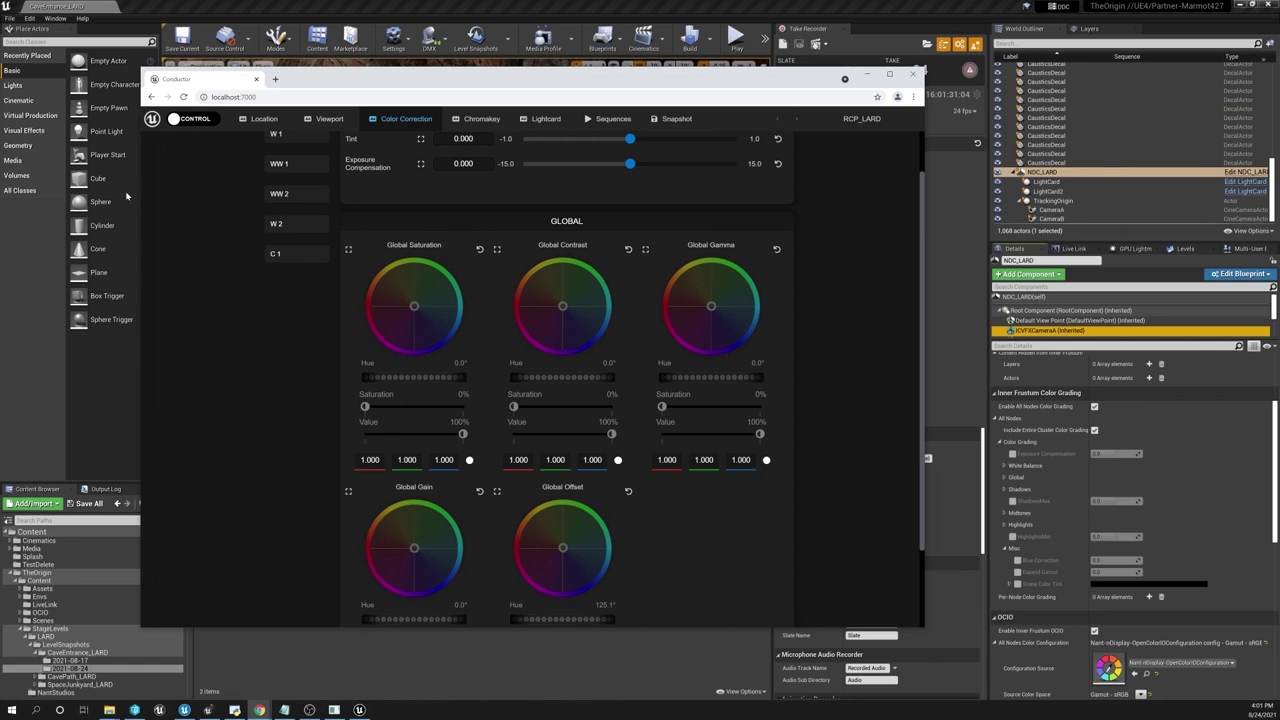
{"action": "scroll", "coordinate": [430, 280], "scroll_direction": "up", "scroll_amount": 1}
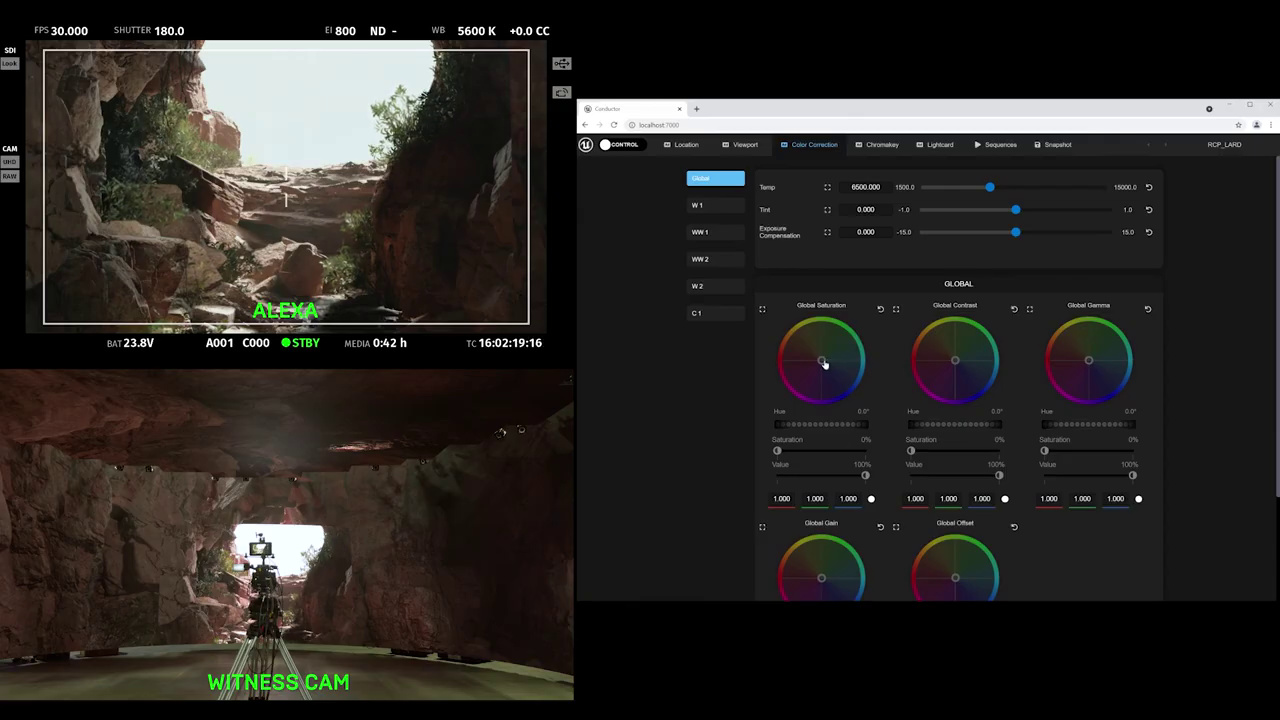
Step: Test a green Global Saturation tint, restore Value to full (0.990/1.000/0.991), then open its detailed adjustments
{"action": "left_click_drag", "start_coordinate": [822, 360], "coordinate": [843, 337]}
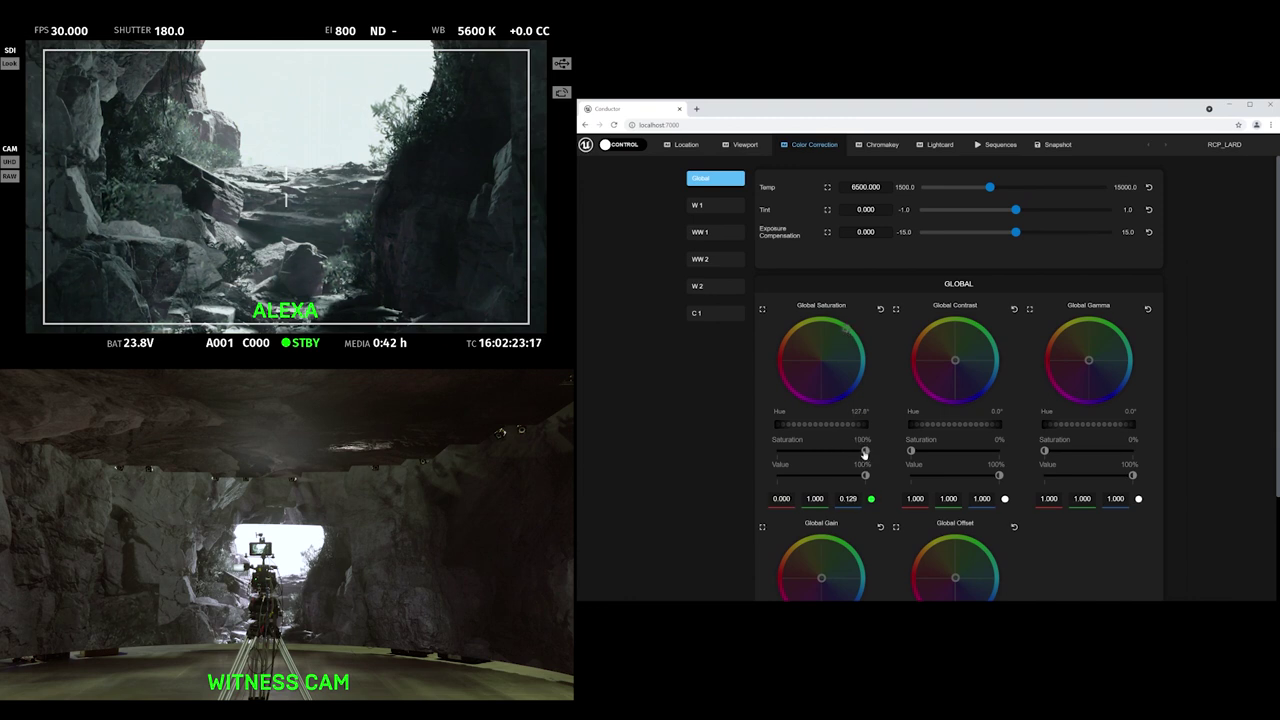
{"action": "left_click_drag", "start_coordinate": [855, 451], "coordinate": [778, 451]}
{"action": "left_click_drag", "start_coordinate": [865, 477], "coordinate": [778, 475]}
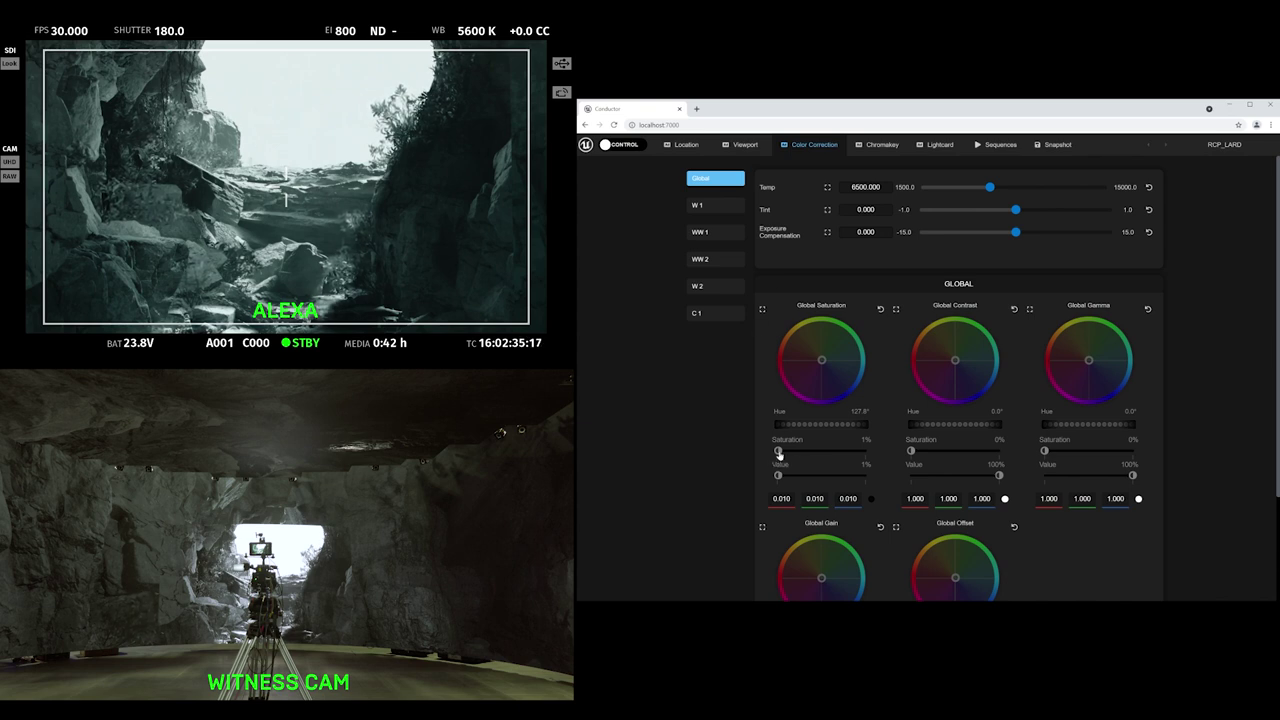
{"action": "left_click_drag", "start_coordinate": [778, 475], "coordinate": [865, 475]}
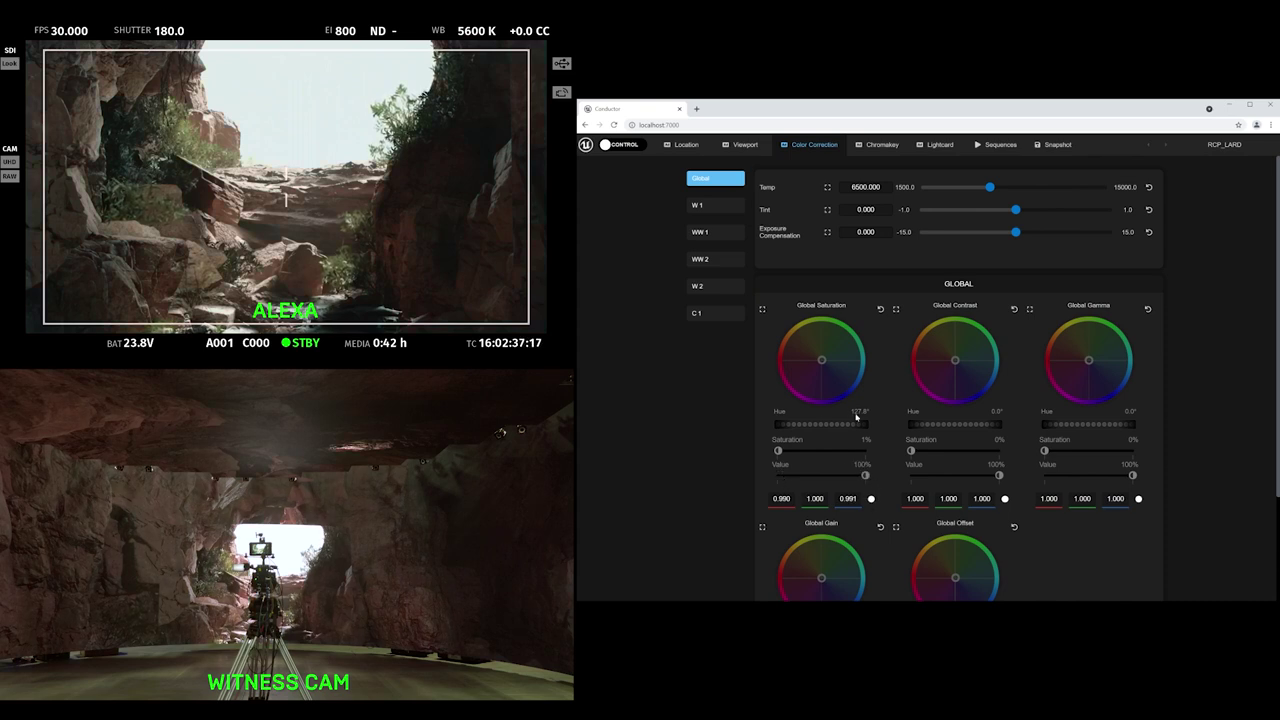
{"action": "left_click", "coordinate": [763, 311]}
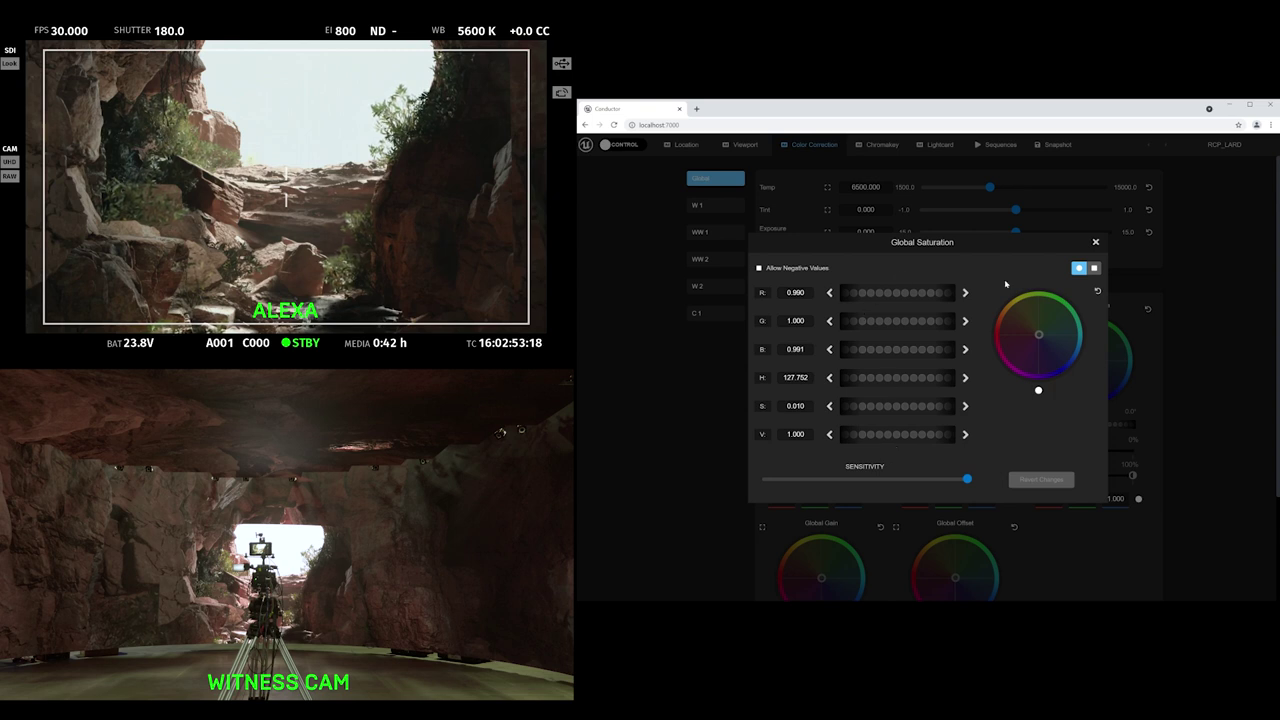
Step: Close the saturation details and shift Global Gamma via green to warm orange 1.000/0.627/0.293
{"action": "left_click", "coordinate": [1095, 242]}
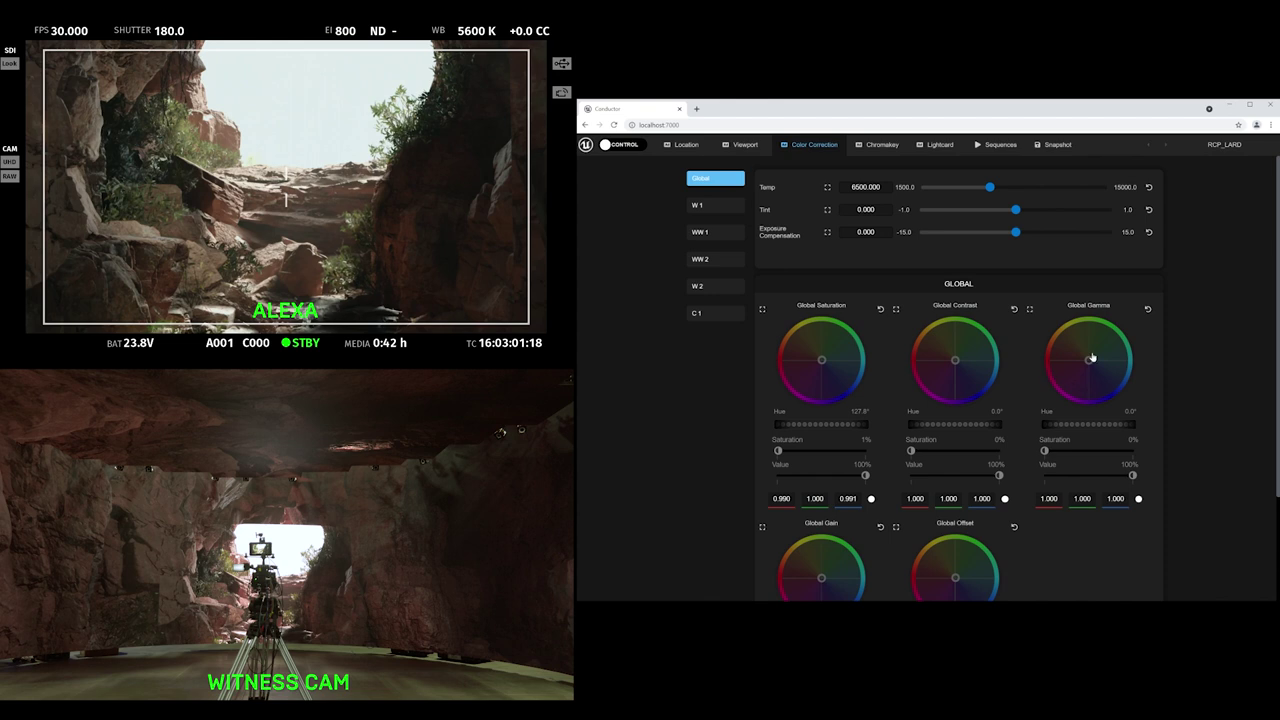
{"action": "left_click_drag", "start_coordinate": [1090, 359], "coordinate": [1108, 344]}
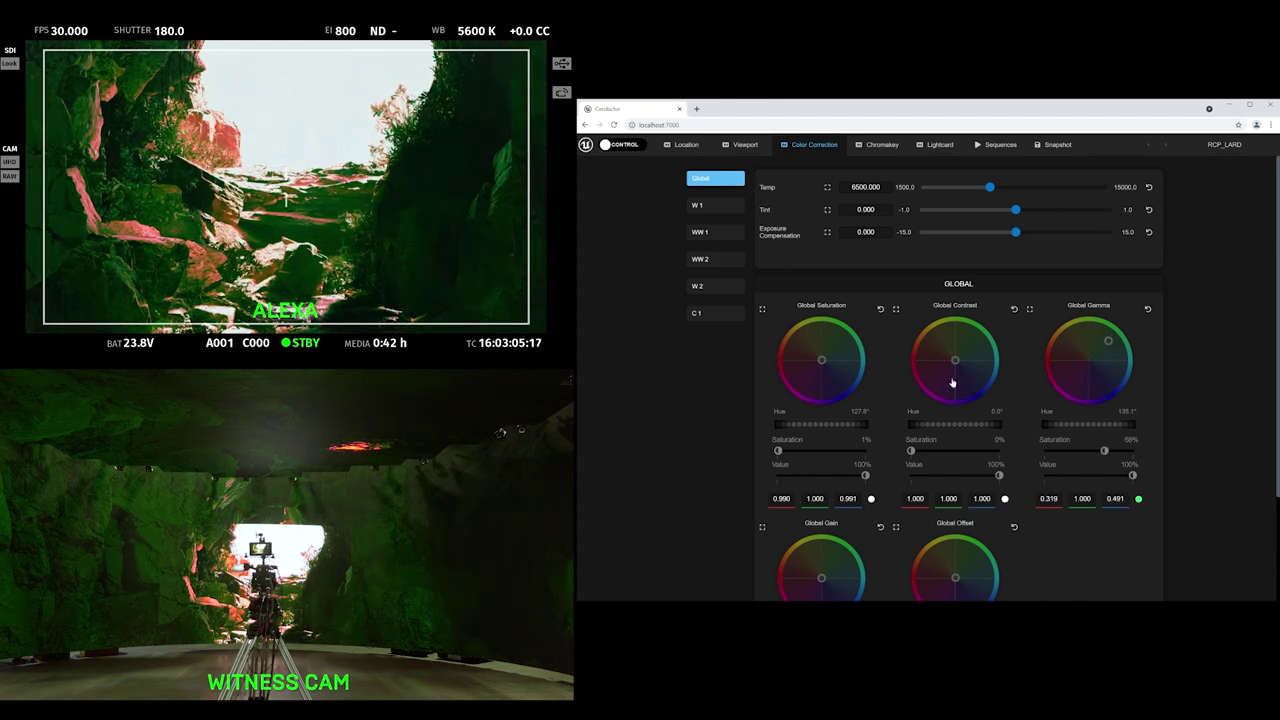
{"action": "left_click_drag", "start_coordinate": [1080, 342], "coordinate": [1063, 346]}
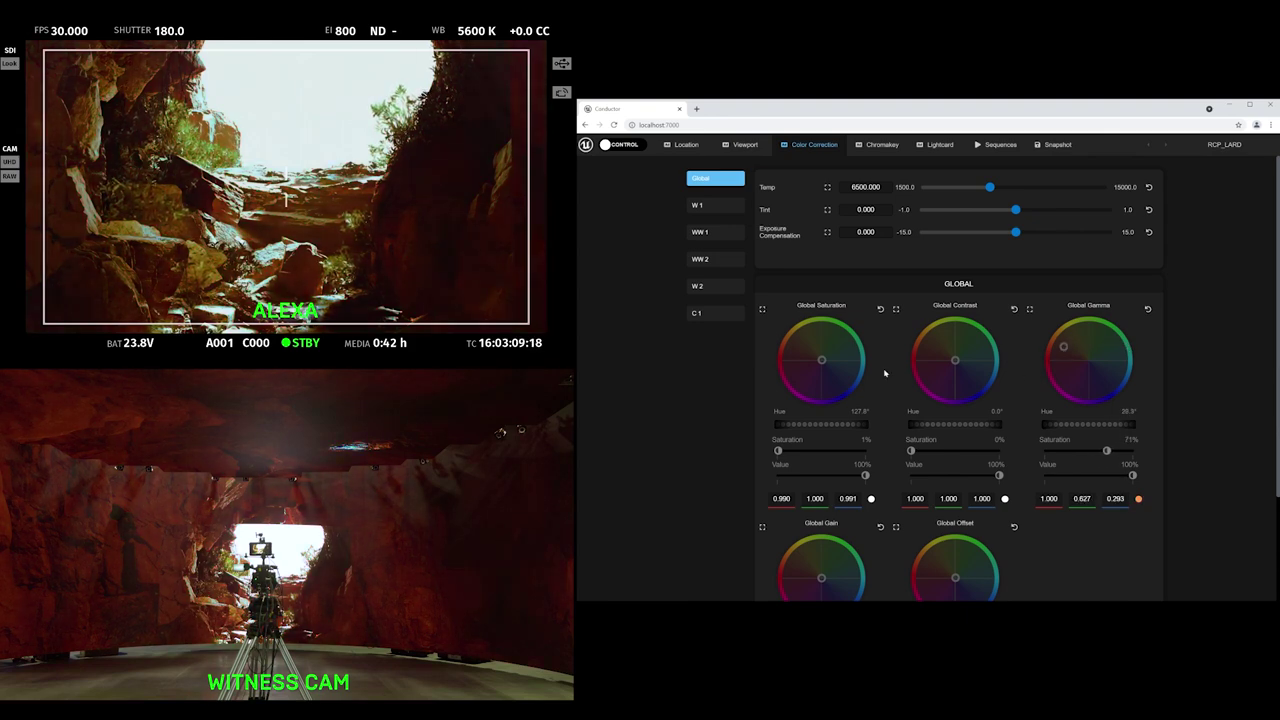
Step: Trial Global Gamma channel edits (red to about 0.517, green to 0.662) using finer sensitivity
{"action": "left_click", "coordinate": [1030, 310]}
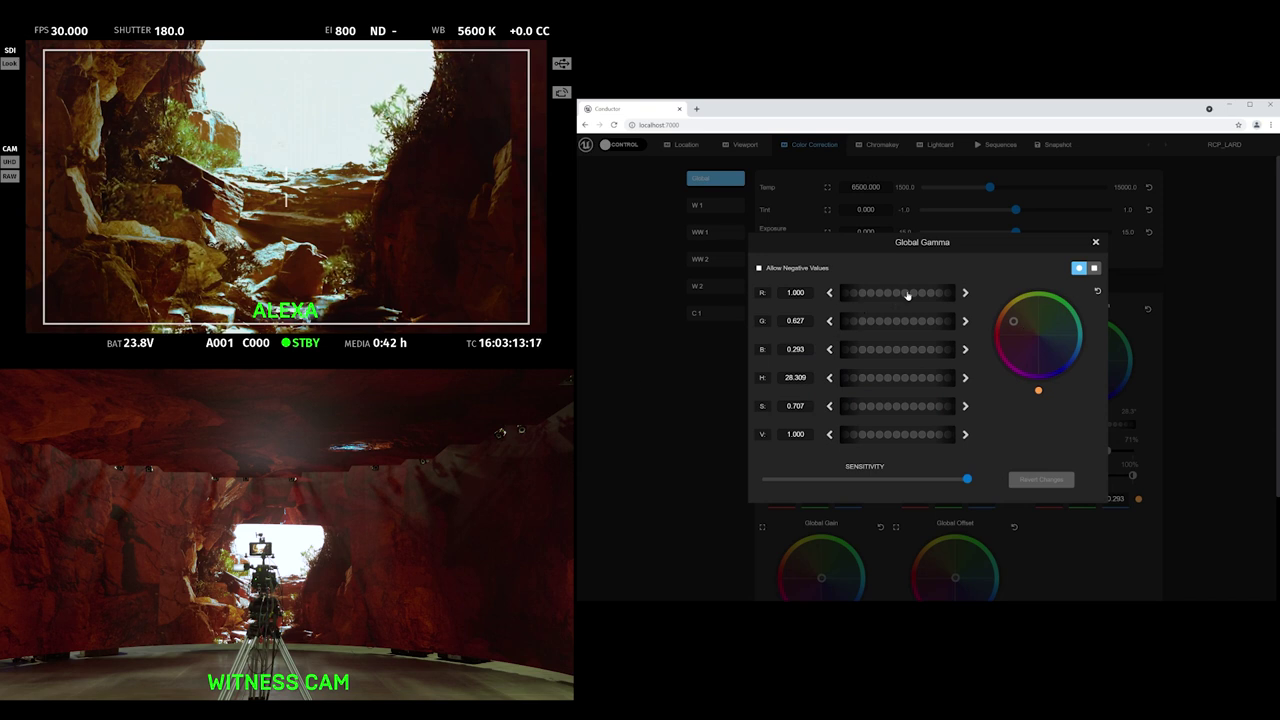
{"action": "left_click_drag", "start_coordinate": [917, 293], "coordinate": [856, 293]}
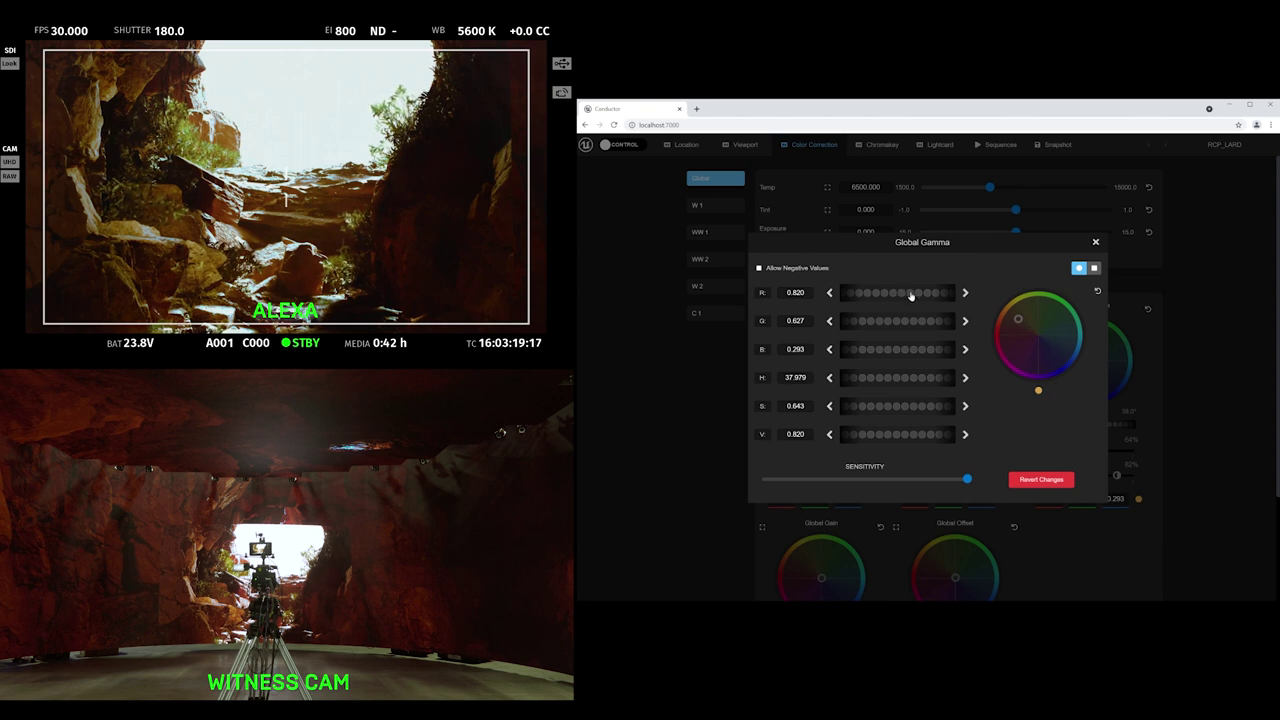
{"action": "mouse_move", "coordinate": [911, 296]}
{"action": "left_mouse_down"}
{"action": "mouse_move", "coordinate": [874, 302]}
{"action": "mouse_move", "coordinate": [919, 289]}
{"action": "left_mouse_up"}
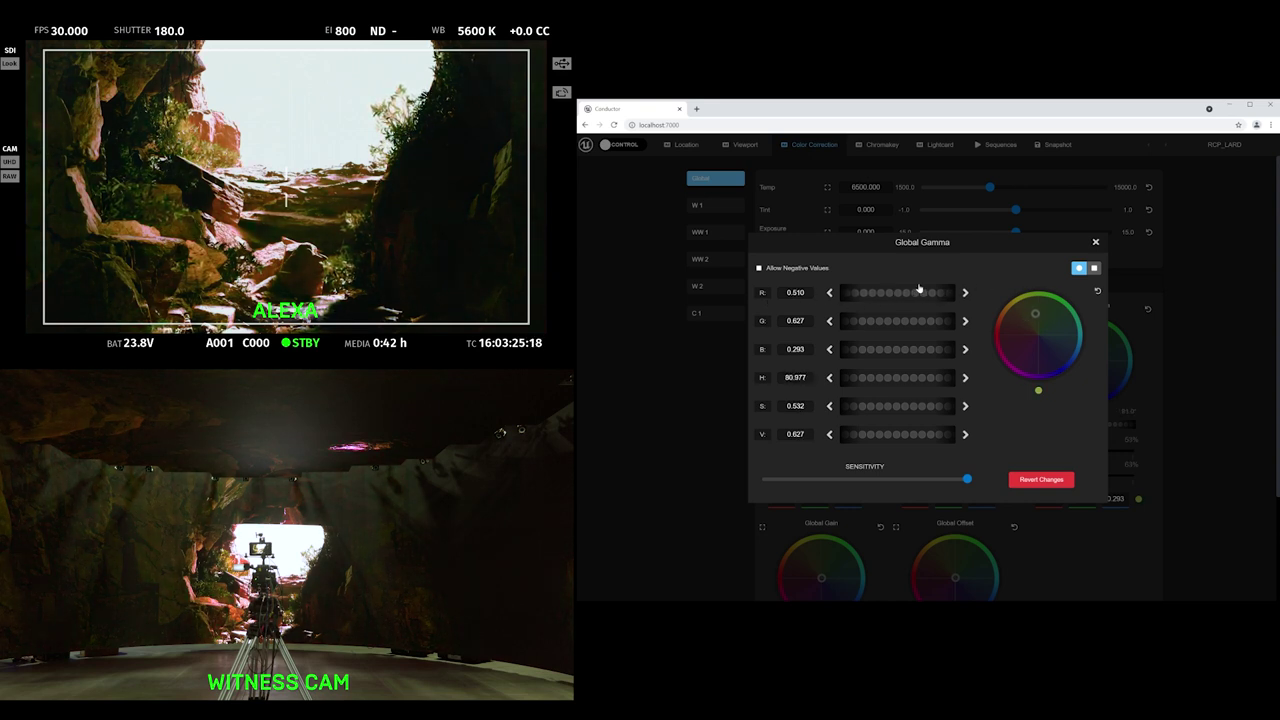
{"action": "mouse_move", "coordinate": [919, 289]}
{"action": "left_mouse_down"}
{"action": "mouse_move", "coordinate": [670, 291]}
{"action": "mouse_move", "coordinate": [914, 289]}
{"action": "left_mouse_up"}
{"action": "mouse_move", "coordinate": [967, 479]}
{"action": "left_mouse_down"}
{"action": "mouse_move", "coordinate": [982, 486]}
{"action": "mouse_move", "coordinate": [805, 490]}
{"action": "left_mouse_up"}
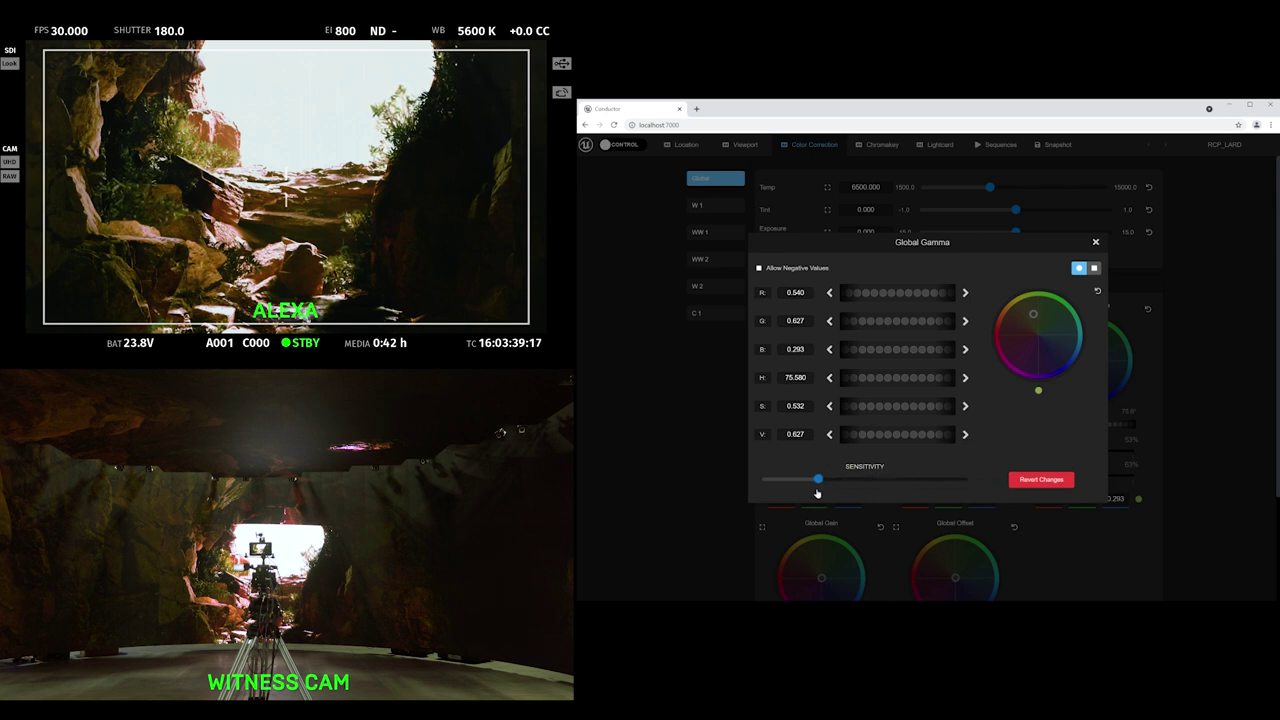
{"action": "mouse_move", "coordinate": [886, 295]}
{"action": "left_mouse_down"}
{"action": "mouse_move", "coordinate": [910, 293]}
{"action": "mouse_move", "coordinate": [894, 295]}
{"action": "left_mouse_up"}
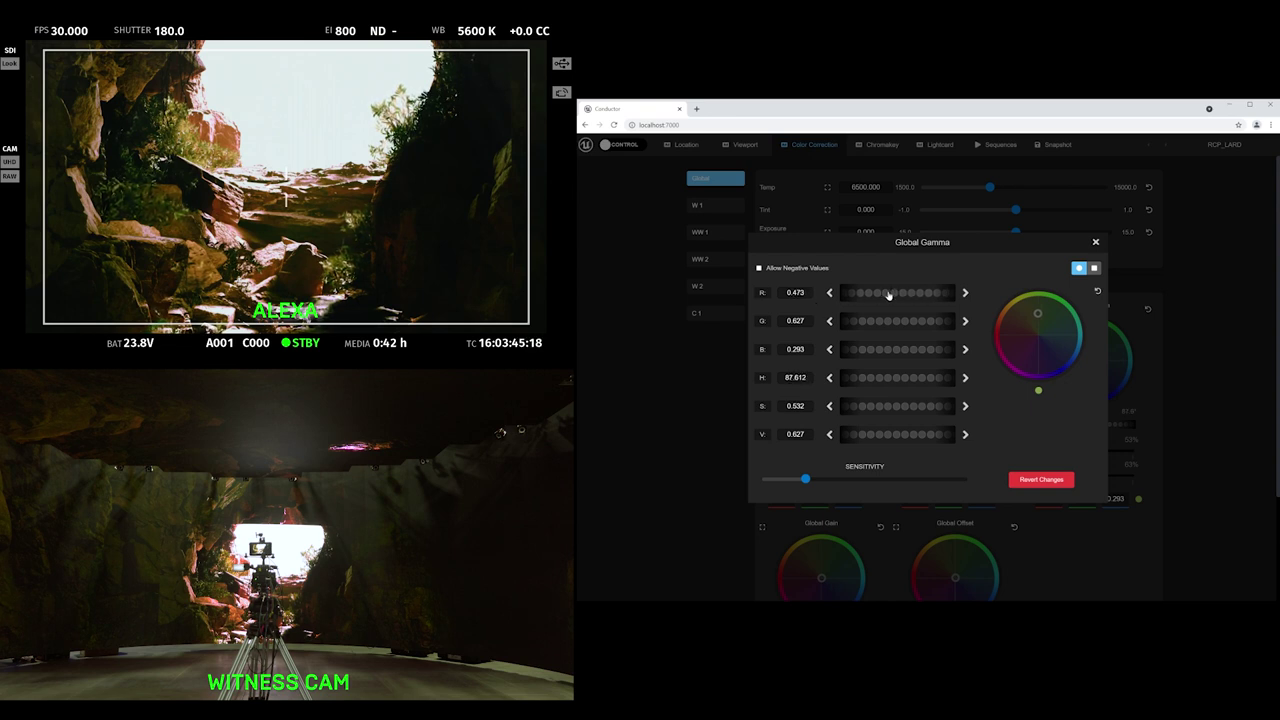
{"action": "left_click_drag", "start_coordinate": [888, 295], "coordinate": [912, 294]}
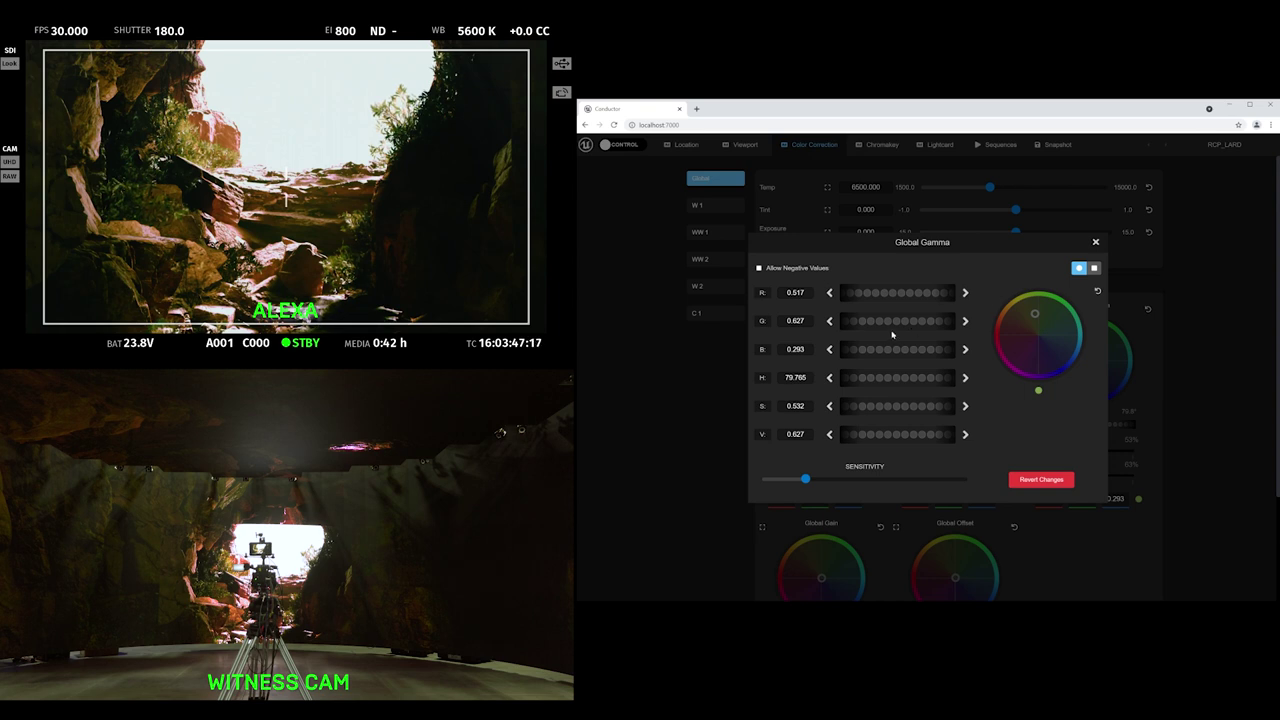
{"action": "left_click_drag", "start_coordinate": [871, 321], "coordinate": [930, 321]}
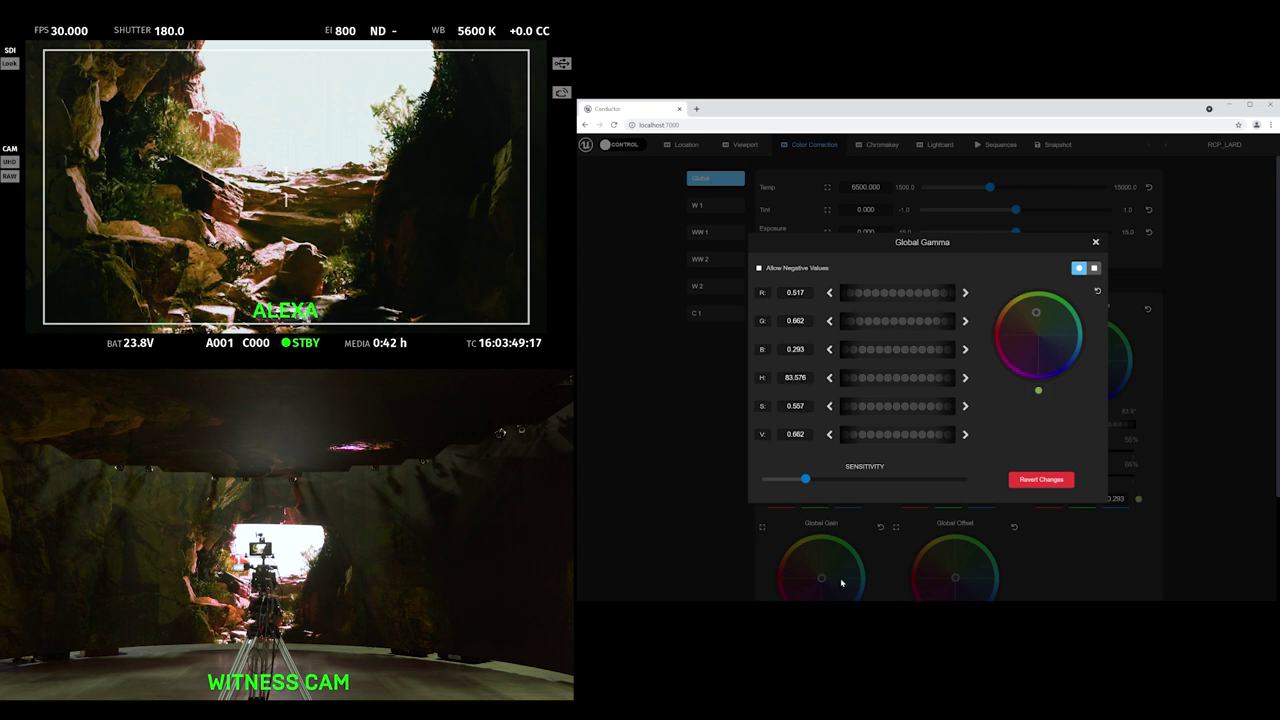
{"action": "left_click_drag", "start_coordinate": [805, 479], "coordinate": [970, 479]}
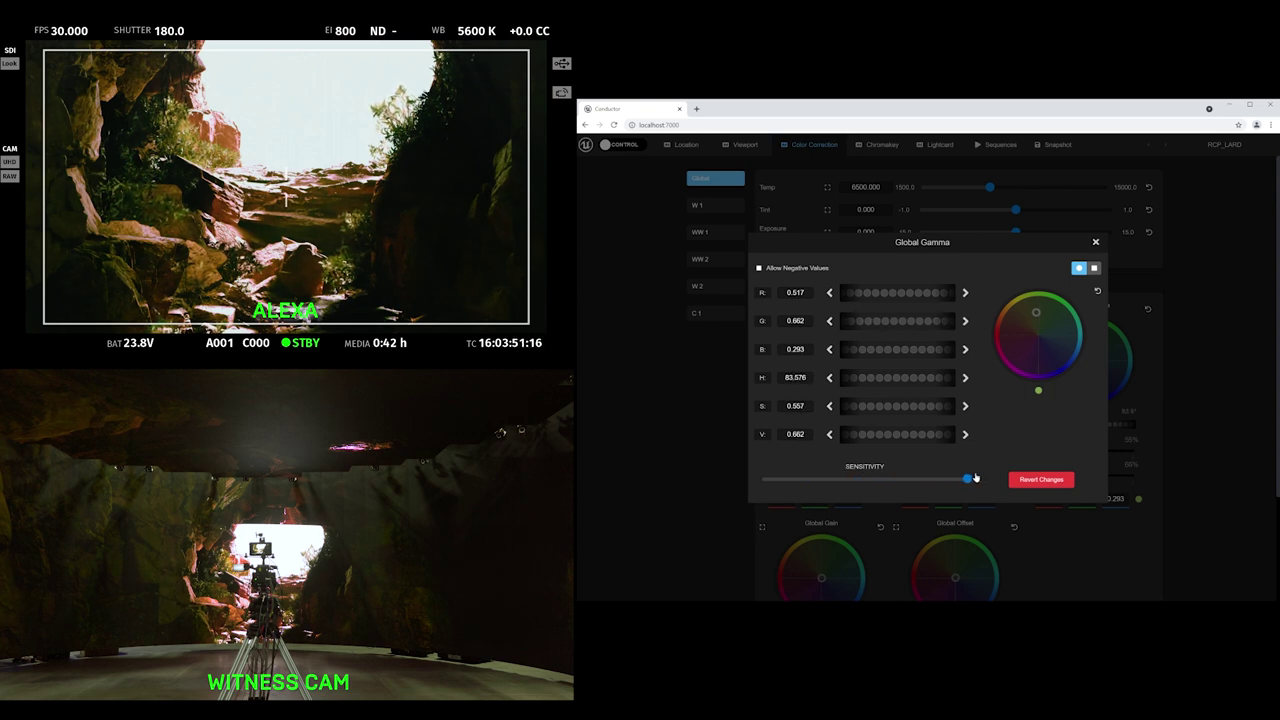
Step: Revert the gamma edits and re-centre the wheel to near-neutral 0.982/0.990/0.969
{"action": "left_click", "coordinate": [1041, 481]}
{"action": "left_click", "coordinate": [958, 338]}
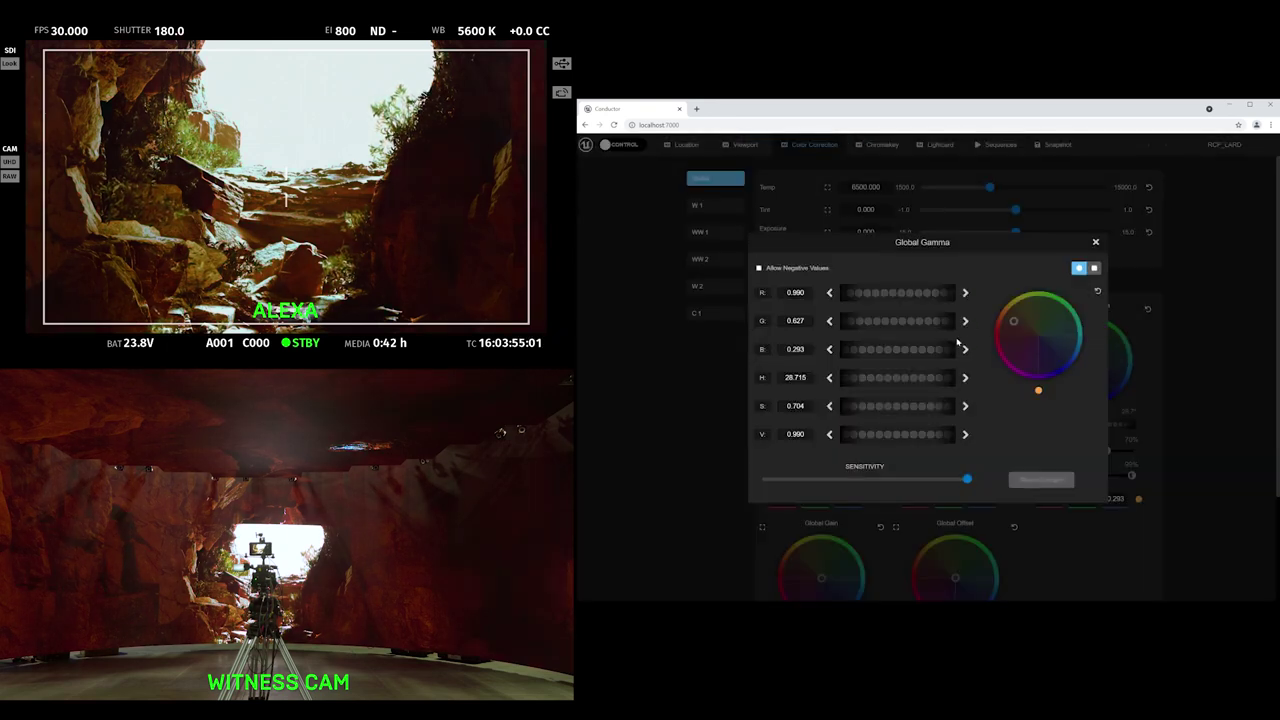
{"action": "left_click", "coordinate": [1038, 336]}
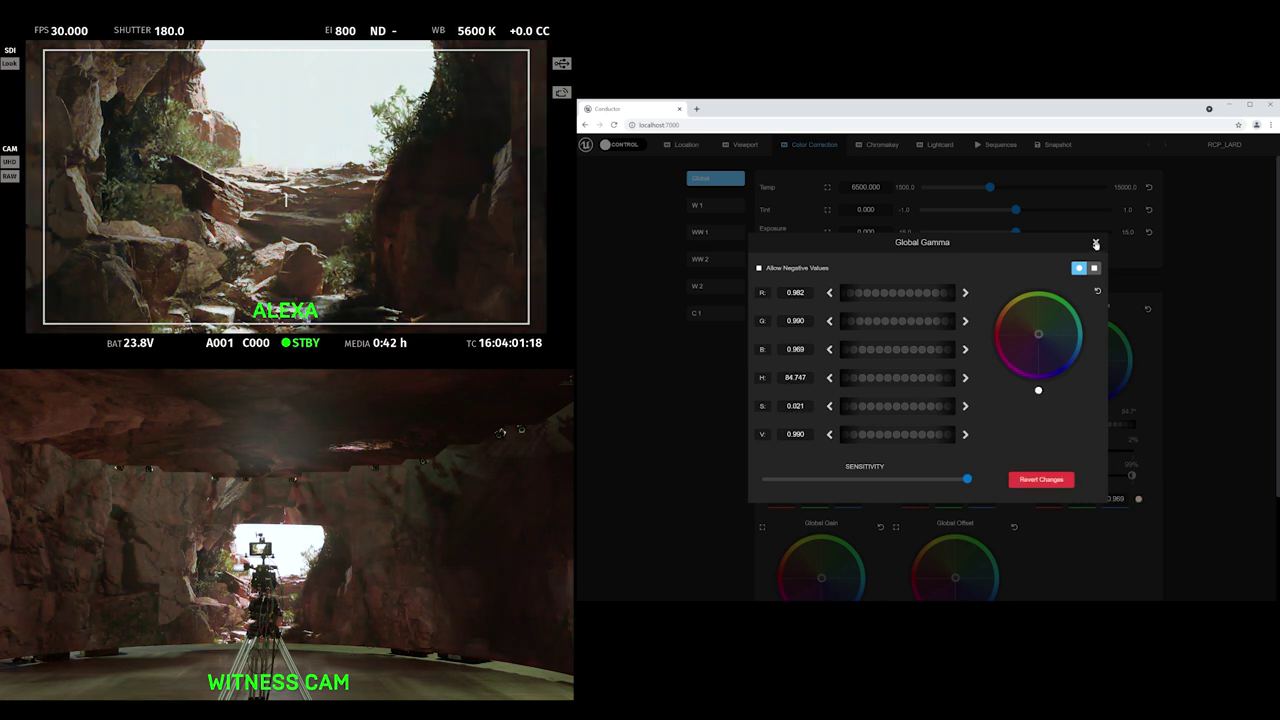
Step: Reset Global Gamma to default 1.000 with zero hue and saturation, and close its panel
{"action": "left_click", "coordinate": [1097, 292]}
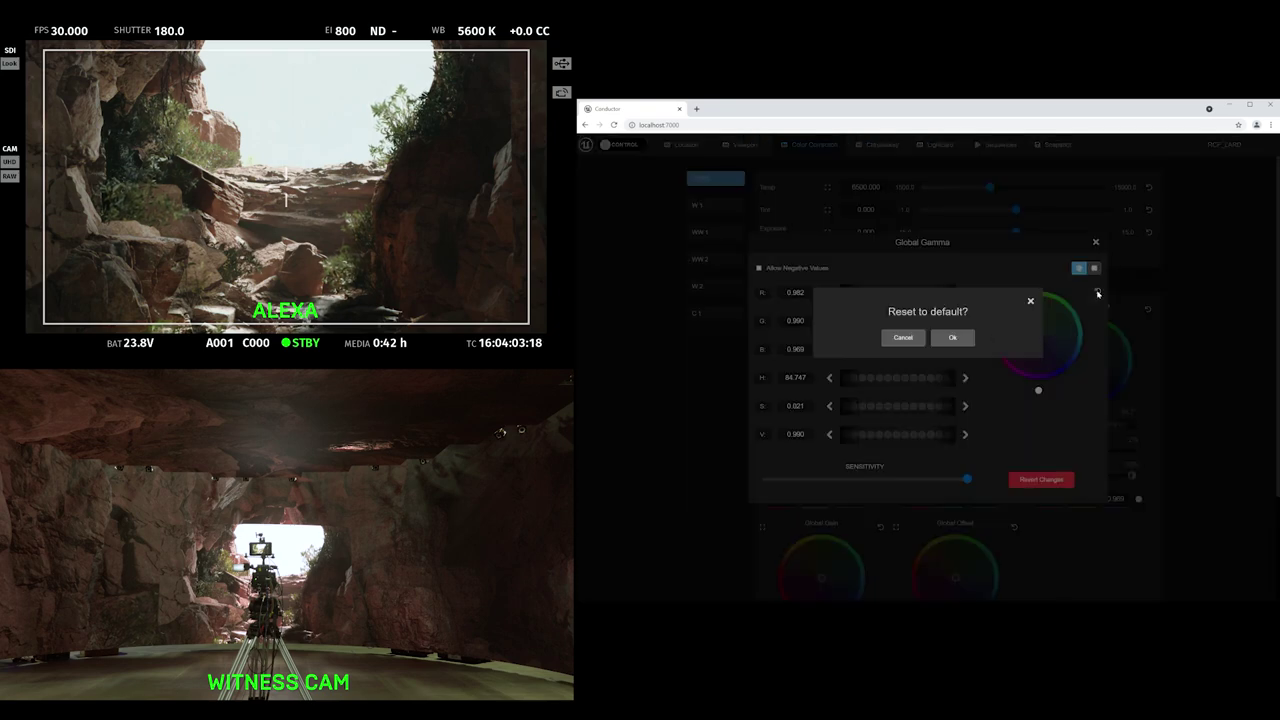
{"action": "left_click", "coordinate": [953, 340]}
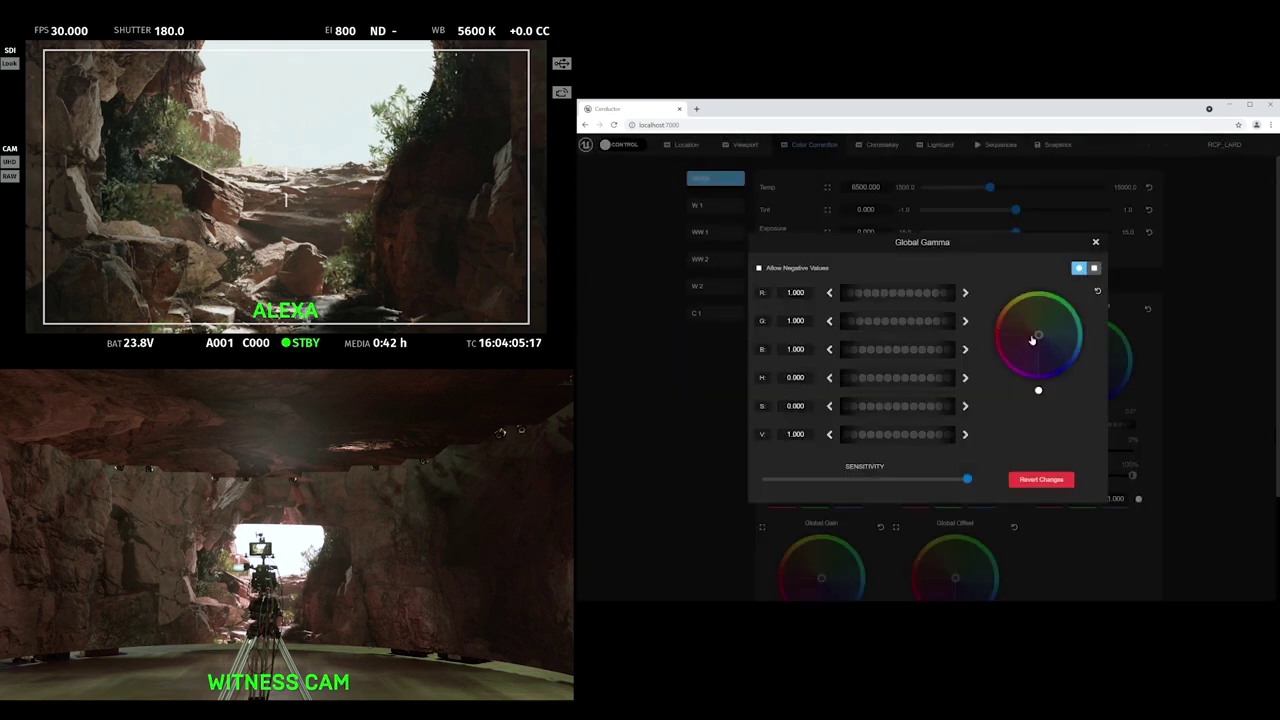
{"action": "left_click", "coordinate": [1095, 243]}
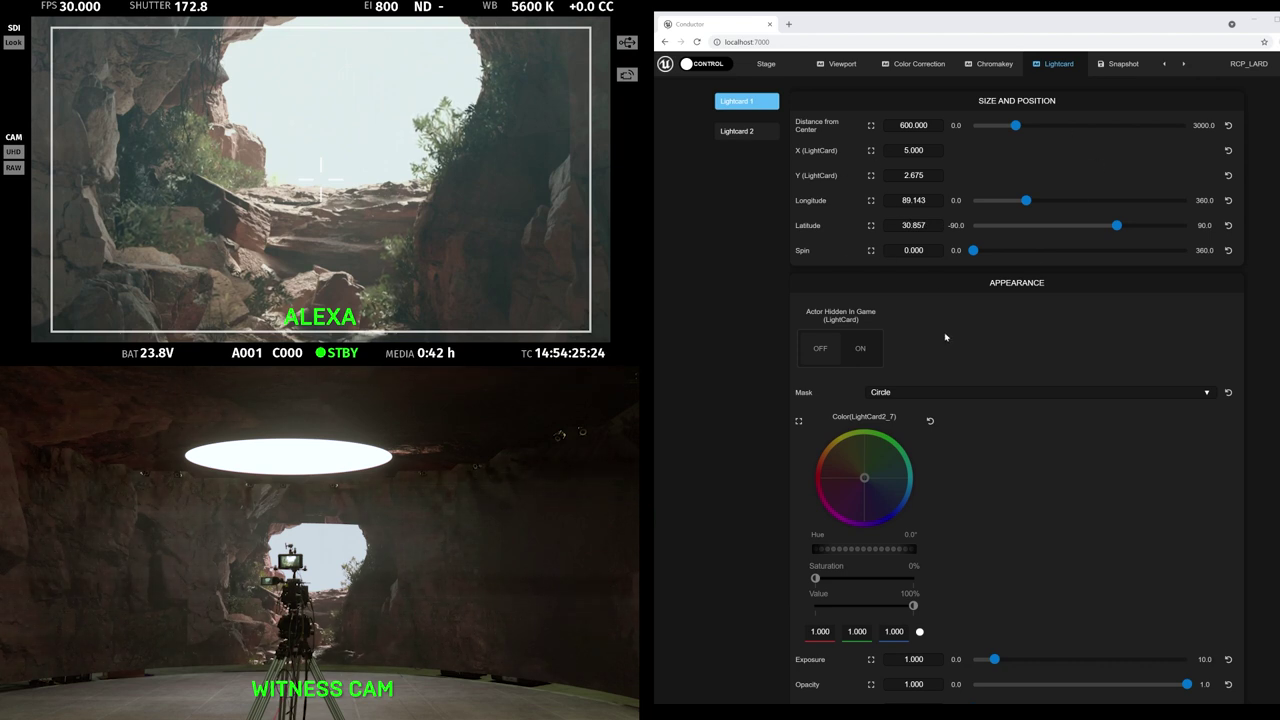
Step: Fine-adjust Lightcard 1's X with the jog bar and step buttons, passing 3.702, ending near 4.2
{"action": "left_click", "coordinate": [871, 153]}
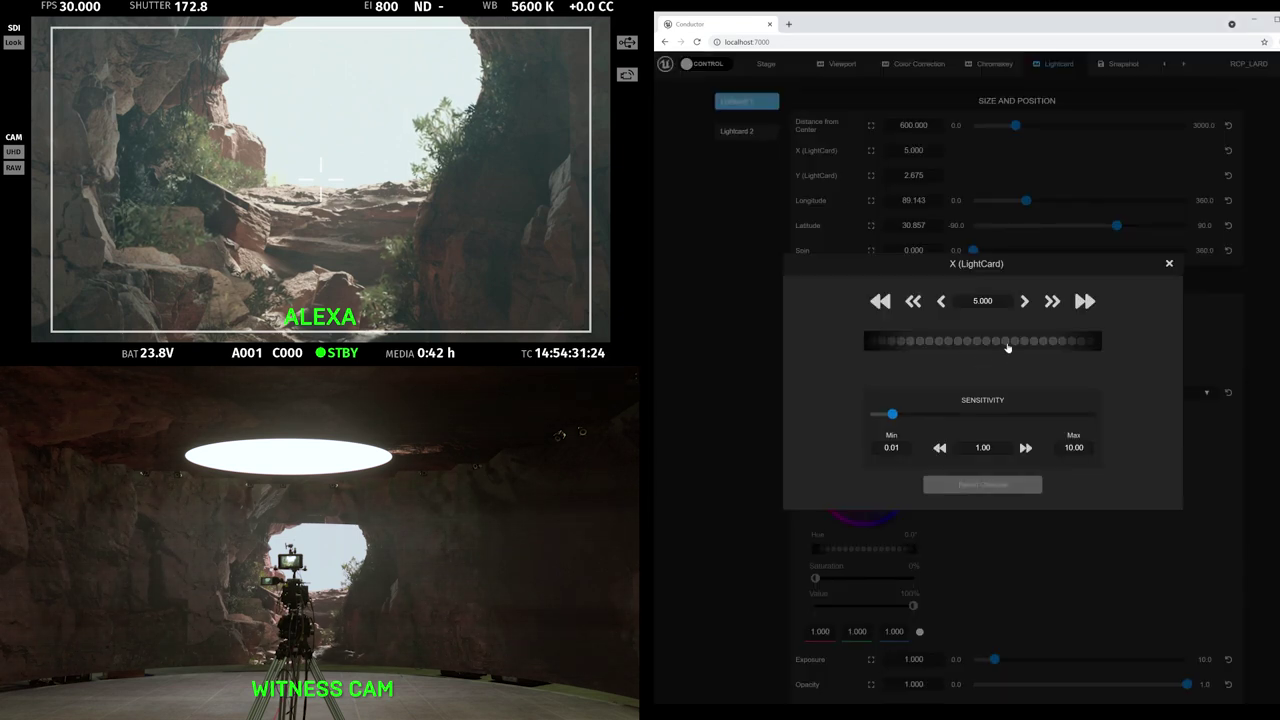
{"action": "left_click_drag", "start_coordinate": [1010, 345], "coordinate": [997, 352]}
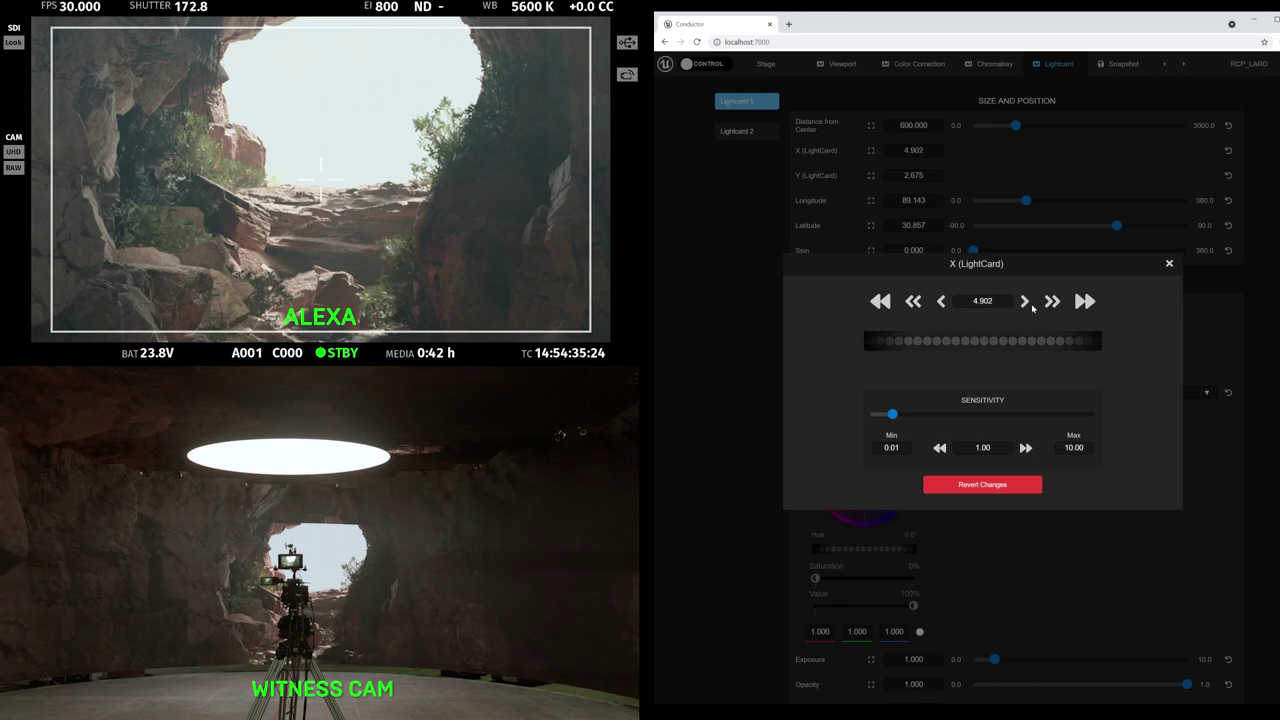
{"action": "left_click", "coordinate": [1023, 305]}
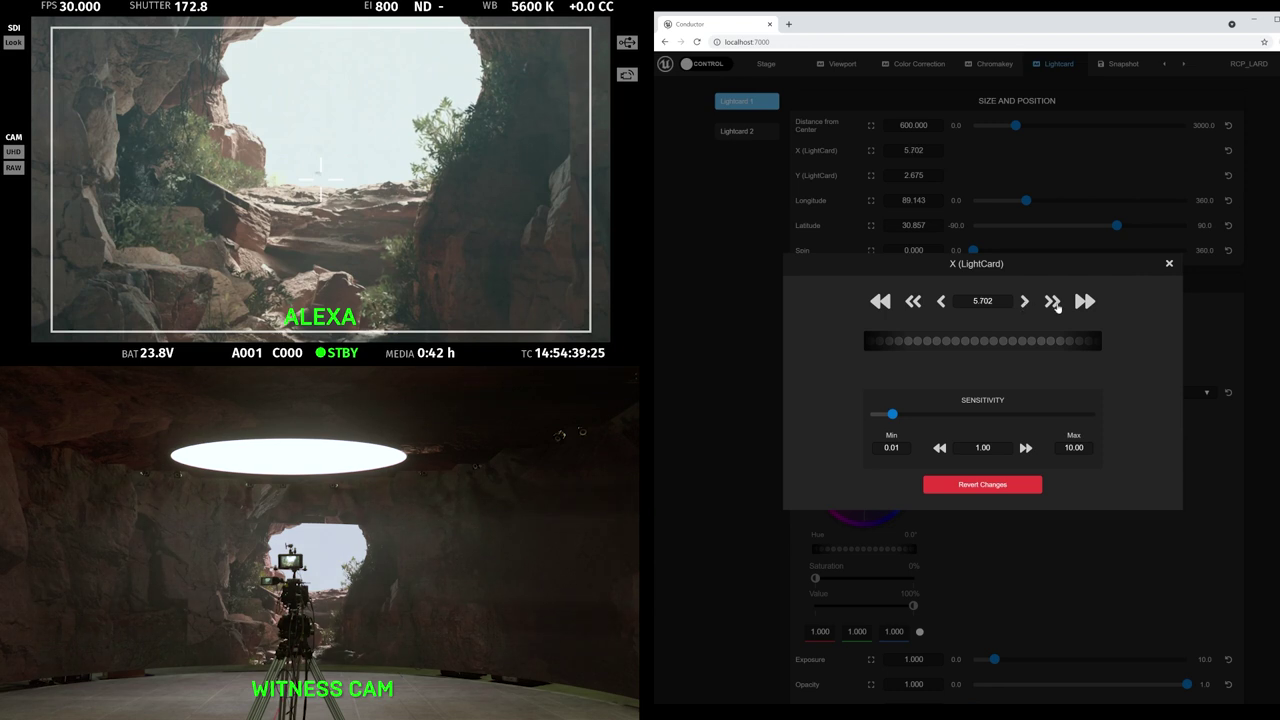
{"action": "left_click", "coordinate": [1054, 305]}
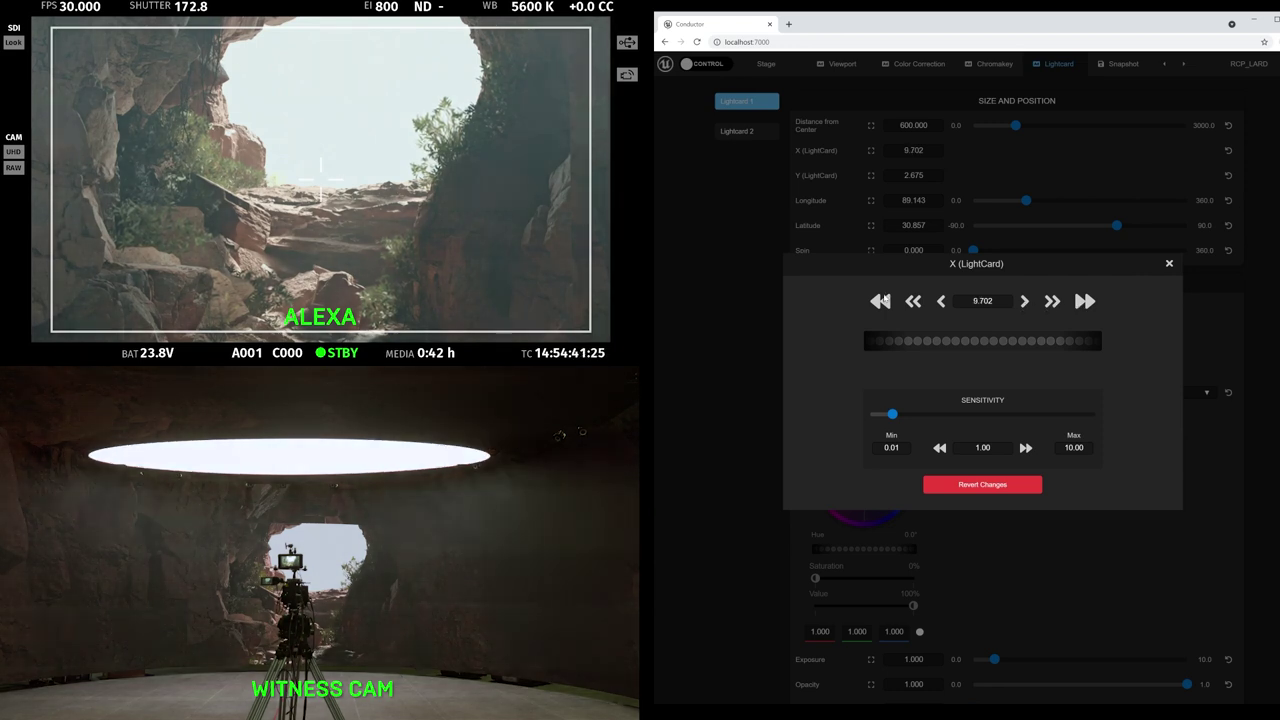
{"action": "left_click", "coordinate": [882, 303]}
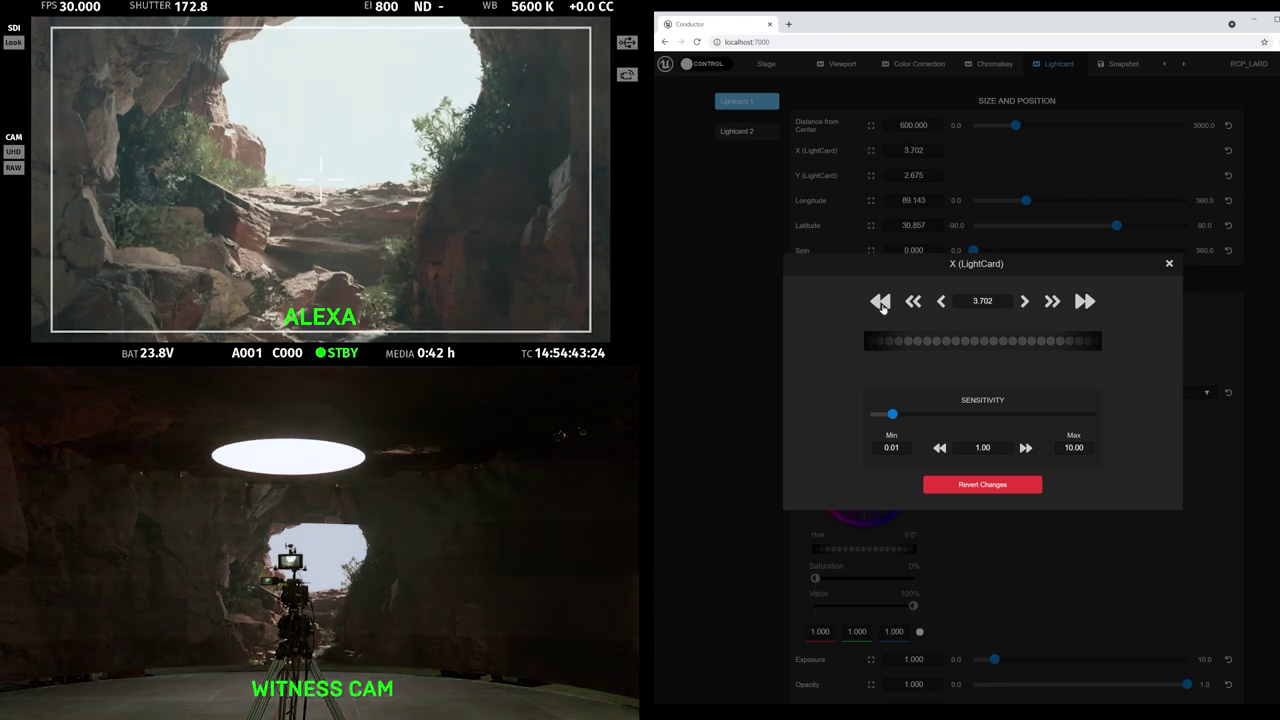
{"action": "left_click", "coordinate": [1051, 304]}
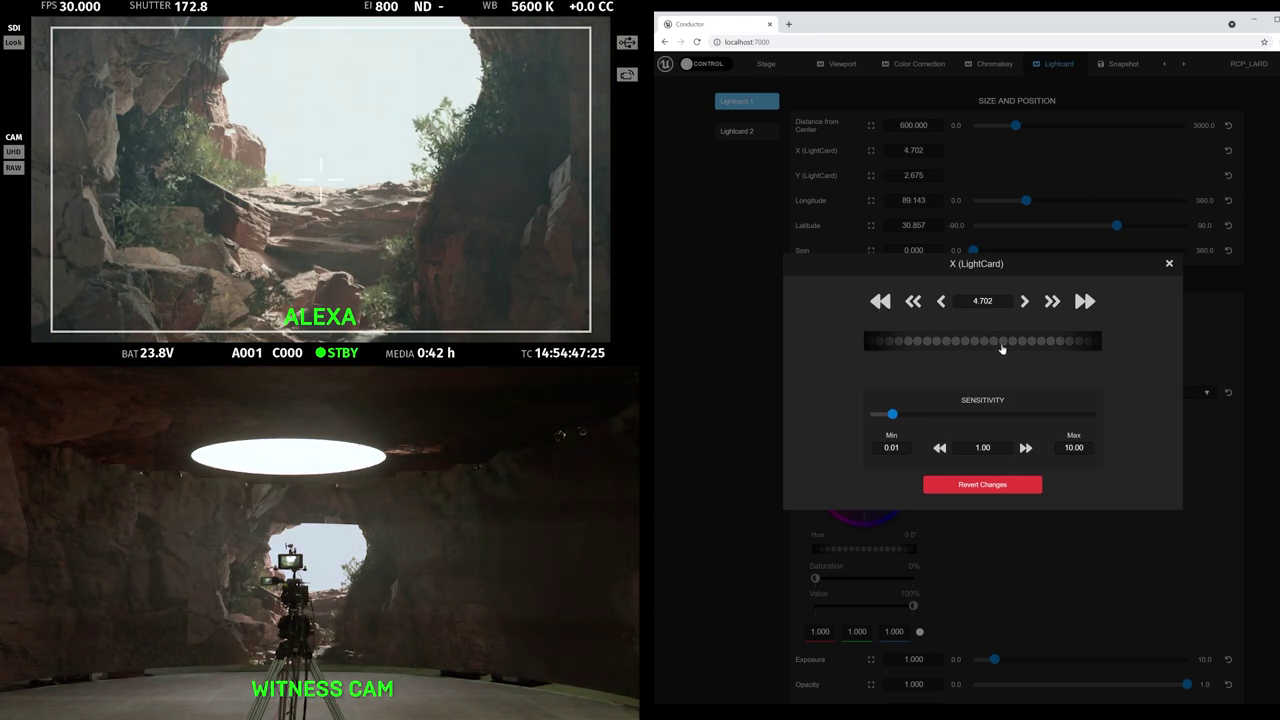
{"action": "mouse_move", "coordinate": [1003, 348]}
{"action": "left_mouse_down"}
{"action": "mouse_move", "coordinate": [980, 355]}
{"action": "mouse_move", "coordinate": [993, 350]}
{"action": "left_mouse_up"}
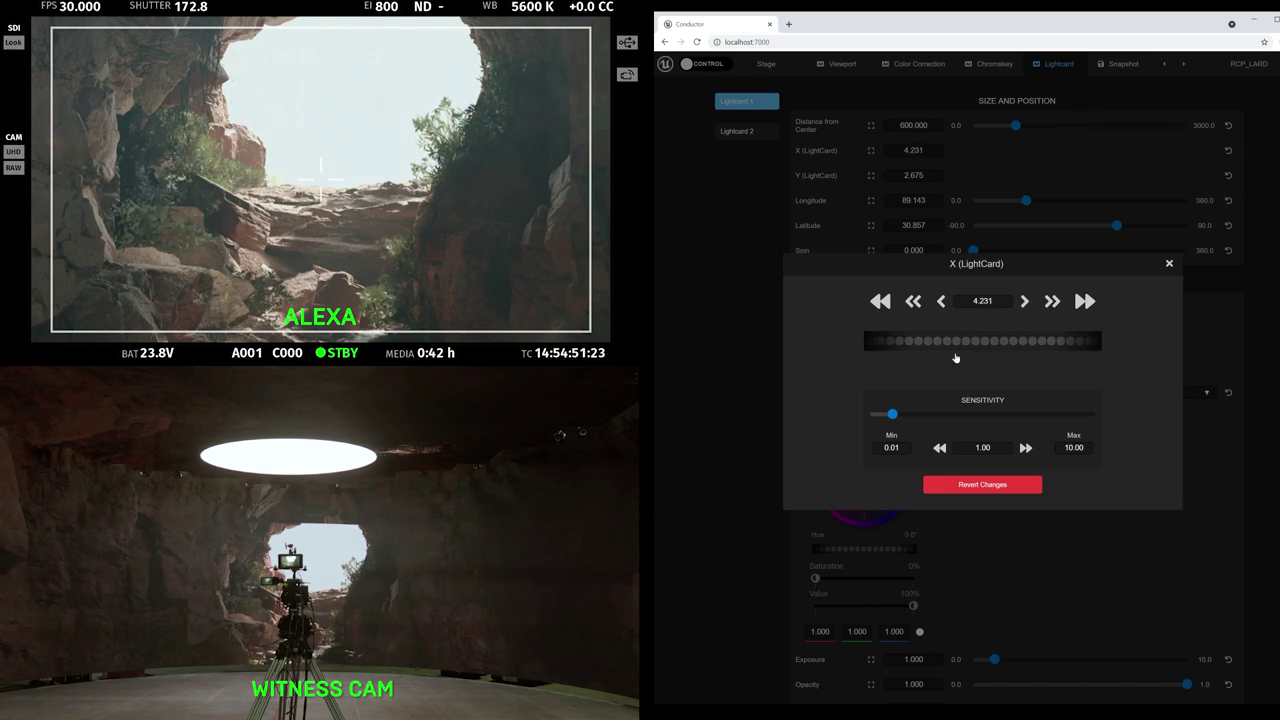